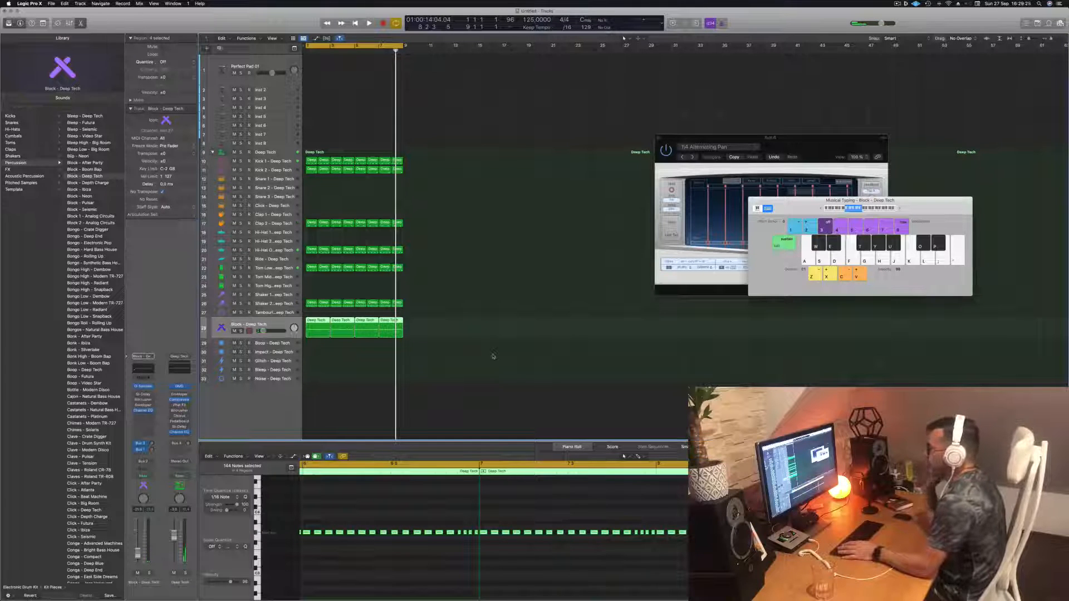
- Play the arrangement and solo the Block track to audition it, then unsolo it
key("space")
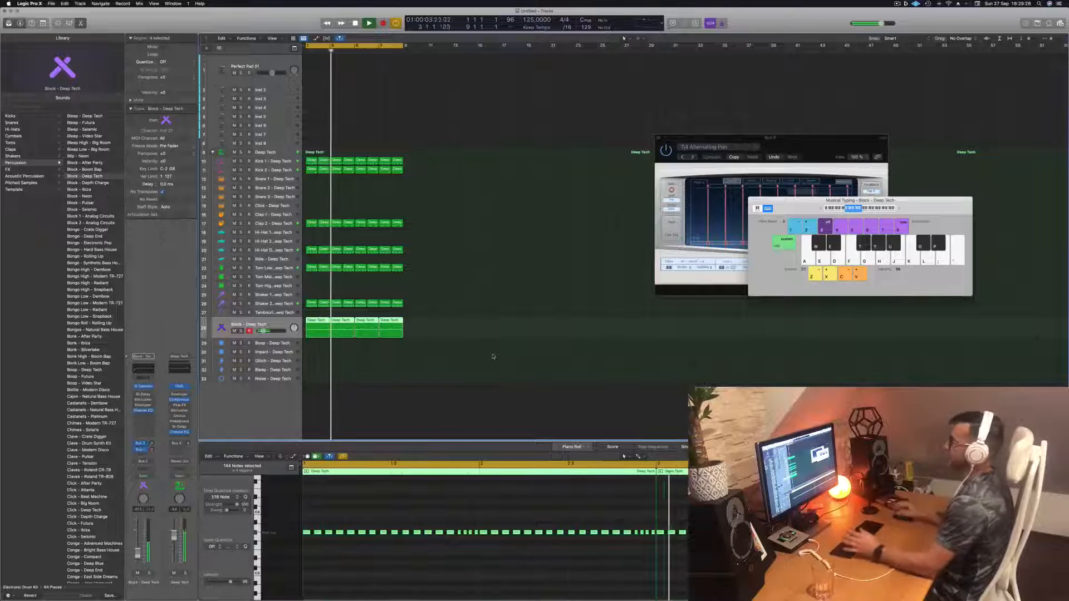
left_click(445, 297)
left_click(283, 323)
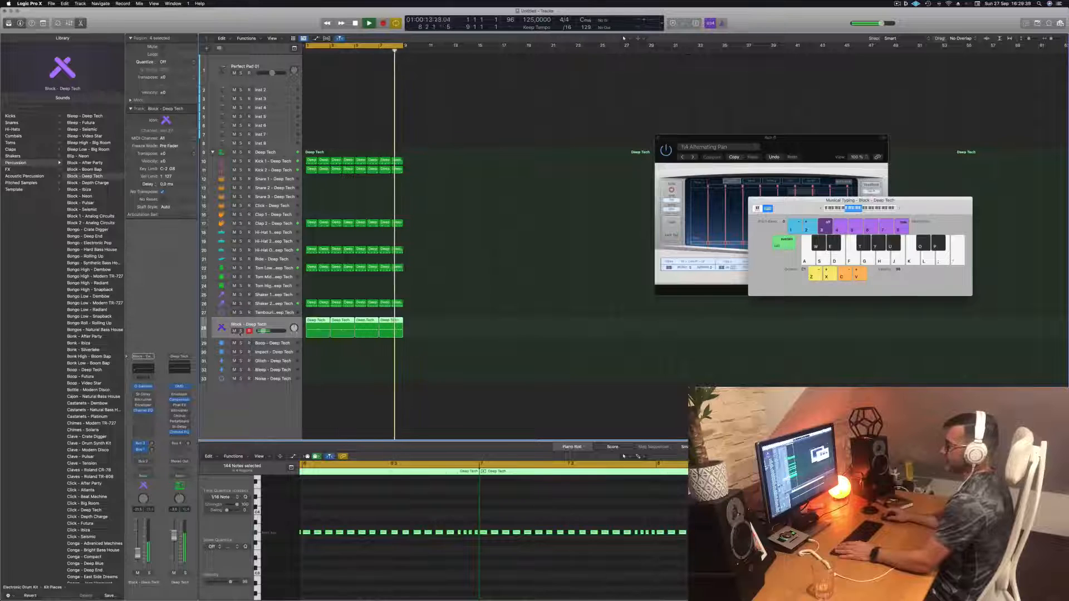
left_click(240, 331)
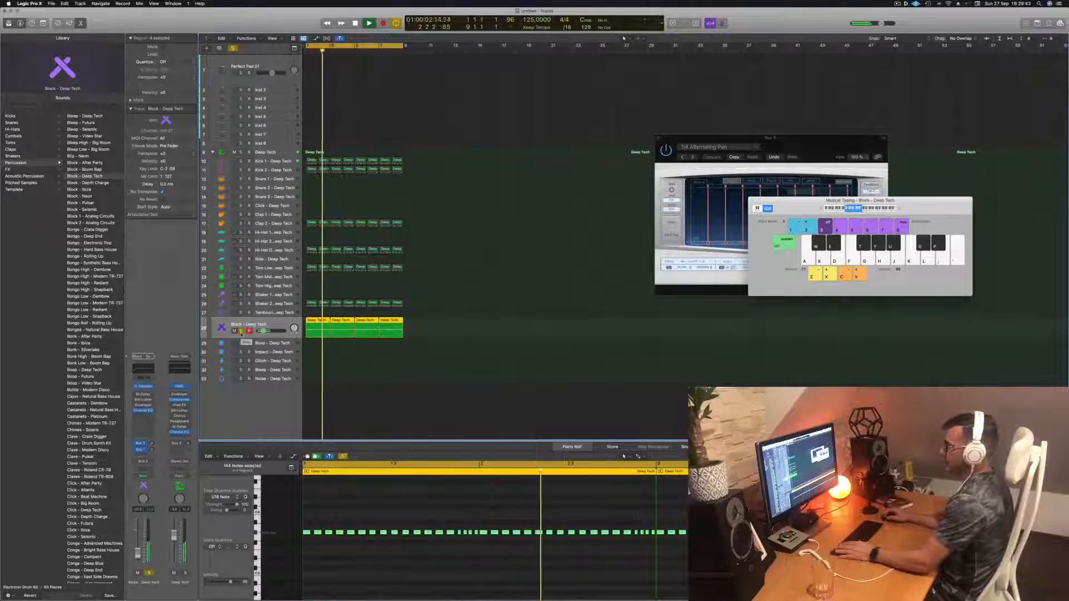
left_click(241, 332)
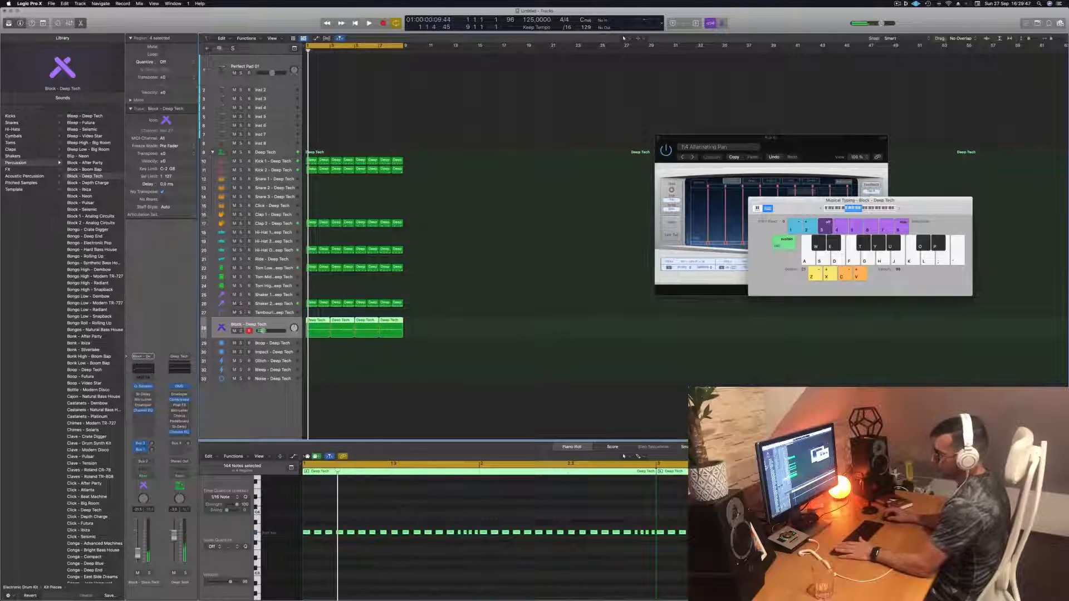
- Open the Block track's Quick Sampler and raise the sample's coarse pitch while listening to playback
left_click(143, 386)
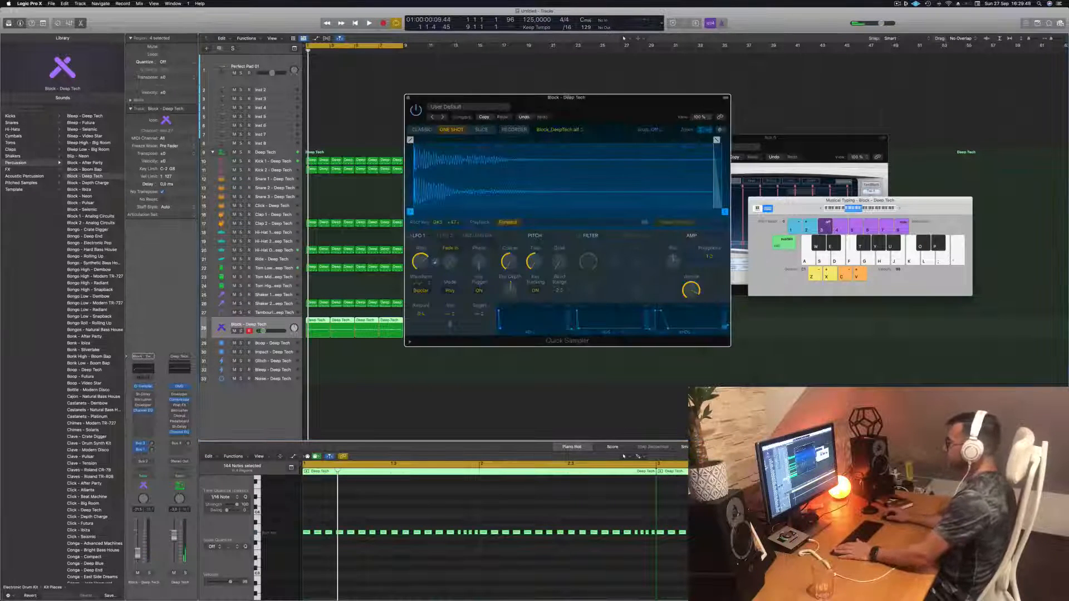
left_click_drag(568, 97, 636, 77)
key("space")
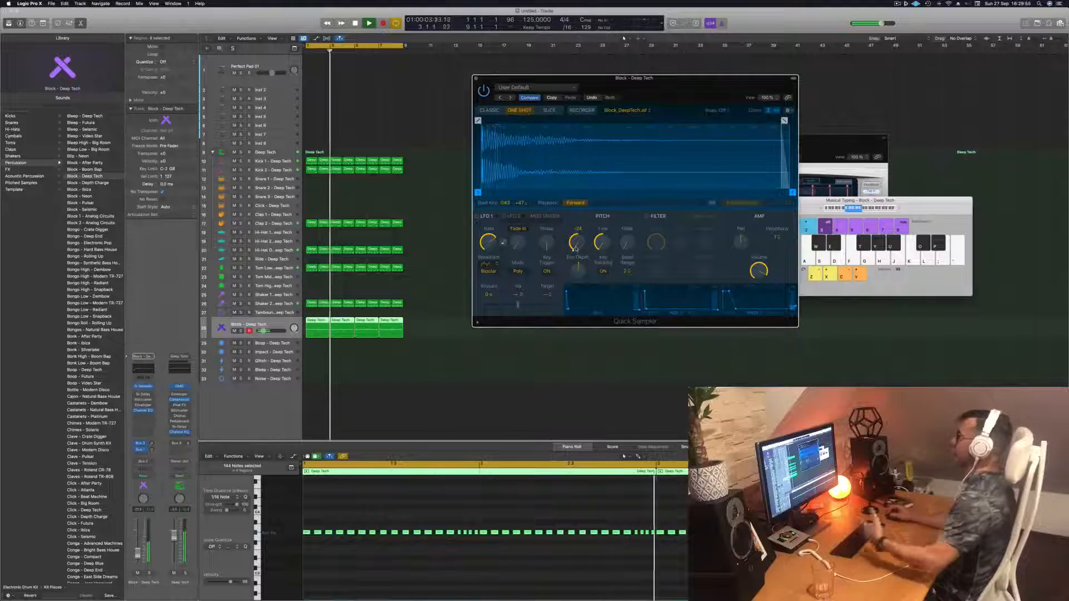
left_click_drag(576, 247, 577, 237)
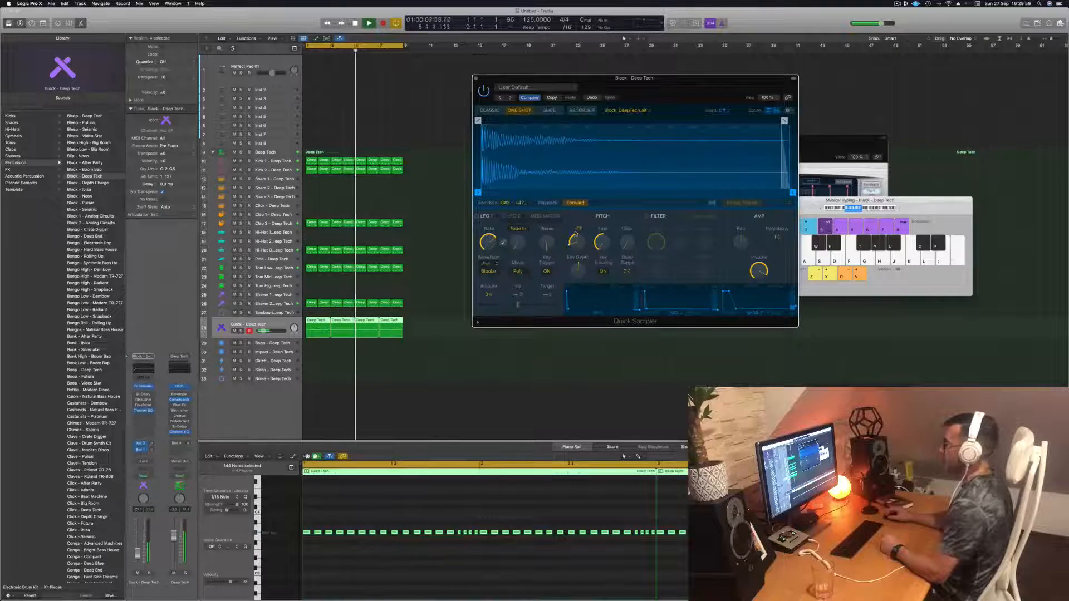
left_click_drag(577, 227, 577, 200)
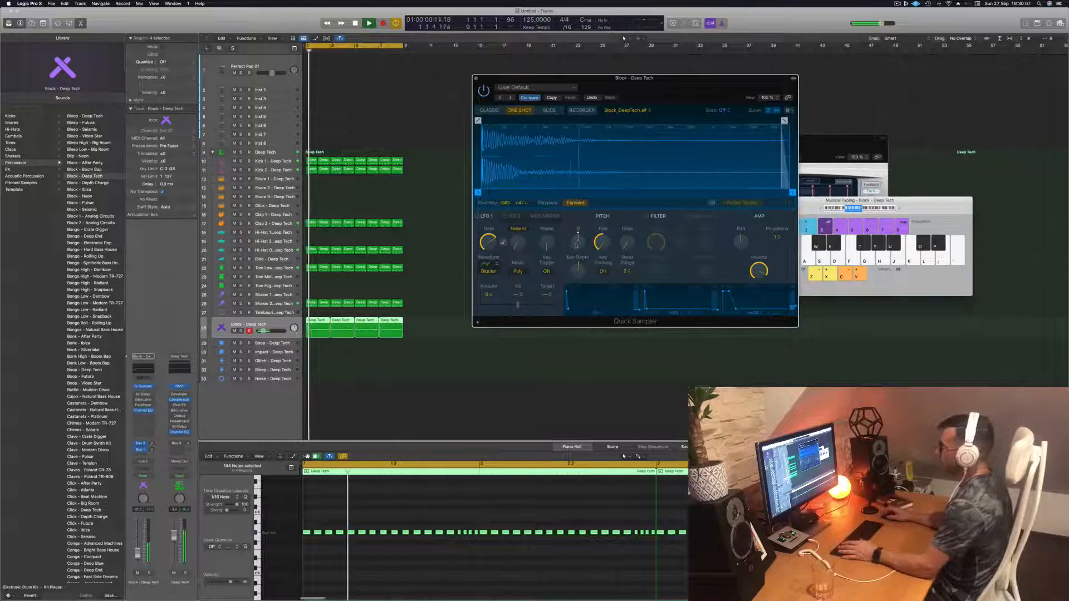
left_click_drag(577, 241, 576, 189)
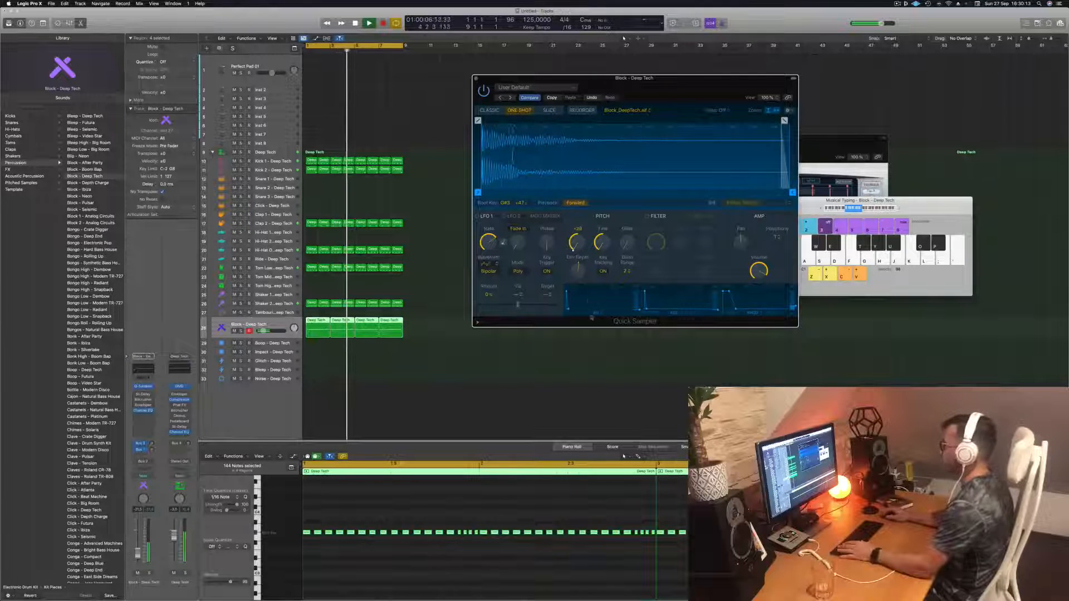
- Lower the Block track's volume slightly and close the Quick Sampler window
key("space")
key("space")
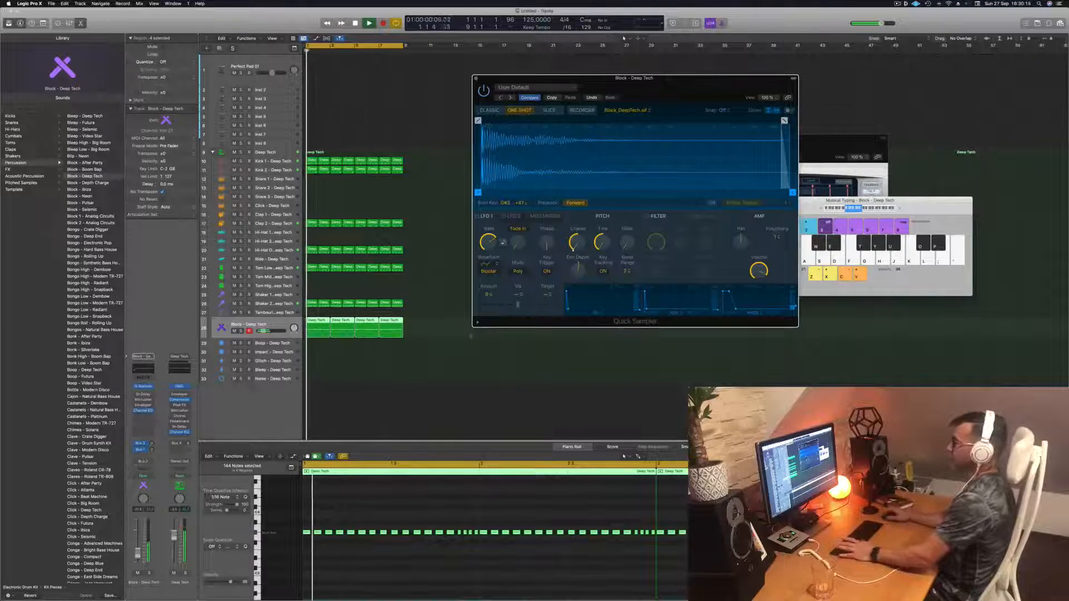
key("space")
key("space")
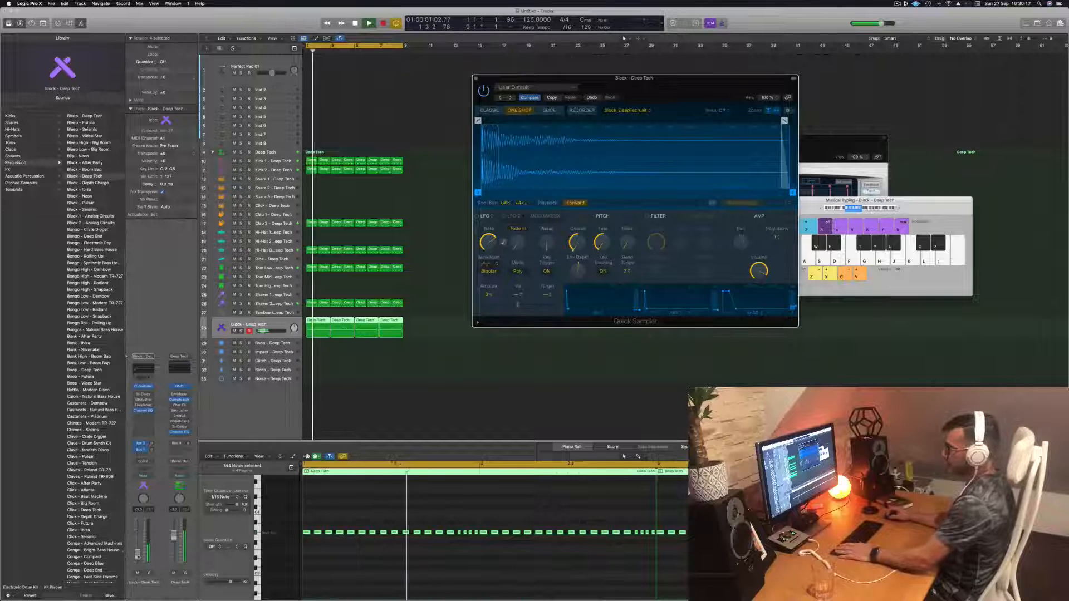
left_click_drag(138, 555, 138, 557)
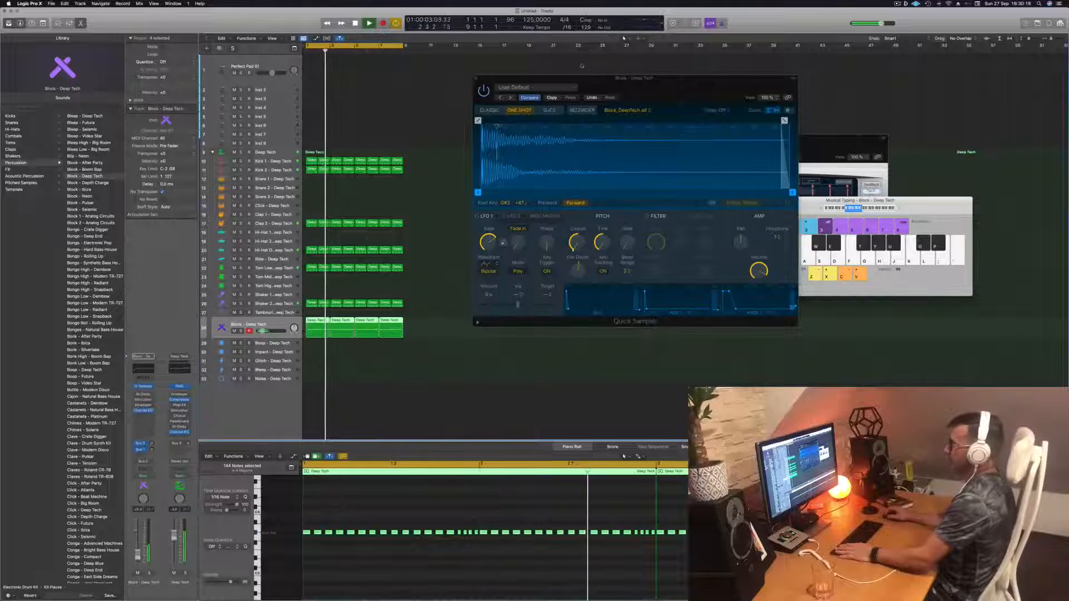
left_click_drag(657, 79, 649, 80)
left_click(468, 81)
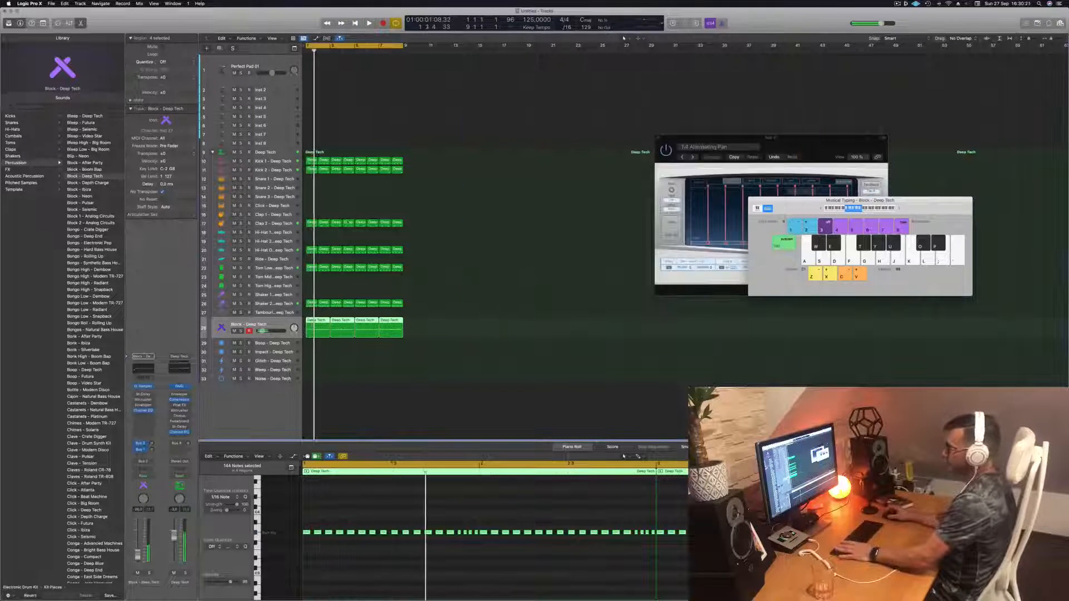
- Select the Perfect Pad 01 track and audition its sound by playing notes with Musical Typing
key("space")
key("space")
left_click(282, 305)
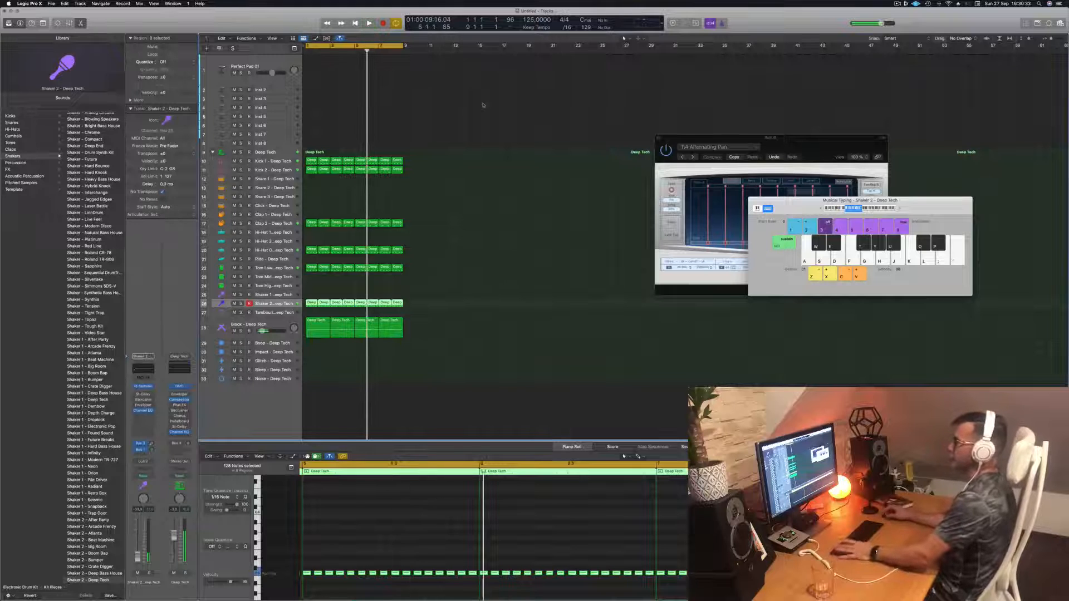
left_click(285, 62)
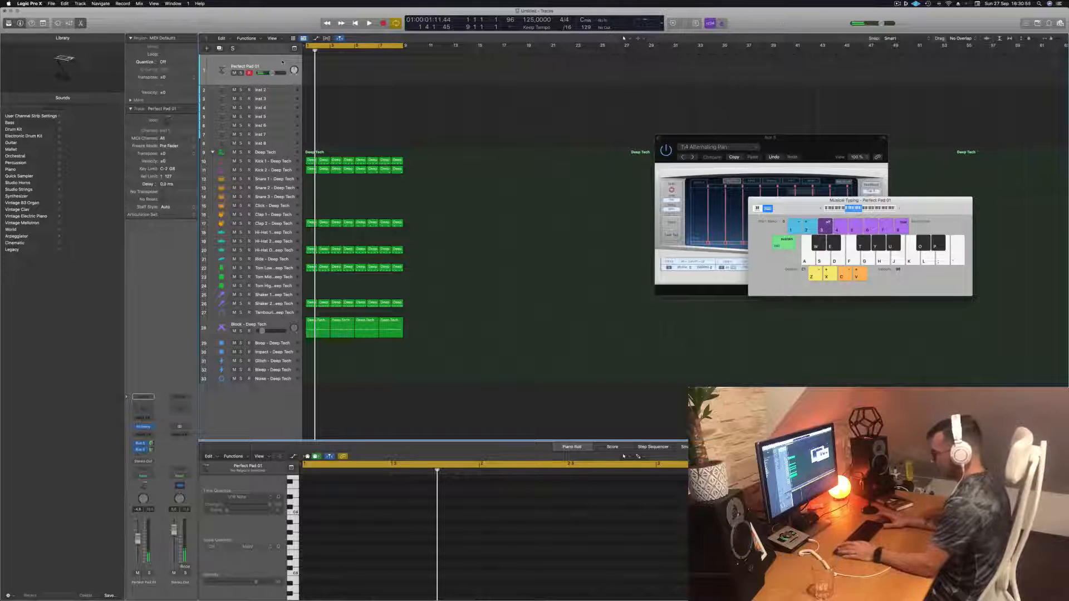
key("space")
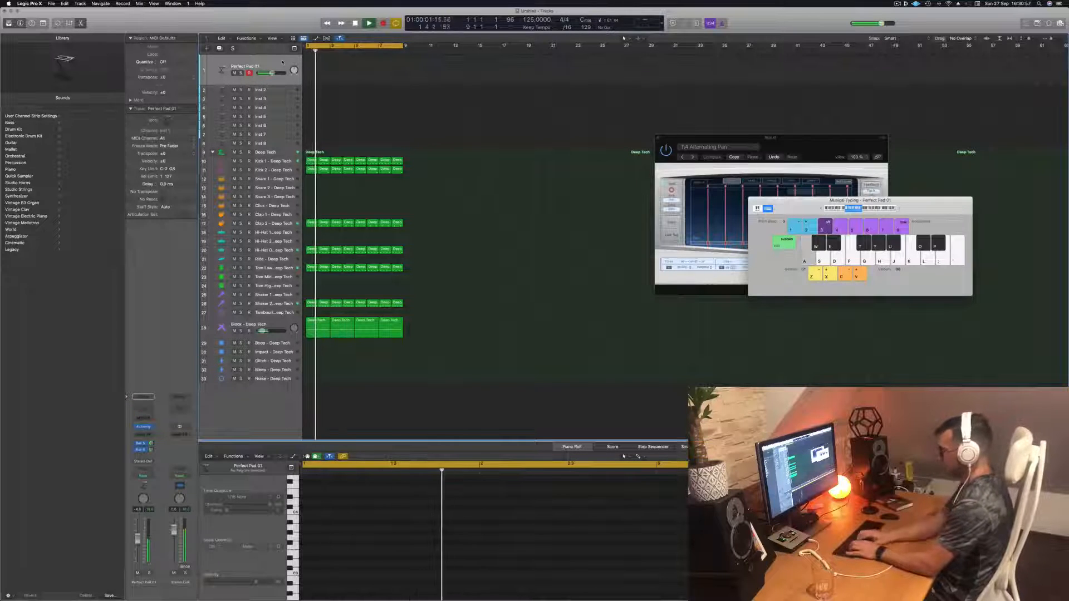
key("l")
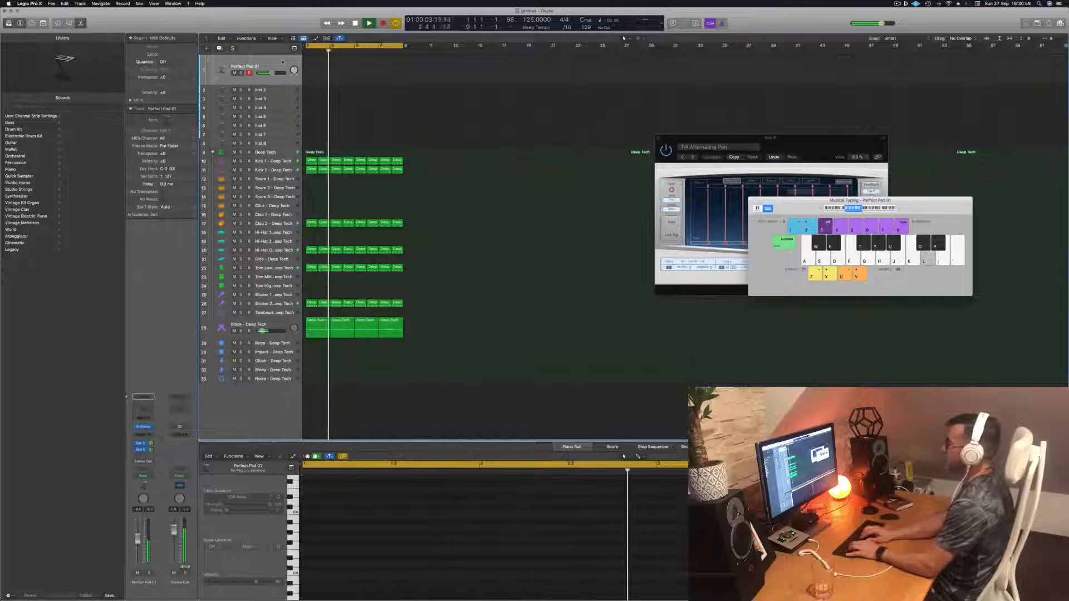
key("k")
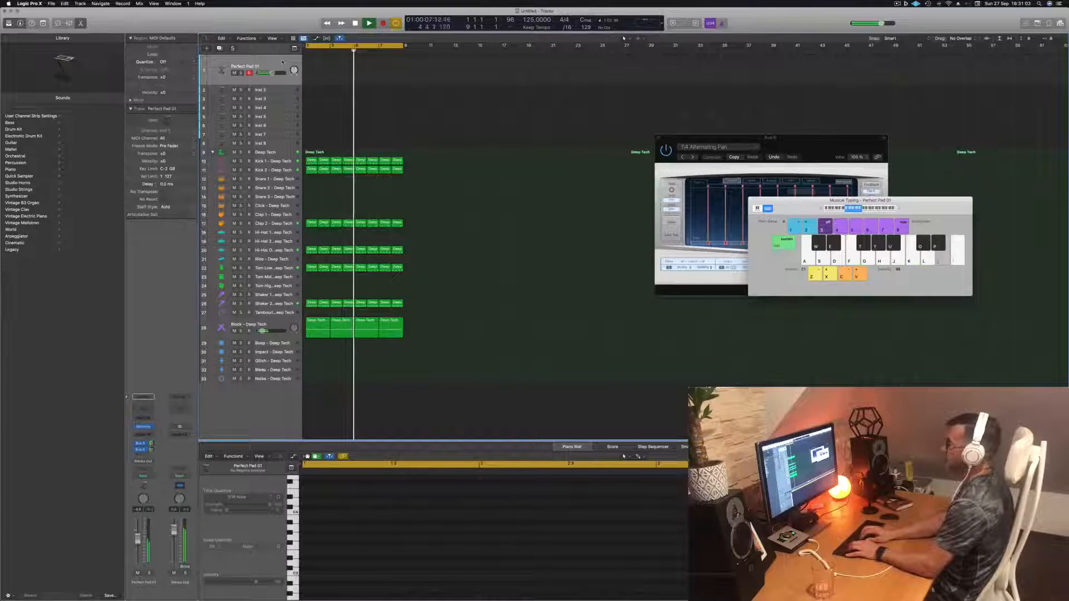
key("apostrophe")
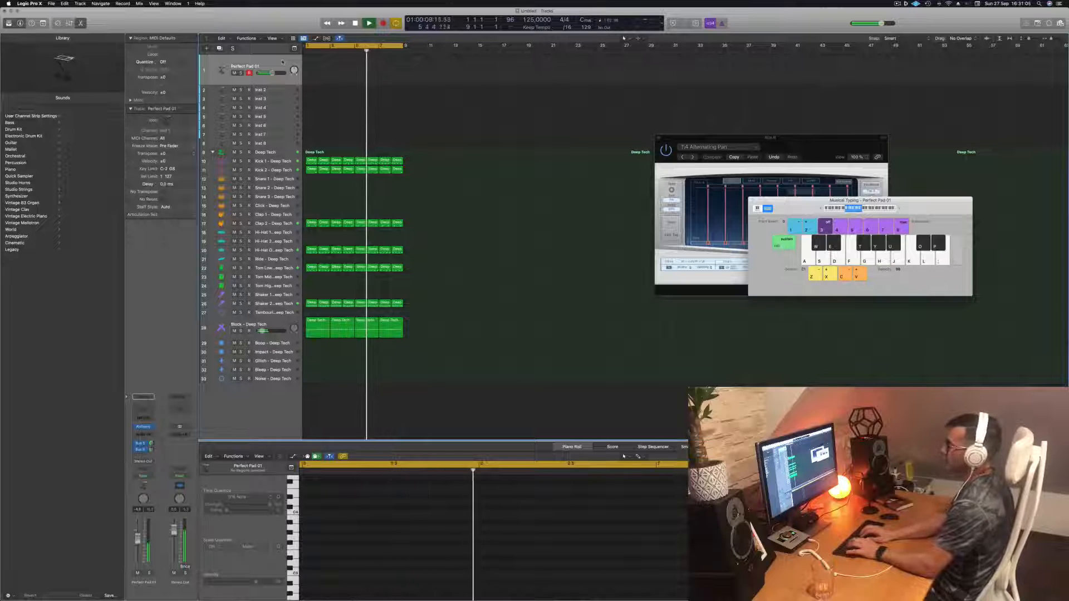
key("a")
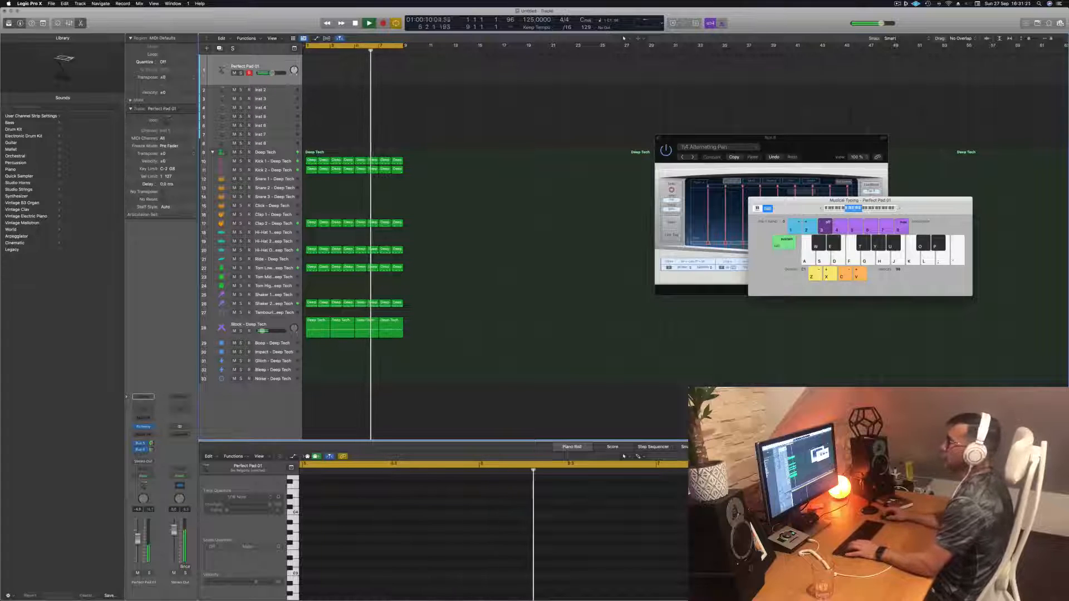
- Select and enlarge the Inst 2 track, then open its Alchemy instrument plugin
left_click(274, 91)
key("space")
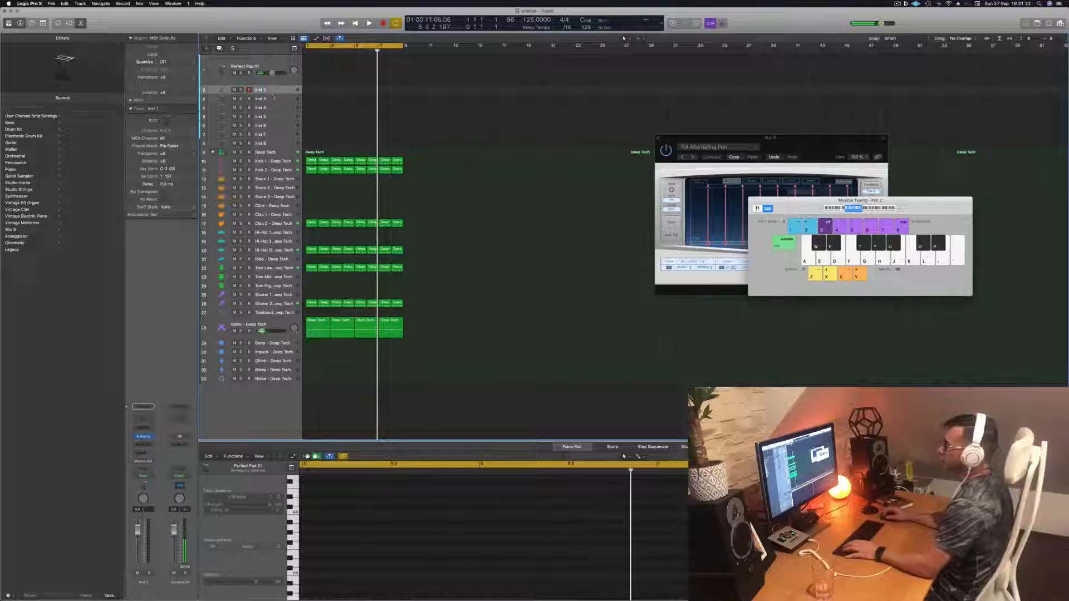
left_click_drag(273, 93, 272, 117)
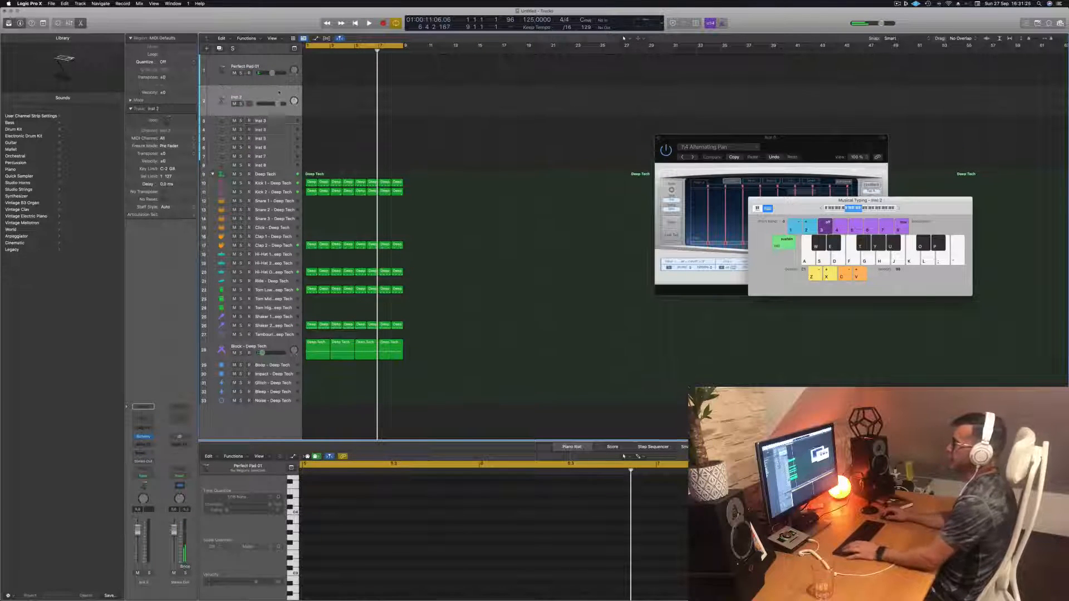
key("Return")
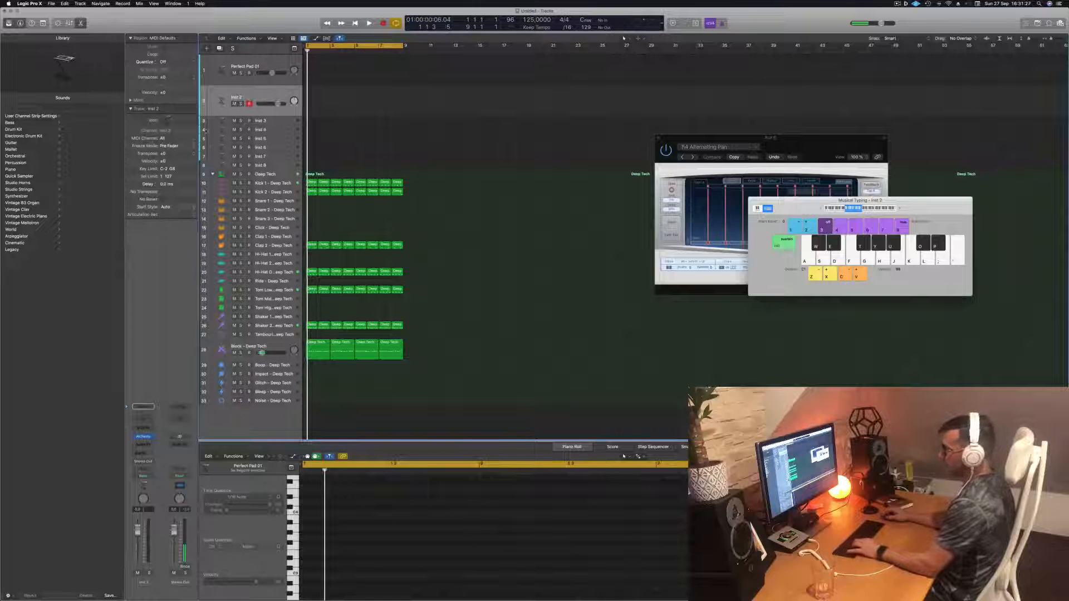
left_click(143, 438)
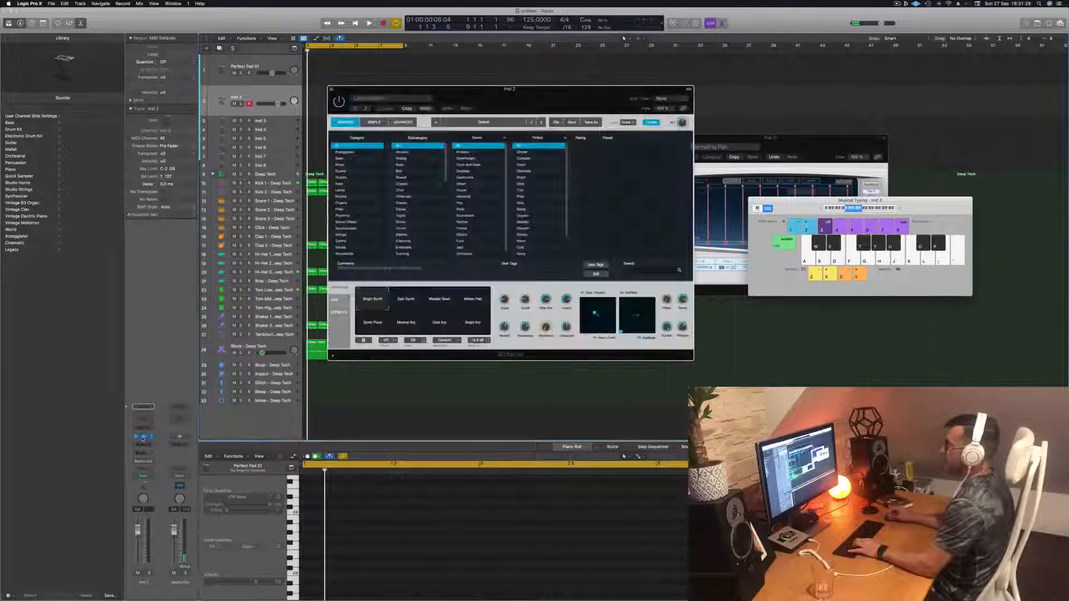
- Show Smart Controls and load Alchemy's Analog Bounce bass preset, auditioning it with Musical Typing
key("b")
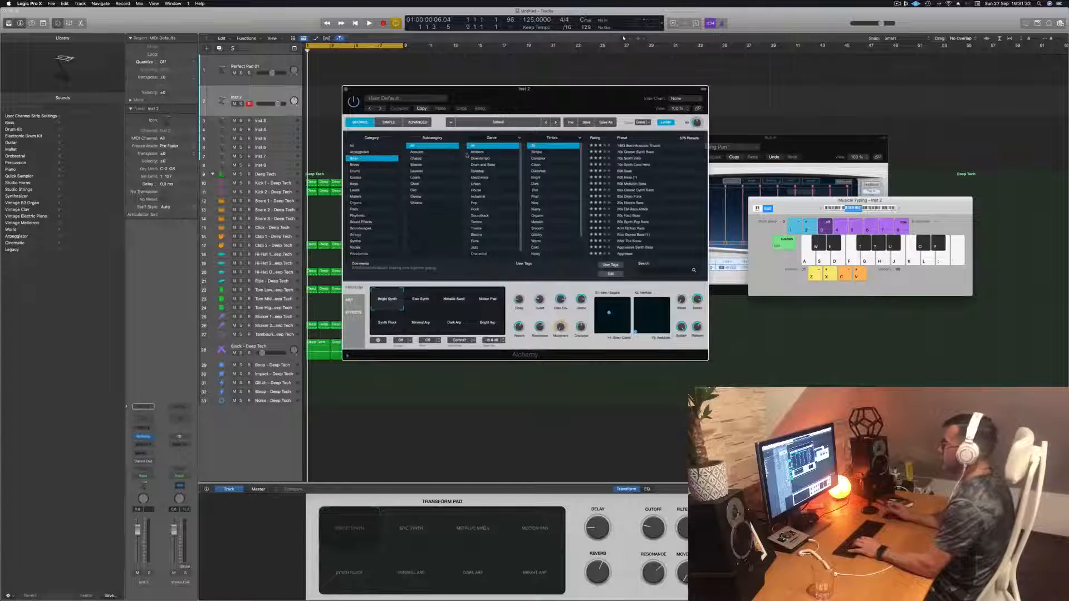
scroll(627, 195, "down", 5)
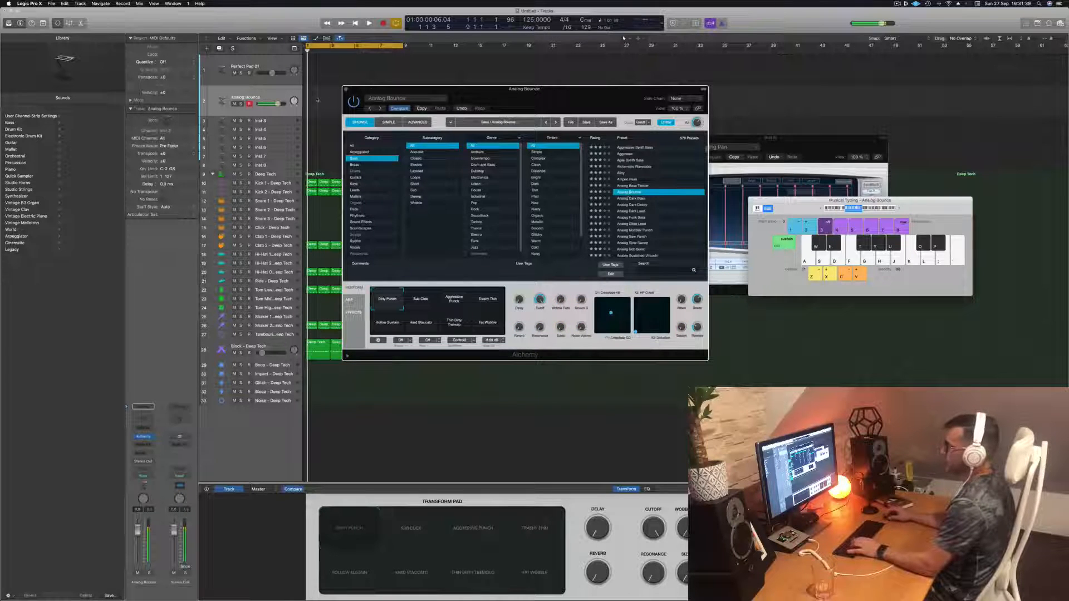
key("s")
key("s")
key("s")
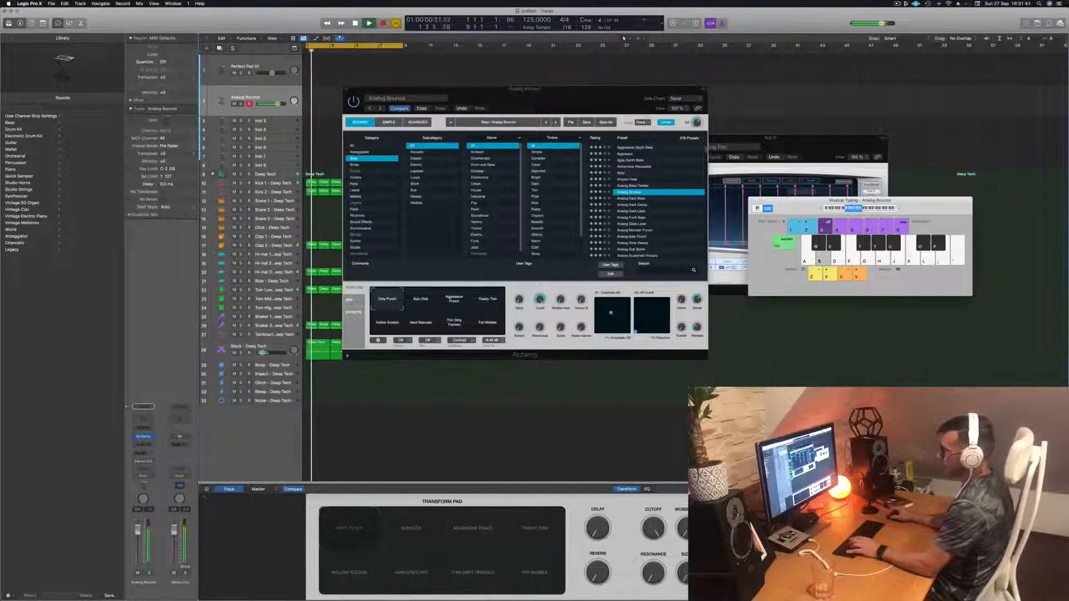
- Lower the Inst 2 track's volume and select the Aggressive Punch transform pad snapshot while playing notes
left_click_drag(138, 531, 138, 545)
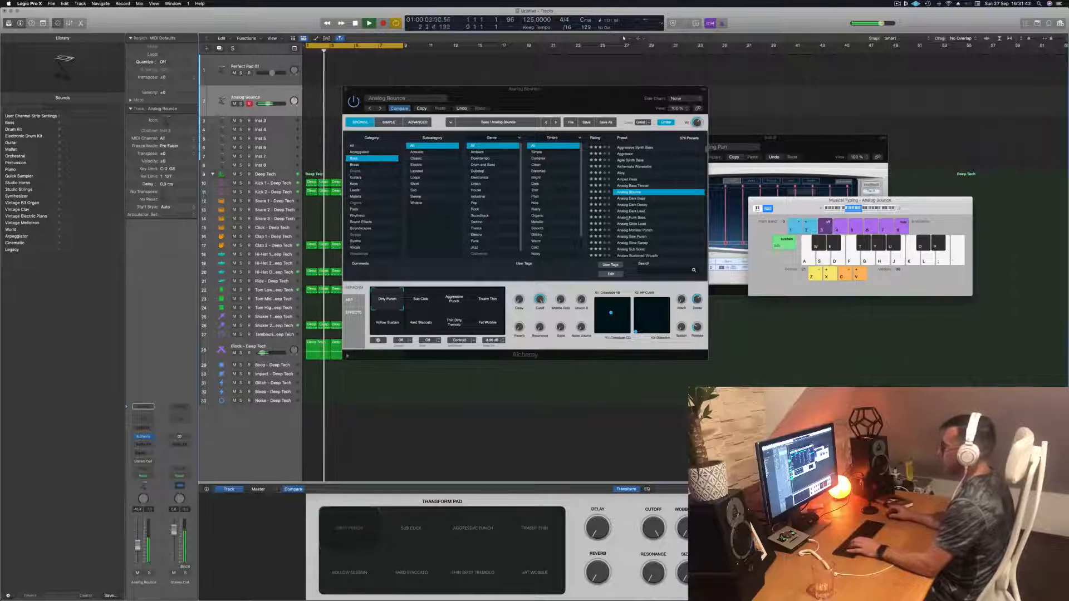
key("s")
key("d")
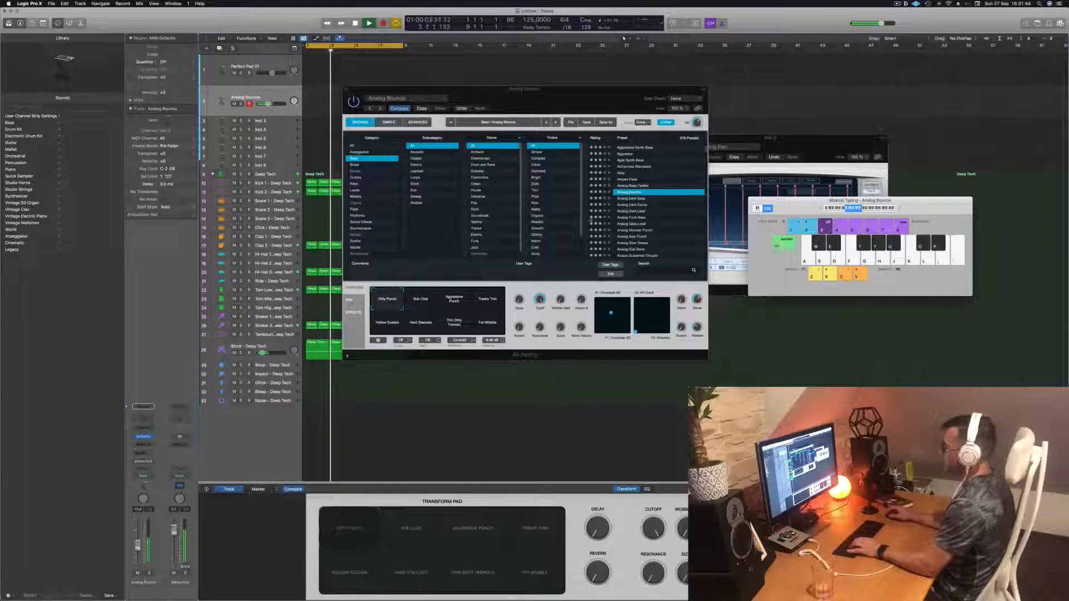
left_click(451, 304)
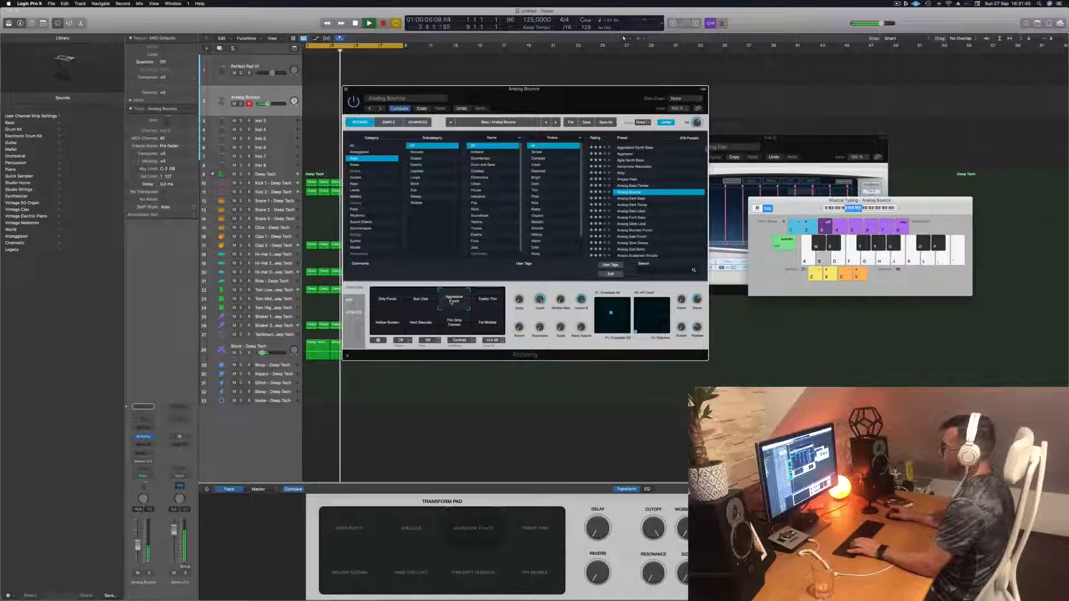
- Load the Analog Dark Bass preset and audition it by playing bass notes with Musical Typing
left_click(628, 198)
left_click_drag(566, 97, 674, 88)
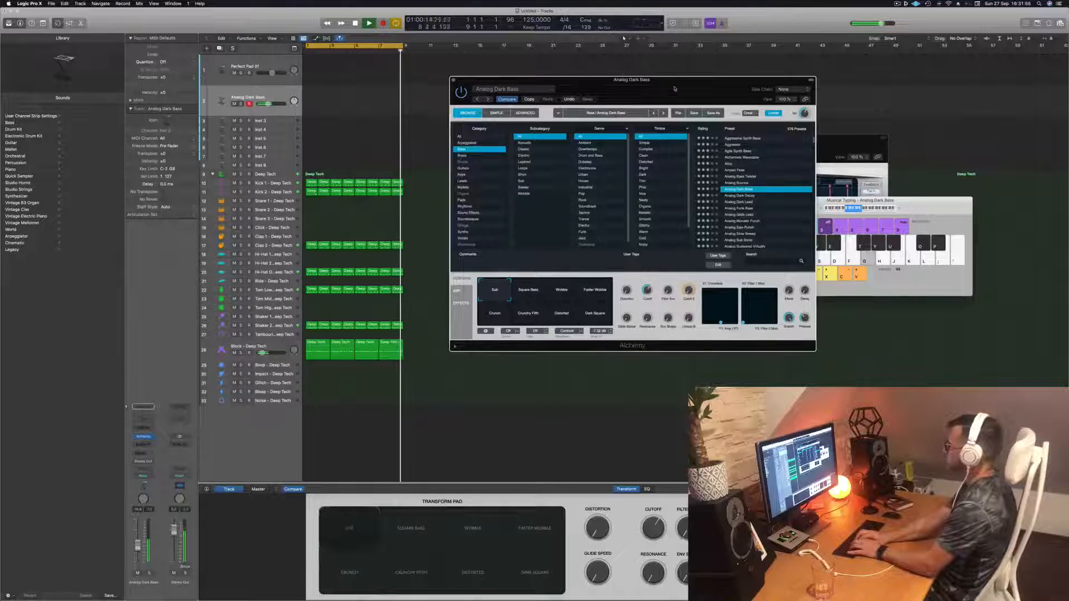
key("j")
key("h")
key("g")
key("d")
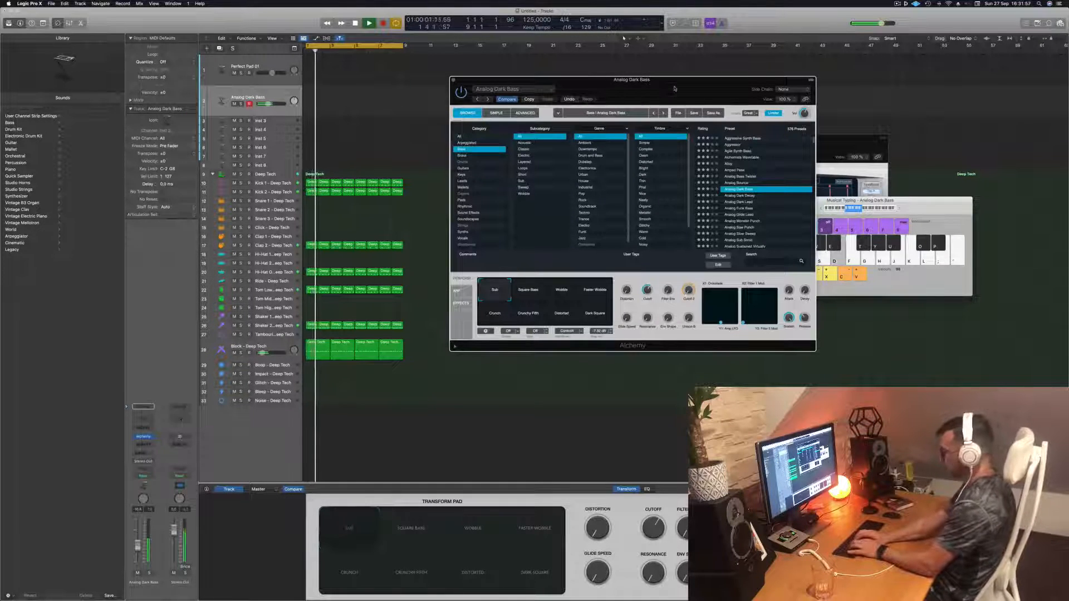
key("s")
key("s")
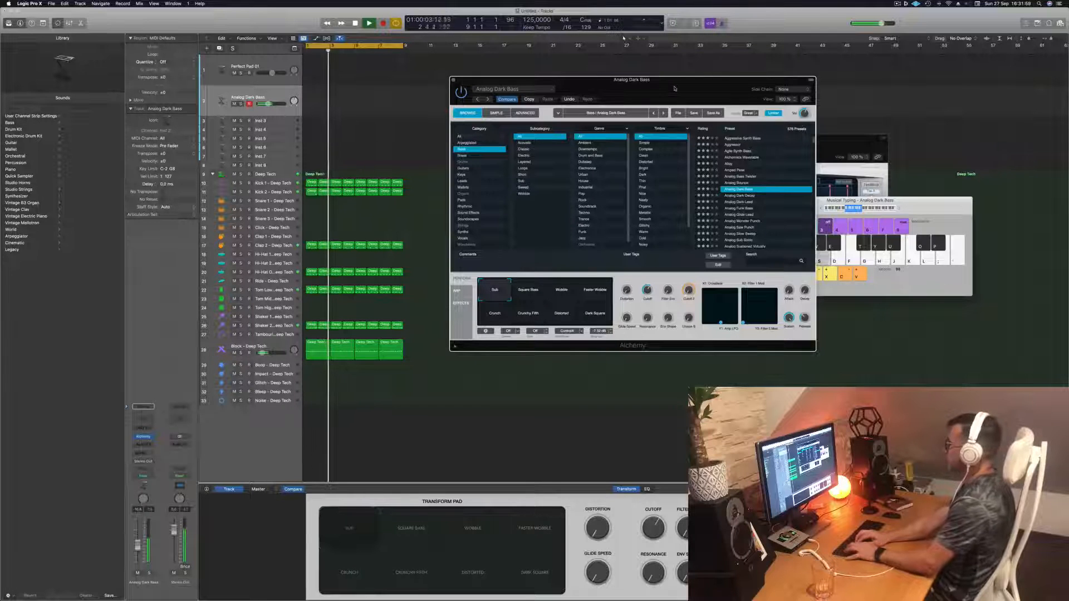
key("s")
key("s")
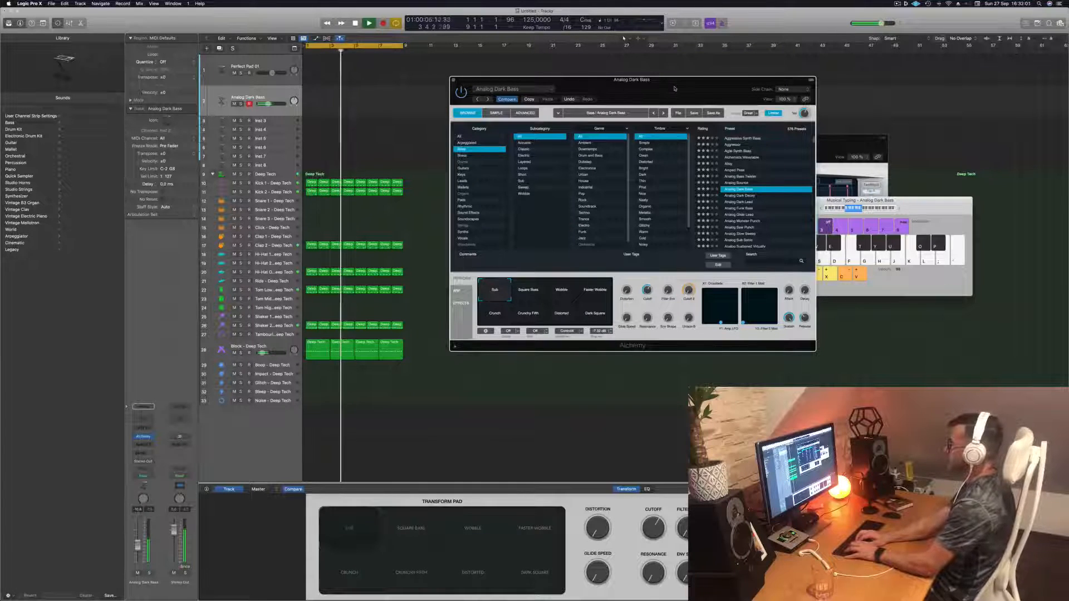
key("s")
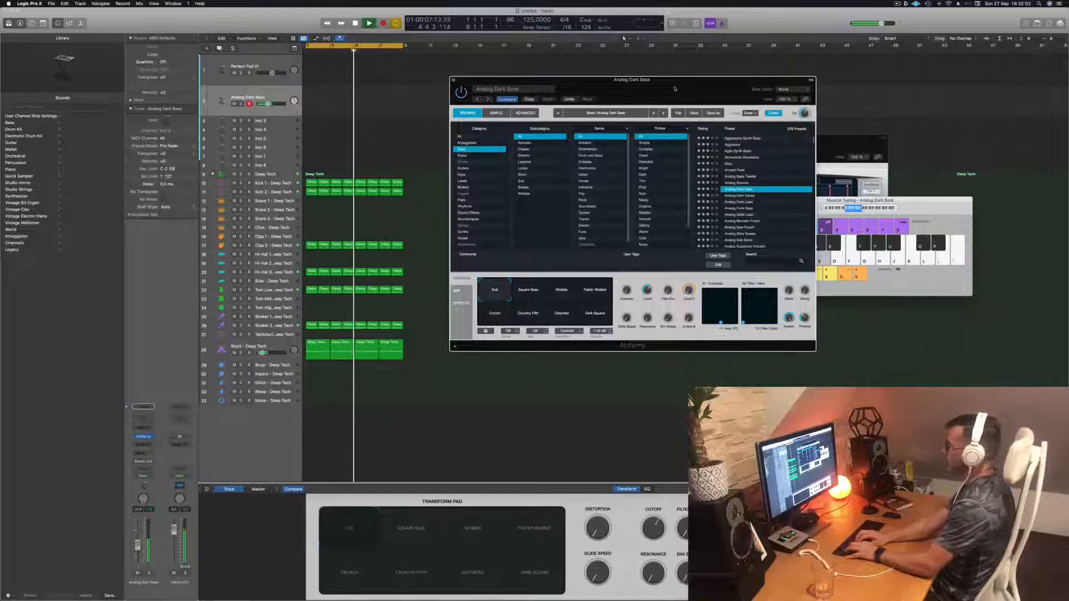
- Play bass notes with Musical Typing over the drums and record a bass line onto the Analog Dark Bass track
key("s")
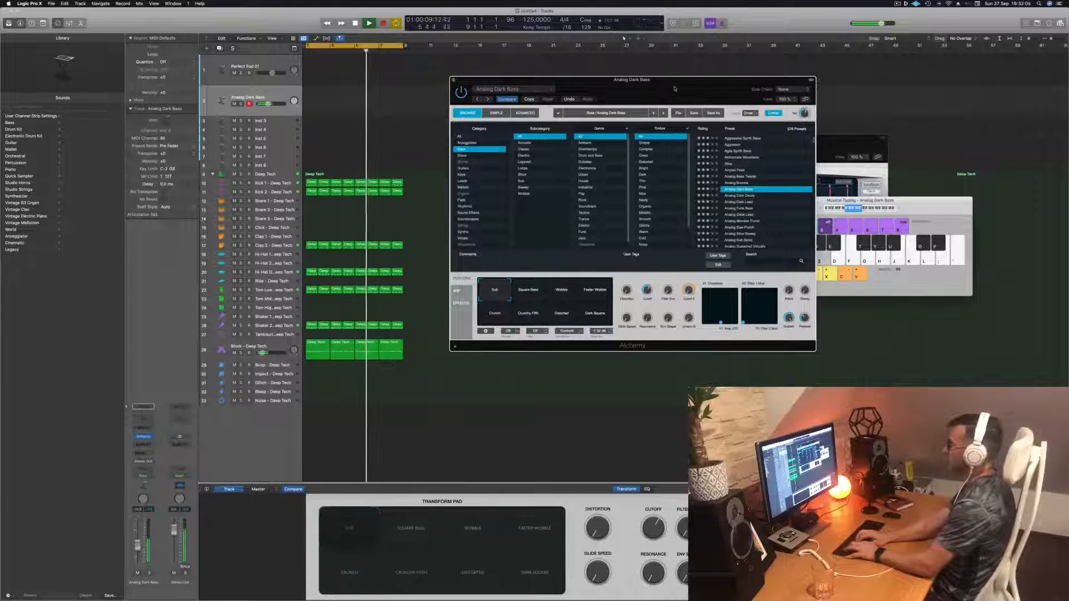
key("s")
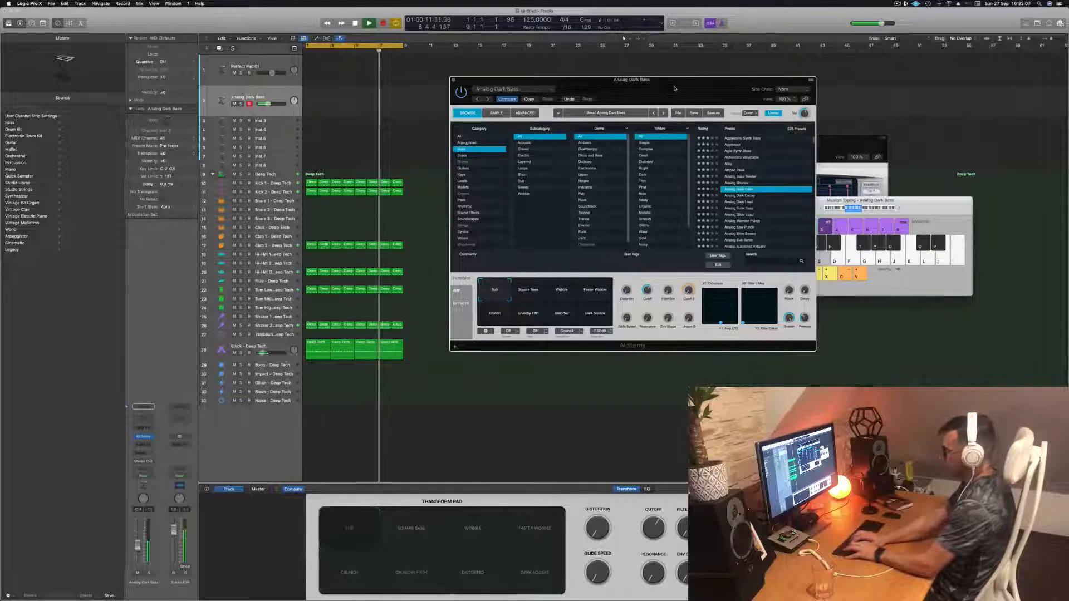
key("d")
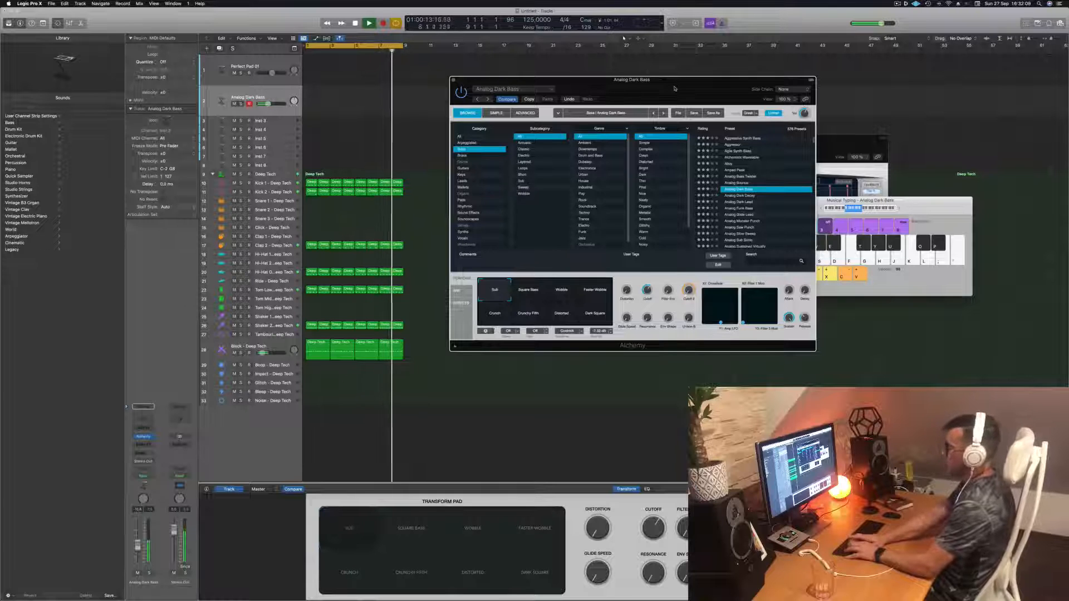
key("r")
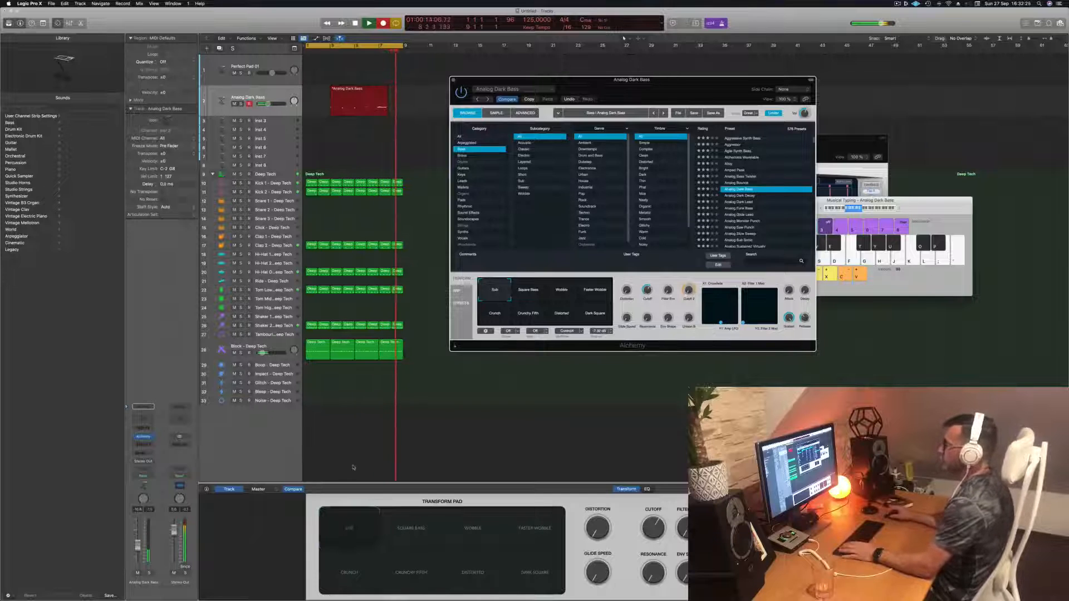
key("space")
- Play the project back from the start to review the recorded bass line with the drums
left_click(326, 376)
left_click(283, 346)
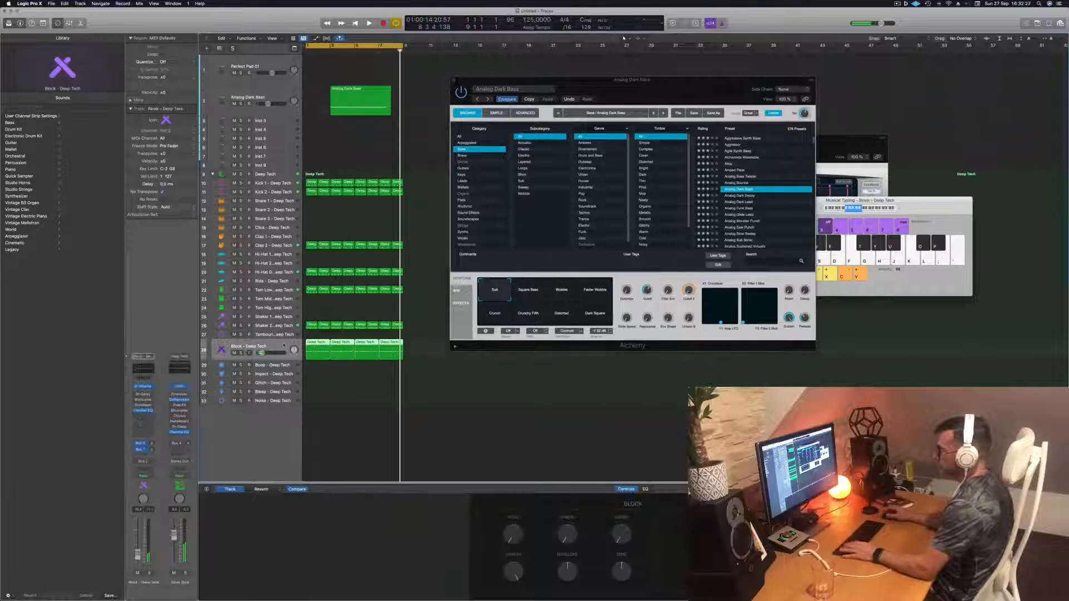
key("Return")
key("space")
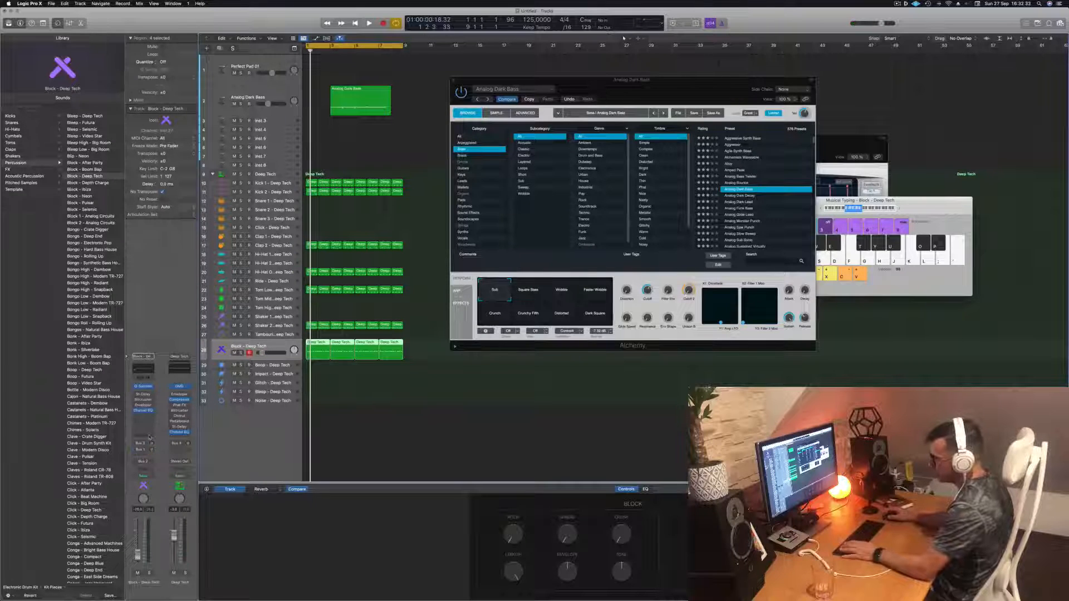
key("space")
key("space")
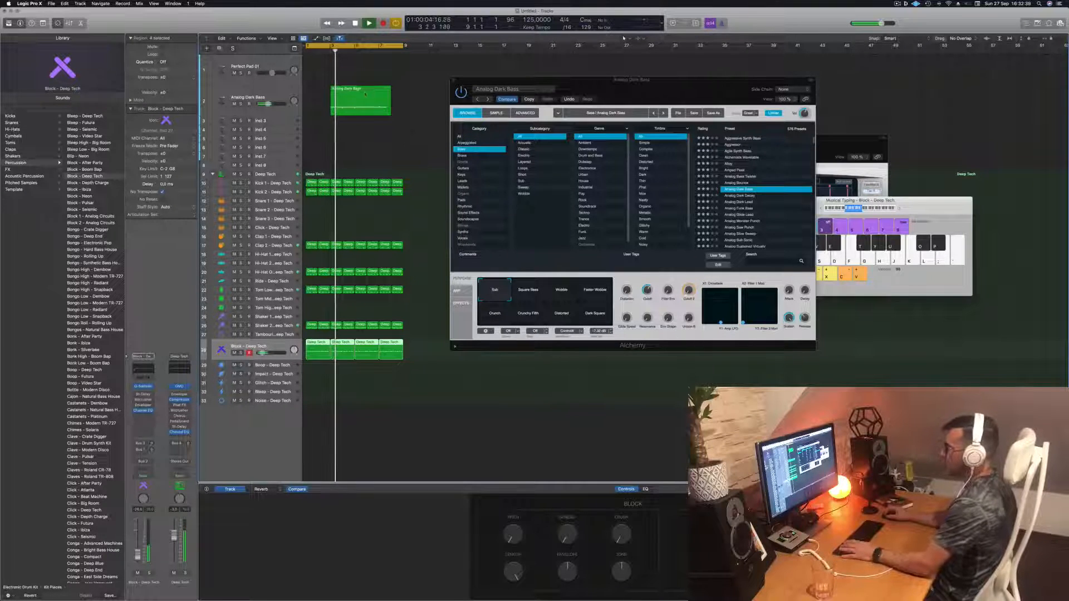
key("space")
- Move the recorded bass region to the project's start and open it in the Piano Roll
left_click_drag(356, 89, 332, 89)
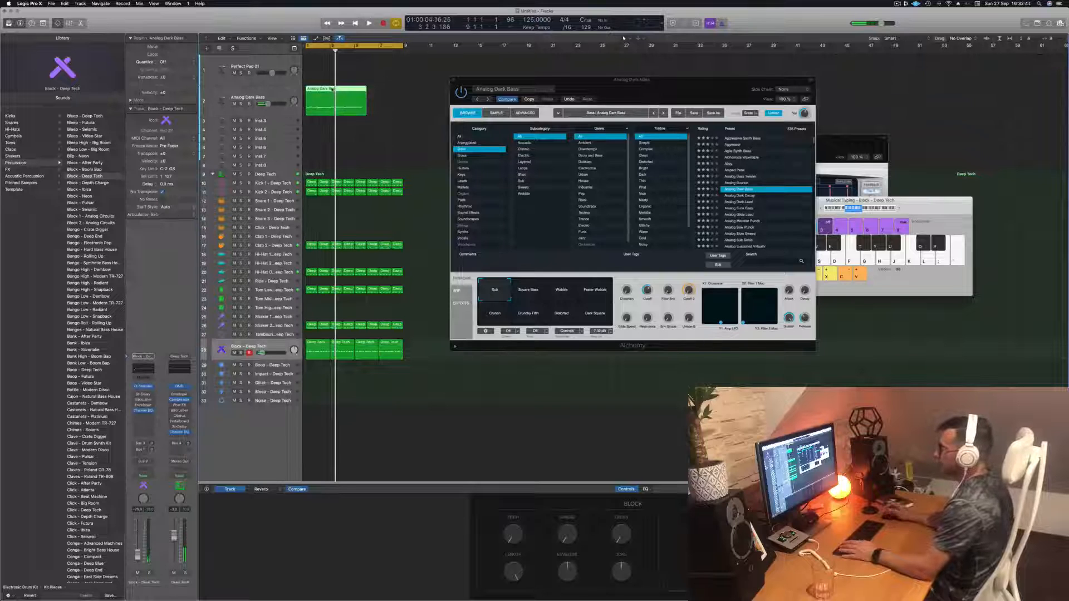
key("p")
scroll(446, 530, "down", 3)
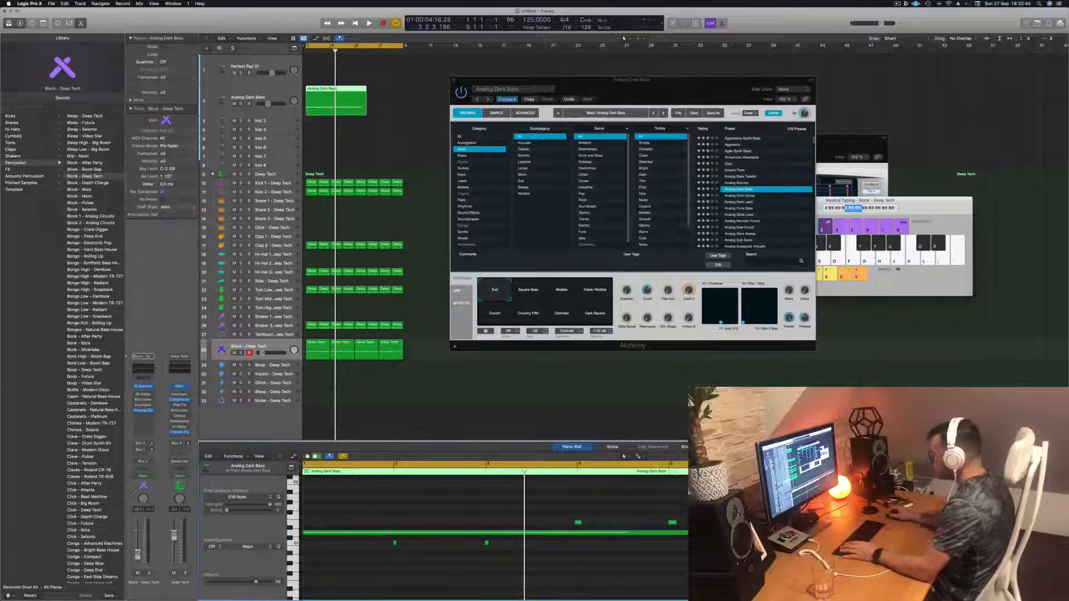
- Select all the bass notes in the Piano Roll and quantize them
left_click(525, 533)
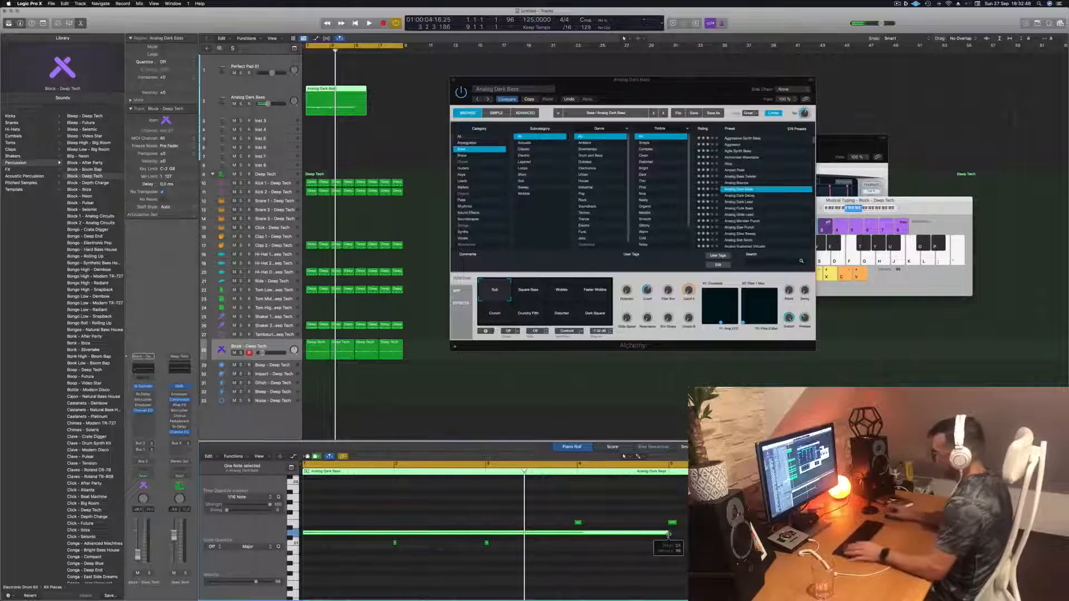
left_click_drag(377, 559, 514, 539)
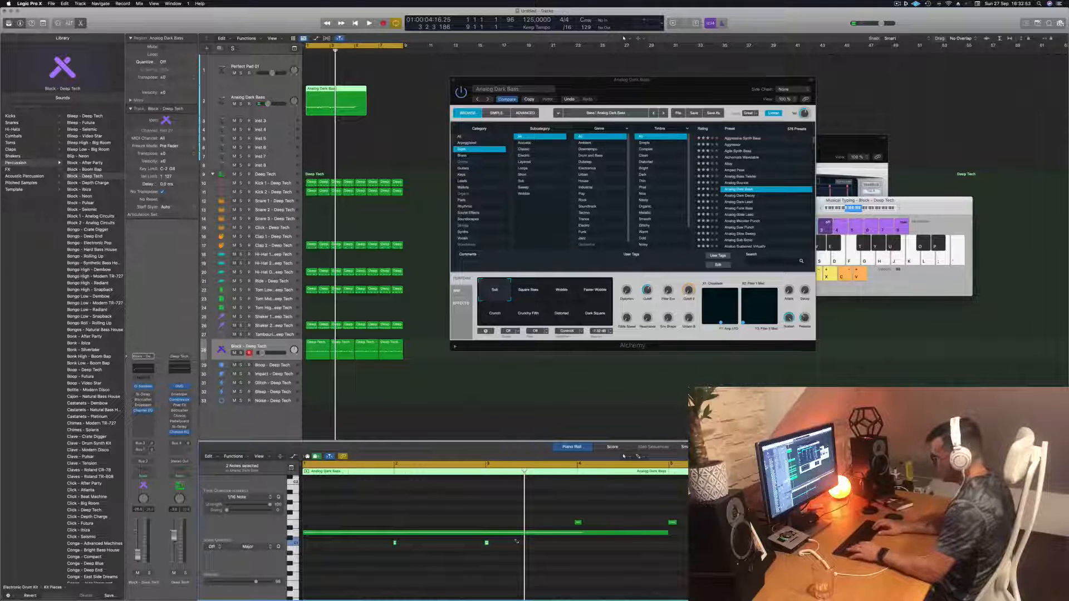
key("super+a")
key("super+w")
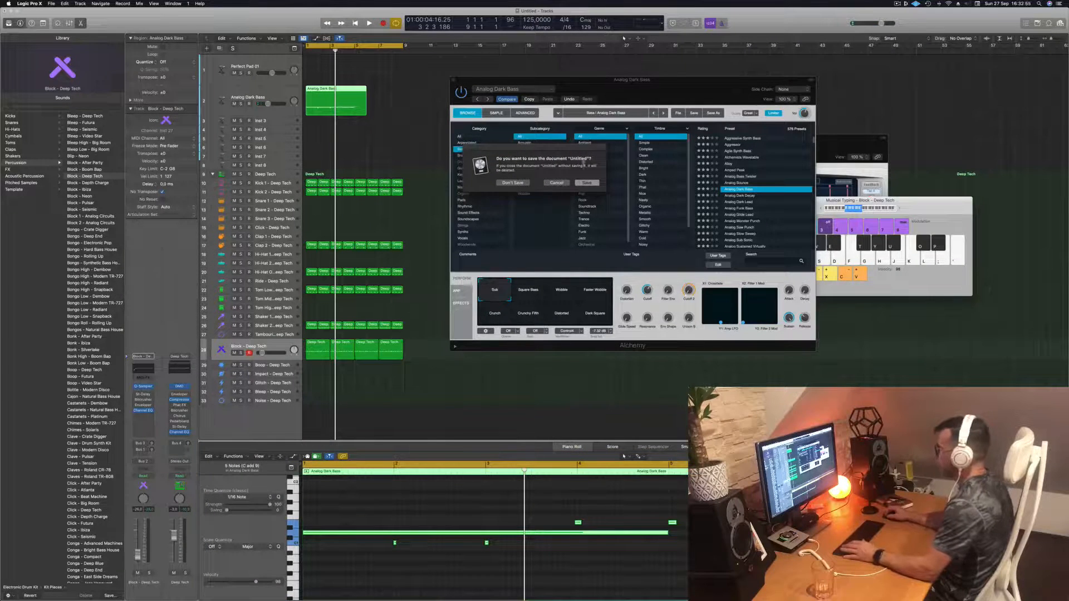
left_click(557, 183)
left_click(446, 577)
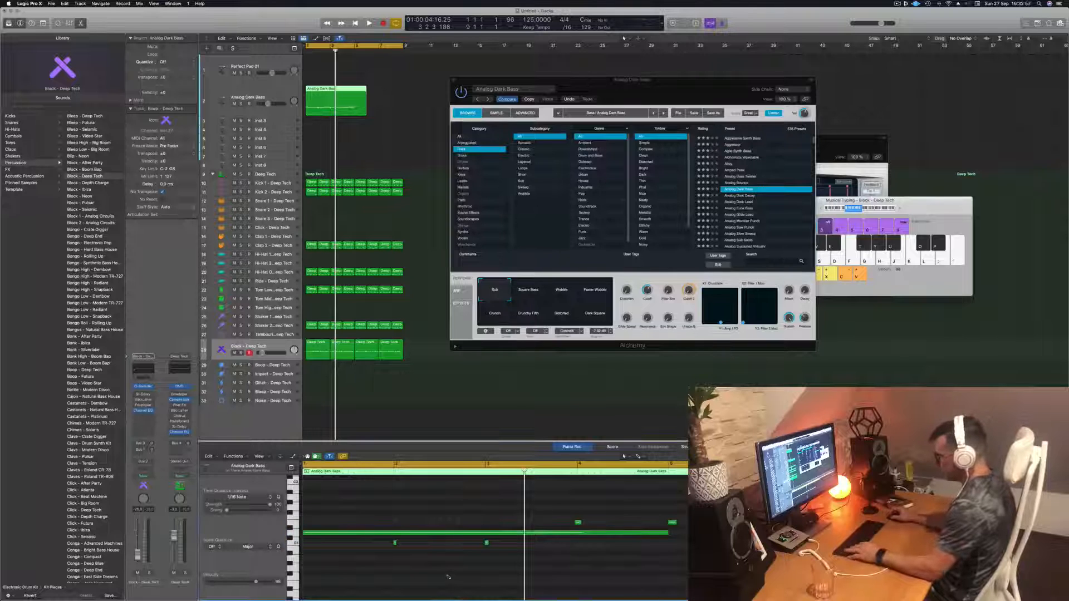
key("super+a")
key("q")
- Move the last bass note to the beginning of the region and audition the pattern
left_click(447, 577)
key("space")
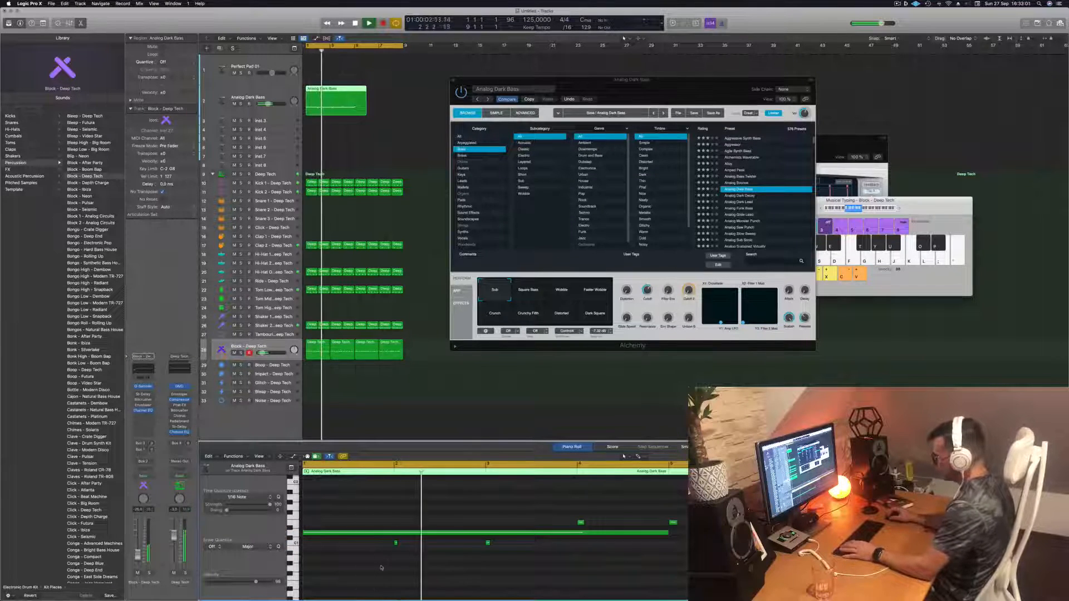
key("space")
left_click_drag(381, 566, 496, 542)
key("space")
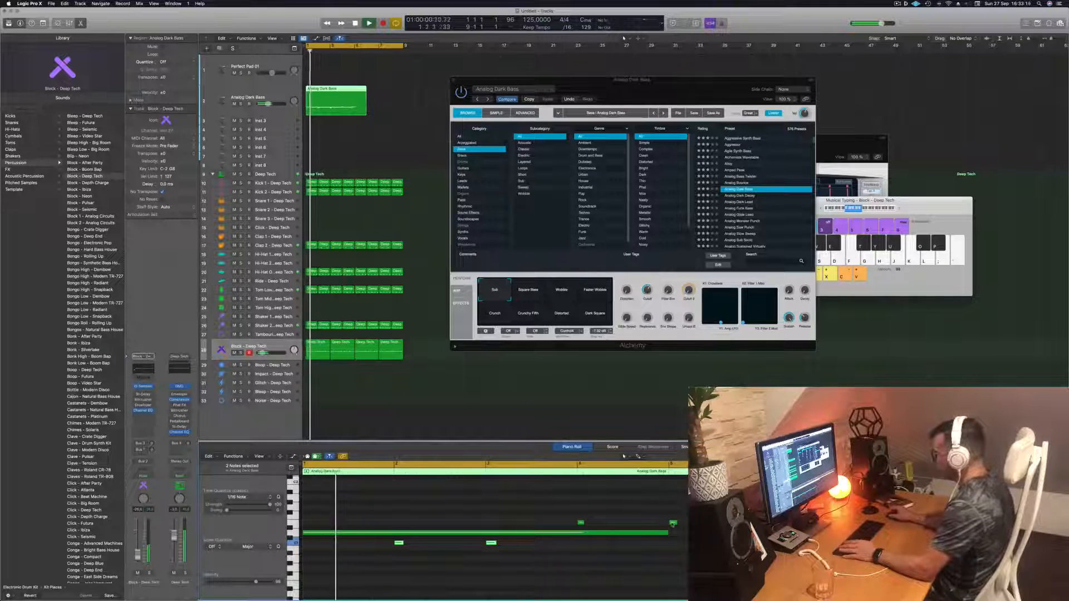
left_click_drag(673, 523, 306, 523)
key("space")
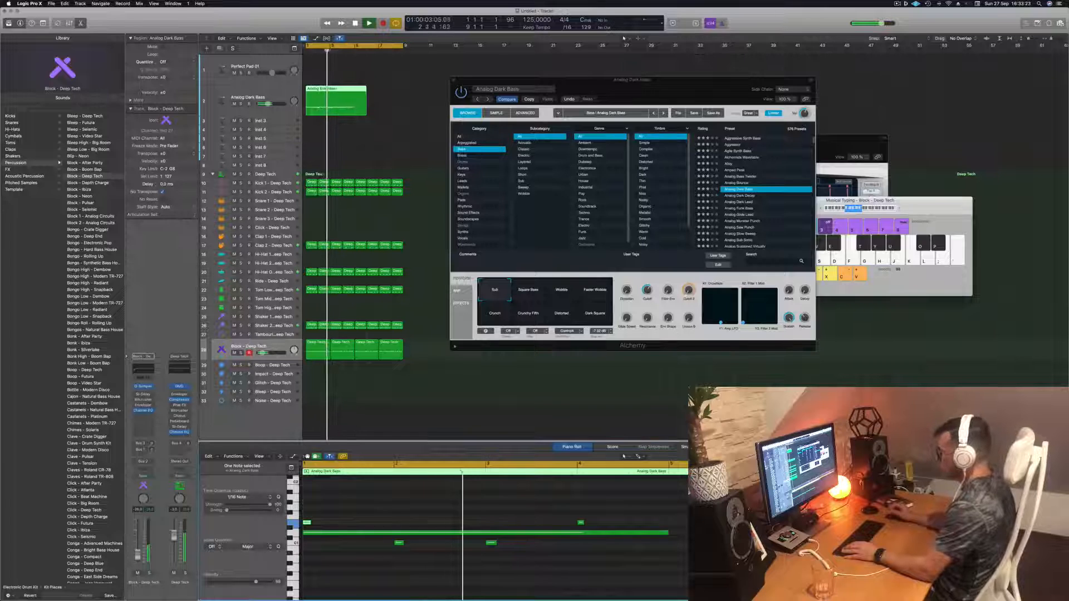
key("space")
left_click(494, 542)
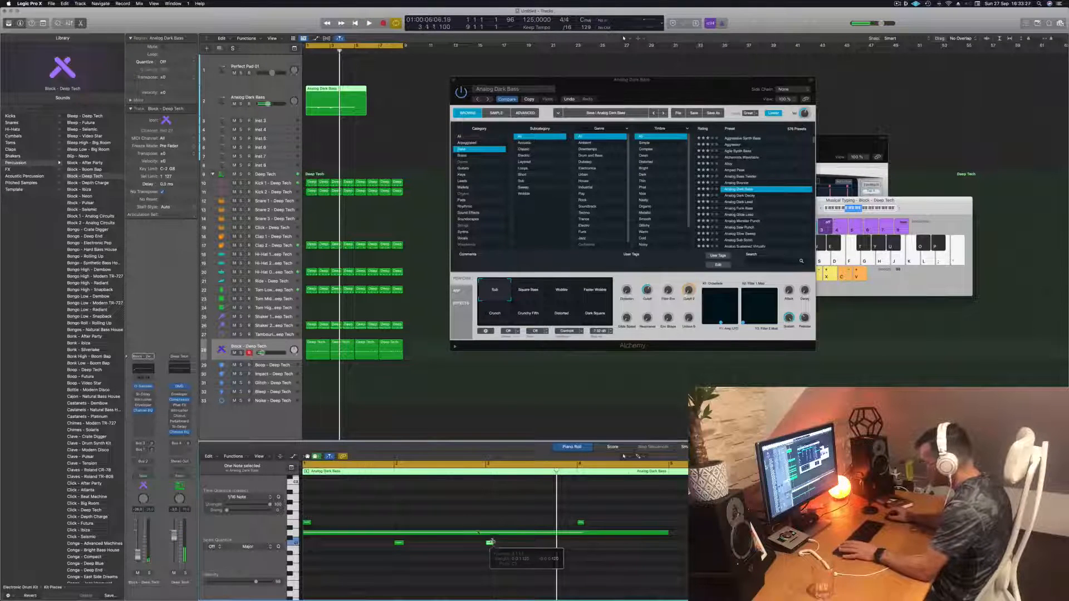
key("space")
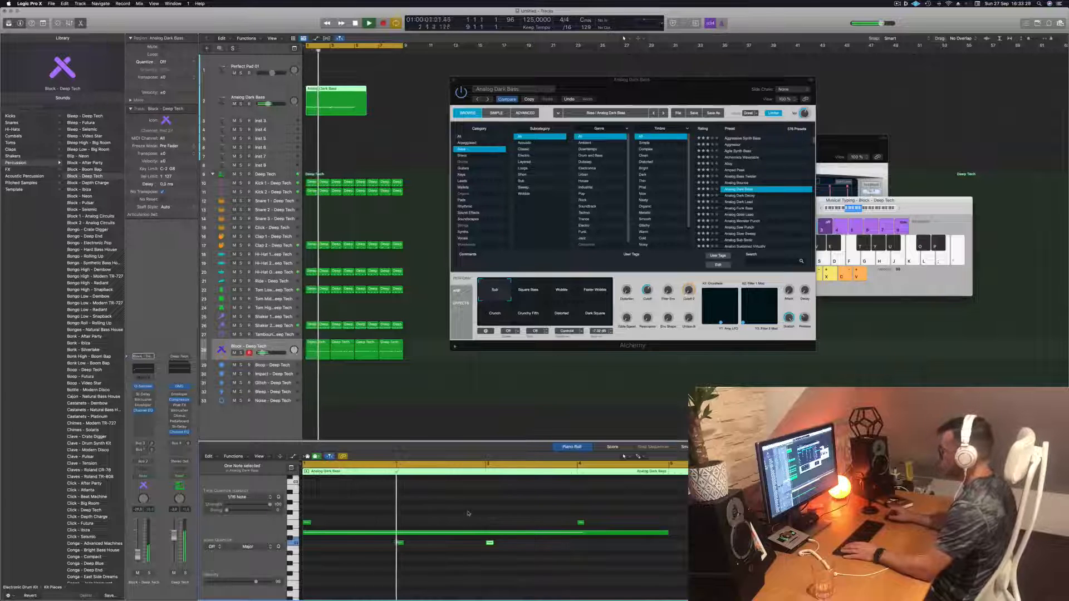
- Copy the bass region so a duplicate follows directly after the original
double_click(356, 94, "super")
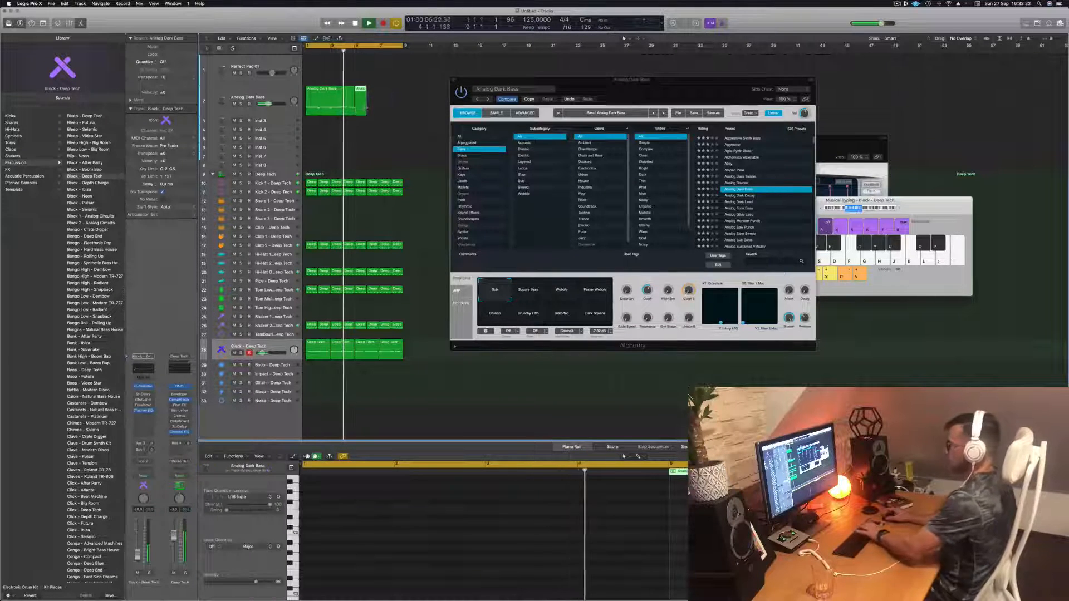
left_click(314, 99)
left_click_drag(313, 99, 362, 99)
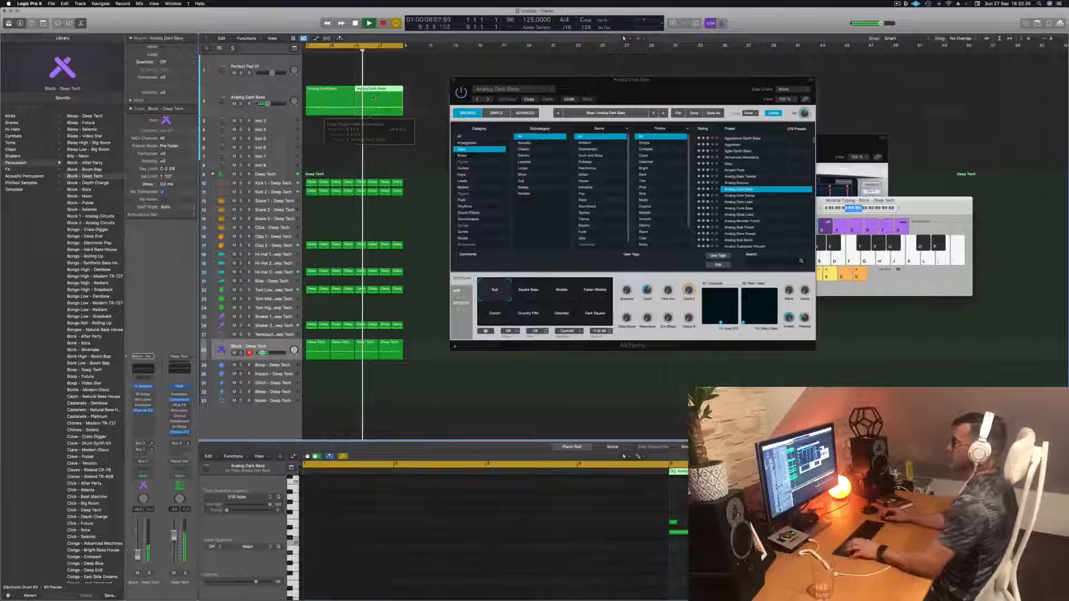
left_click(272, 91)
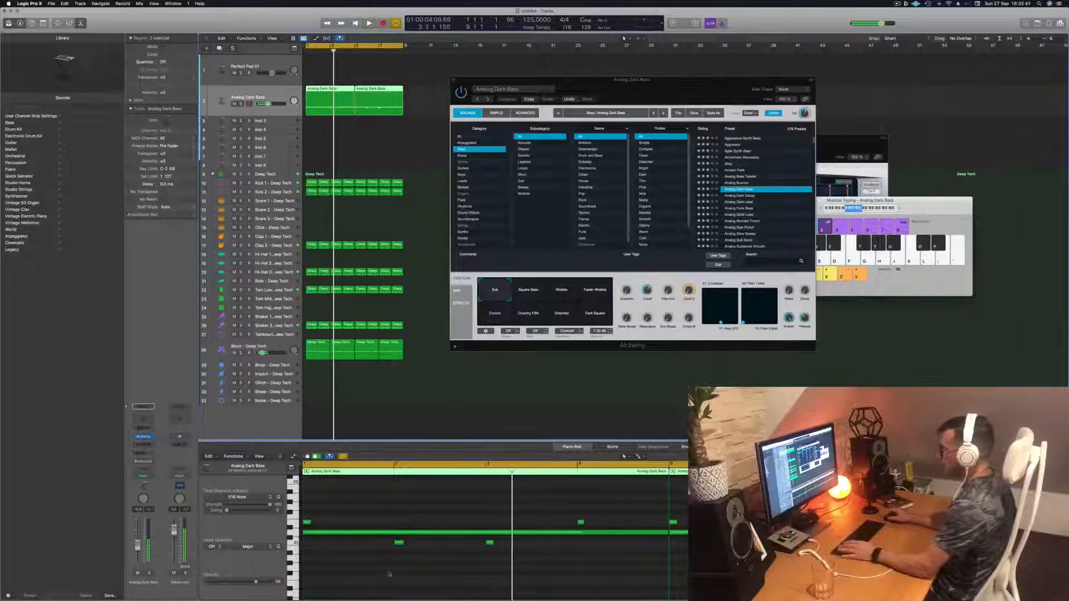
- Play back the two bass regions to review the bass pattern
left_click_drag(389, 574, 547, 540)
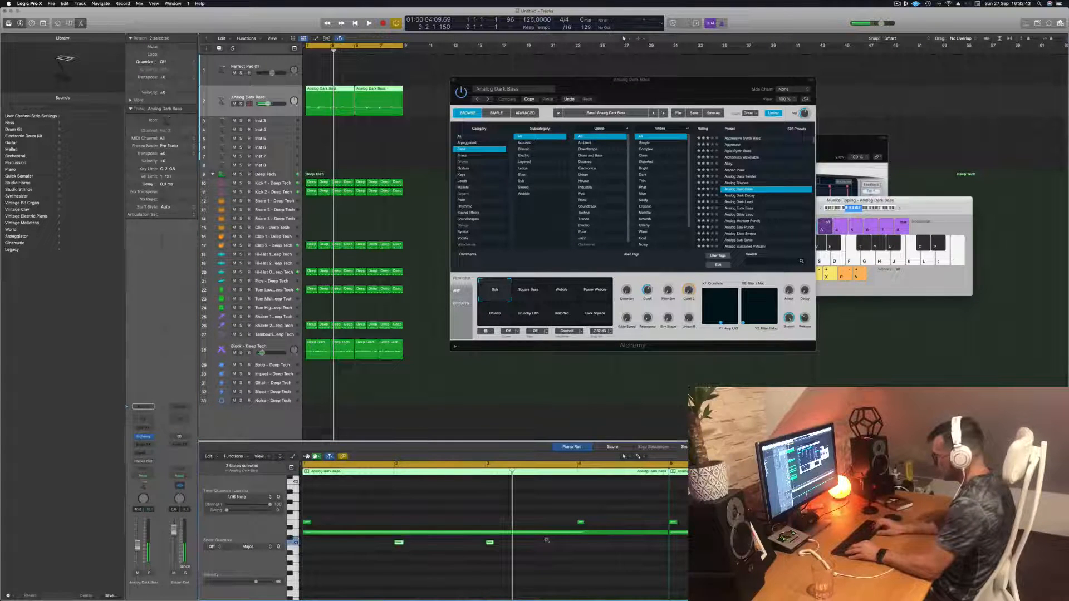
key("Return")
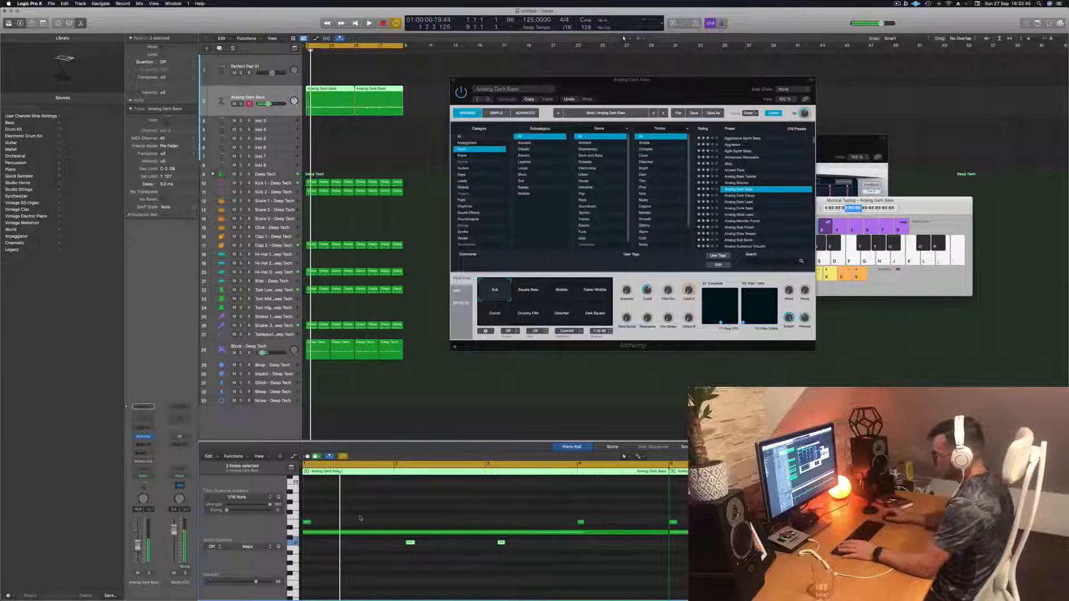
left_click(295, 524)
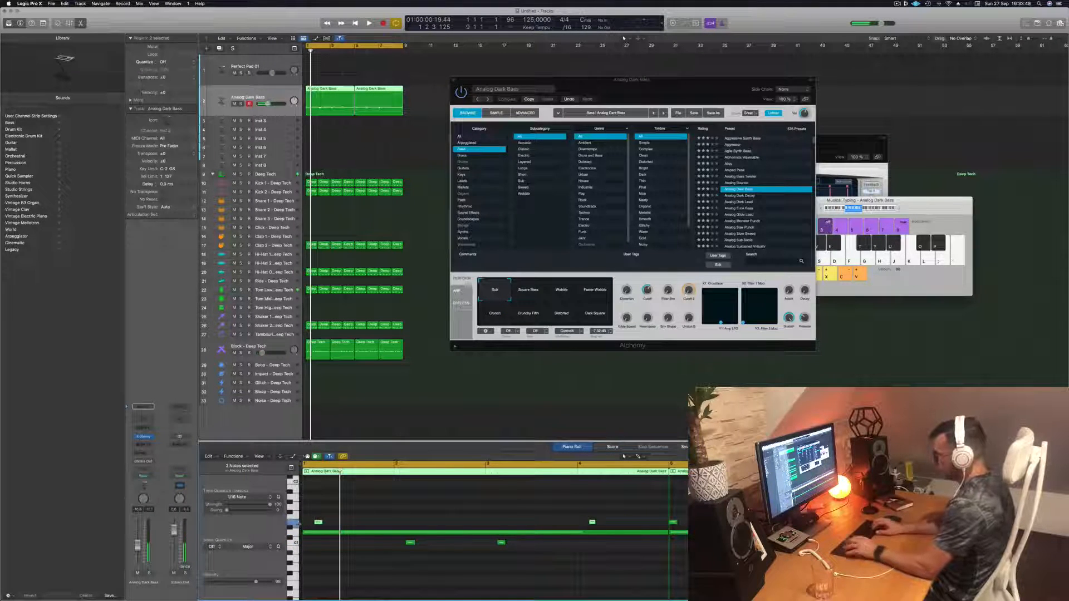
key("space")
key("space")
key("space")
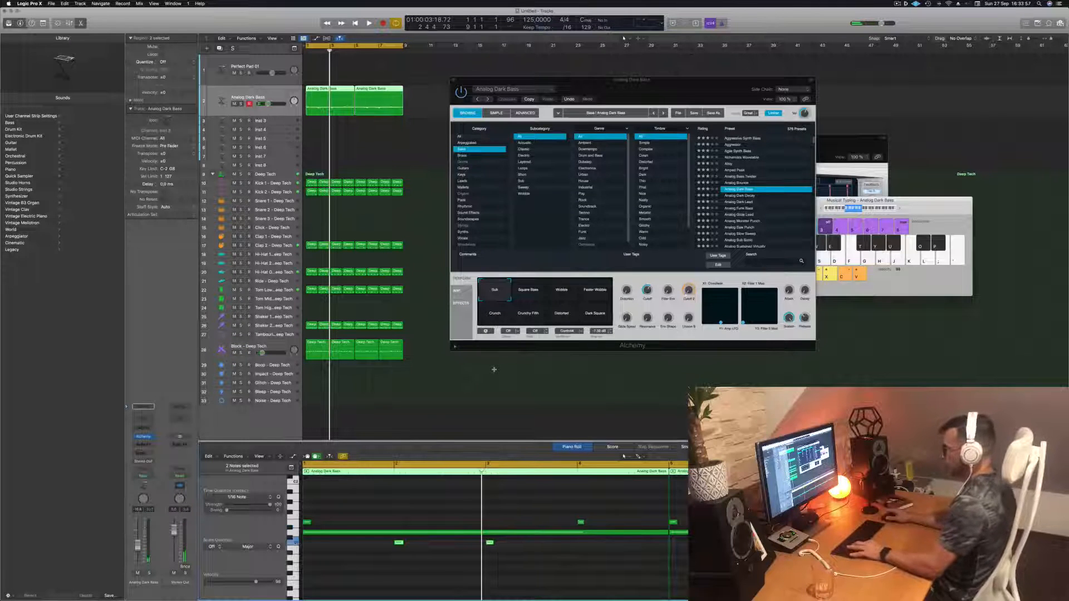
key("space")
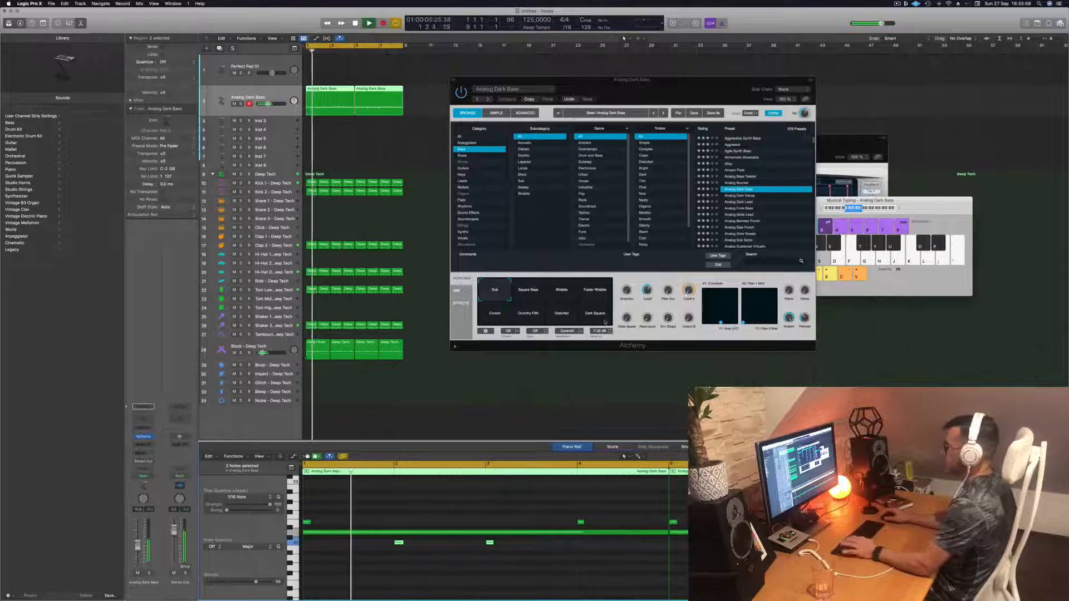
key("space")
key("space")
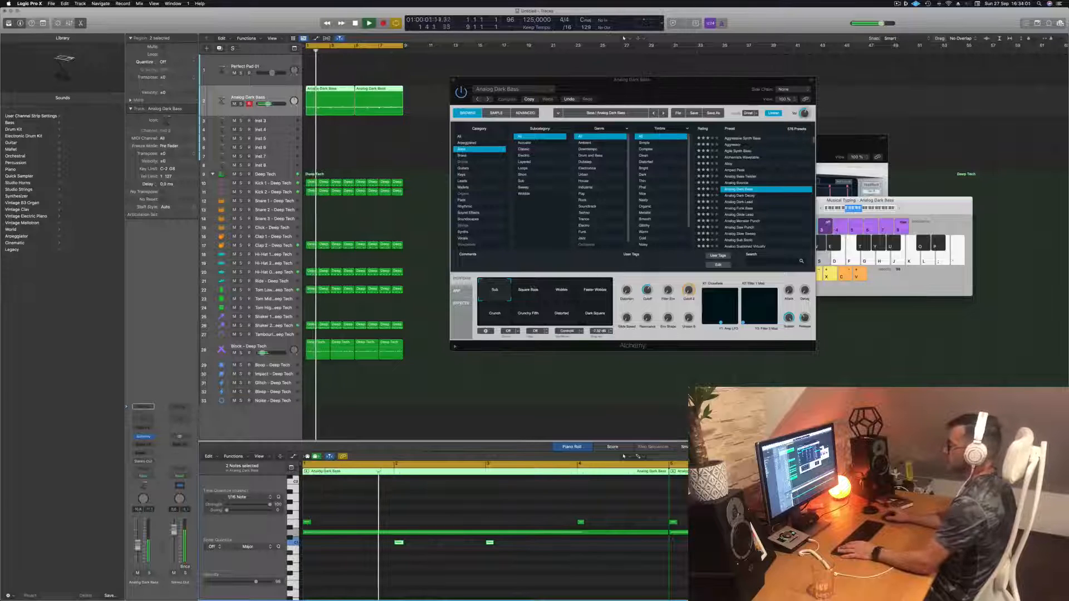
left_click_drag(646, 88, 608, 91)
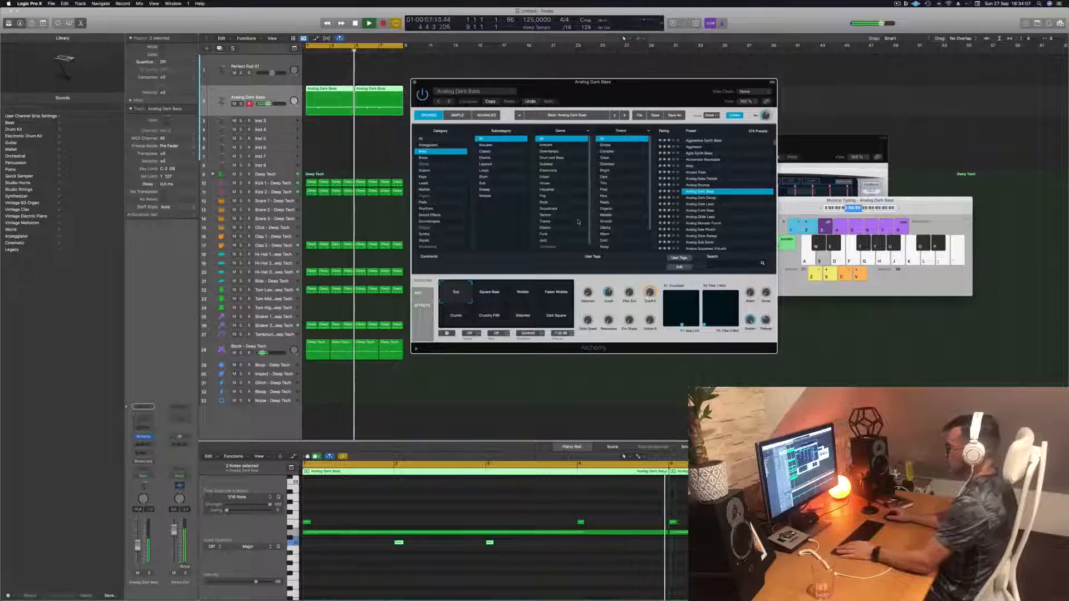
left_click_drag(632, 101, 669, 92)
key("Return")
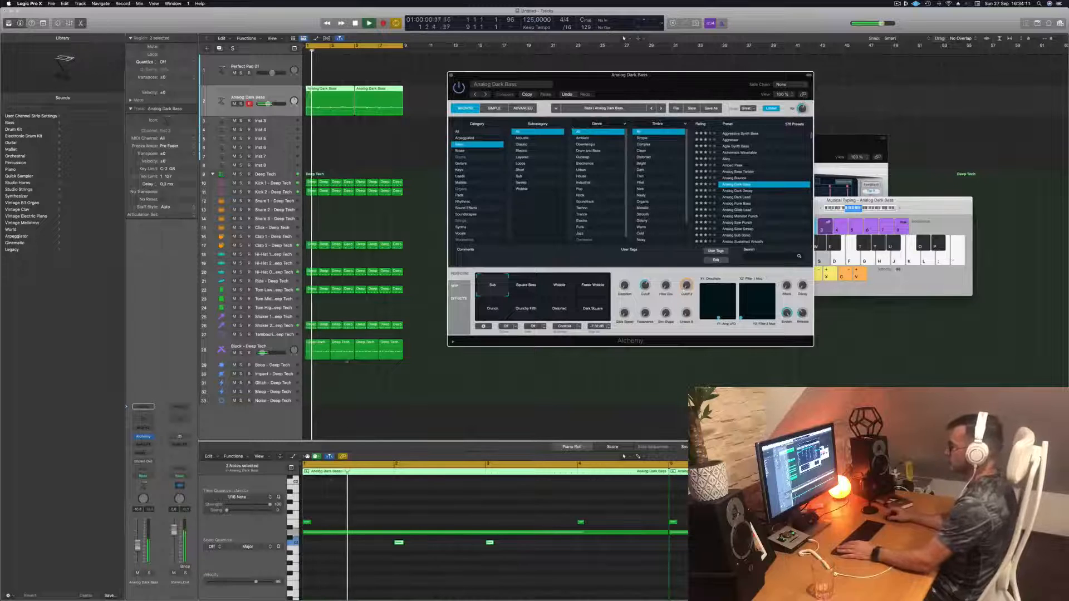
- Transpose the first bass note down three semitones and audition it
left_click(307, 522)
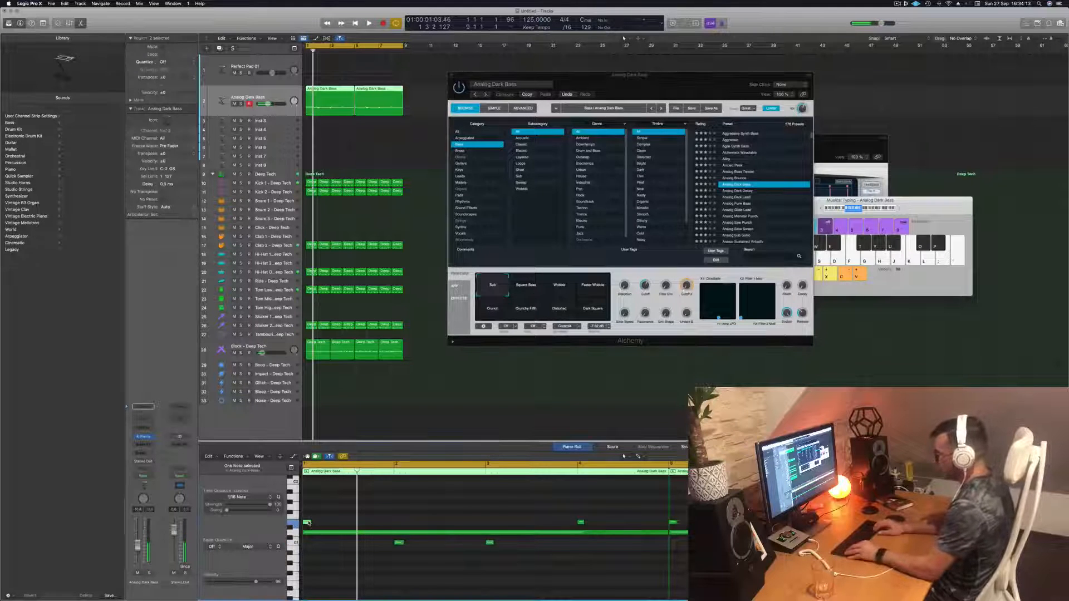
key("alt+Down")
key("alt+Down")
key("alt+Down")
key("Return")
key("space")
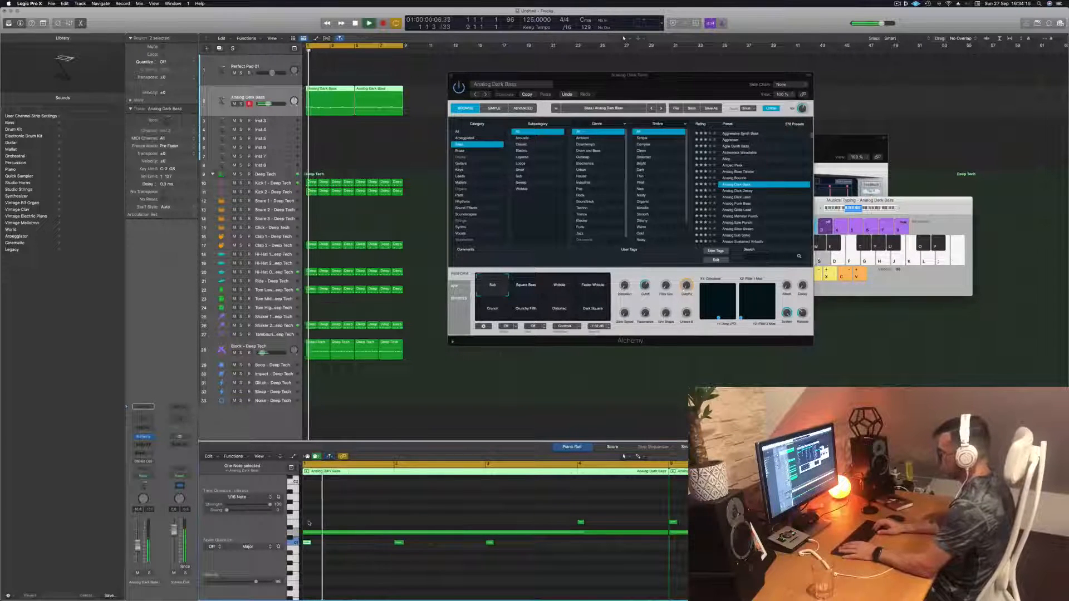
key("Return")
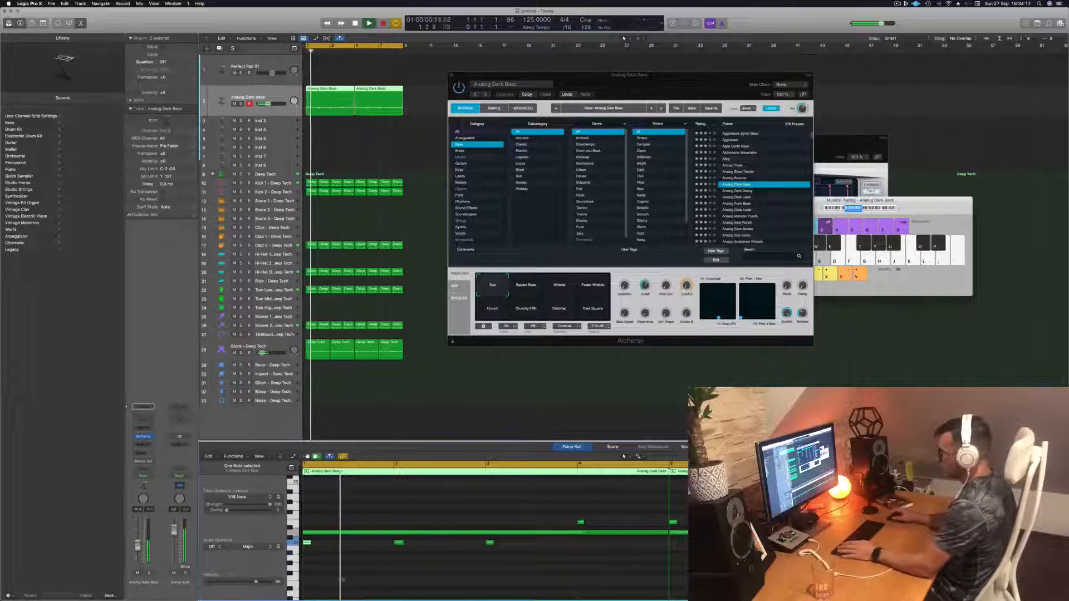
- Transpose the high bass note near the region's end down three semitones, then select the copied region
left_click(326, 577)
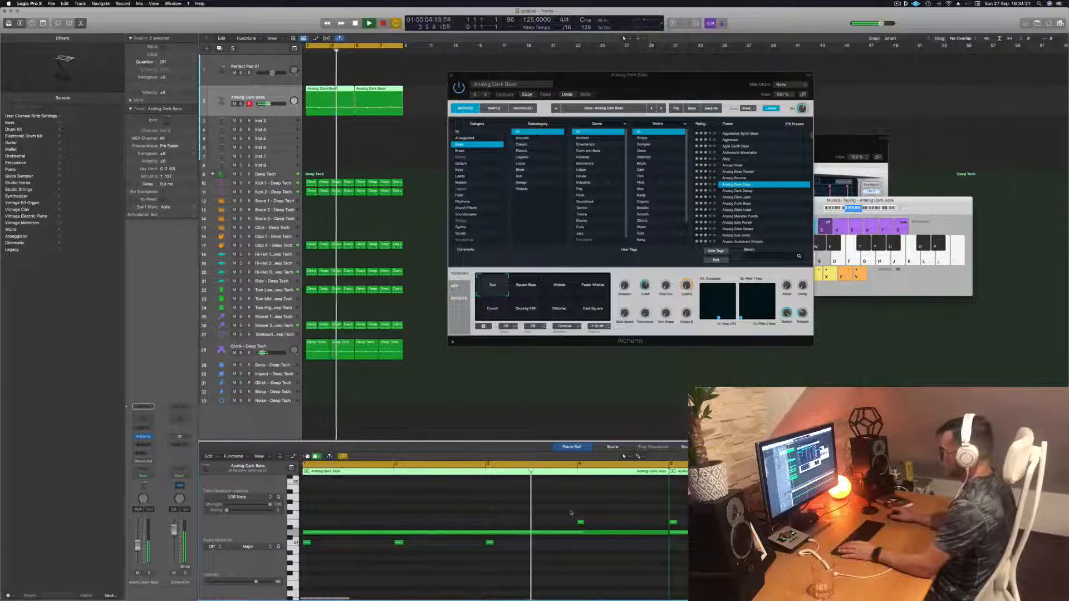
left_click(580, 523)
key("Return")
key("alt+Down")
key("alt+Down")
key("alt+Down")
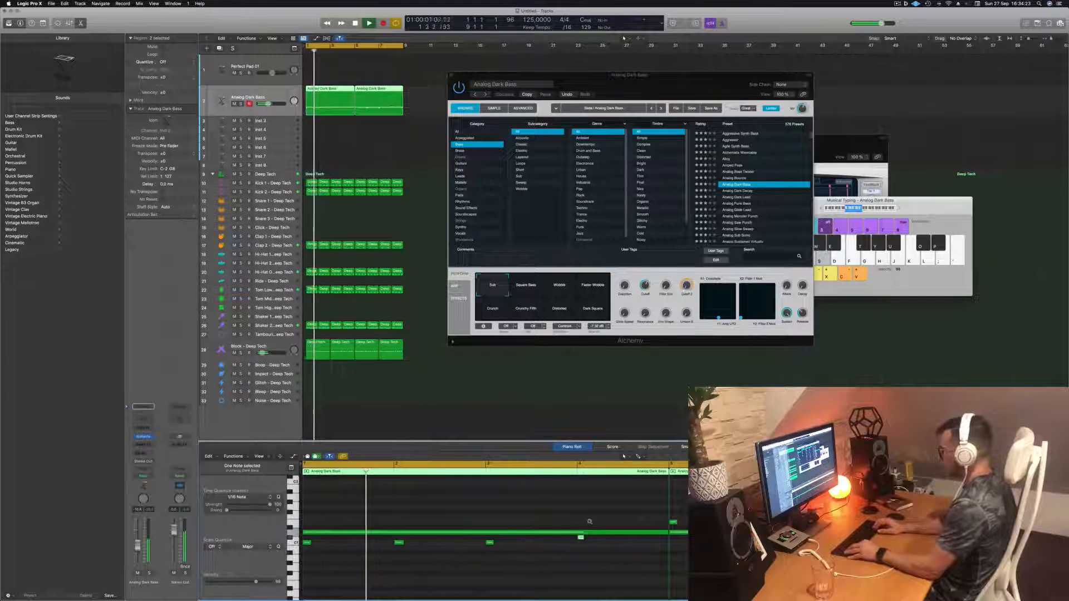
left_click(387, 104)
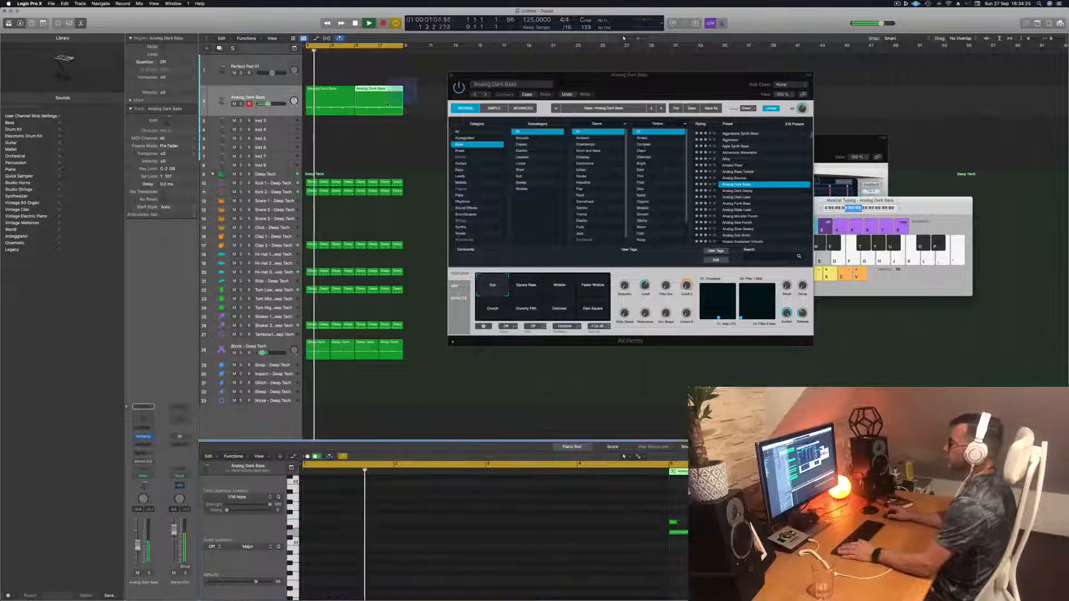
- Delete the copied bass region and make a new copy of the edited original directly after it
key("Delete")
left_click(319, 95)
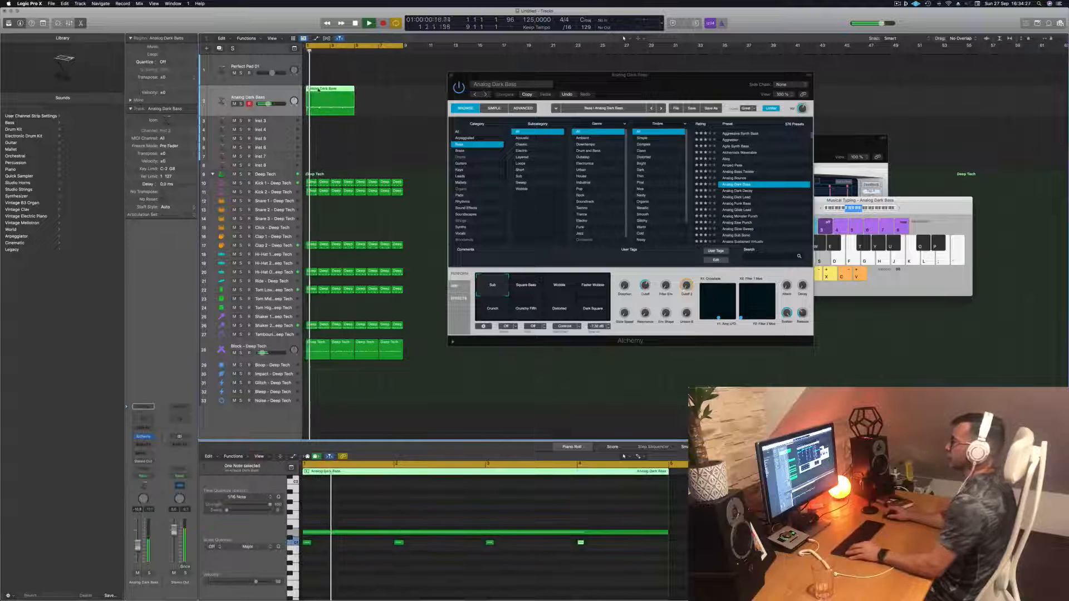
left_click_drag(320, 94, 366, 94)
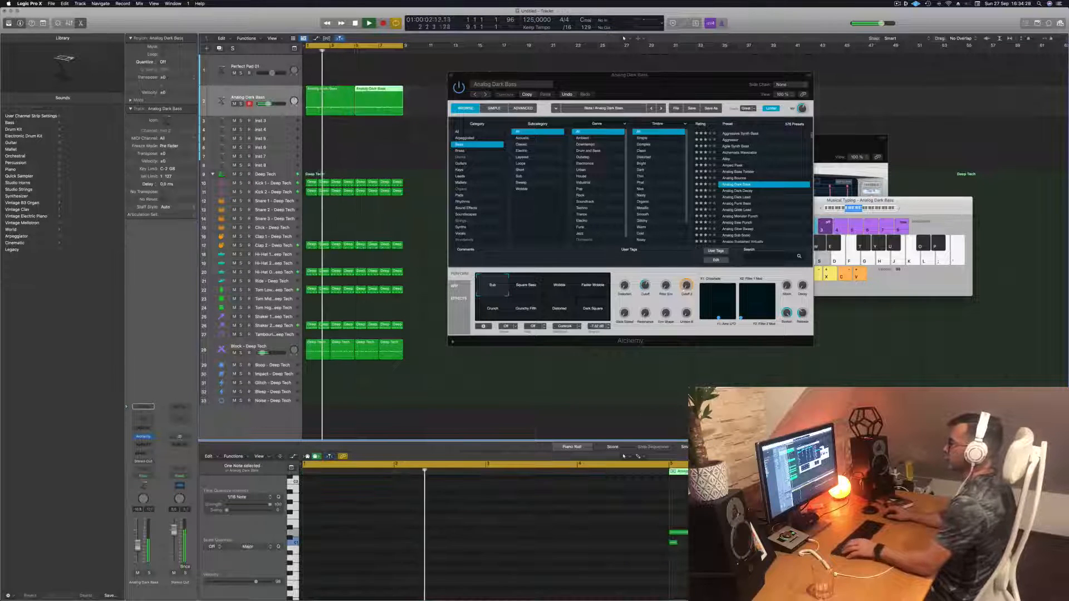
- Play the song while auditioning the Alchemy performance pads, ending back on the Sub pad
key("space")
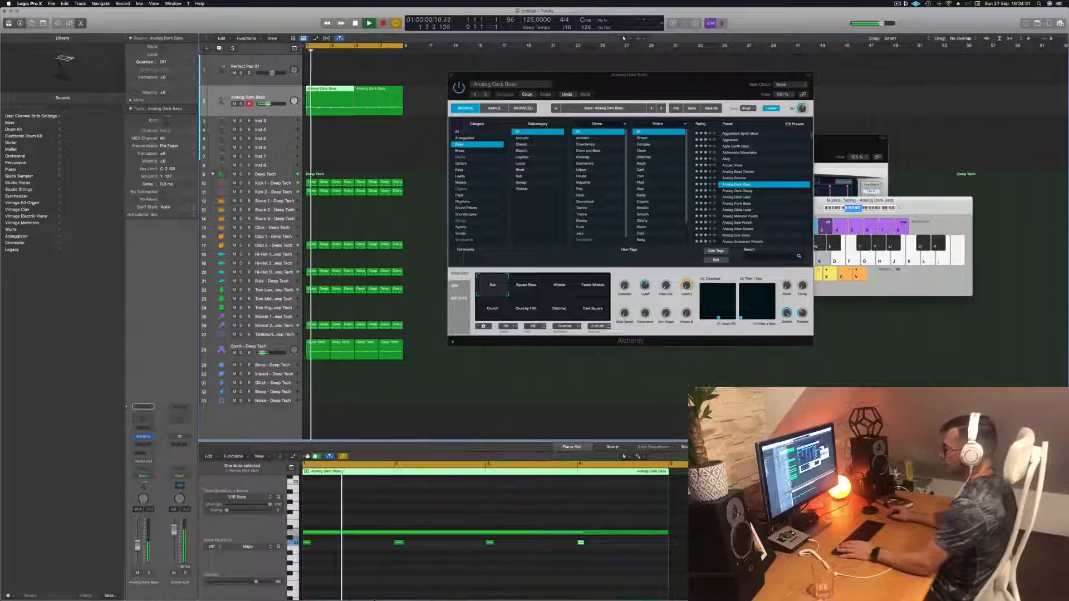
left_click(526, 285)
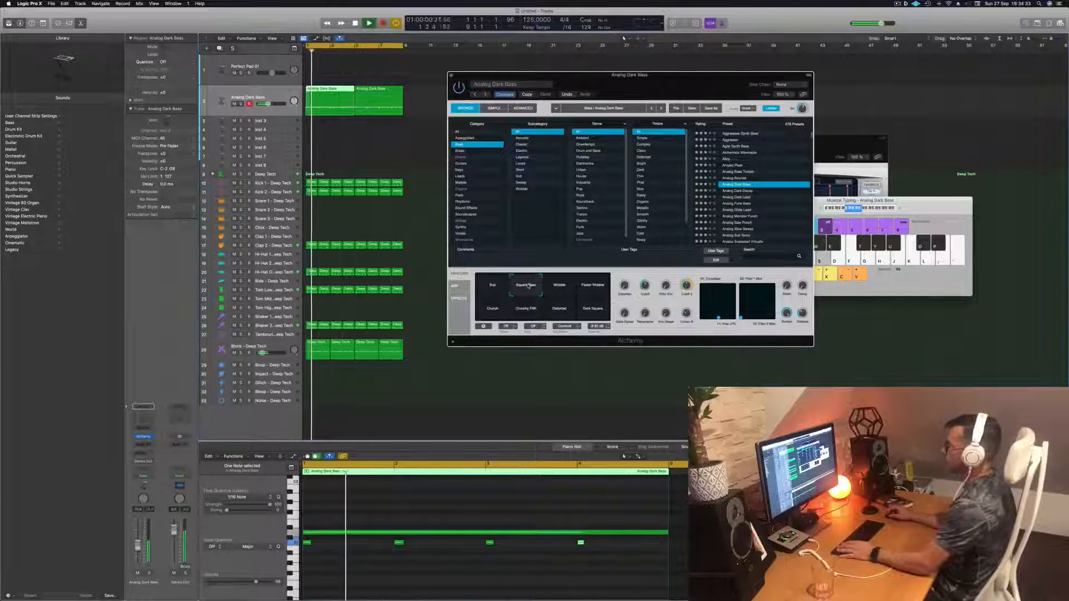
left_click(555, 286)
left_click(601, 286)
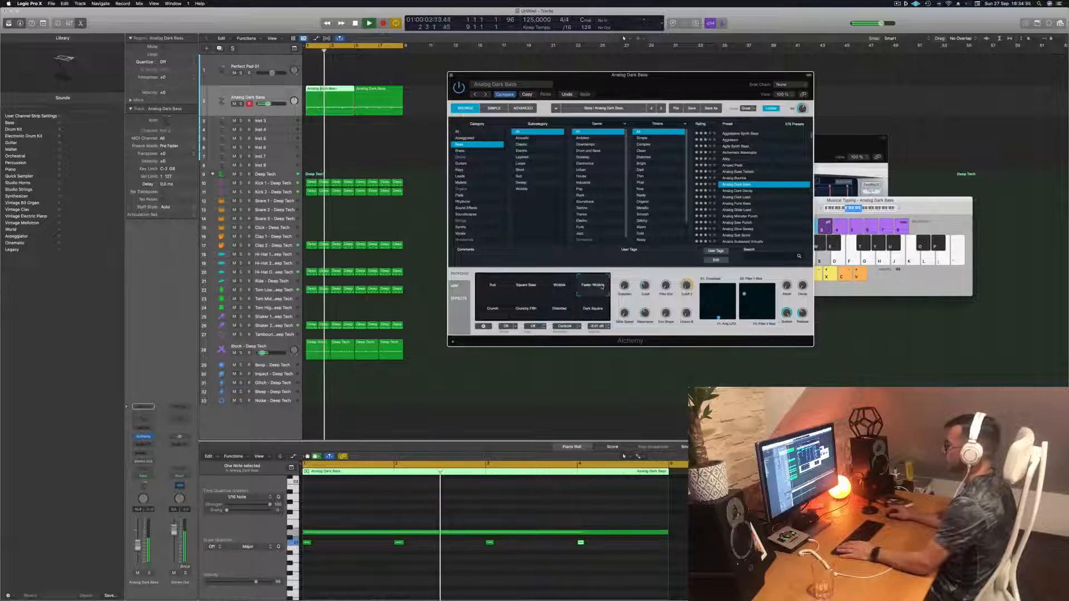
left_click(495, 312)
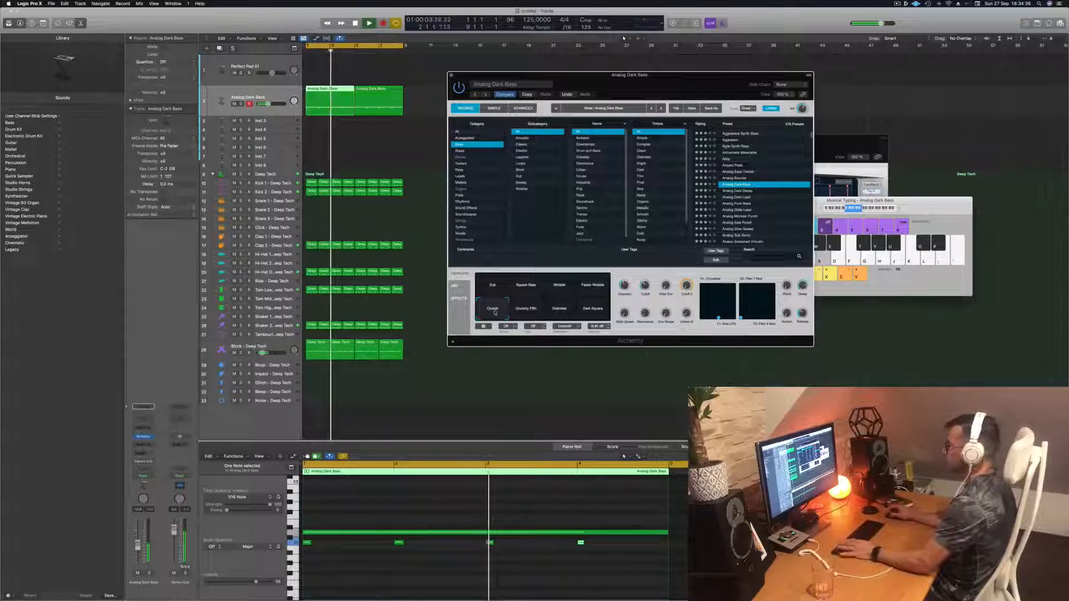
left_click(529, 313)
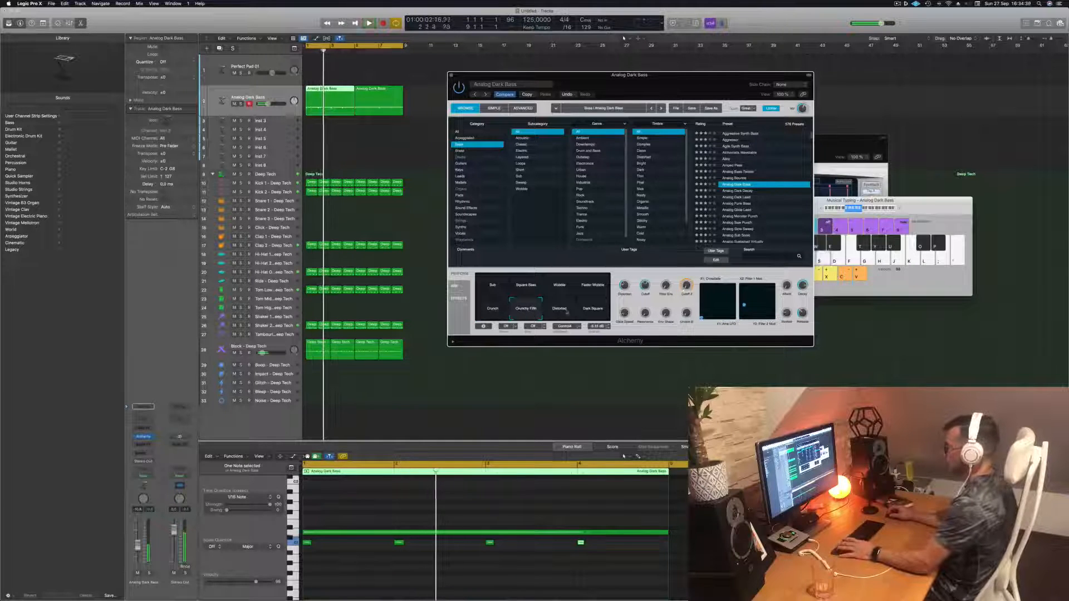
left_click(559, 310)
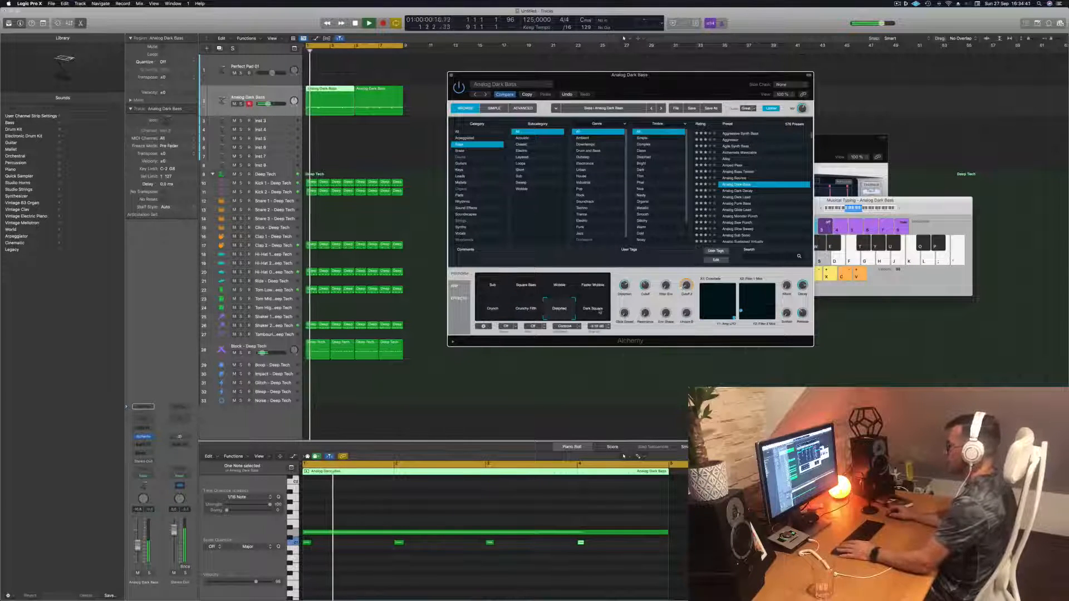
left_click(587, 305)
left_click(499, 290)
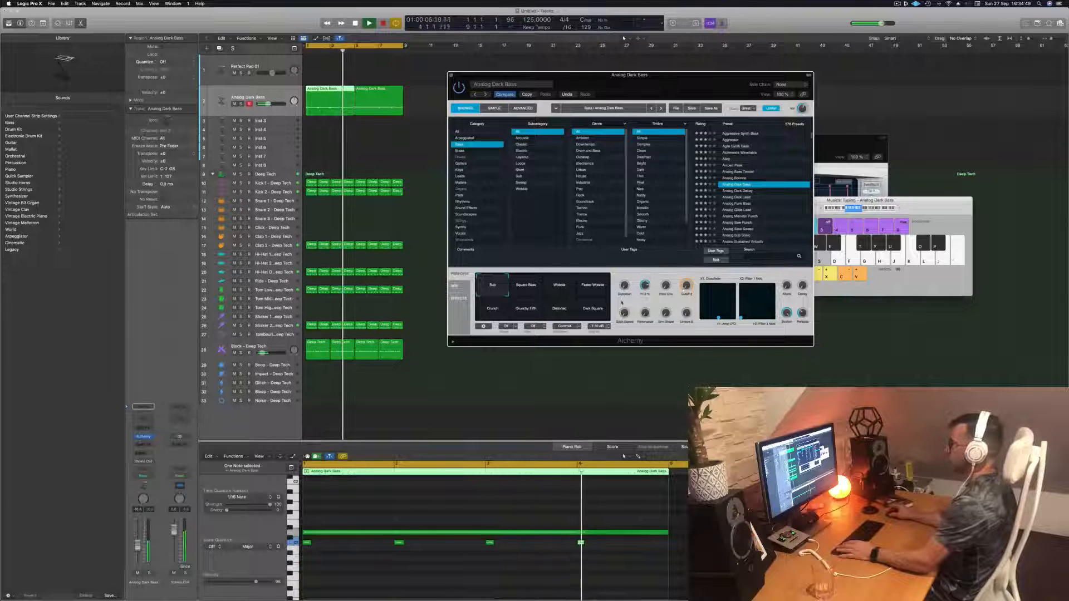
- Insert a stereo Compressor as an audio effect on the Analog Dark Bass channel
key("space")
key("space")
left_click(128, 444)
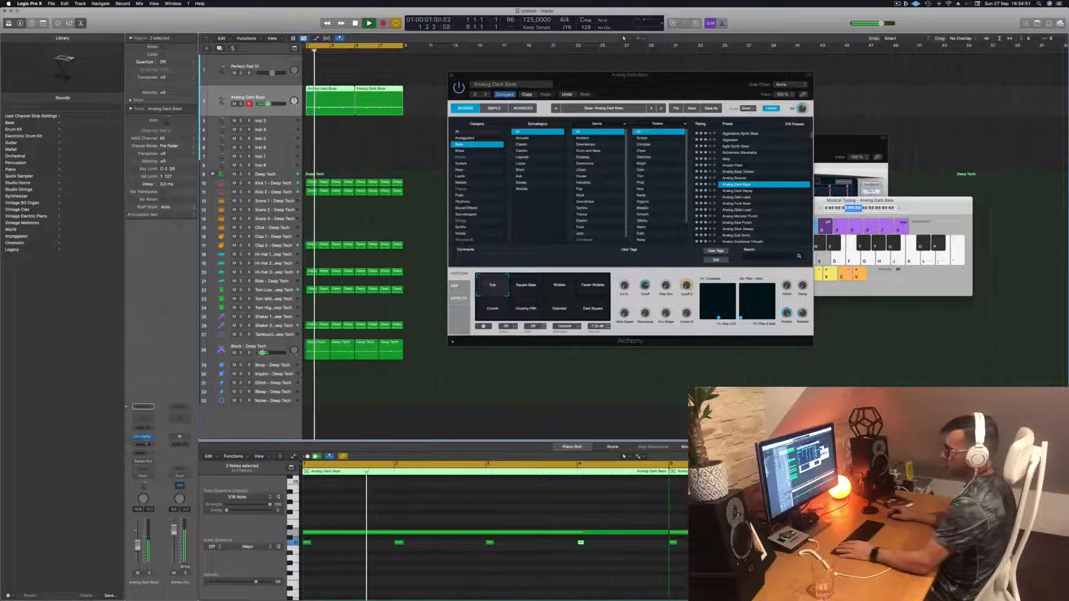
left_click(145, 446)
mouse_move(151, 476)
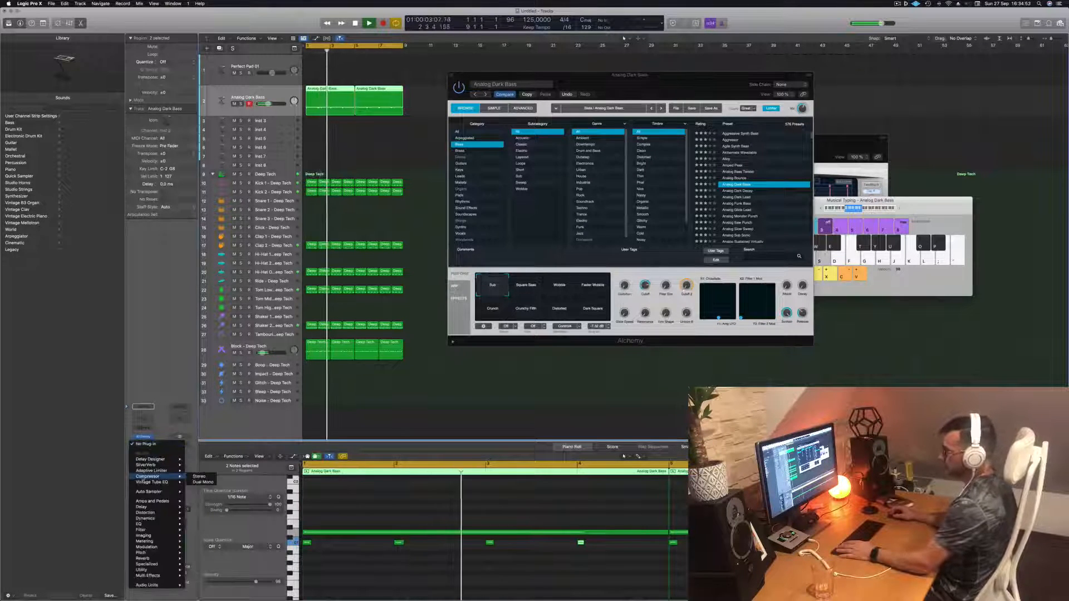
left_click(195, 478)
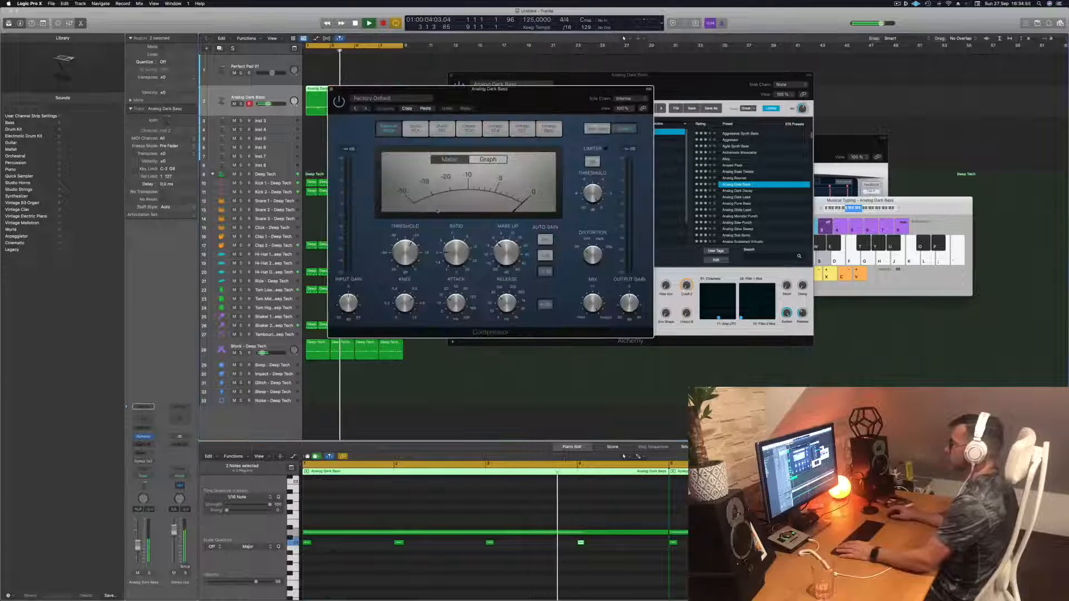
left_click_drag(515, 93, 624, 116)
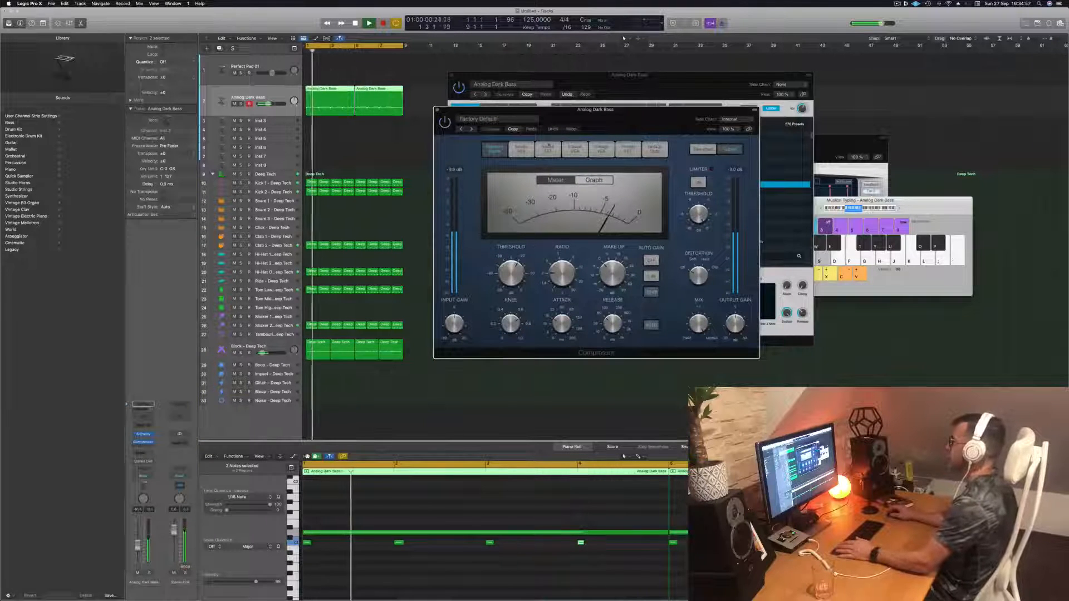
- Set the compressor's side chain input to Kick 1 - Deep Tech
left_click(718, 119)
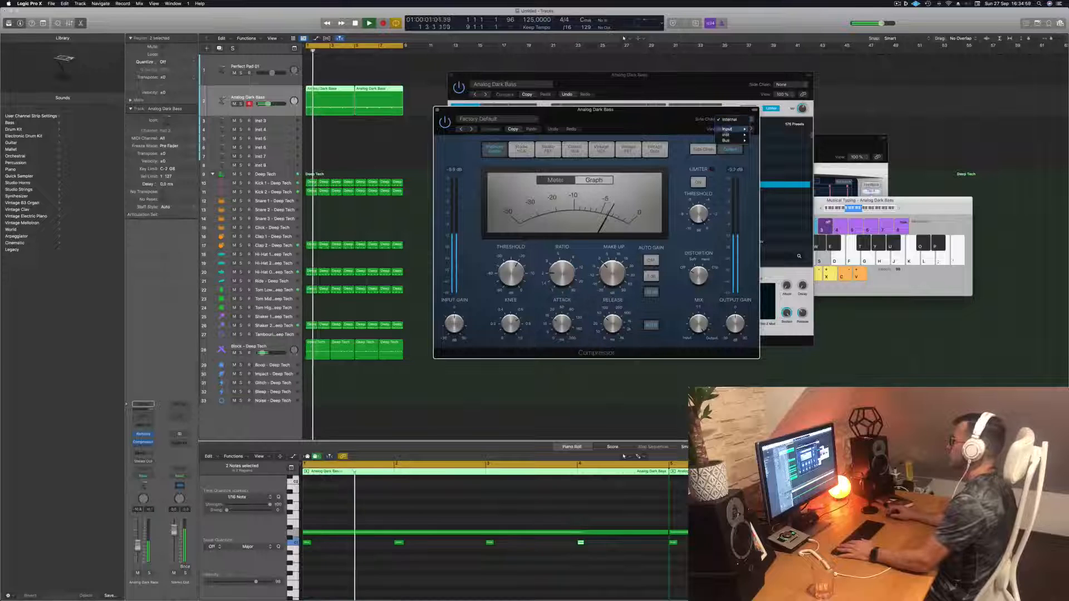
mouse_move(726, 134)
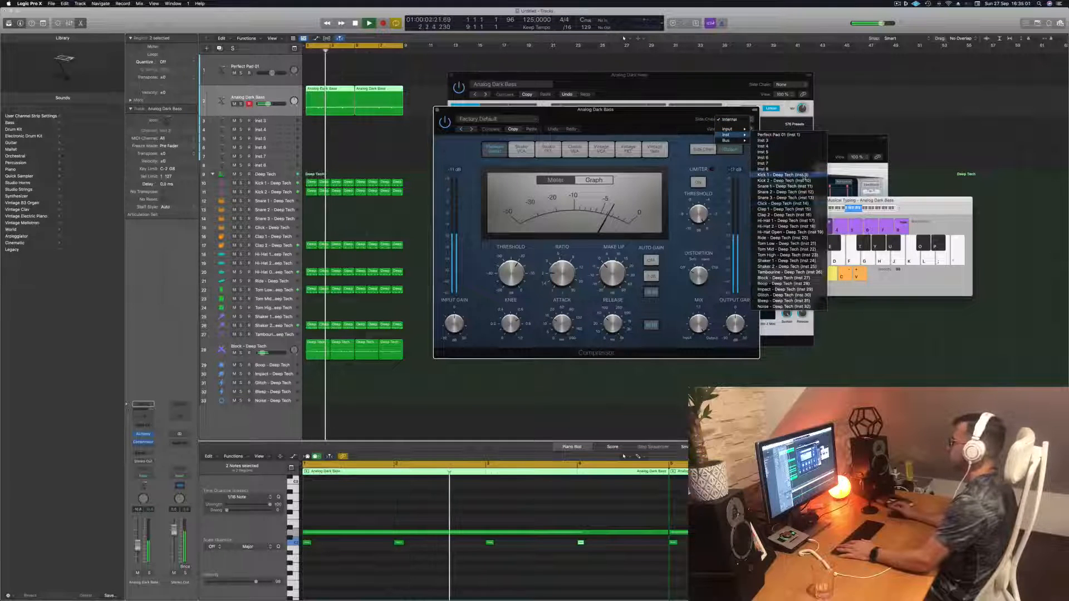
left_click(783, 175)
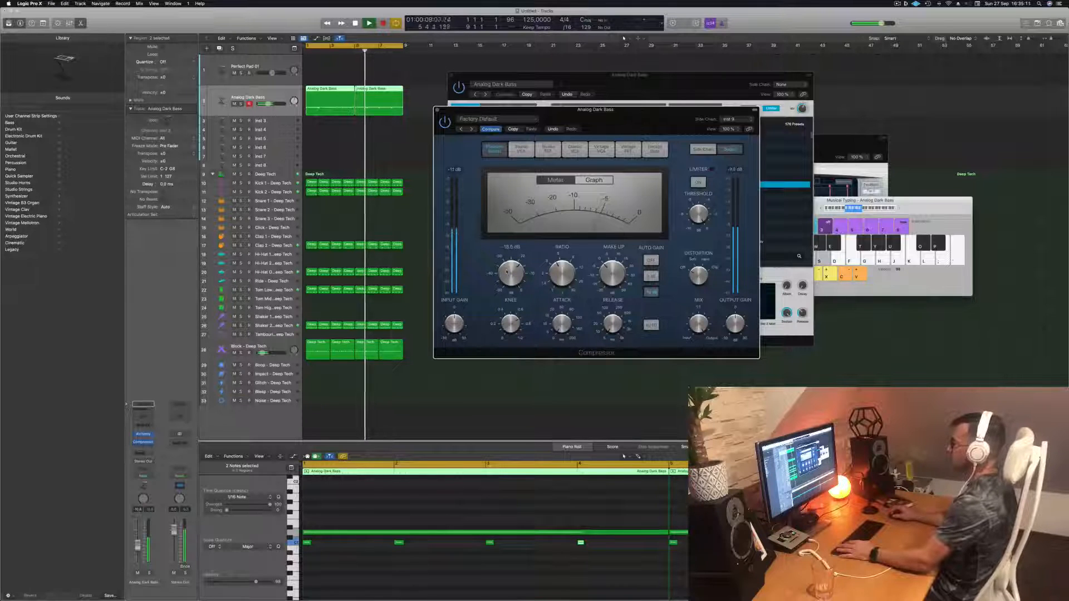
- Duplicate the bass track and copy both bass regions onto the new track
left_click(437, 110)
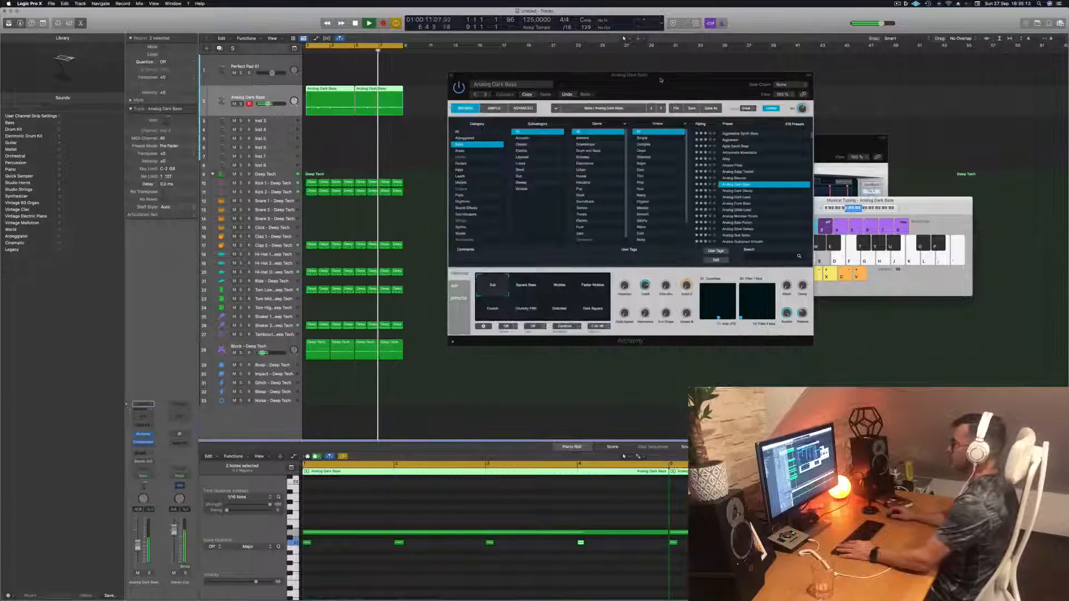
left_click_drag(659, 76, 706, 68)
key("space")
key("space")
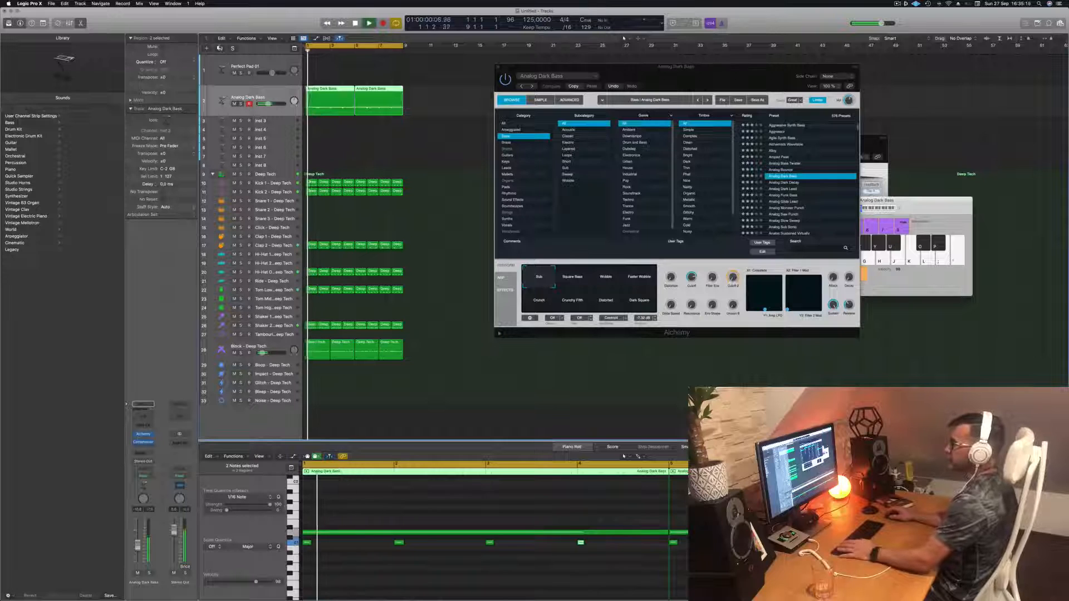
key("super+d")
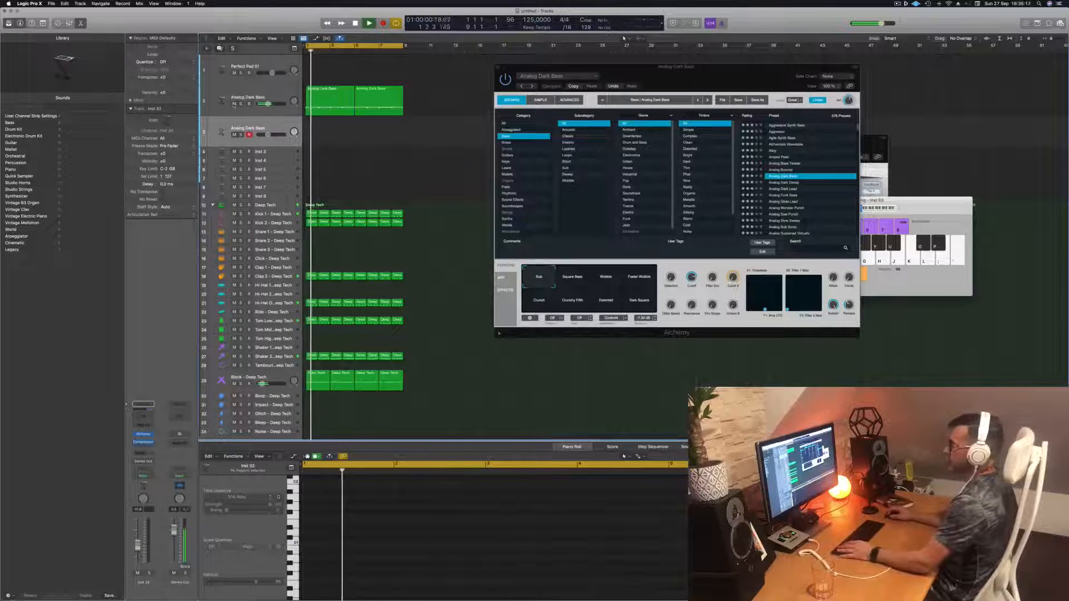
left_click(234, 104)
left_click_drag(410, 101, 322, 136)
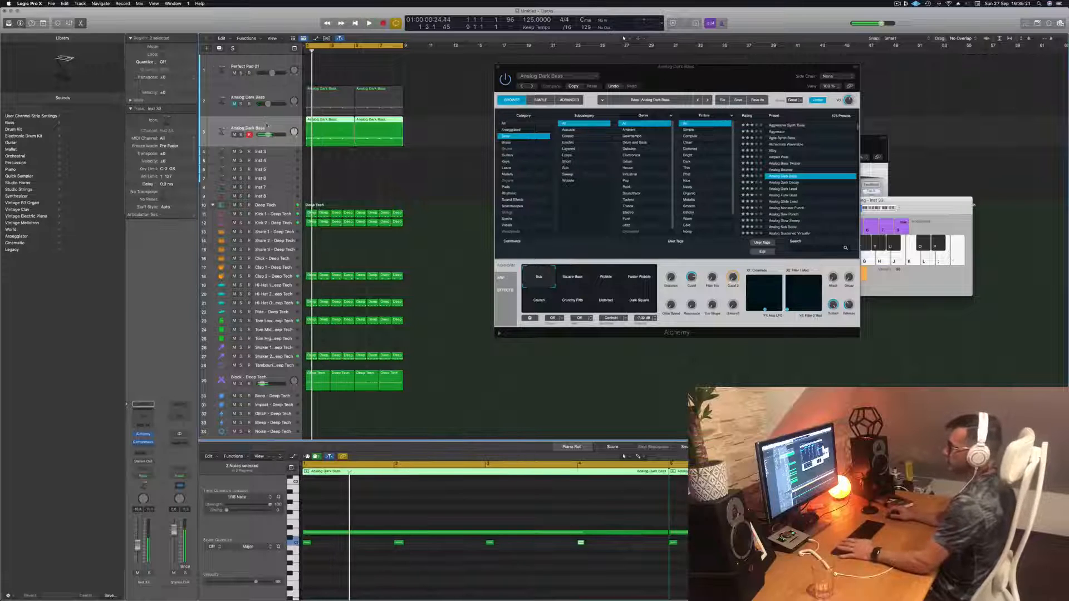
- Open the new track's Alchemy instrument and audition bass presets during playback, settling on Balloon Finger
left_click(143, 435)
key("space")
left_click_drag(530, 102, 600, 108)
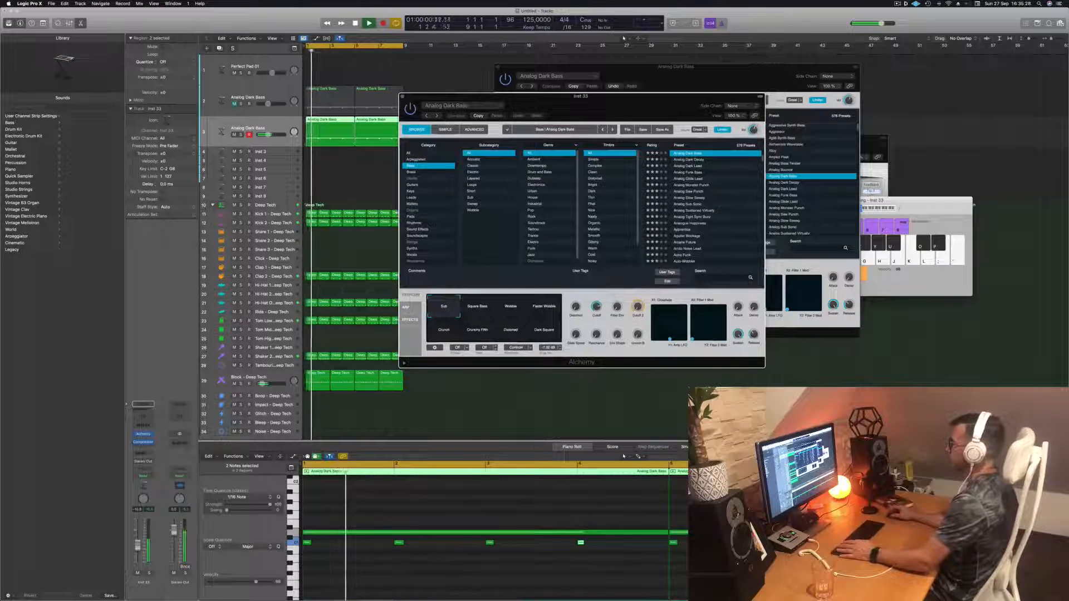
left_click(690, 160)
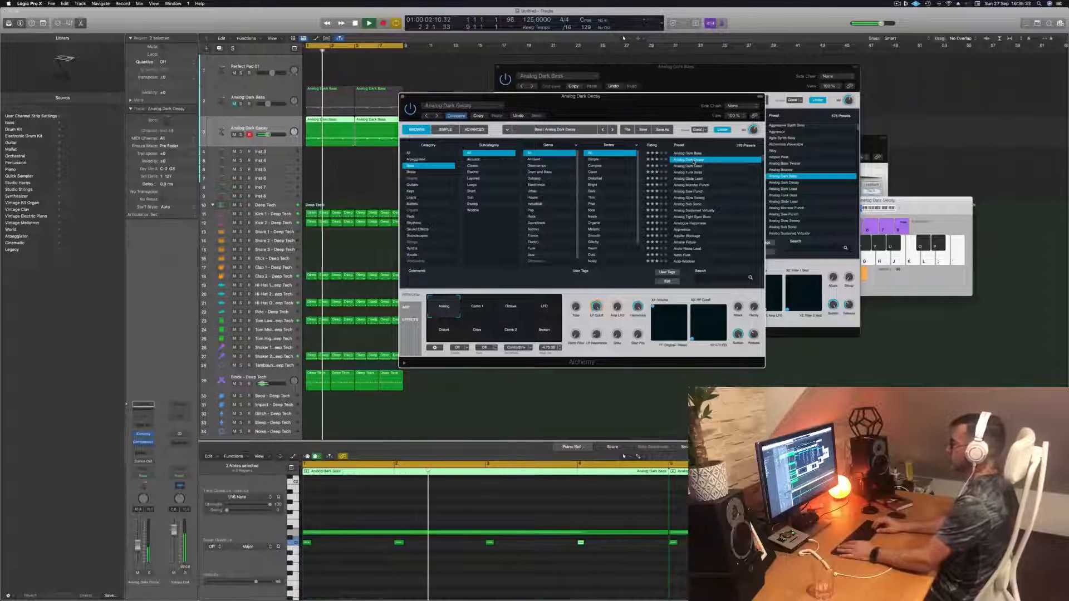
left_click(693, 165)
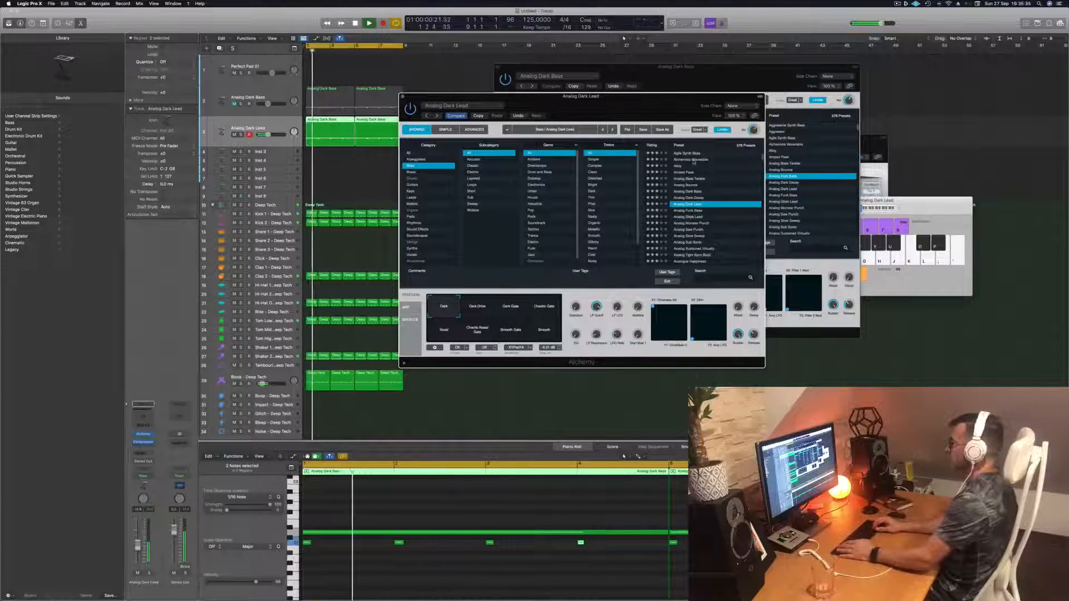
key("Down")
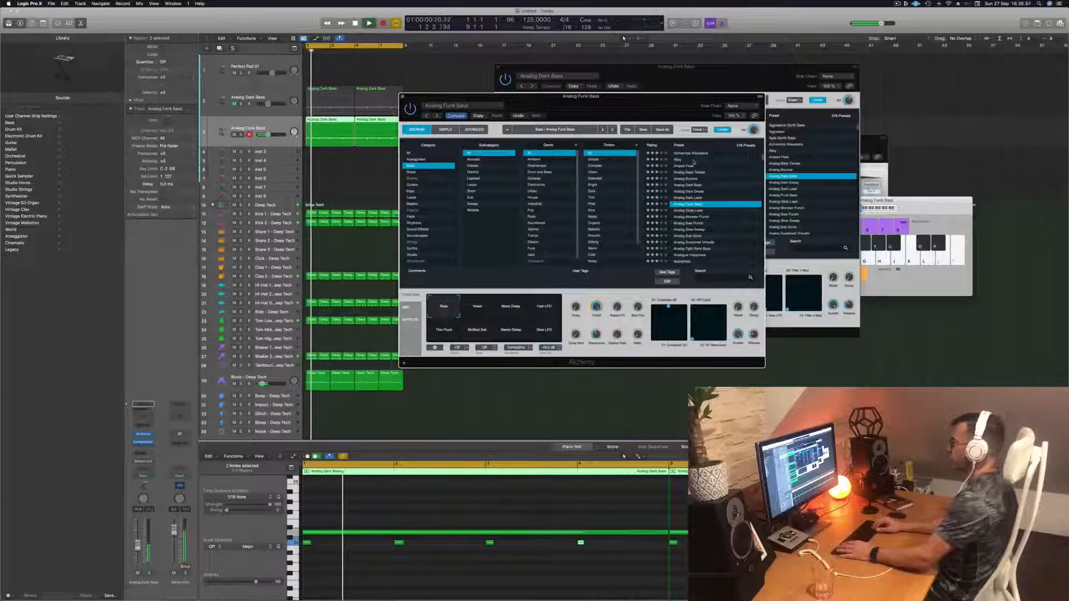
key("Down")
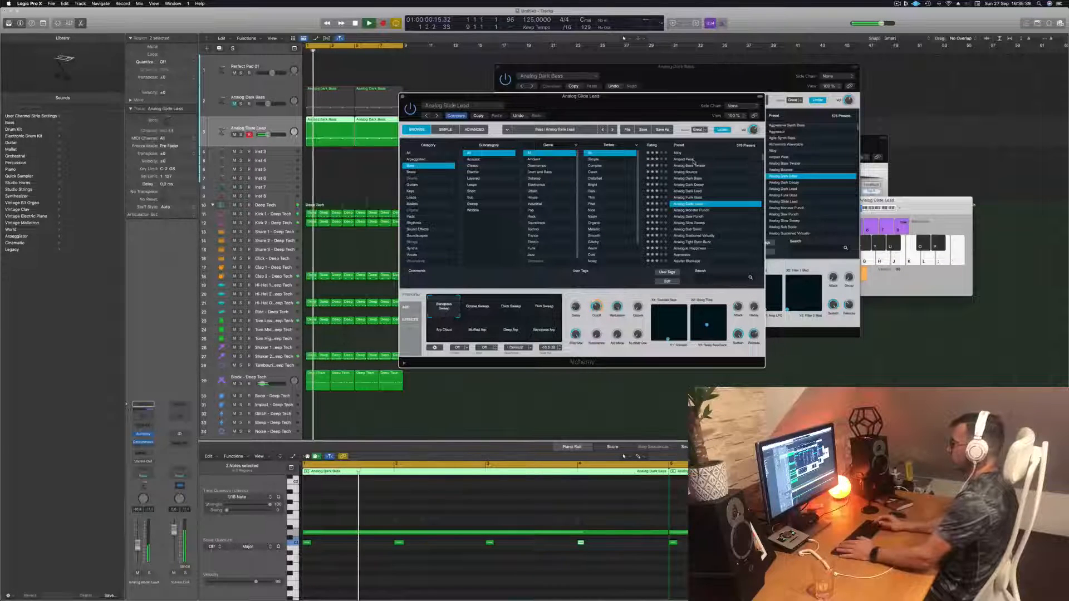
key("Down")
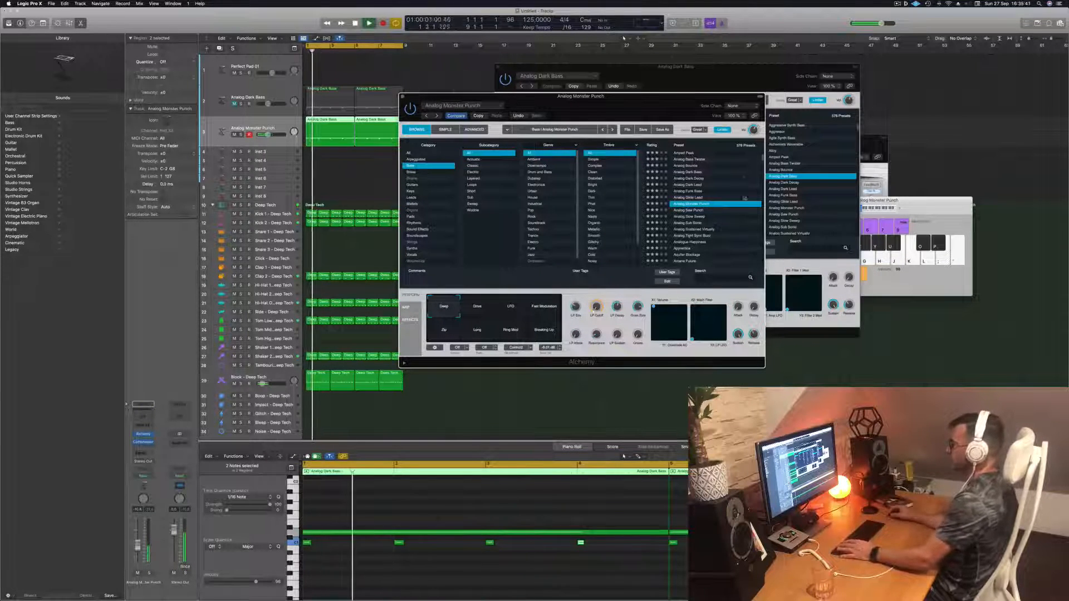
left_click(695, 211)
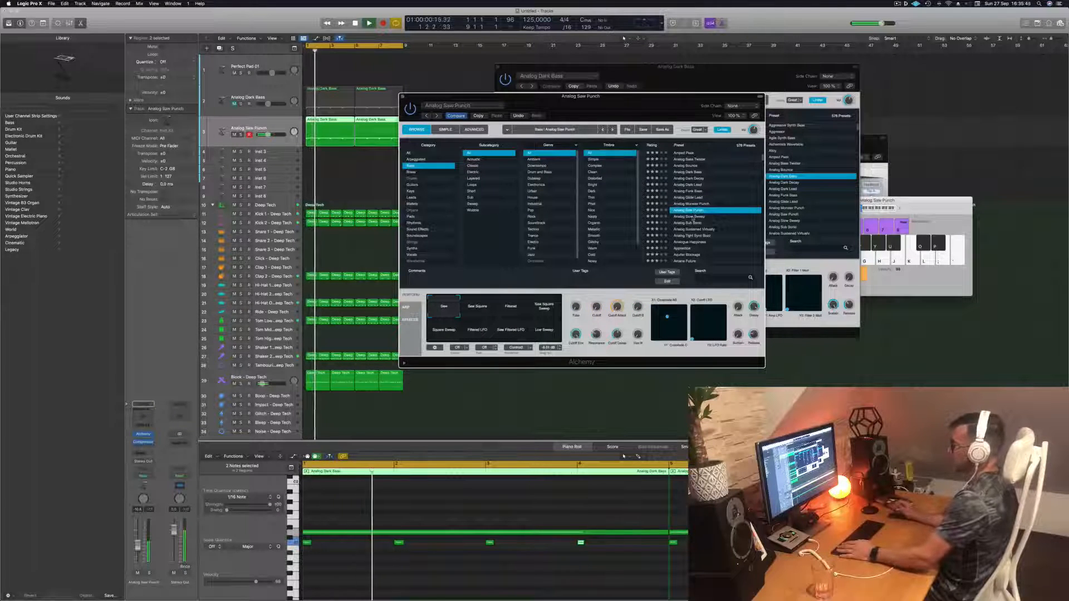
left_click(692, 216)
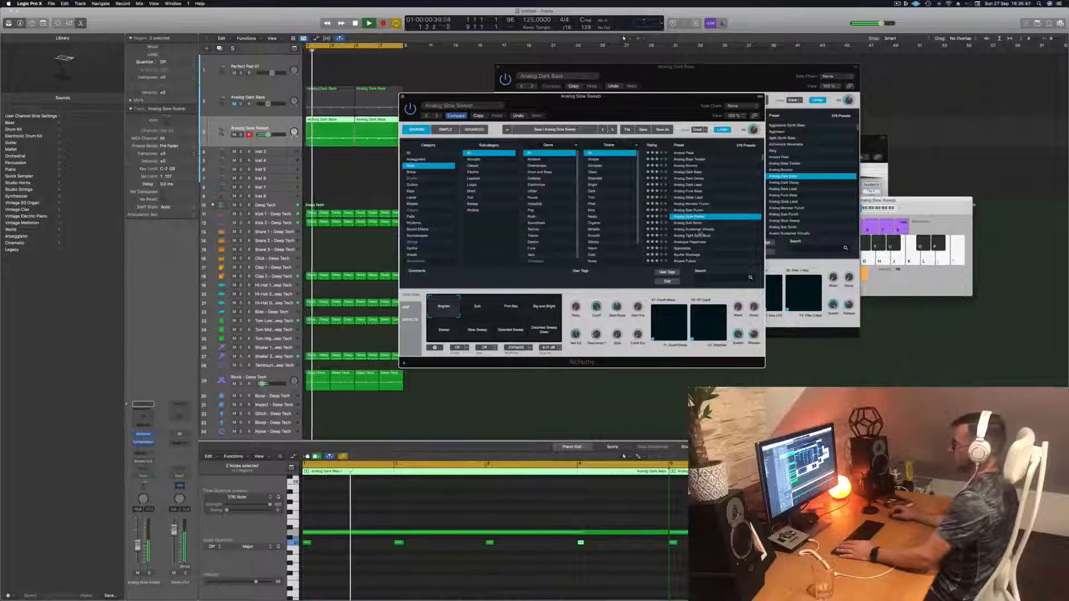
left_click(696, 229)
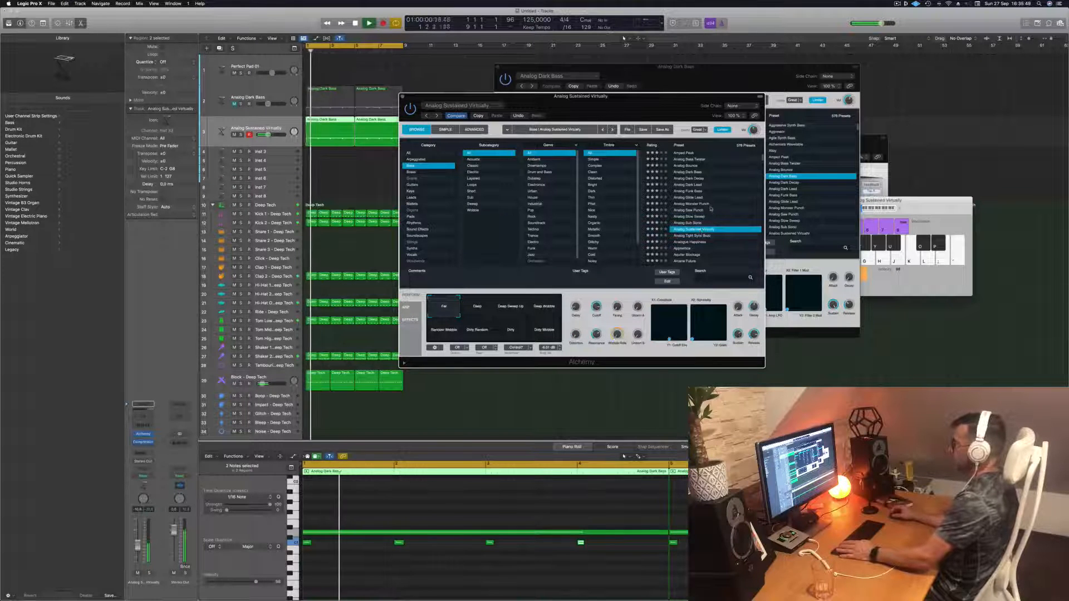
scroll(711, 209, "down", 4)
left_click(681, 203)
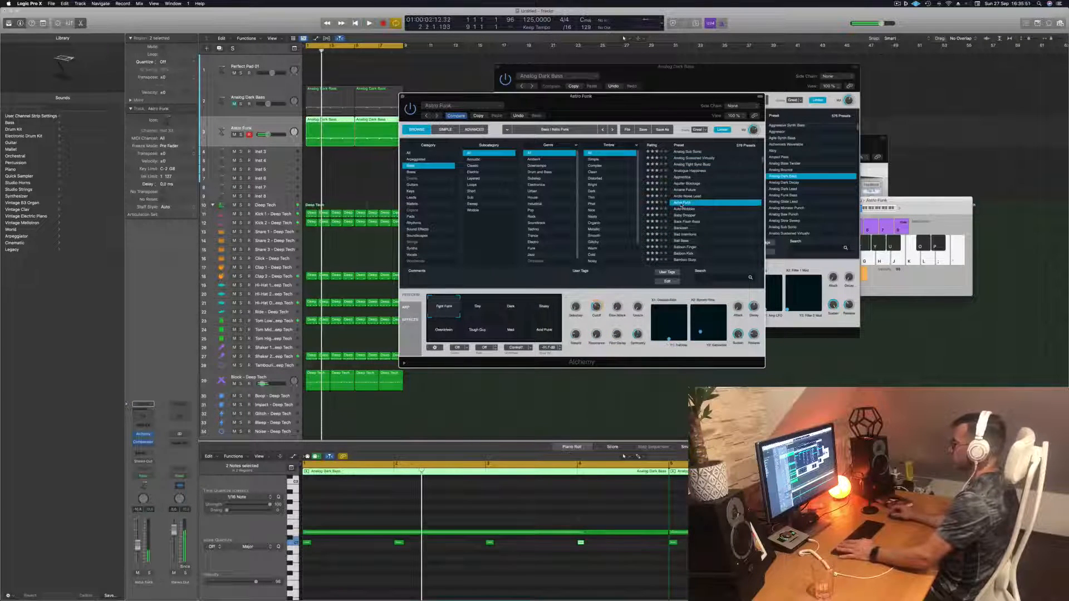
scroll(702, 204, "down", 3)
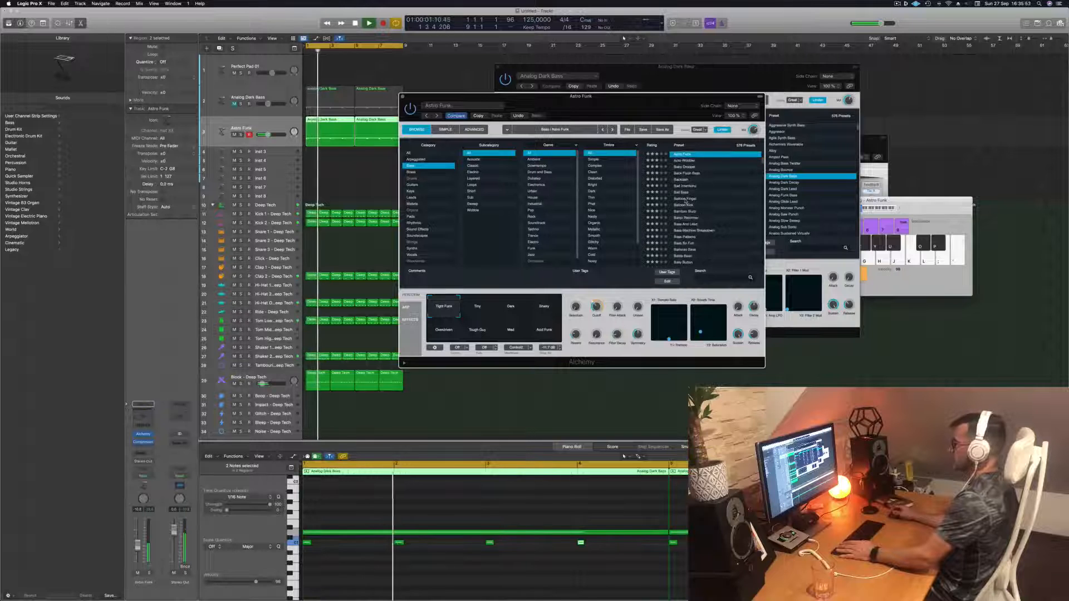
left_click(685, 199)
key("space")
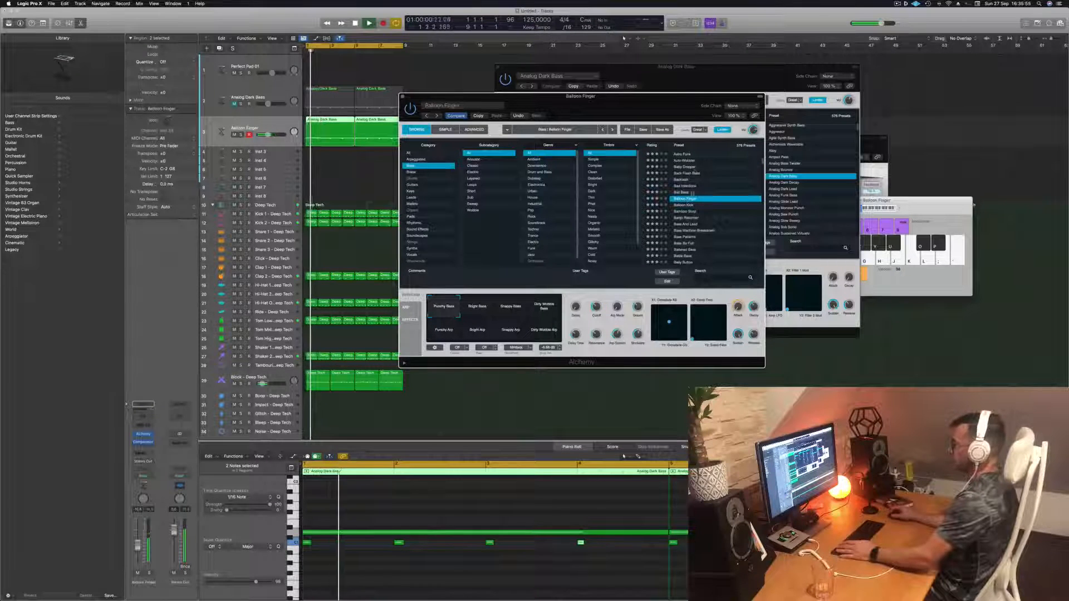
key("Return")
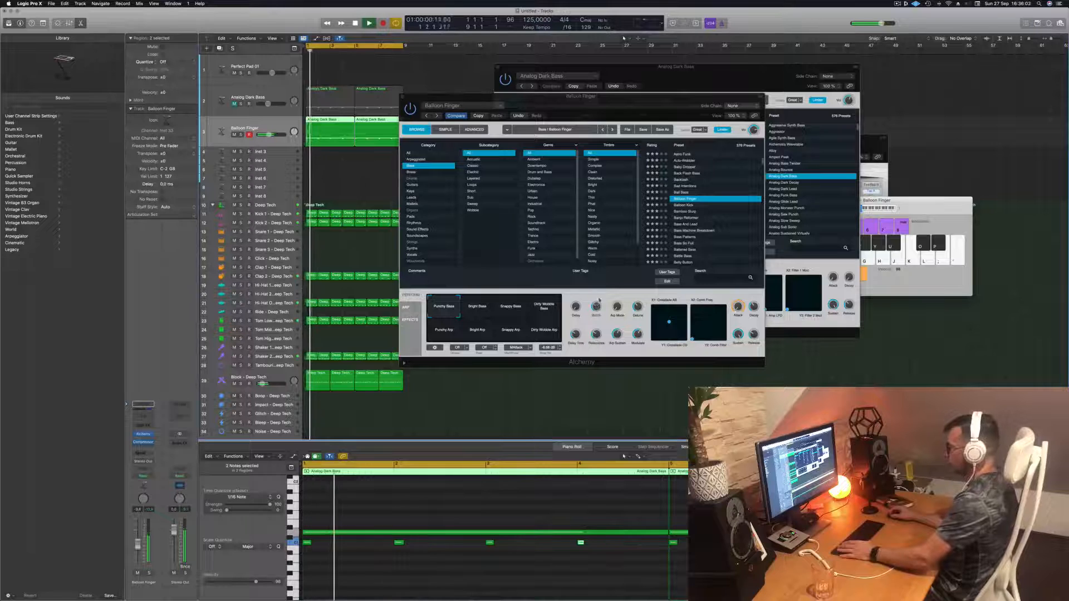
- Raise Balloon Finger's Cutoff knob and switch to the Bright Bass performance pad
left_click_drag(599, 300, 600, 289)
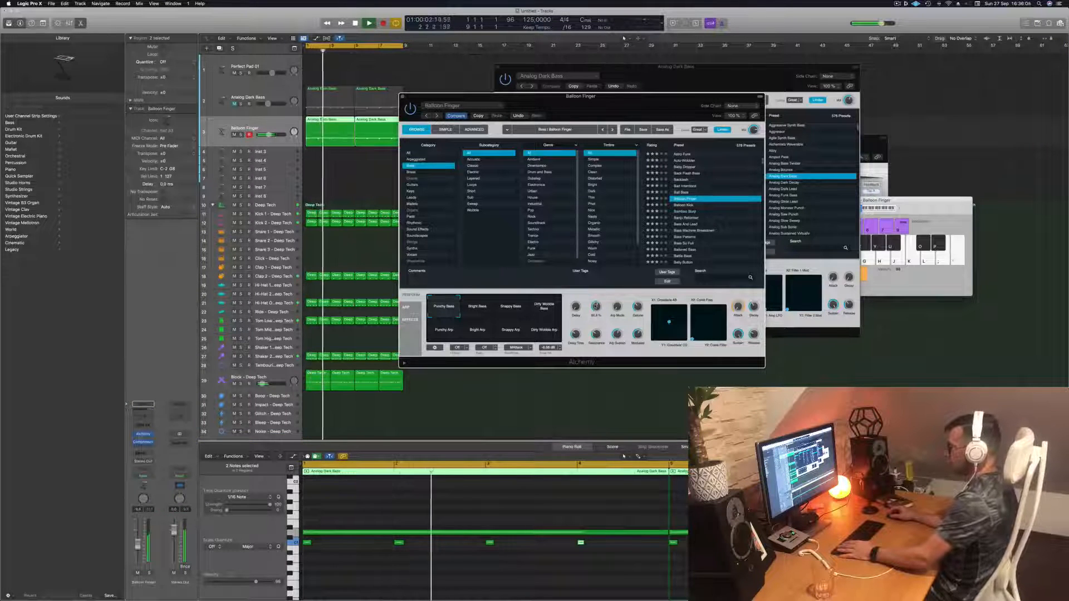
left_click(476, 310)
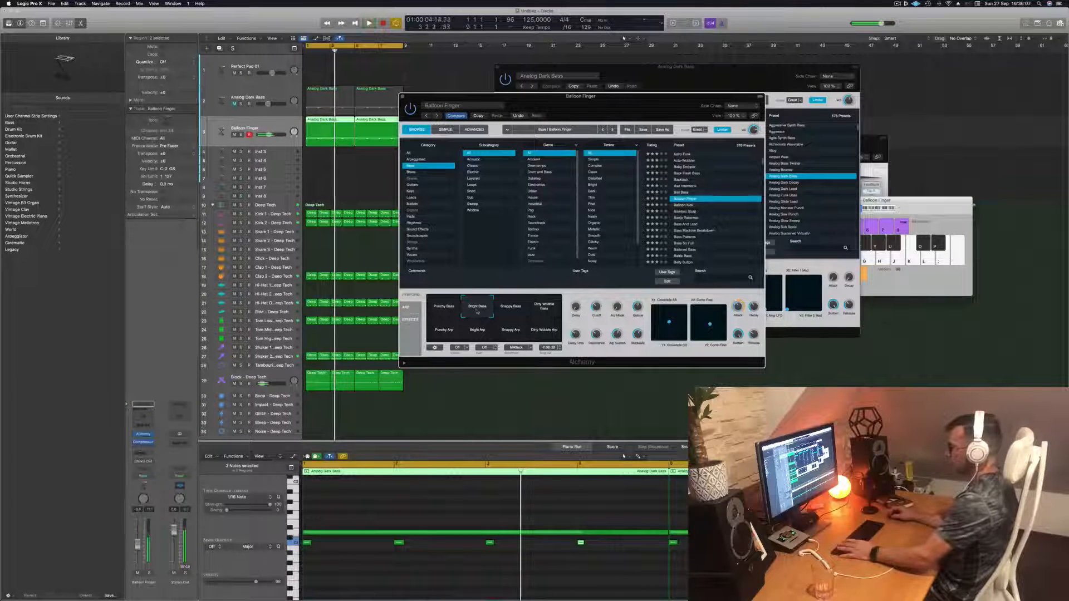
- Audition Balloon Finger's performance pads, from Snappy Bass and Dirty Wobble Bass through the Punchy, Bright, Snappy and Dirty Wobble Arps
left_click(518, 310)
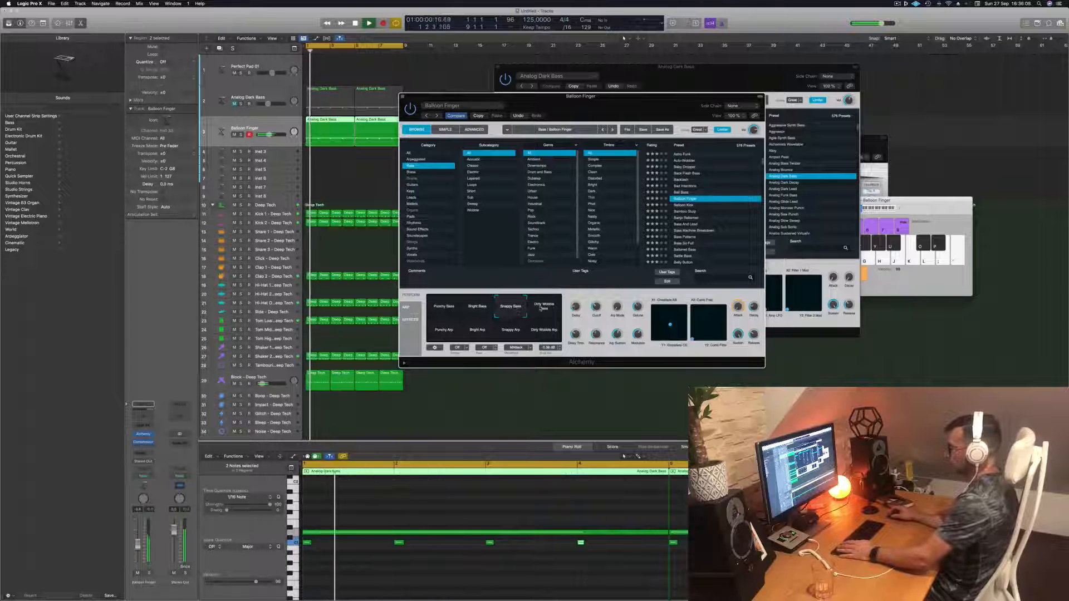
left_click(541, 308)
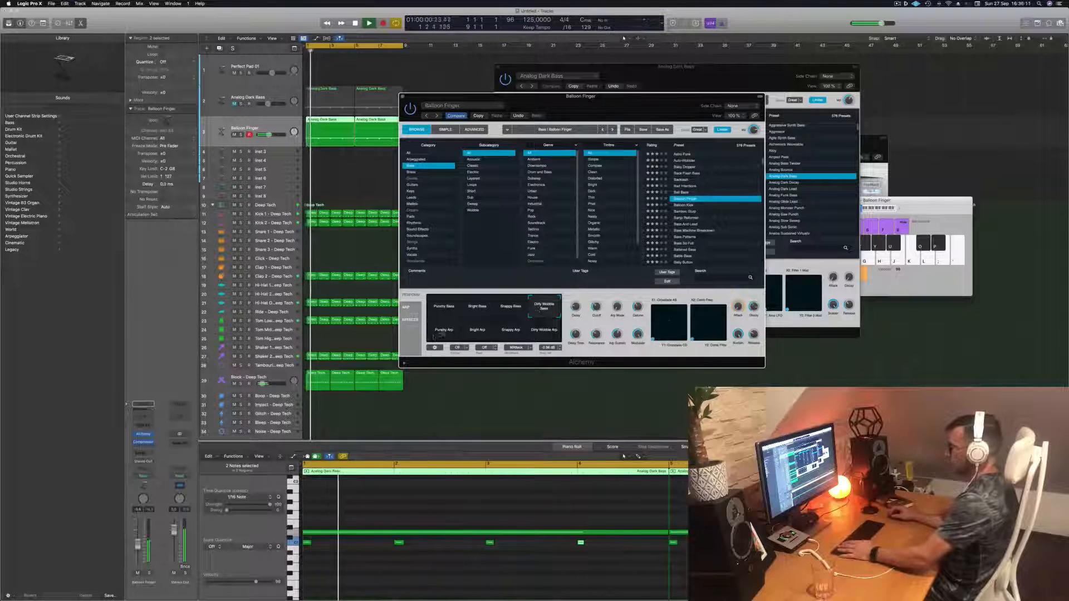
left_click(444, 333)
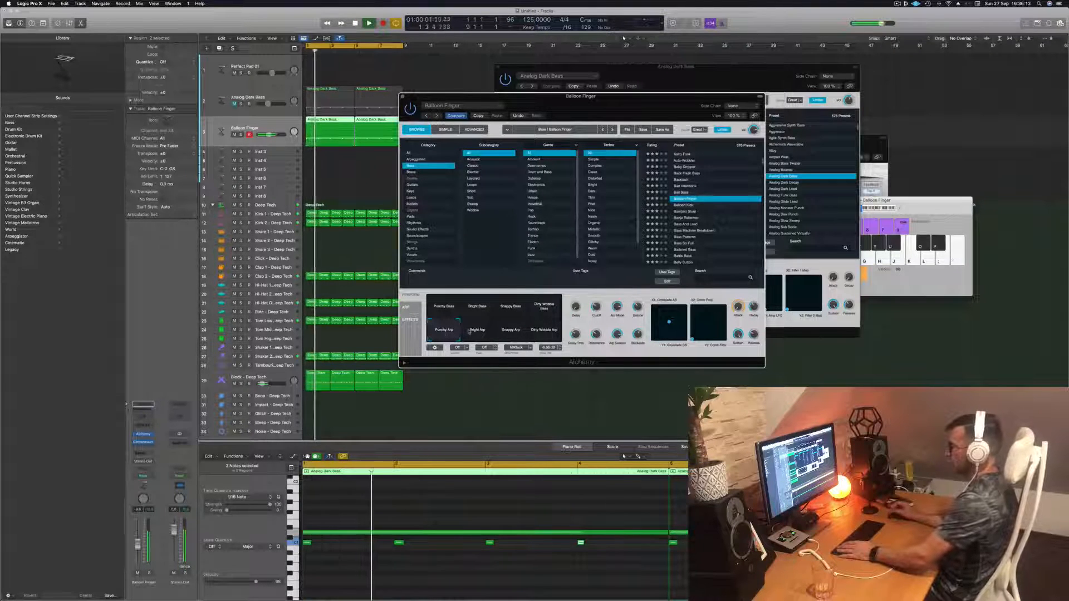
left_click(470, 332)
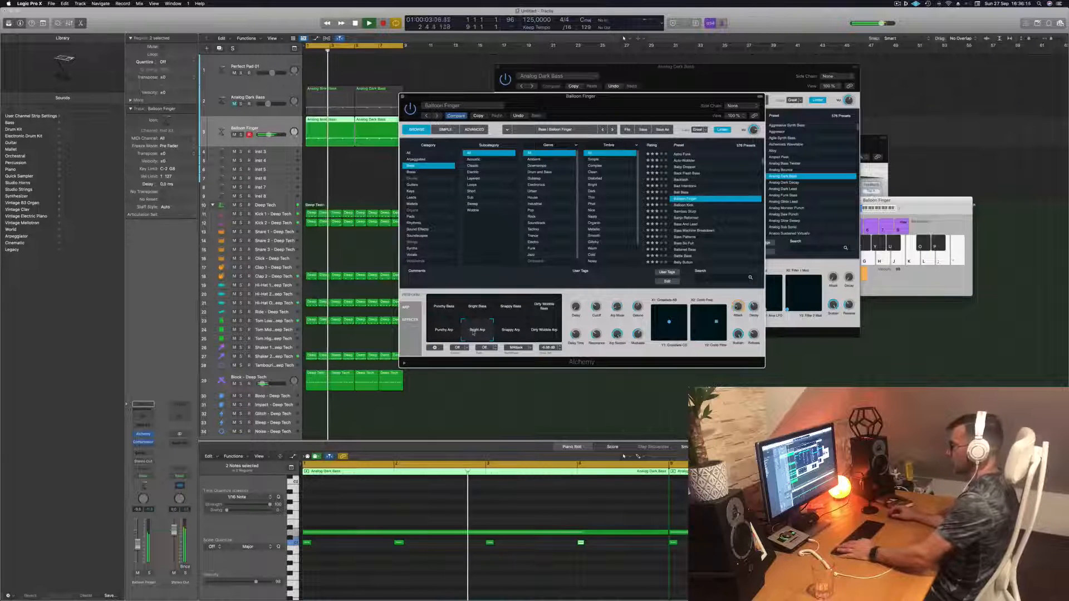
left_click(513, 331)
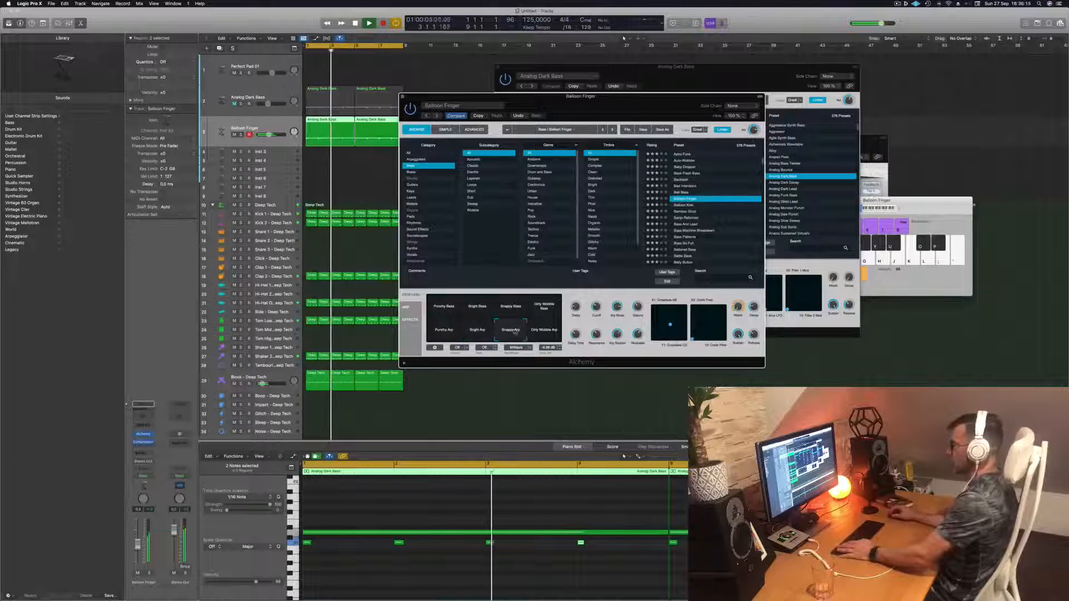
left_click(544, 333)
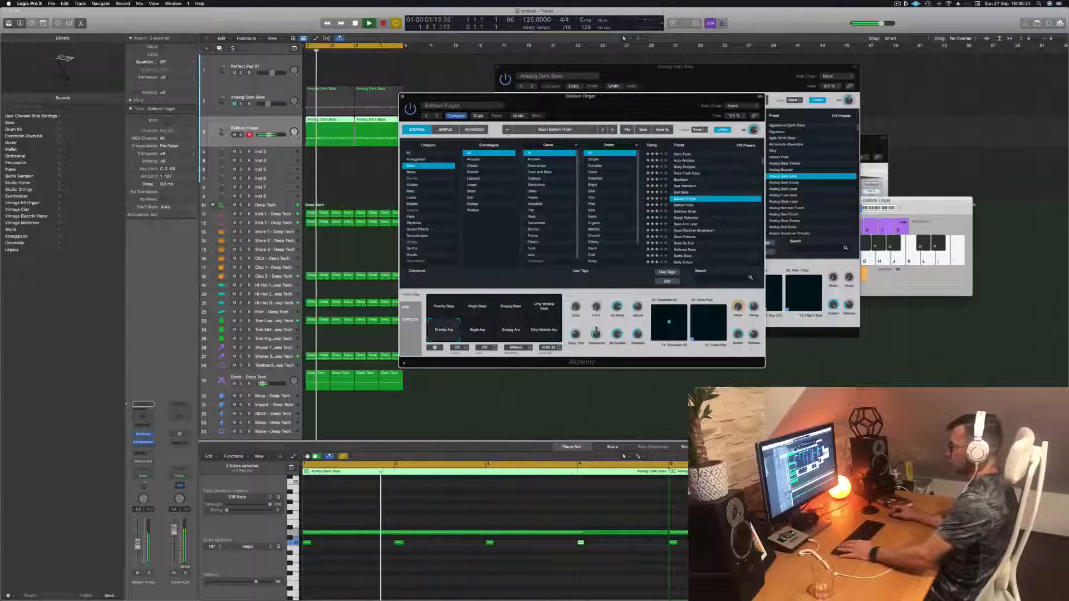
- Audition the next bass presets, Bamboo Slurp and Banjo Reformer, settling on Bass And Lead and repositioning its window
left_click(685, 204)
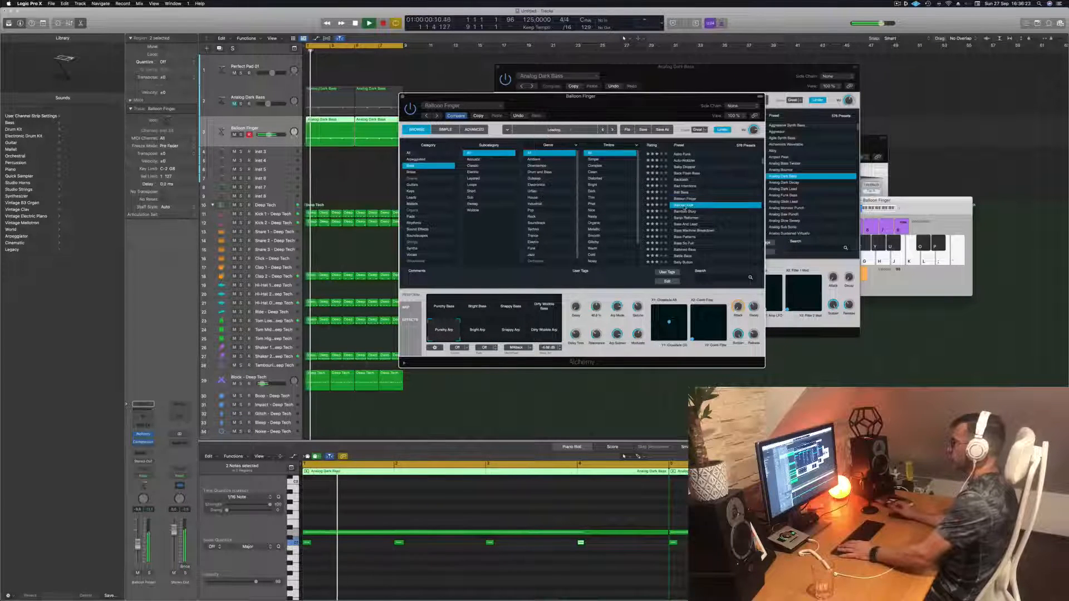
left_click(687, 211)
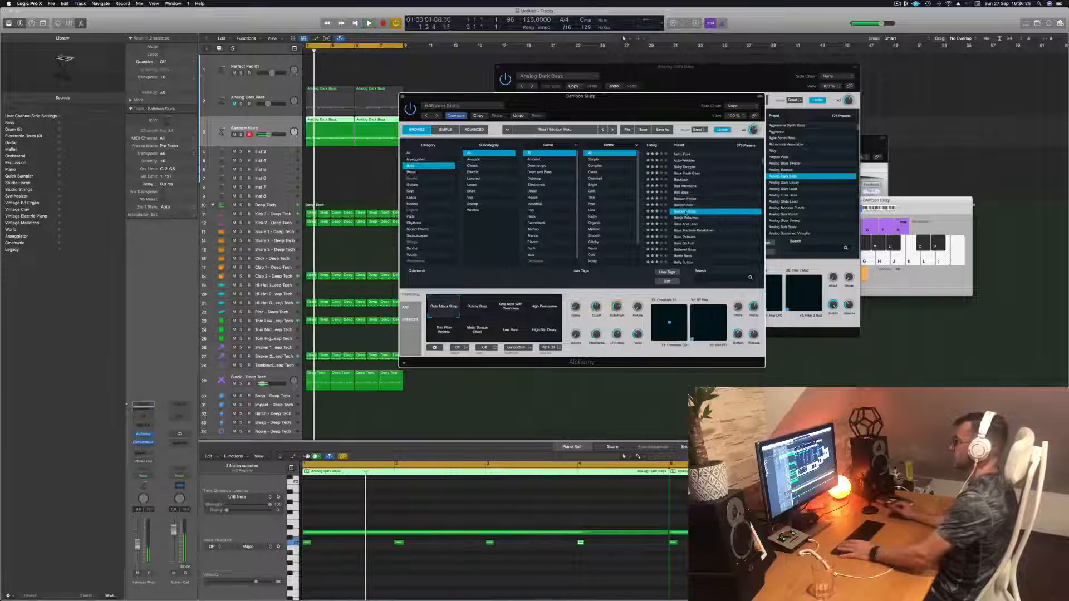
left_click(683, 219)
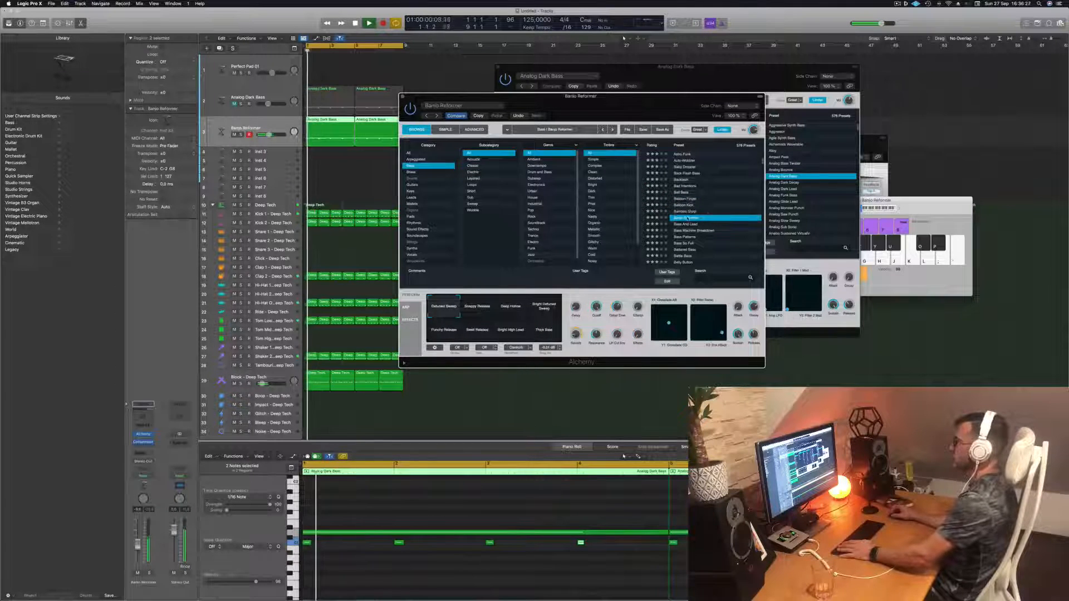
scroll(708, 213, "down", 1)
left_click(684, 207)
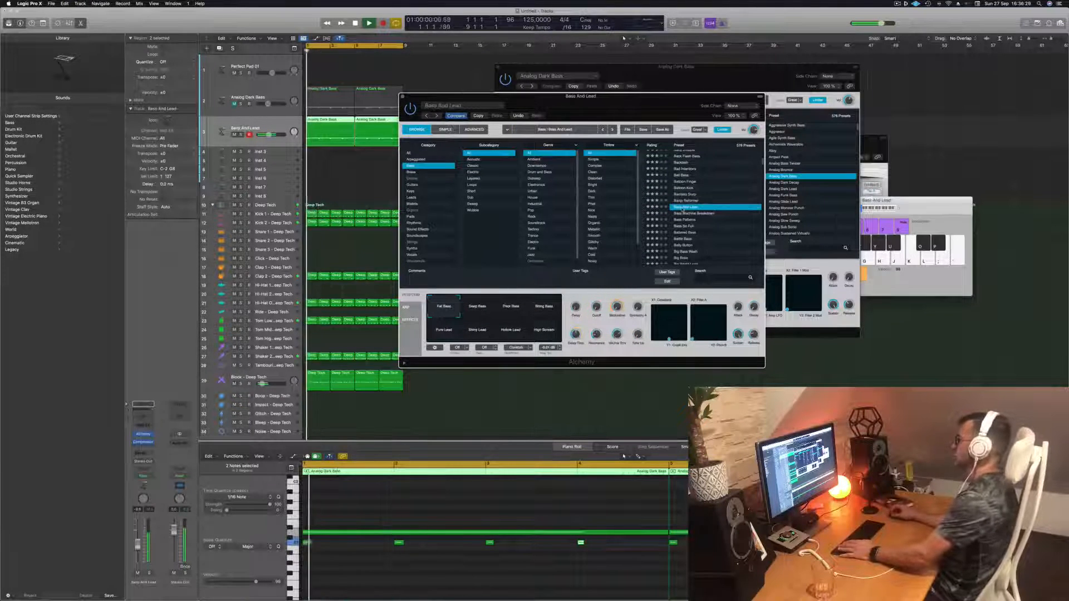
scroll(709, 201, "down", 1)
left_click_drag(626, 110, 664, 95)
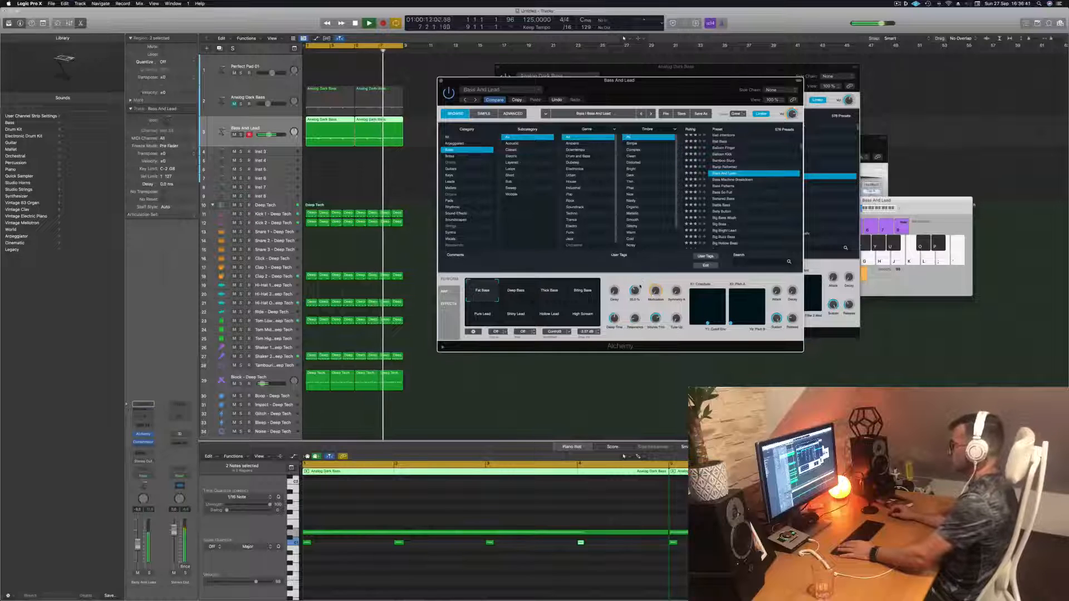
- Audition Bass And Lead's performance pads, including Deep Bass, Thick Bass, String Bass, Pure Lead and Shiny Lead
key("Return")
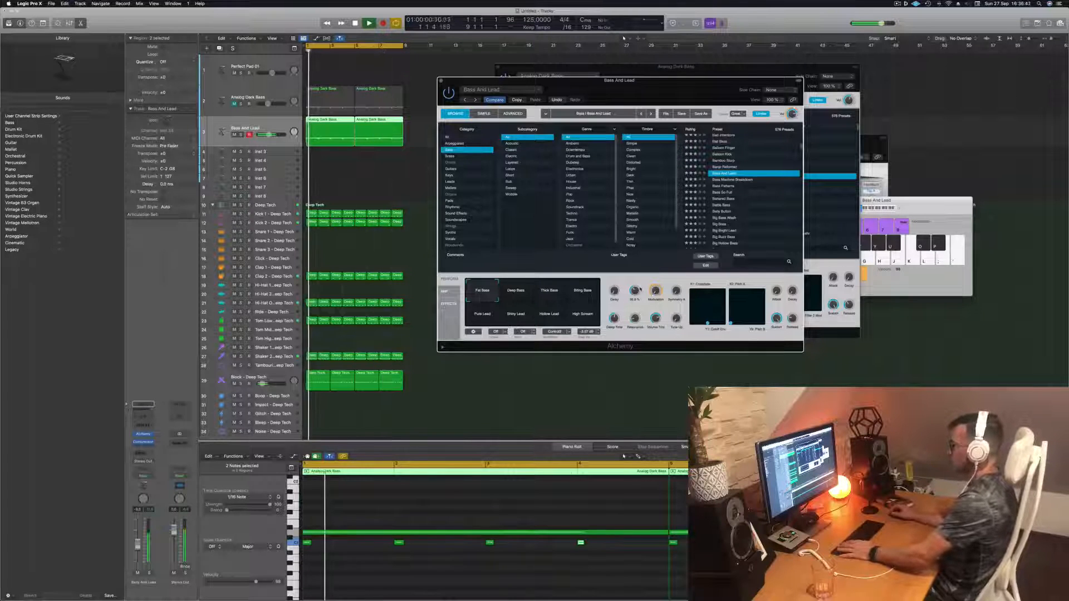
left_click(511, 294)
left_click(549, 293)
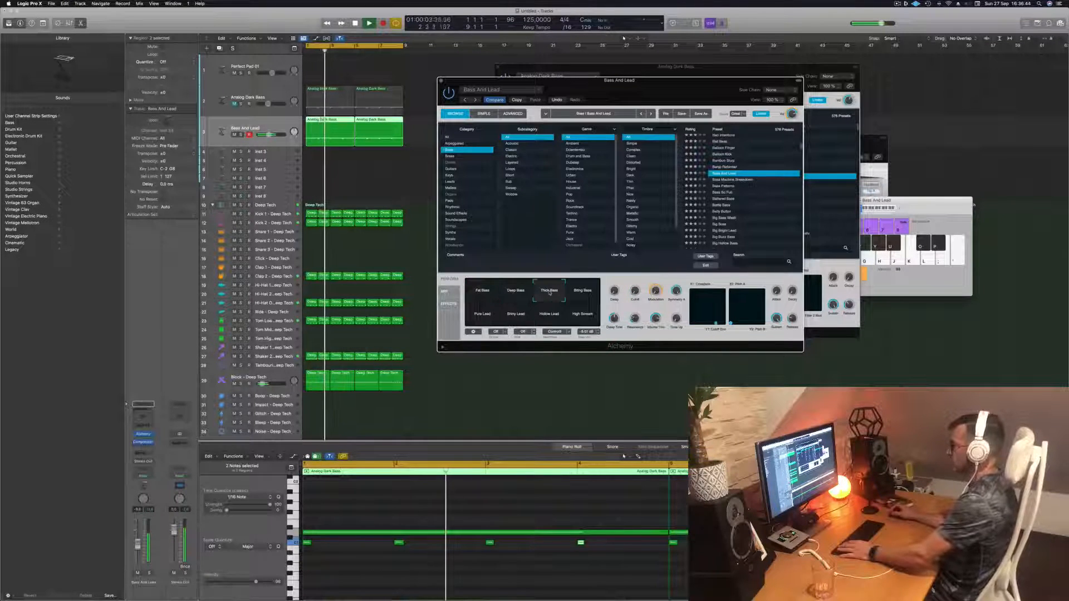
key("Return")
left_click(582, 292)
left_click(483, 316)
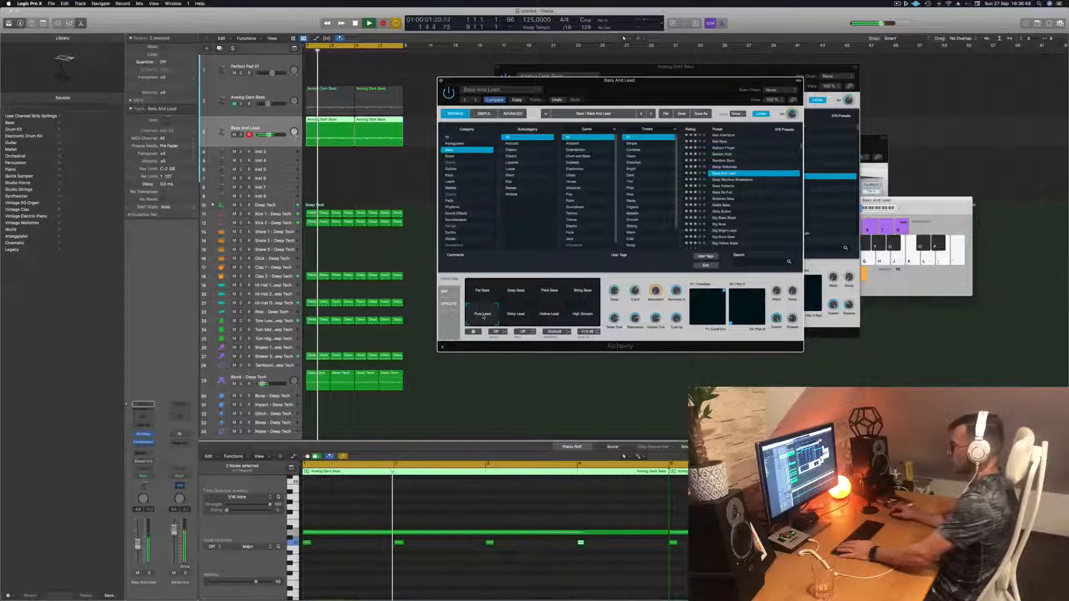
left_click(524, 318)
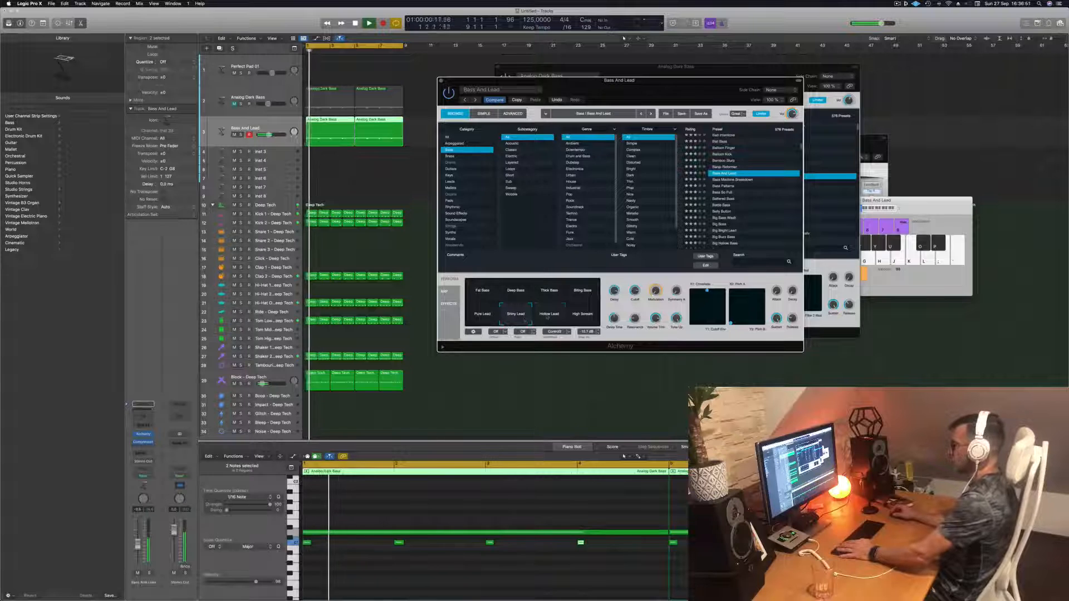
left_click(585, 298)
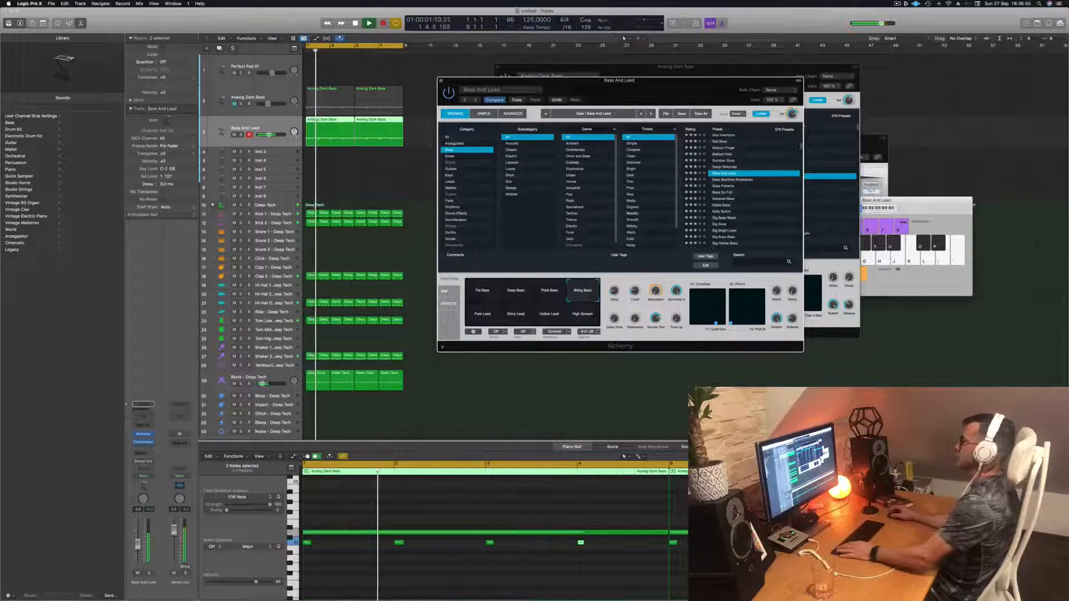
- Audition further bass presets from Bass Machine Breakdown through Big Boss, settling on Big Buzz Bass
left_click(741, 180)
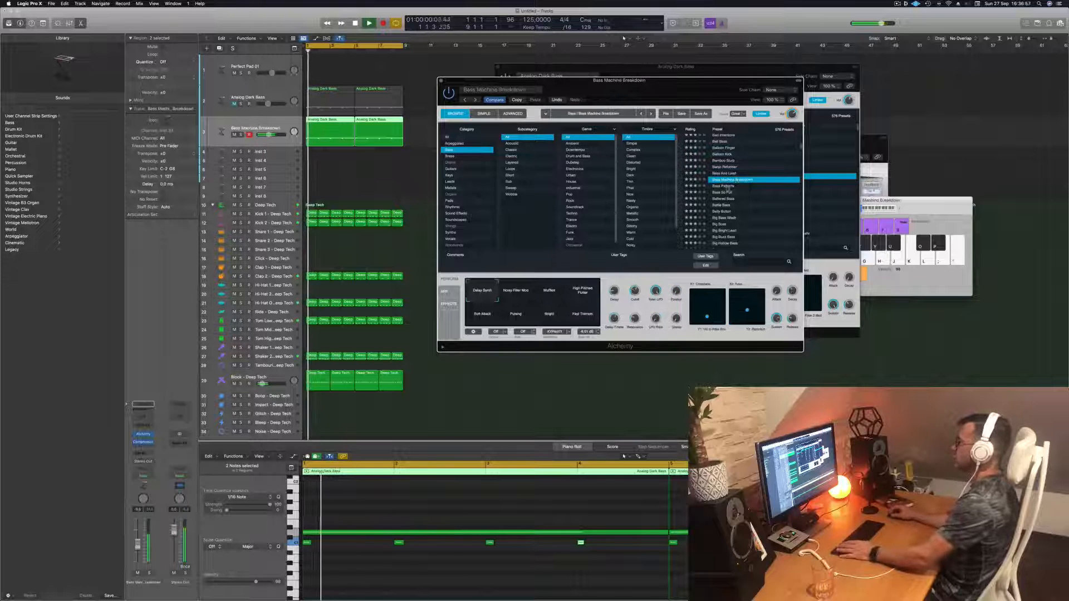
left_click(727, 187)
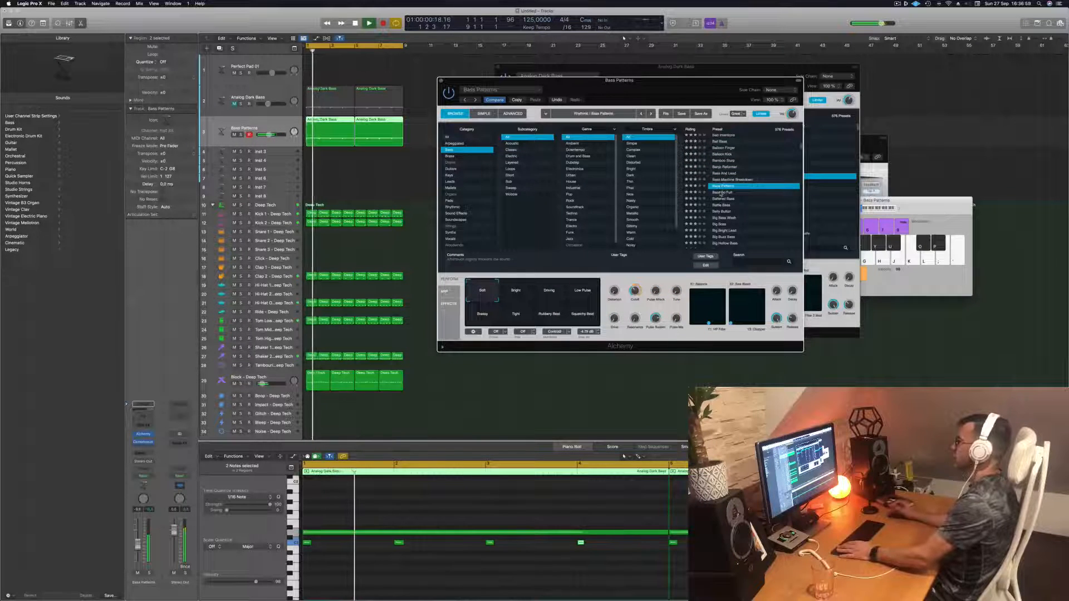
left_click(721, 192)
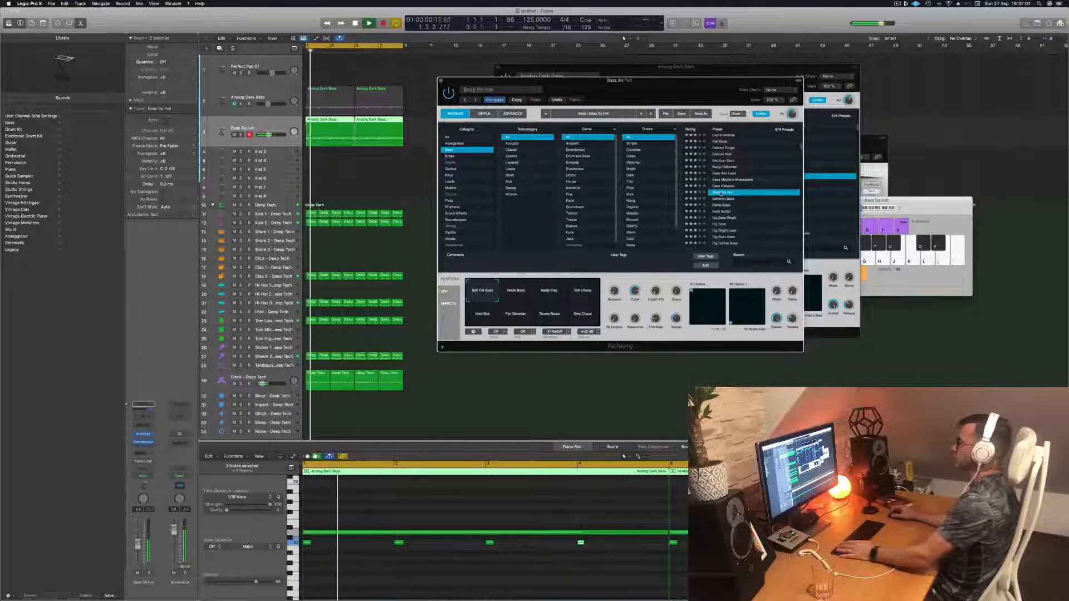
left_click(724, 199)
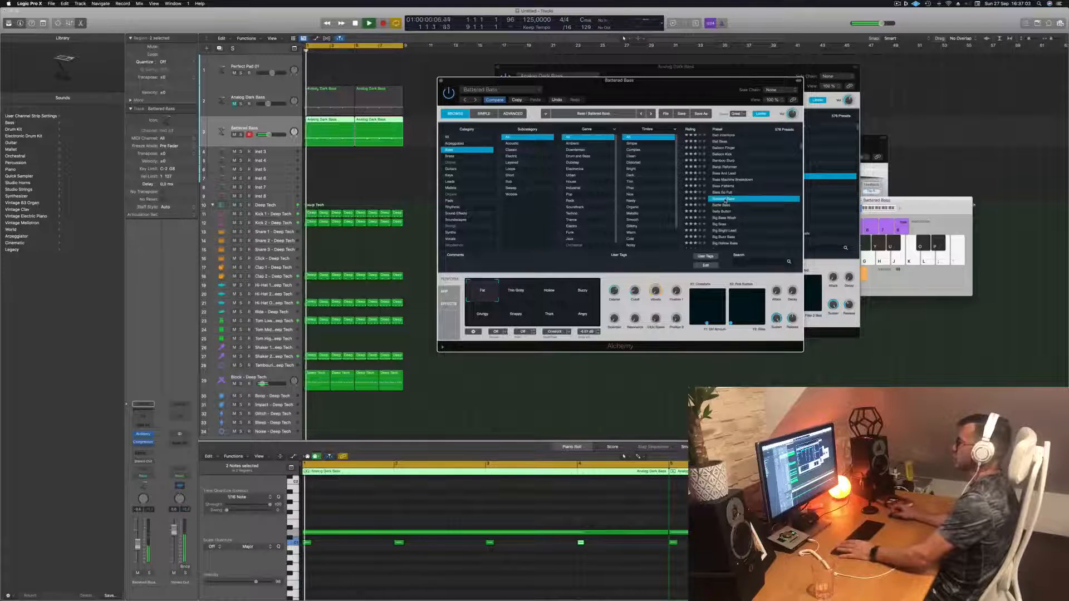
left_click(721, 211)
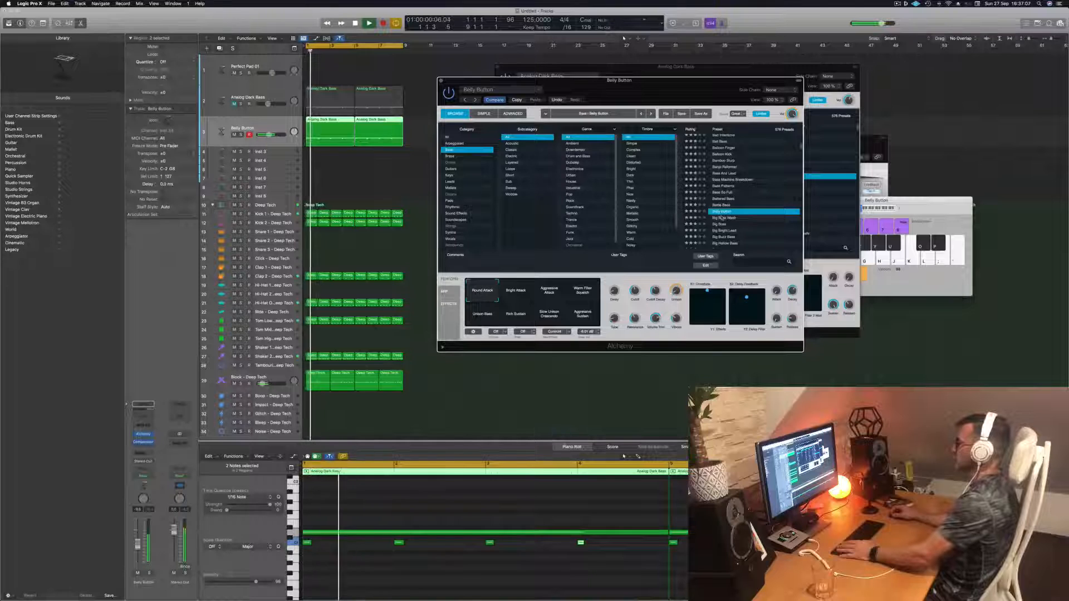
left_click(721, 218)
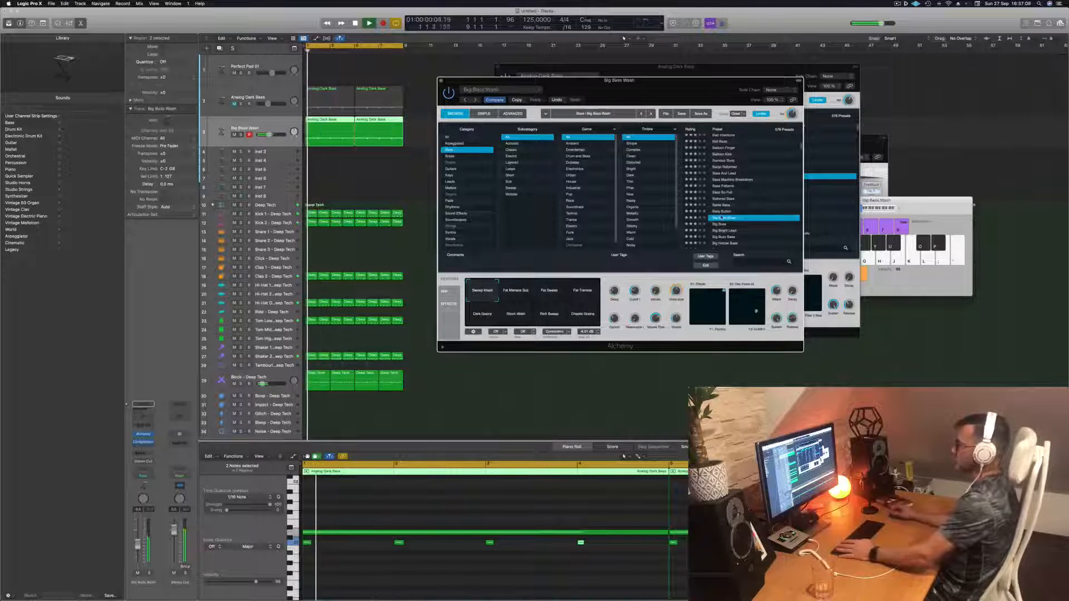
scroll(741, 200, "down", 2)
left_click(719, 201)
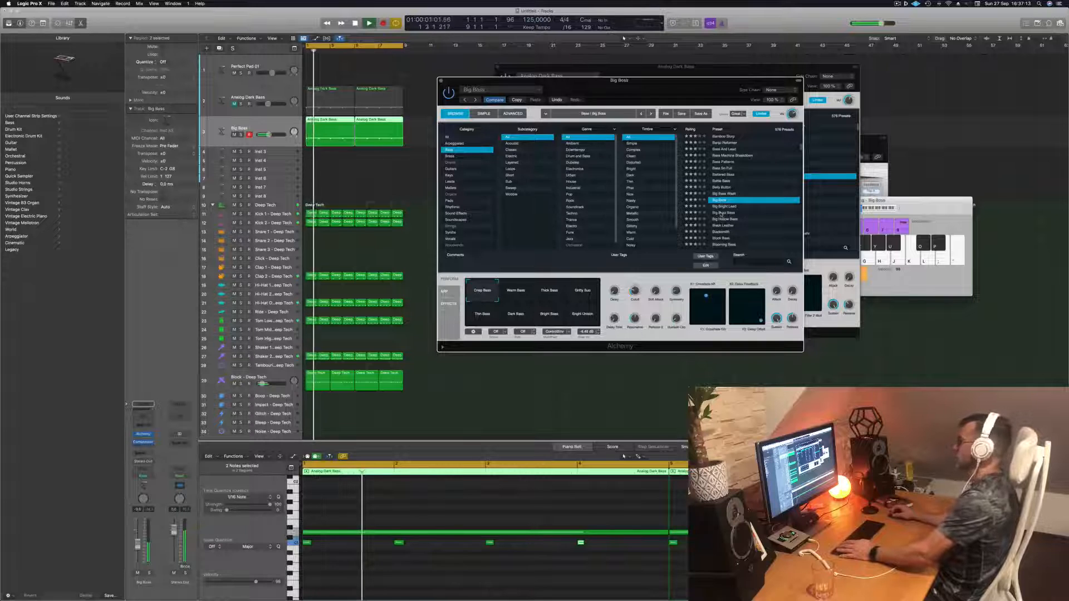
left_click(722, 212)
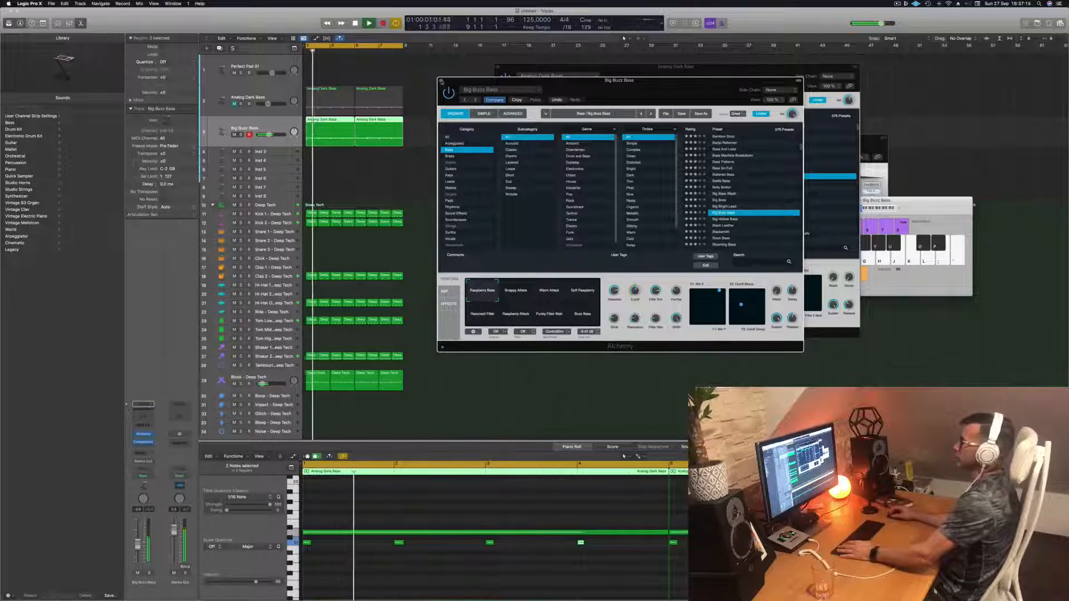
- Stop playback, close the Big Buzz Bass instrument window, mute the Big Buzz Bass track and select Analog Dark Bass
key("space")
left_click(441, 81)
left_click(234, 135)
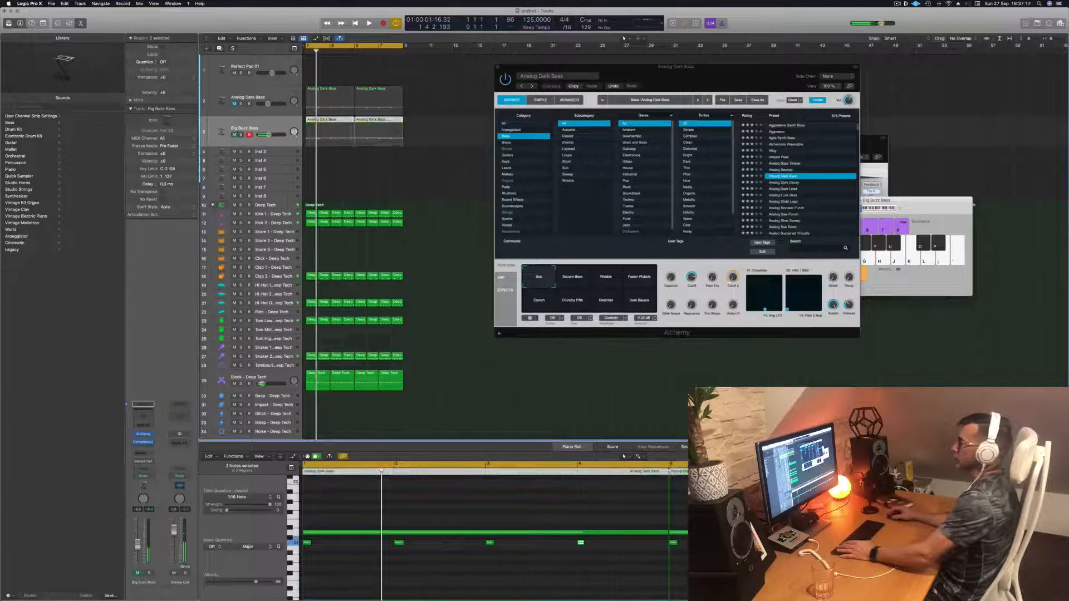
left_click(234, 104)
left_click_drag(677, 66, 767, 59)
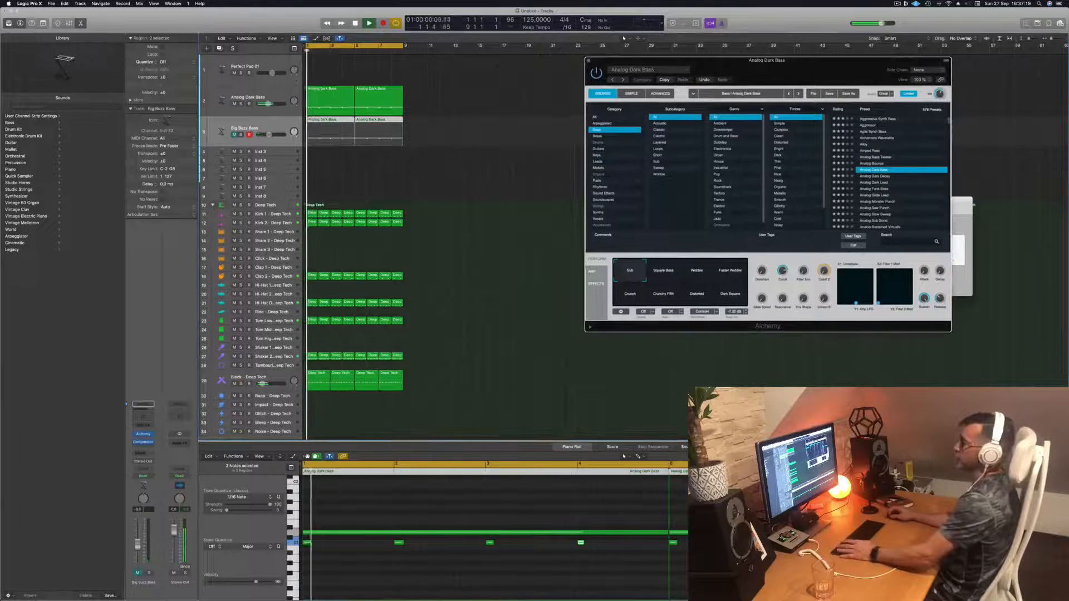
left_click(283, 93)
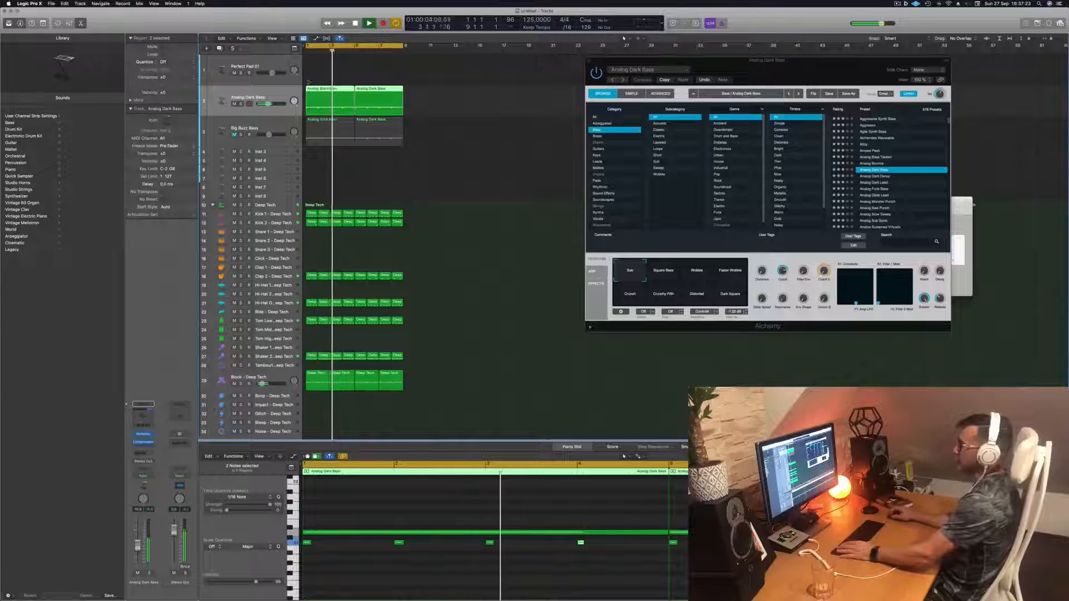
- Select the Perfect Pad 01 track and play a few notes with Musical Typing to audition the pad
left_click(277, 62)
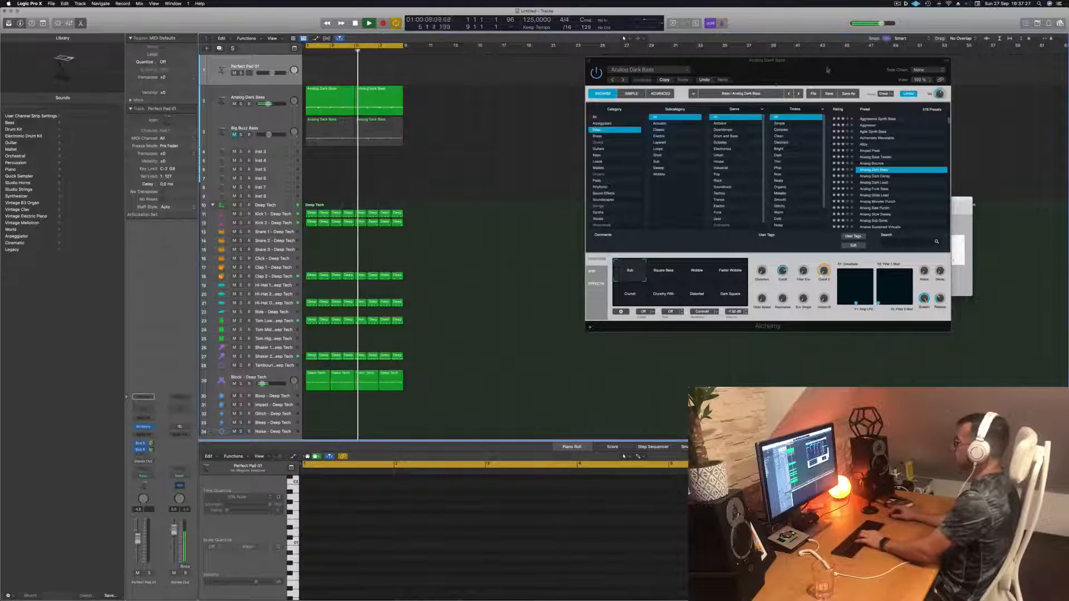
left_click_drag(780, 60, 683, 254)
left_click_drag(916, 204, 848, 128)
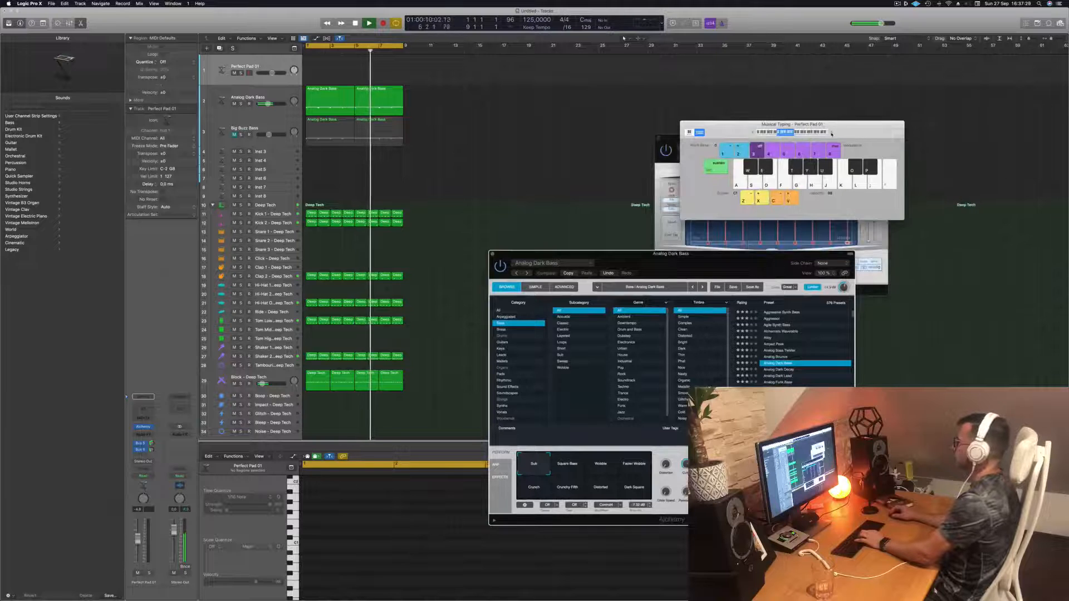
left_click(832, 133)
key("k")
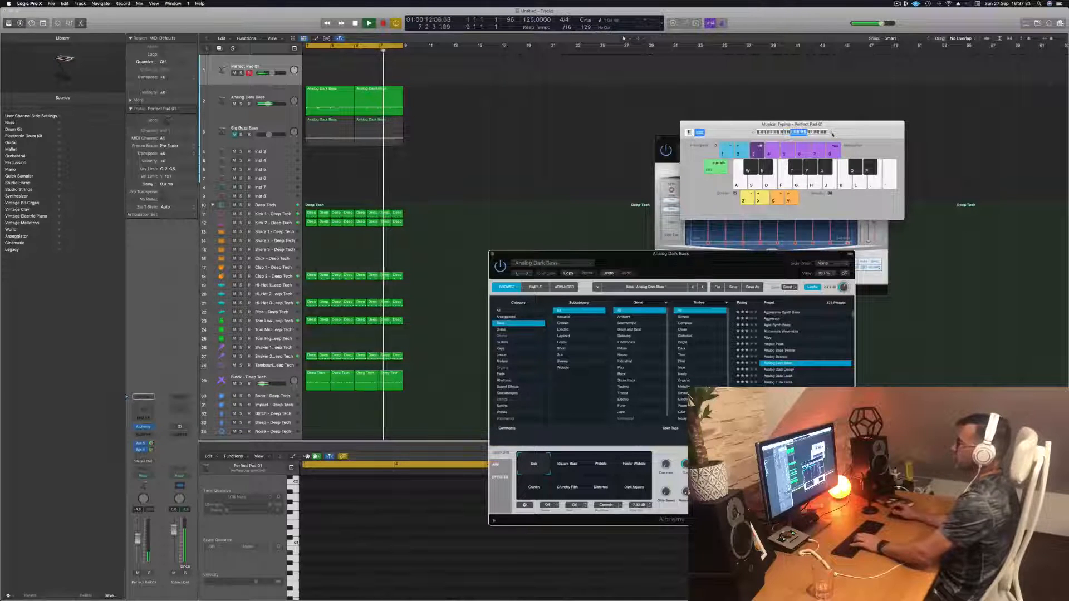
key("g")
left_click(279, 65)
key("f")
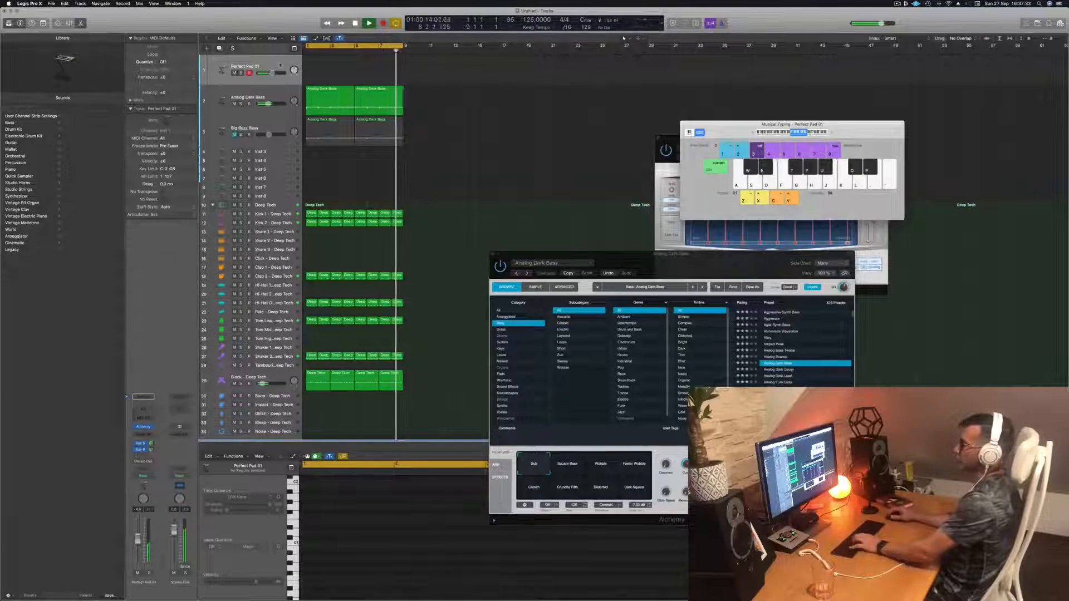
key("s")
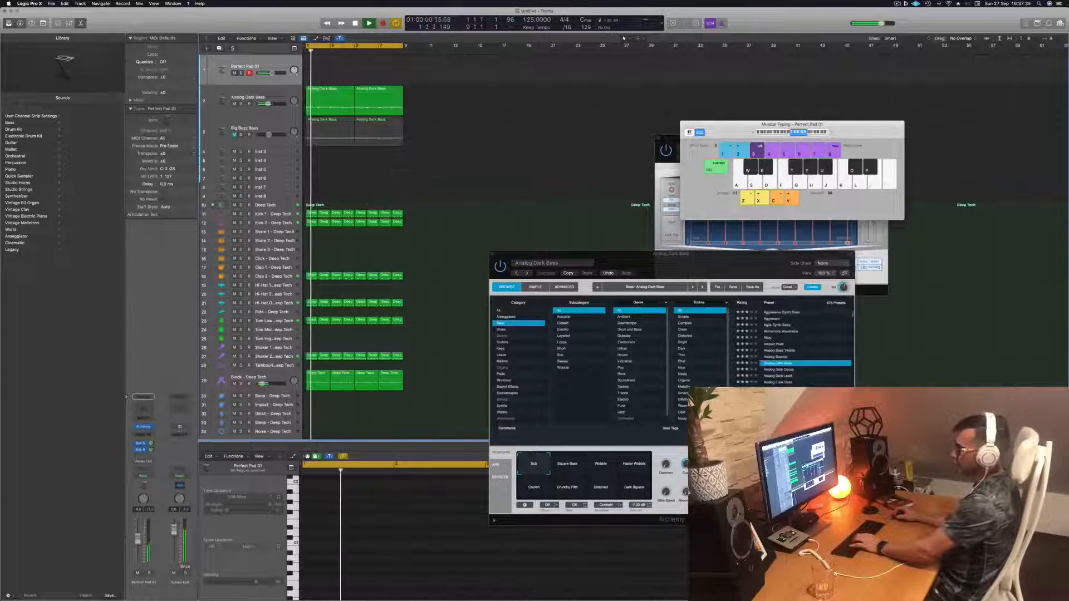
- Open the Perfect Pad 01 Alchemy instrument and audition its Lush, Bold, Hollow and Rich performance pads during playback
left_click(143, 427)
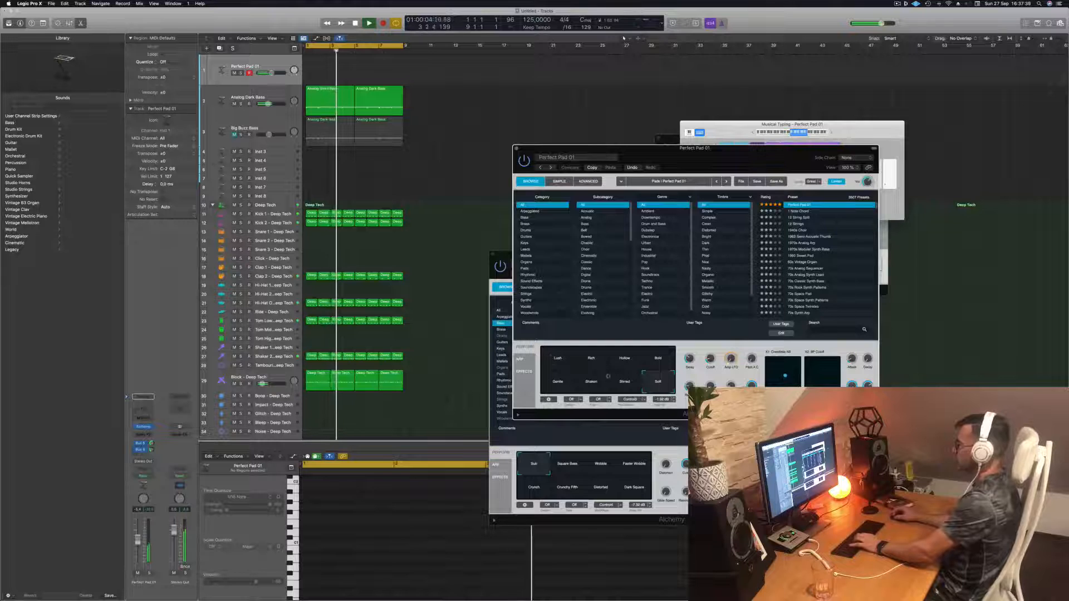
left_click(551, 362)
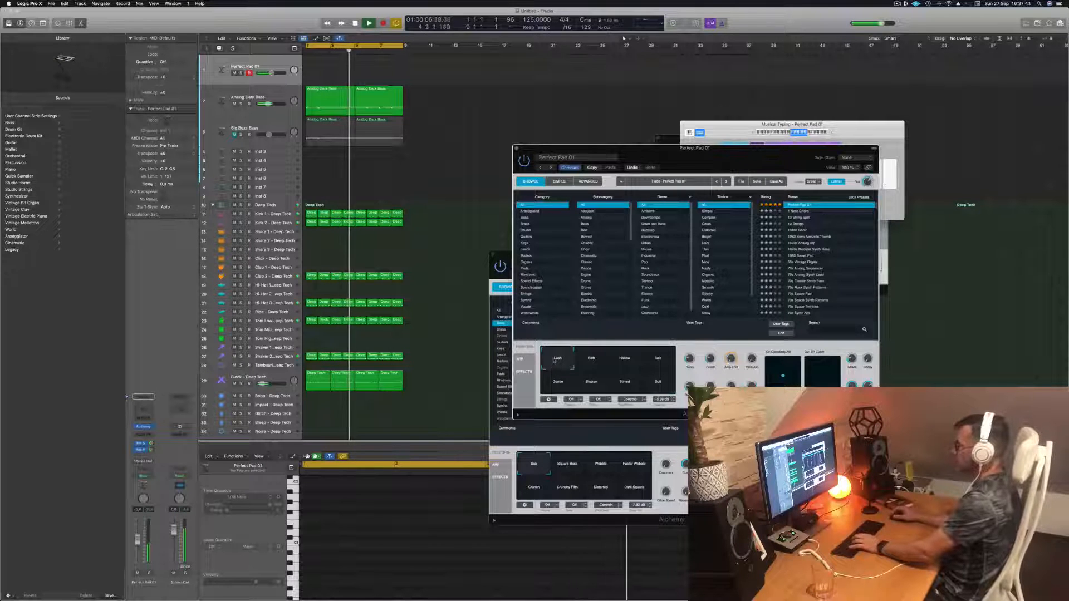
left_click(657, 362)
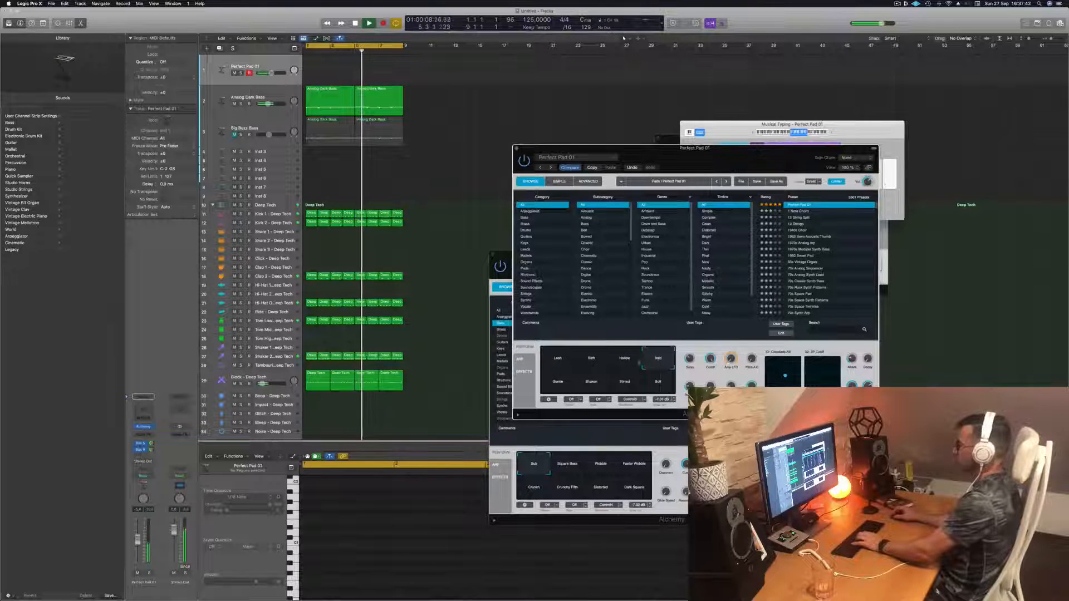
left_click(618, 362)
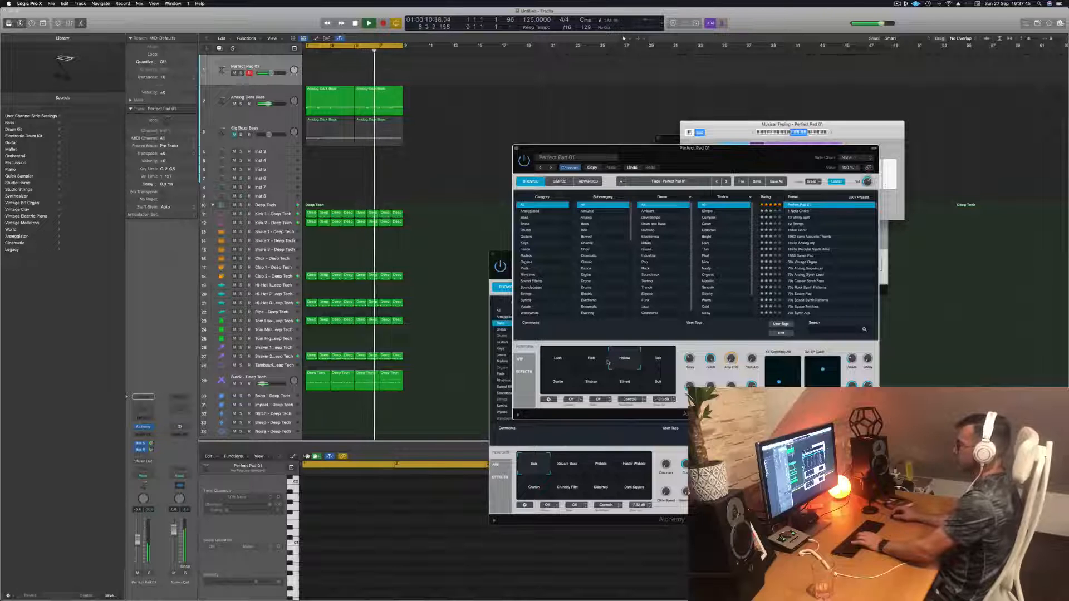
left_click(591, 360)
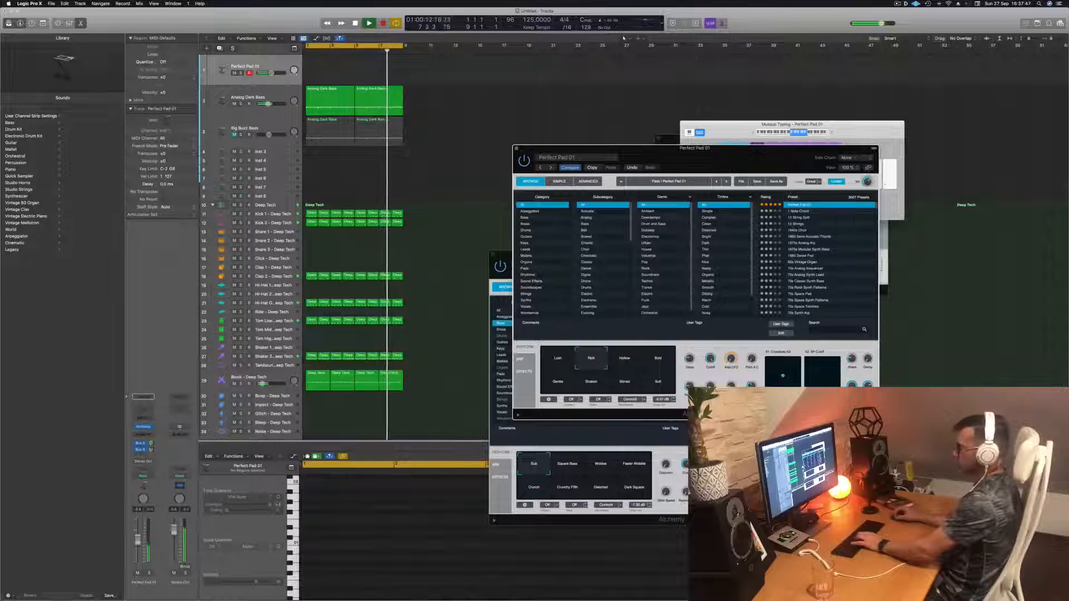
- Lower the Perfect Pad 01 track volume slightly, bring Musical Typing forward, reposition it and play a few test notes
left_click_drag(271, 73, 266, 73)
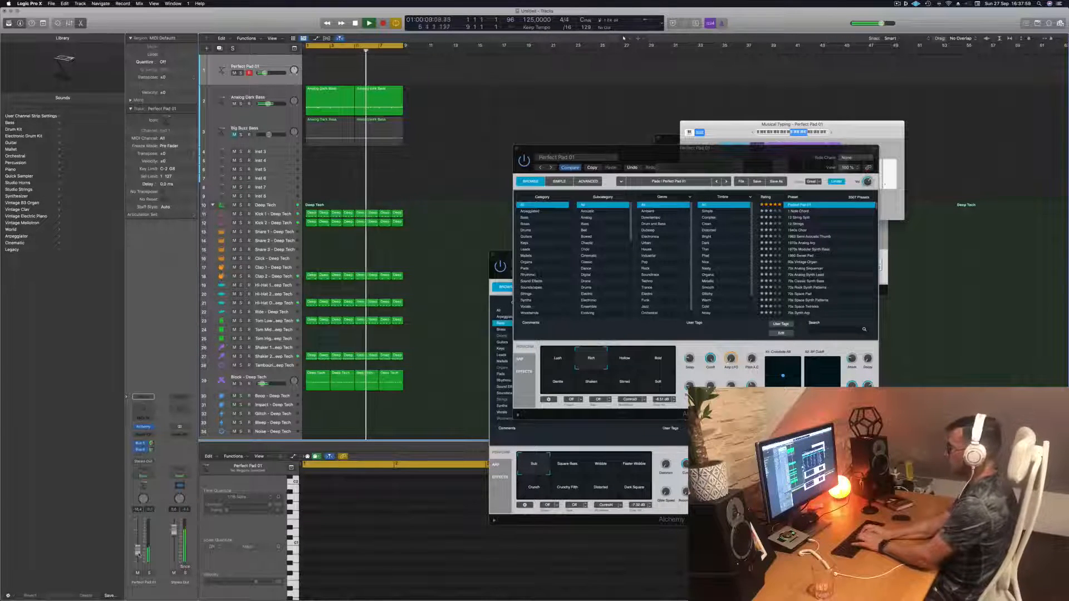
key("Return")
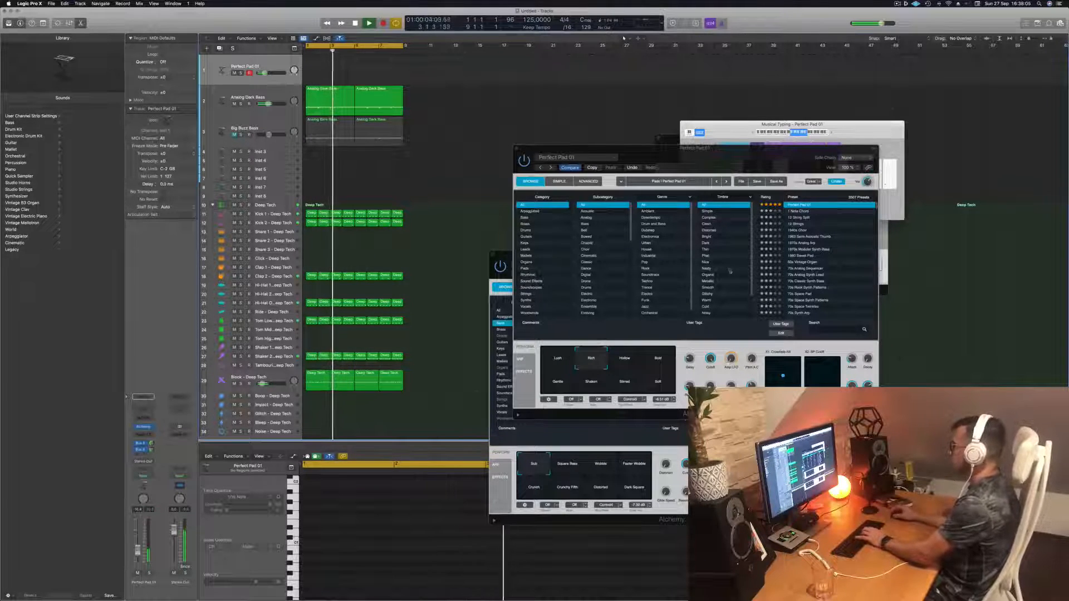
left_click(831, 134)
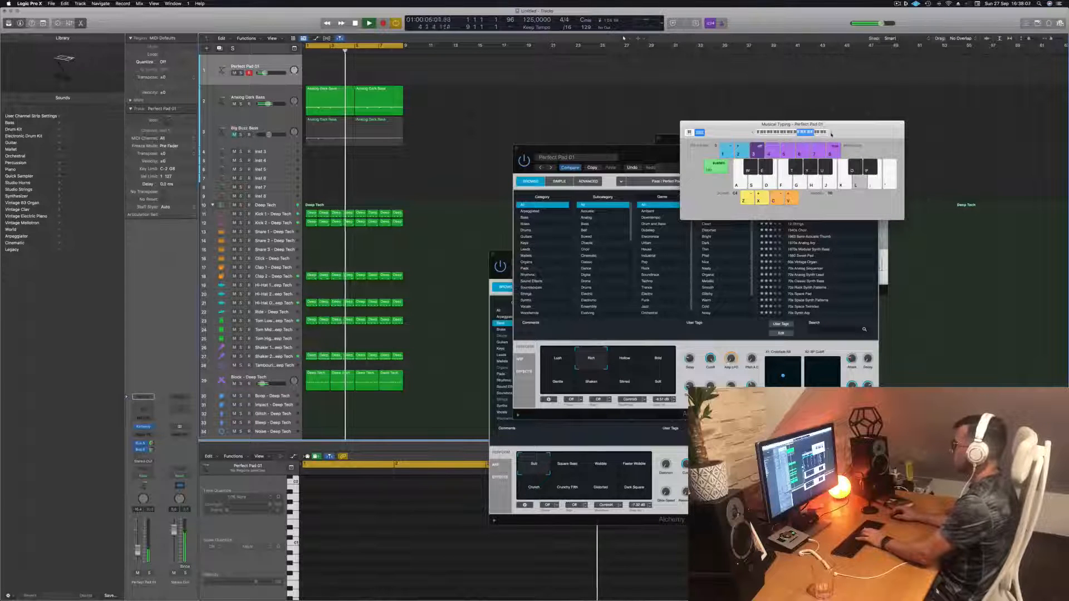
key("semicolon")
key("apostrophe")
left_click_drag(733, 128, 744, 117)
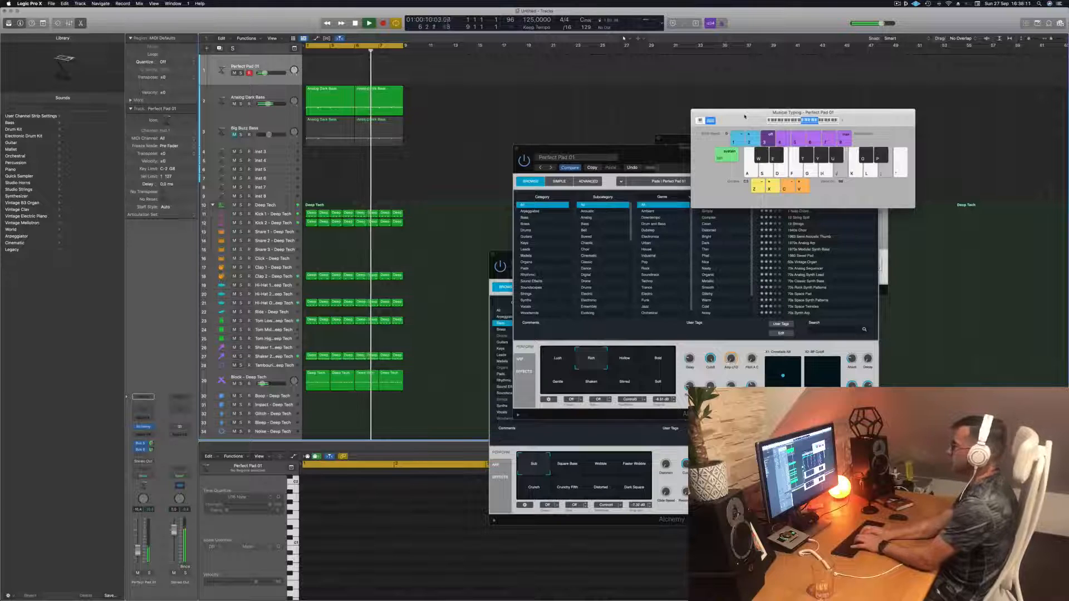
key("Return")
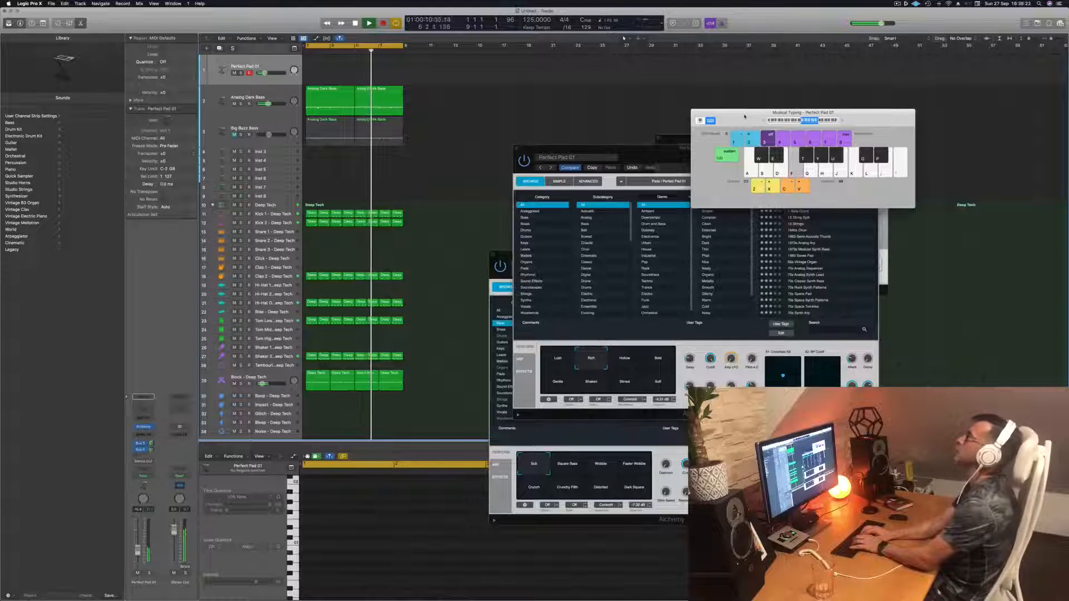
key("h")
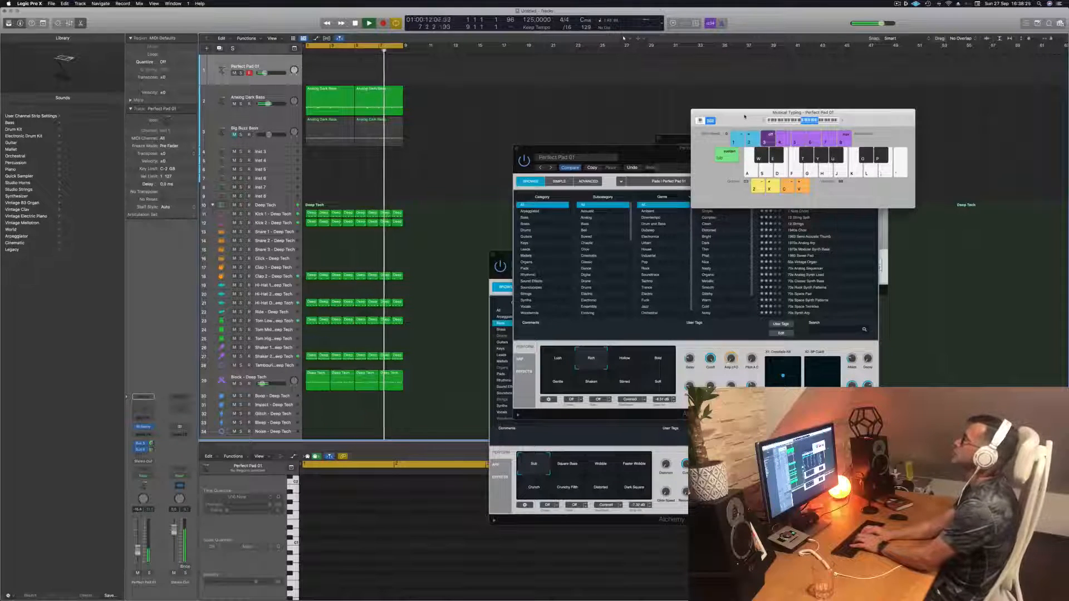
key("h")
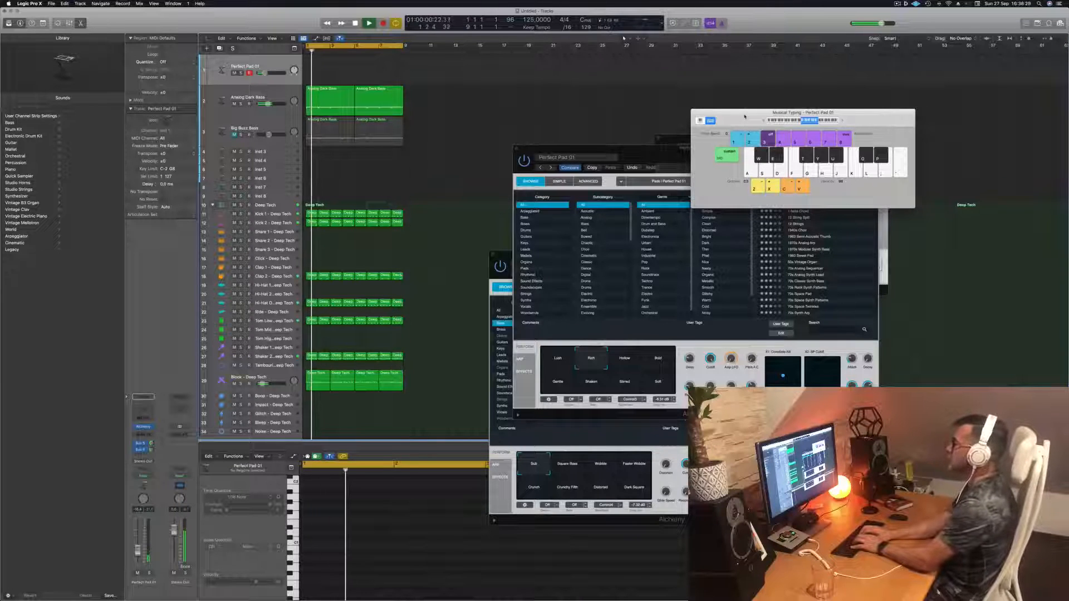
key("h")
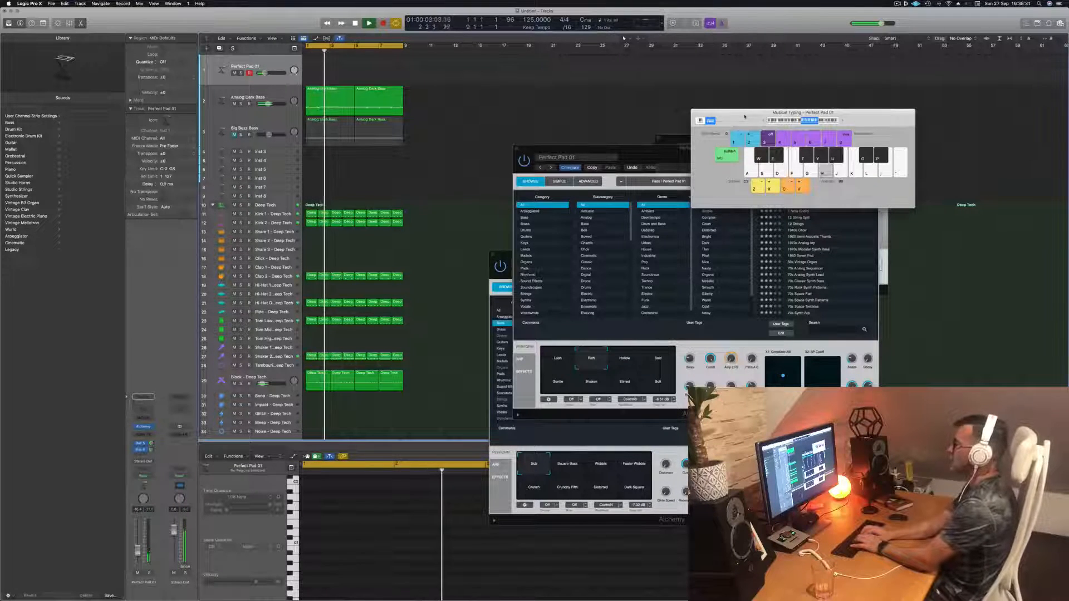
- Record a take of pad notes with Musical Typing and delete the recorded regions
key("r")
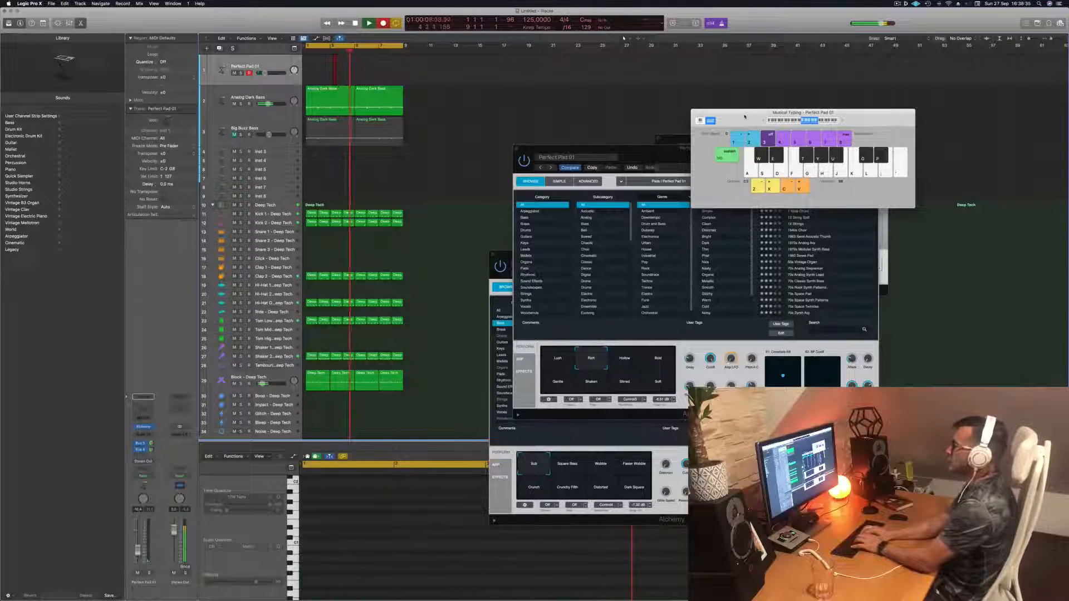
key("h")
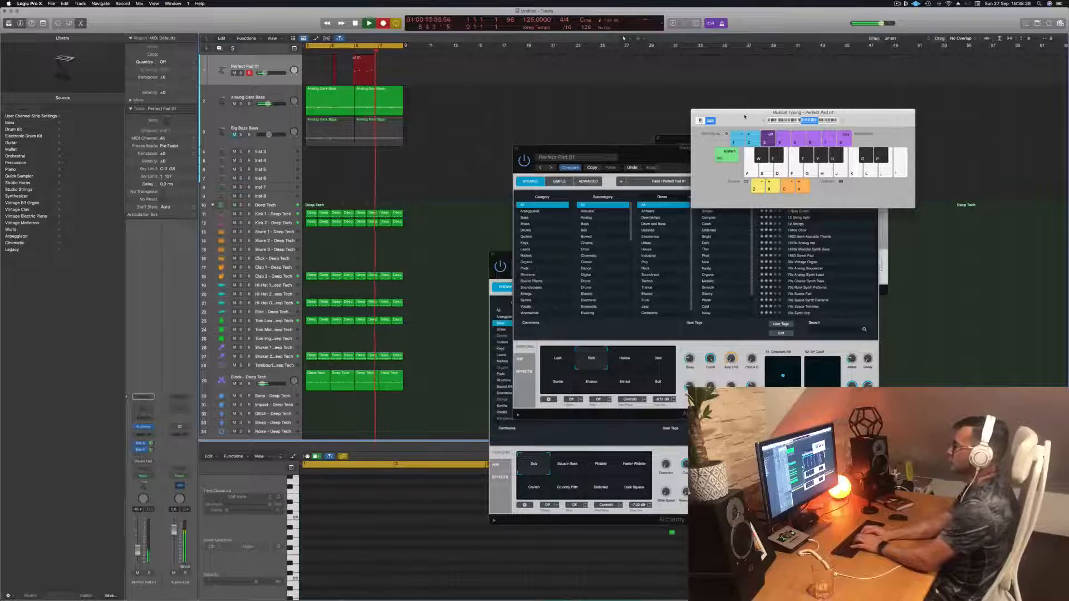
key("u")
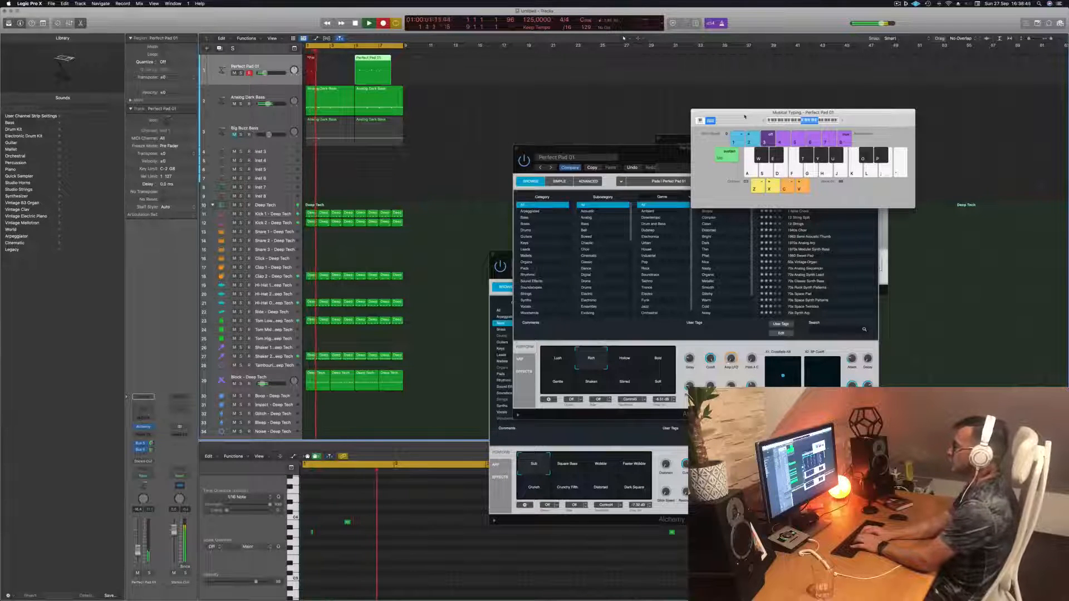
key("h")
key("g")
key("g")
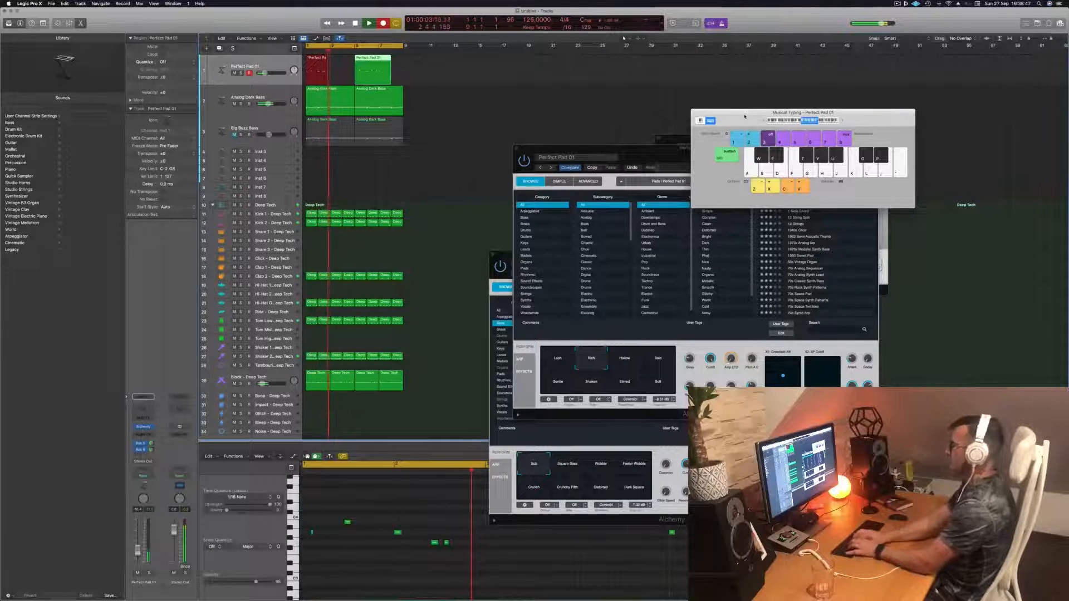
key("s")
key("g")
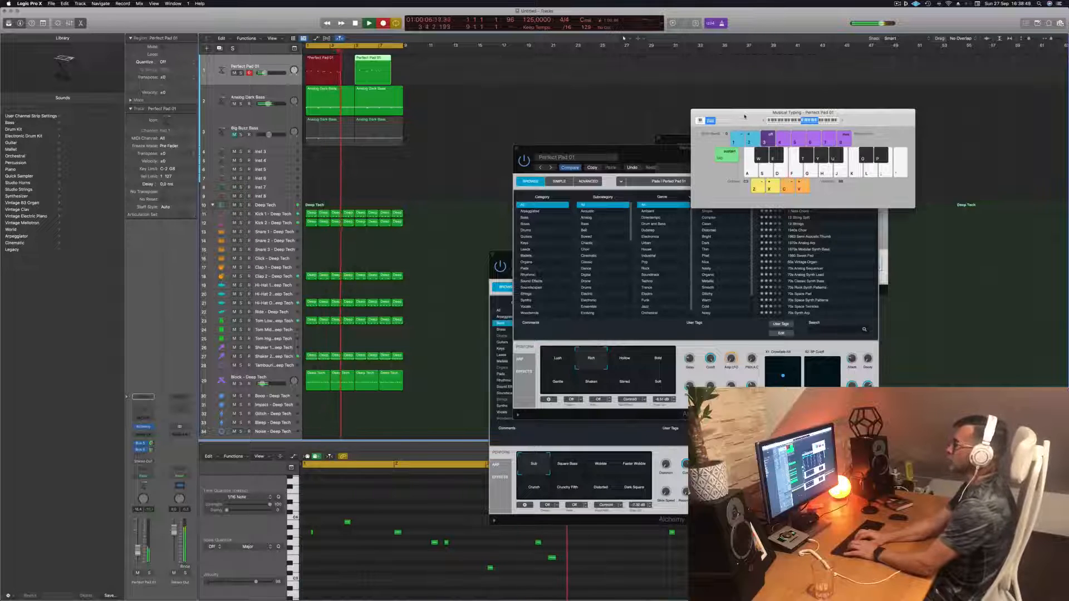
key("space")
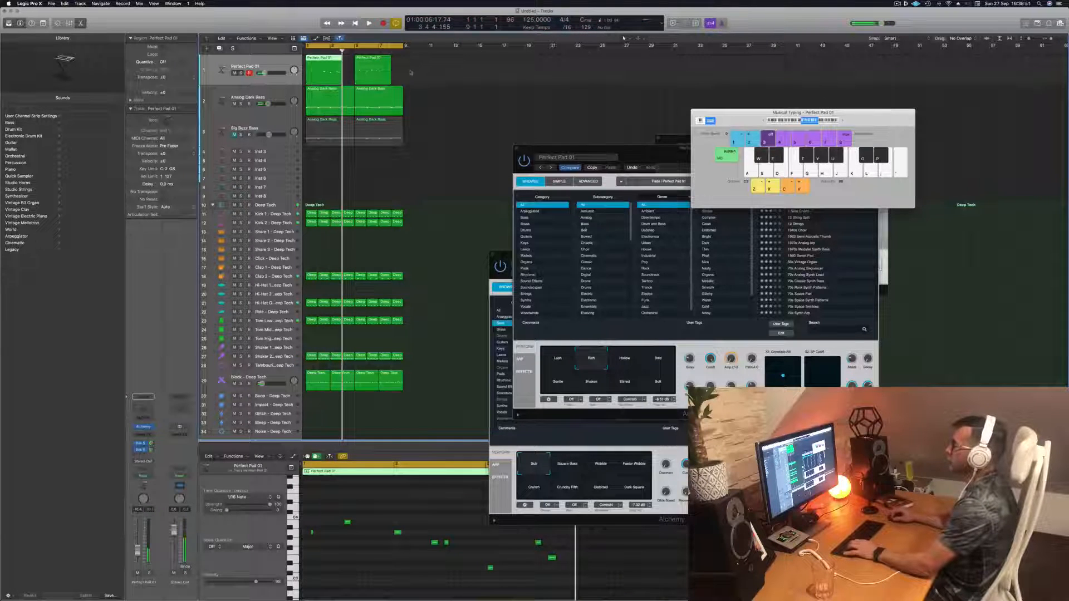
left_click_drag(411, 73, 341, 76)
left_click_drag(431, 72, 318, 62)
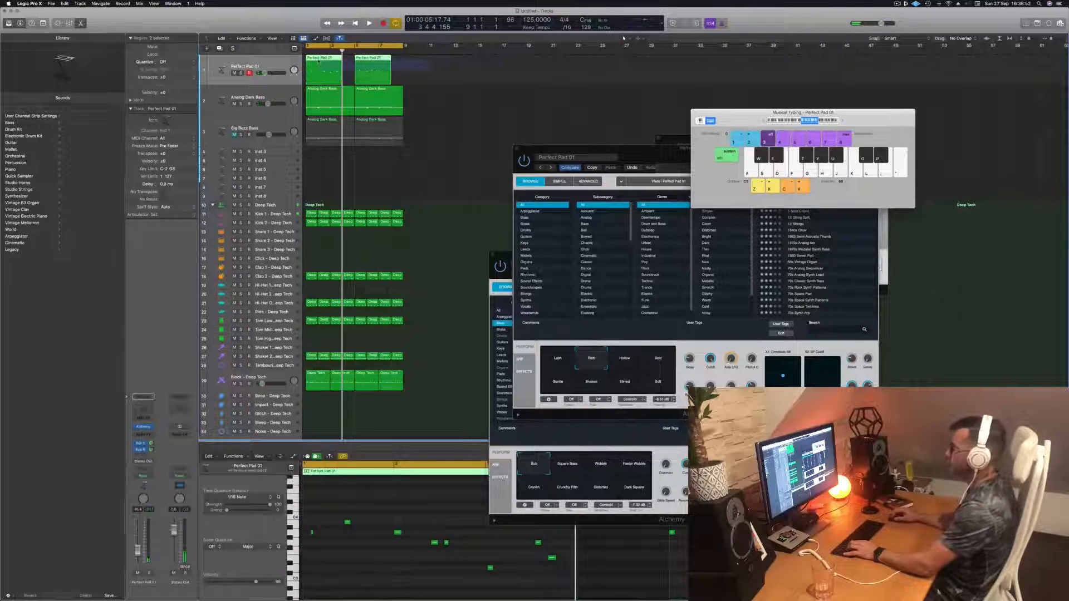
key("Delete")
- Record a second take of pad notes on Perfect Pad 01 with Musical Typing
key("r")
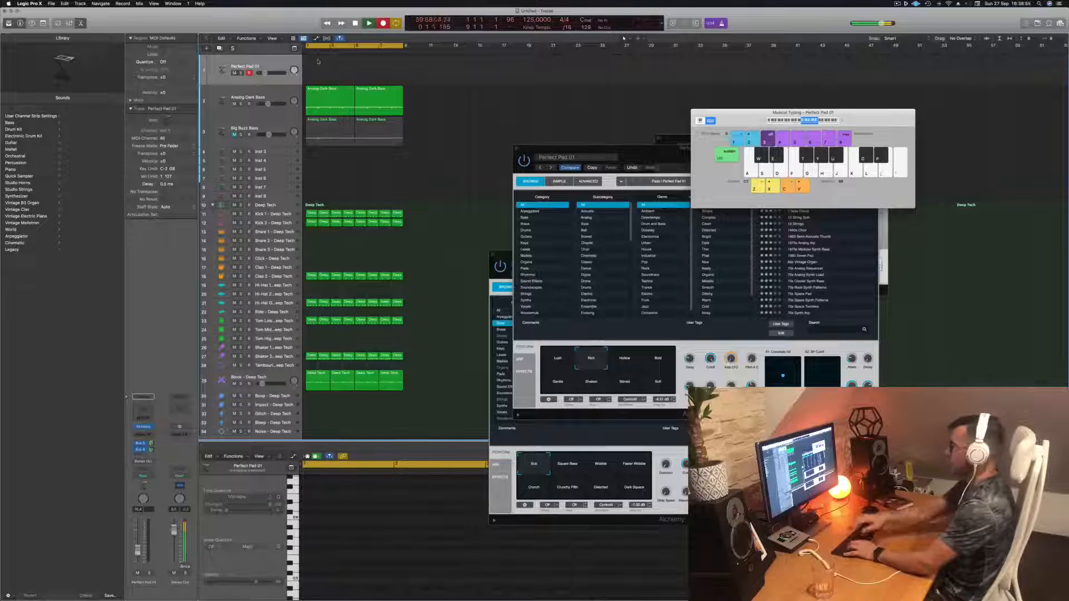
key("s")
key("d")
key("f")
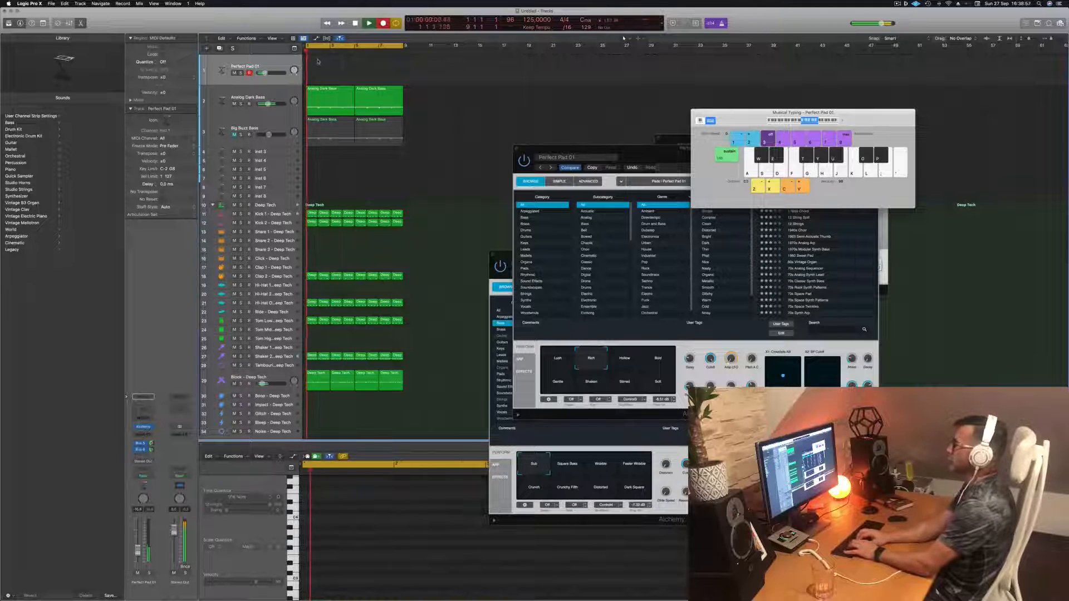
key("s")
key("s")
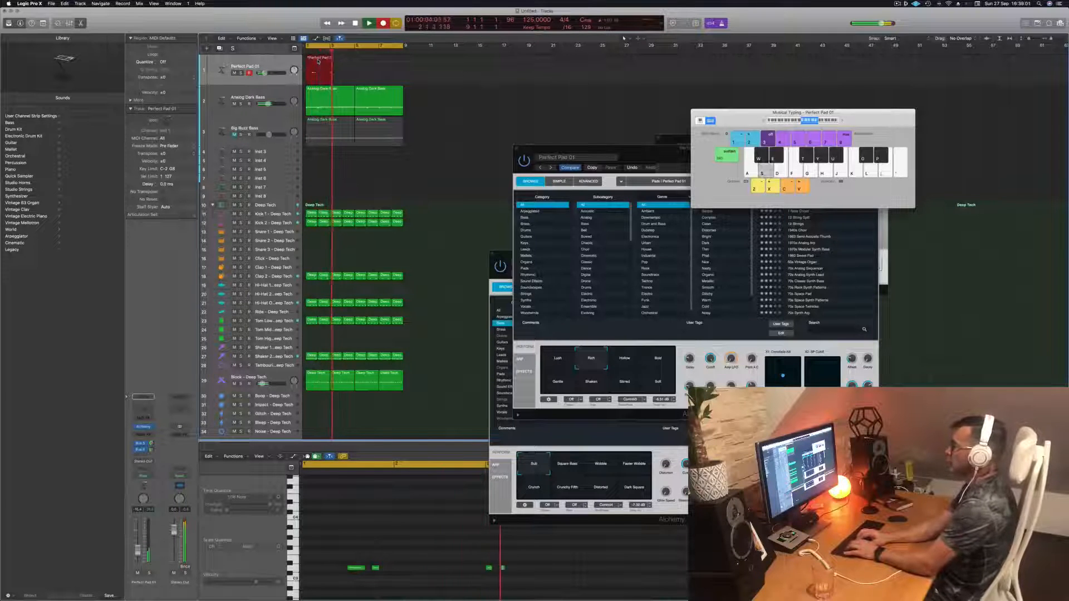
key("s")
key("s")
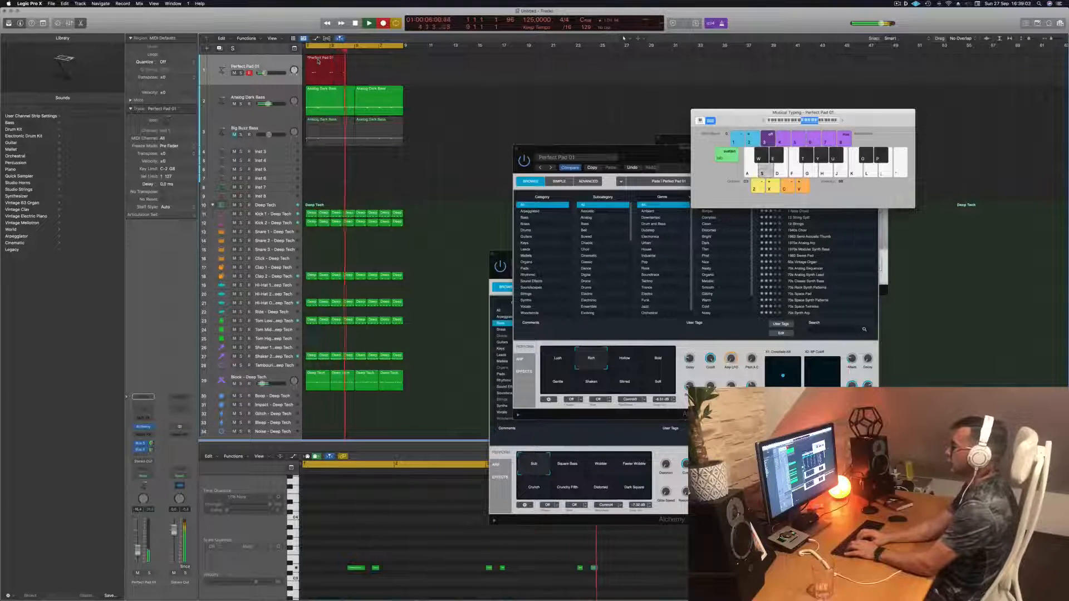
key("s")
key("d")
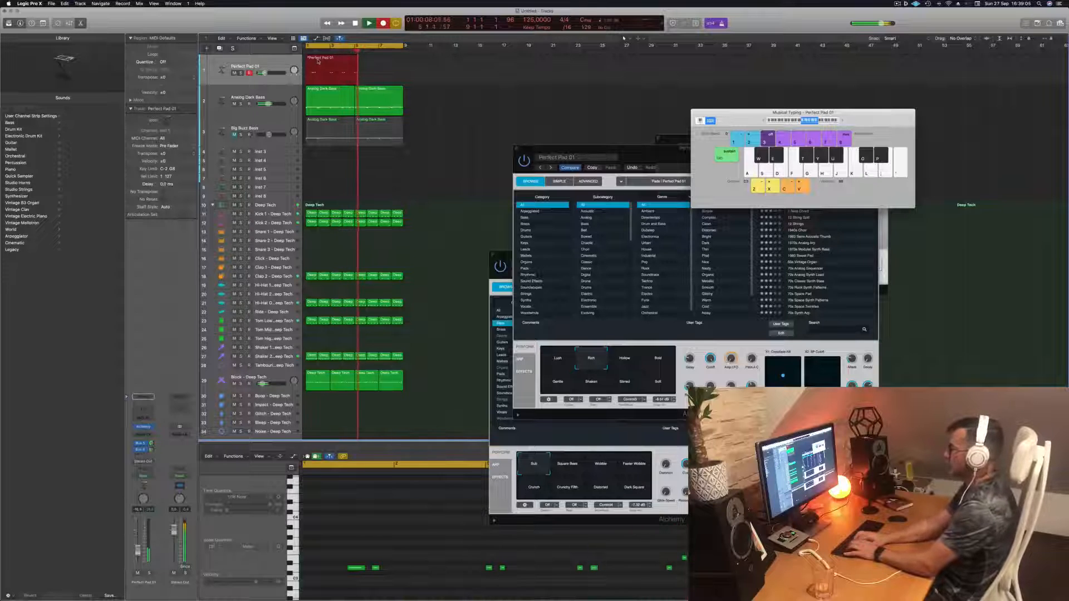
key("s")
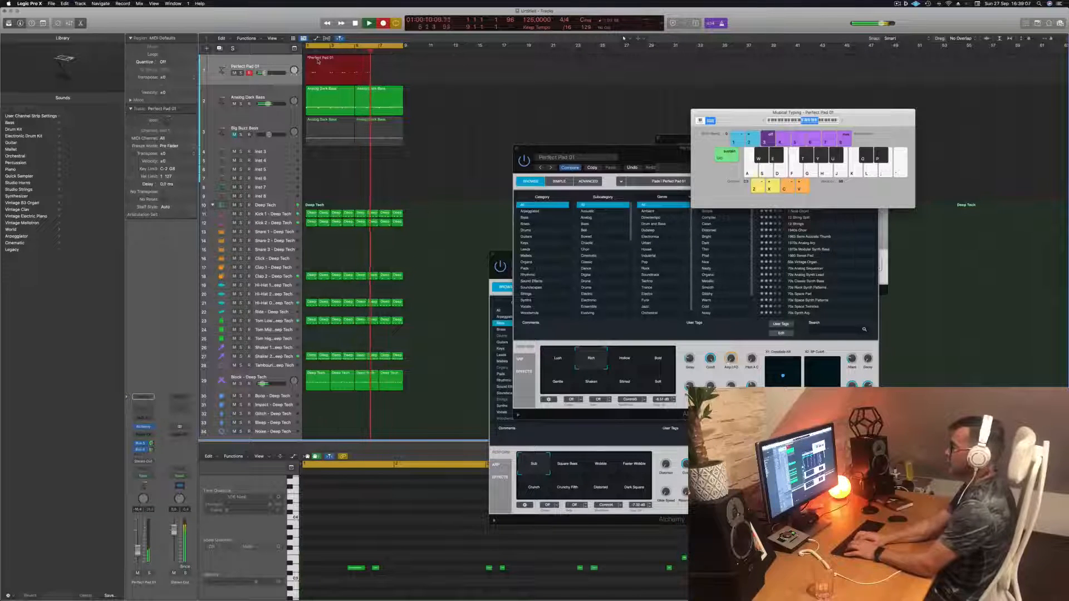
key("g")
key("f")
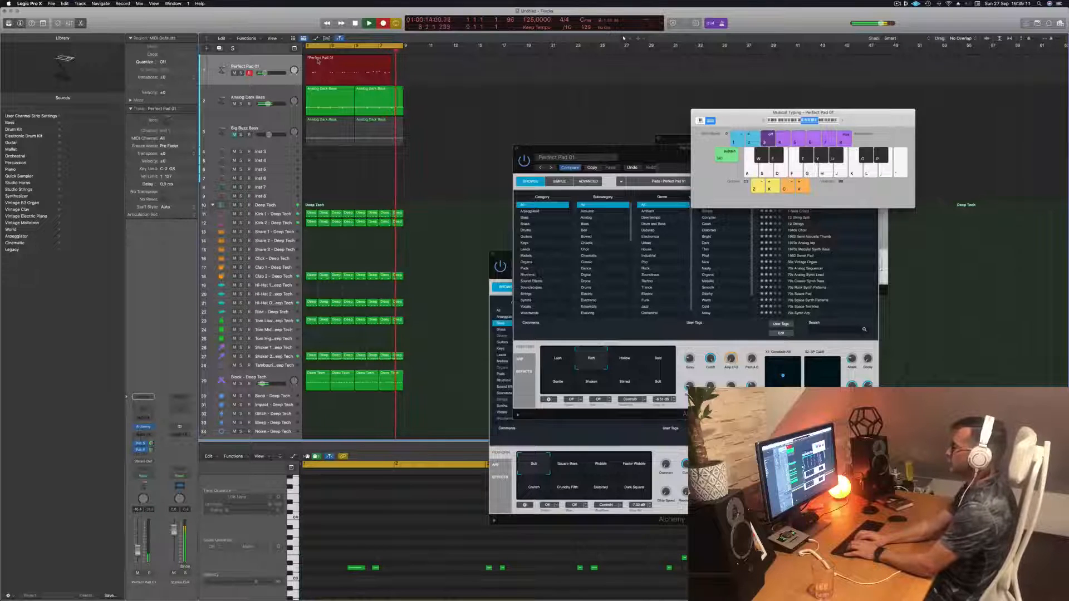
key("a")
key("space")
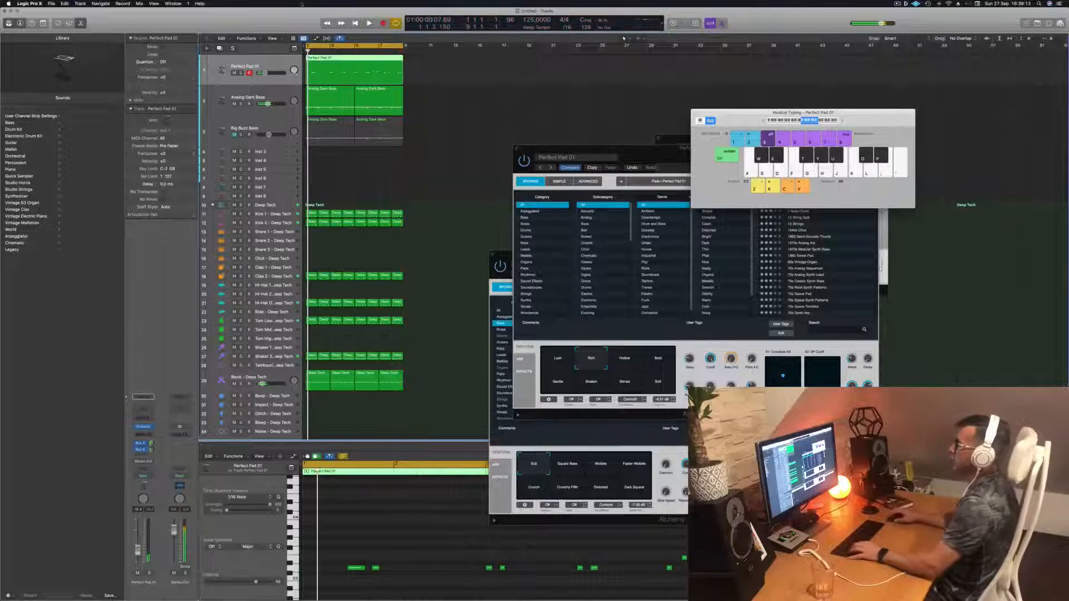
- Split the recorded pad region, splitting crossing notes, and shorten the remaining region to its opening notes
double_click(378, 62, "super")
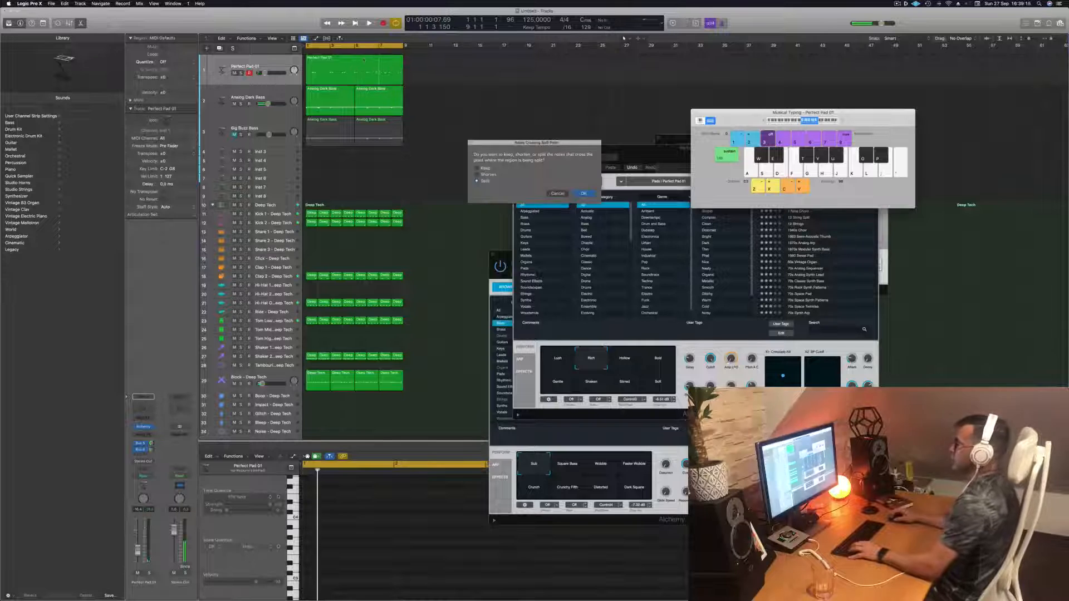
left_click(584, 194)
left_click(350, 67)
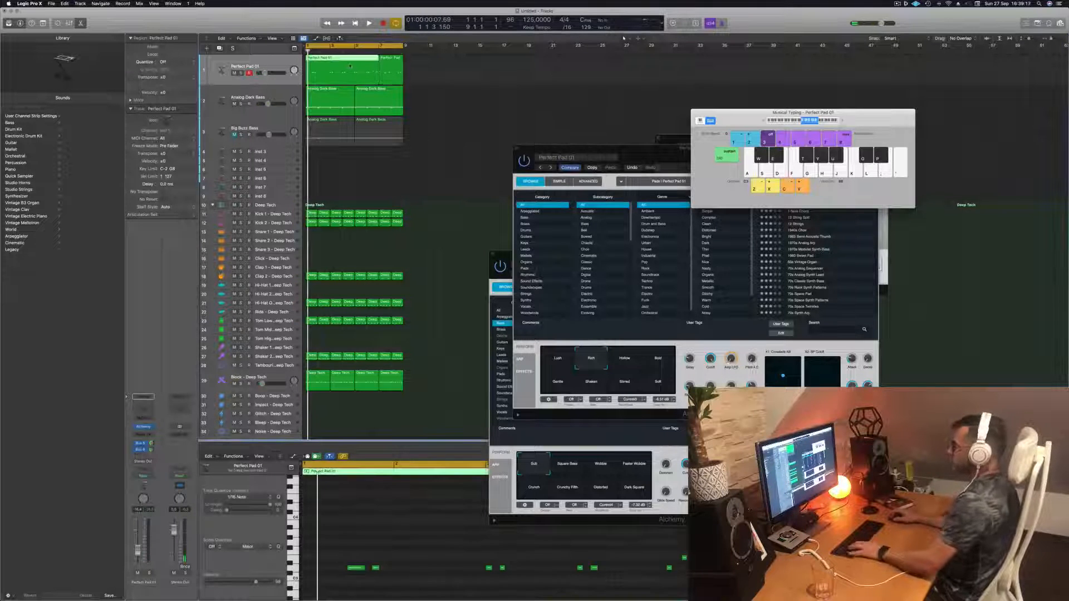
left_click_drag(350, 66, 319, 68)
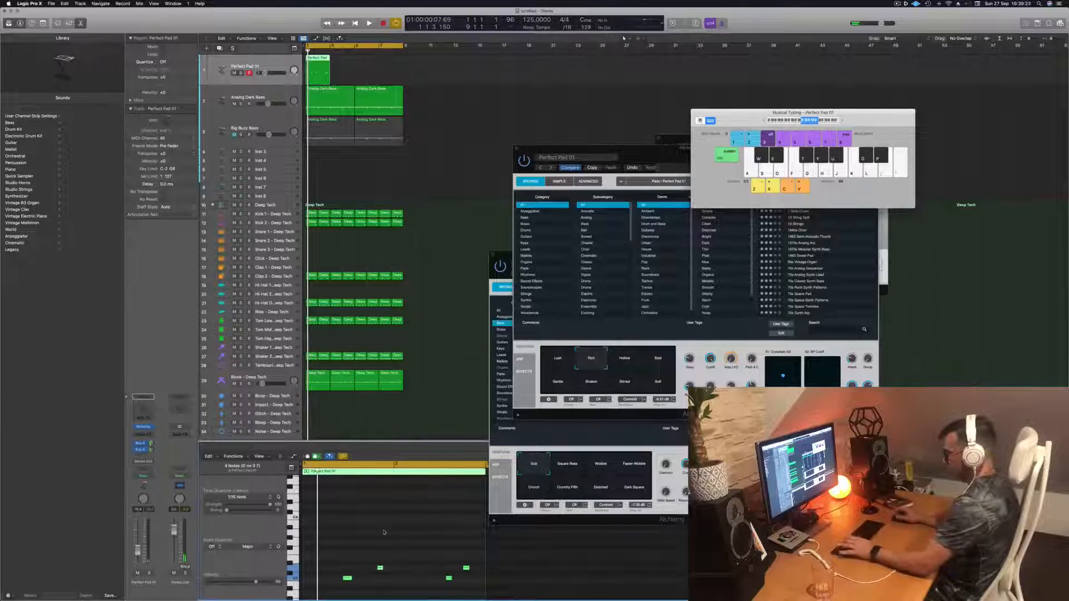
- Play back the shortened pad region and delete it
key("space")
scroll(375, 533, "left", 2)
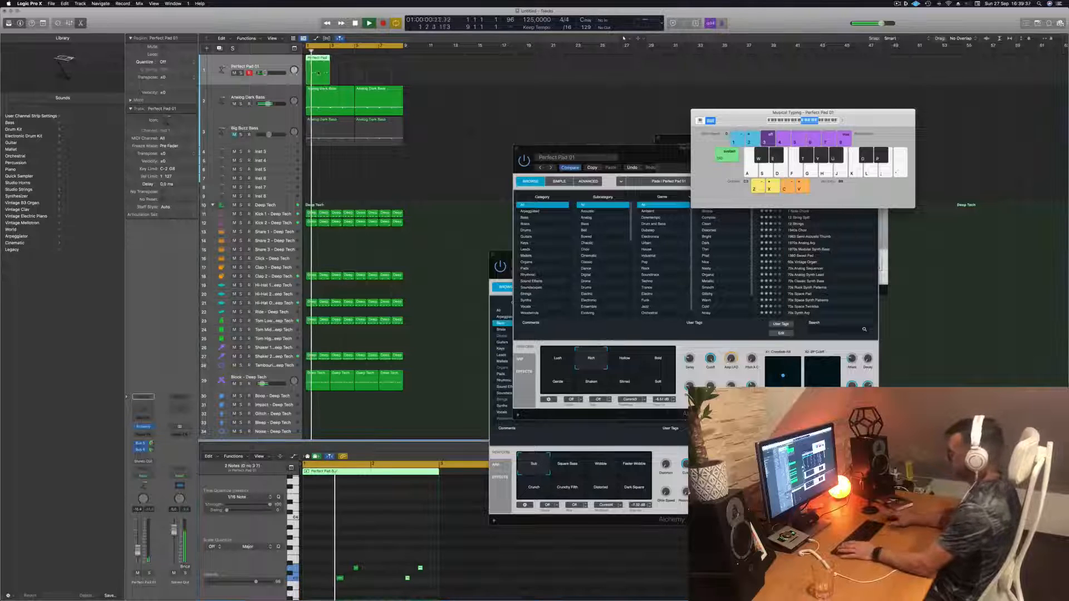
key("space")
key("Delete")
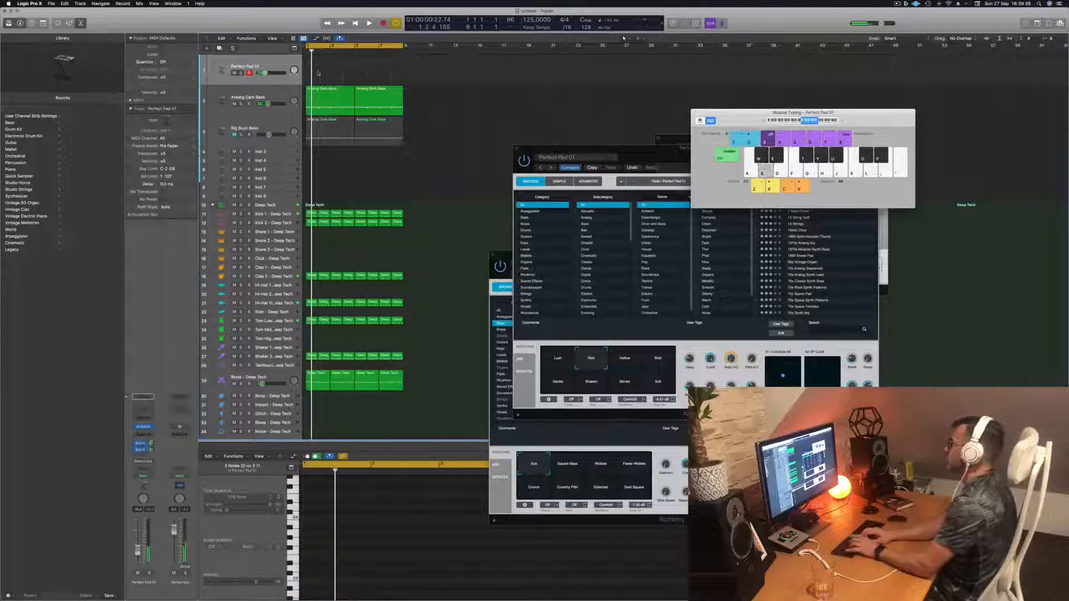
- Play a couple of pad notes and switch the Alchemy performance pad to Hollow
key("j")
key("k")
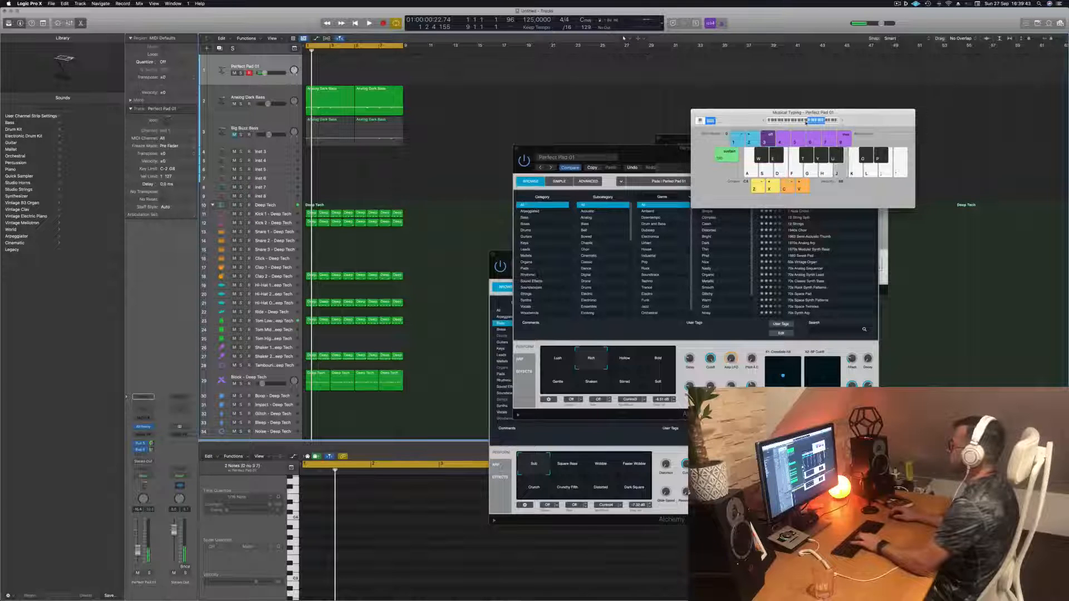
left_click(624, 359)
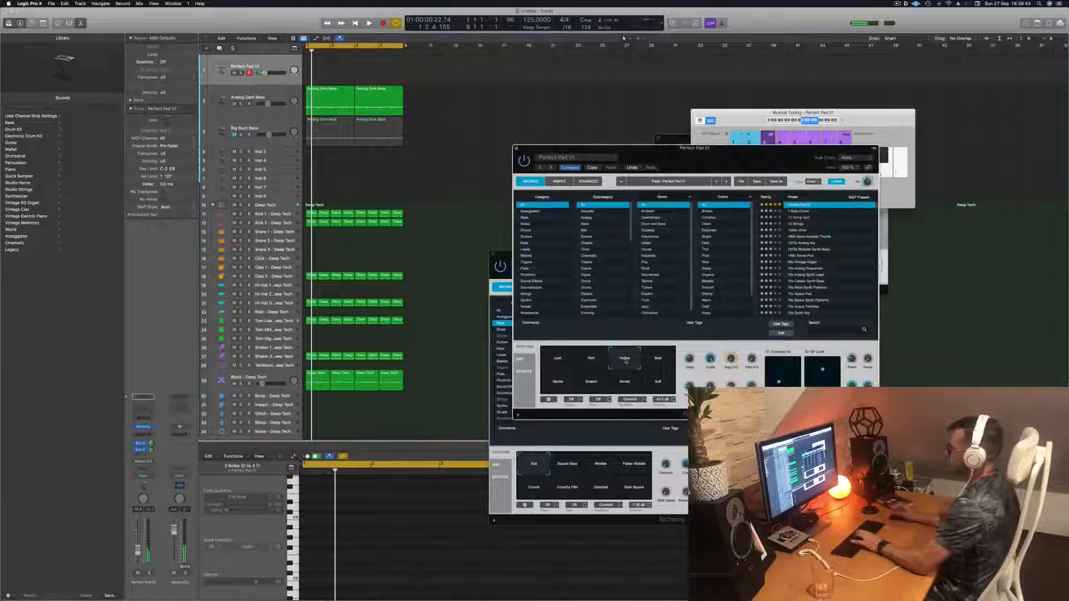
- Switch the Alchemy performance pad on Perfect Pad 01 from Hollow to Bold and then to Lush
left_click(657, 359)
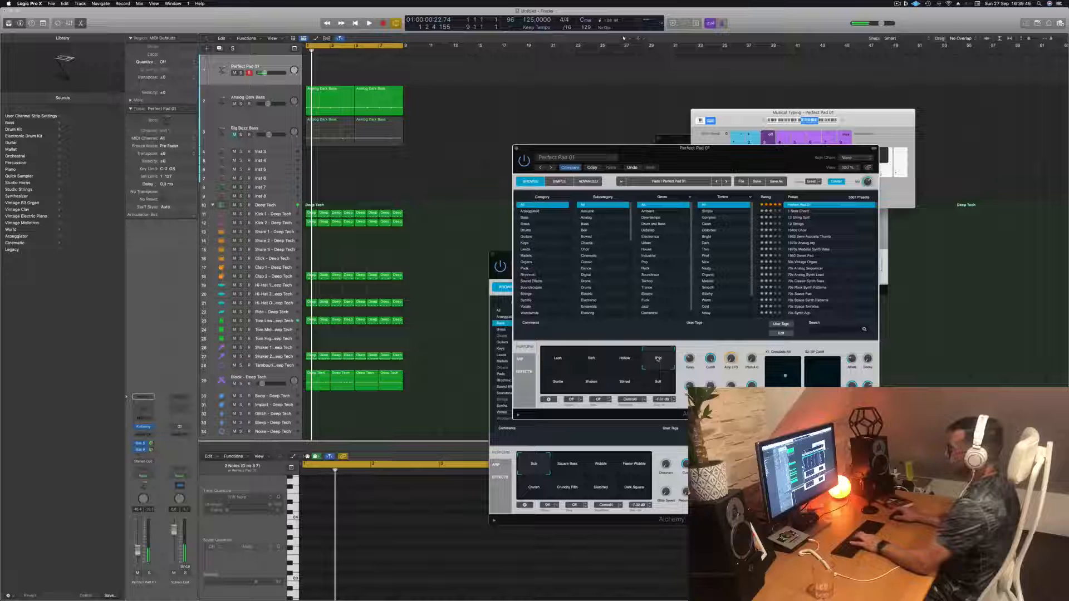
left_click(554, 361)
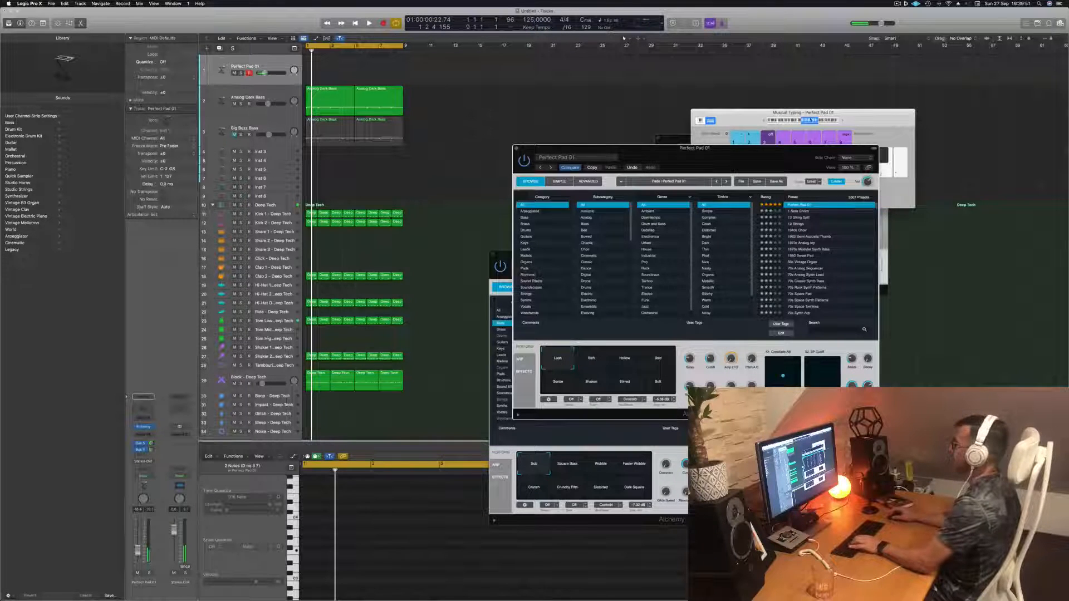
- Record a new take of three pad notes on Perfect Pad 01 using Musical Typing
left_click_drag(810, 120, 867, 114)
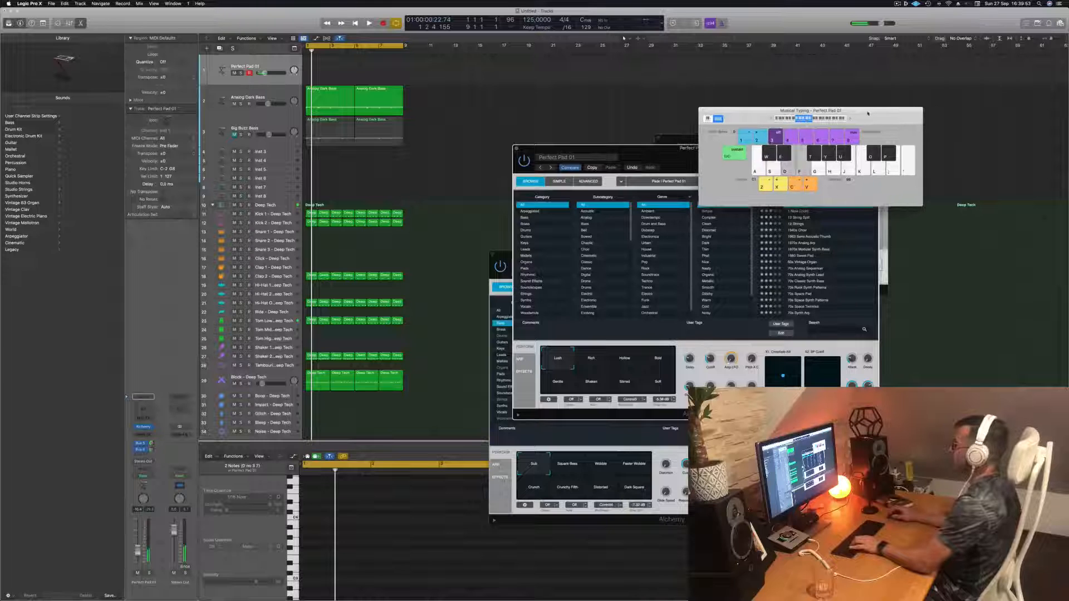
left_click_drag(649, 149, 792, 185)
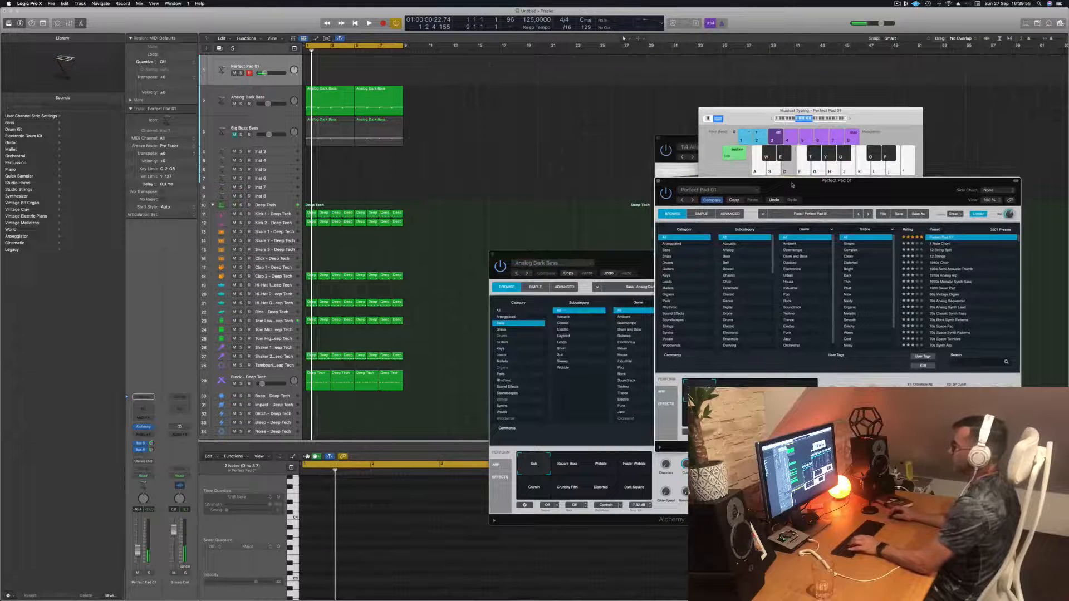
key("space")
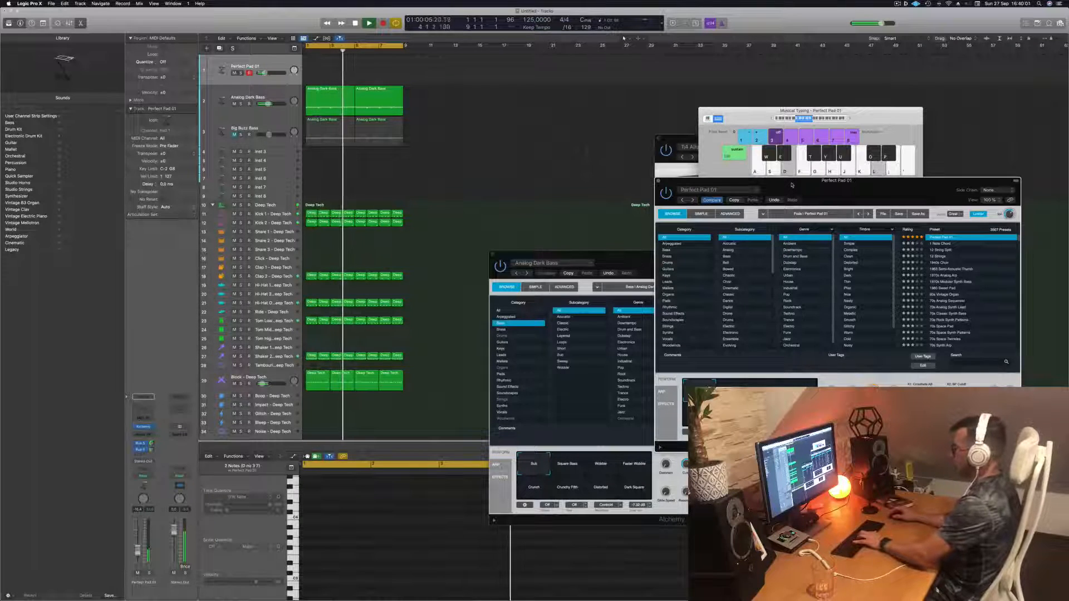
key("s")
left_click(848, 119)
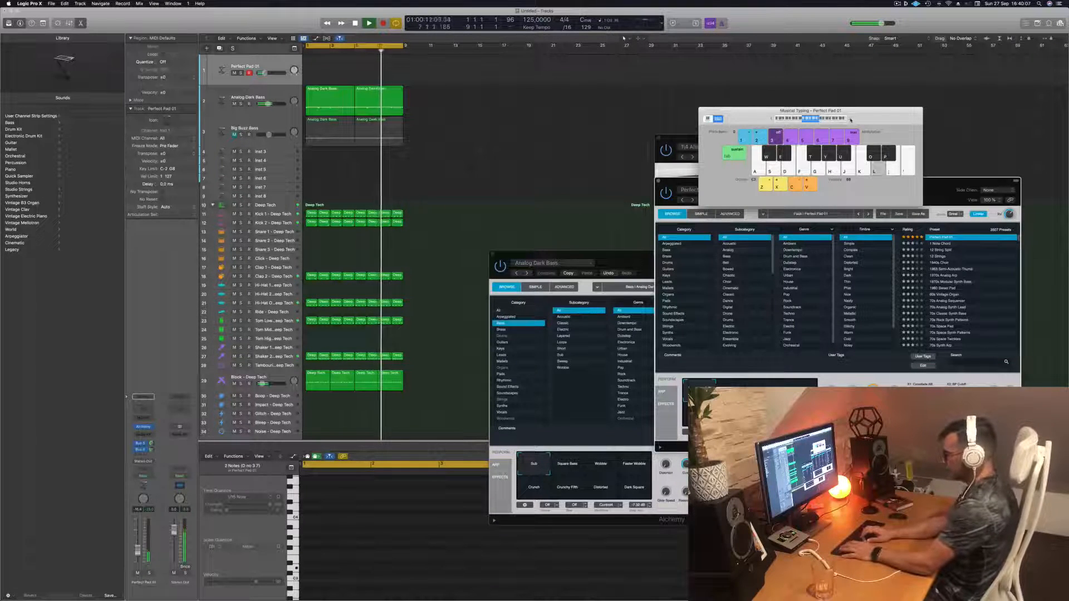
key("r")
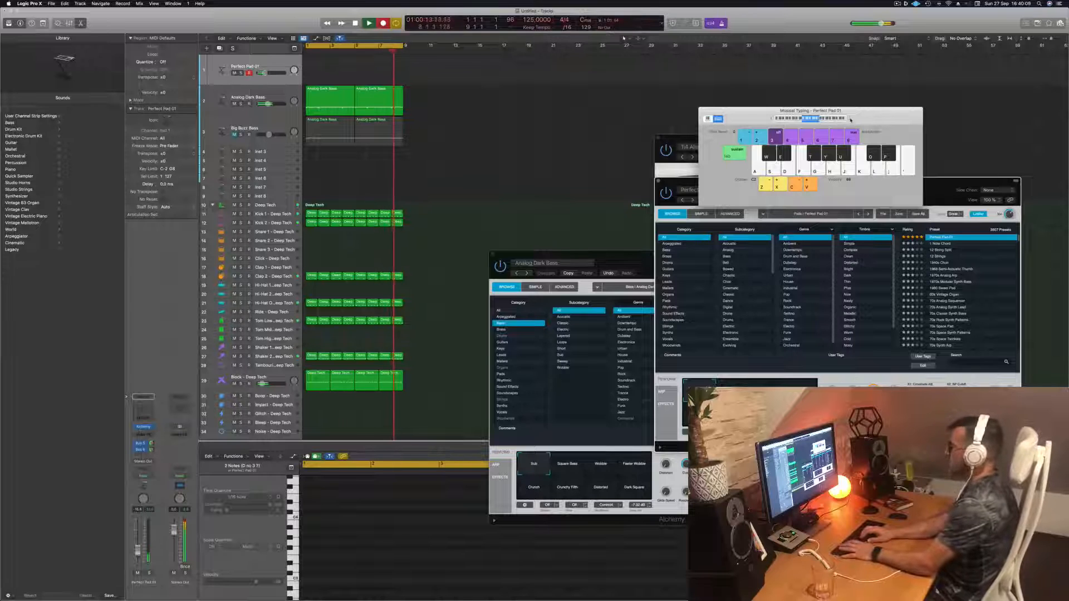
key("l")
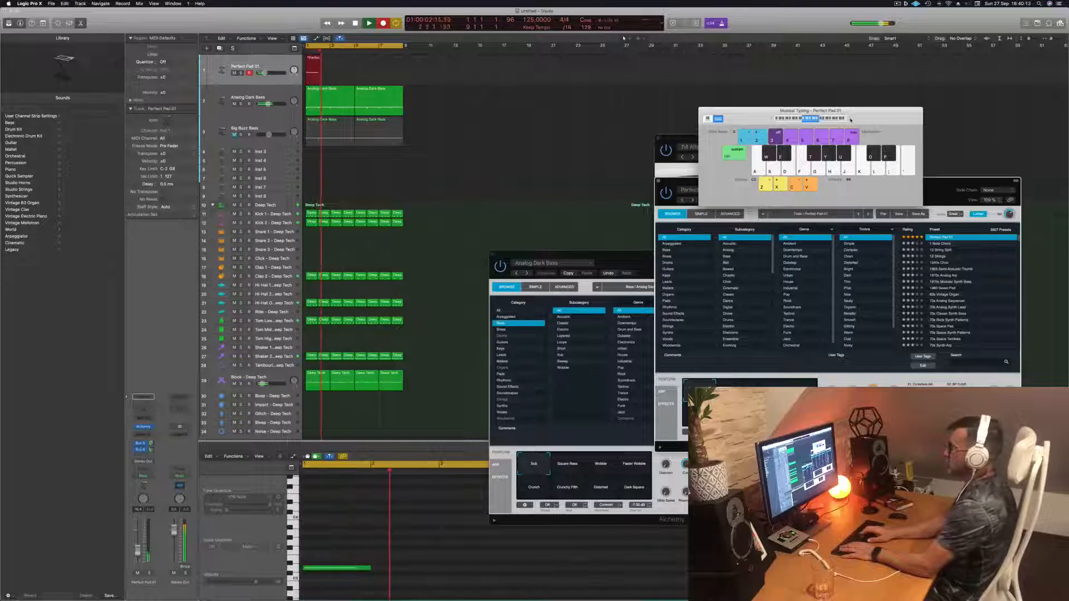
key("l")
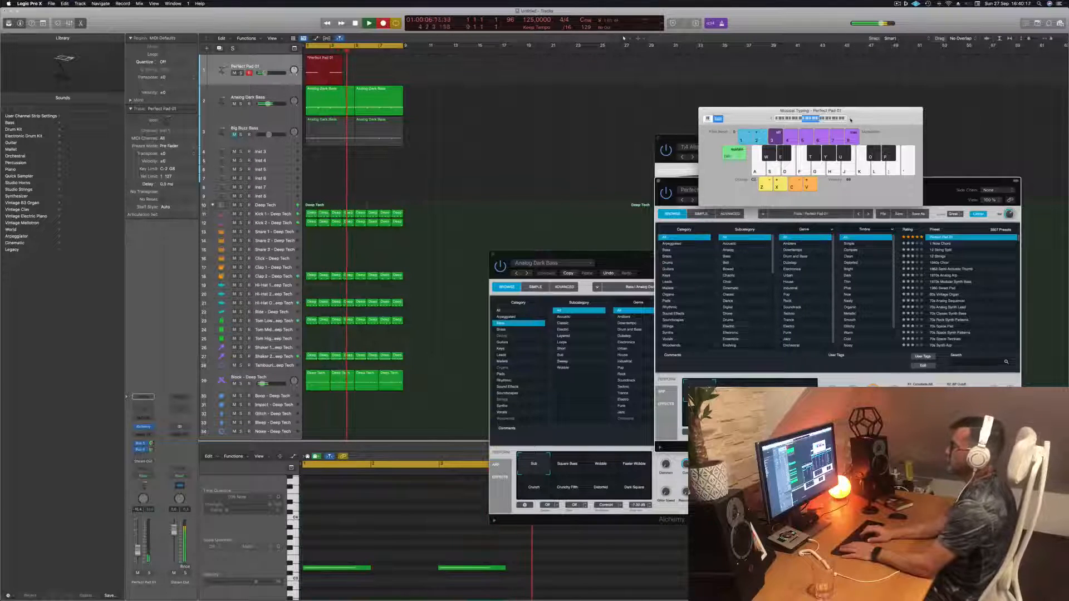
key("l")
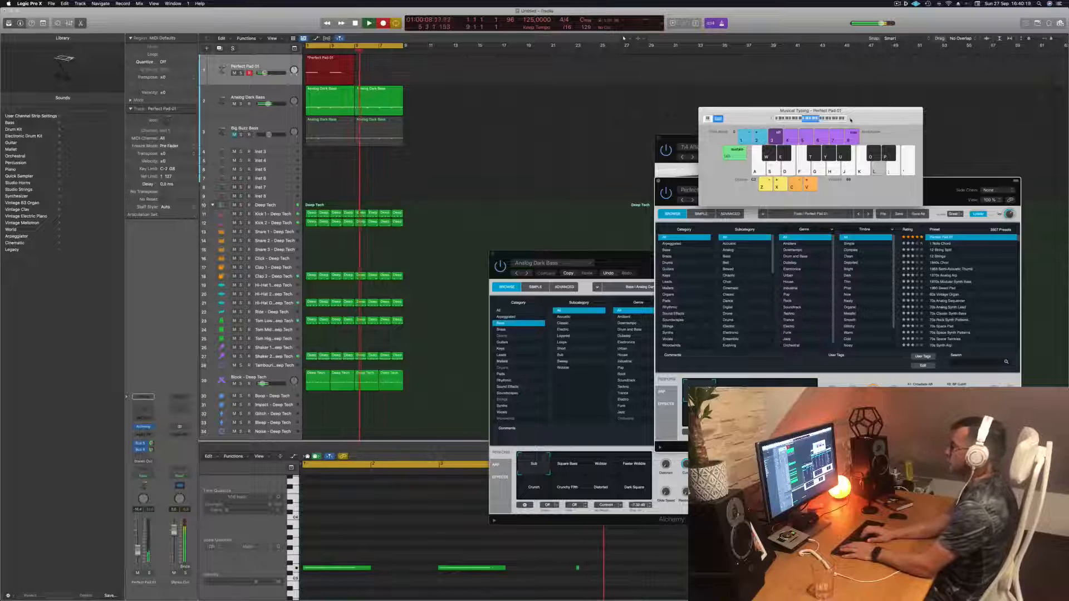
key("space")
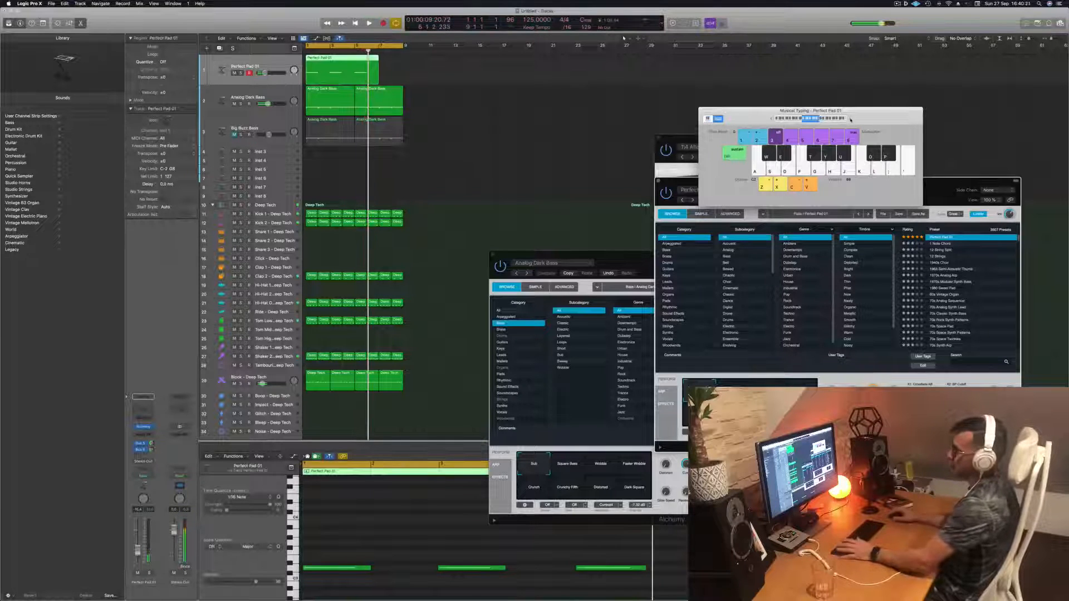
- Select all recorded pad notes and play the take back from the start
key("super+a")
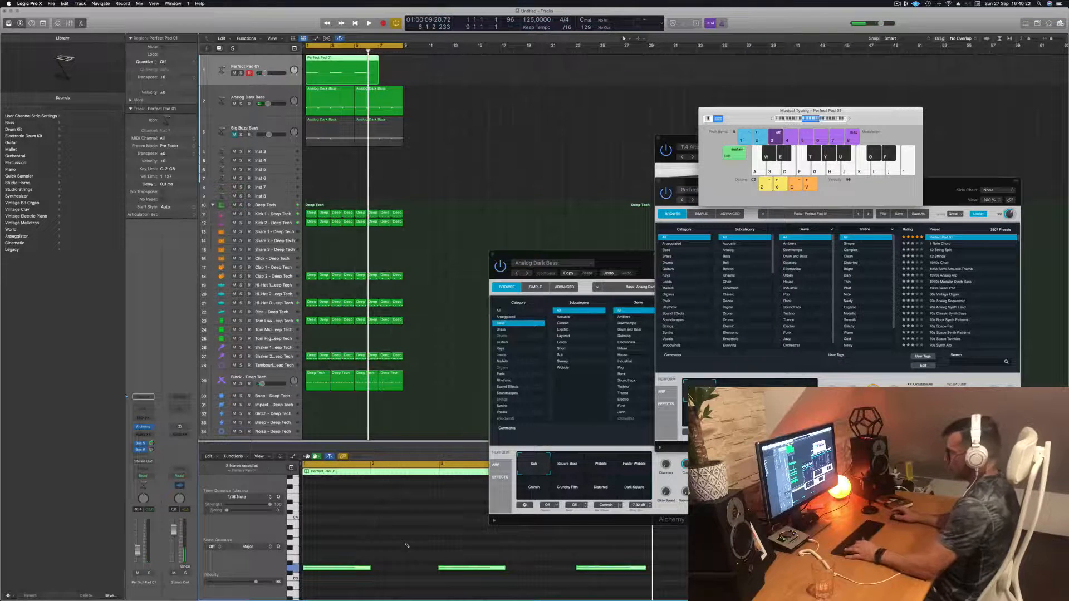
key("Return")
key("space")
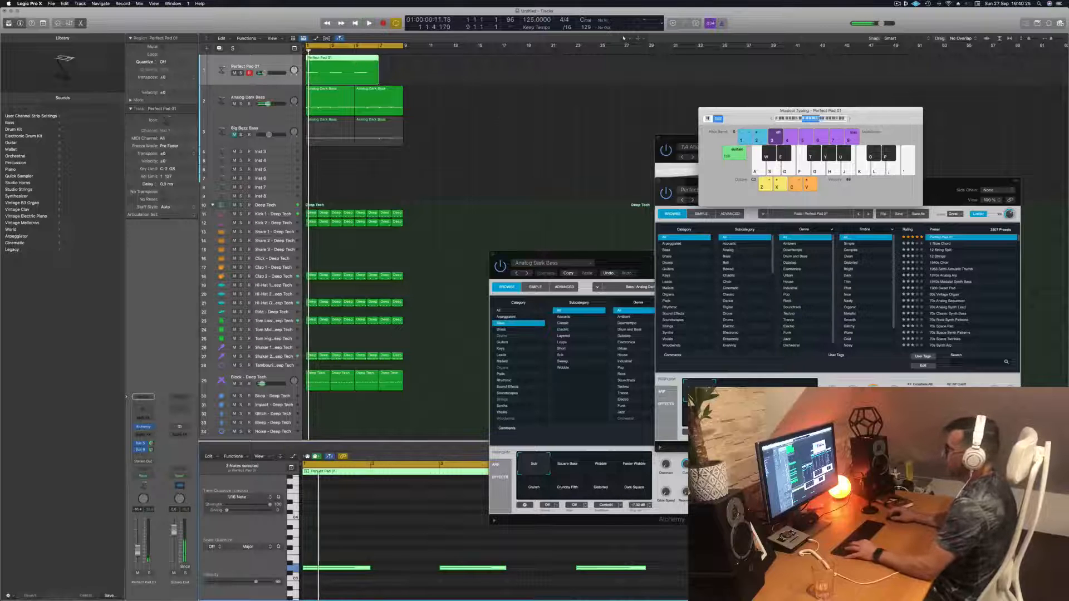
- Delete the trailing pad region and copy the first pad region into bar 2
double_click(355, 62, "super")
key("Delete")
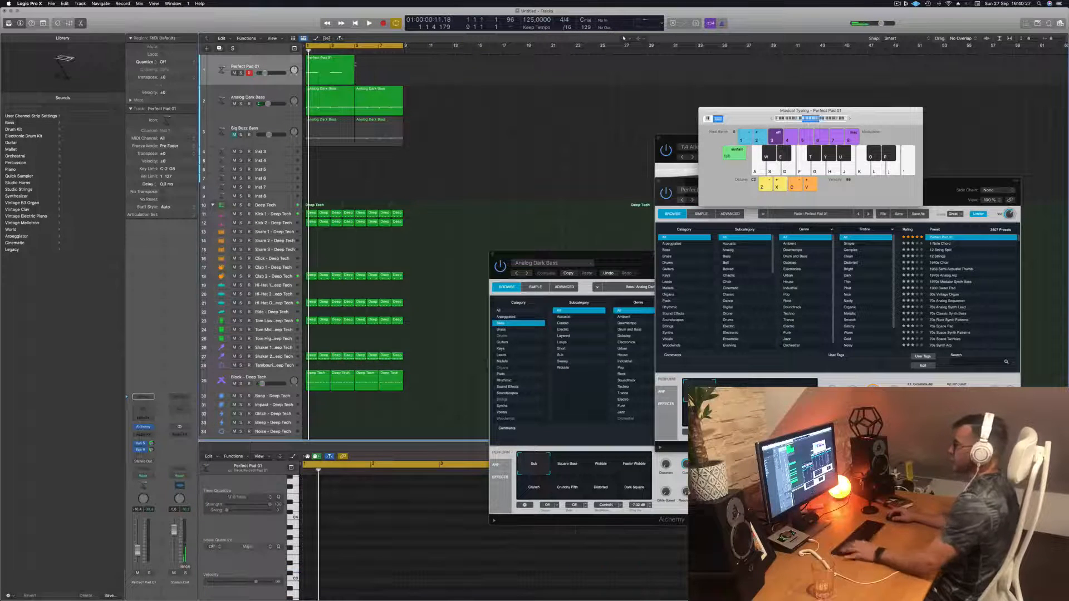
left_click(319, 64)
left_click_drag(319, 64, 368, 65, "alt")
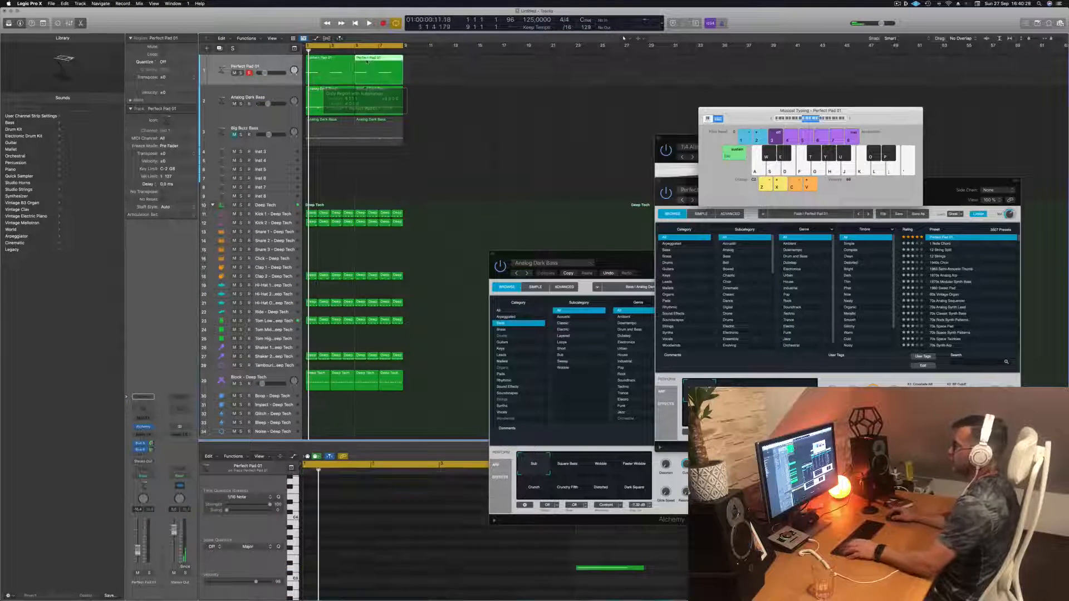
- Play back the two pad regions together with the arrangement
key("space")
left_click(258, 66)
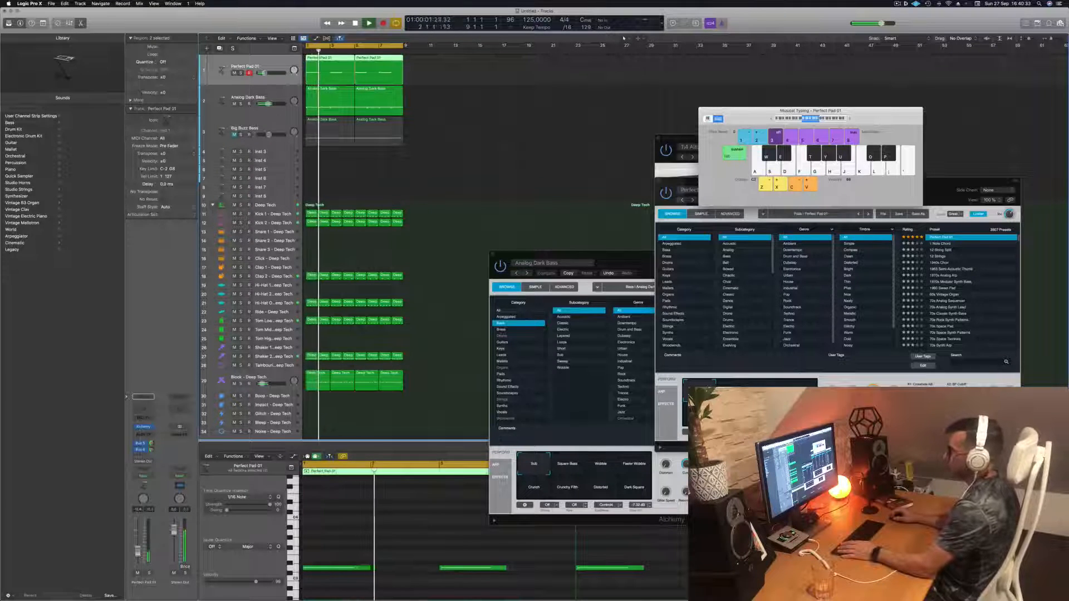
left_click(468, 224)
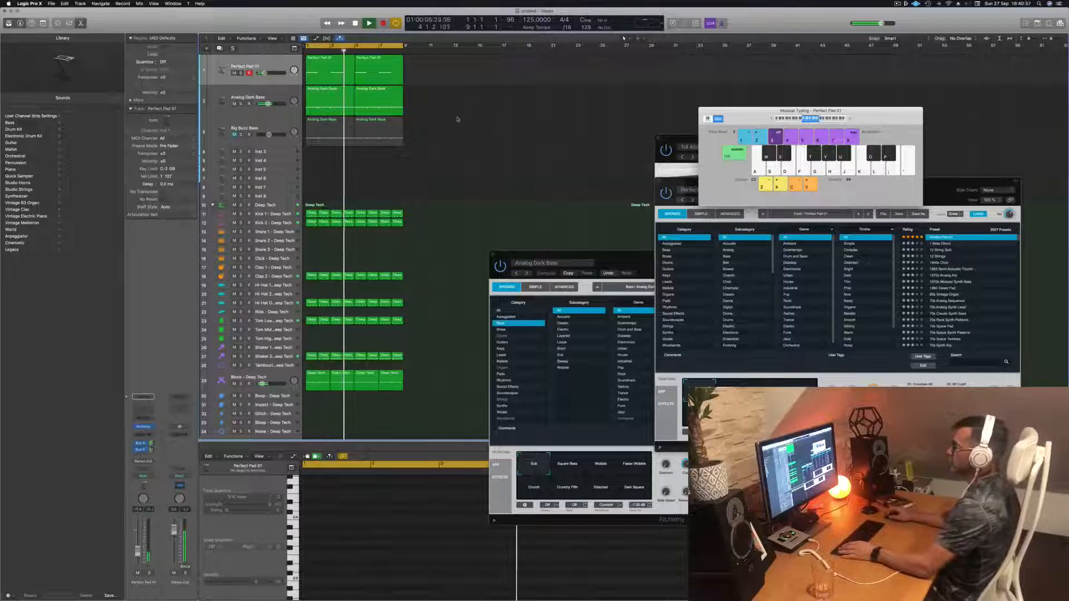
left_click(281, 67)
key("space")
key("space")
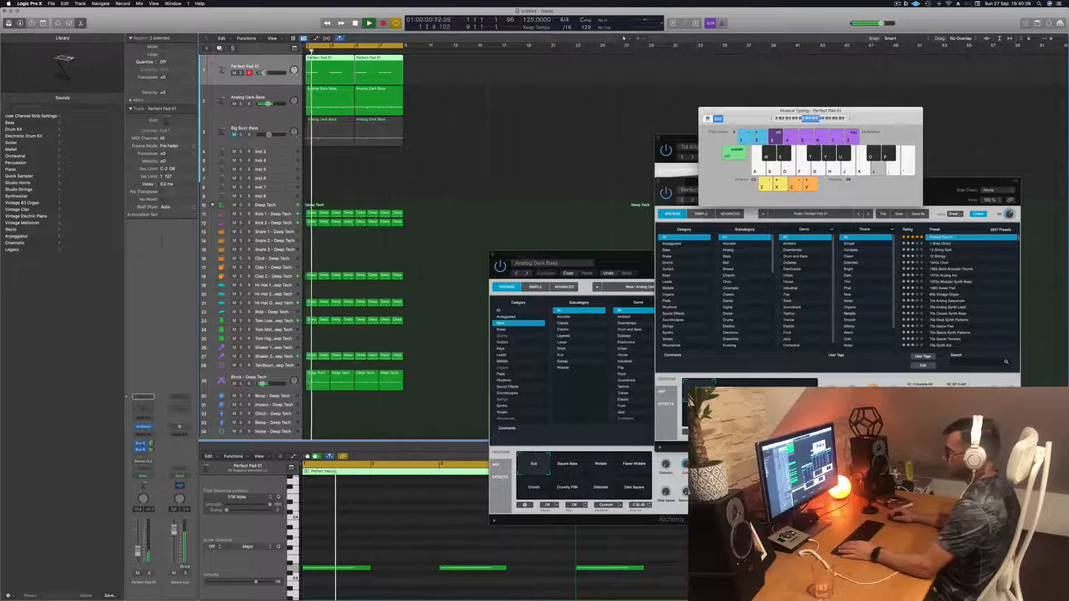
- Audition several Alchemy performance pads during playback, ending on Lush
left_click_drag(967, 185, 855, 118)
left_click(621, 327)
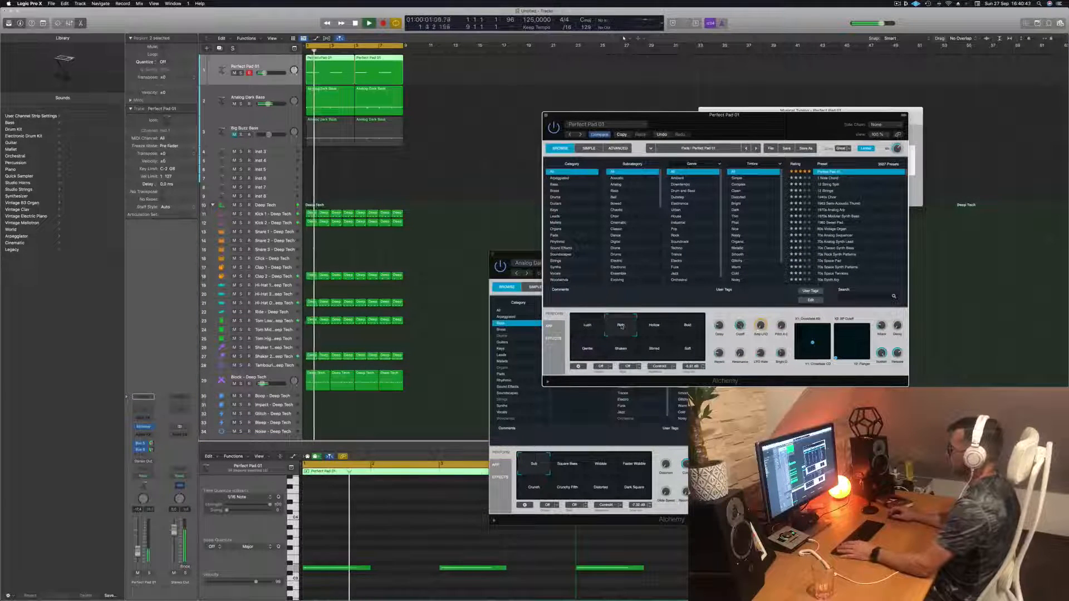
left_click(654, 327)
left_click(684, 327)
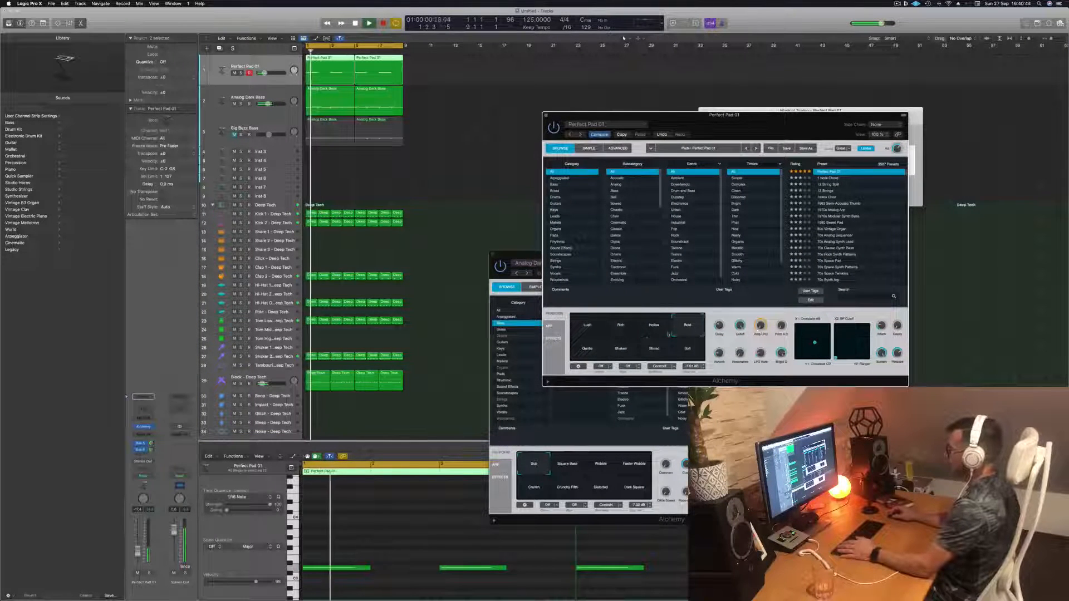
left_click(585, 352)
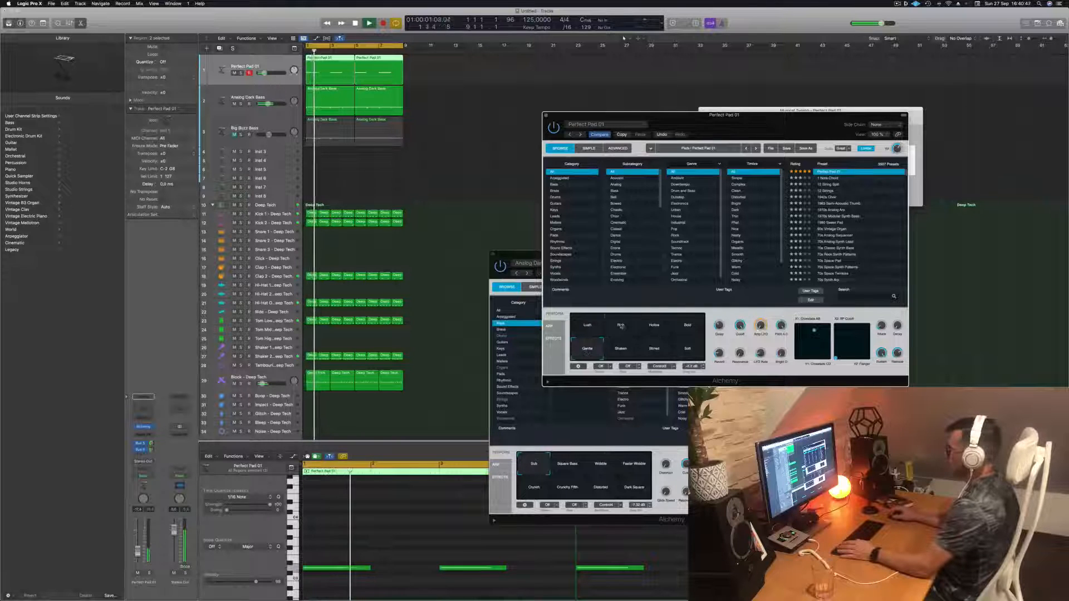
left_click(621, 327)
left_click(577, 329)
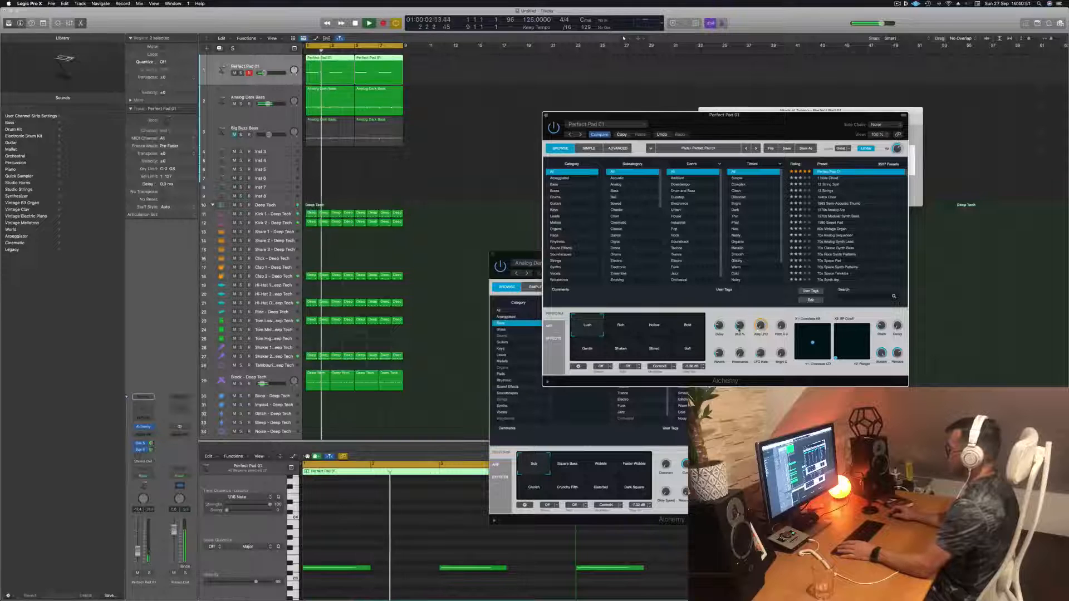
- Close Alchemy and copy the Analog Dark Bass region onto the empty Inst 3 track
left_click(546, 115)
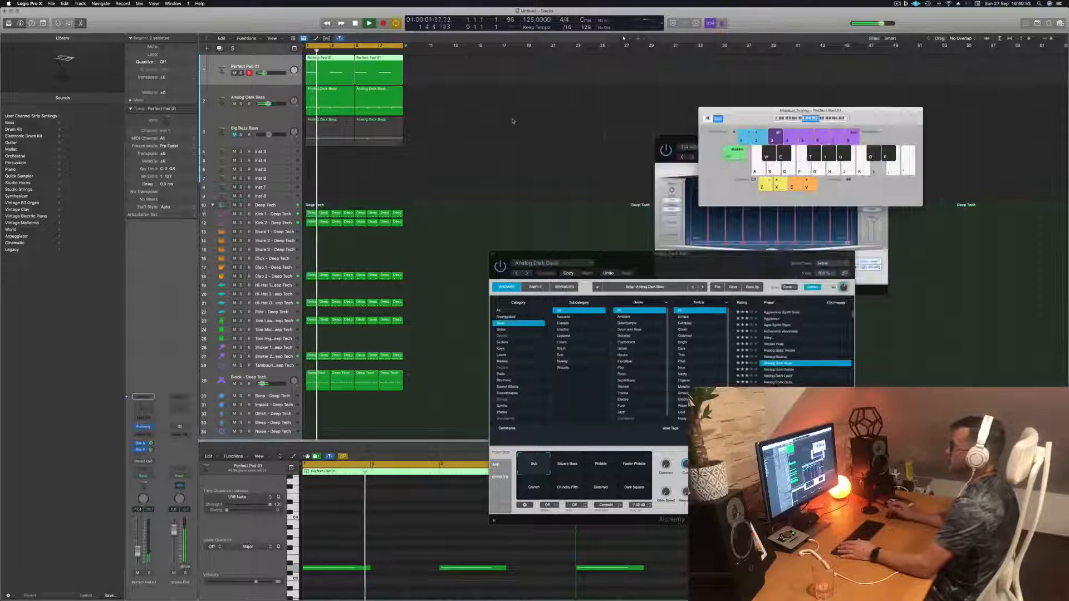
scroll(390, 150, "down", 1)
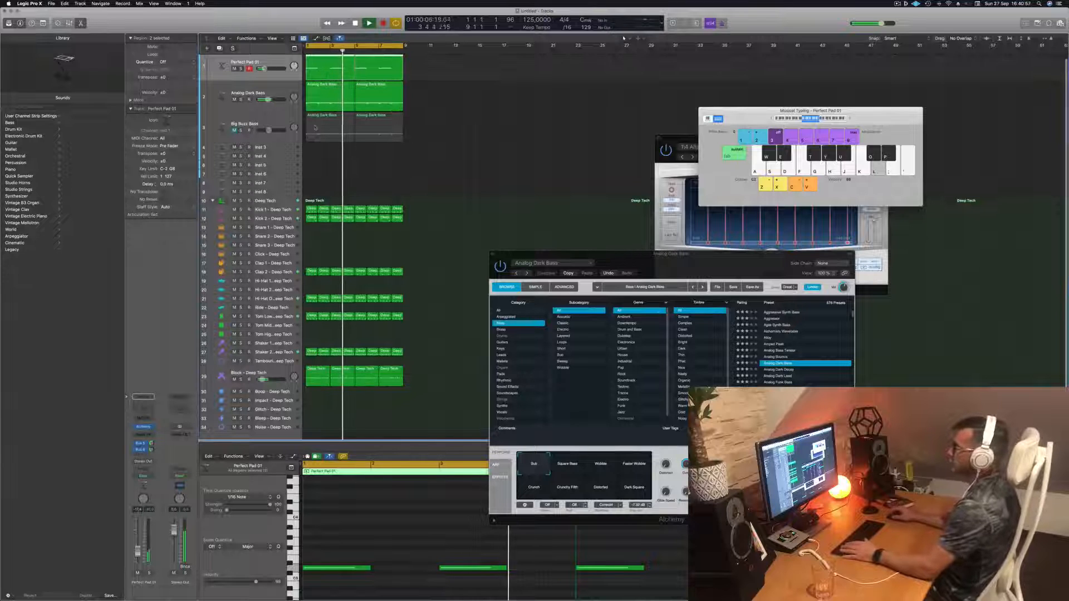
left_click(323, 91)
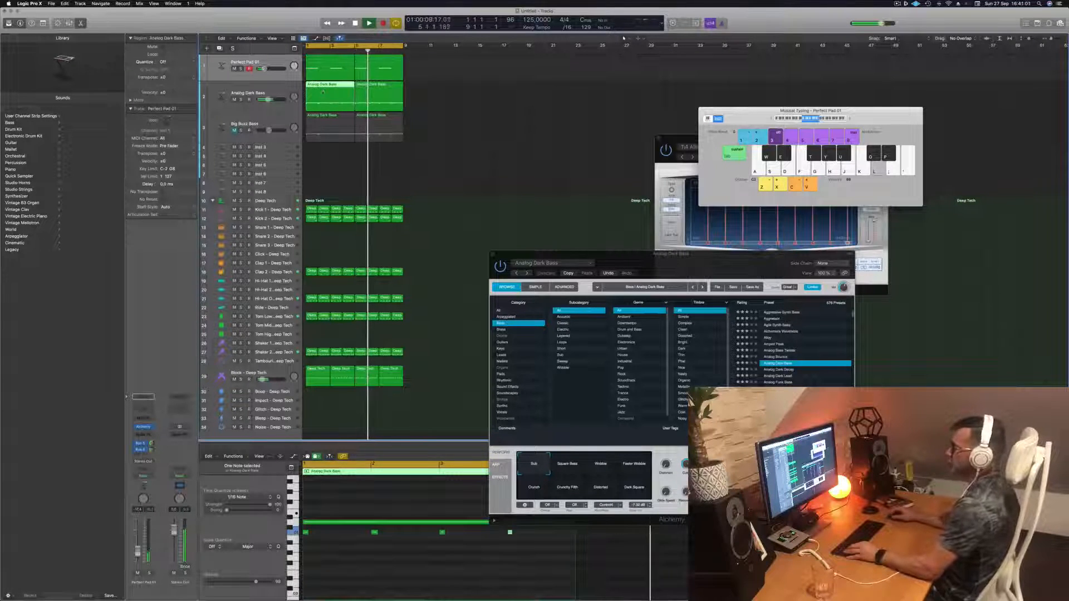
left_click_drag(322, 91, 323, 149)
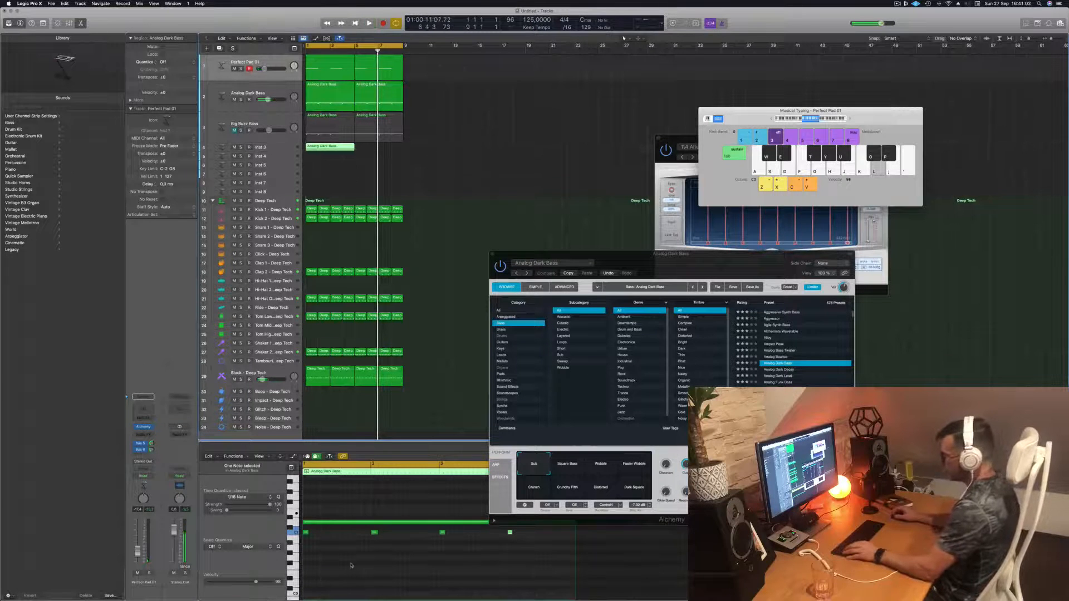
key("space")
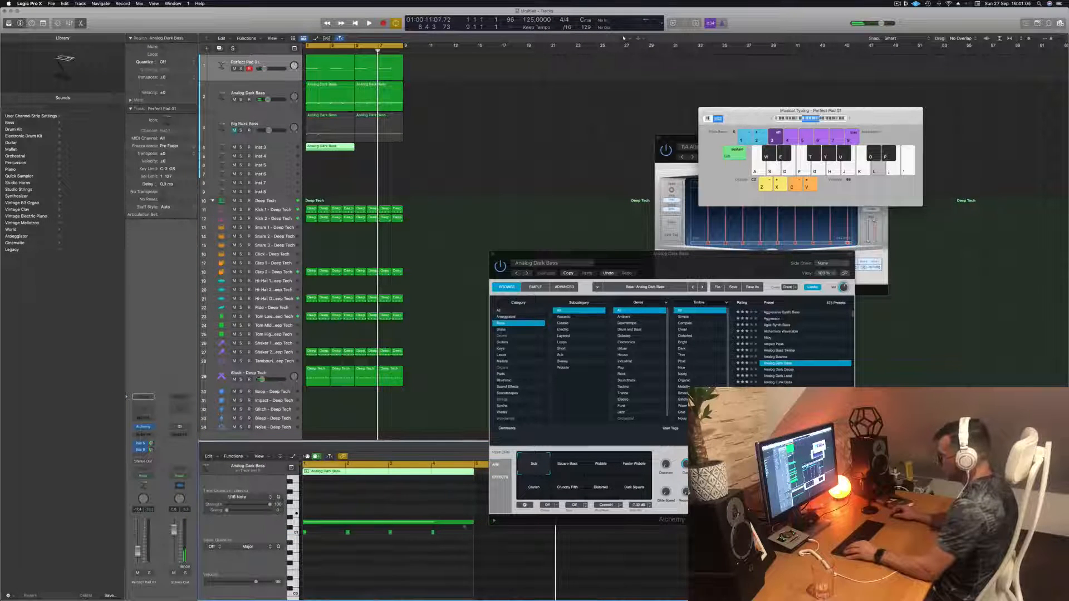
- Edit the copied bass region's notes in the piano roll, keeping only its first two notes
left_click_drag(472, 521, 466, 550)
key("super+Right")
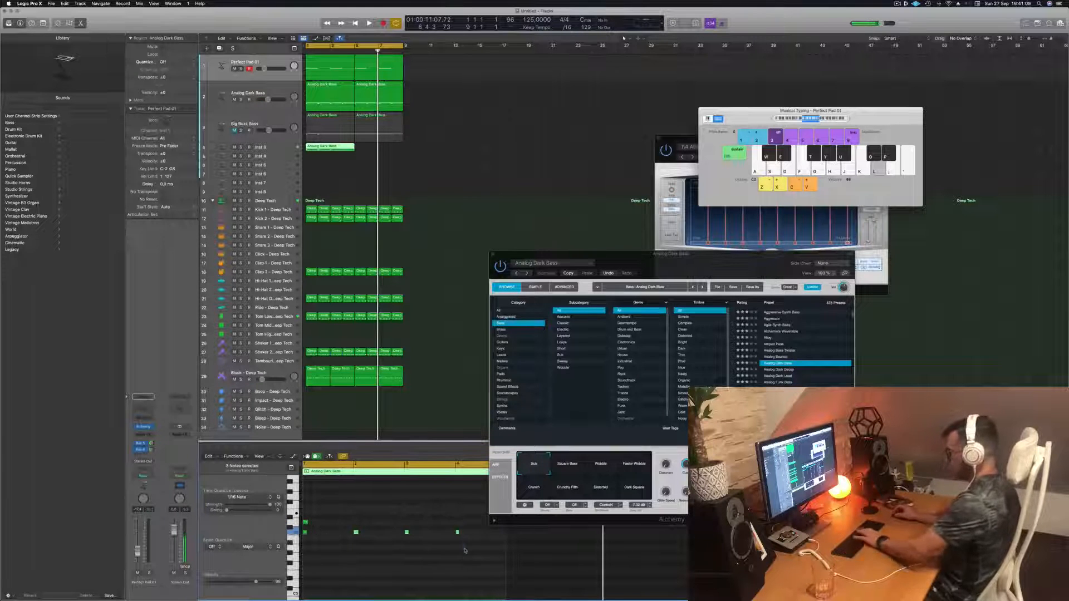
left_click_drag(359, 521, 299, 551)
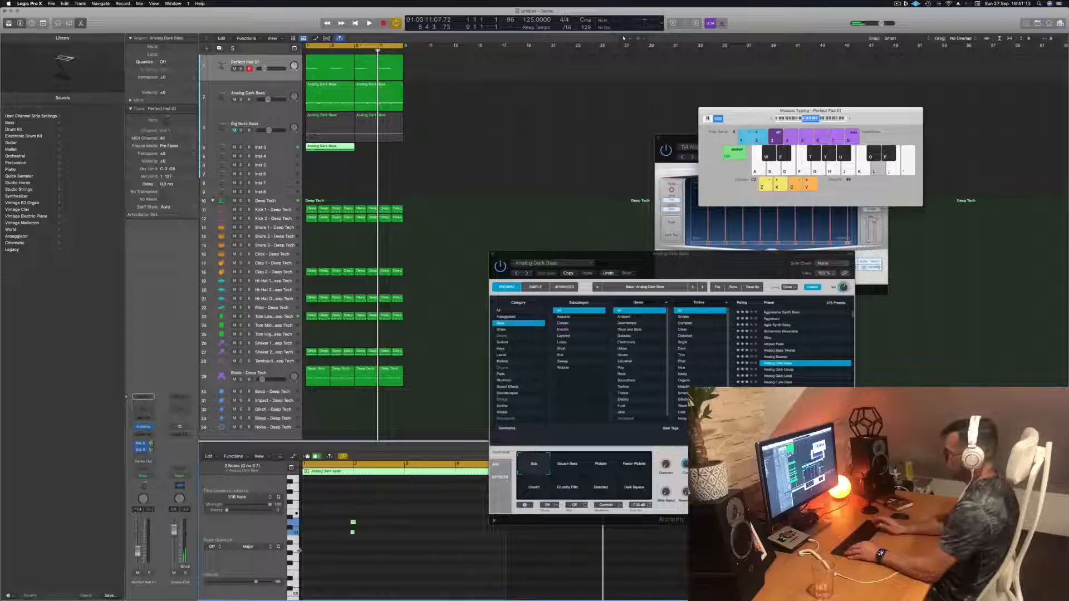
key("Return")
key("space")
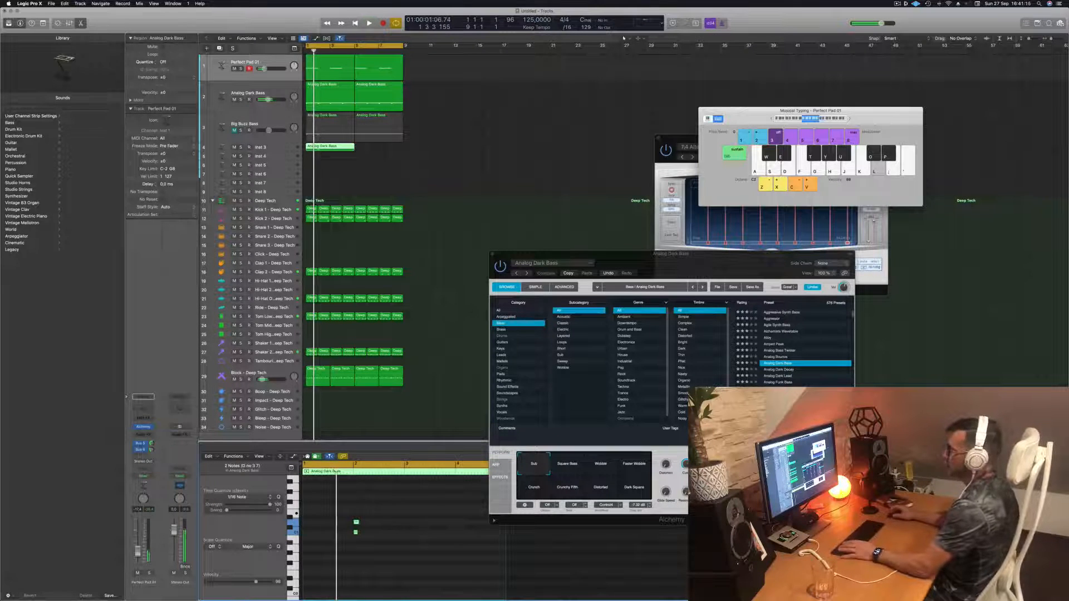
- Select the Inst 3 track and delete the trailing part of its bass region
left_click(282, 148)
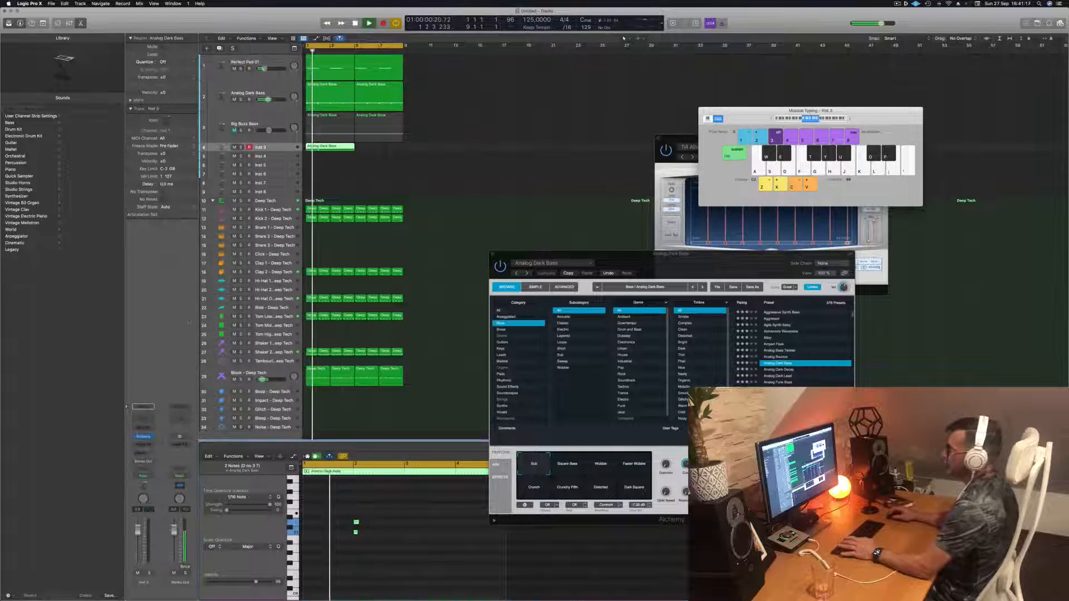
key("space")
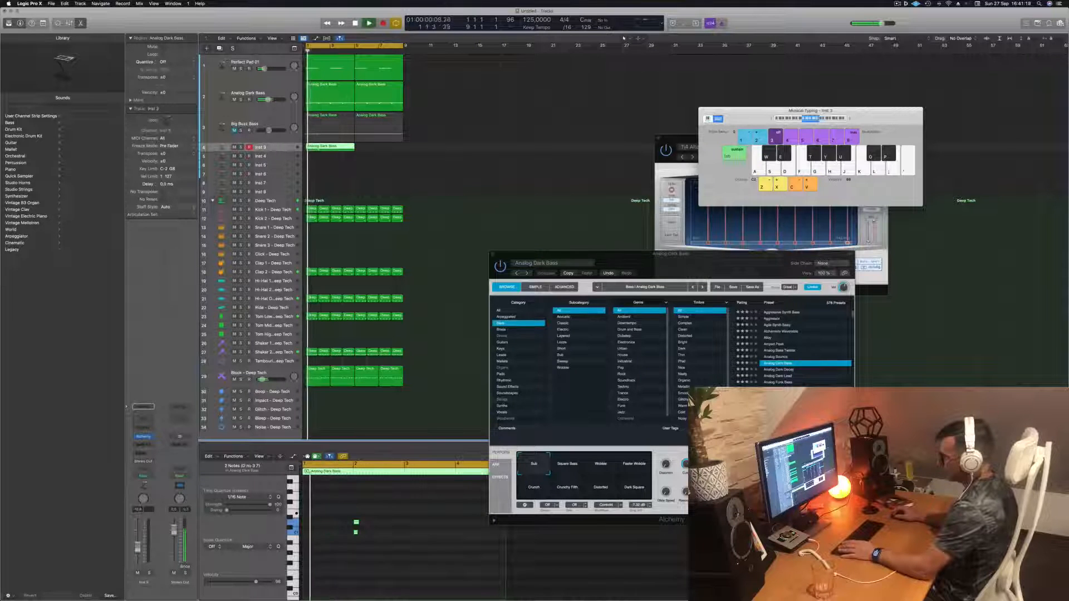
double_click(330, 148, "super")
key("Delete")
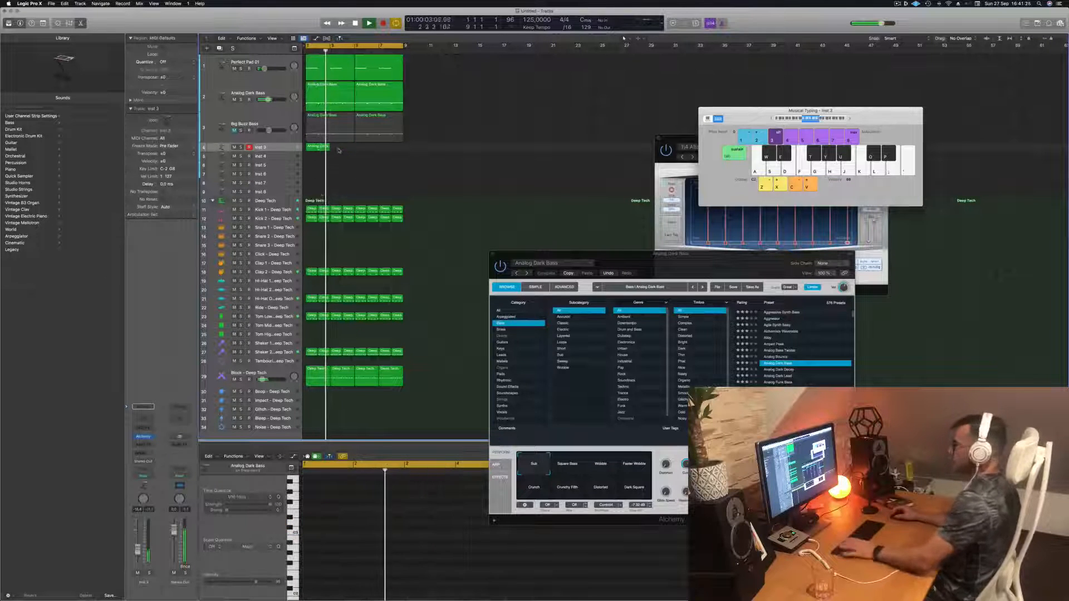
- Repeat the short bass region four times across bars 1 and 2 on Inst 3
left_click_drag(319, 148, 369, 152)
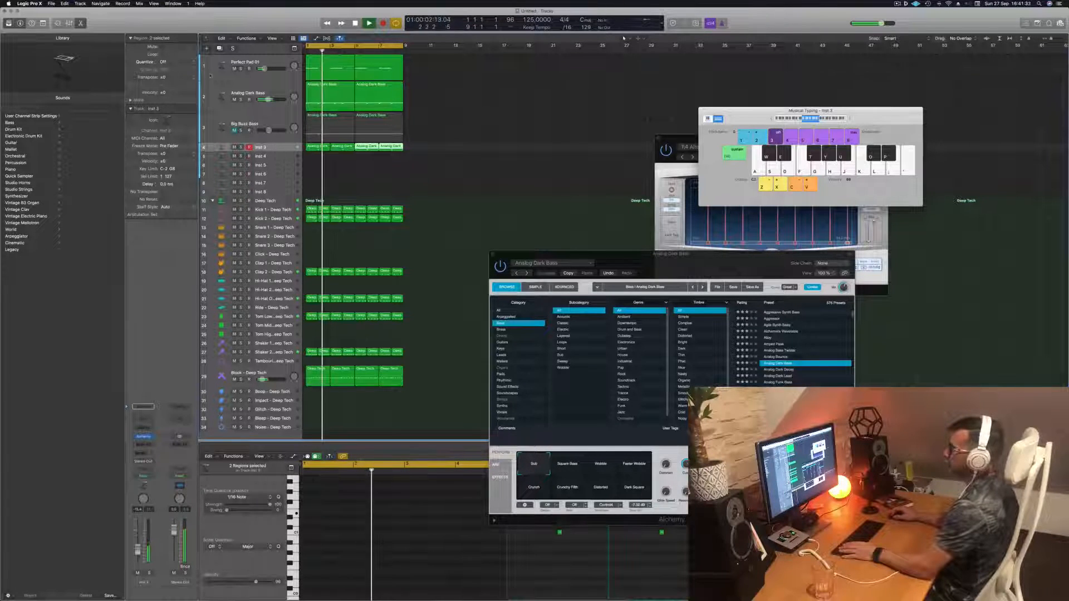
key("ctrl+alt+super+t")
key("ctrl+z")
key("Return")
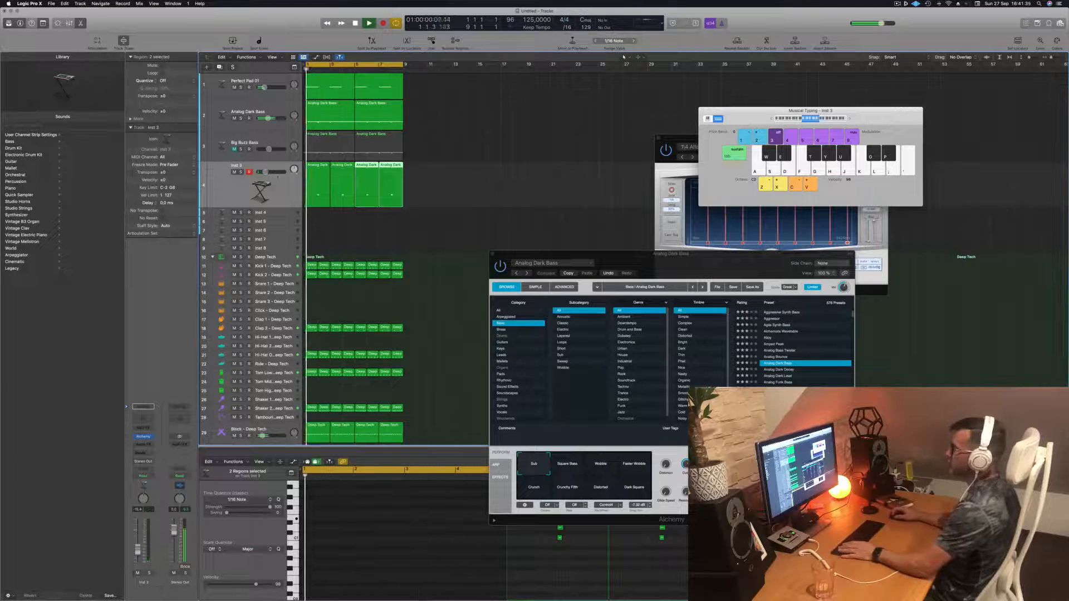
- Open a new Alchemy instrument on the Inst 3 track and move its window aside
left_click(143, 437)
left_click_drag(538, 95, 675, 98)
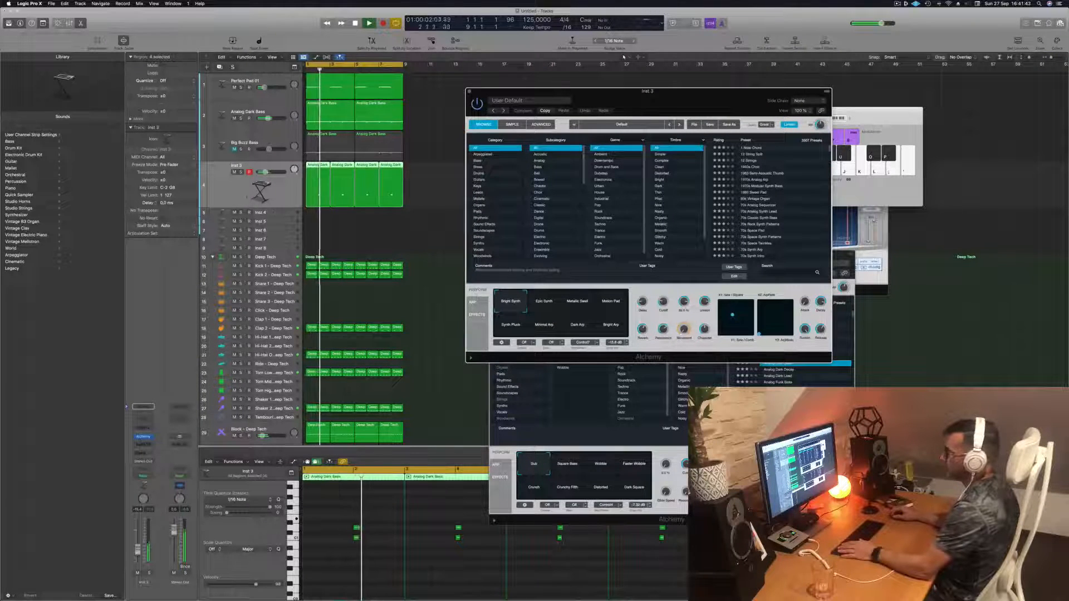
left_click(234, 193)
key("Return")
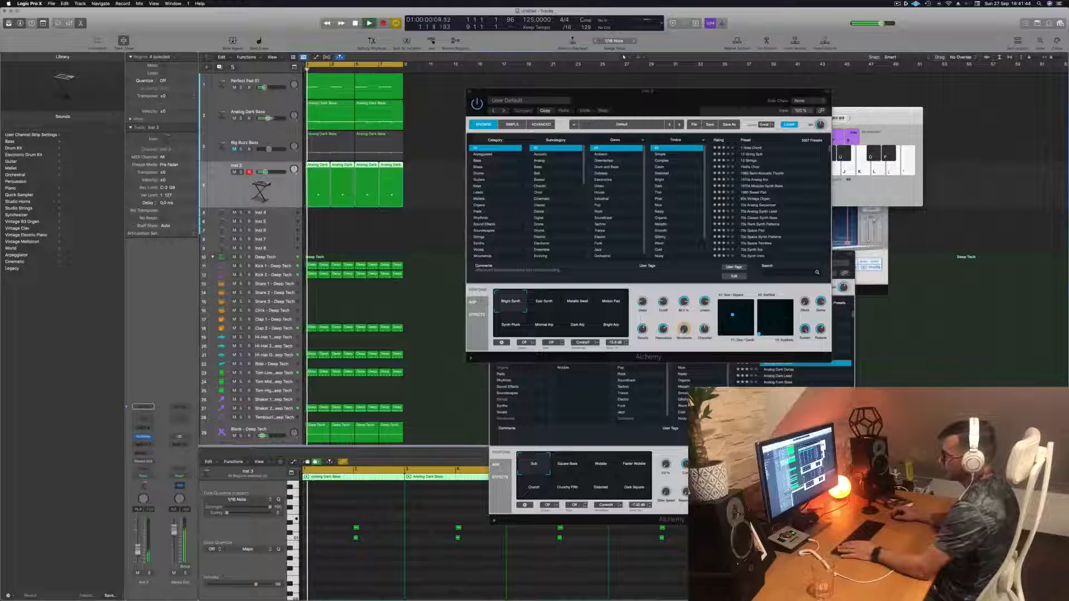
- Add bus sends on Inst 3's channel strip, routing it to the existing effect buses
left_click(144, 436)
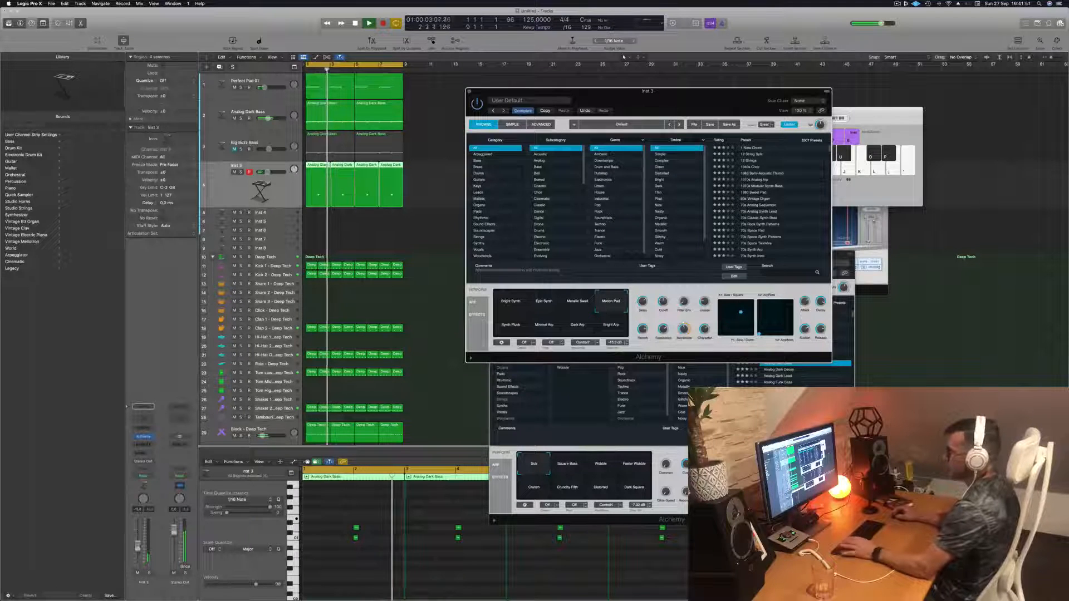
left_click(143, 452)
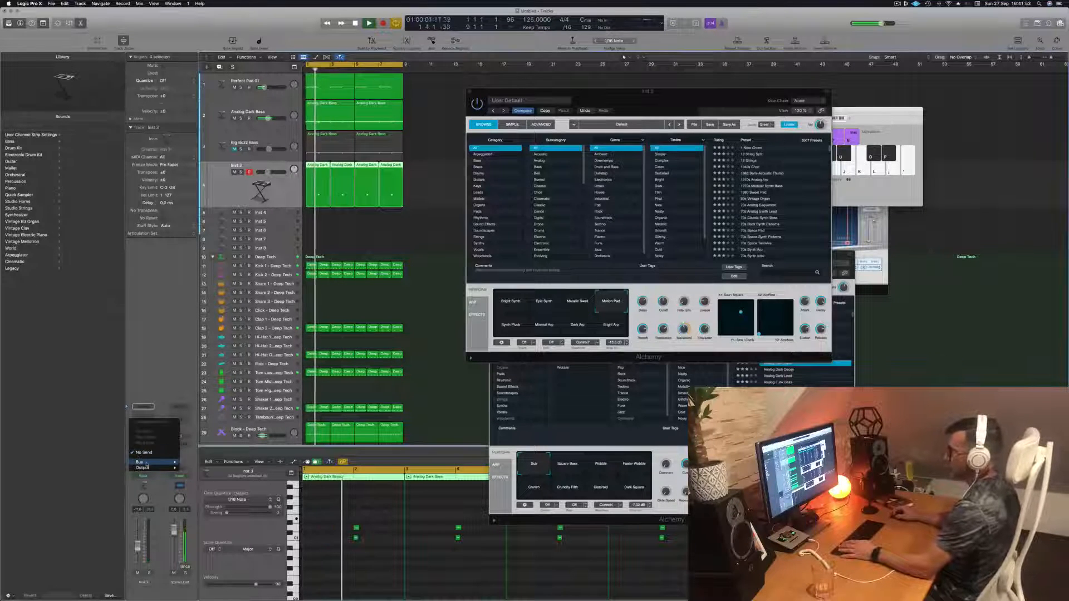
mouse_move(143, 462)
left_click(209, 397)
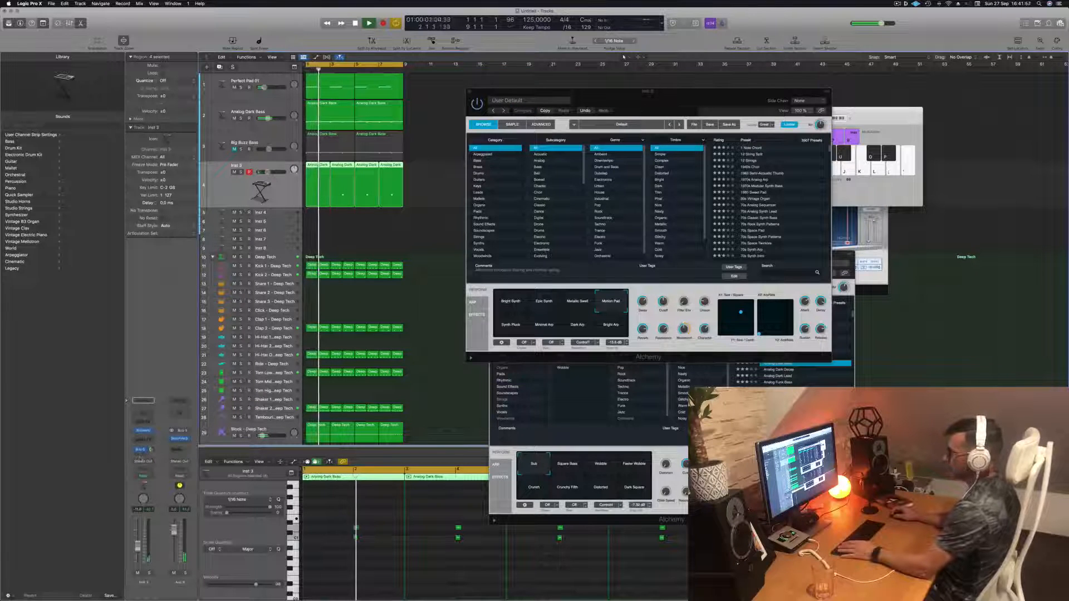
left_click(143, 457)
mouse_move(143, 463)
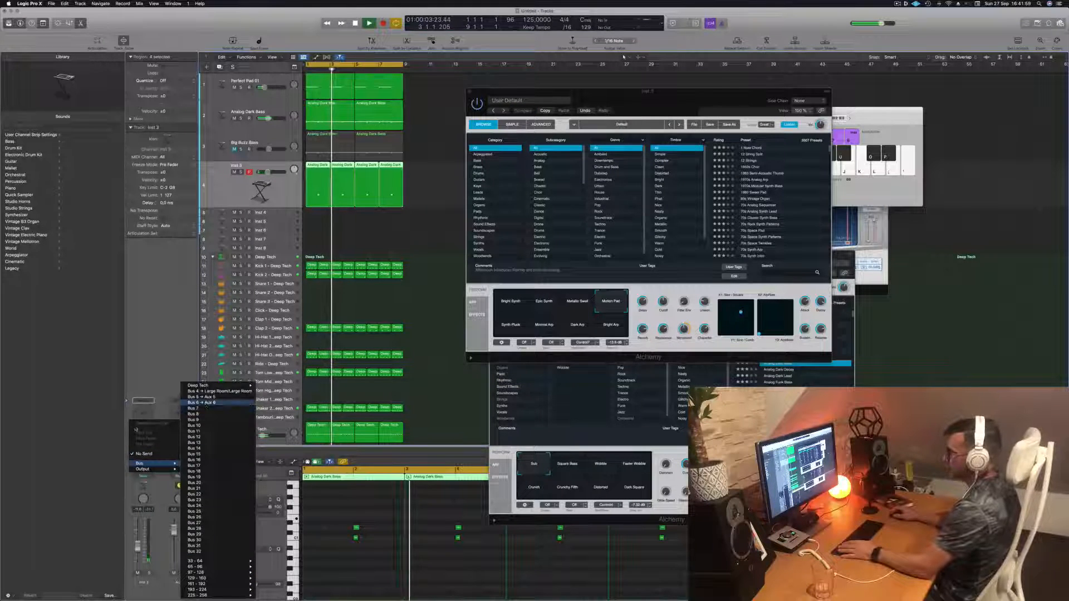
left_click(206, 408)
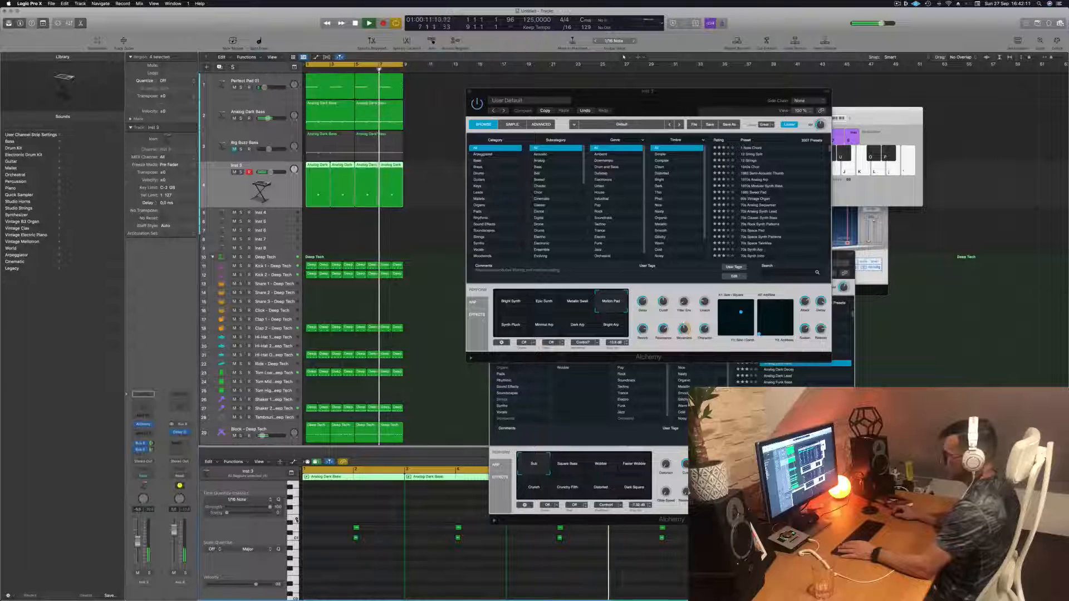
- Rework the short bass notes in the piano roll, moving a selected group of notes and undoing the last move
key("super+Left")
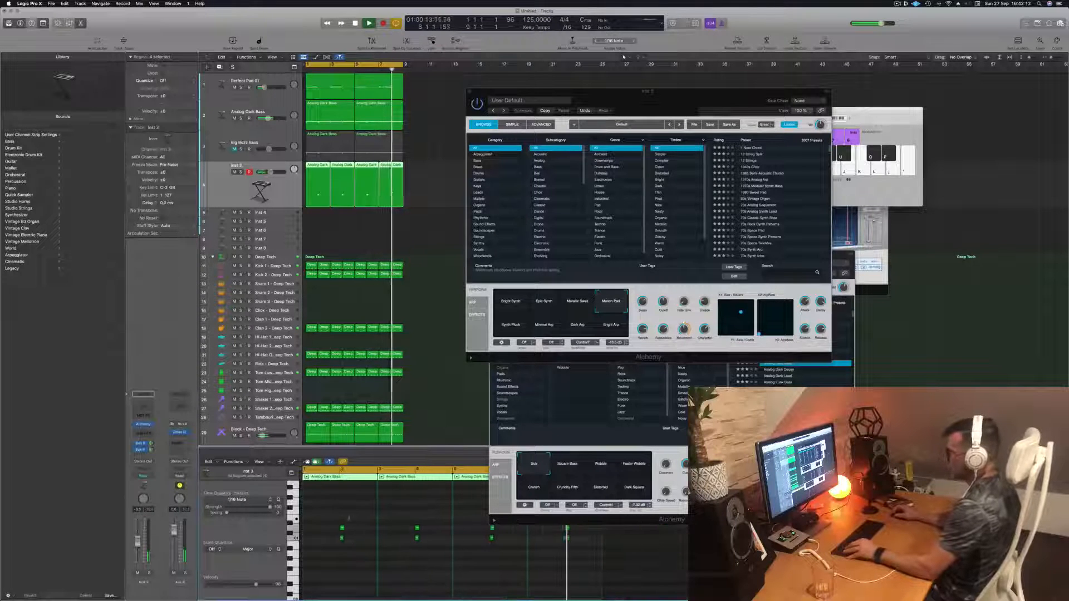
key("super+Left")
left_click_drag(443, 521, 507, 530)
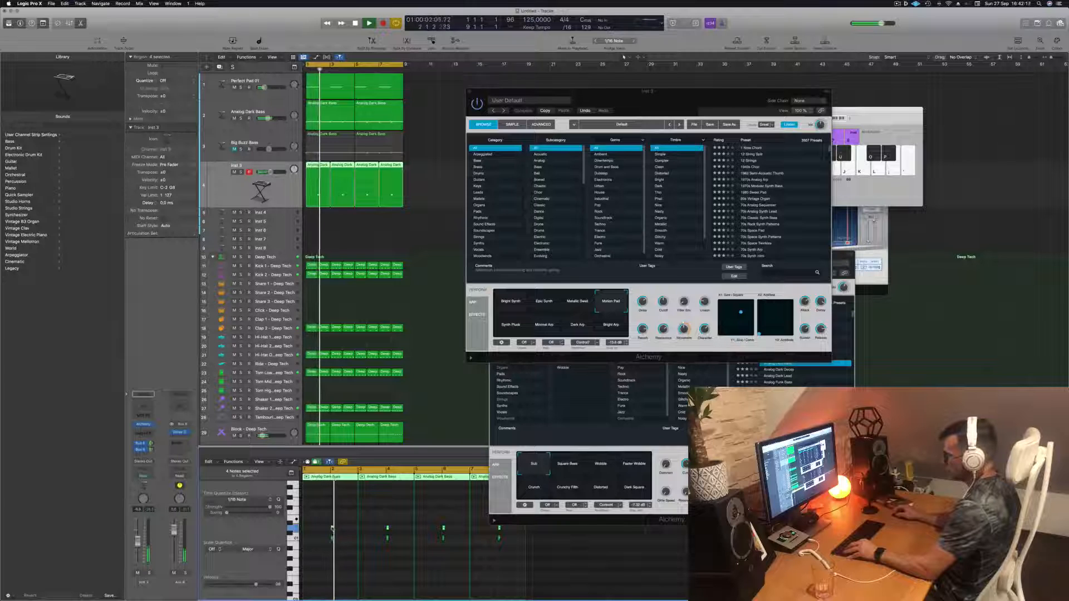
left_click_drag(331, 528, 331, 520)
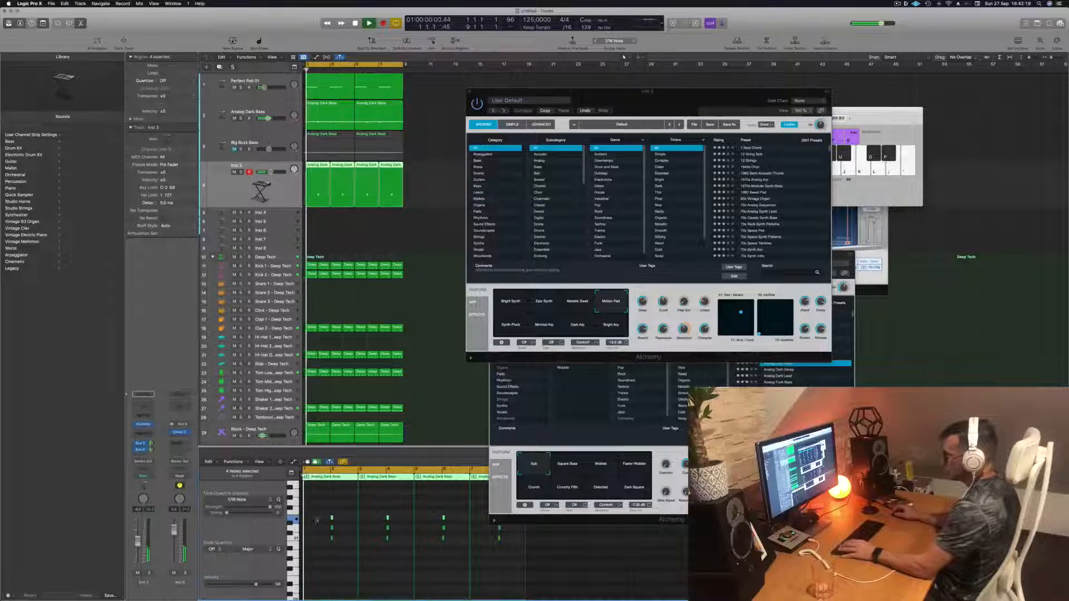
key("super+Right")
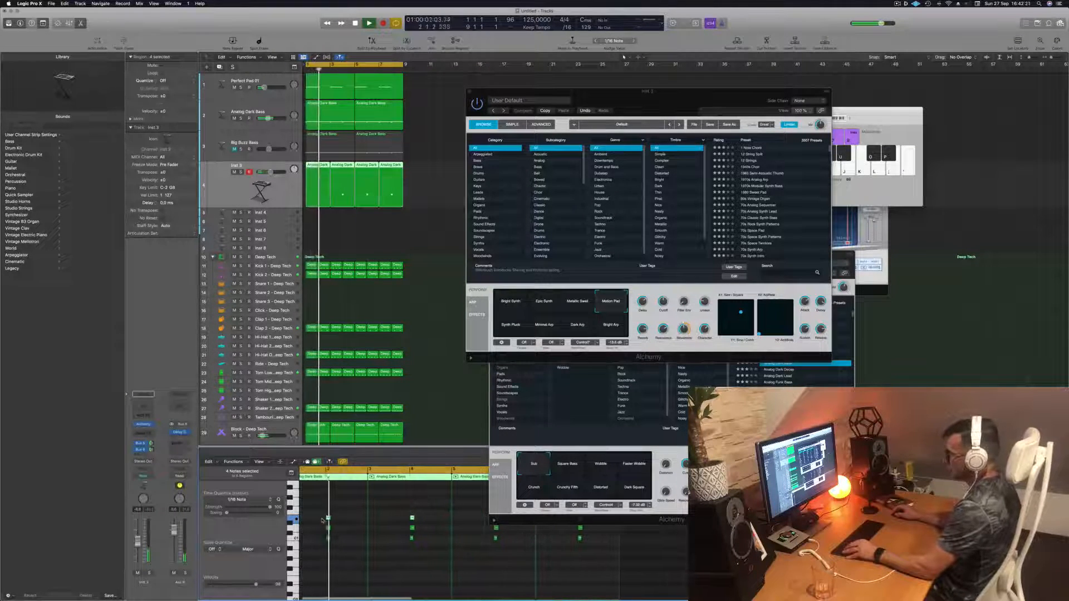
key("super+Left")
key("super+Left")
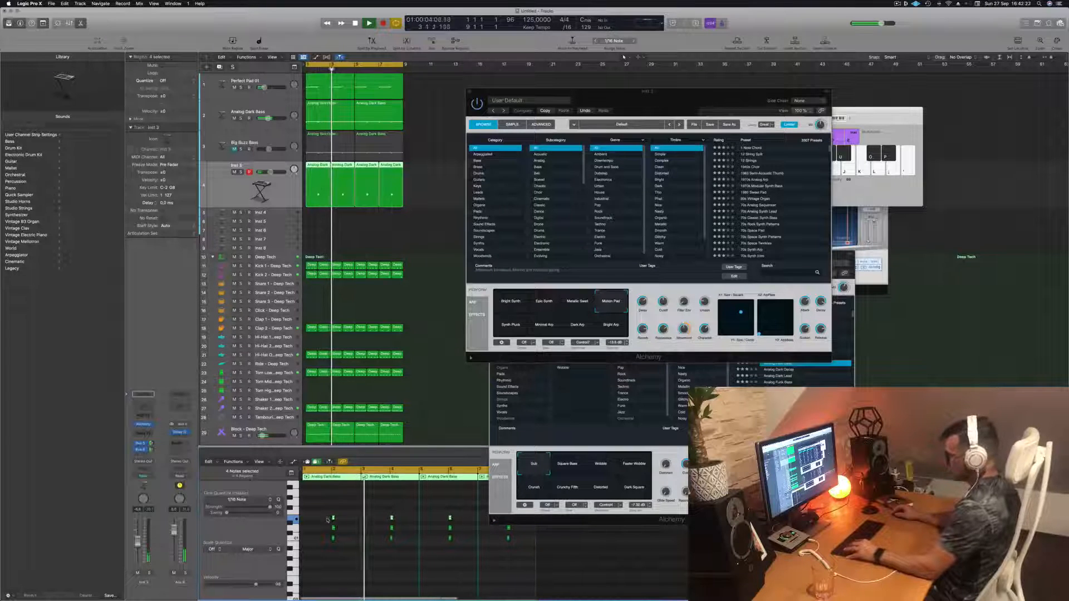
key("super+z")
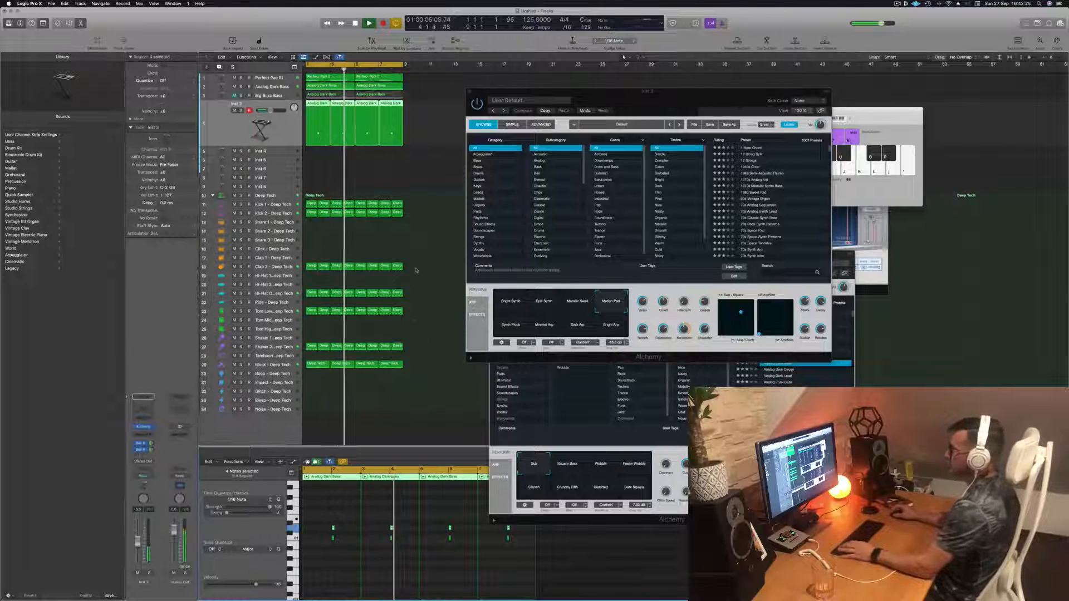
key("Return")
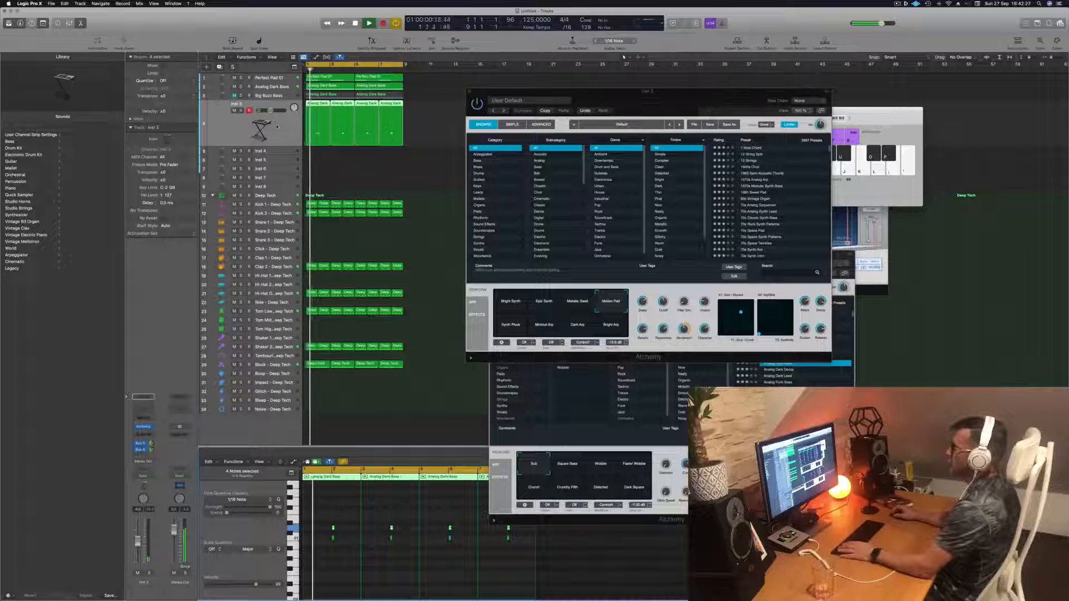
- Browse Alchemy presets for Inst 3, trying 1 Note Chord and then 12 String Split
left_click(611, 325)
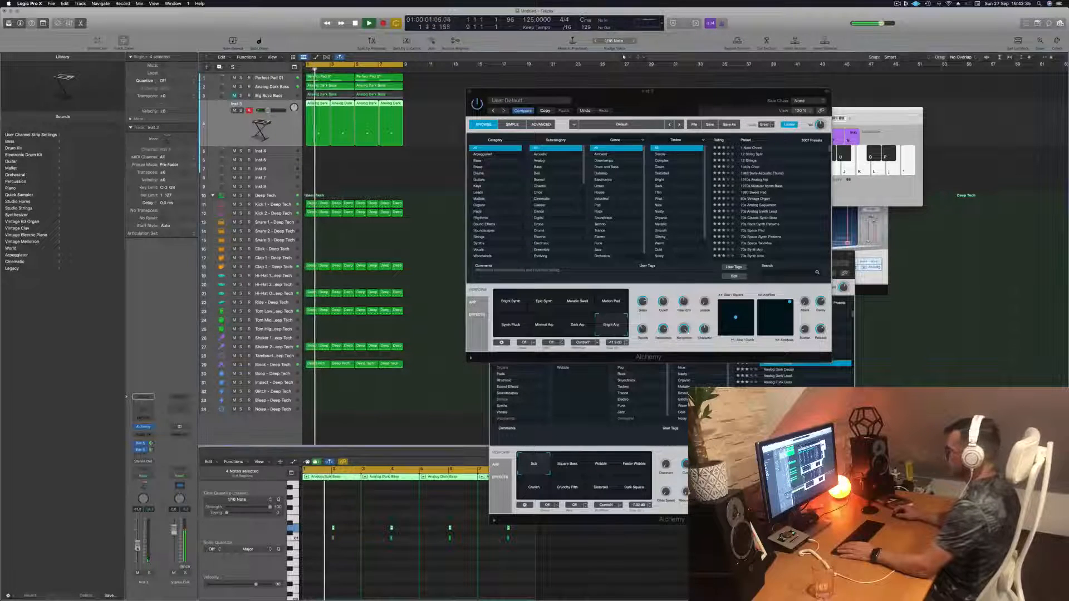
left_click(510, 324)
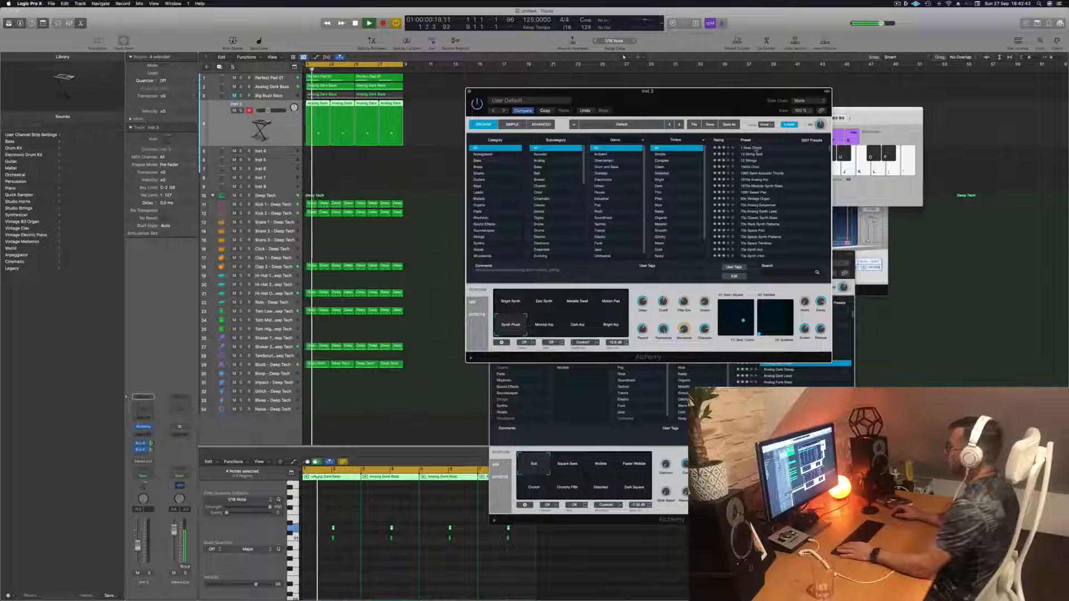
left_click(751, 148)
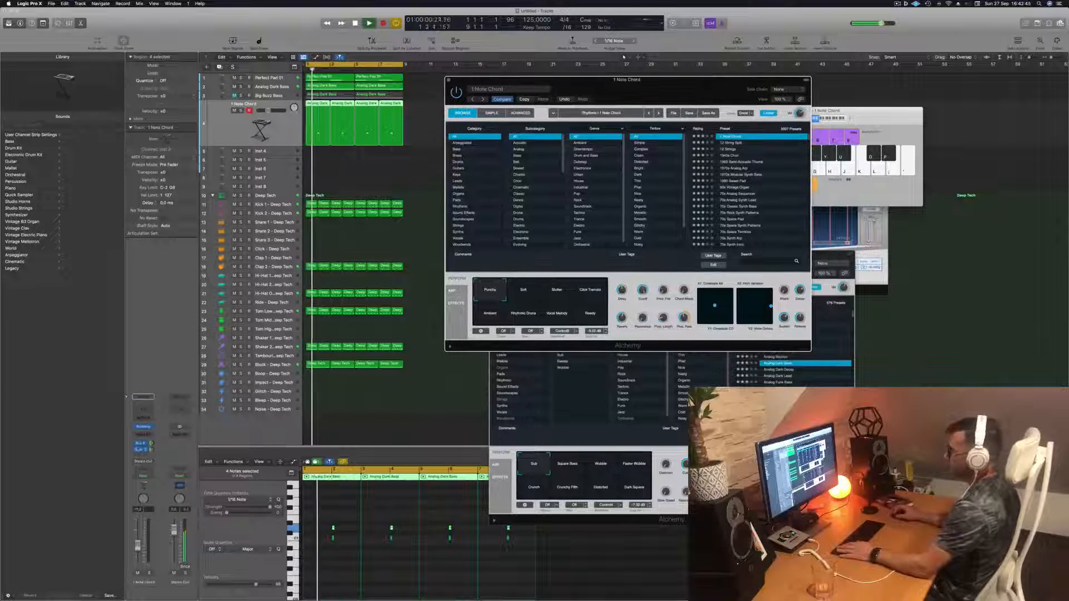
left_click(261, 128)
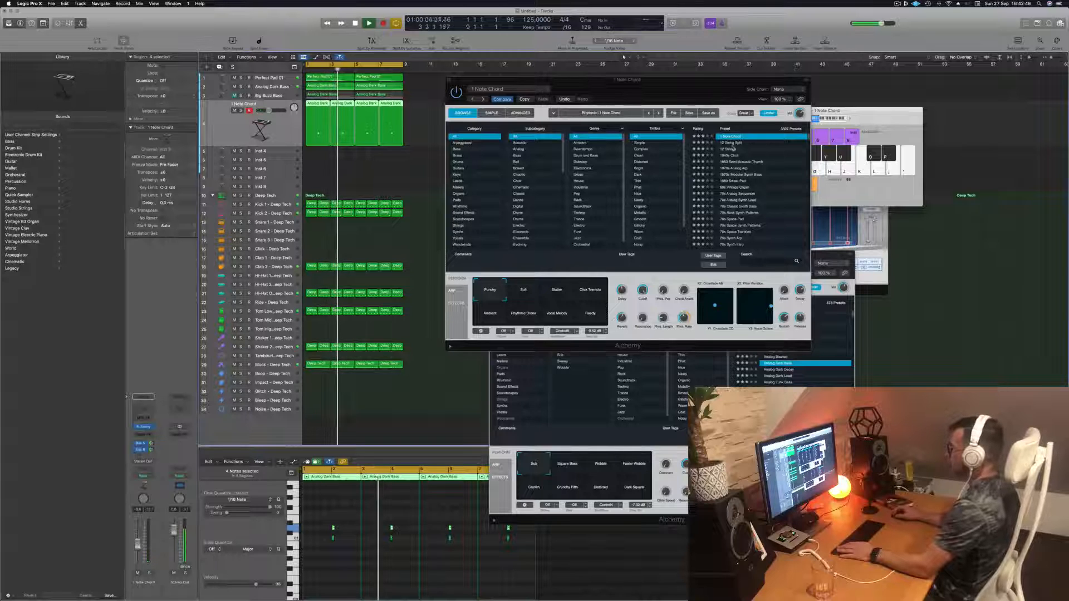
left_click(738, 143)
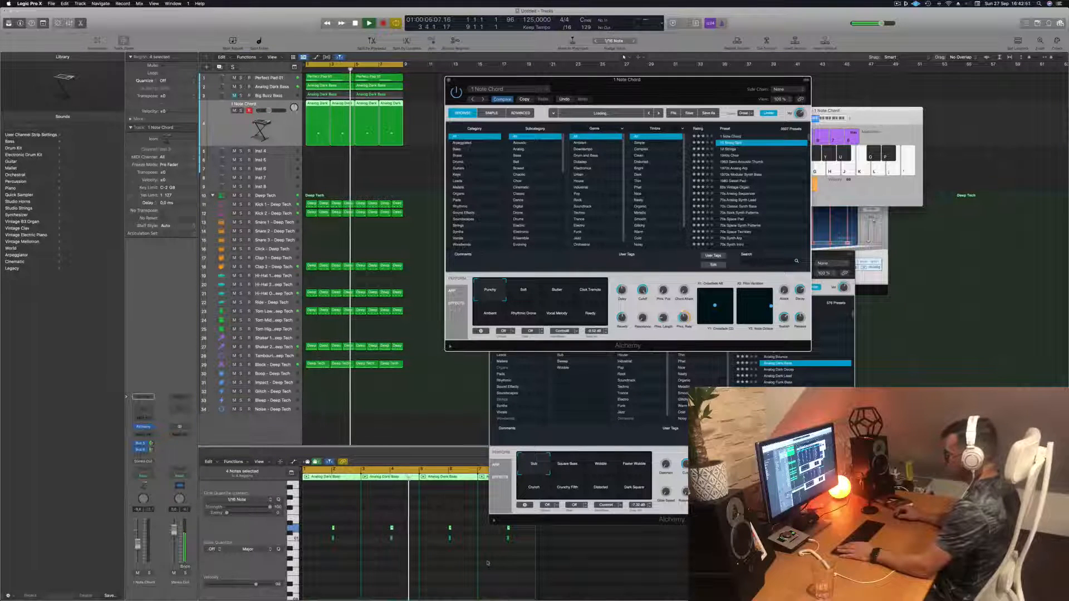
- Select all notes of the short pattern in the piano roll and move them up in pitch
left_click_drag(326, 518, 492, 563)
left_click_drag(327, 518, 515, 539)
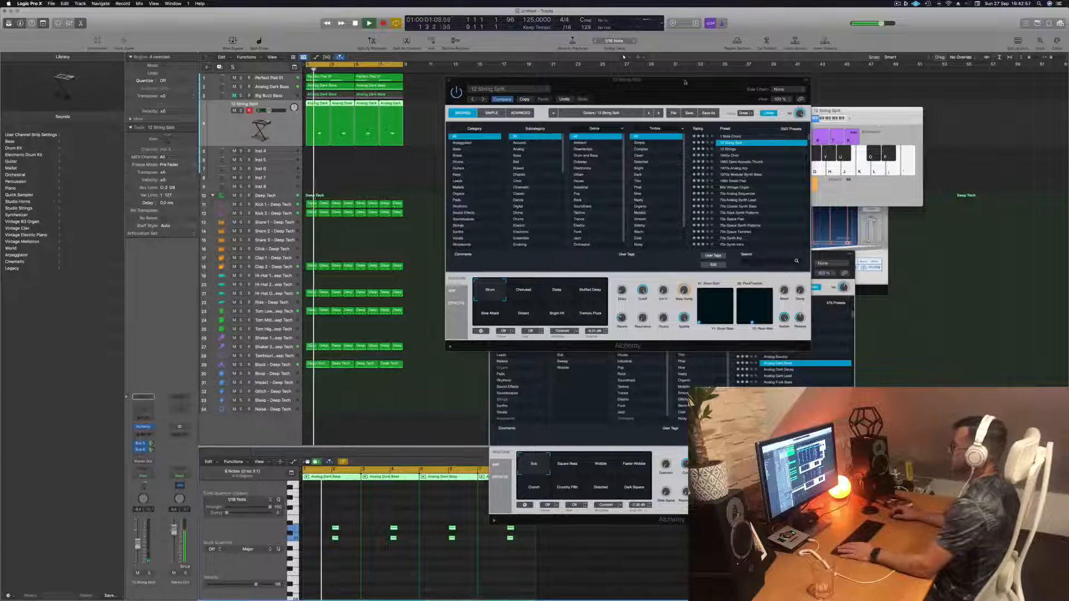
- Audition the 1983 Semi-Acoustic Thumb preset on Inst 3, toggling solo and returning to the start
left_click_drag(680, 84, 657, 83)
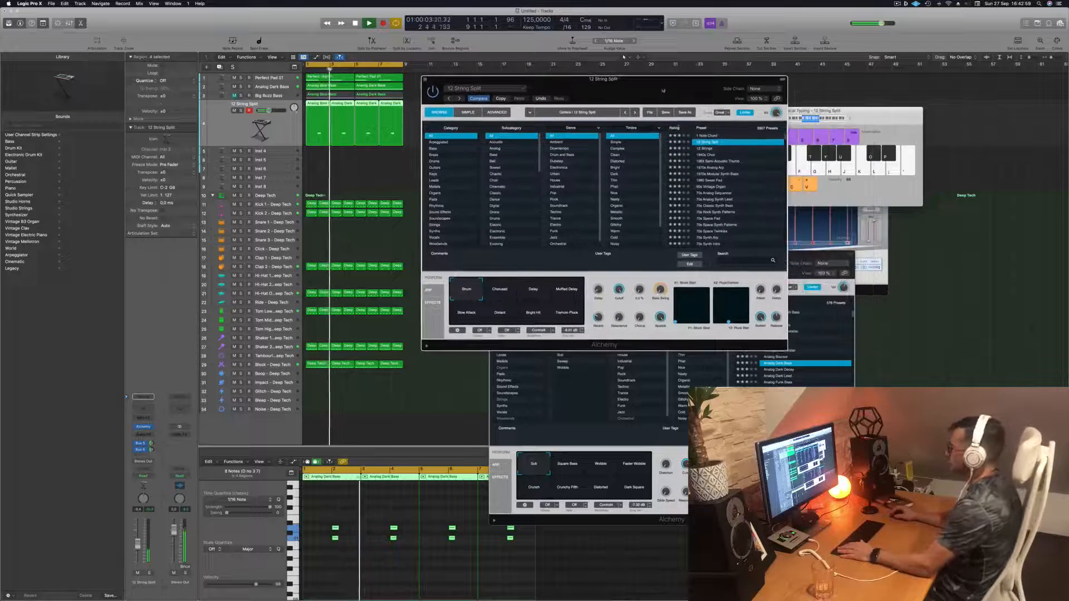
left_click(719, 161)
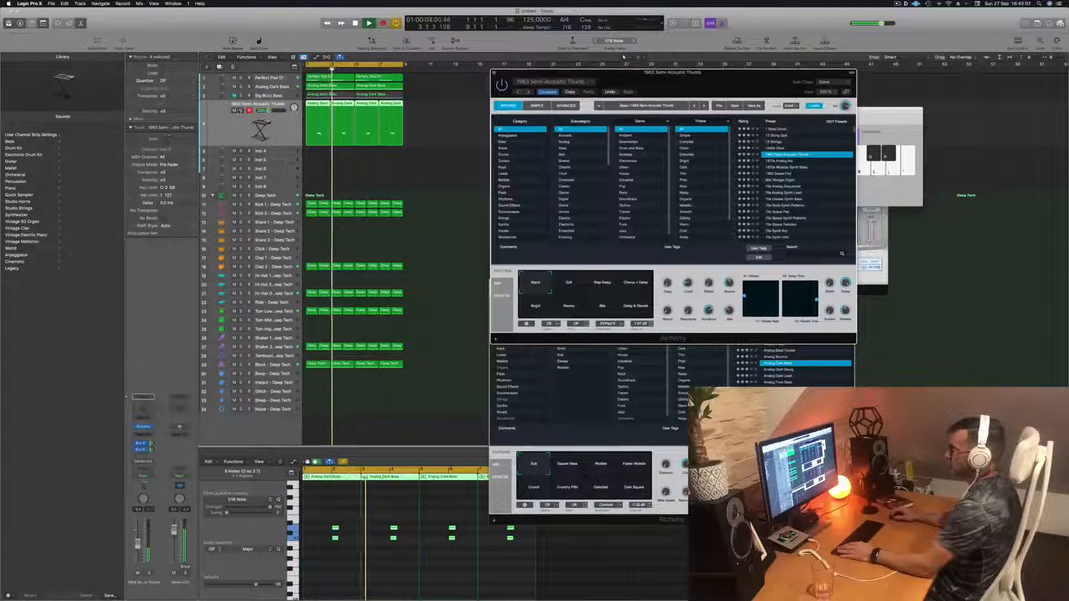
key("s")
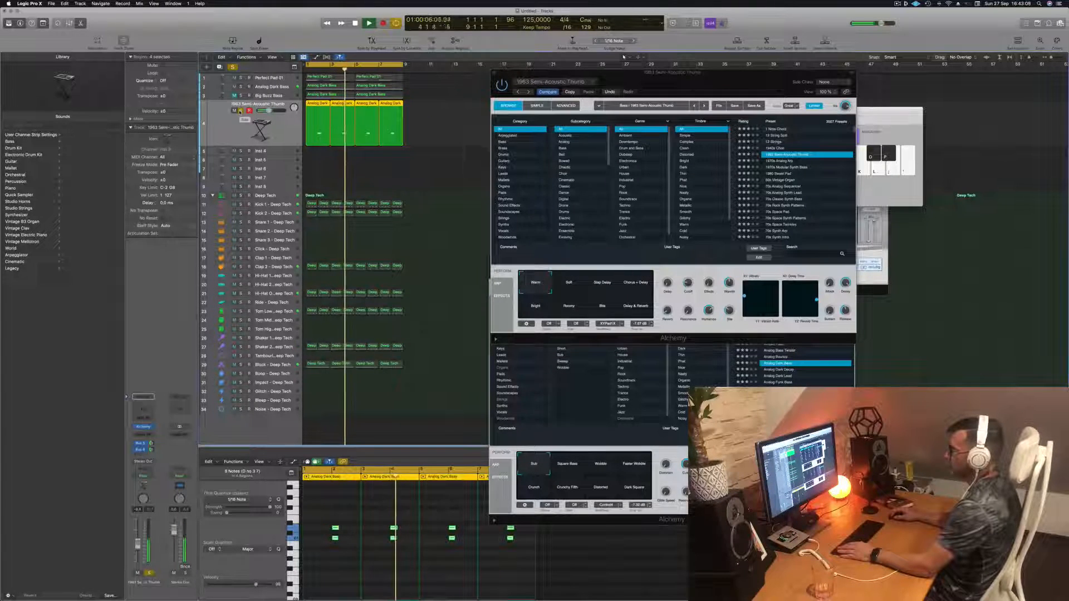
key("s")
key("Return")
- Load the 1970s Modular Synth Bass preset and pick its Glide 2 variation
left_click(785, 167)
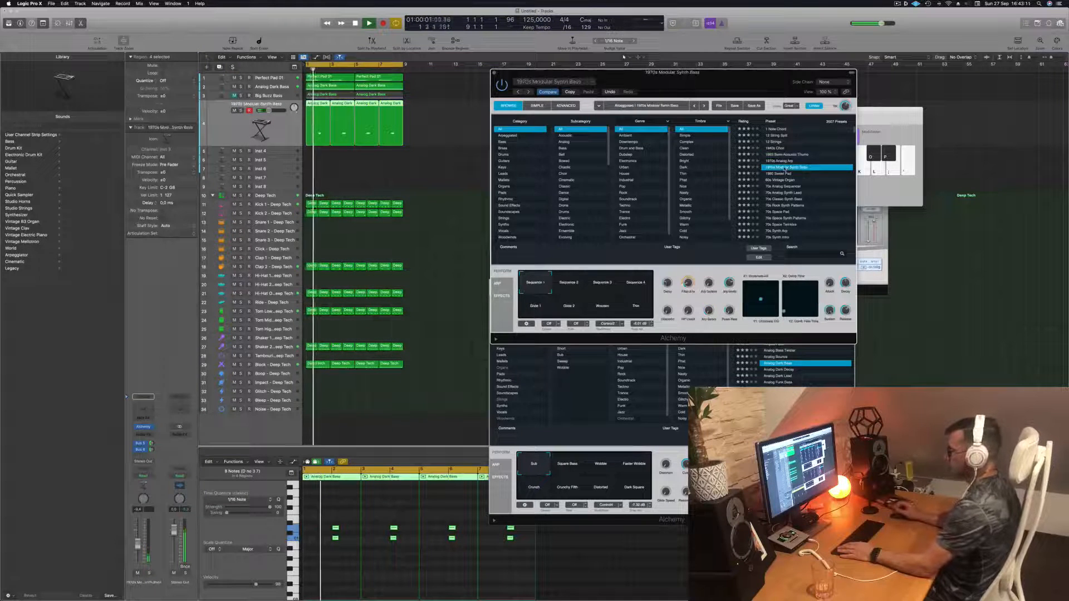
left_click(391, 568)
key("Return")
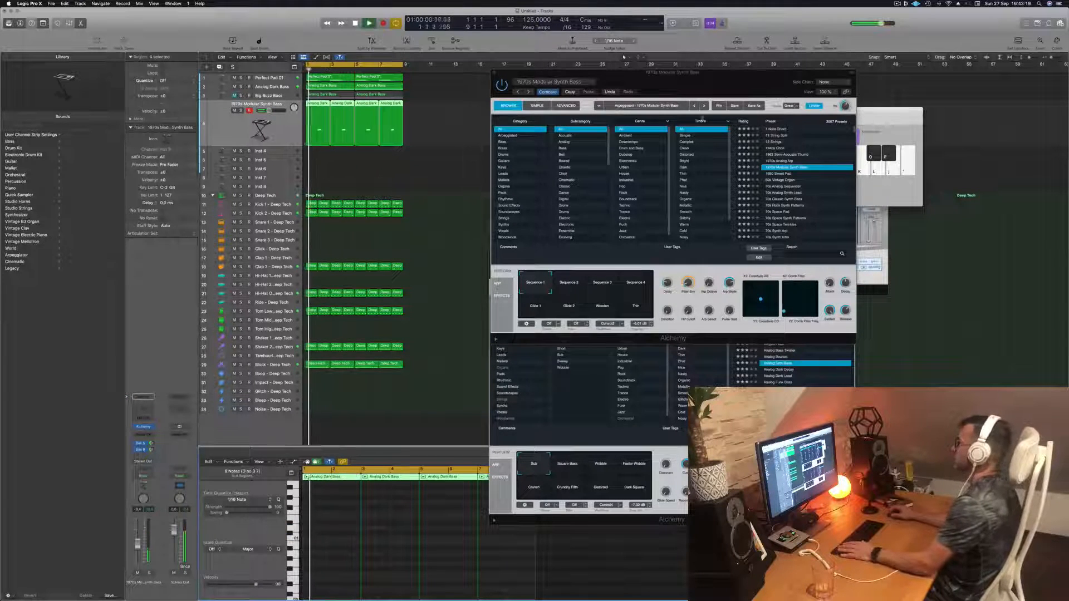
left_click_drag(715, 83, 682, 85)
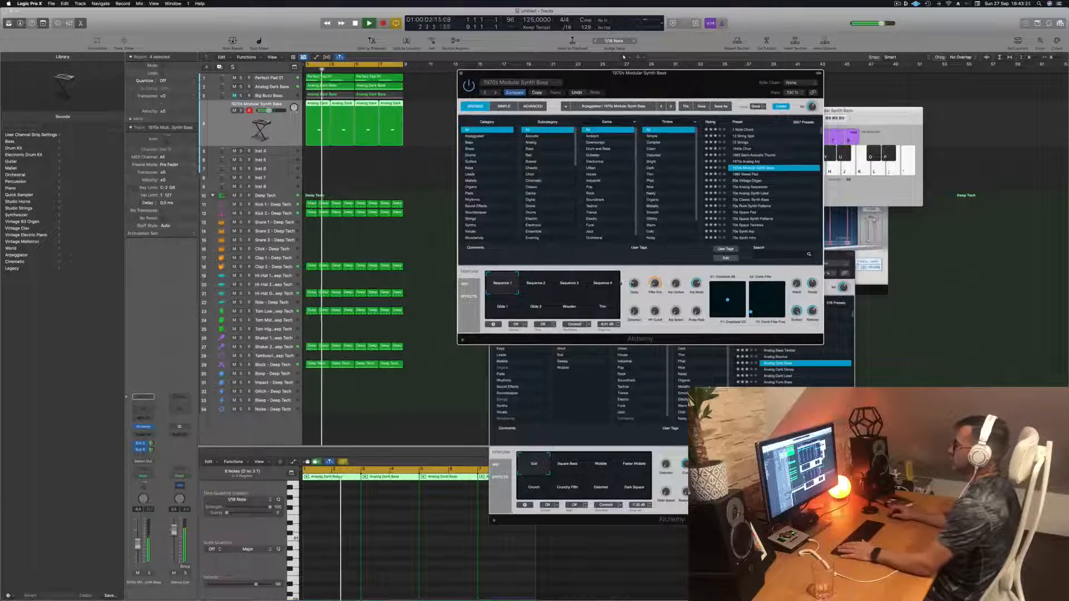
left_click(537, 310)
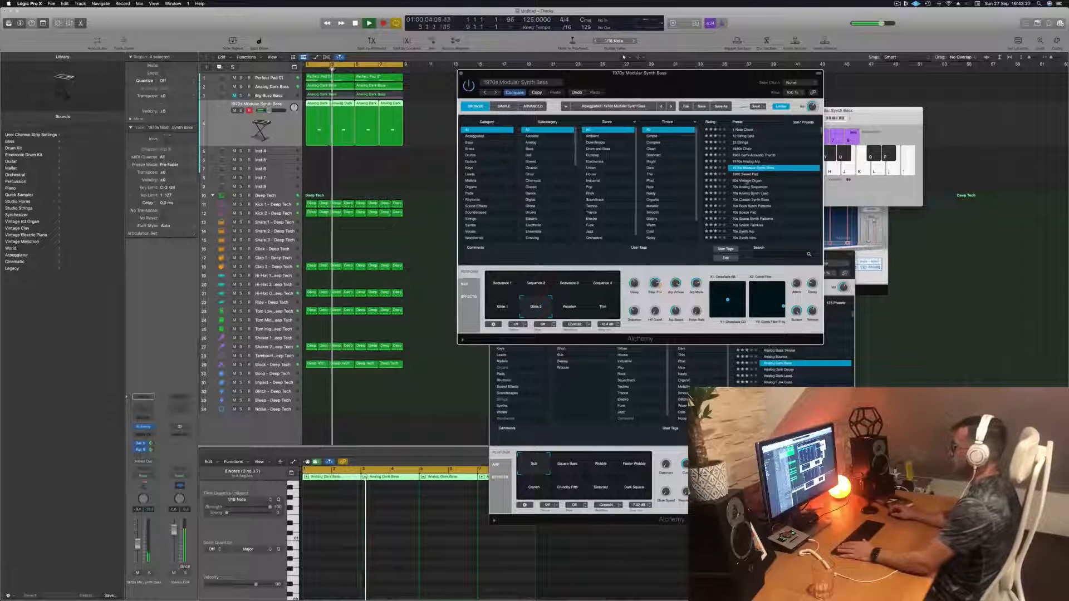
- Switch Inst 3 to the 70s Analog Sequencer preset, passing through 80s Vintage Organ
left_click(749, 181)
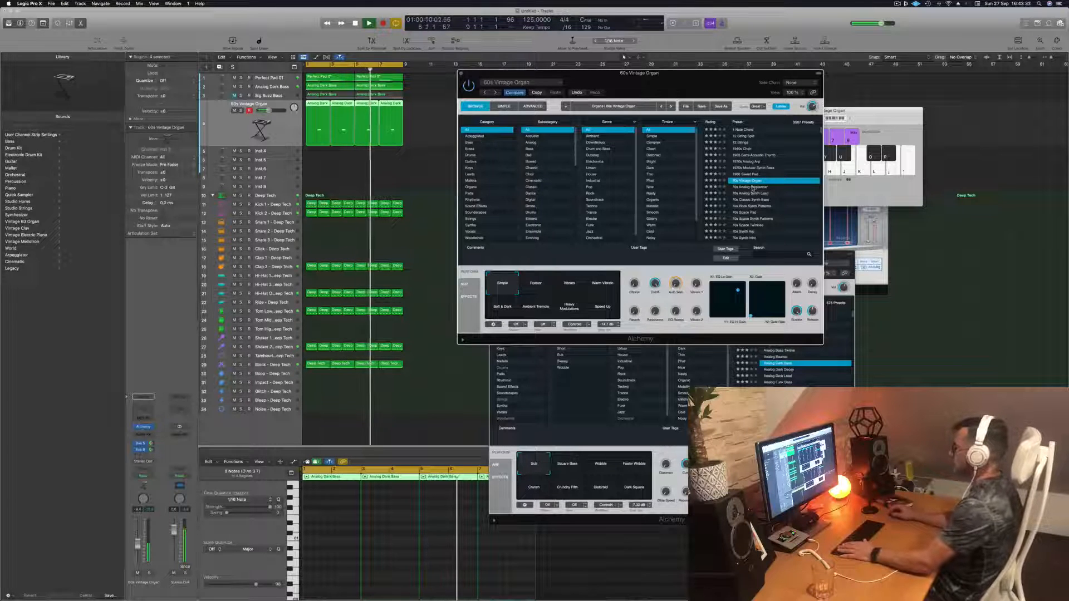
left_click(753, 188)
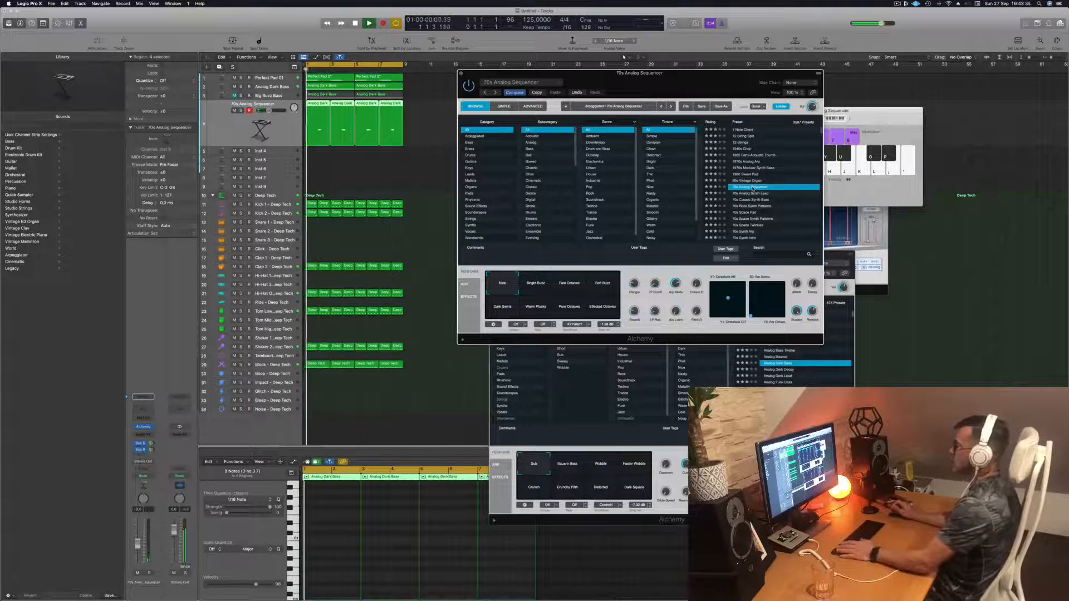
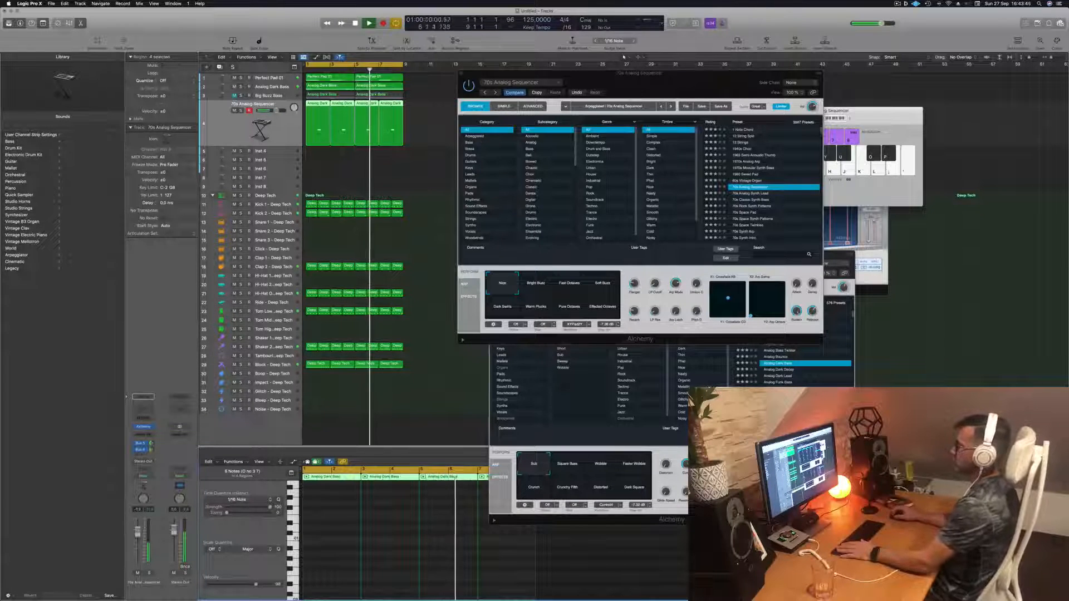
- Move the Alchemy window aside and play back the arrangement with the 70s Analog Sequencer preset on Inst 3
left_click_drag(517, 73, 642, 72)
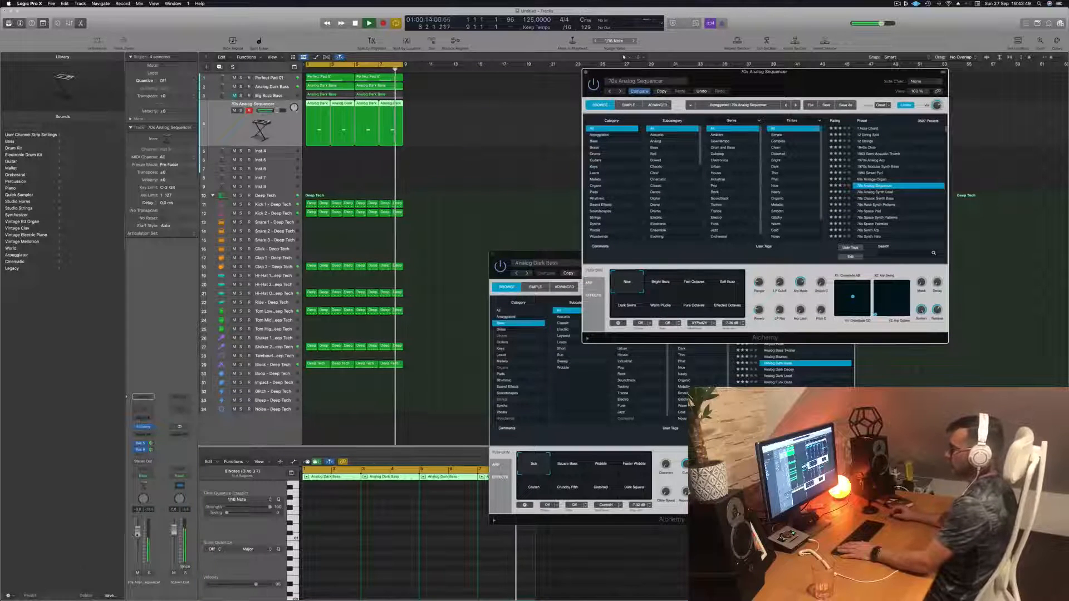
left_click(139, 532)
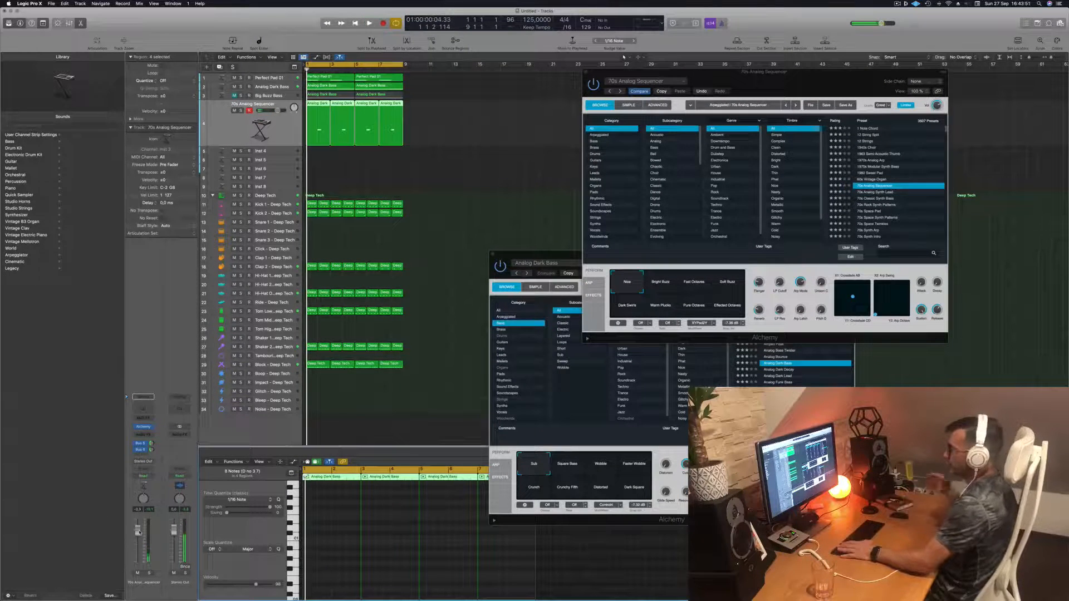
key("space")
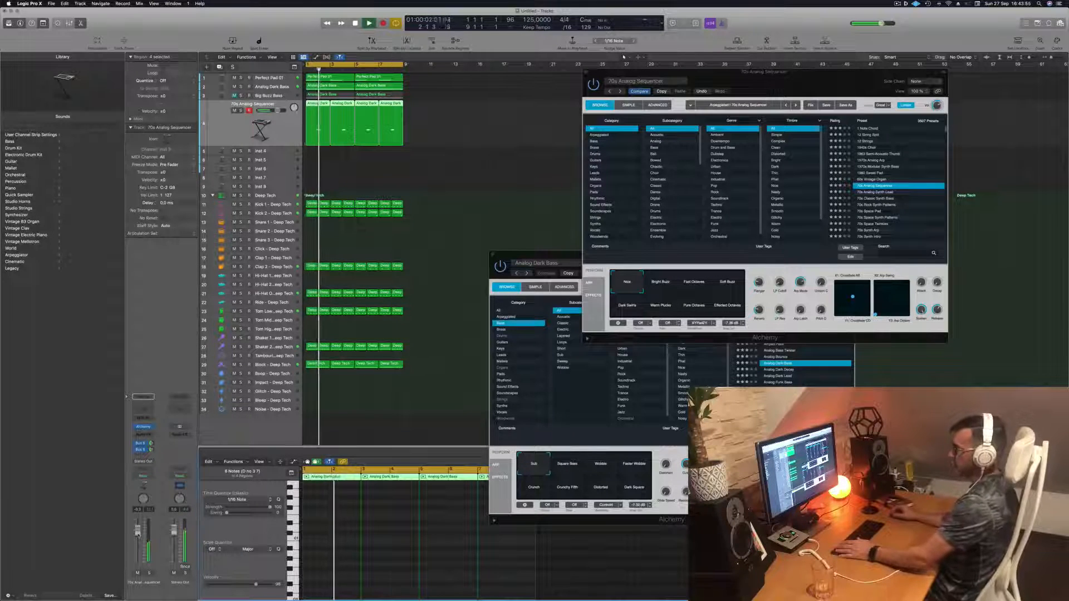
left_click(501, 146)
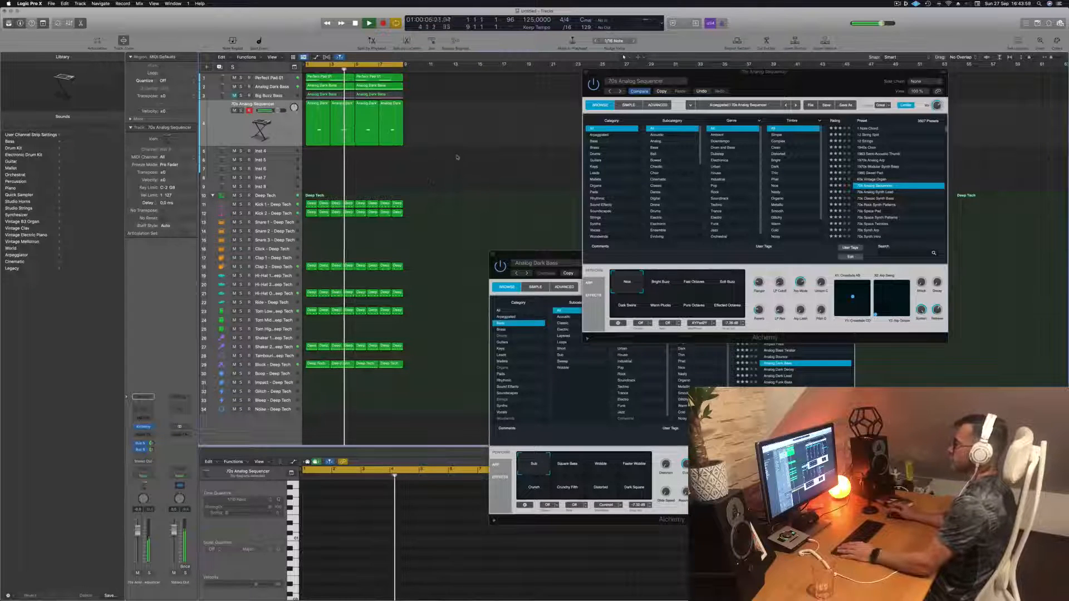
- Select the Analog Dark Bass track and duplicate it as a new track
left_click(274, 132)
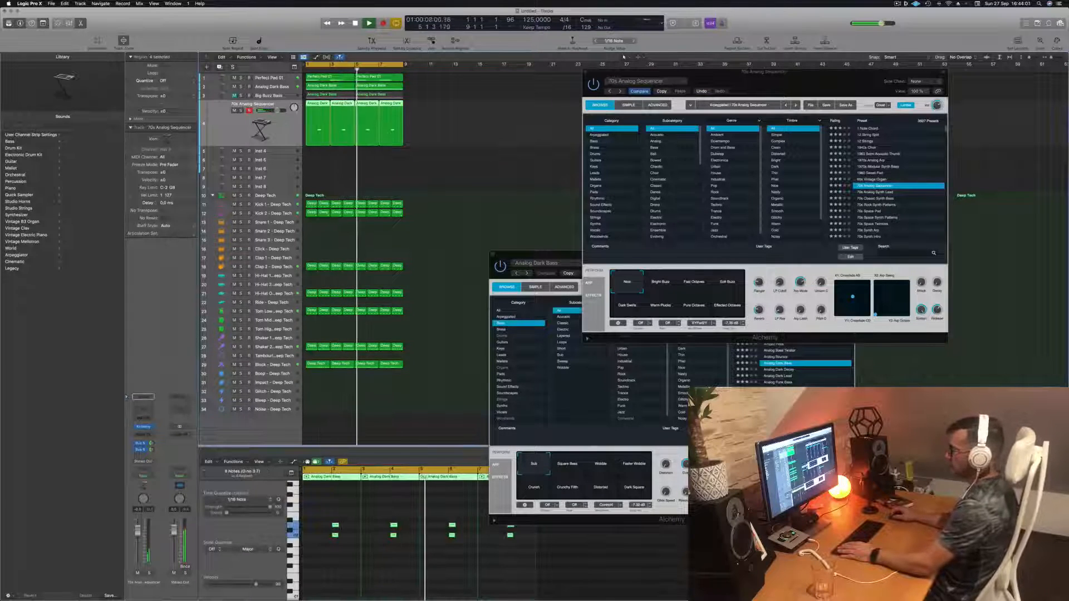
left_click(275, 88)
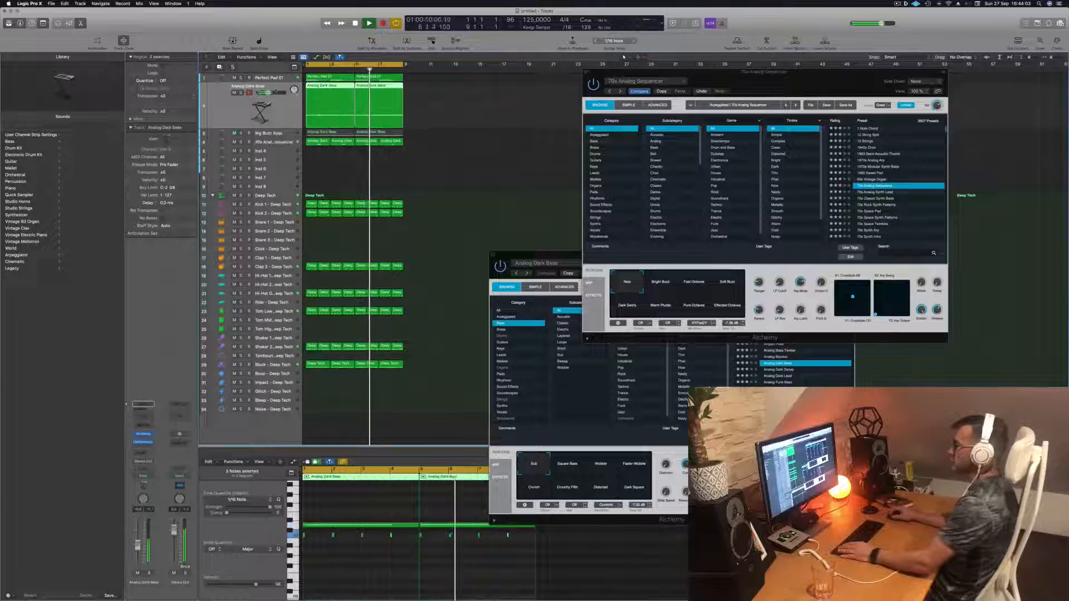
key("super+d")
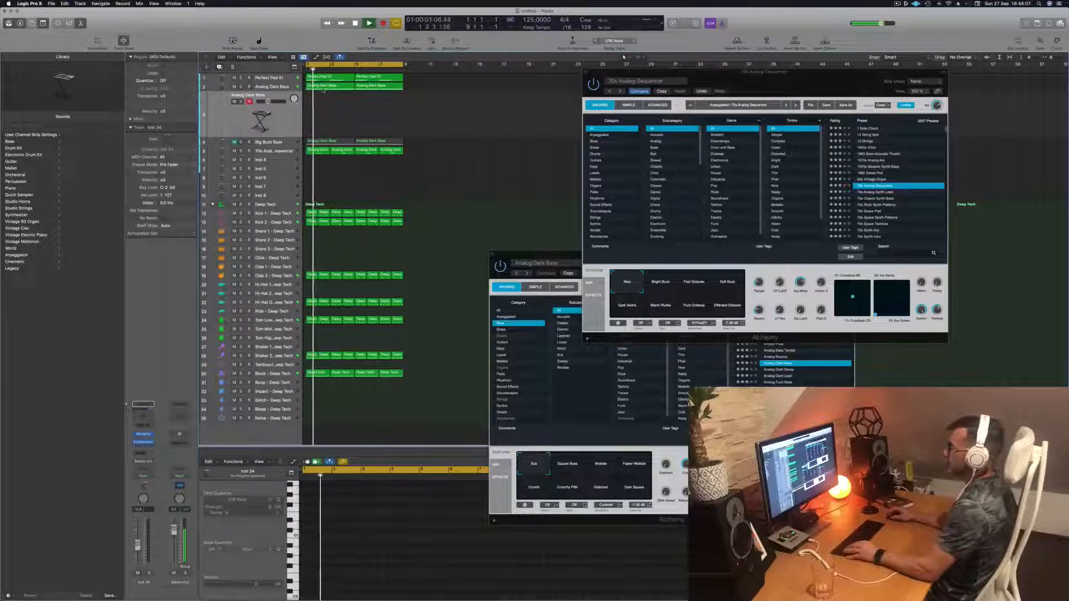
- Copy the Analog Dark Bass region onto the new track and delete one of its notes in the piano roll
left_click(326, 86)
left_click_drag(325, 102, 325, 121)
key("space")
left_click(347, 525)
key("Delete")
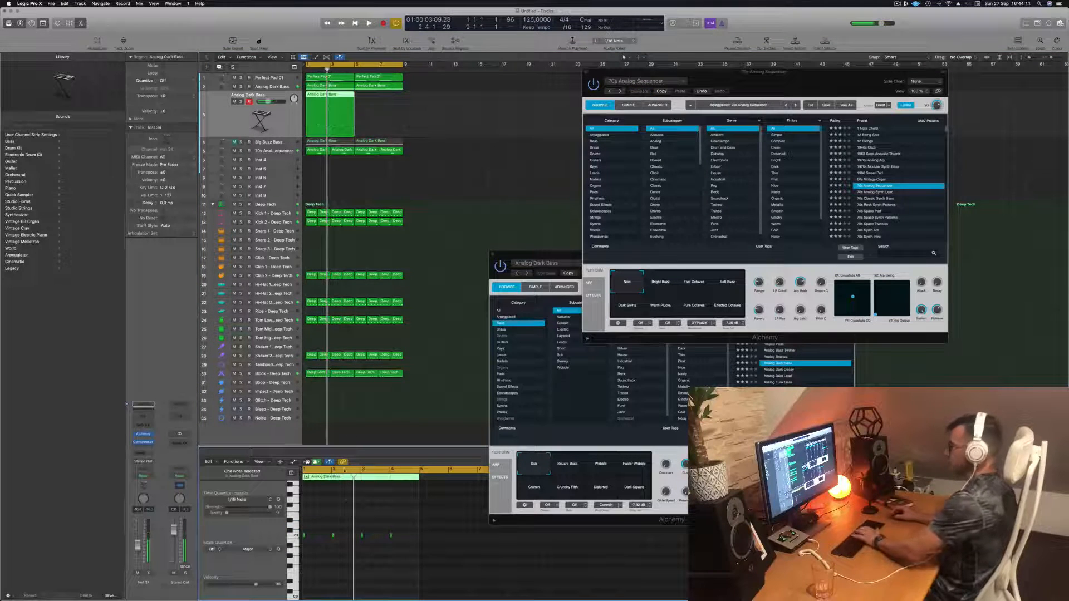
- Copy the edited region to the next bar on the new track and play it back
left_click_drag(327, 102, 376, 103)
key("space")
left_click(278, 121)
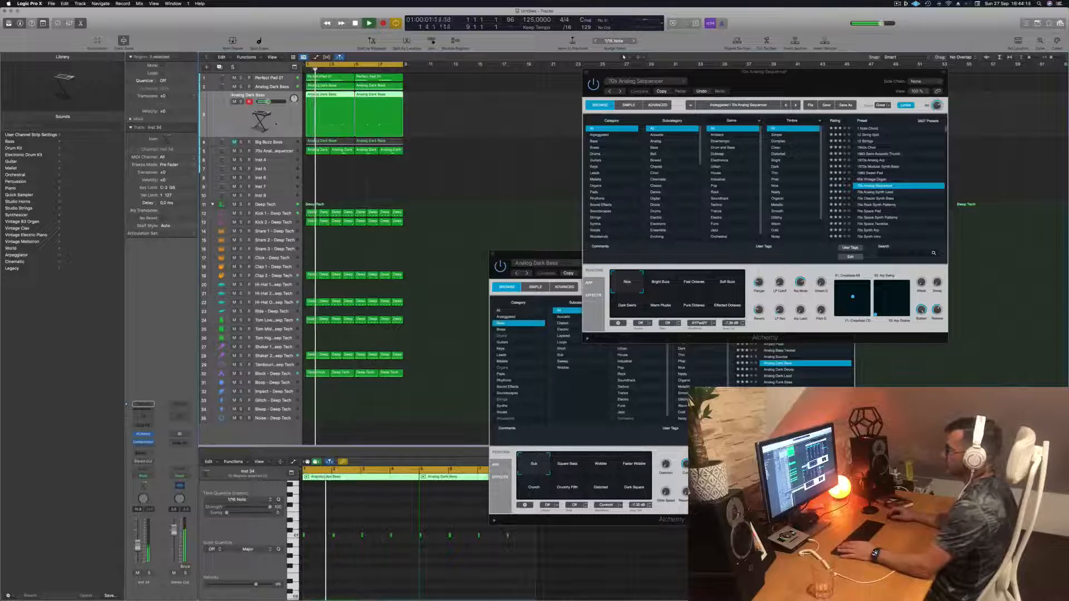
key("space")
key("space")
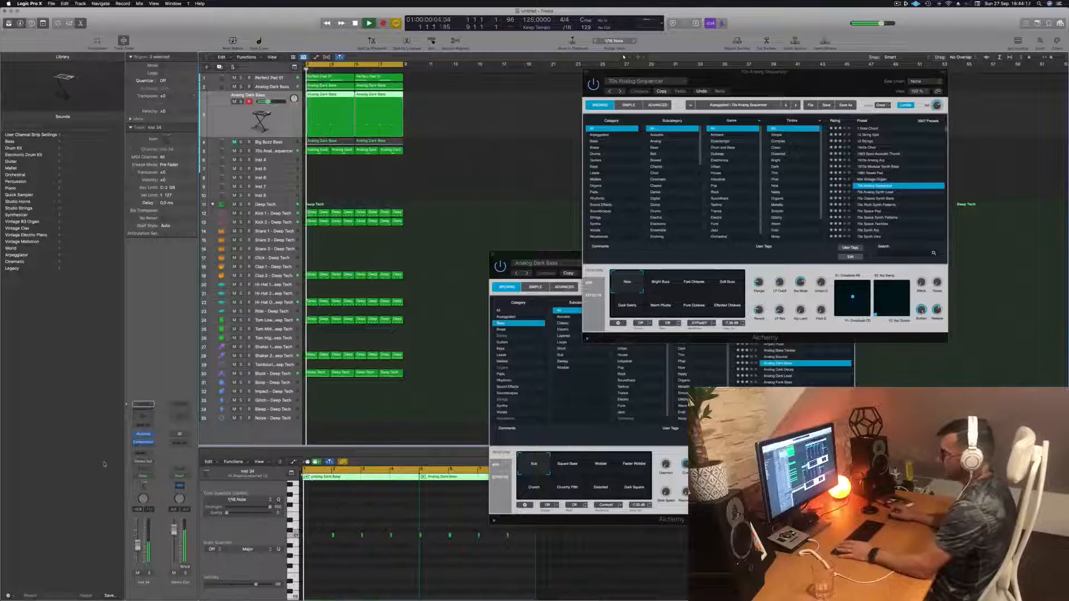
- Open the new track's Alchemy instrument and load the Analog Glide Lead preset, playing it back
left_click(143, 434)
left_click_drag(499, 98, 616, 140)
left_click(737, 216)
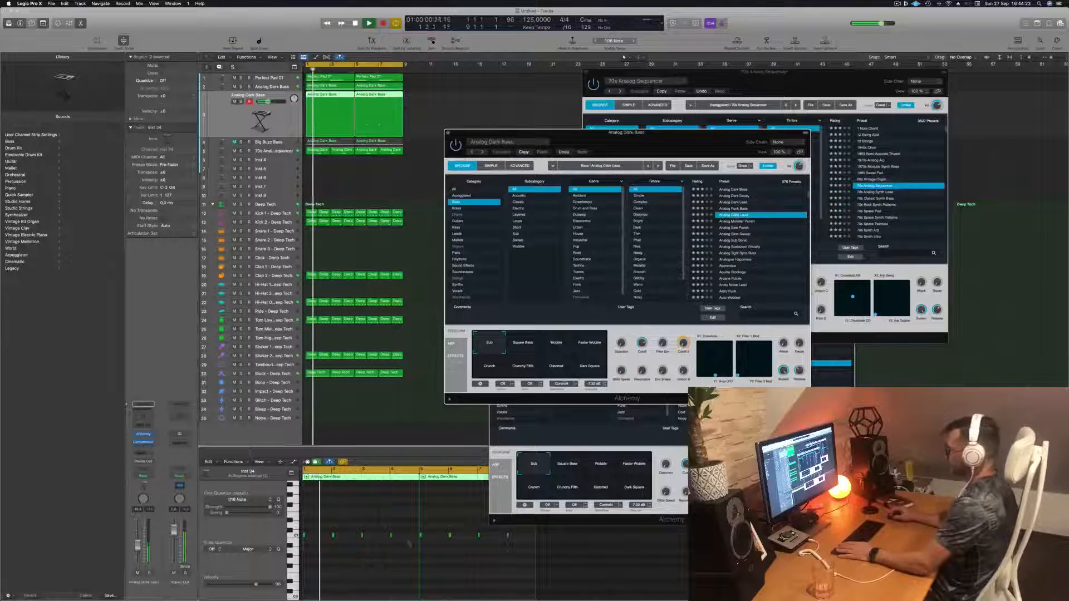
key("space")
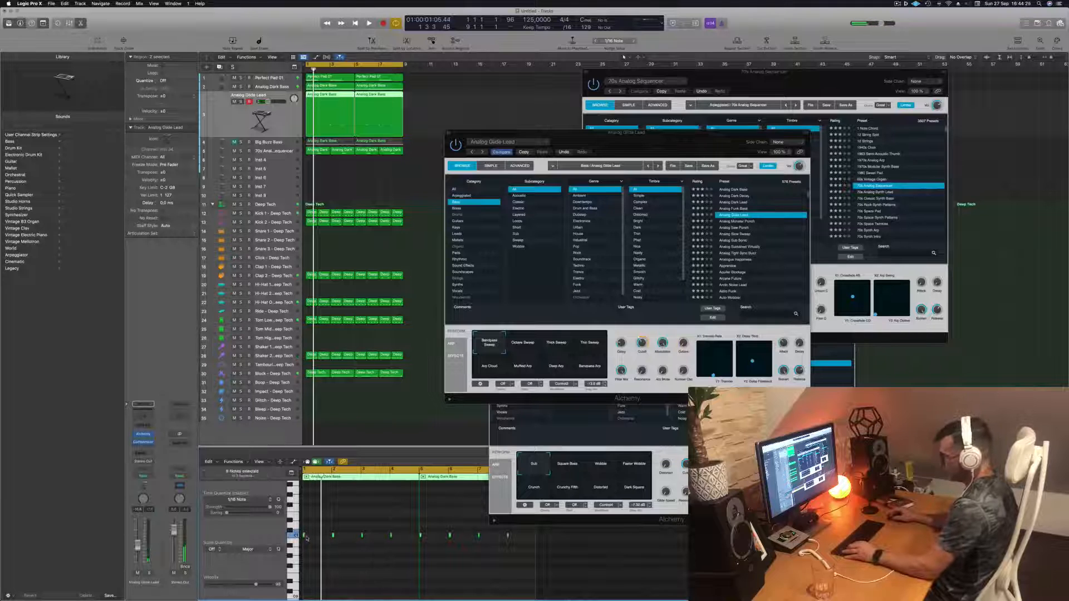
- Audition the new track's Analog Glide Lead pattern while inspecting its notes in the piano roll
left_click(304, 535)
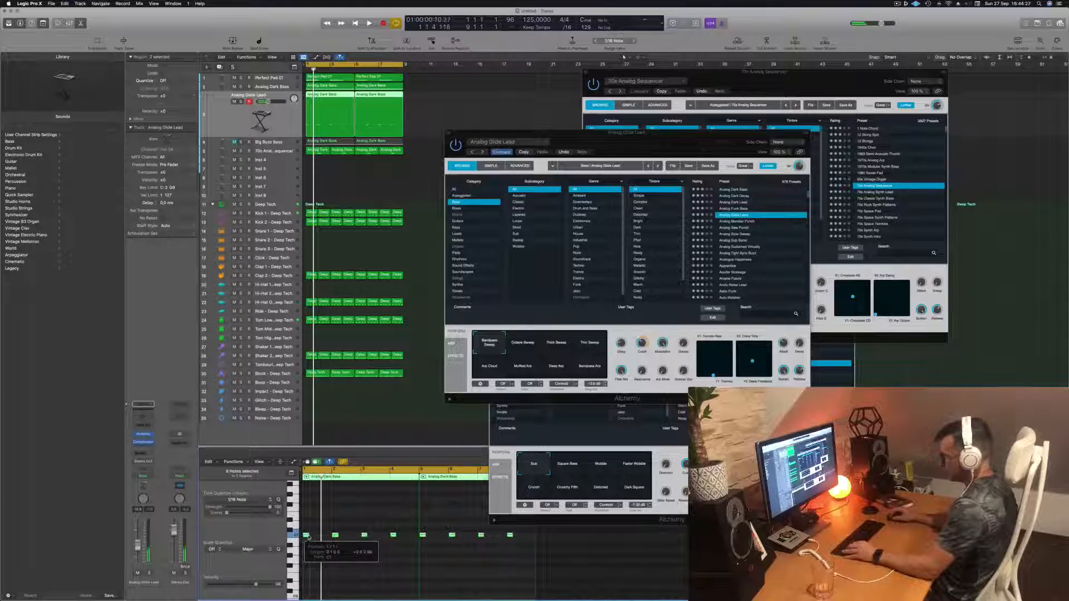
key("space")
left_click_drag(680, 135, 615, 121)
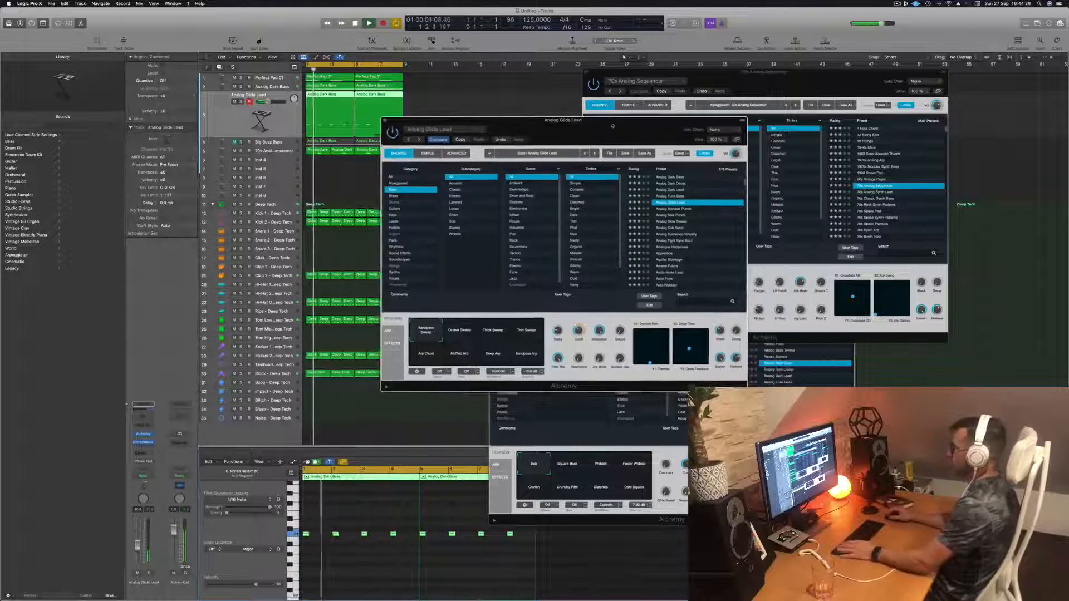
left_click(381, 521)
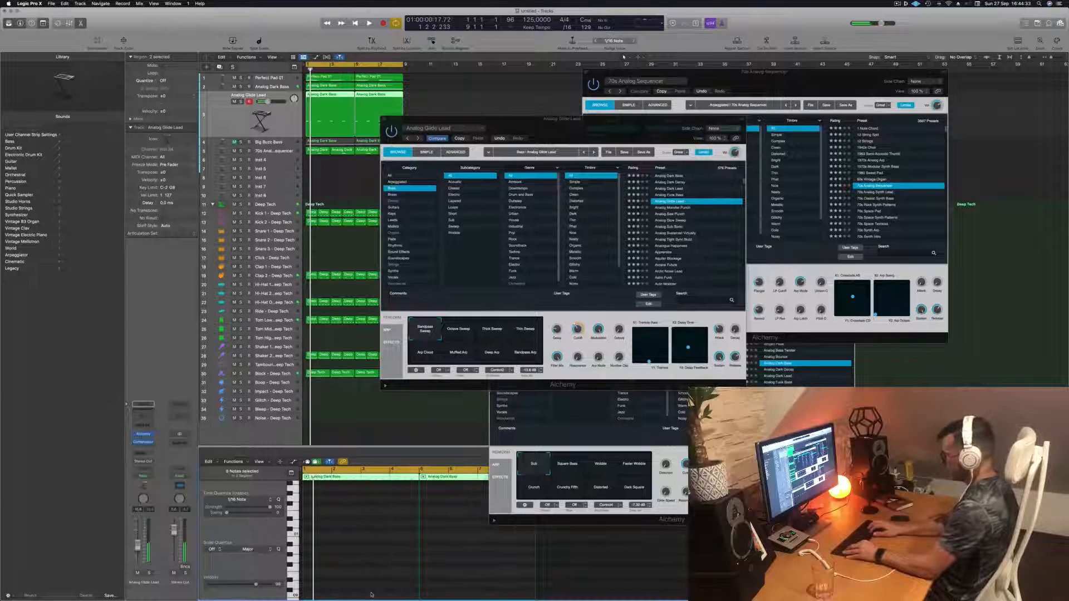
left_click_drag(584, 129, 709, 113)
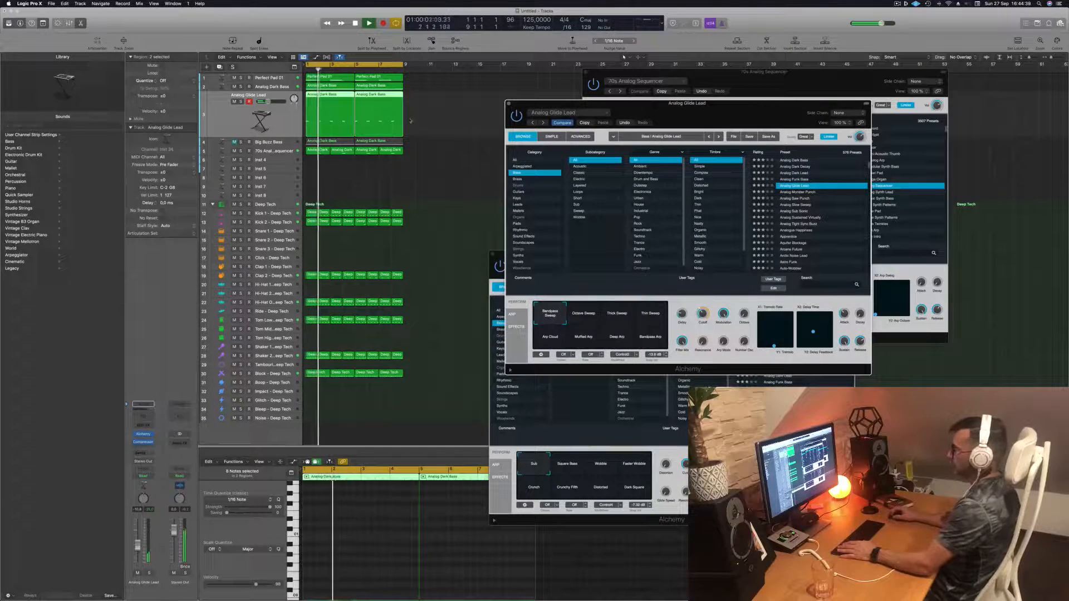
left_click(358, 184)
left_click(345, 110)
key("space")
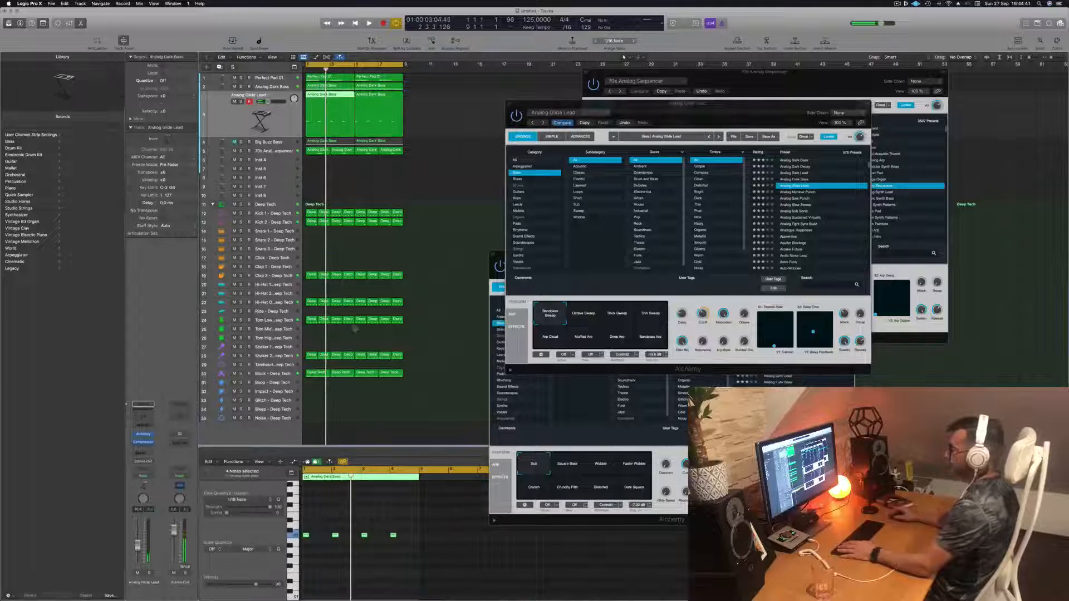
- Drag one note of the first region down in pitch and shift the second region slightly earlier, then play back
left_click_drag(331, 515, 339, 559)
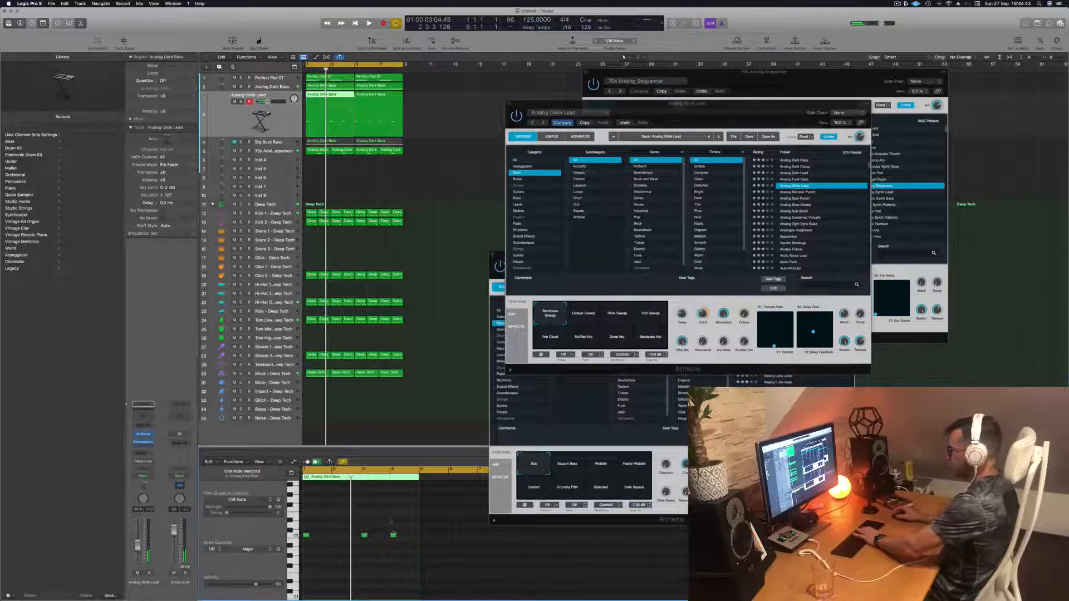
left_click(395, 99)
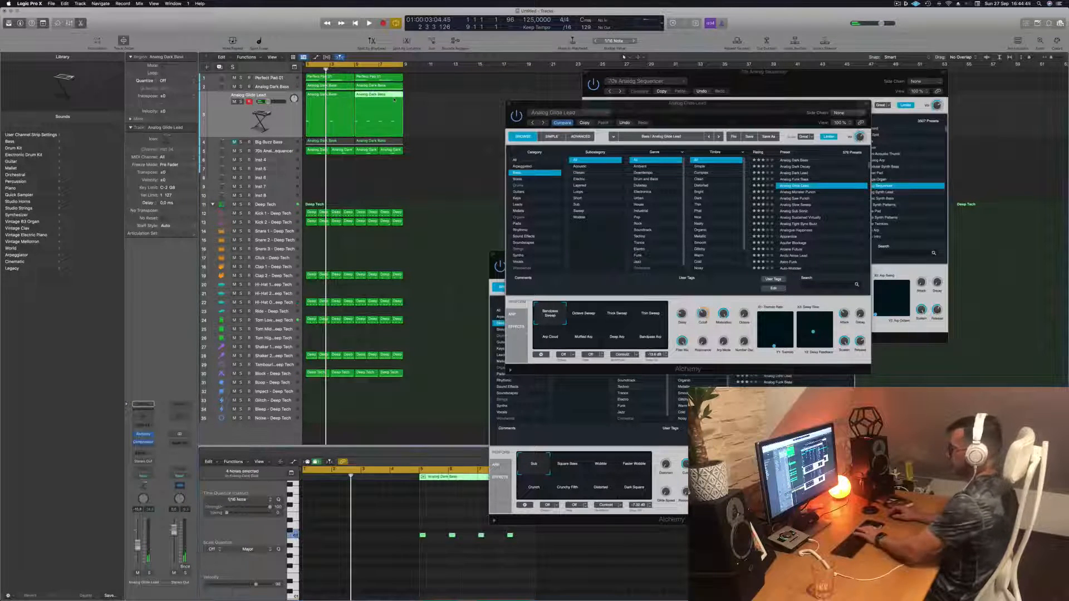
mouse_move(394, 99)
left_mouse_down()
mouse_move(332, 99)
mouse_move(382, 99)
left_mouse_up()
key("space")
- Audition Alchemy bass presets on the new track from Analog Monster Punch through Aquifer Blockage
left_click_drag(689, 109, 623, 127)
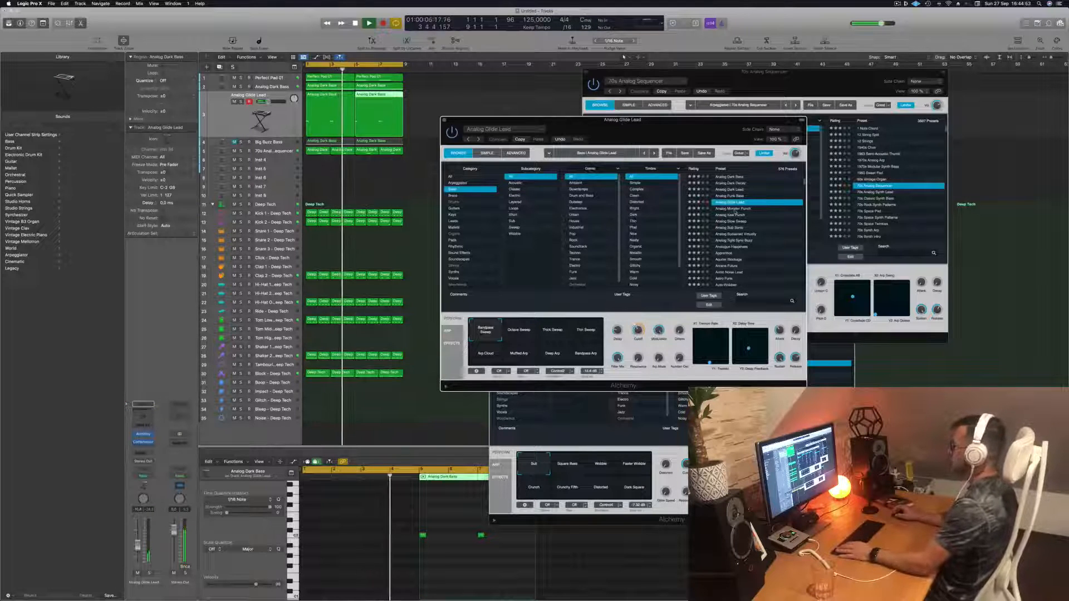
left_click(733, 209)
key("space")
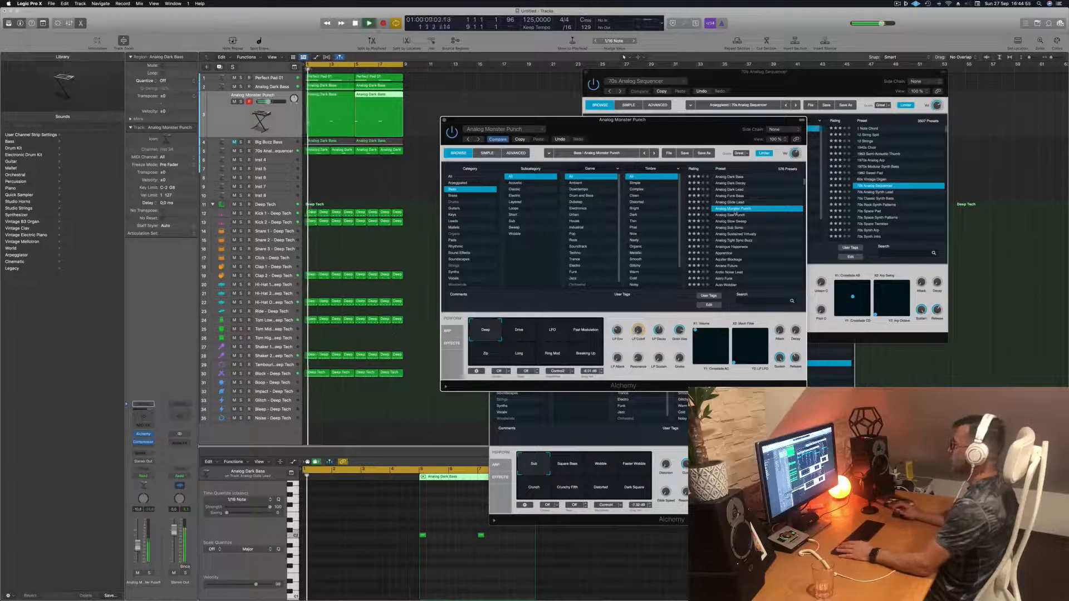
left_click(734, 216)
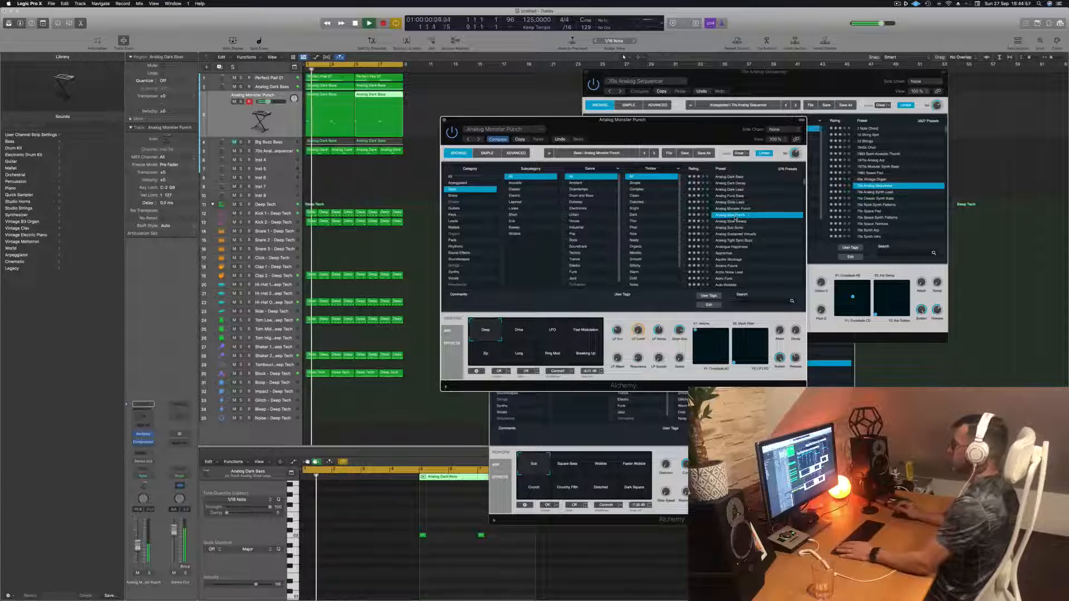
key("space")
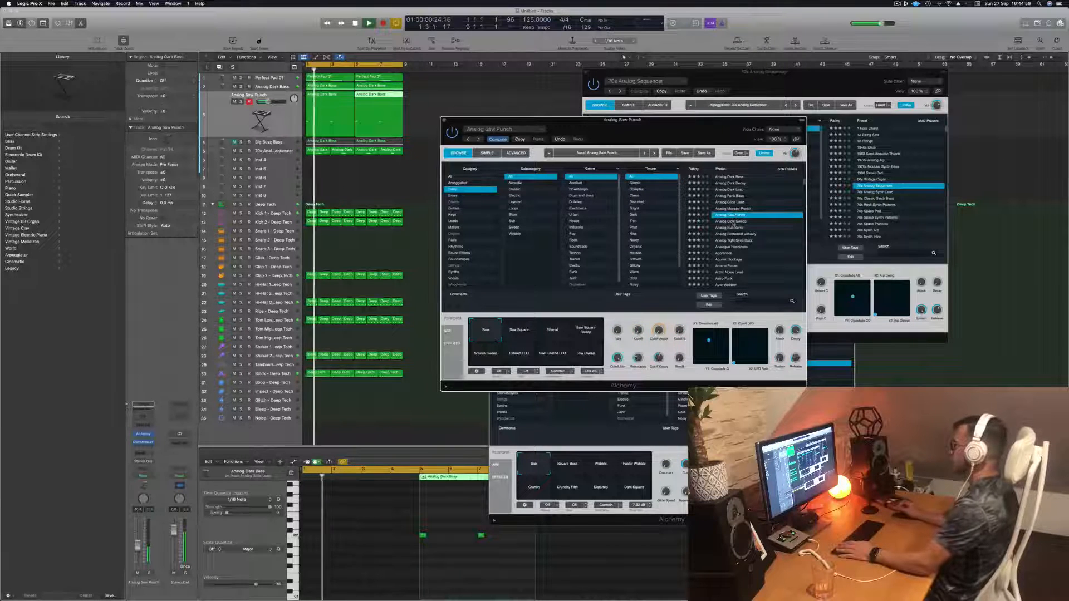
left_click(733, 222)
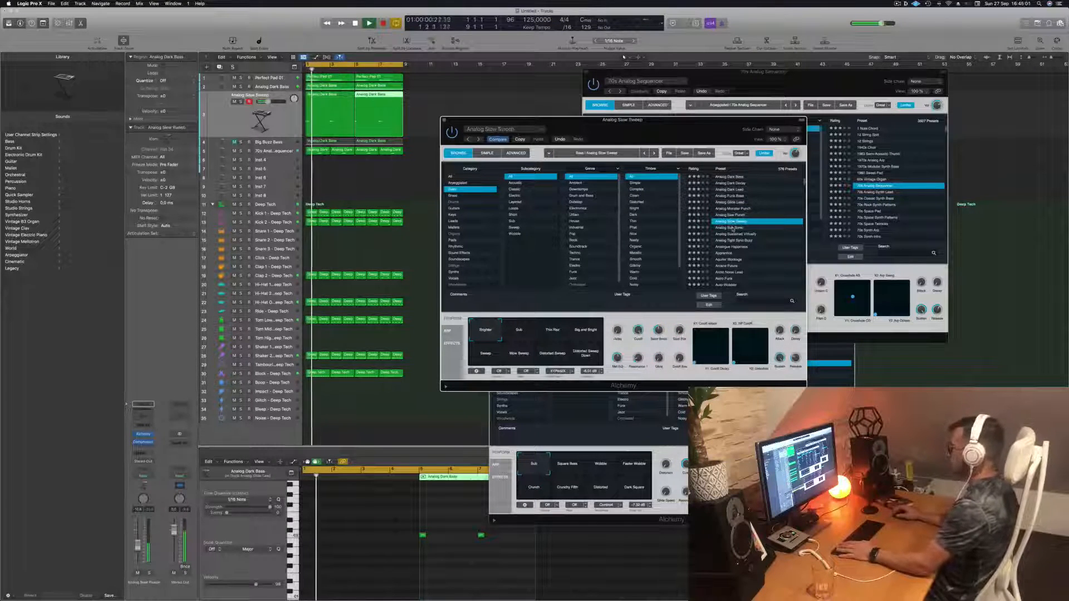
left_click(732, 228)
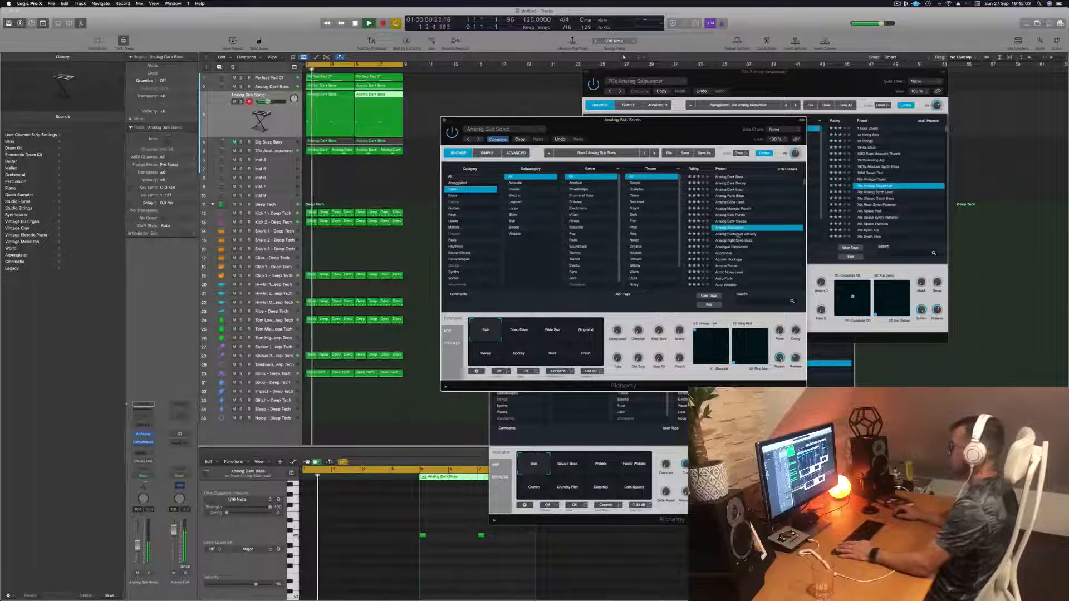
left_click(737, 234)
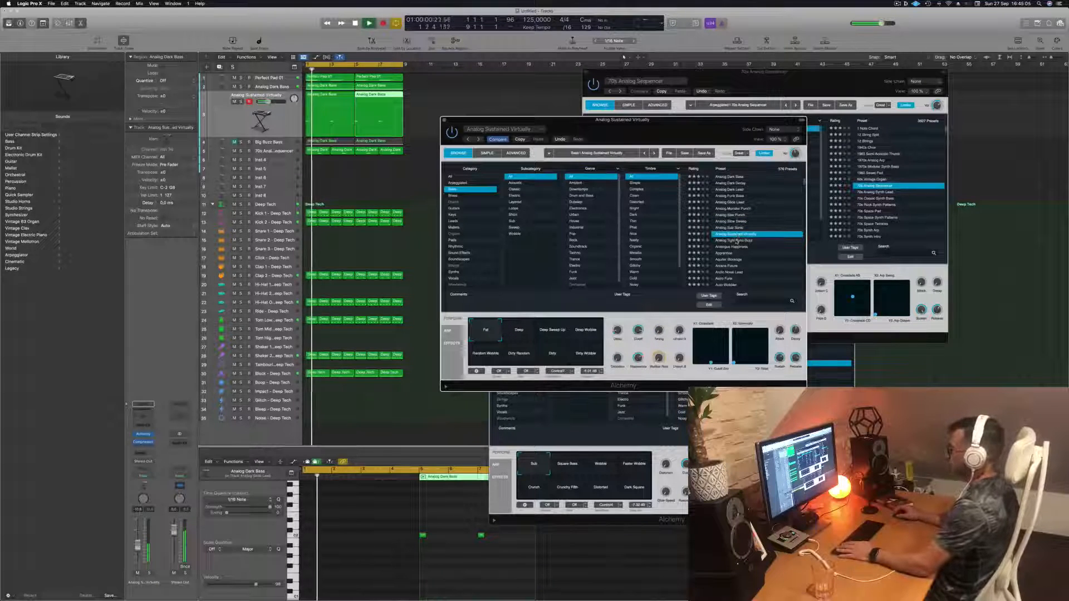
left_click(735, 240)
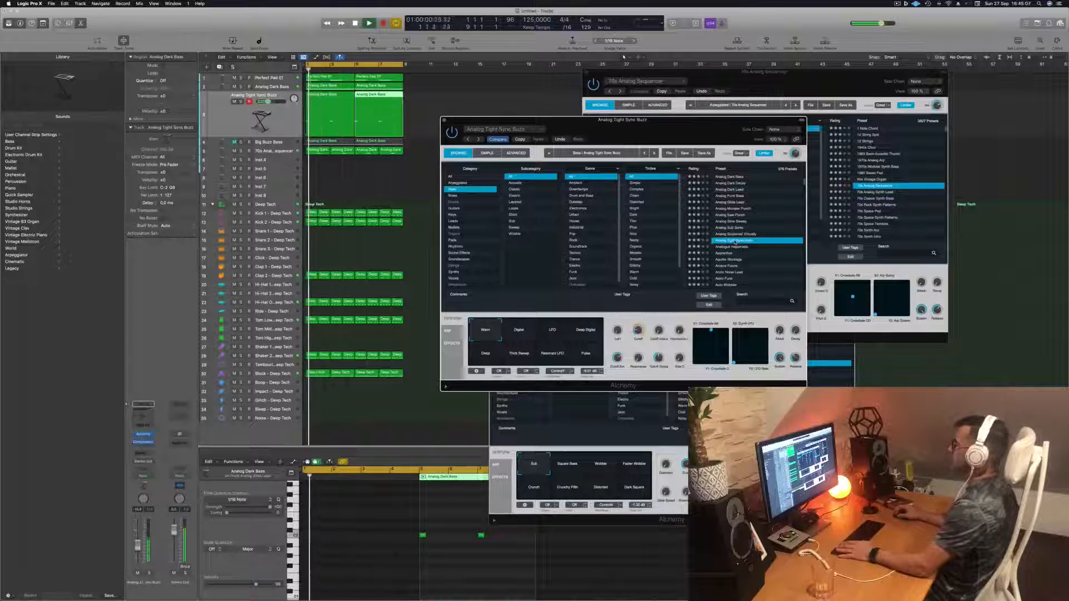
left_click(733, 246)
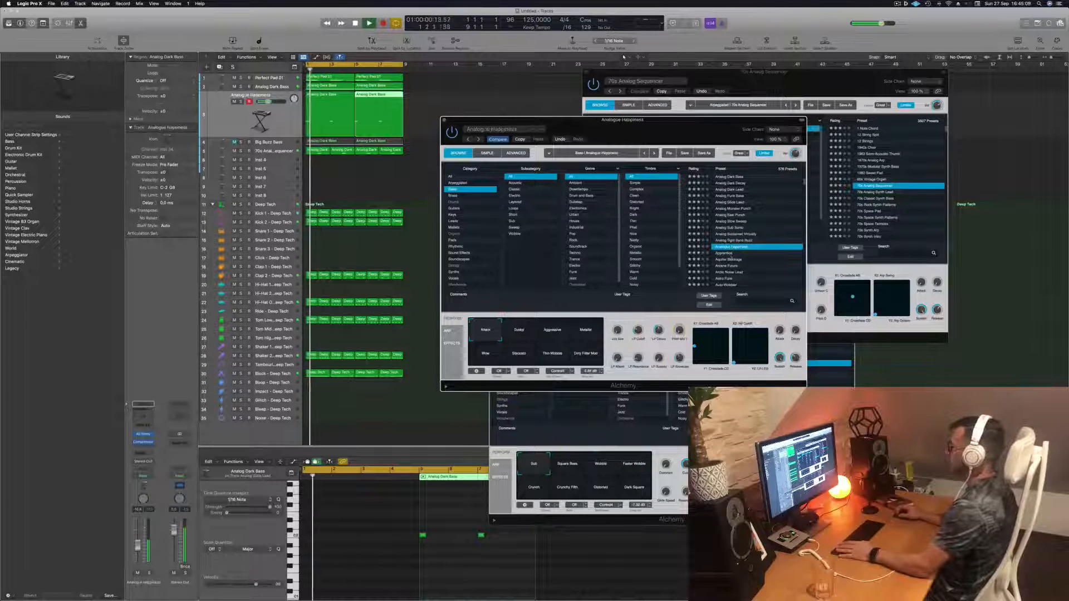
left_click(732, 259)
- Audition further bass presets such as Baby Dropper, Bad Intentions, Ball Bass and Balloon Bass, ending on Big Bright Lead
scroll(753, 240, "down", 1)
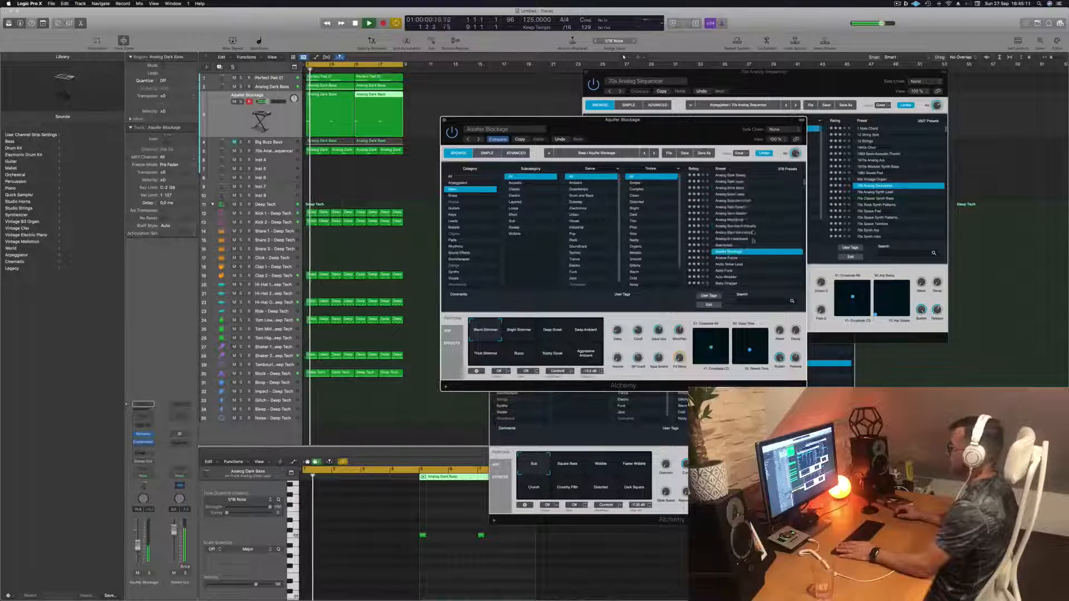
scroll(753, 240, "down", 2)
left_click(731, 247)
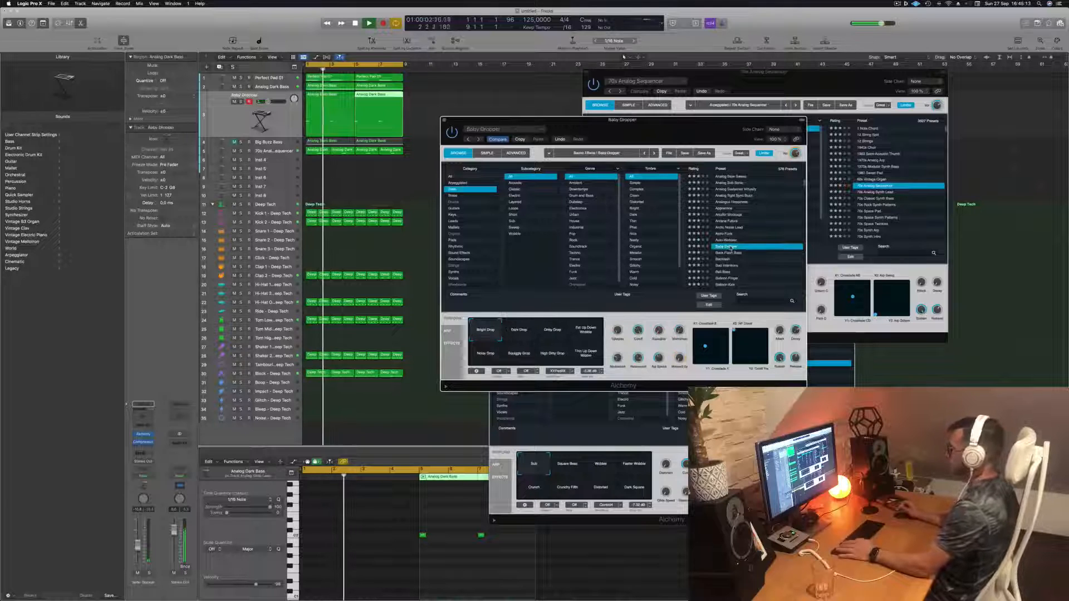
key("space")
scroll(746, 233, "down", 2)
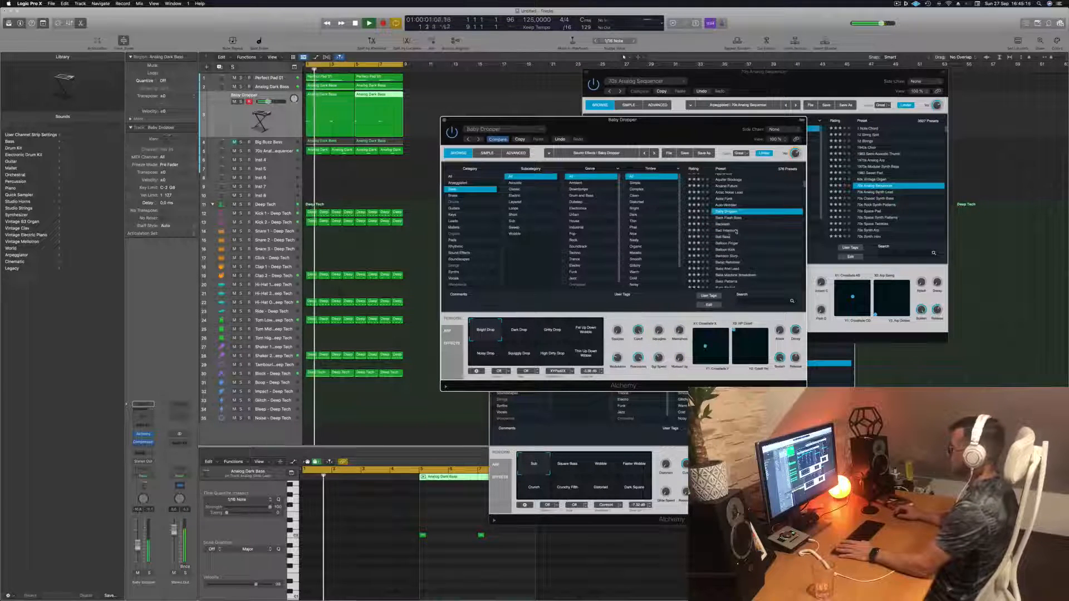
left_click(729, 230)
key("space")
scroll(756, 221, "down", 2)
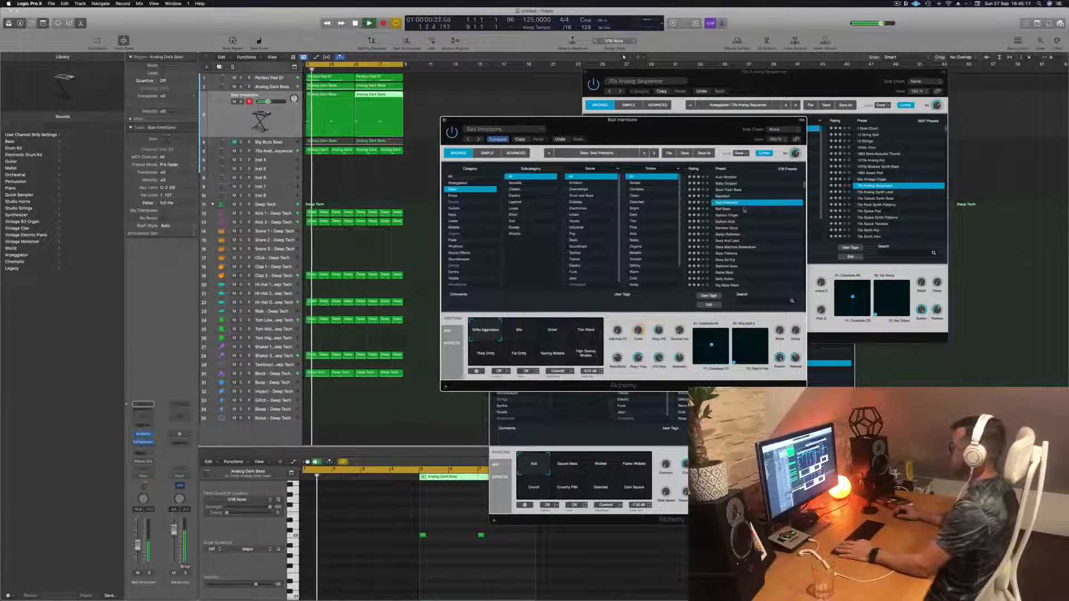
left_click(725, 209)
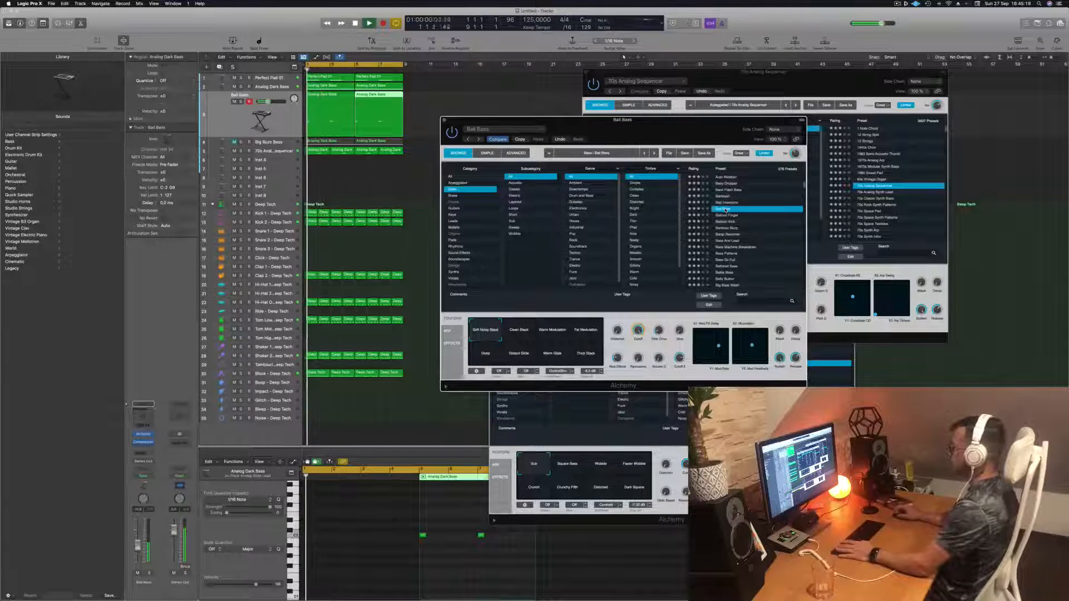
scroll(725, 209, "down", 3)
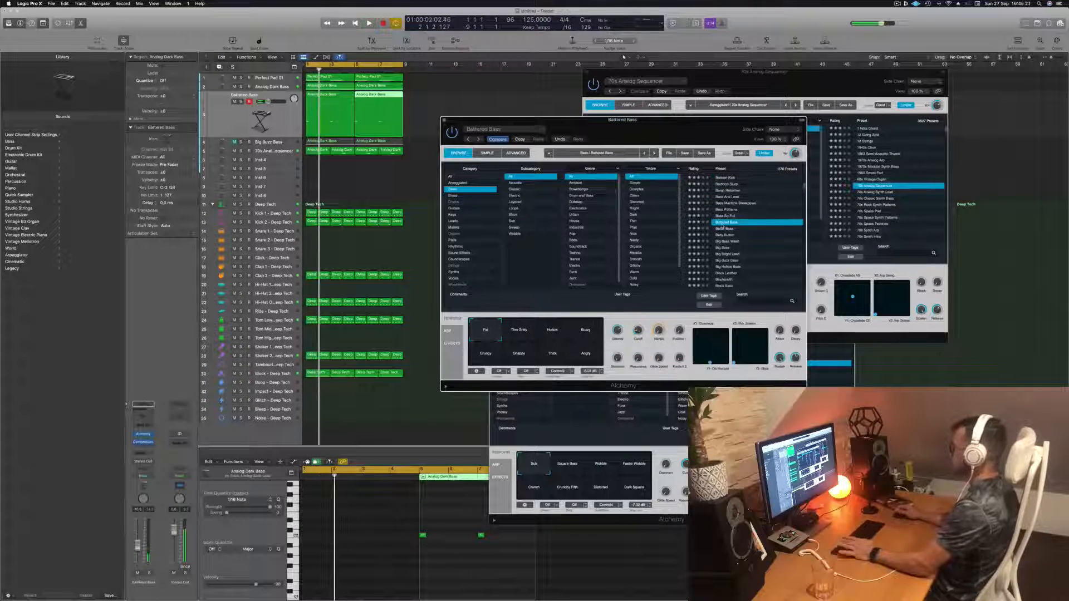
scroll(743, 229, "down", 2)
left_click(730, 220)
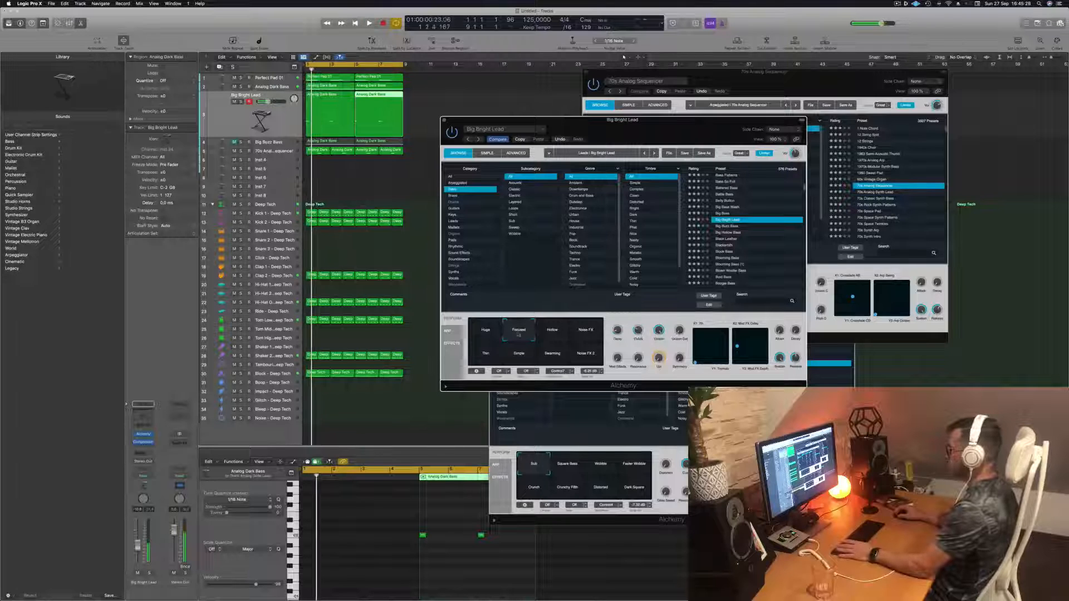
- Try the Big Bright Lead performance snapshots Hollow, Noise FX, Thin and Swarming while the pattern plays
left_click(553, 333)
key("space")
left_click(589, 334)
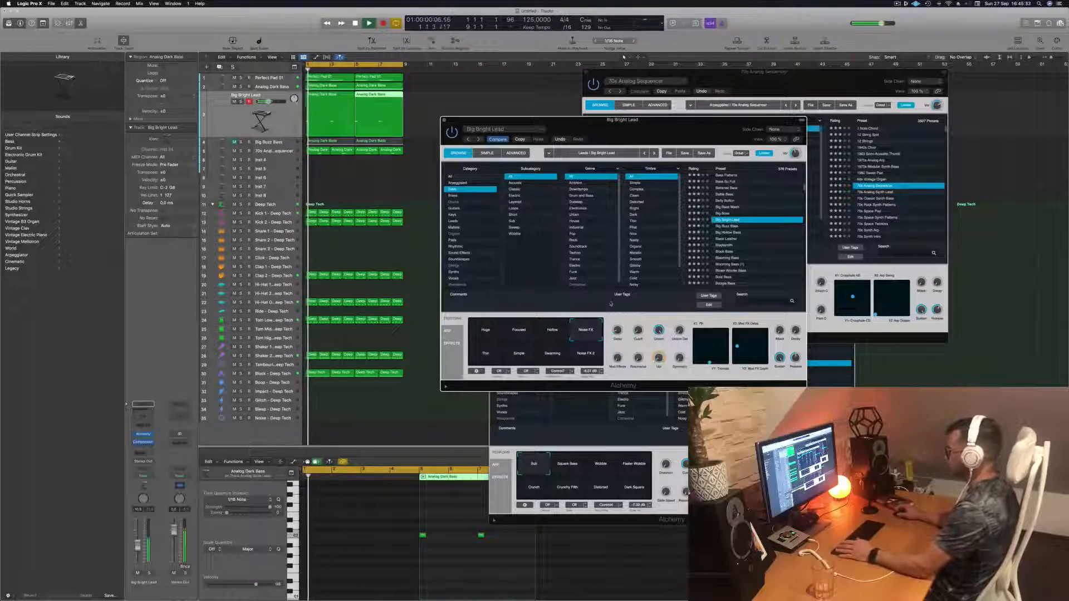
left_click(478, 356)
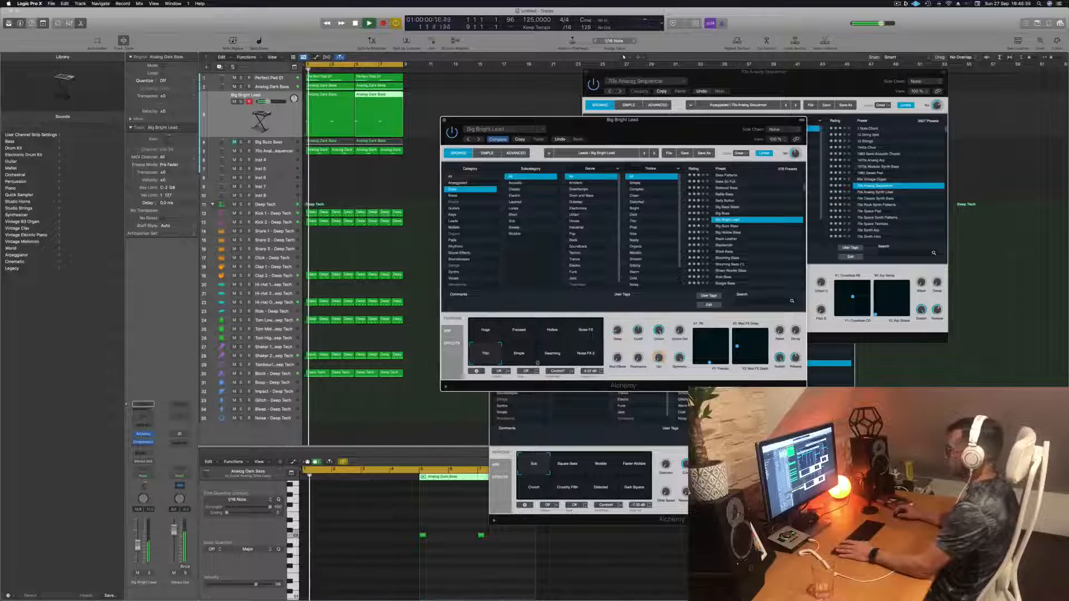
left_click(528, 361)
left_click(558, 359)
key("space")
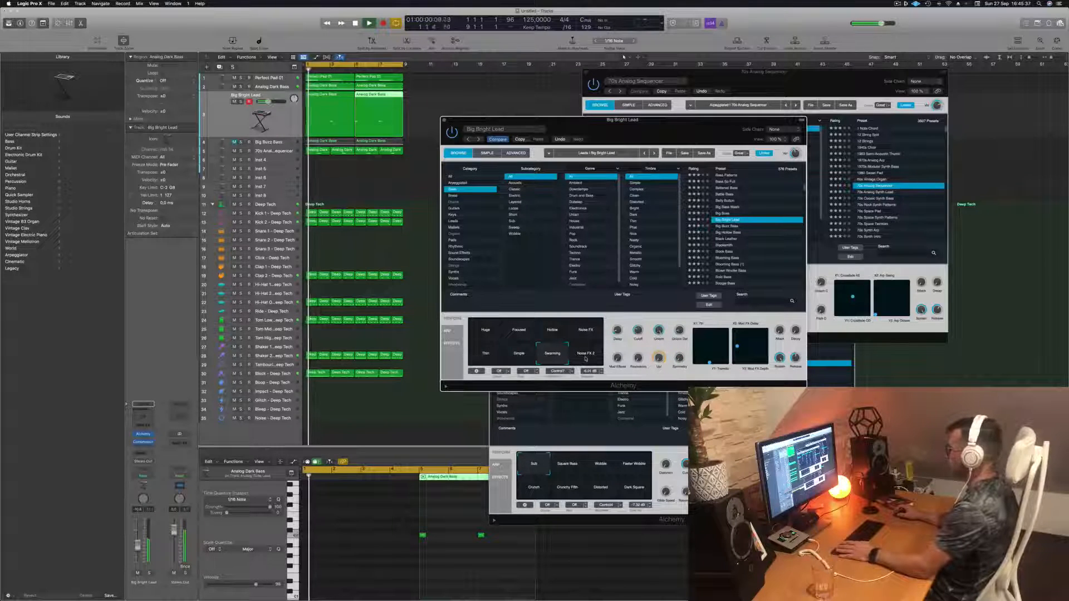
- Try the Noise FX 2 and Noise FX snapshots and nudge one of the sound knobs slightly during playback
left_click(586, 359)
left_click(587, 332)
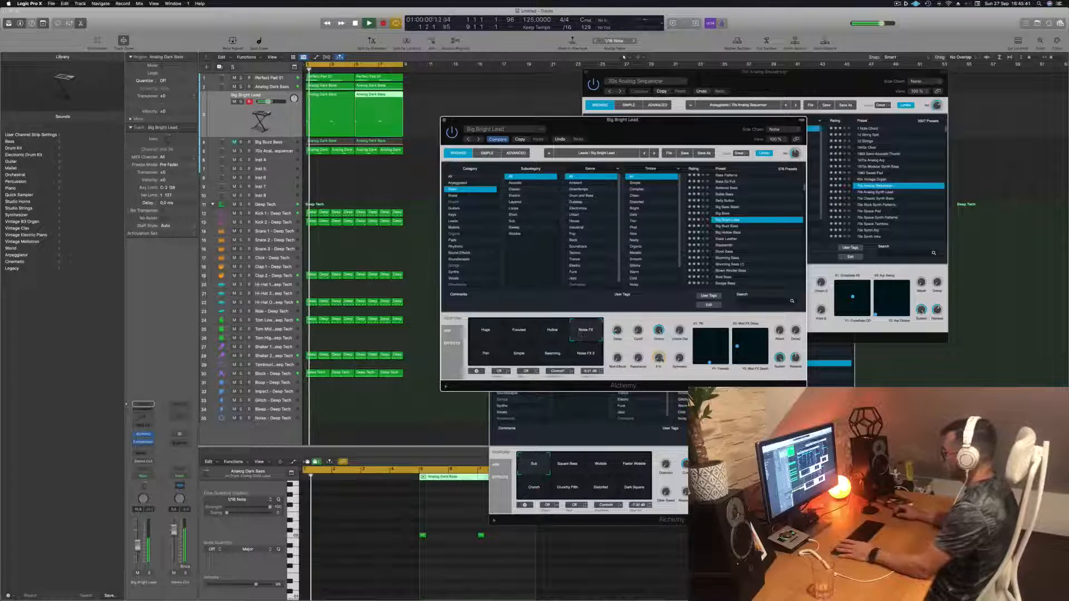
key("space")
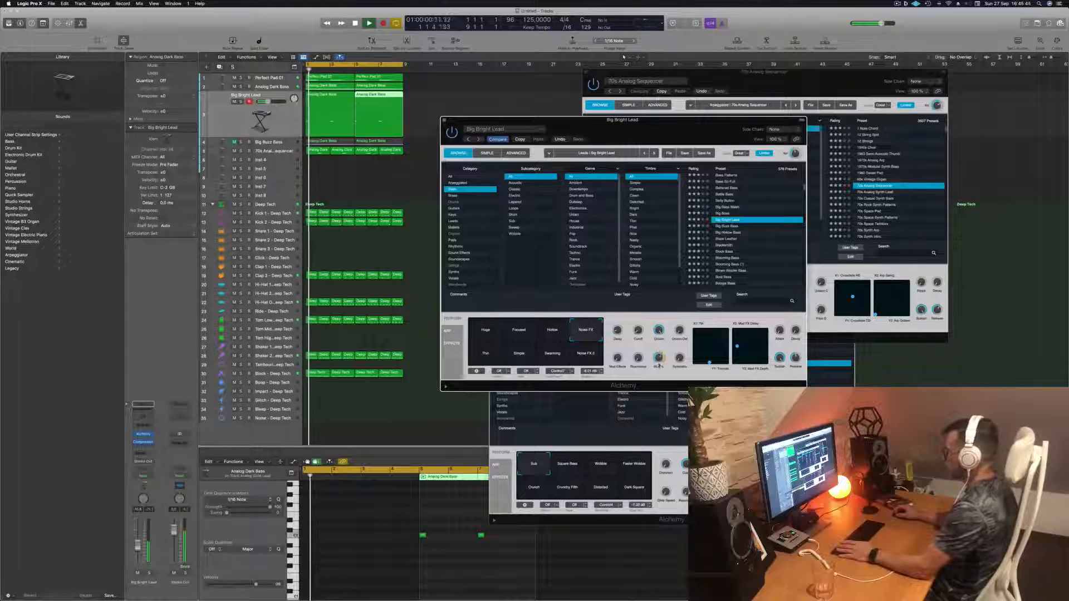
key("space")
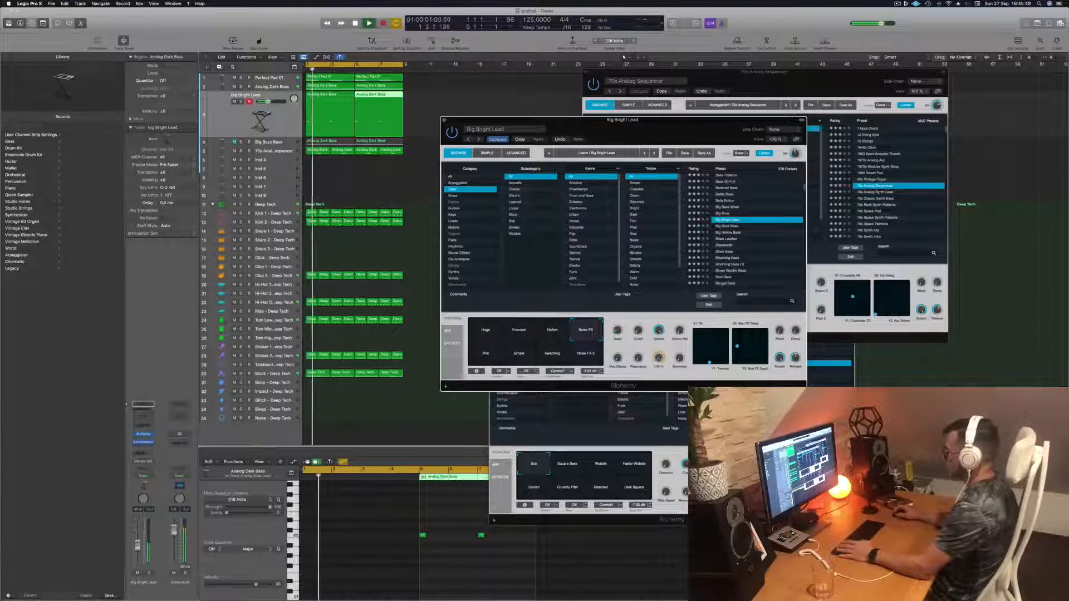
left_click_drag(659, 358, 659, 361)
key("space")
key("space")
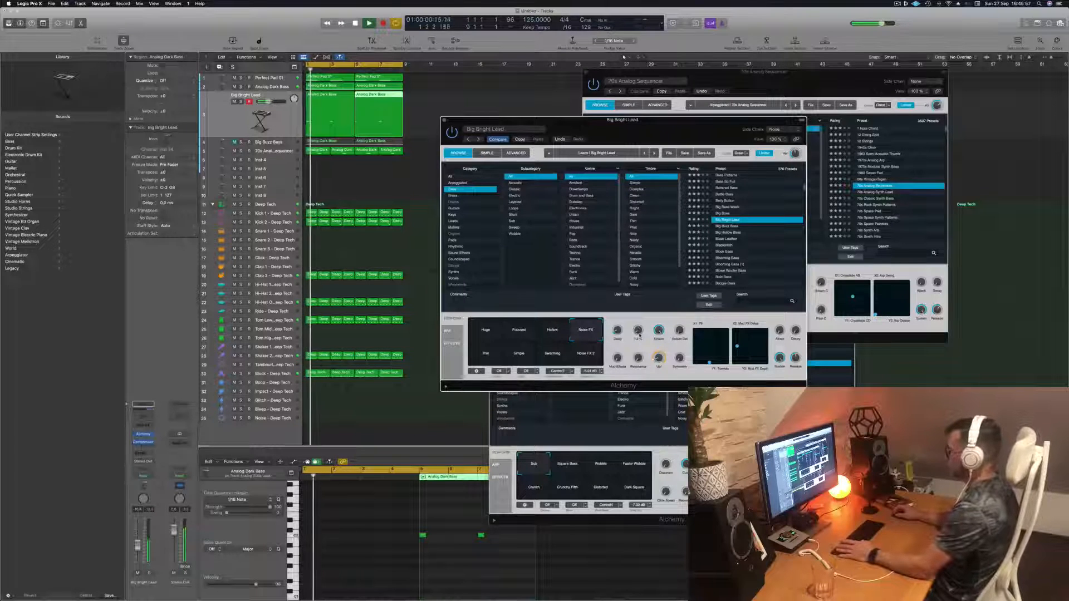
- Select the lead track's regions and cycle through the Noise FX 2, Swarming, Simple and Thin snapshots
left_click(283, 121)
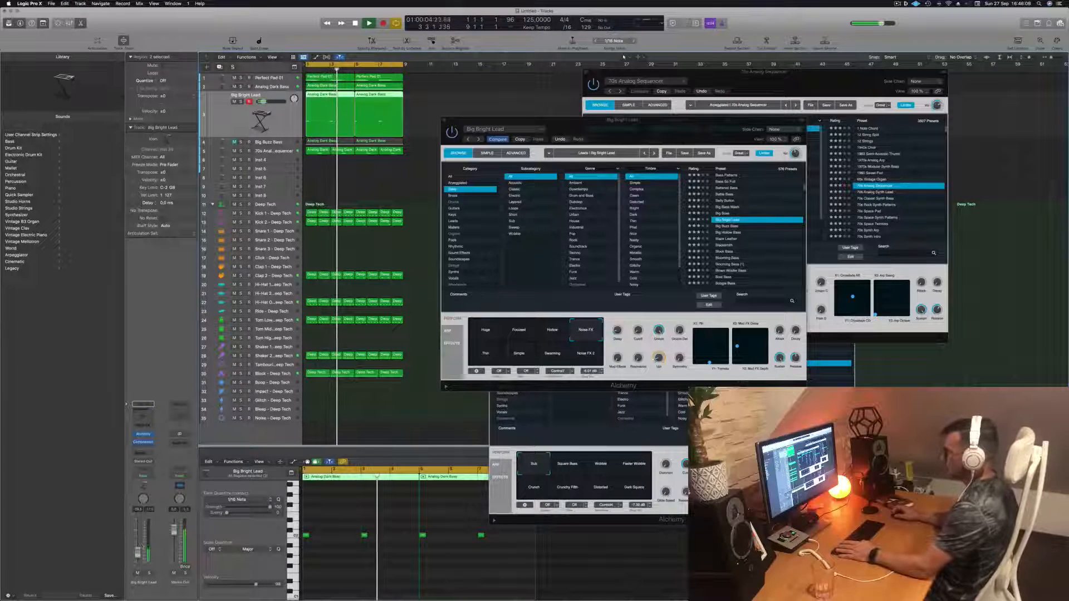
left_click(590, 361)
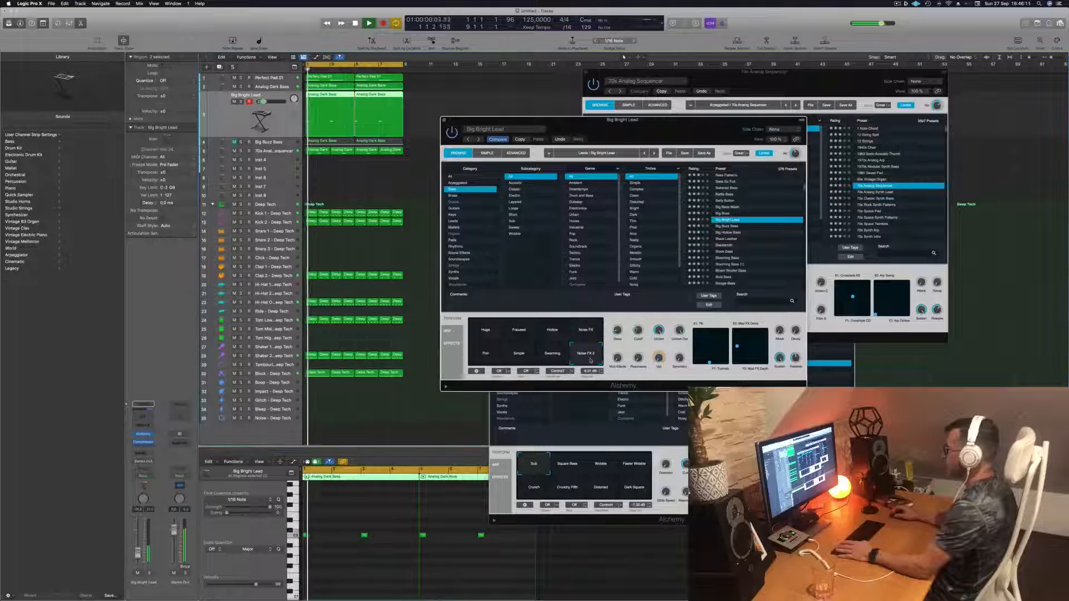
left_click(557, 358)
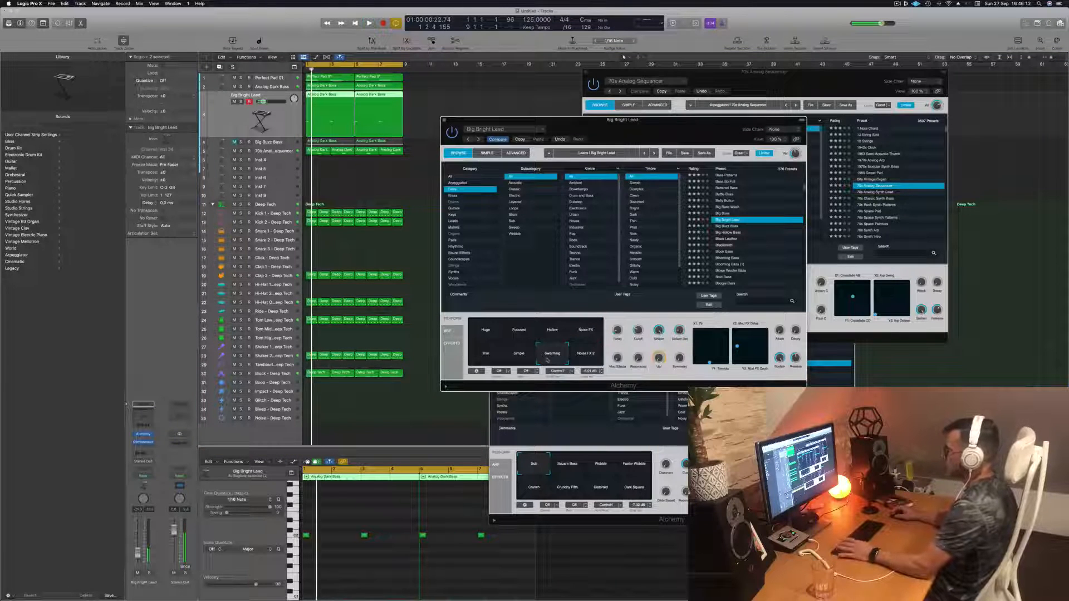
left_click(518, 356)
left_click(487, 355)
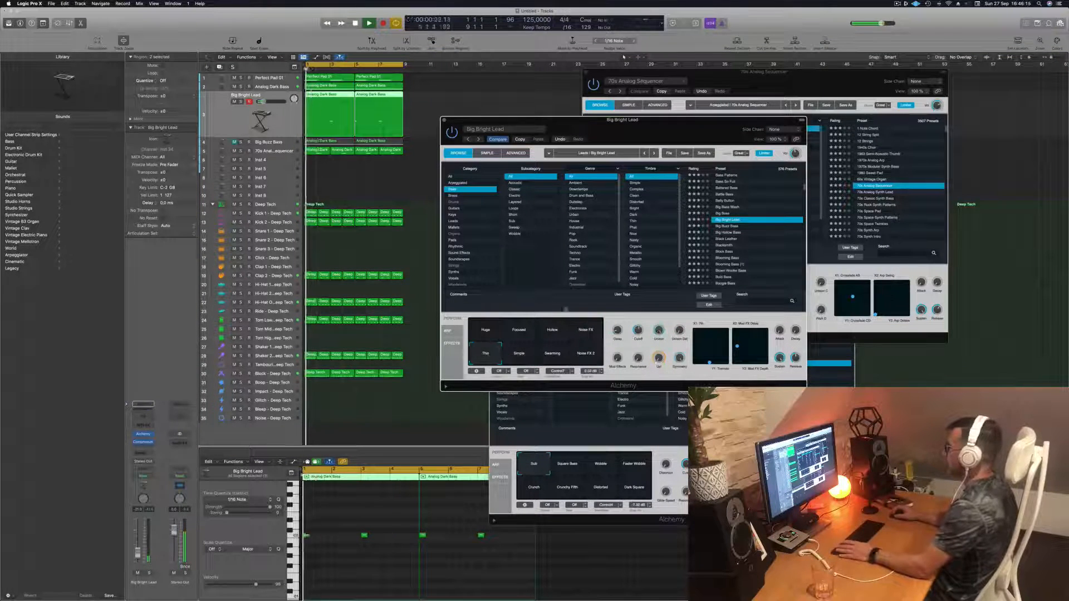
- Audition presets from Black Leather through Blooming Bass, Blown Woofer Bass, Bottom Feeder and Bouncing Echoes on the new track
left_click(727, 239)
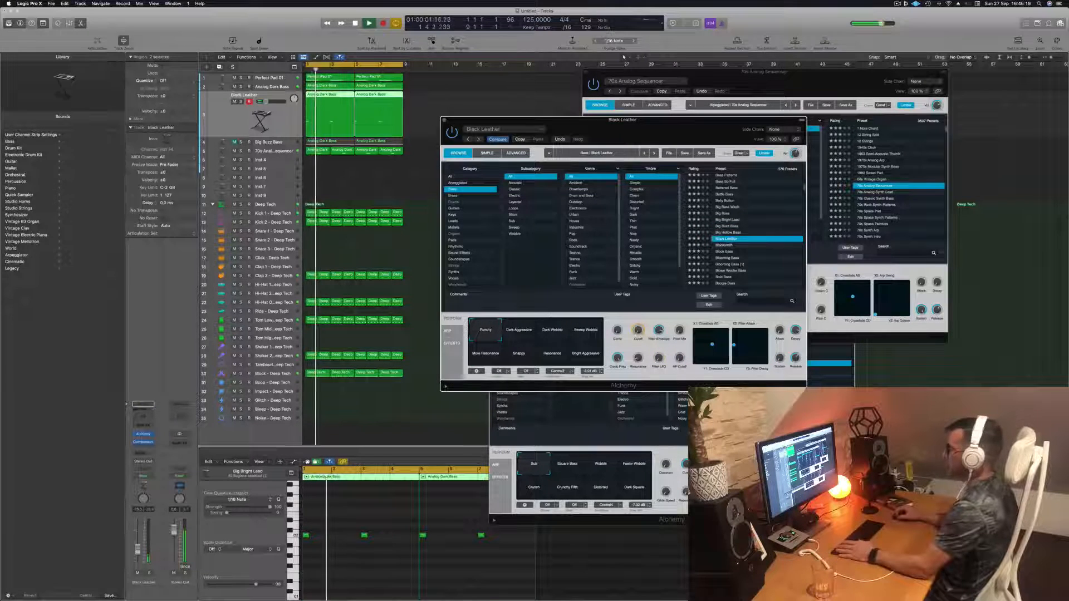
scroll(729, 251, "down", 2)
left_click(729, 239)
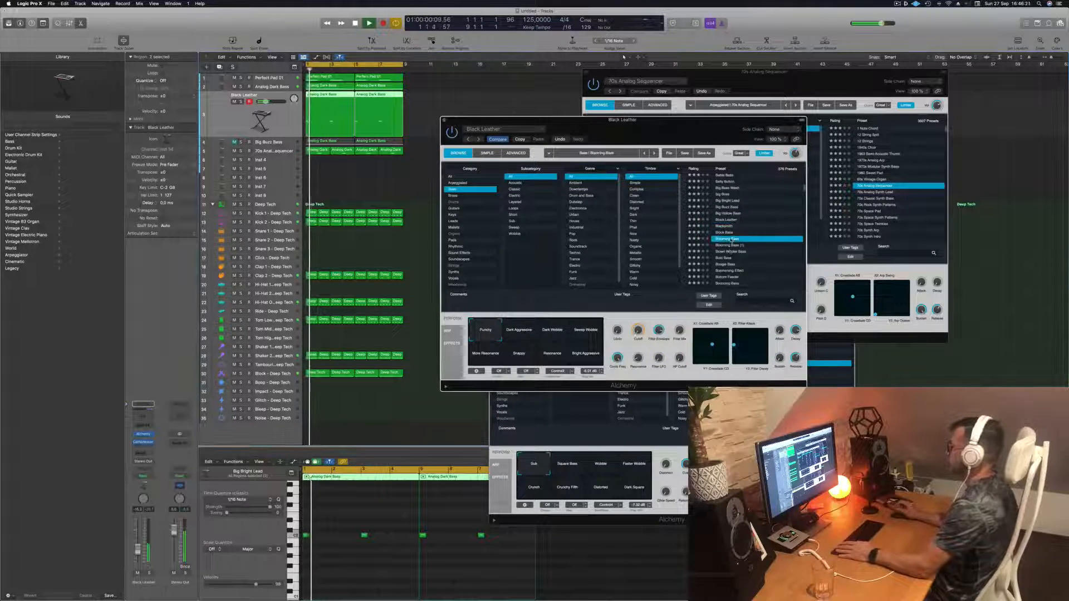
scroll(731, 239, "down", 2)
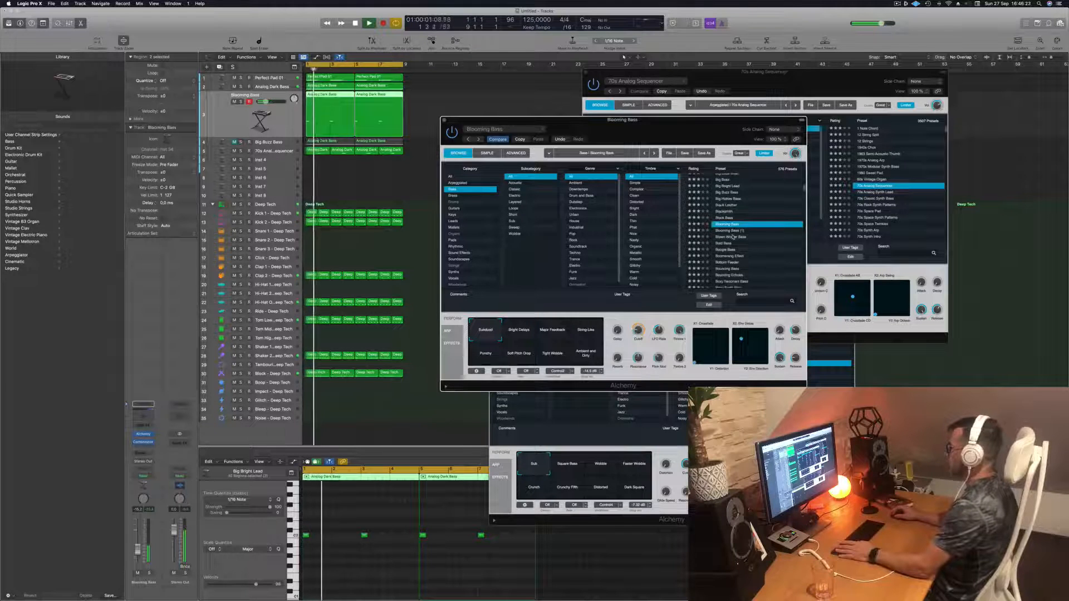
left_click(732, 237)
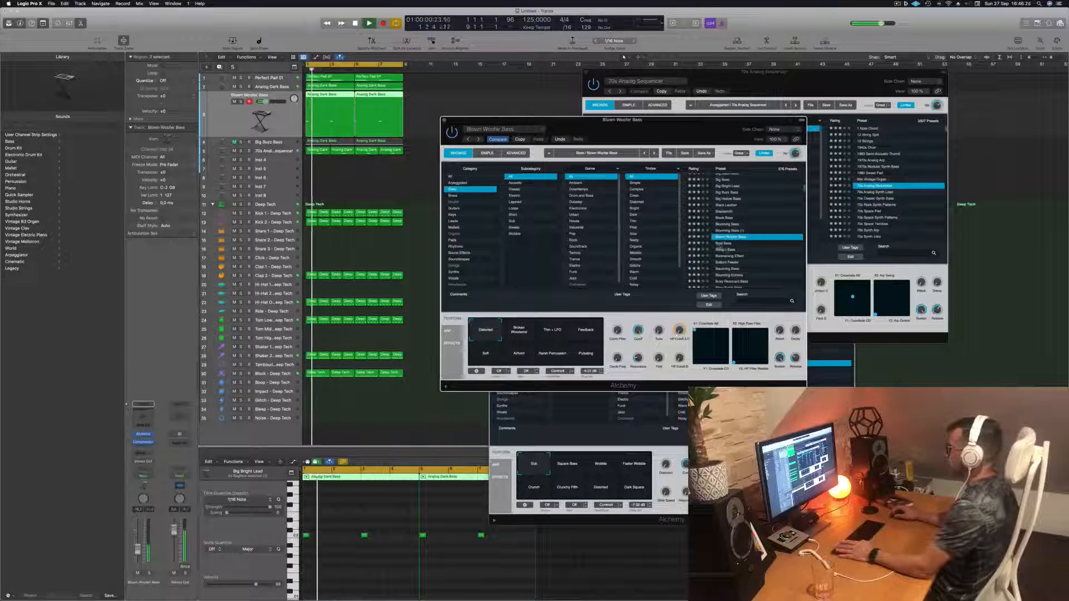
left_click(723, 244)
scroll(741, 249, "down", 3)
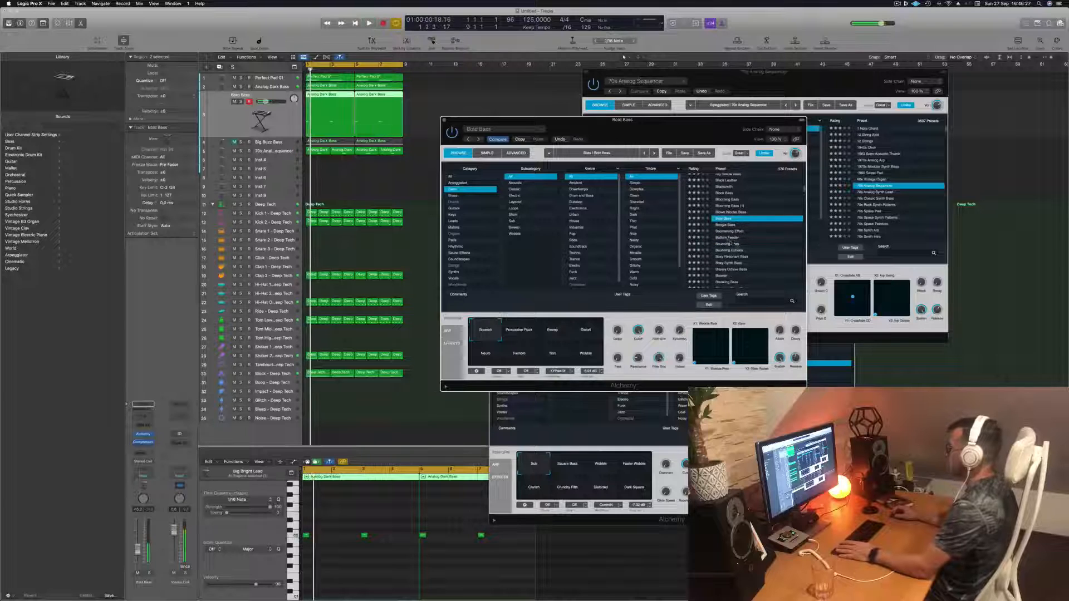
left_click(729, 239)
scroll(758, 250, "down", 3)
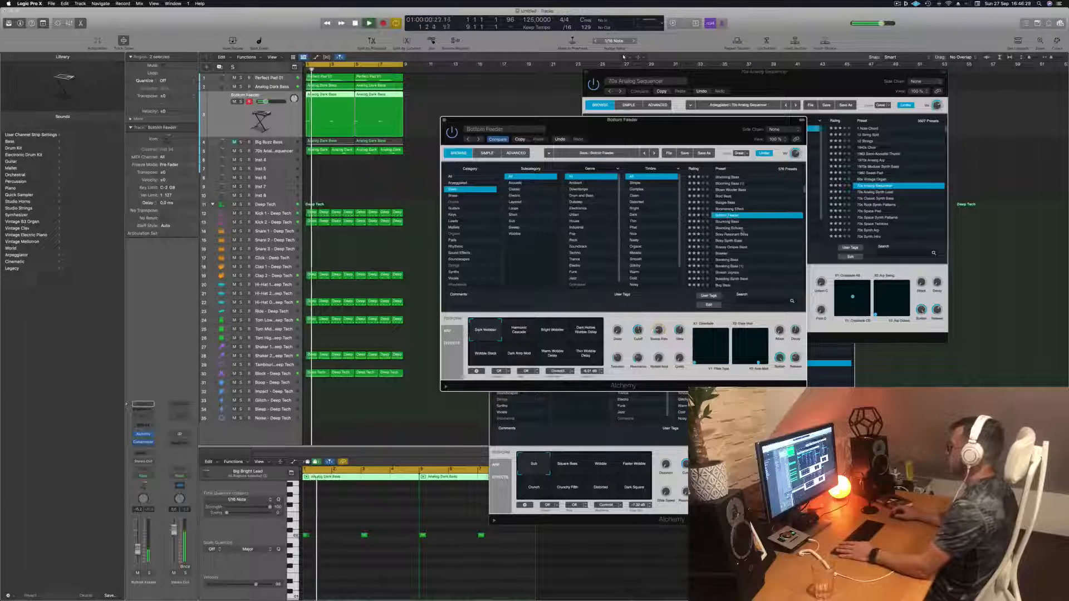
left_click(742, 228)
scroll(763, 224, "down", 3)
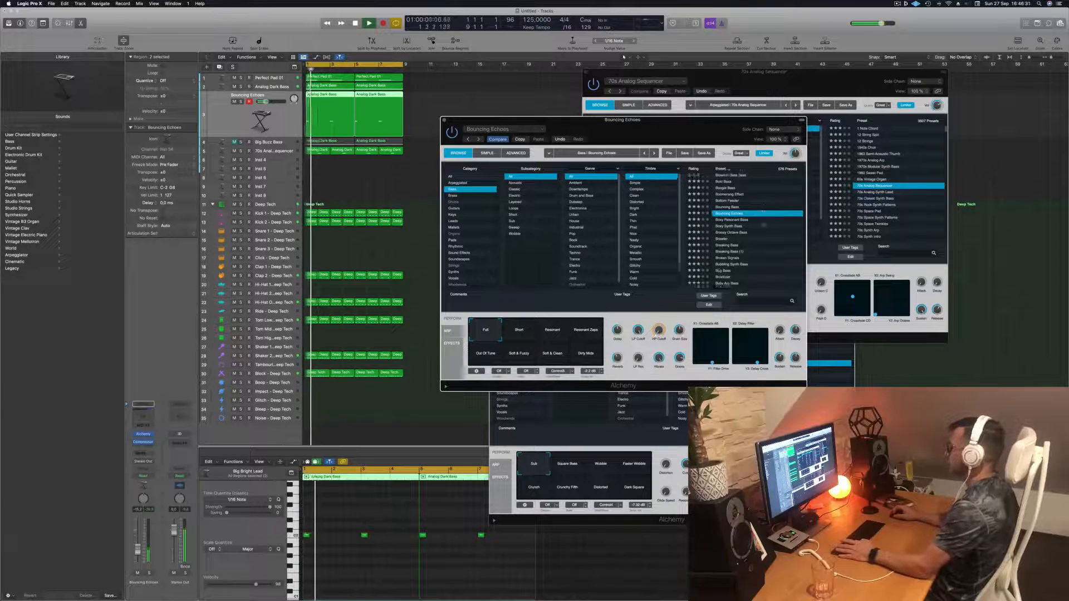
- Nudge the first note in the piano roll slightly later and play the pattern back
left_click(336, 574)
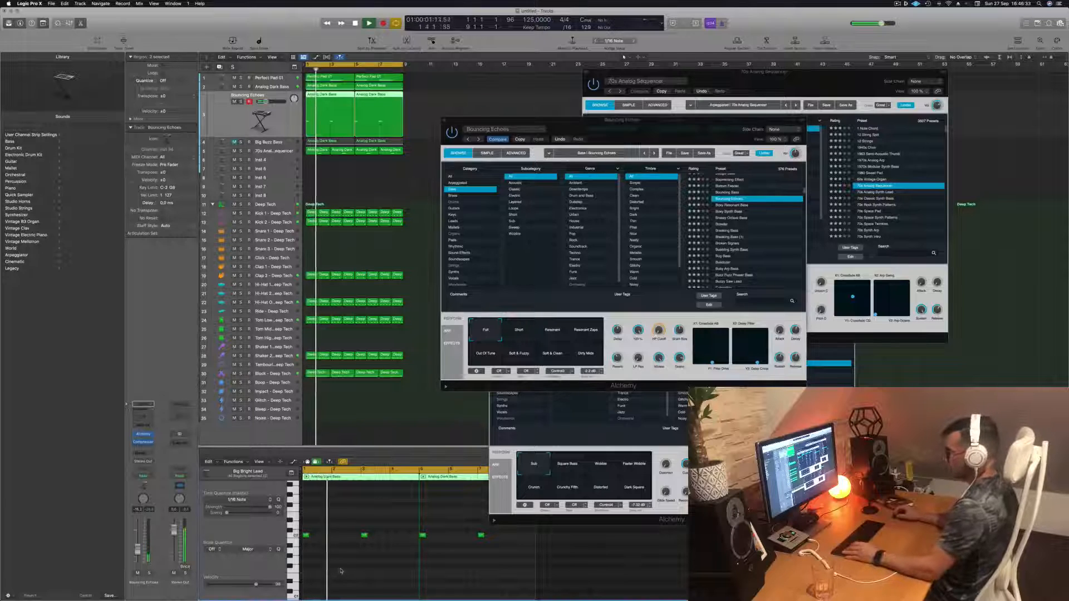
scroll(313, 535, "up", 5)
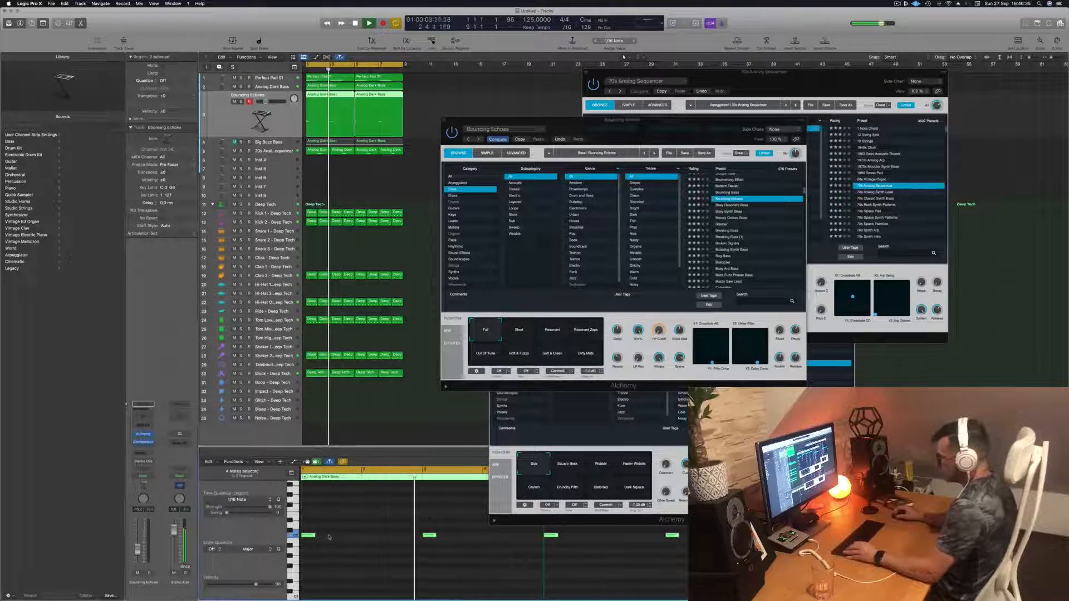
left_click_drag(314, 536, 320, 539)
key("space")
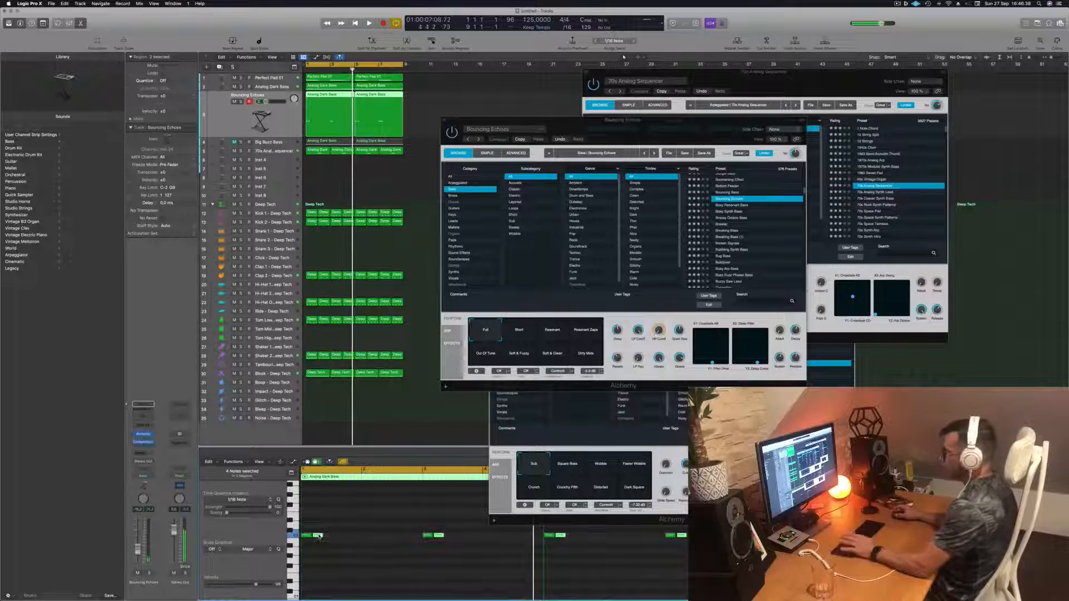
key("space")
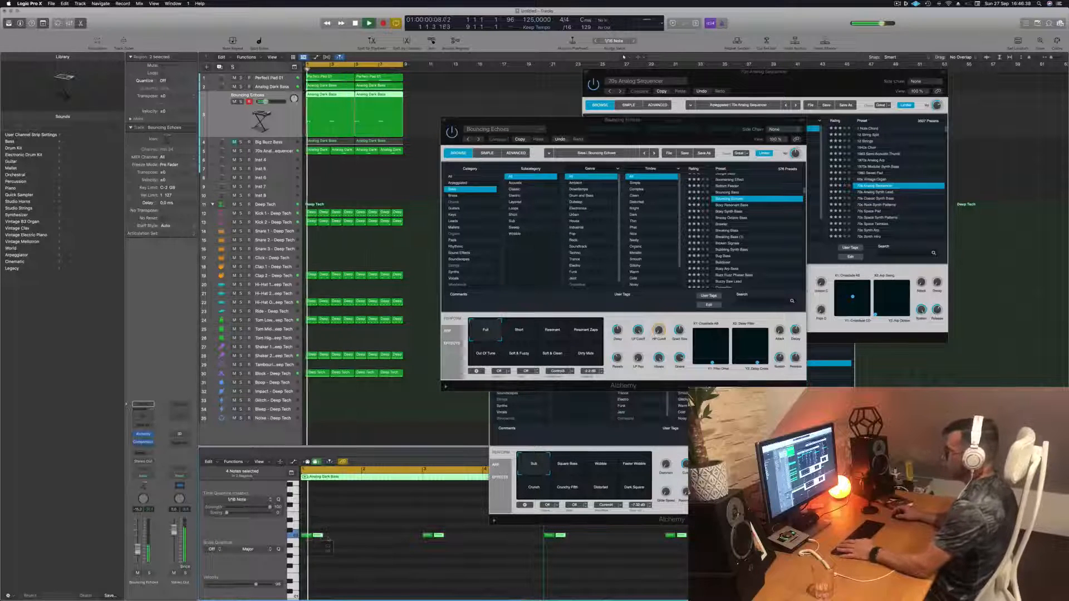
- Audition the Breezy Octave Bass, Breaking Bass and Busy Arp Bass presets with playback running
left_click(736, 218)
left_click(729, 224)
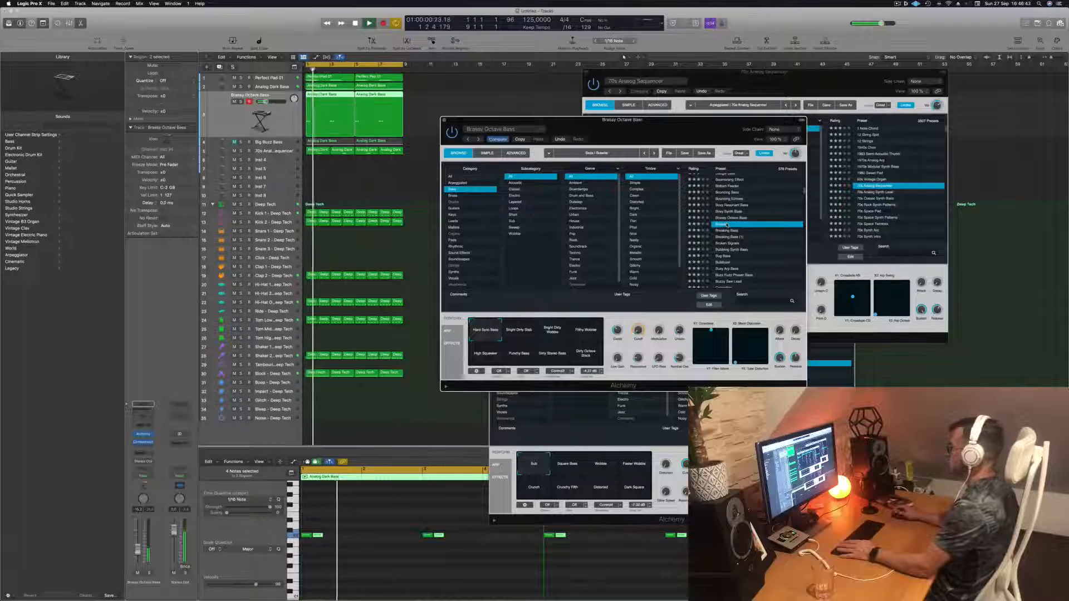
left_click(731, 230)
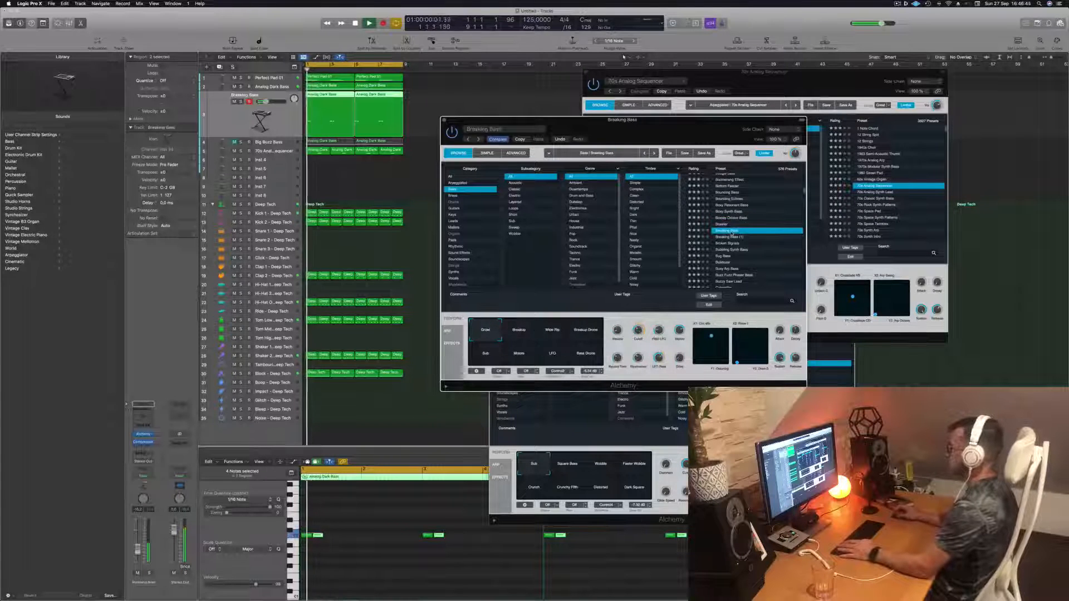
scroll(732, 236, "down", 2)
left_click(732, 232)
scroll(732, 245, "down", 2)
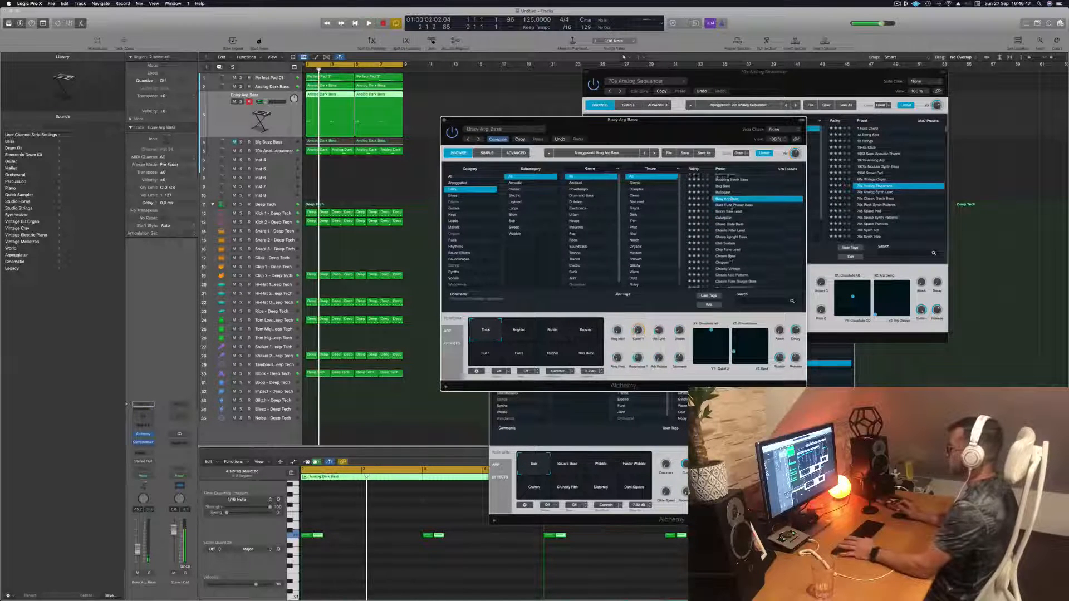
scroll(733, 260, "up", 2)
key("space")
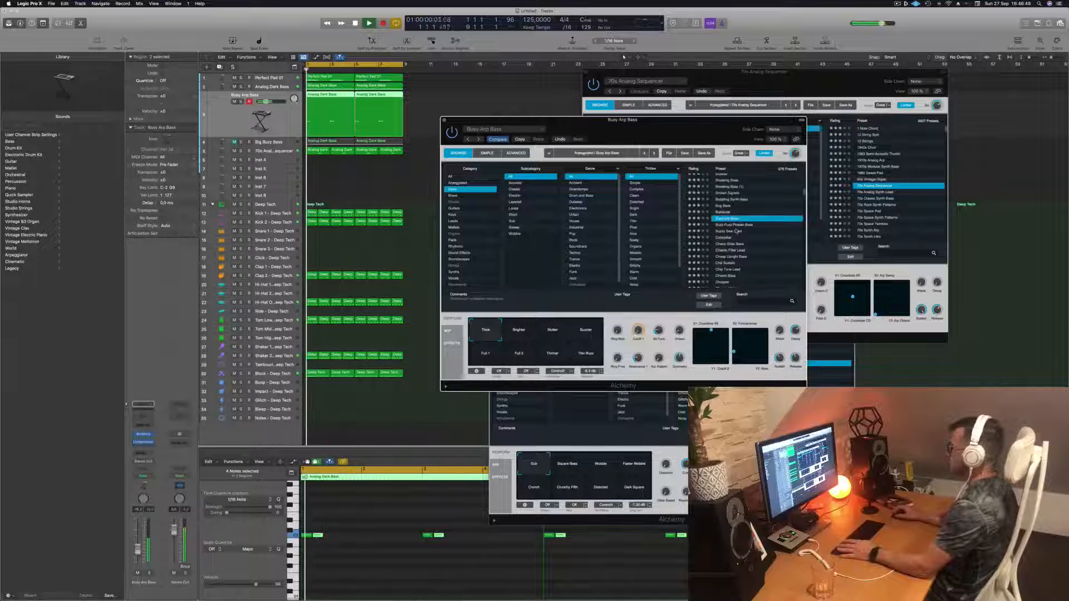
- Audition the Buzzy Saw Lead, Chaos Glide Bass, Chill Sustain and Chunky Vintage presets
left_click(728, 232)
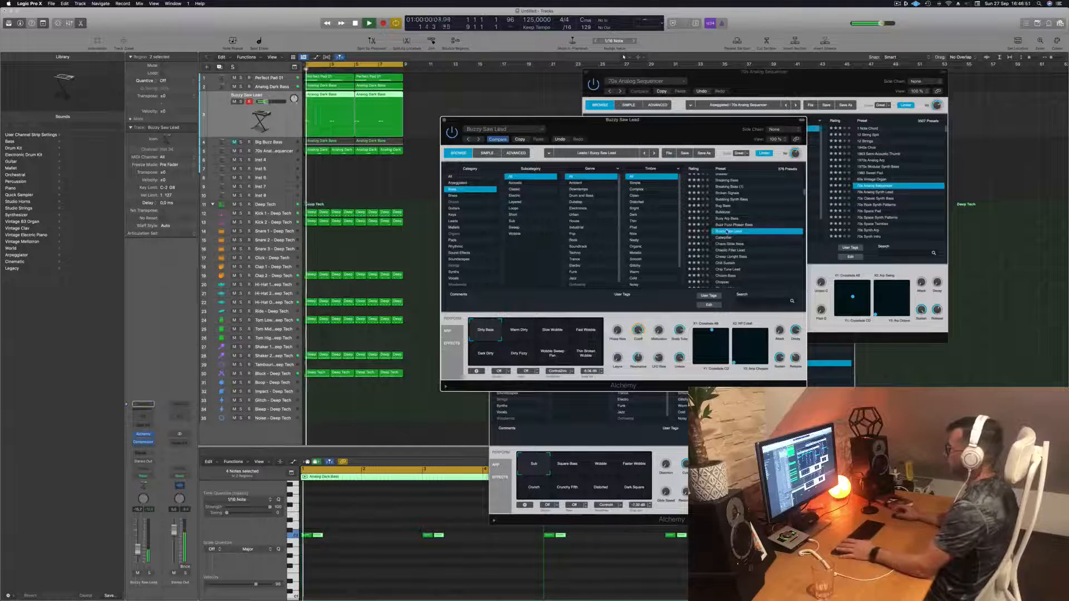
scroll(730, 234, "down", 1)
left_click(729, 221)
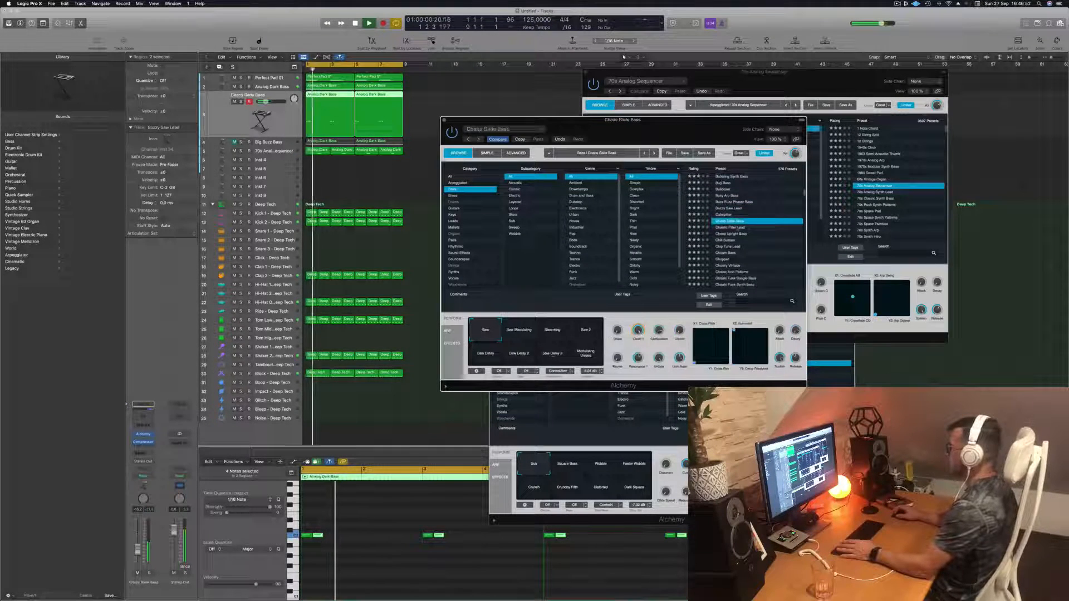
scroll(739, 235, "down", 2)
left_click(730, 225)
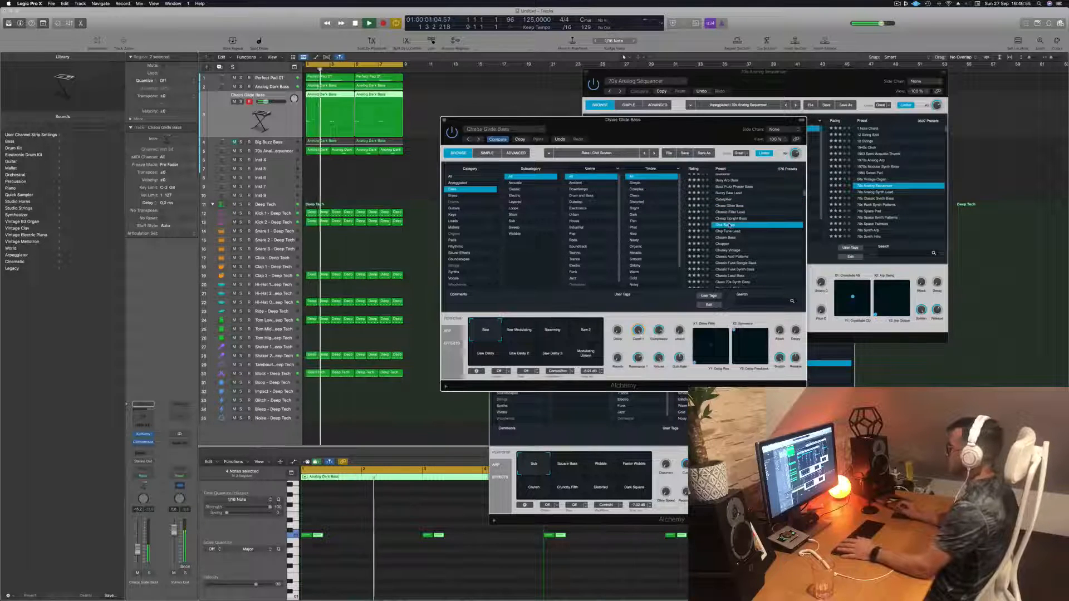
scroll(737, 228, "down", 2)
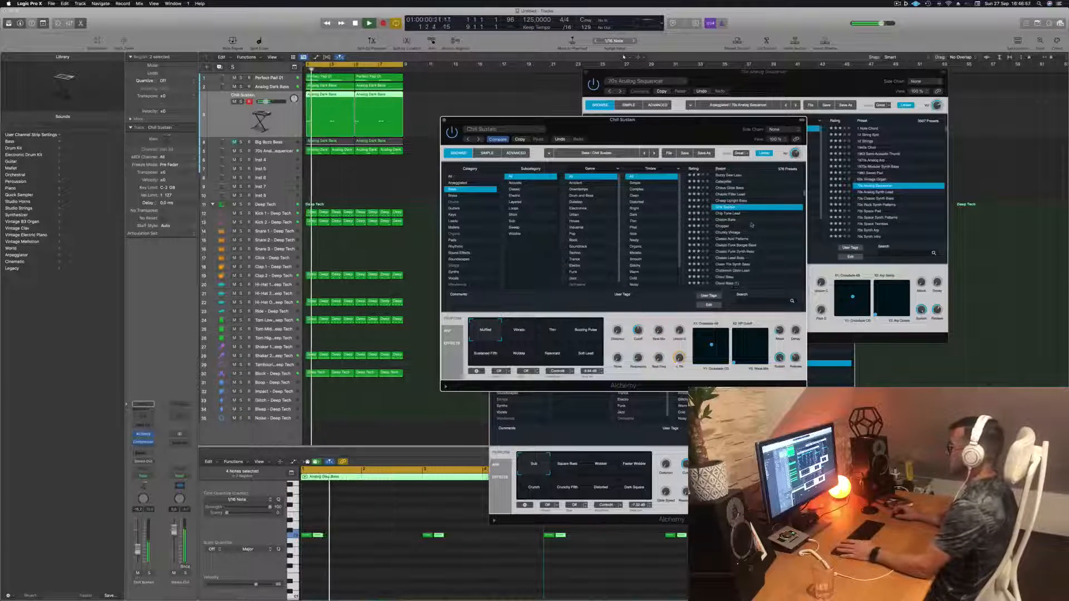
left_click(734, 225)
key("space")
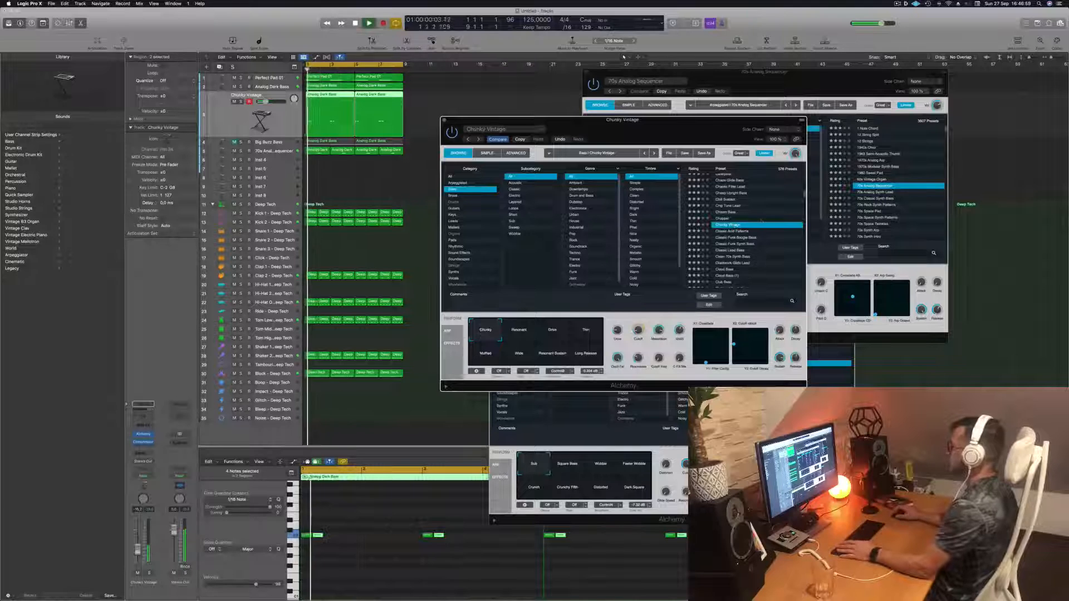
- Audition the Classic Funk Synth Bass, Club Bass and Concussion Bass presets
scroll(761, 220, "down", 2)
left_click(732, 221)
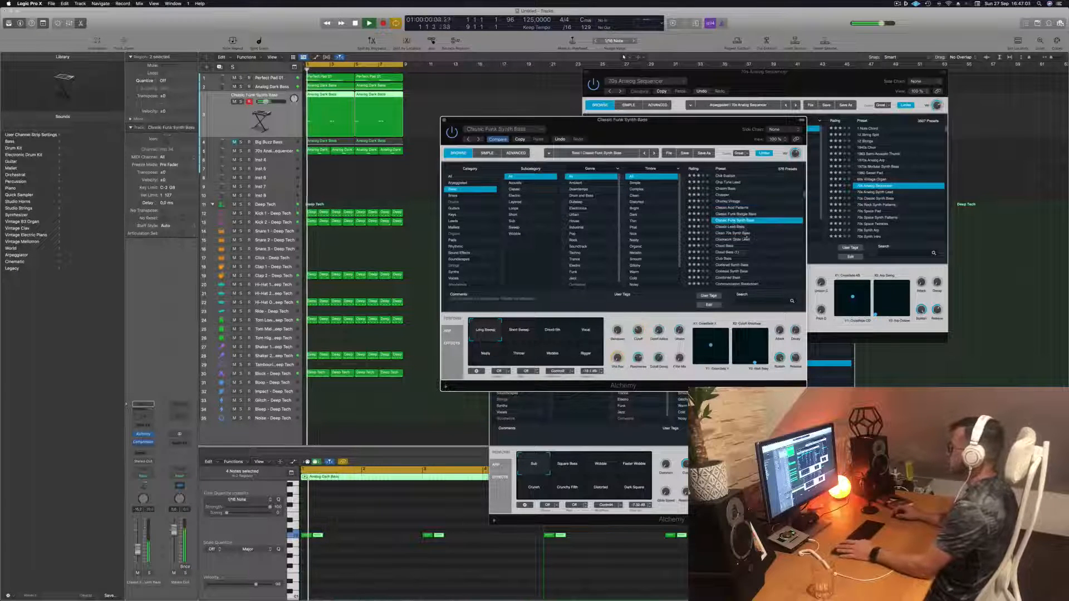
left_click(723, 259)
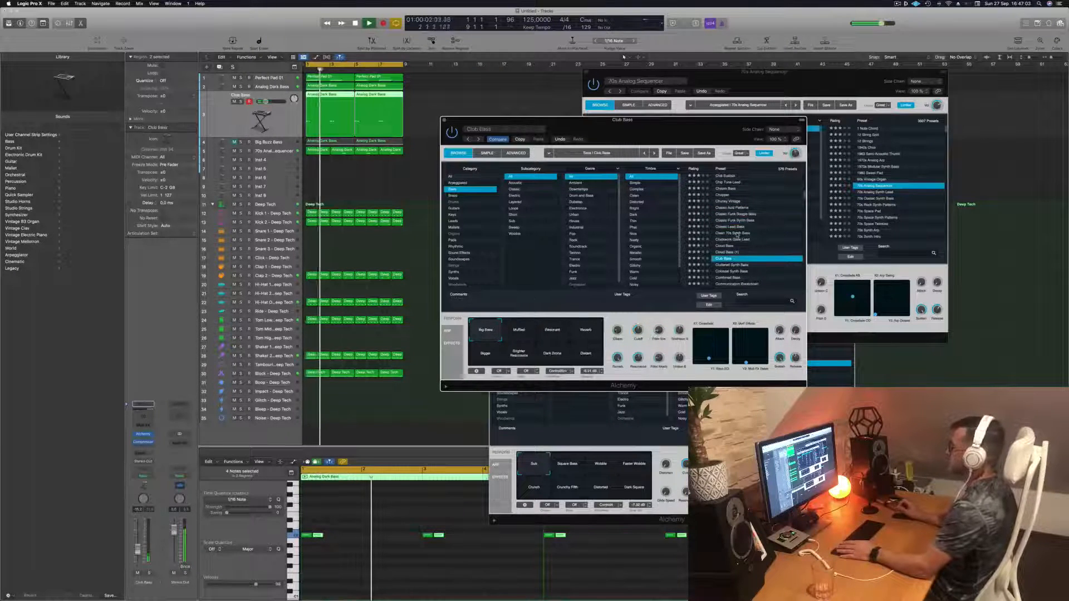
scroll(754, 238, "down", 3)
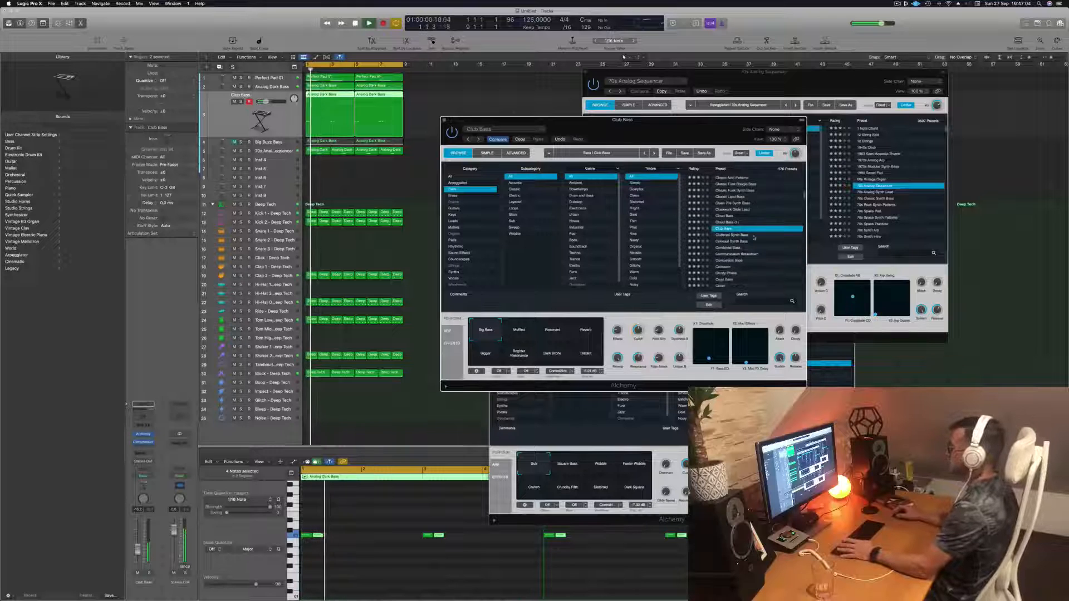
left_click(729, 261)
scroll(727, 245, "down", 3)
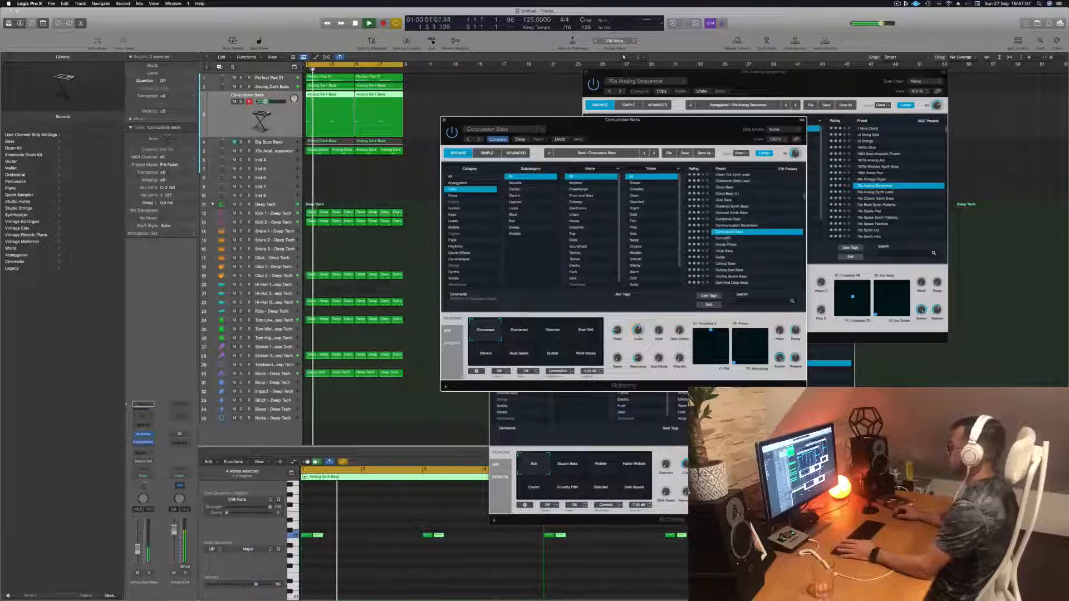
- Audition the Corrosion, Dark And Deep Bass and Dark Drive Stack presets in Alchemy during playback
left_click(727, 239)
scroll(724, 245, "down", 3)
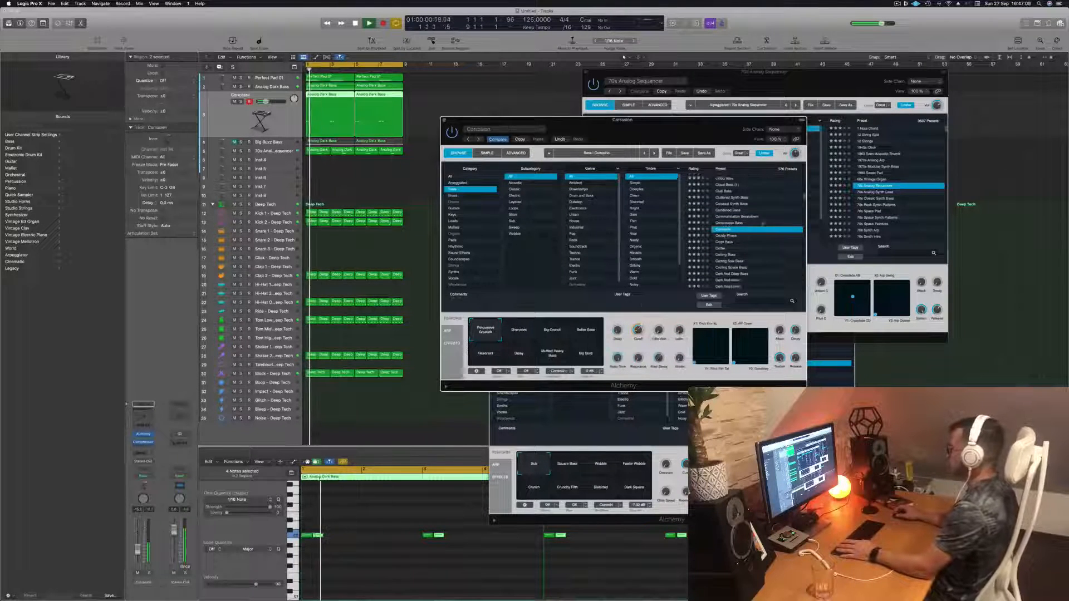
left_click(722, 251)
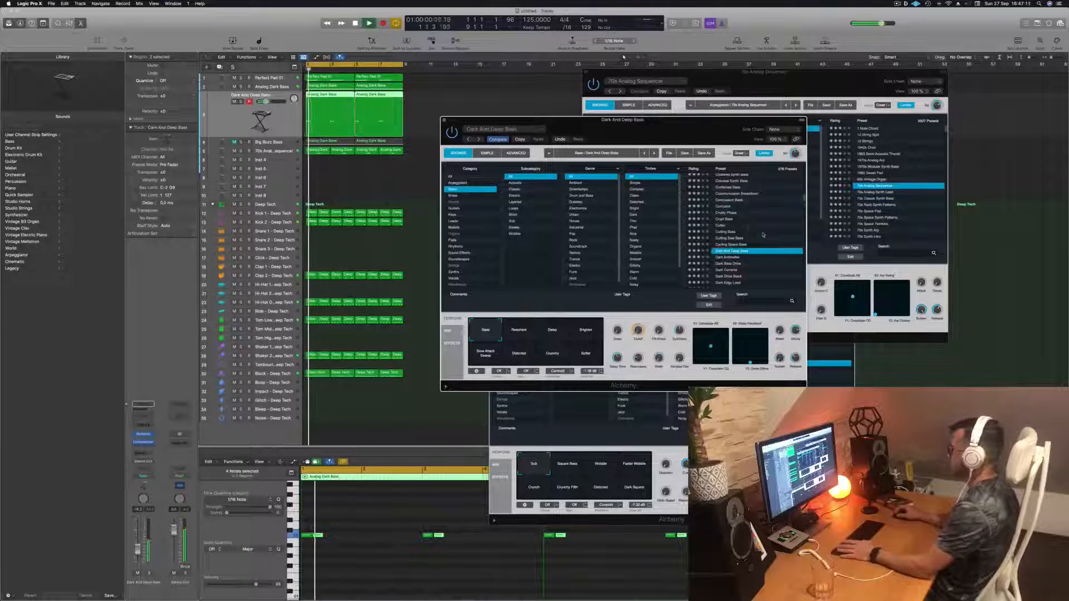
scroll(748, 229, "down", 4)
left_click(728, 235)
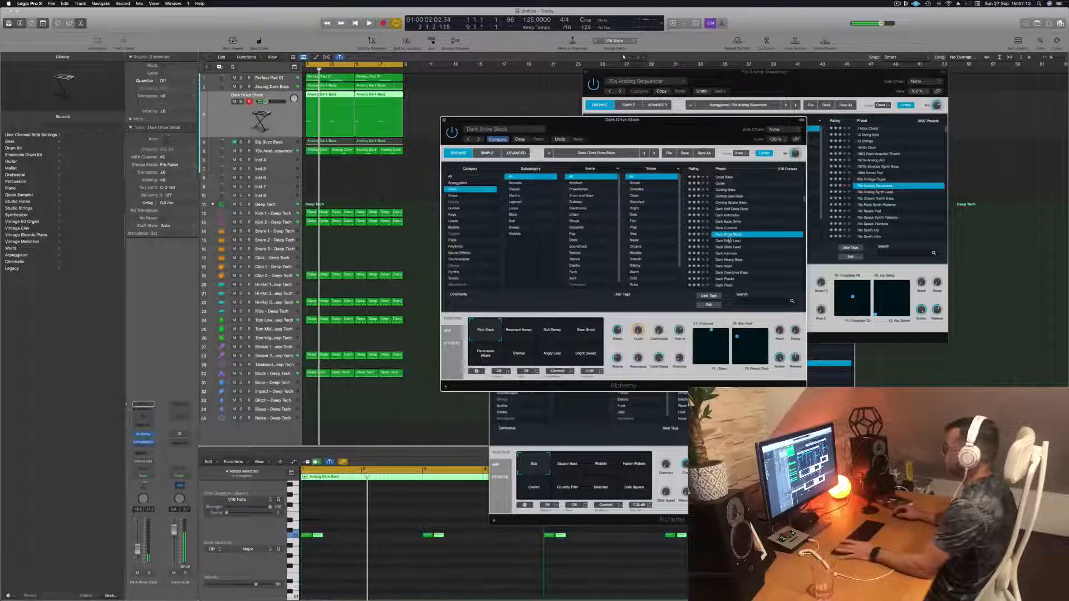
- Audition the Dark Edge Lead, Dark Hammer and Dark Night presets
left_click(728, 240)
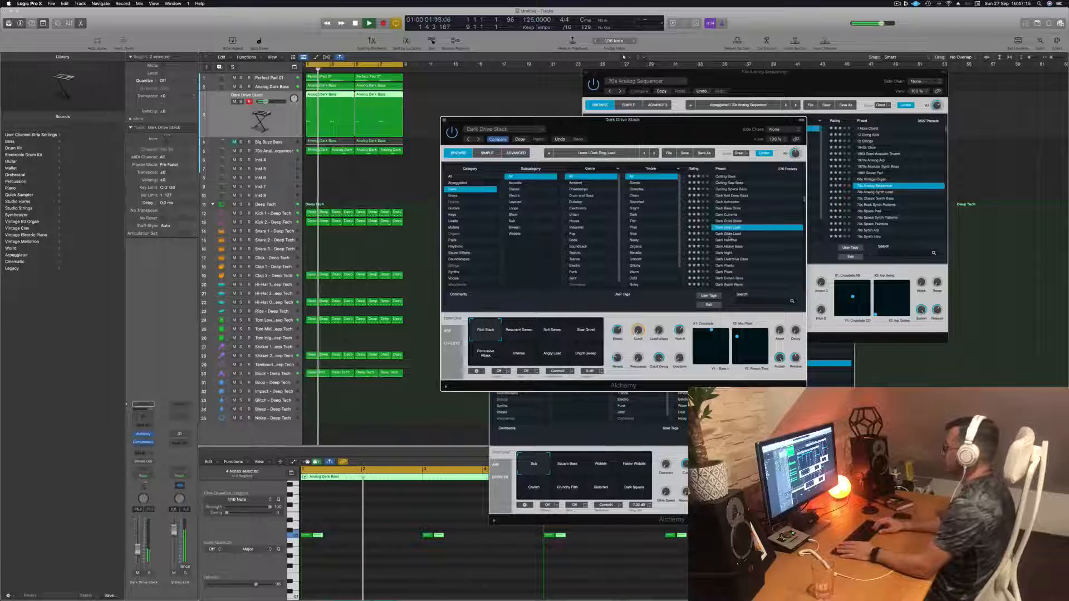
left_click(728, 234)
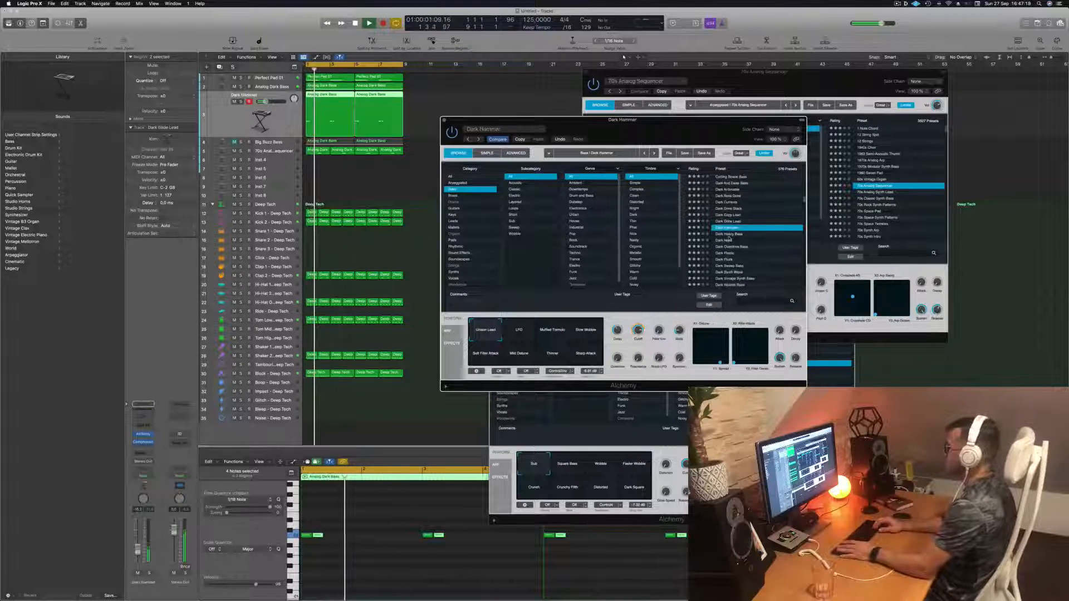
left_click(728, 235)
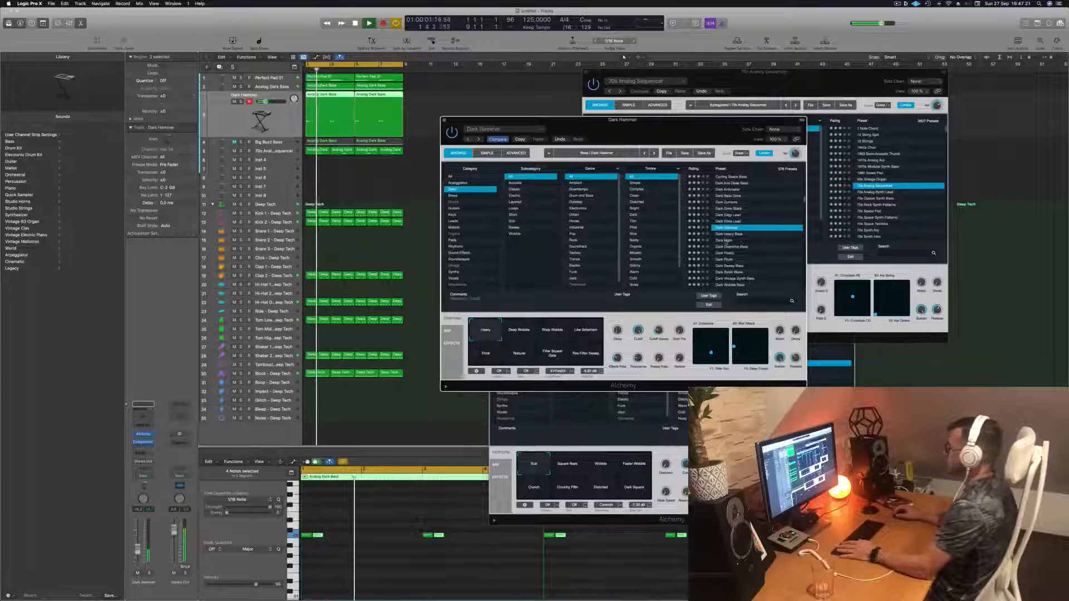
left_click(727, 241)
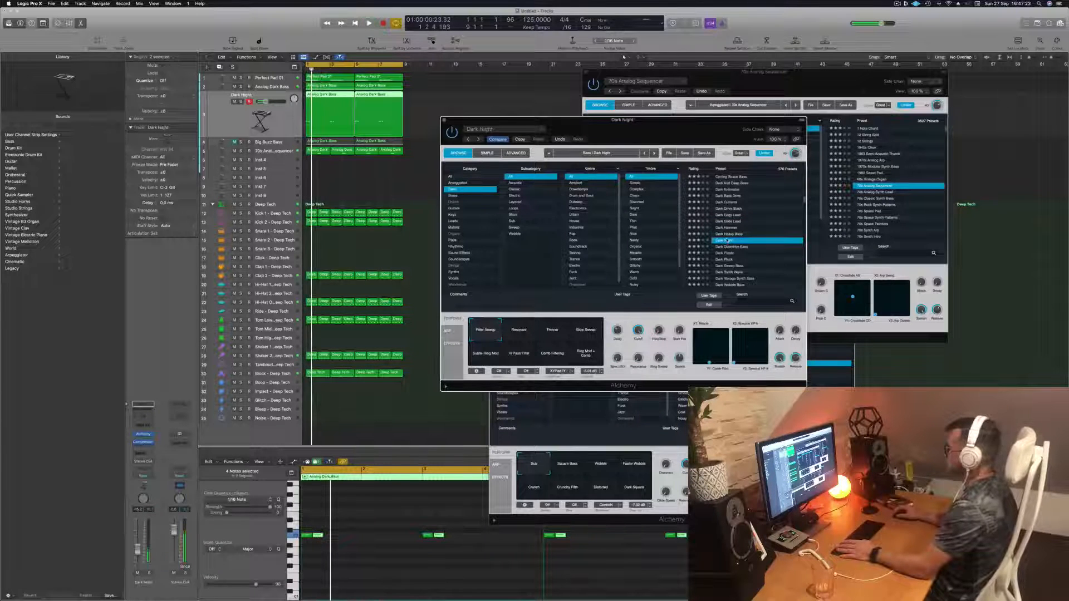
- Load the 1963 Semi-Acoustic Thumb preset, restart playback and switch to the 70s Classic Synth Bass preset
scroll(729, 223, "up", 10)
left_click(733, 177)
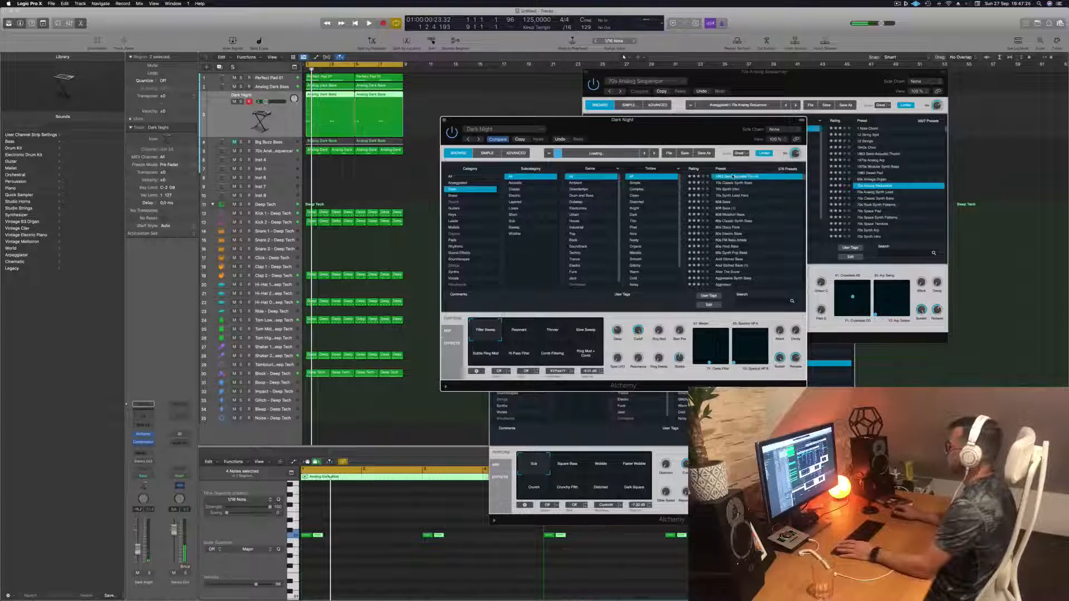
key("space")
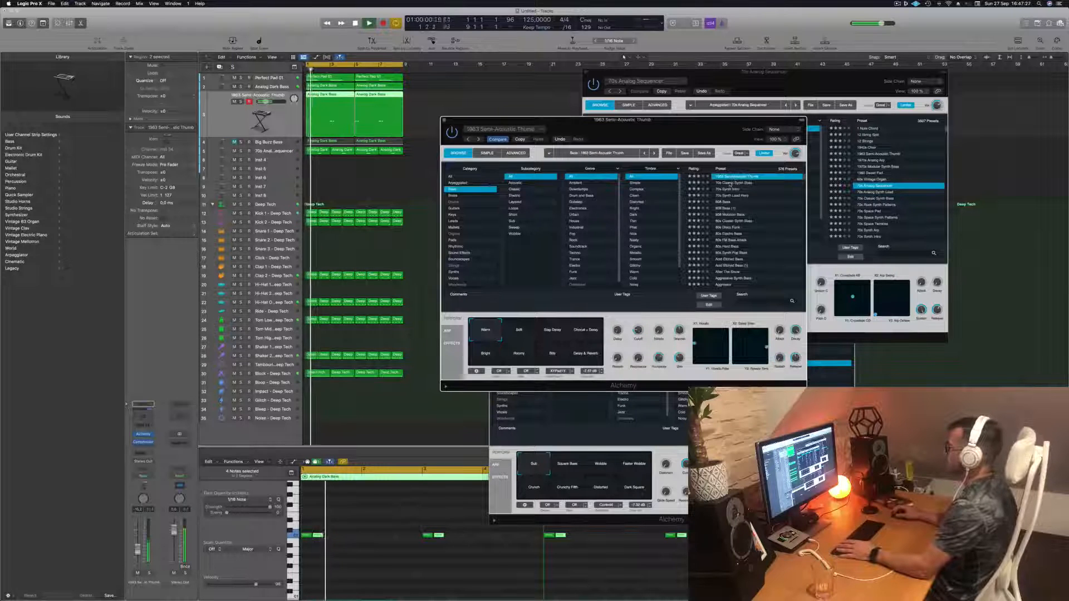
left_click(731, 183)
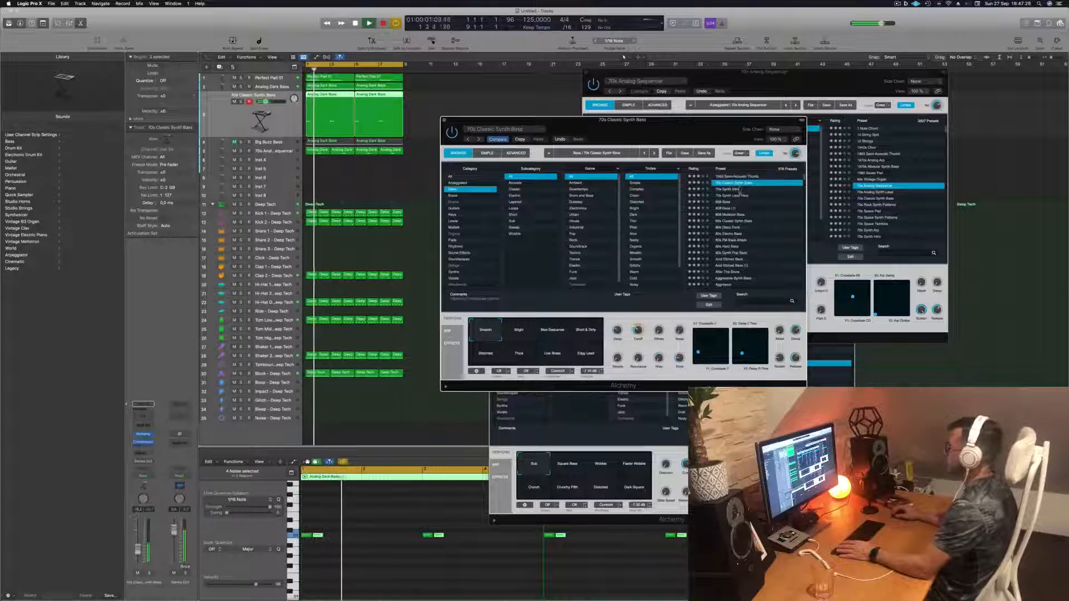
left_click_drag(689, 135, 704, 135)
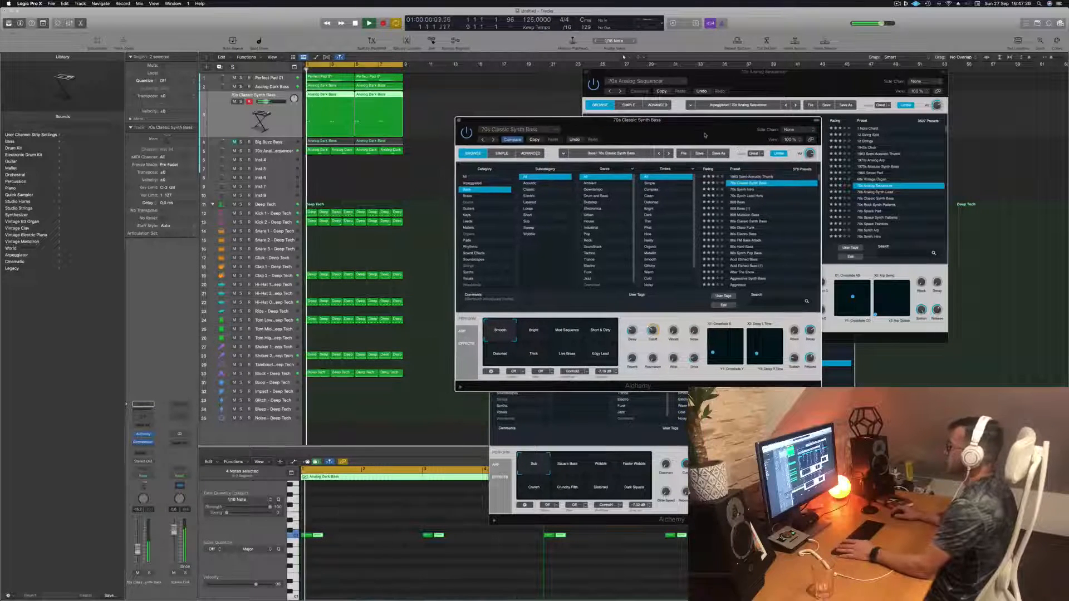
- Try the 70s Classic Synth Bass transform snapshots Bright, Short & Dirty, Distorted, Thick, Line Bass and Edgy Lead, ending on Smooth
left_click(533, 331)
key("space")
key("space")
left_click(591, 334)
left_click(572, 333)
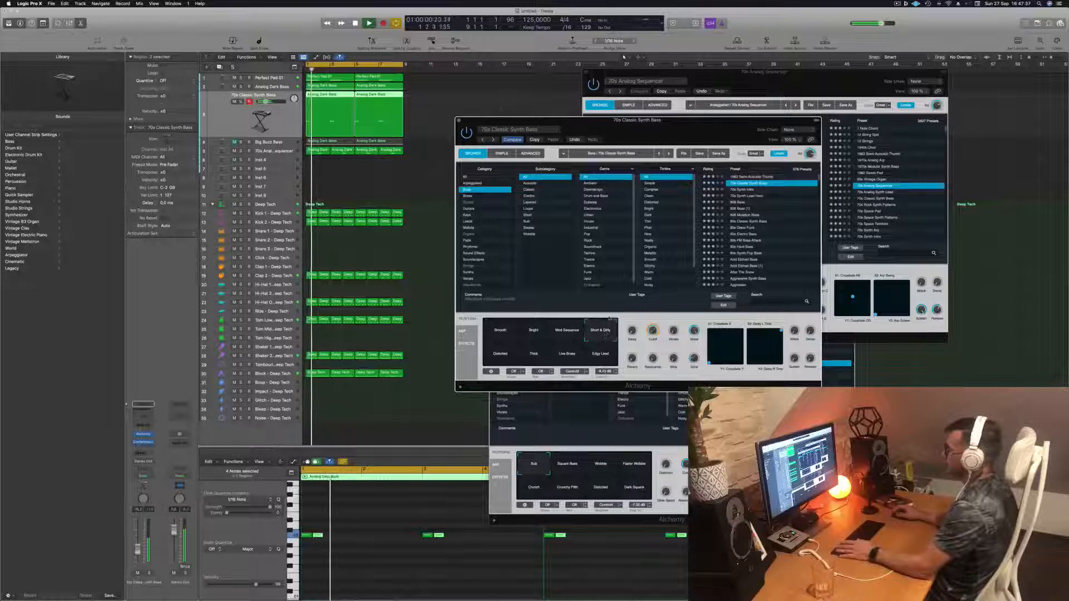
left_click(495, 357)
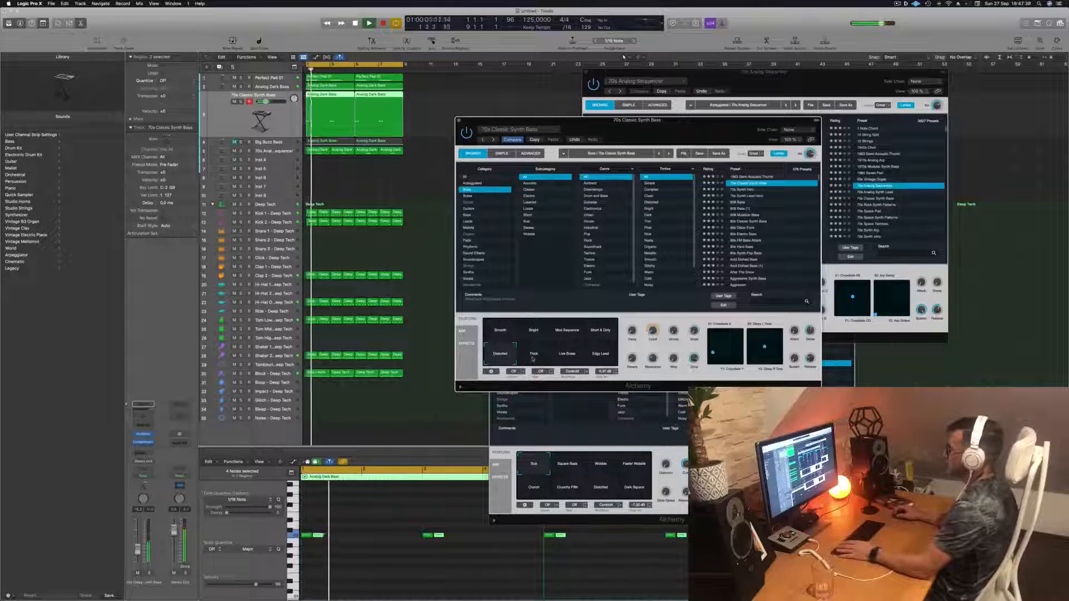
left_click(533, 358)
left_click(562, 360)
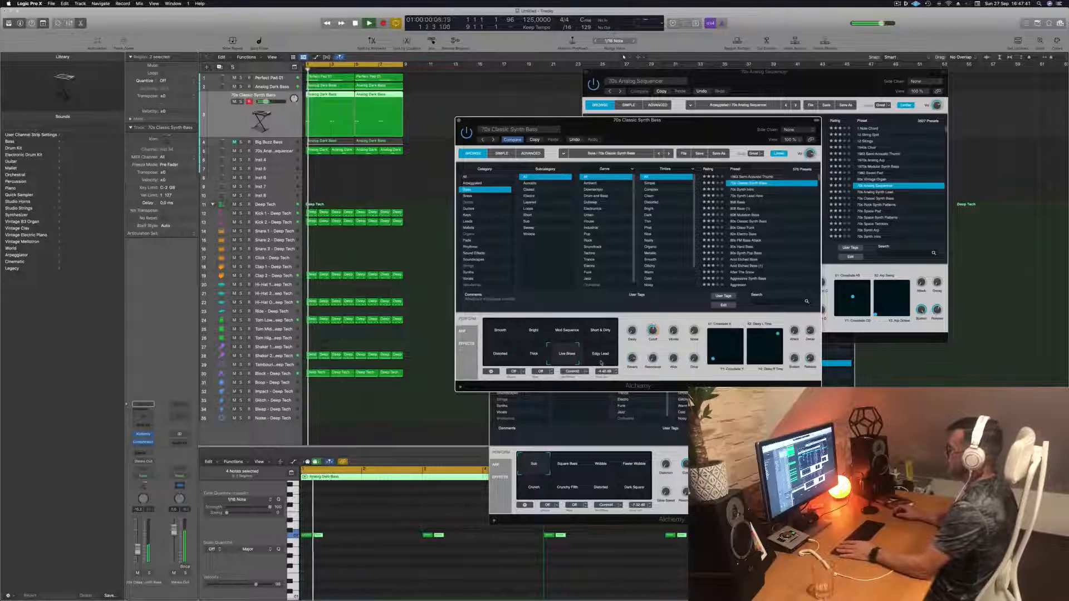
left_click(601, 362)
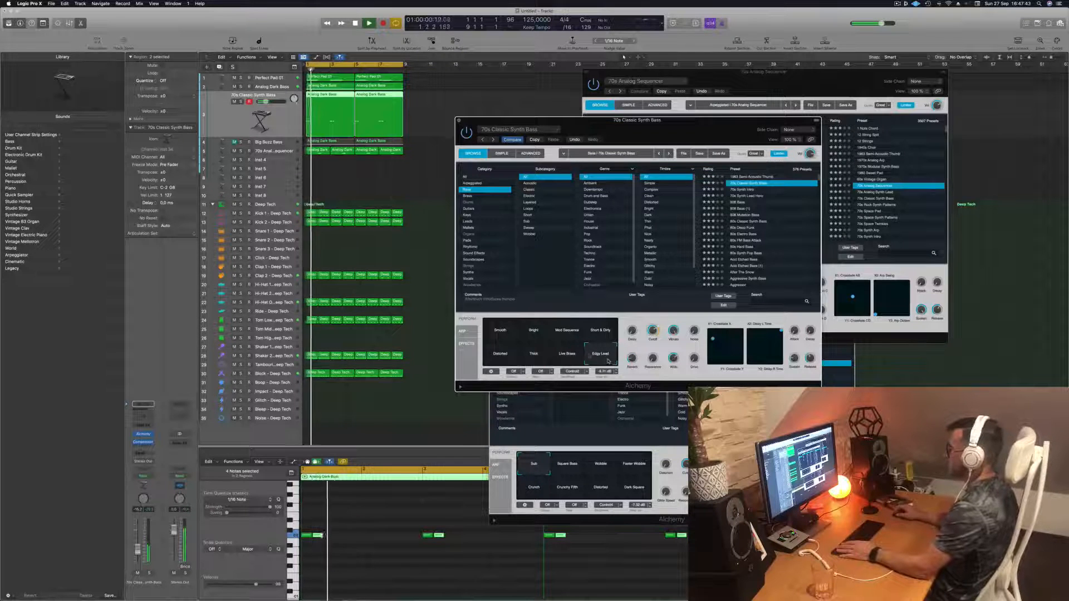
left_click(501, 334)
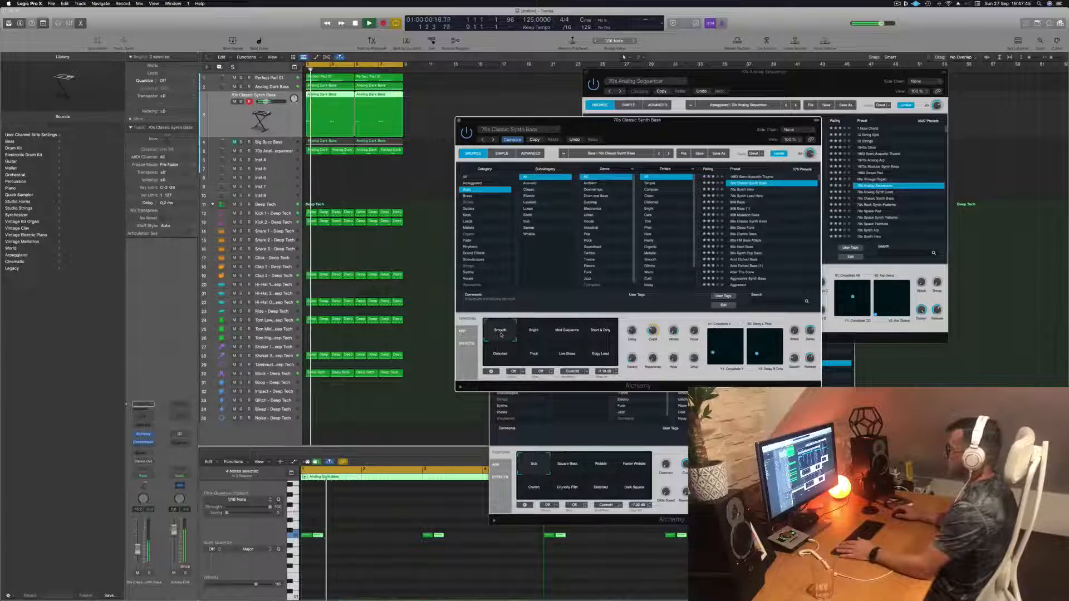
key("space")
key("space")
- Add a send from the bass track's channel strip to an existing aux bus
left_click(285, 124)
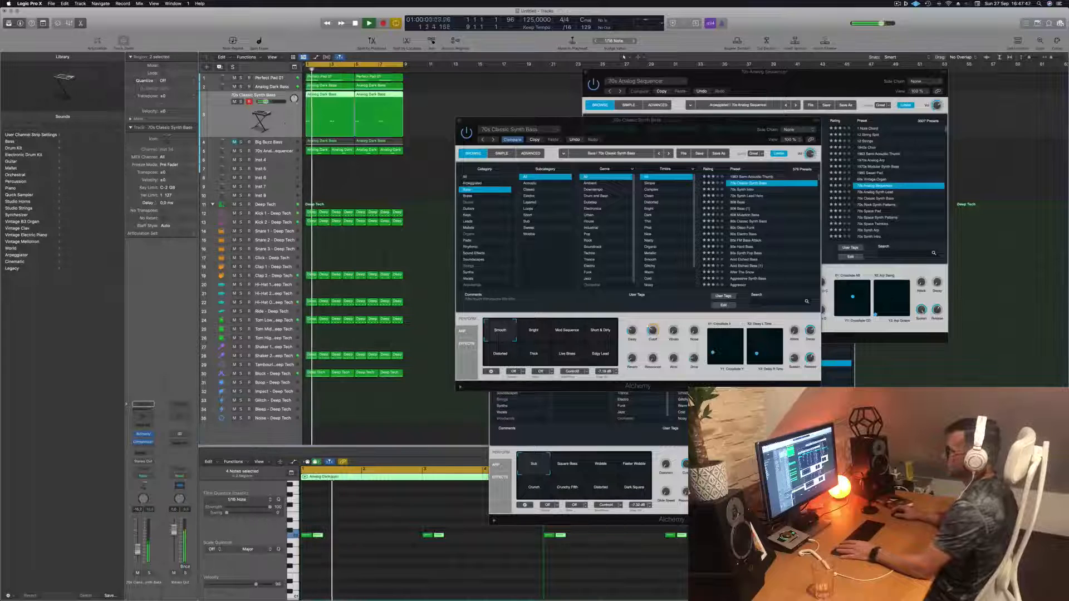
left_click(137, 452)
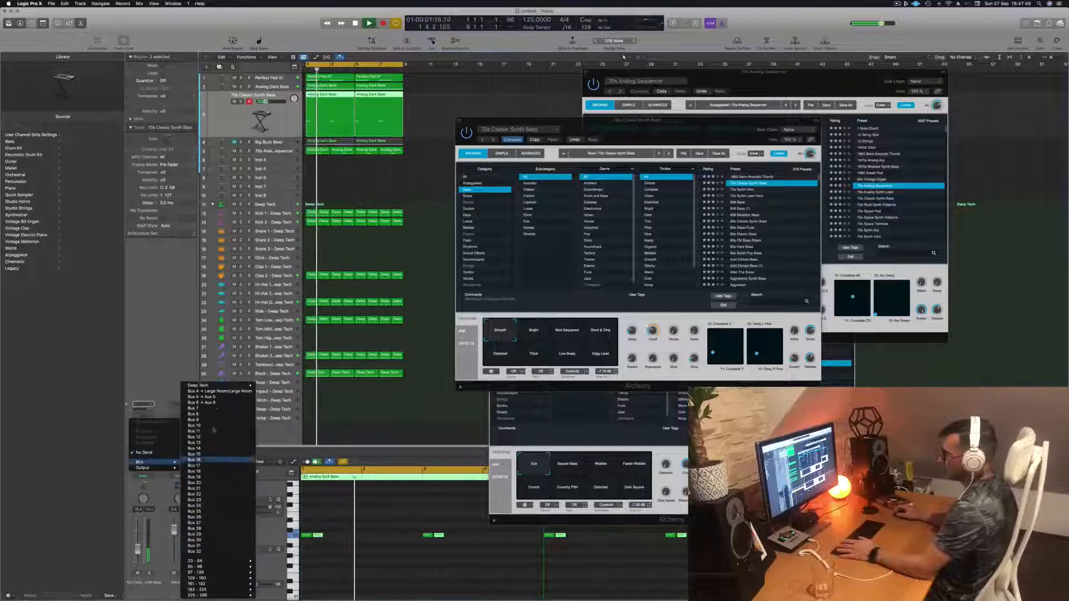
left_click(200, 402)
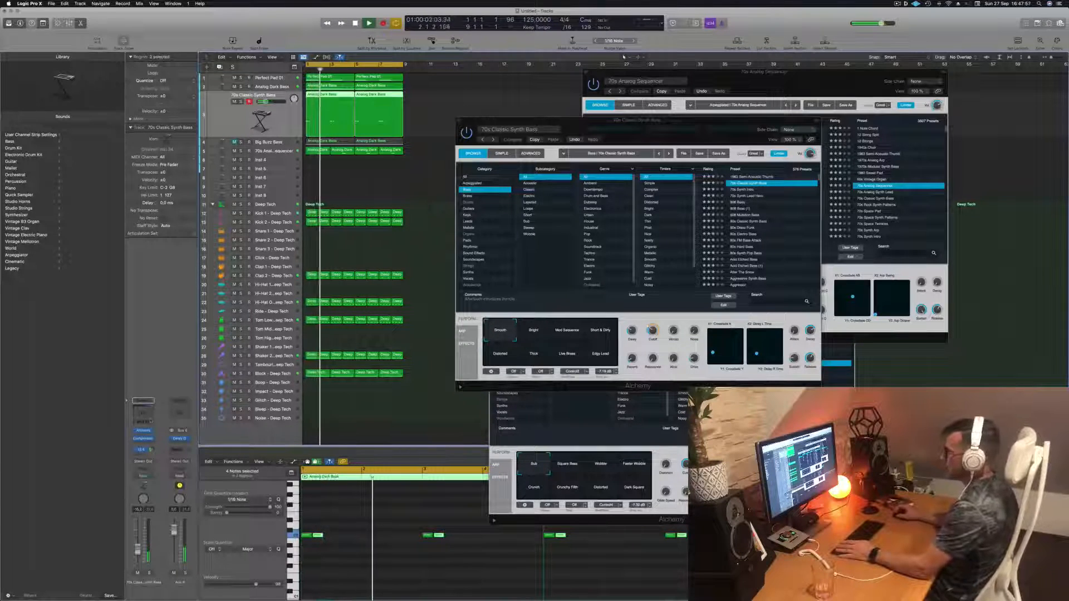
- Select the Distorted snapshot, then audition the 70s Synth Intro preset with playback
left_click_drag(695, 121, 727, 161)
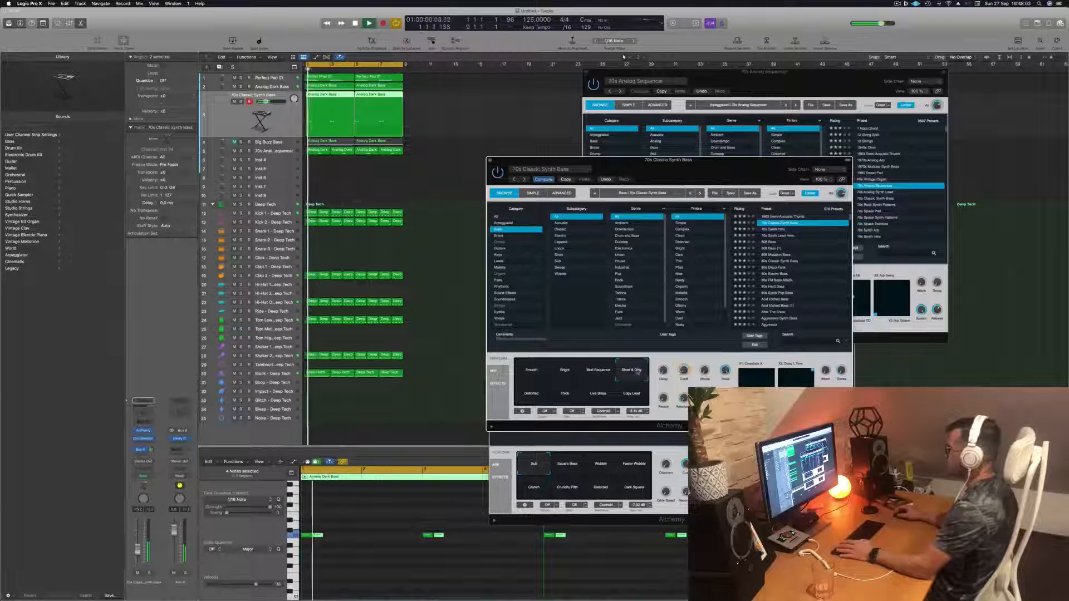
left_click(527, 399)
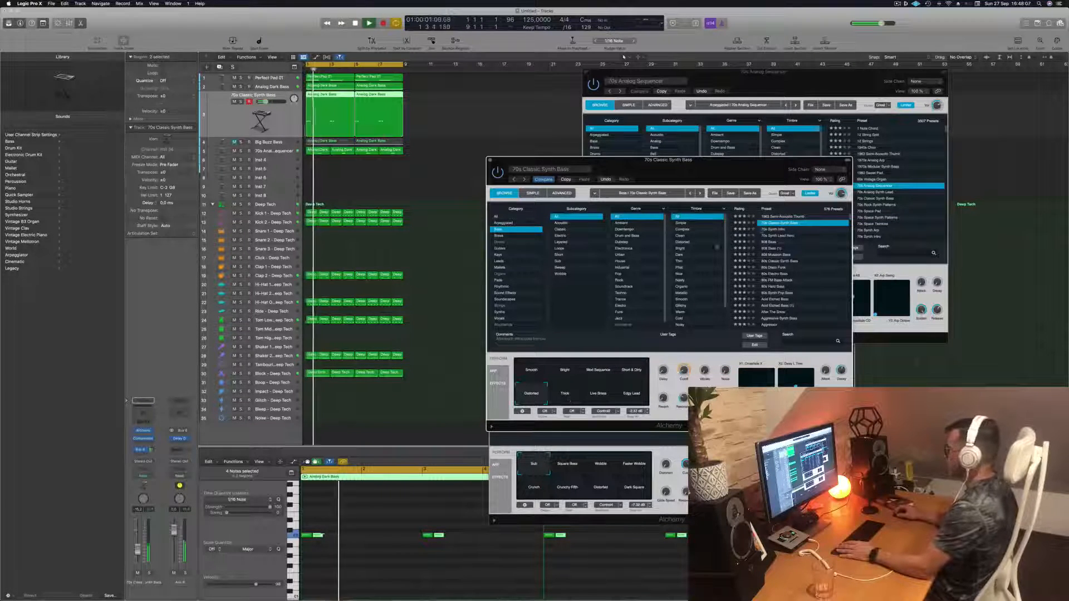
left_click(782, 230)
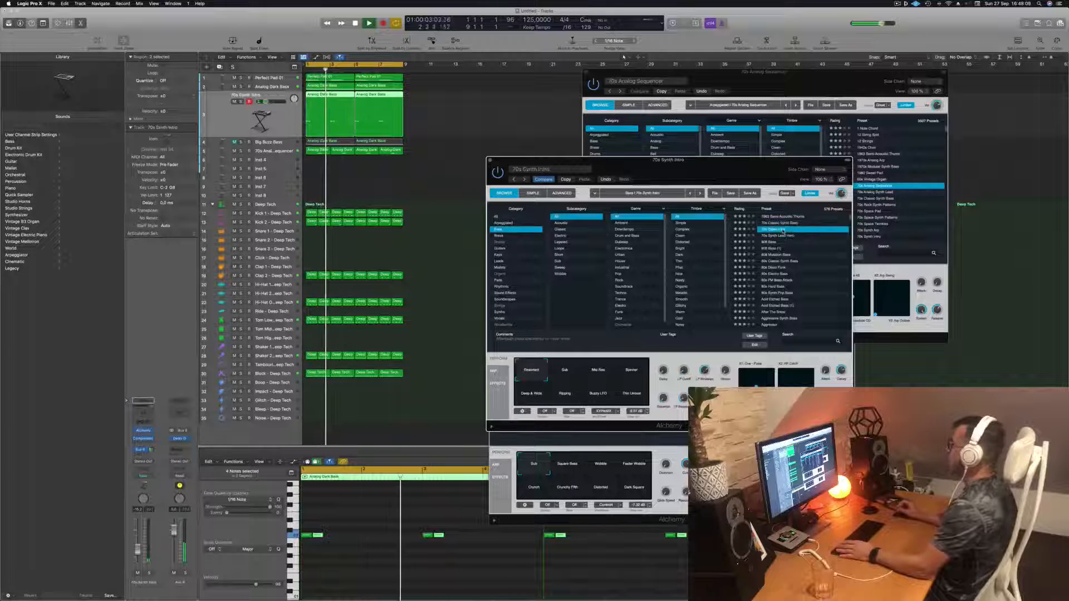
key("space")
- Audition the 80s Bass, 80s Classic Synth Bass, 80s Electro Bass and 80s Hard Bass presets
left_click(778, 236)
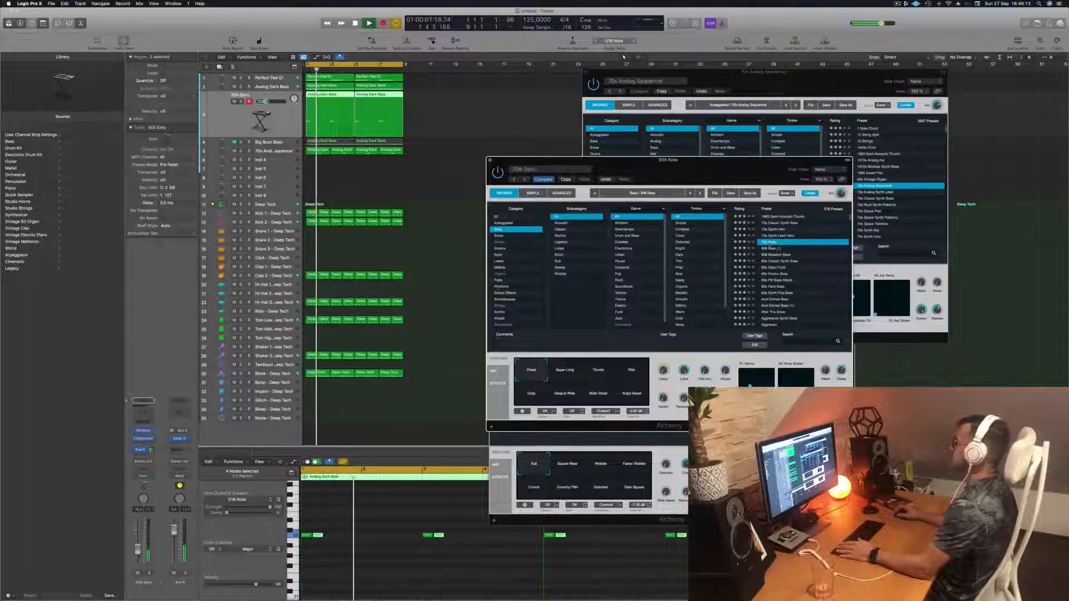
left_click(779, 261)
key("space")
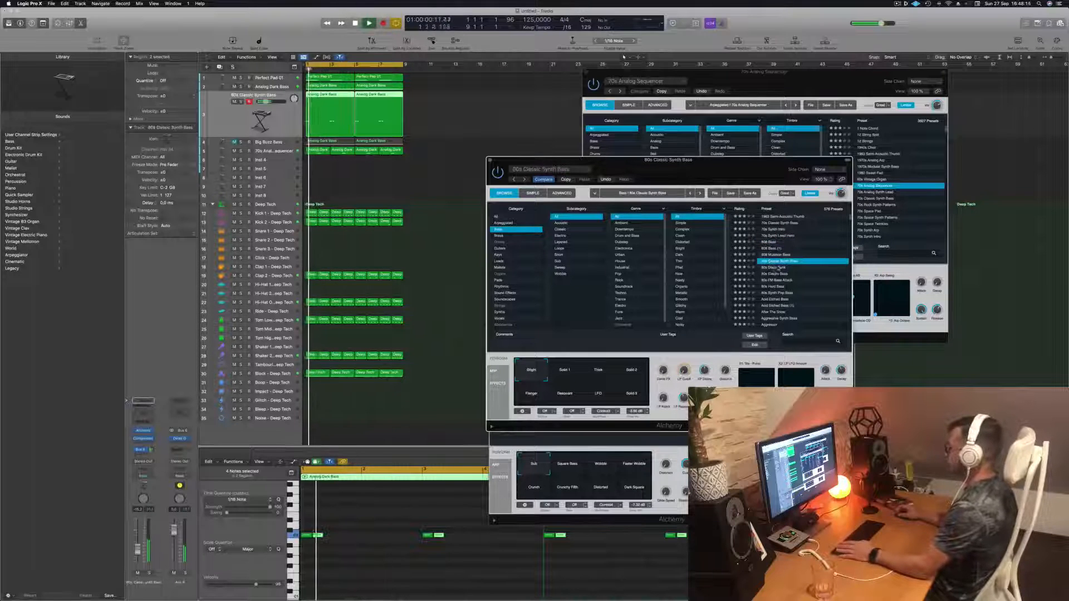
left_click(774, 274)
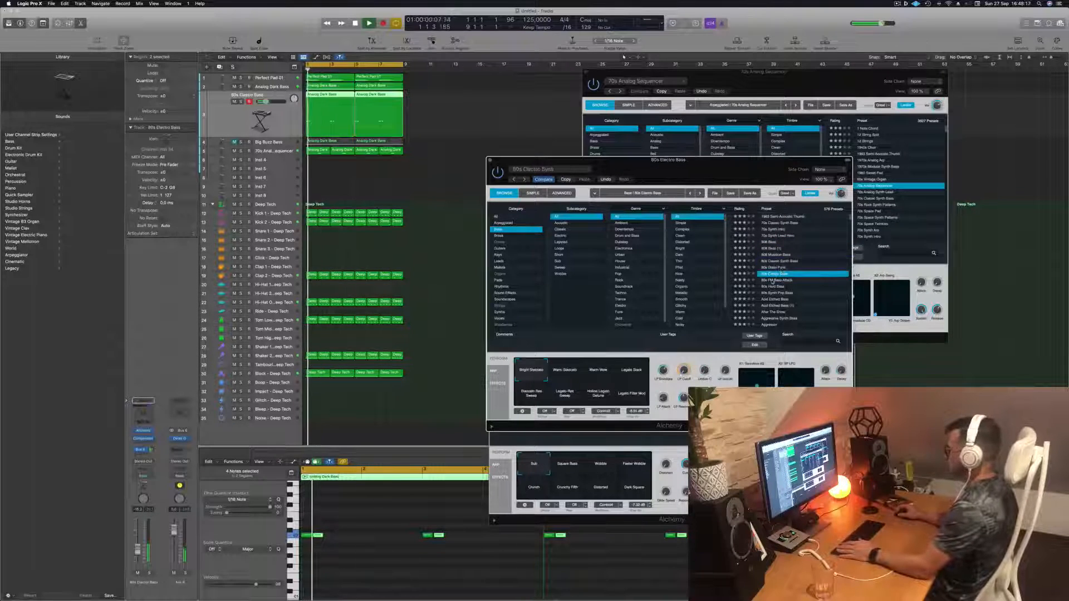
left_click(773, 286)
- Load the Acid Etched Bass preset and try its Clean & Phat and Pad Mode snapshots
scroll(791, 288, "down", 1)
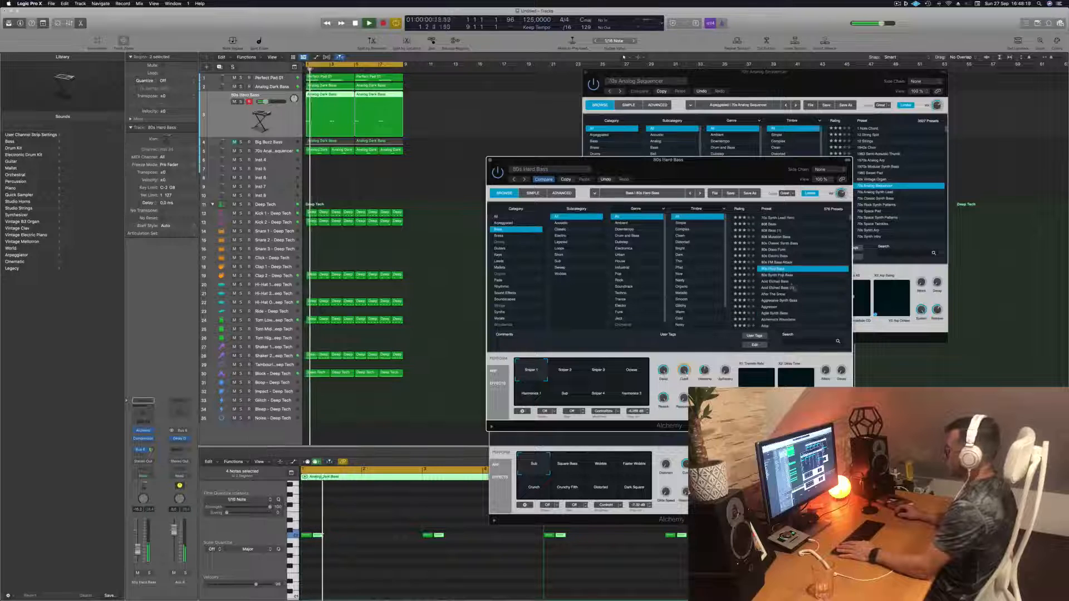
left_click(776, 281)
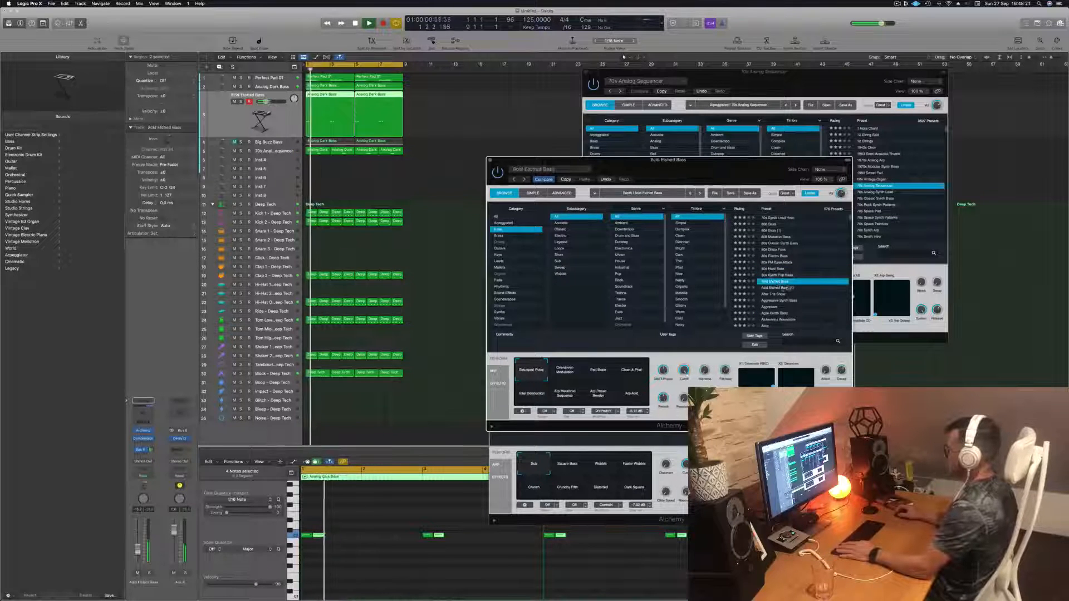
left_click(782, 288)
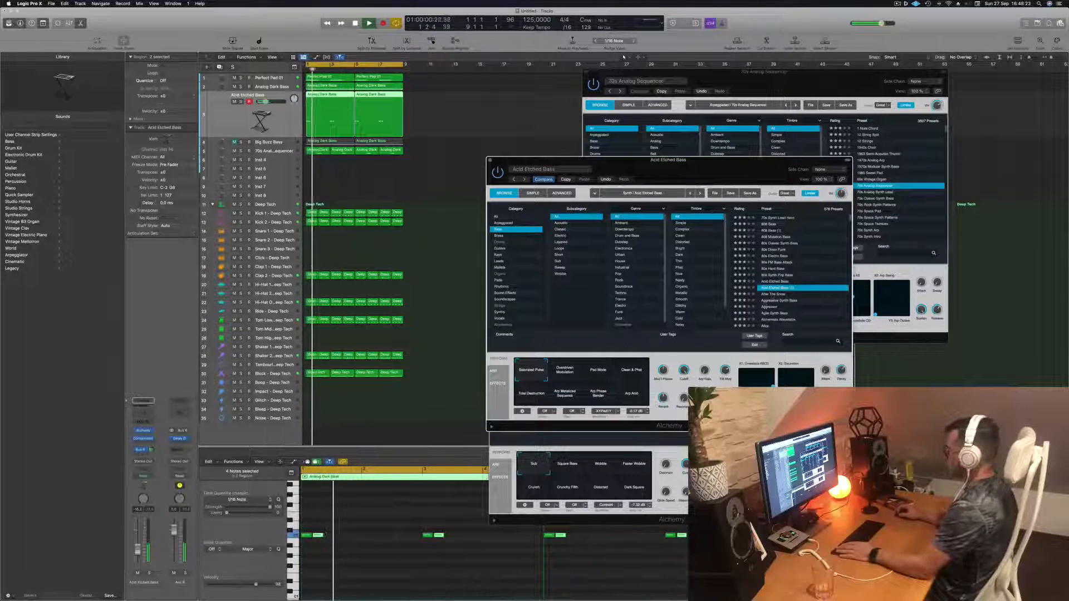
left_click(628, 373)
left_click(599, 372)
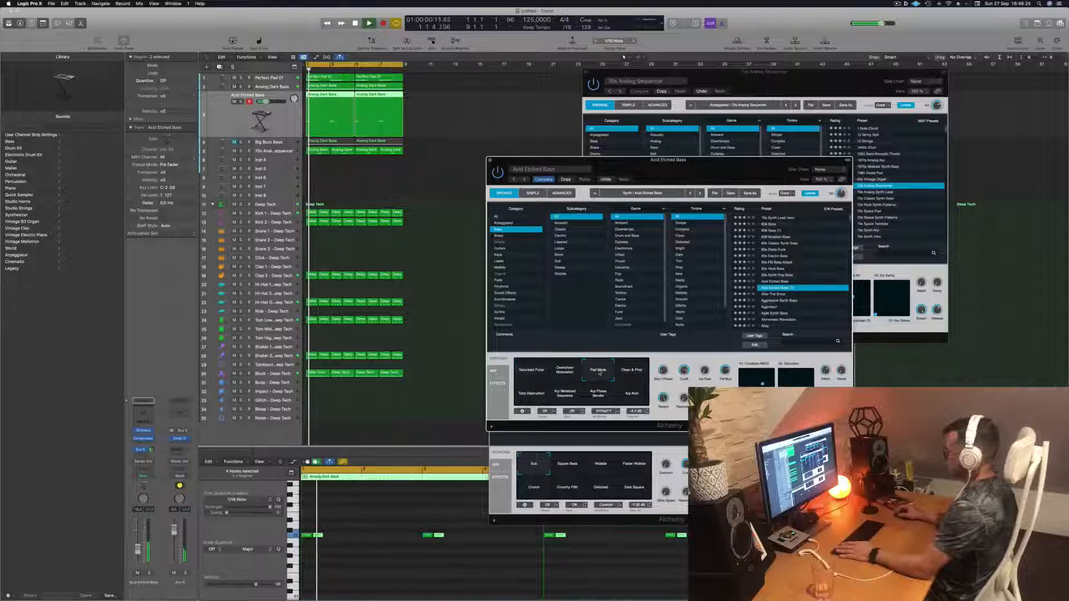
- Audition the Aggressive Synth Bass, Aggression and Agile Synth Bass presets in the Alchemy browser
left_click(785, 300)
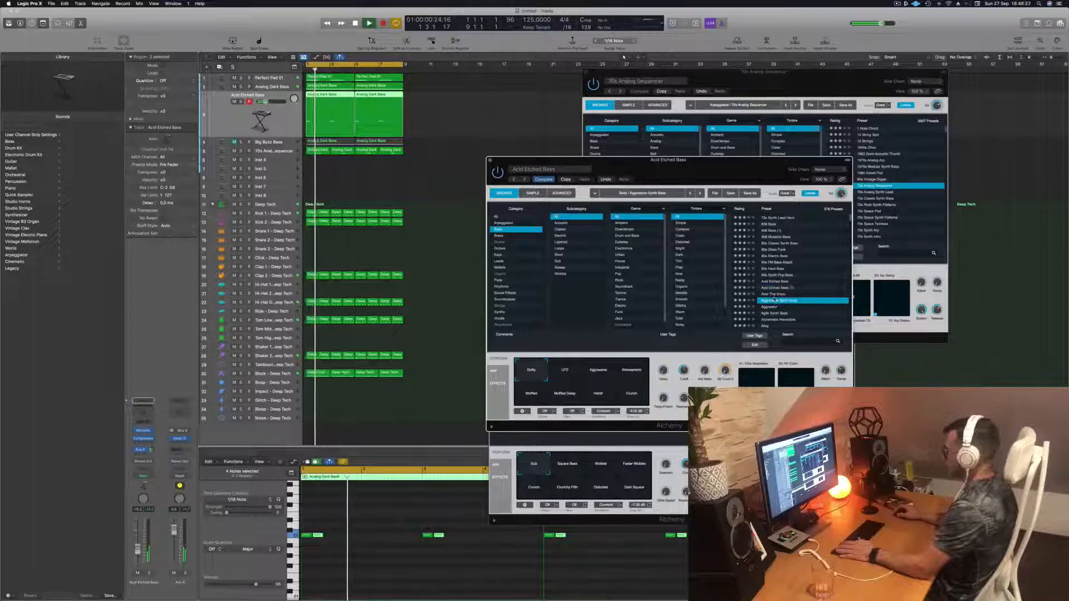
scroll(799, 294, "down", 1)
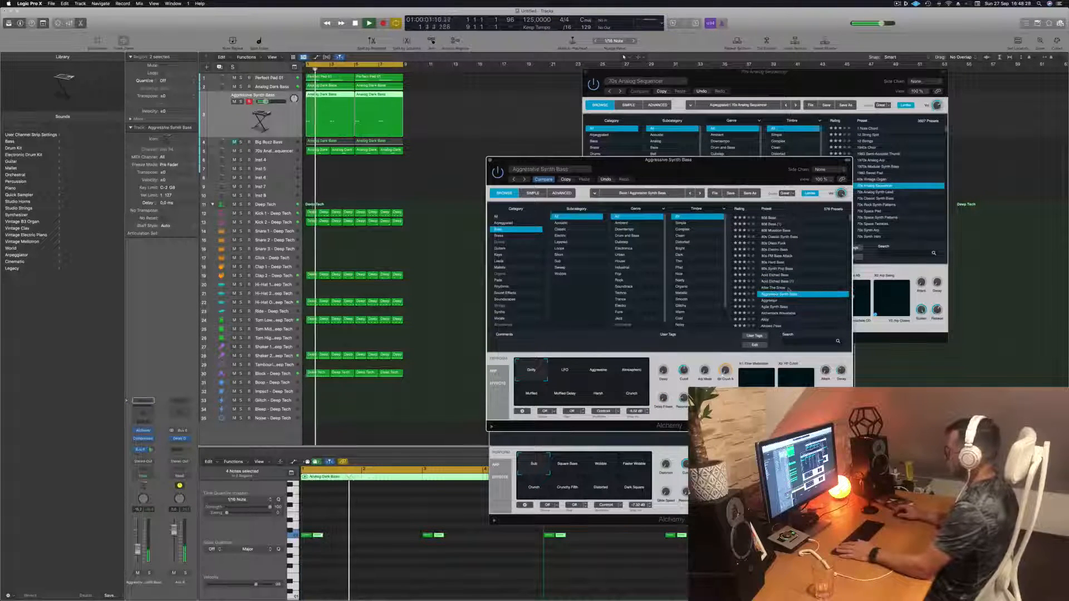
scroll(788, 289, "down", 4)
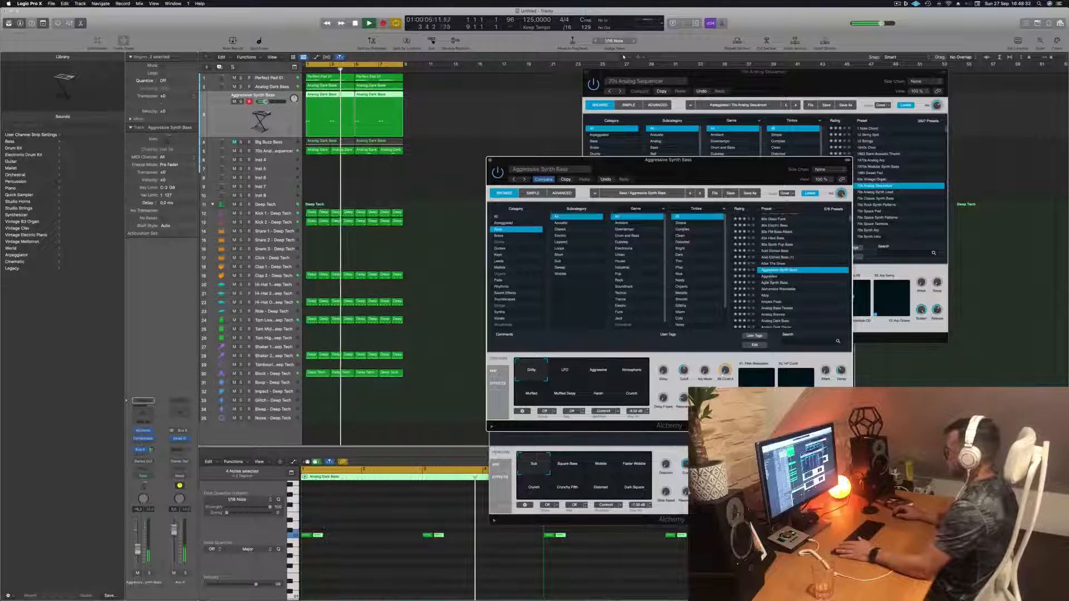
key("Down")
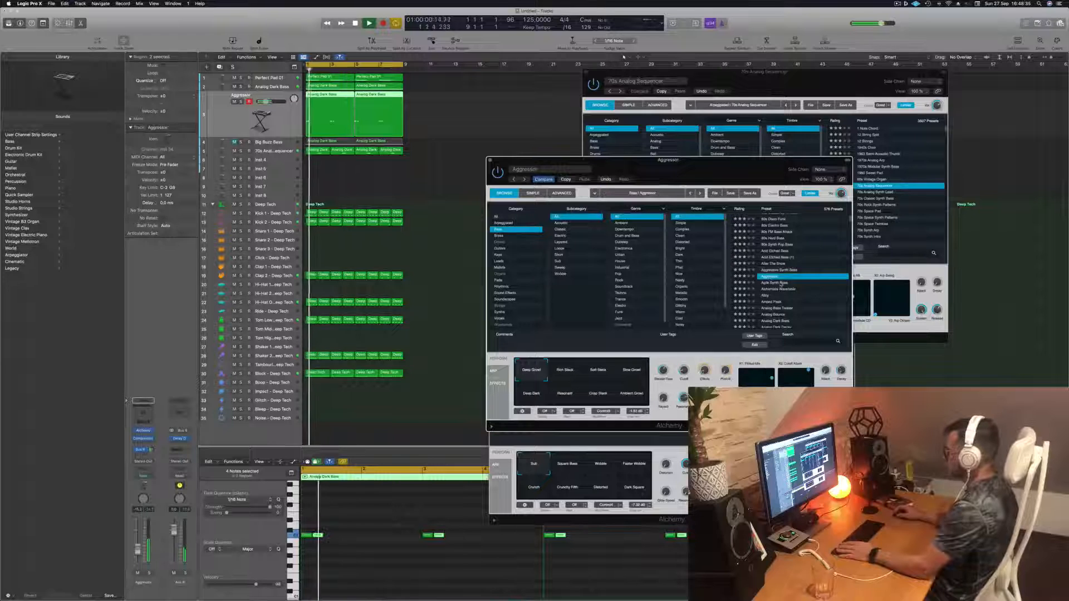
left_click(781, 283)
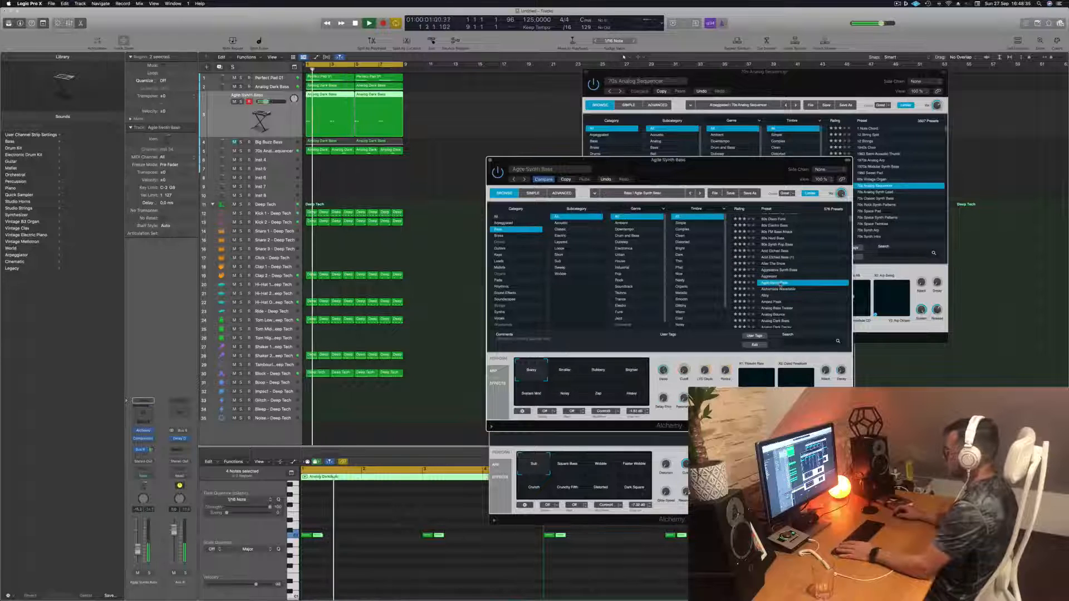
- Try the Amped Flask preset, then load the Analog Glide Lead preset on the bass track
left_click(776, 302)
scroll(791, 284, "down", 5)
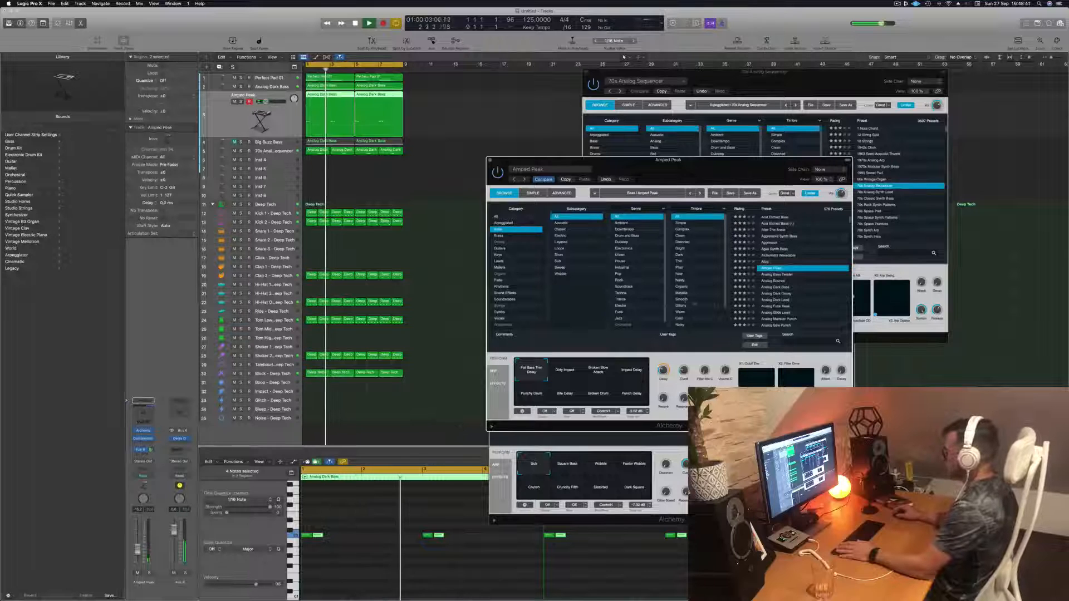
left_click(779, 312)
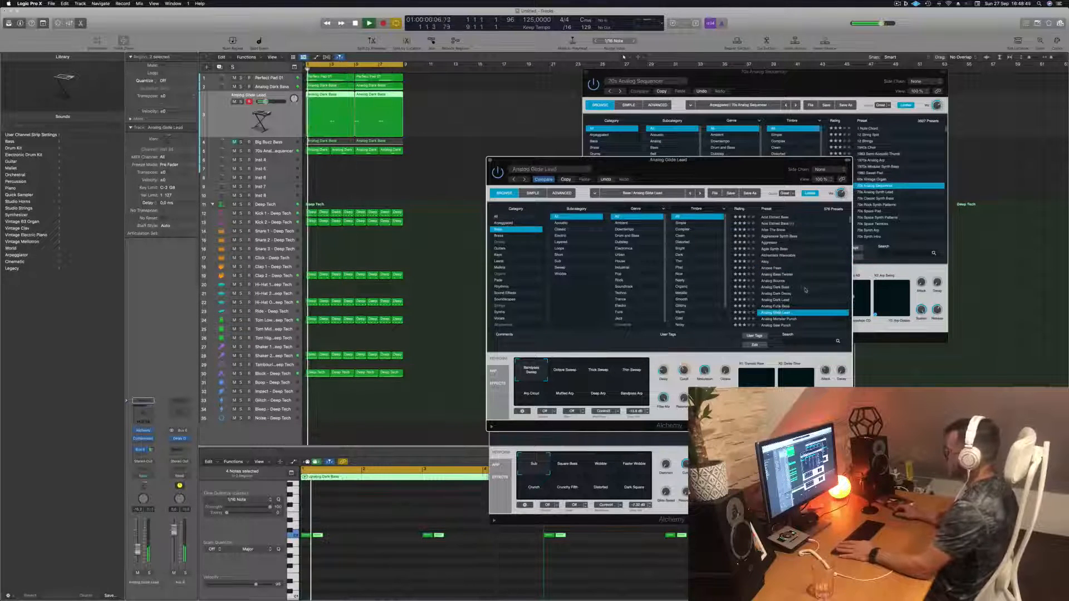
scroll(804, 290, "down", 3)
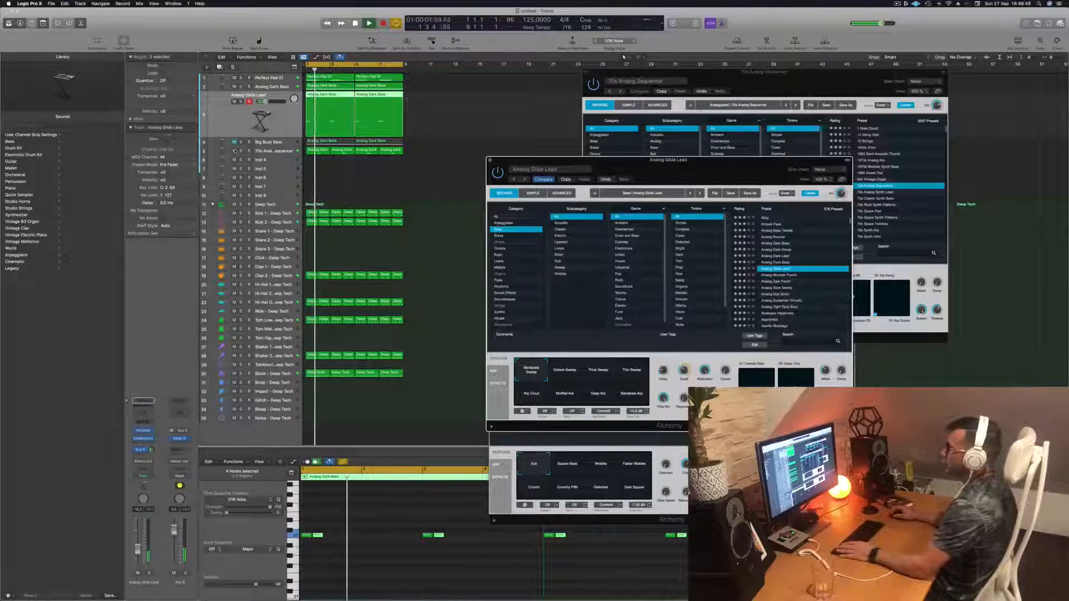
- Mute the Analog Glide Lead track and close the open Alchemy plugin windows
left_click(234, 101)
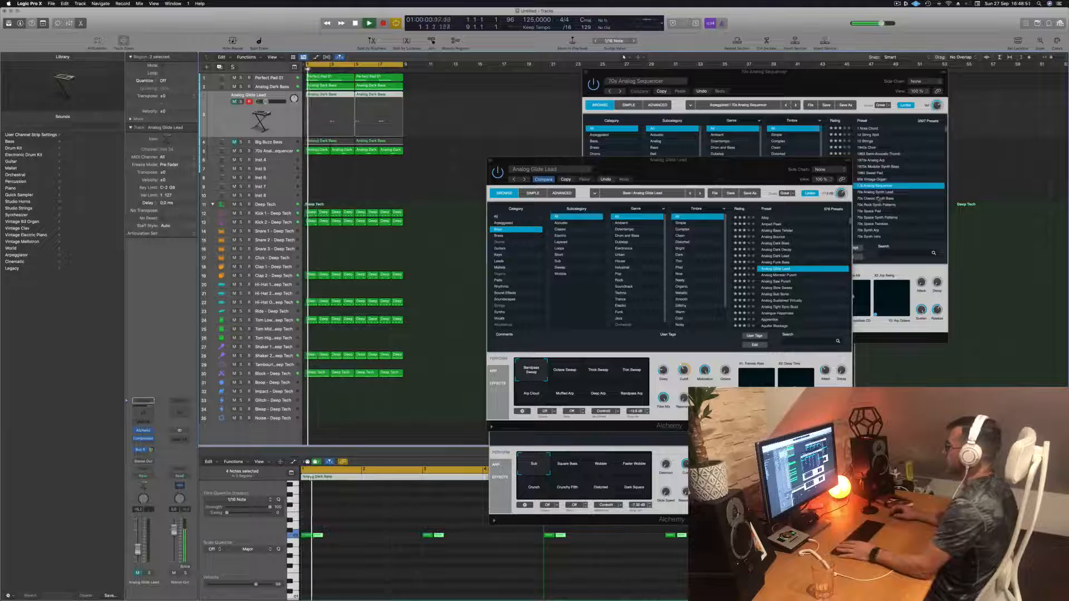
left_click_drag(668, 159, 639, 157)
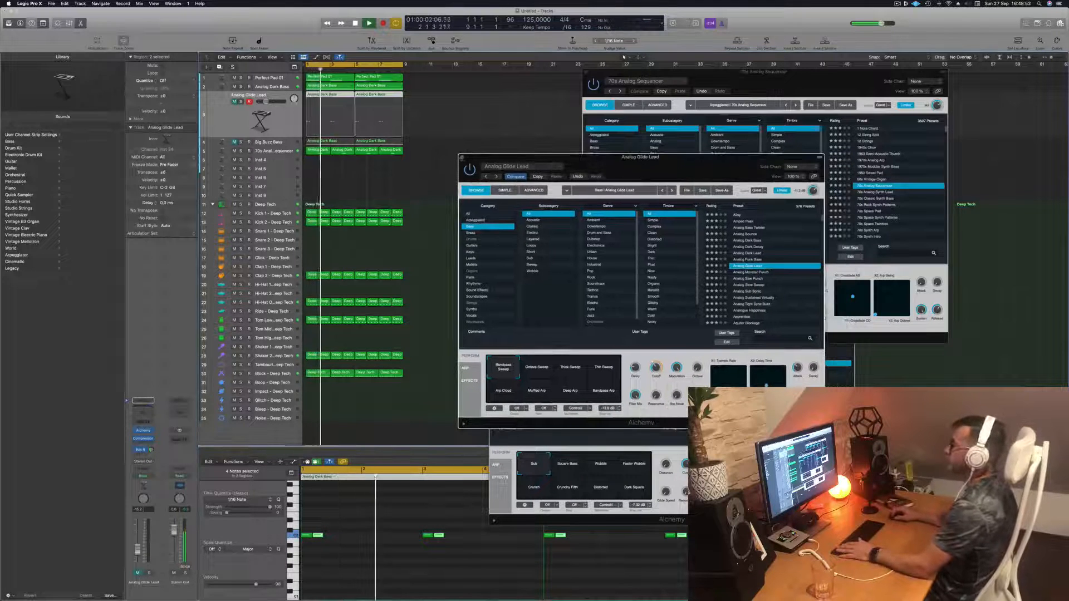
left_click(462, 159)
left_click(586, 72)
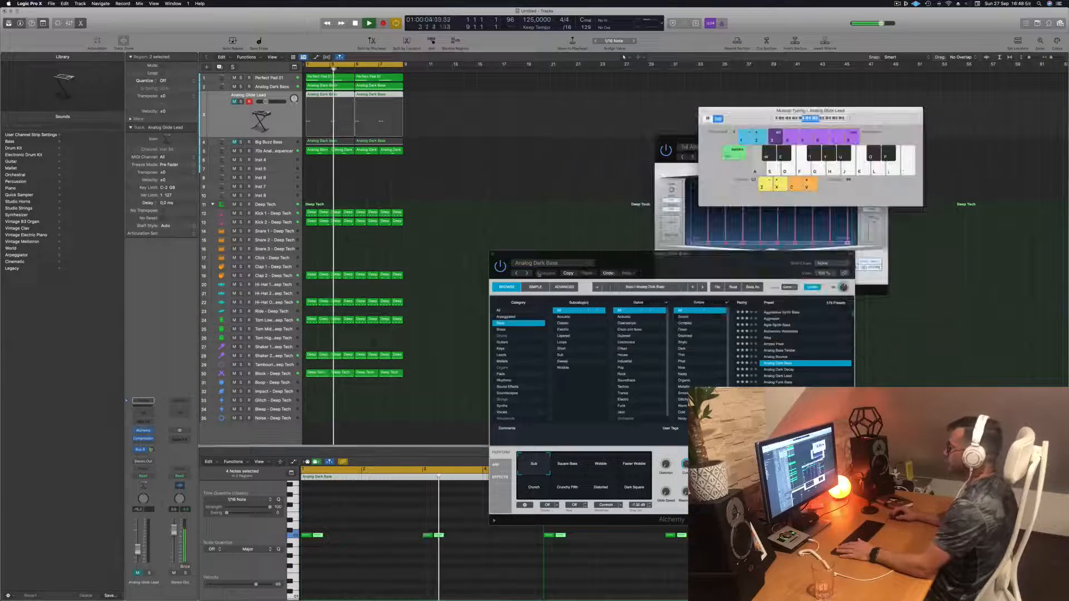
left_click(494, 256)
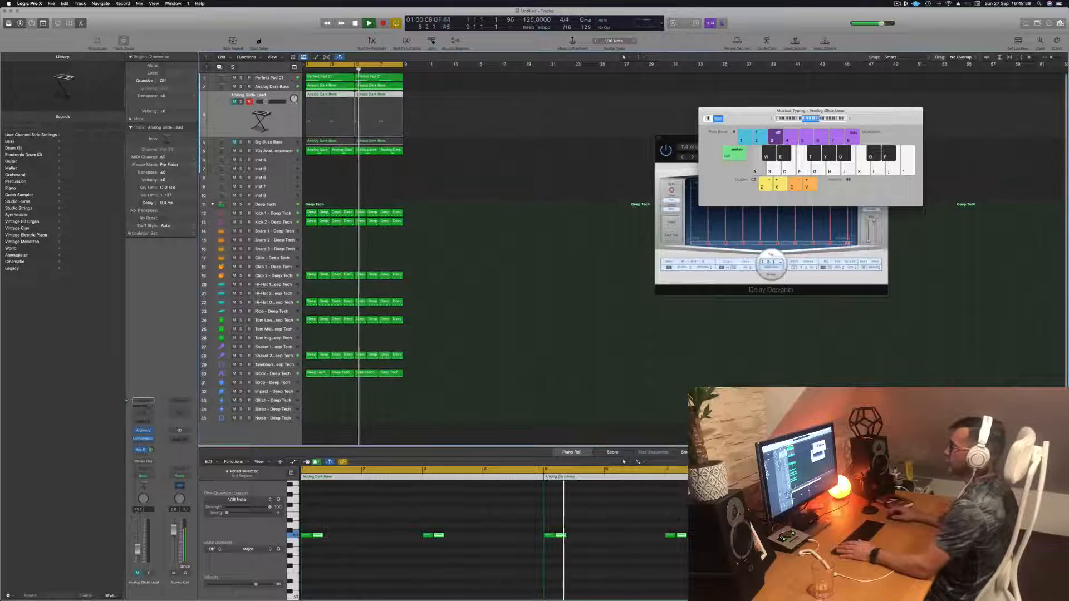
- Select the 70s Analog Sequencer track and duplicate it as a new track with the same instrument
left_click(291, 80)
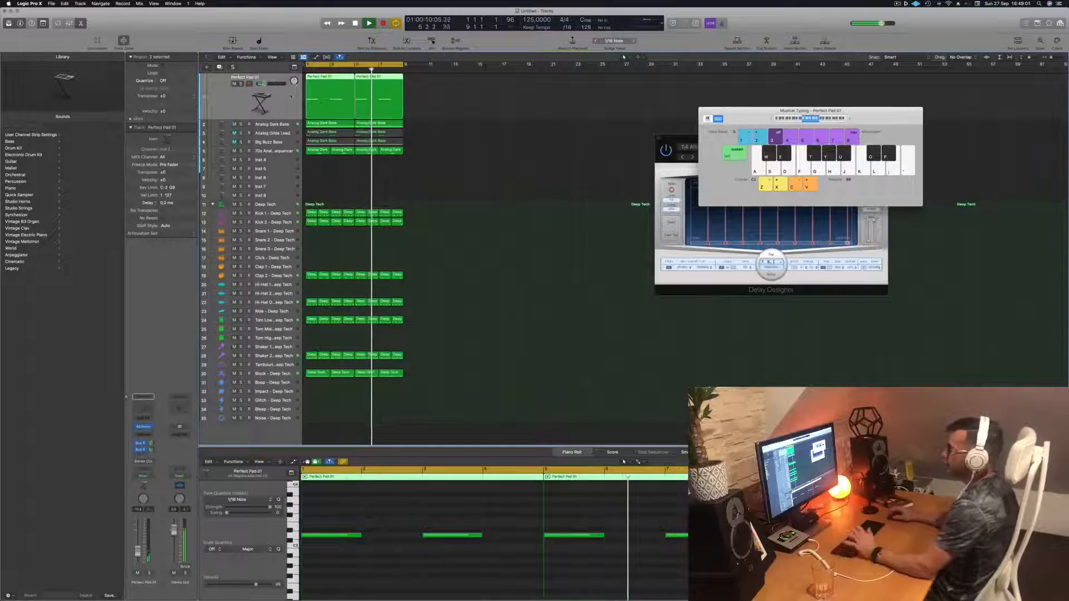
key("Down")
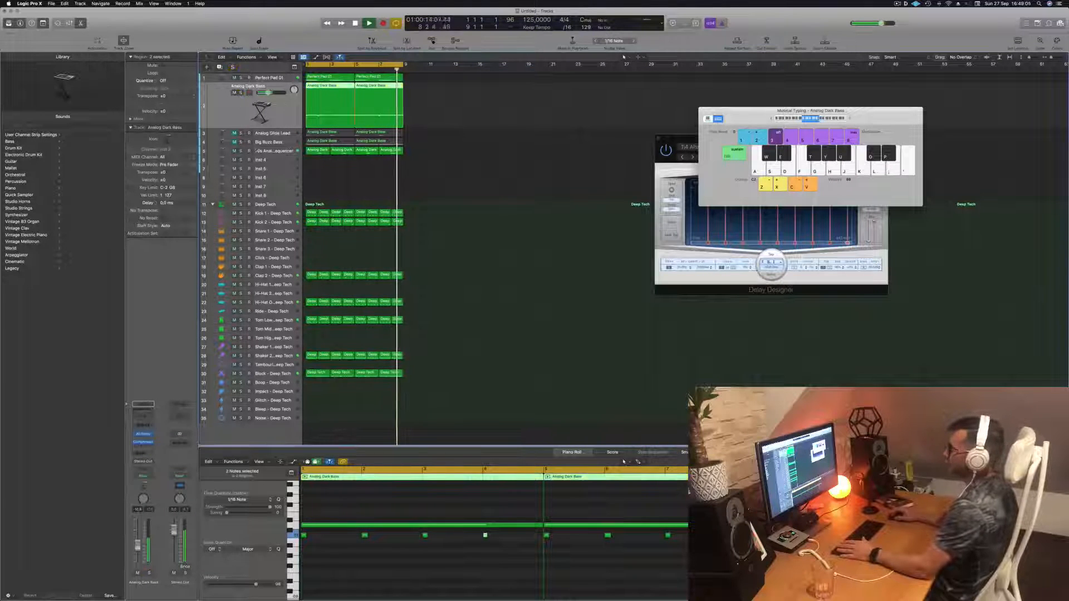
key("Down")
key("Down")
key("Down")
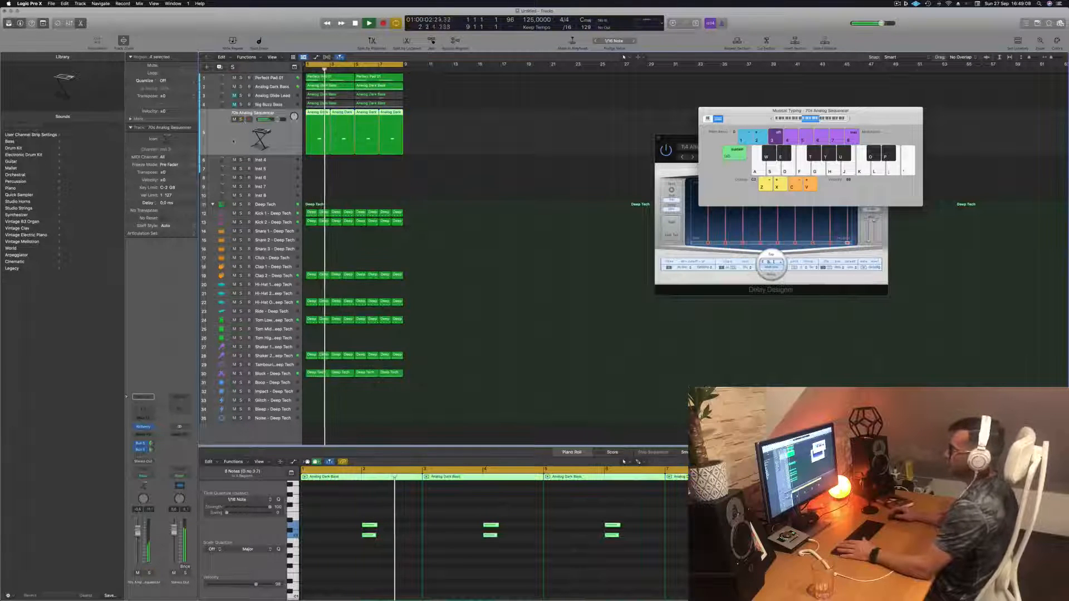
left_click(276, 161)
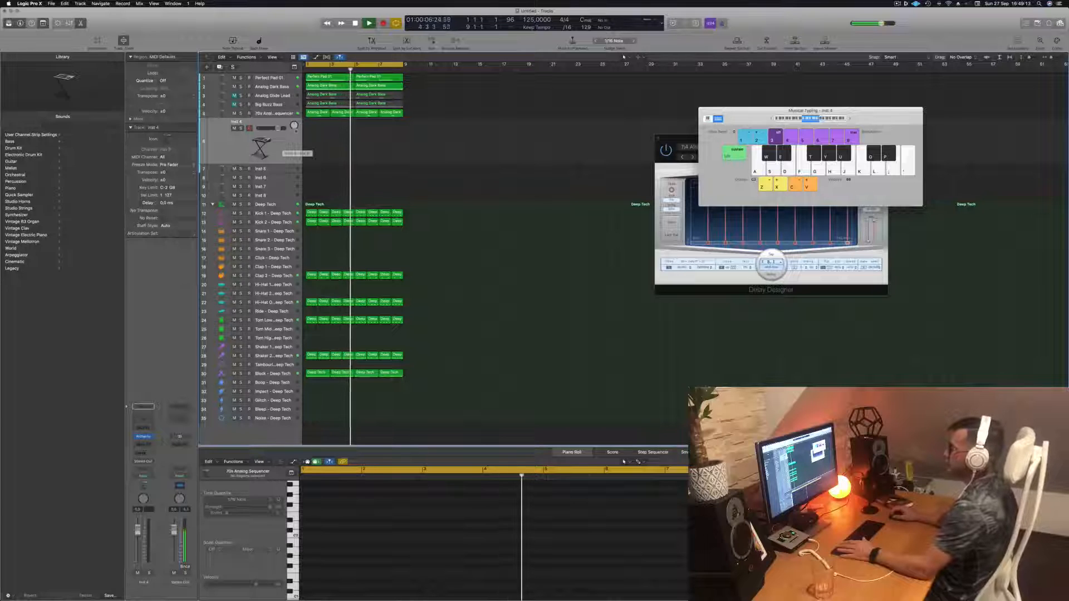
left_click(274, 114)
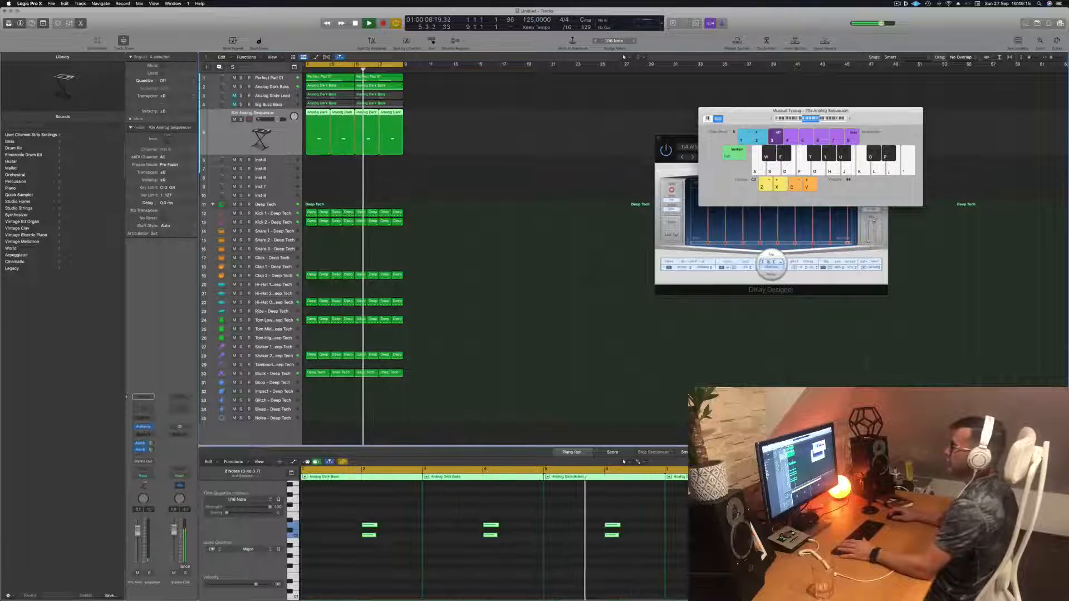
key("super+d")
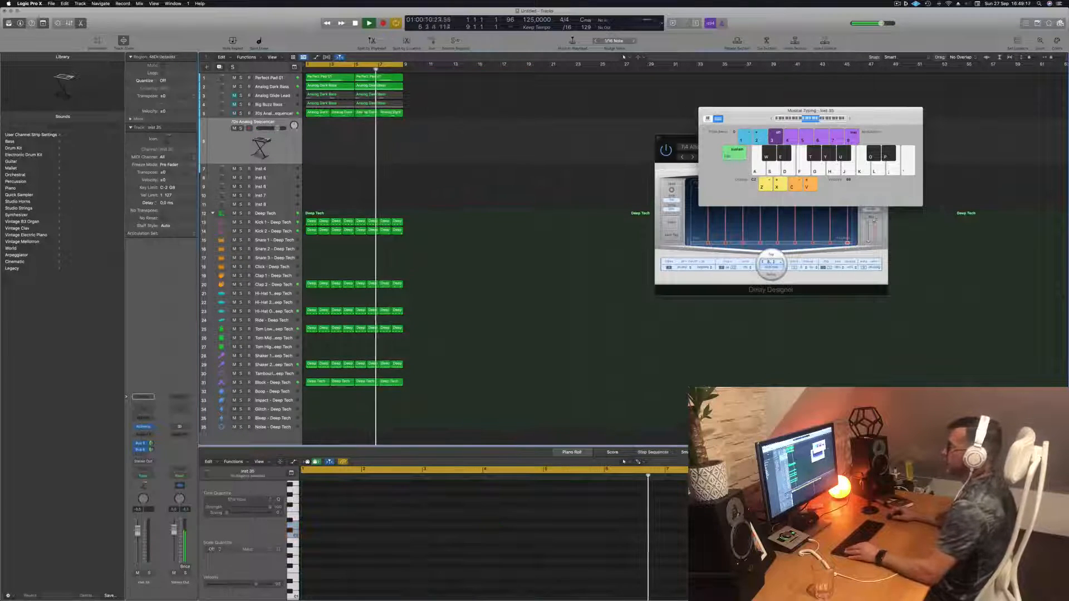
- Copy the first Analog Dark Bass region onto the new track and shift its notes earlier
left_click_drag(311, 114, 310, 128)
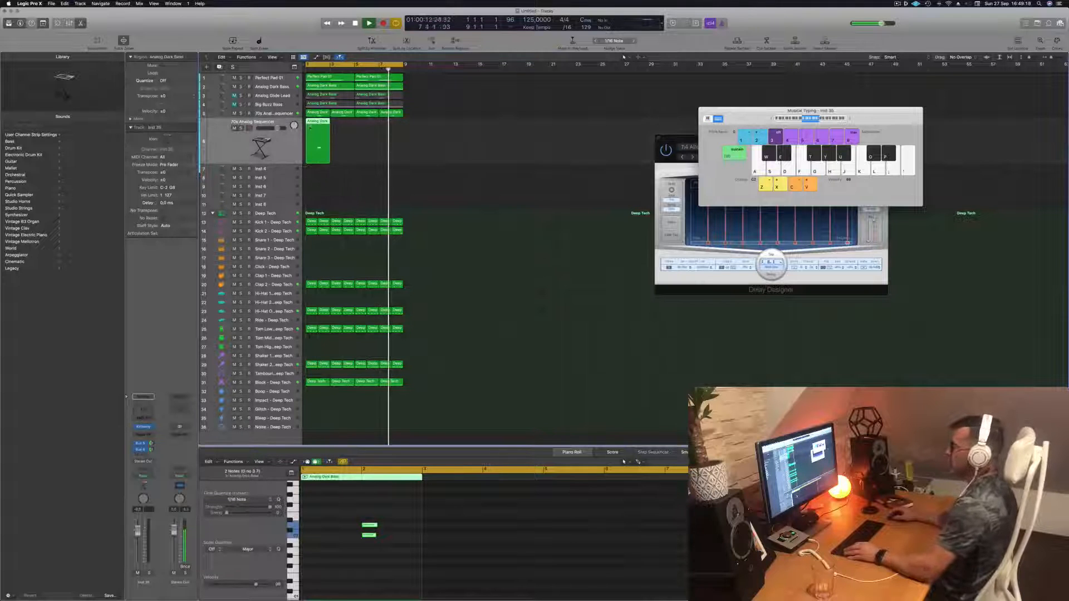
left_click_drag(341, 522, 409, 546)
key("alt+Left")
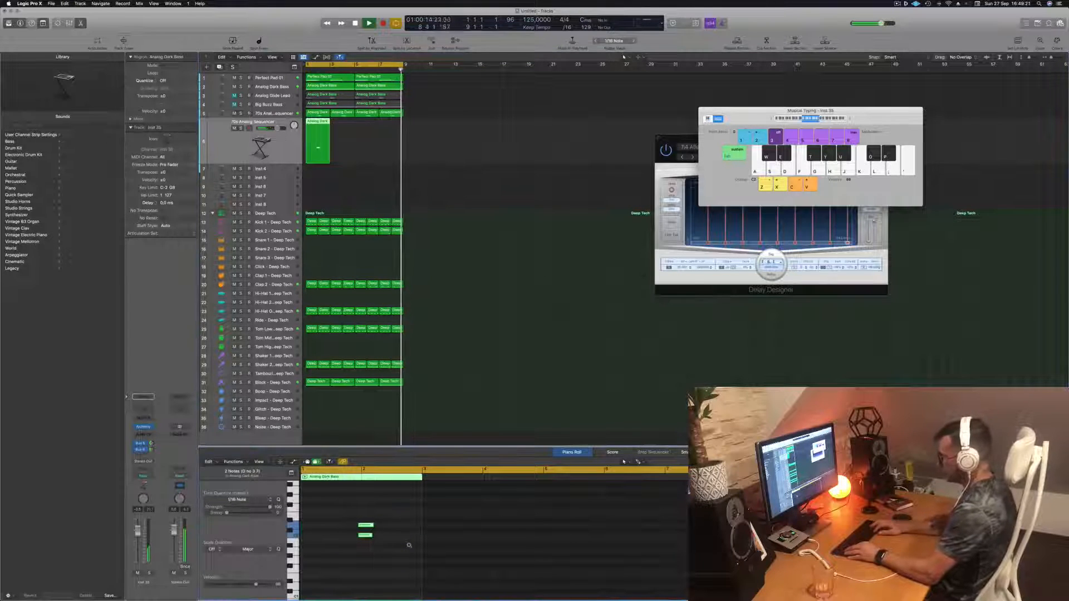
key("alt+Left")
key("alt+Left")
key("alt+Left")
key("alt+Left")
key("alt+Left")
key("alt+Left")
key("alt+Left")
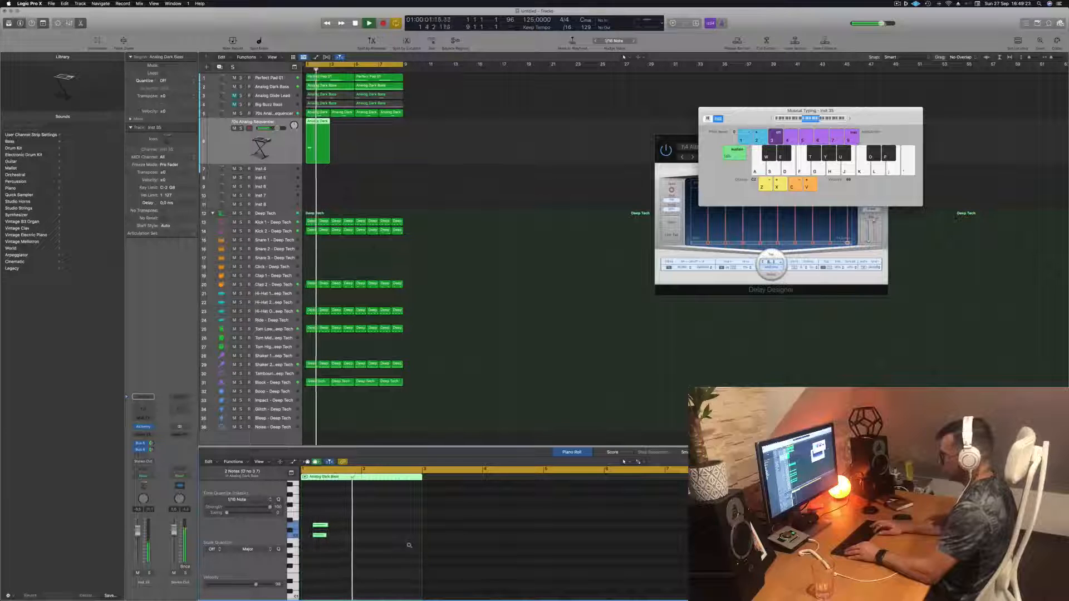
- Play back the new track's part while adjusting its region and notes
key("space")
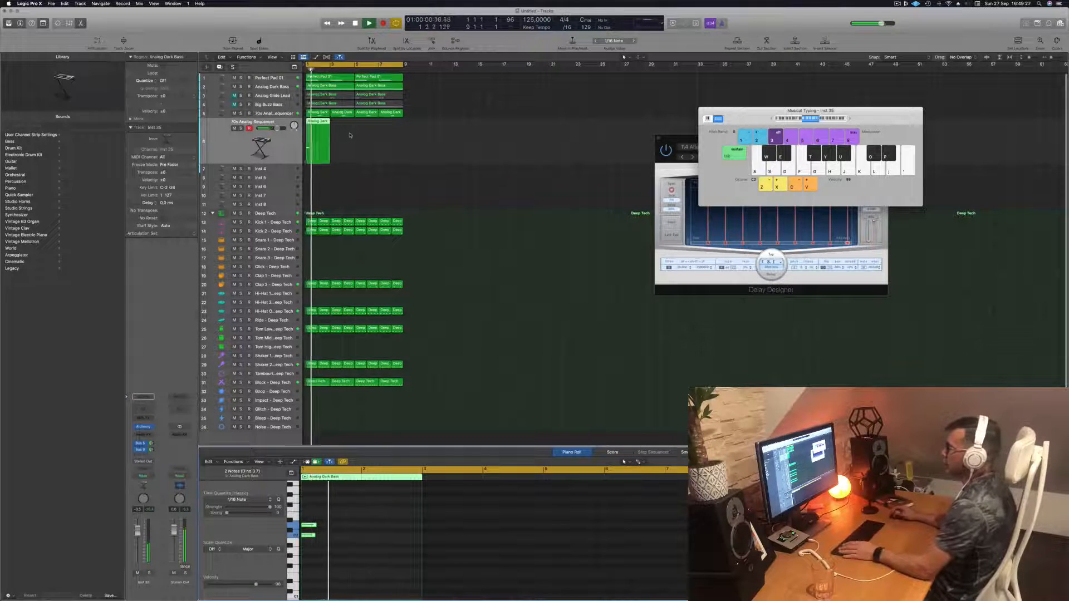
key("space")
left_click_drag(315, 122, 305, 150)
key("Return")
key("space")
left_click(362, 528)
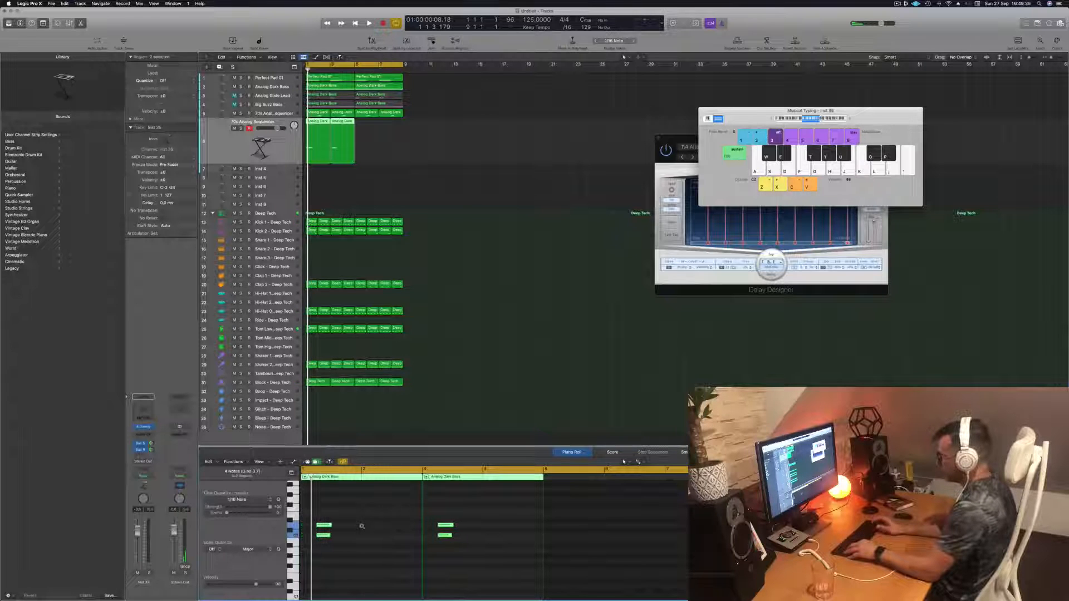
key("space")
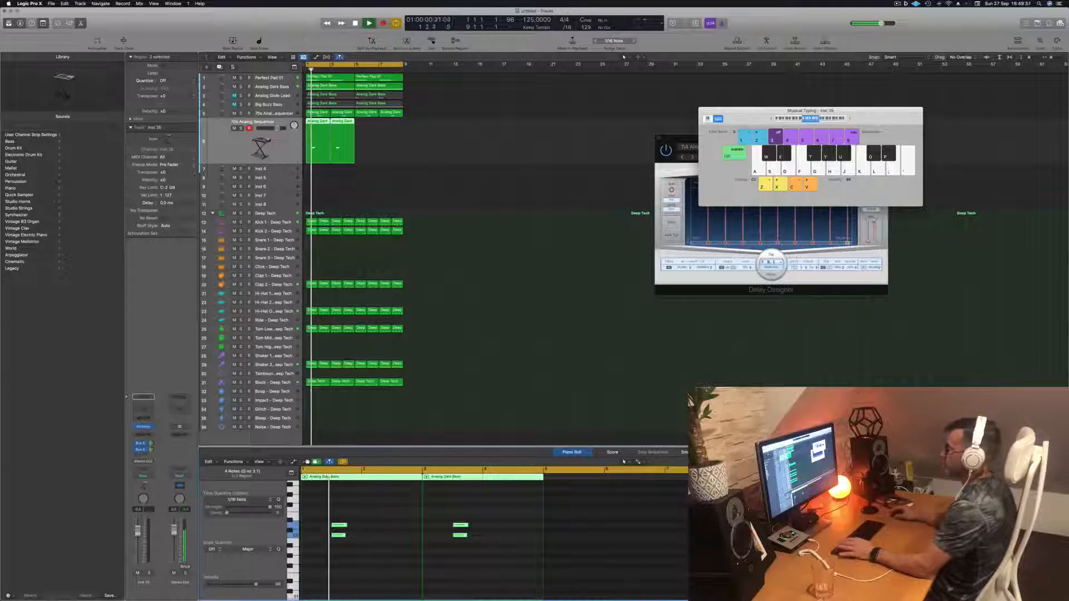
key("space")
- Loop the new track's region across the four bars and play it
key("space")
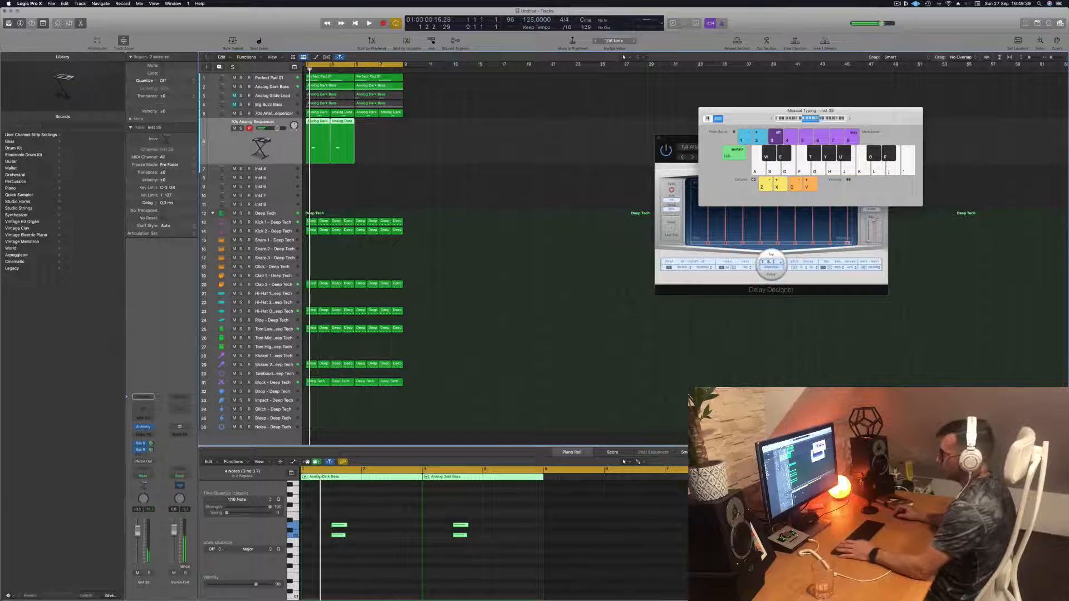
left_click_drag(344, 122, 392, 123)
key("space")
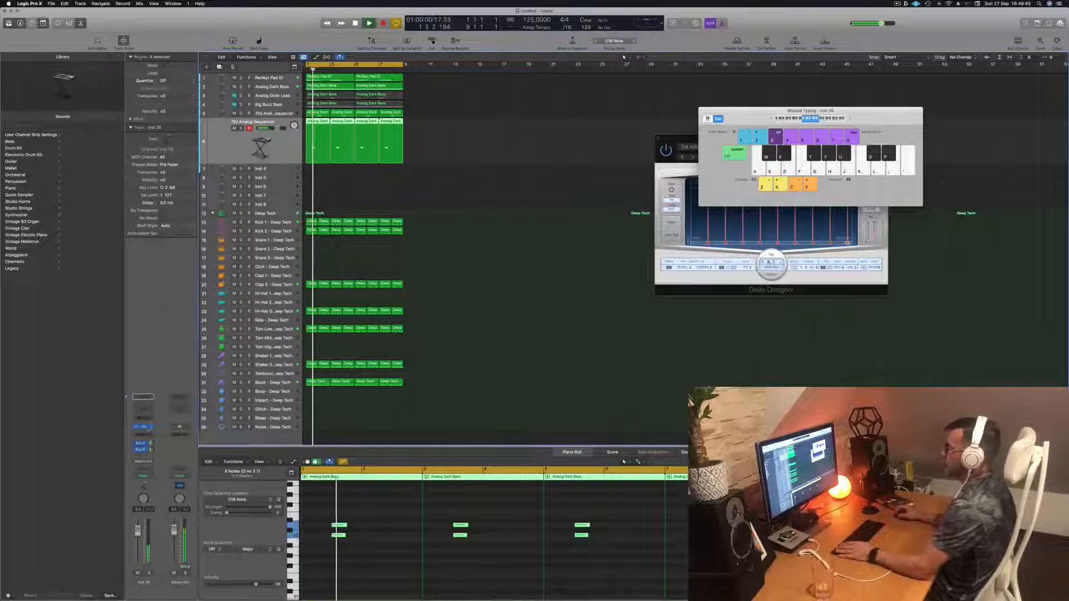
- Open the new track's Alchemy instrument and browse the Pads category with playback
left_click(147, 428)
left_click_drag(562, 102, 637, 79)
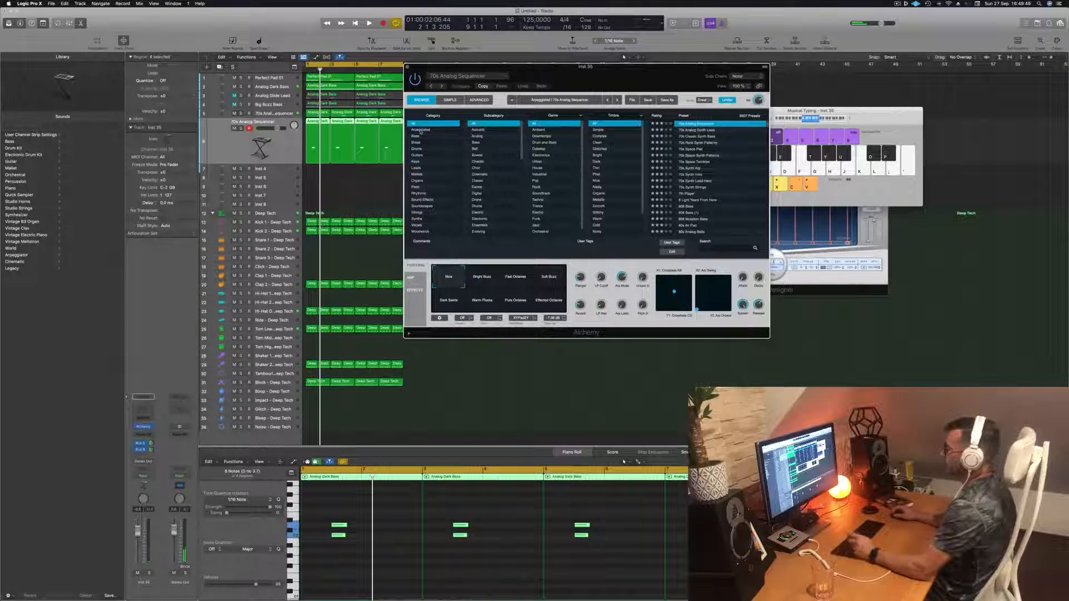
left_click(416, 162)
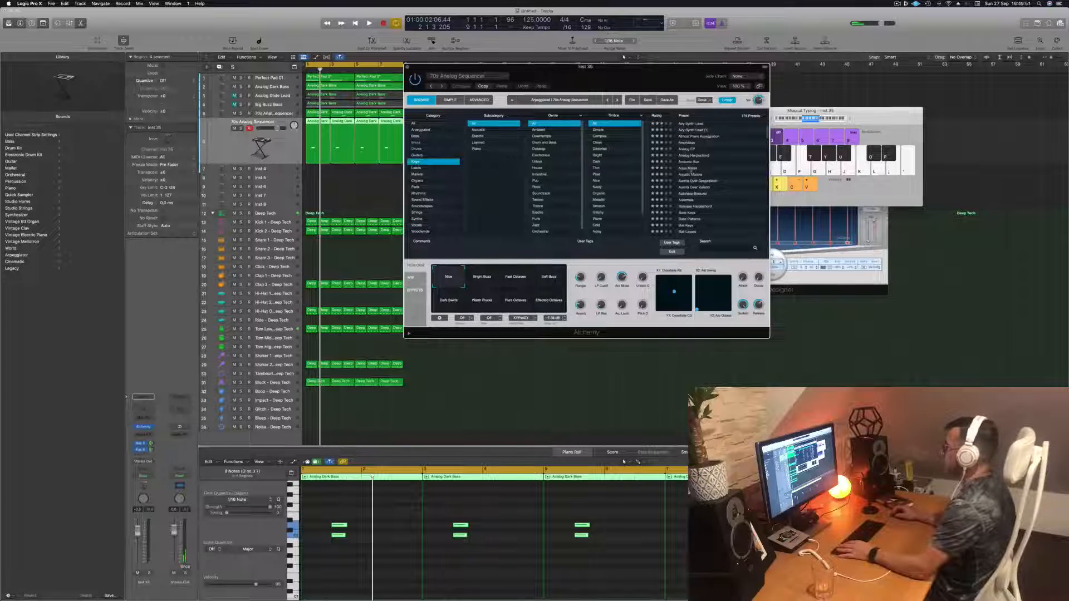
key("space")
left_click_drag(634, 79, 683, 59)
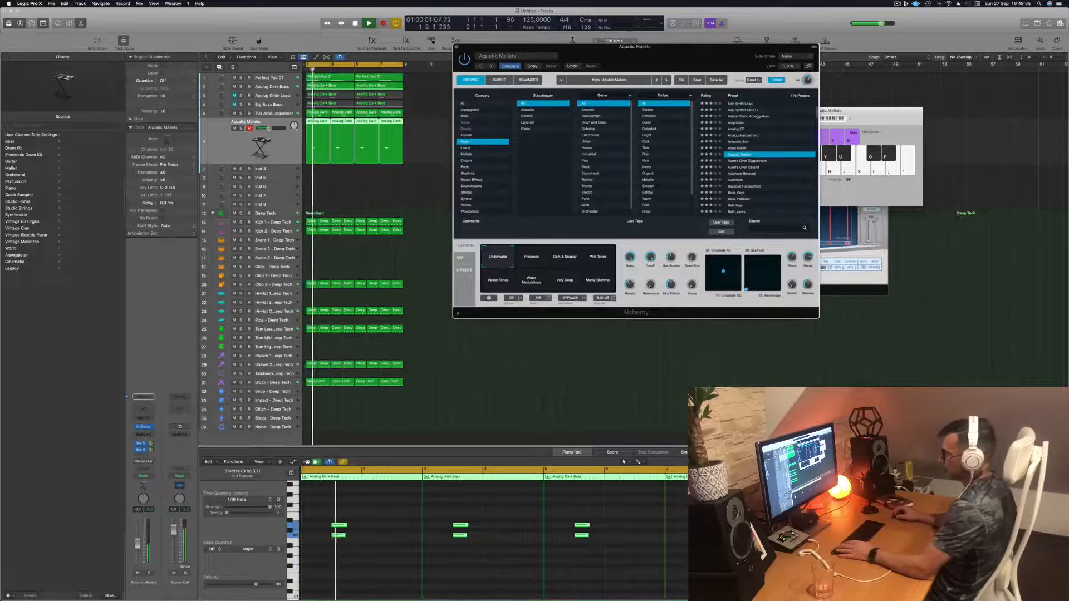
- Audition the Aurora Over Gjogurvatn preset and load Autoharp Binaural on the new track, then play it
left_click(157, 542)
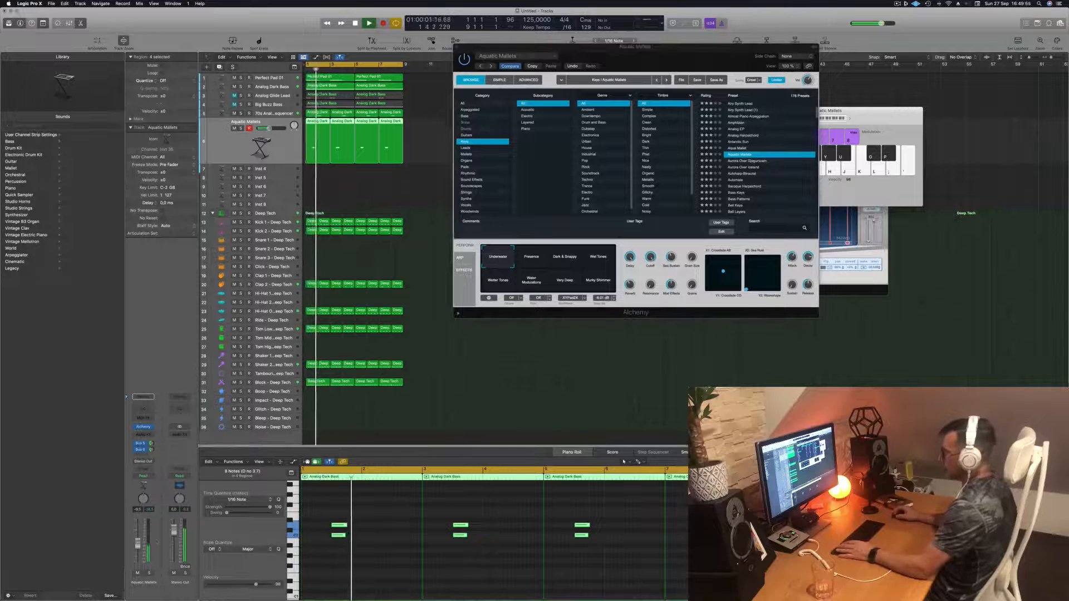
left_click(749, 161)
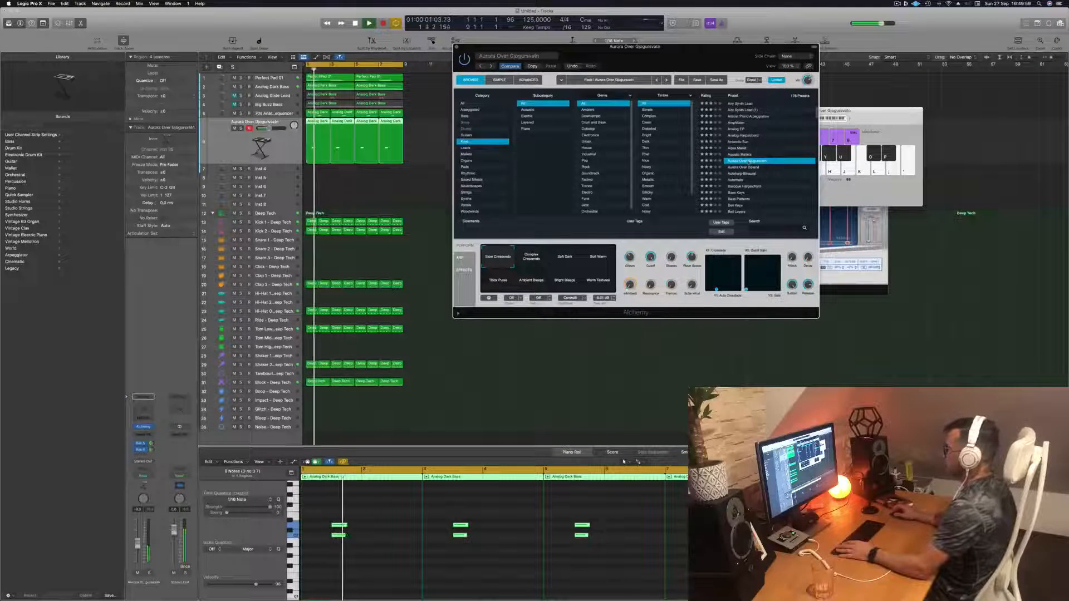
left_click(138, 536)
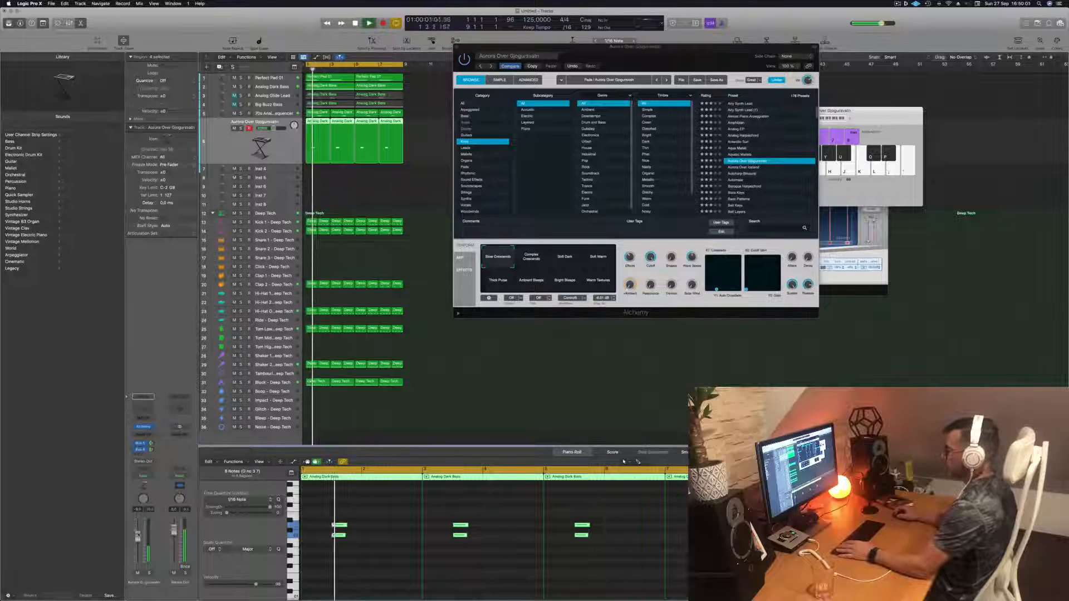
left_click(738, 168)
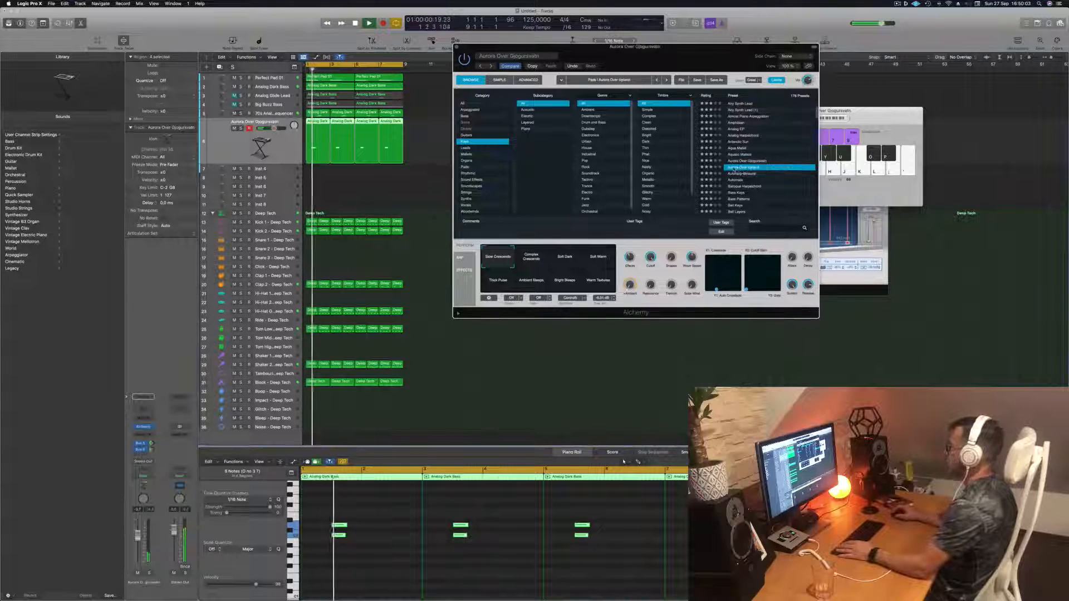
left_click(738, 173)
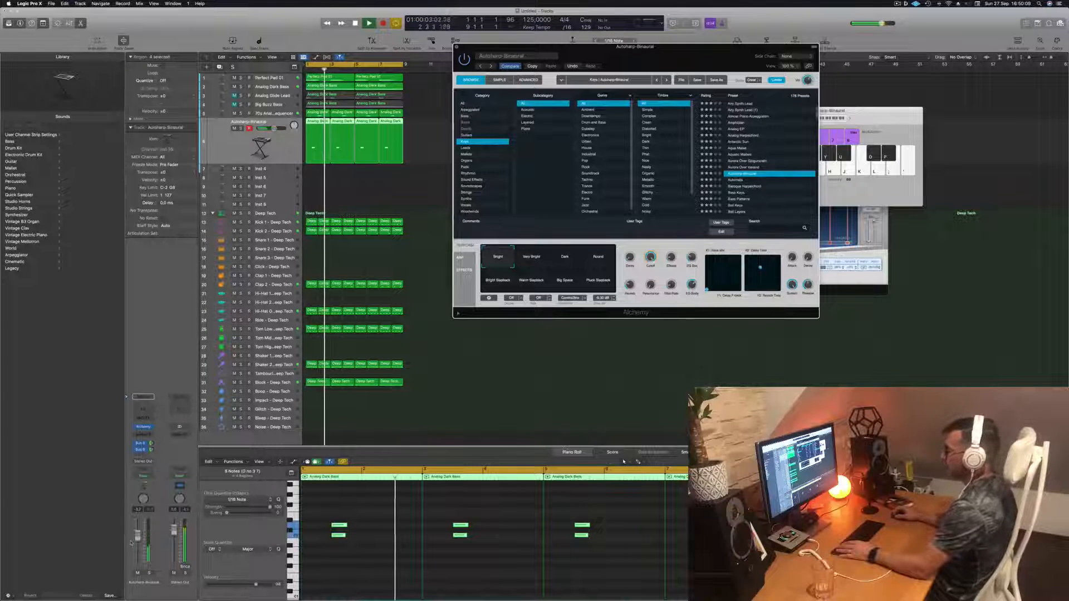
left_click(623, 461)
key("space")
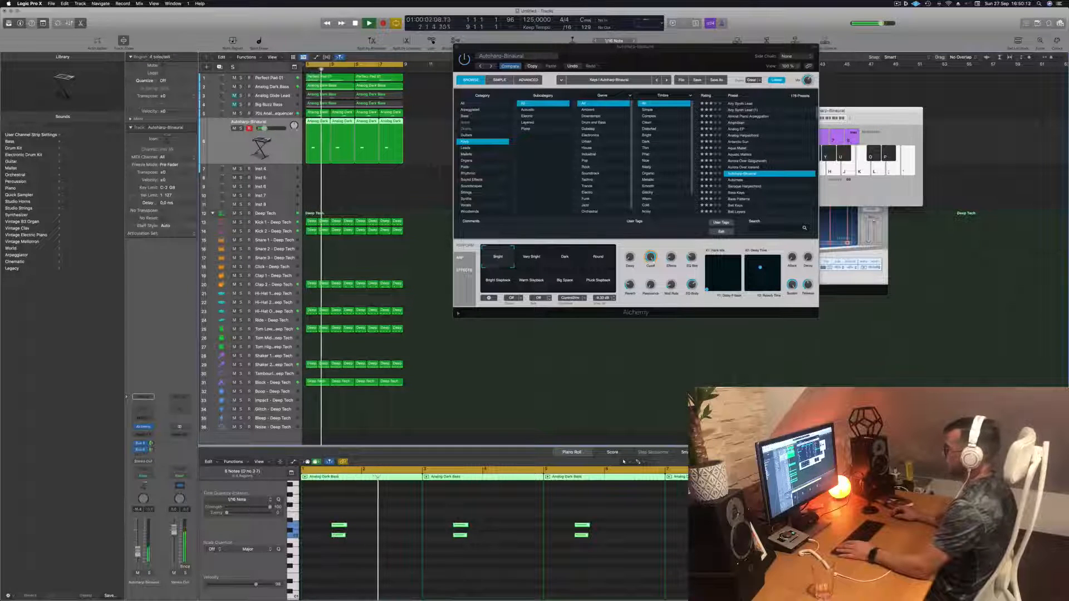
- Audition the Bell Keys preset, then load Chill Keys on the new Alchemy track
scroll(756, 204, "down", 1)
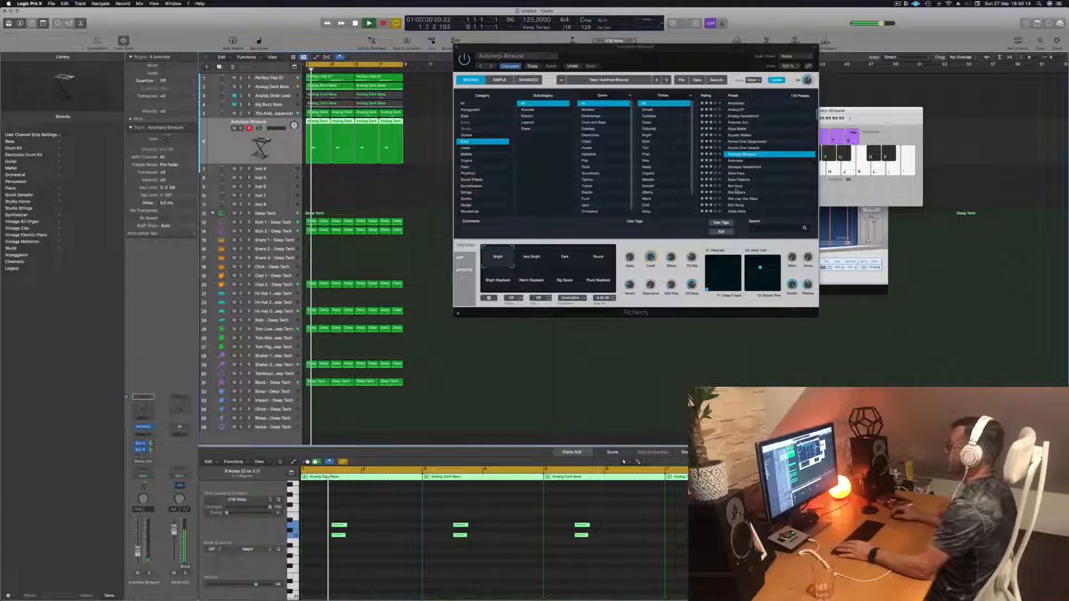
left_click(736, 187)
scroll(757, 185, "down", 2)
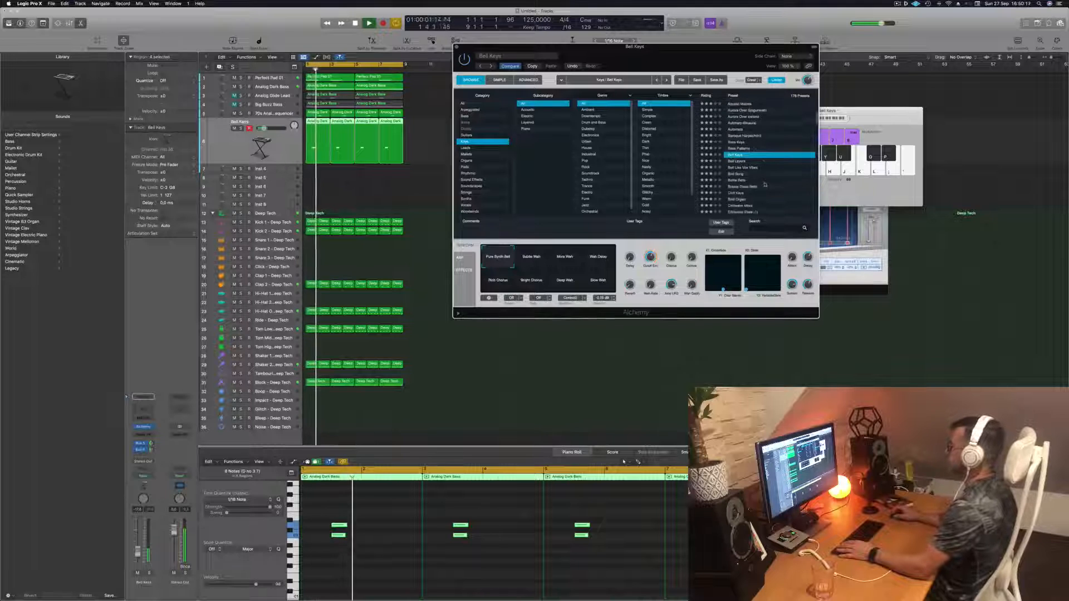
left_click(735, 193)
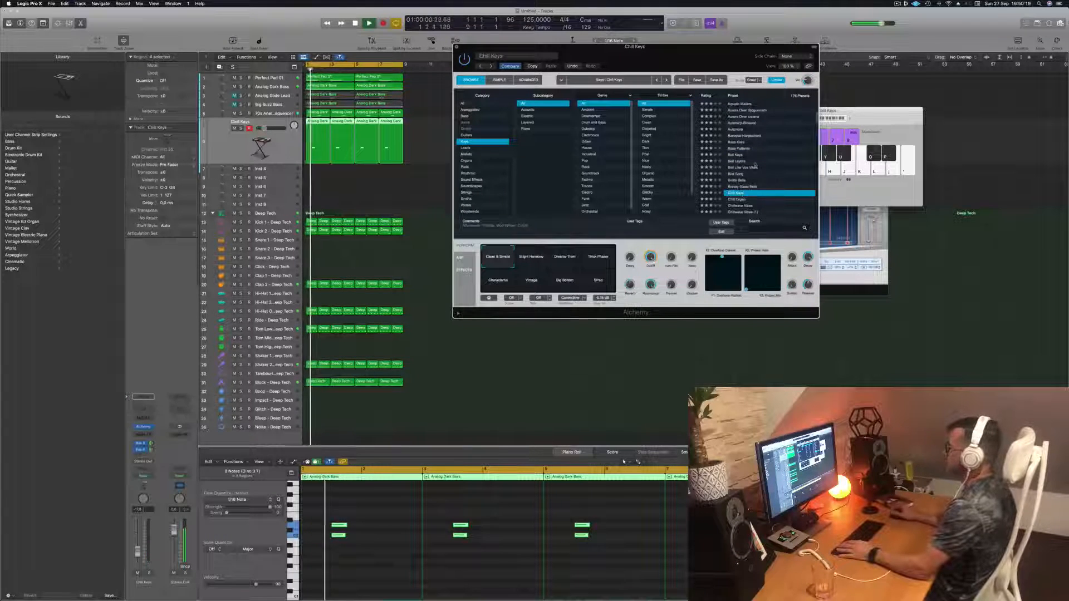
scroll(773, 165, "down", 2)
scroll(773, 165, "down", 1)
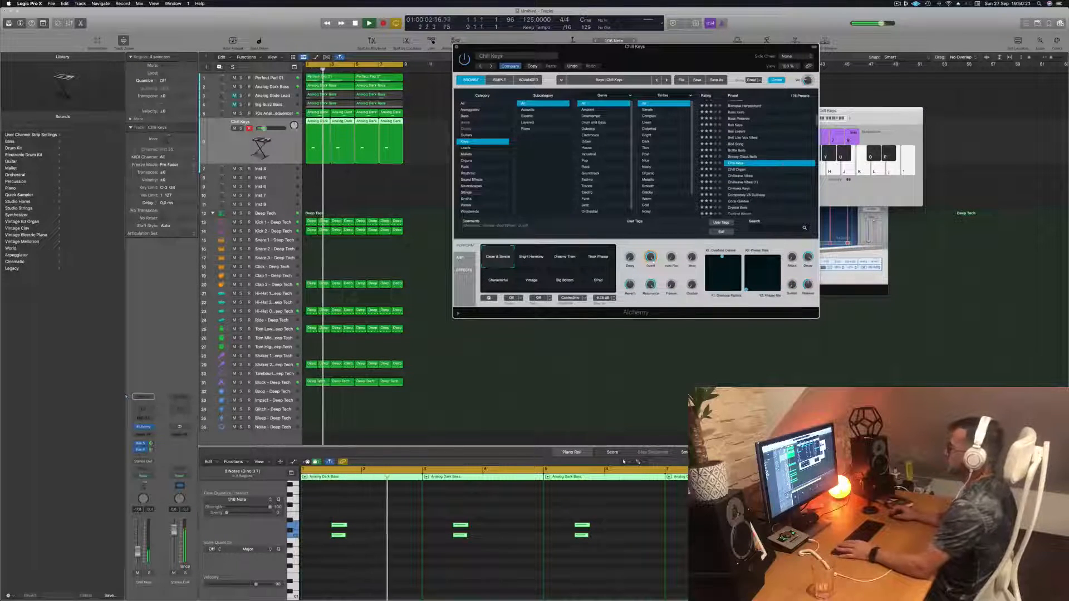
- Audition the Chill Keys performance snapshots and settle on Characterful
key("super+w")
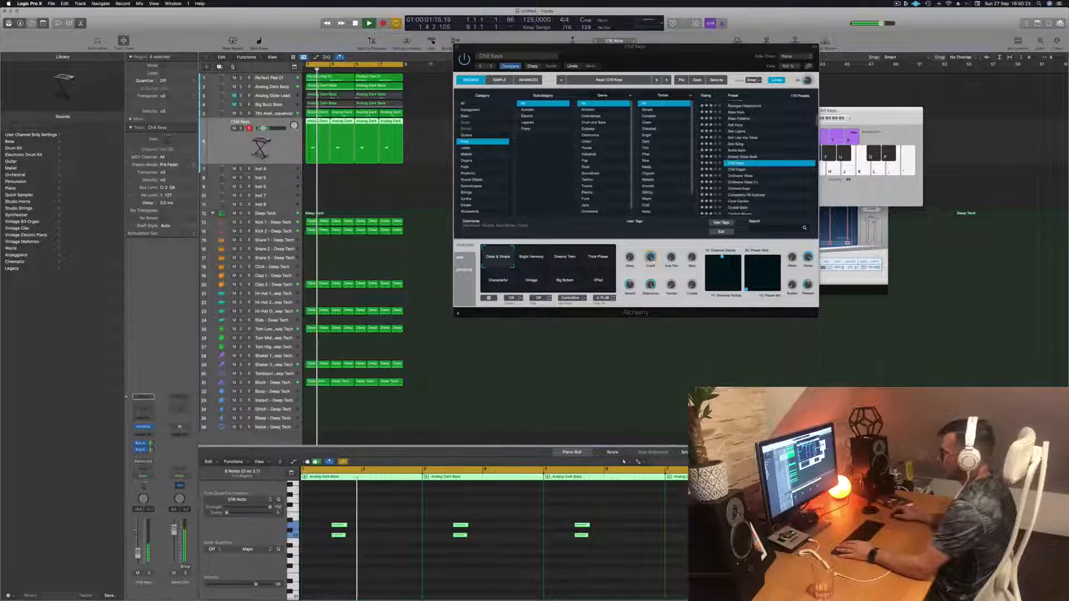
left_click(533, 264)
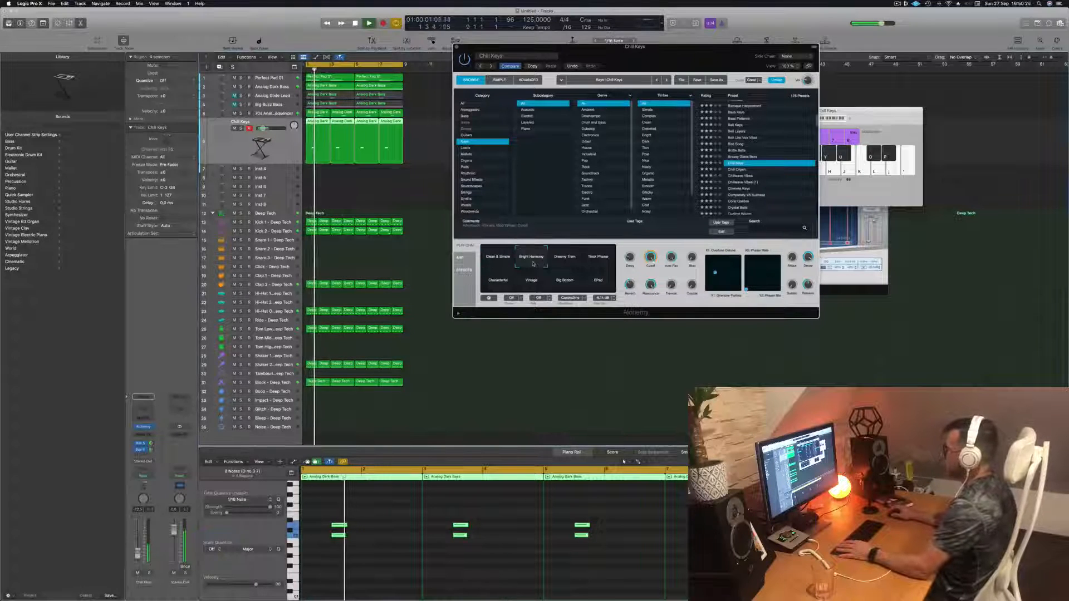
left_click(576, 260)
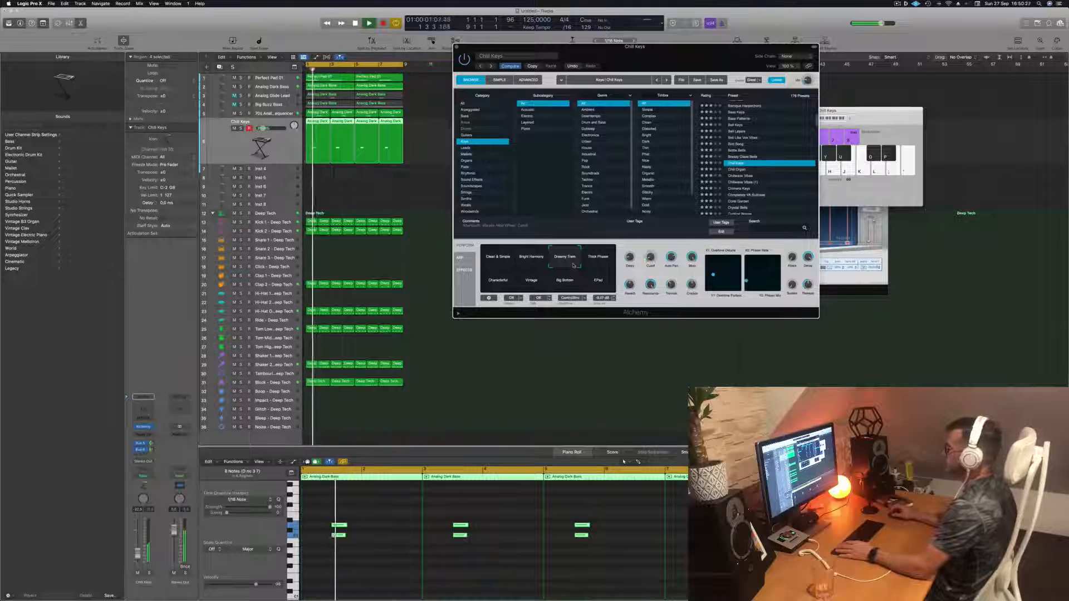
left_click(597, 259)
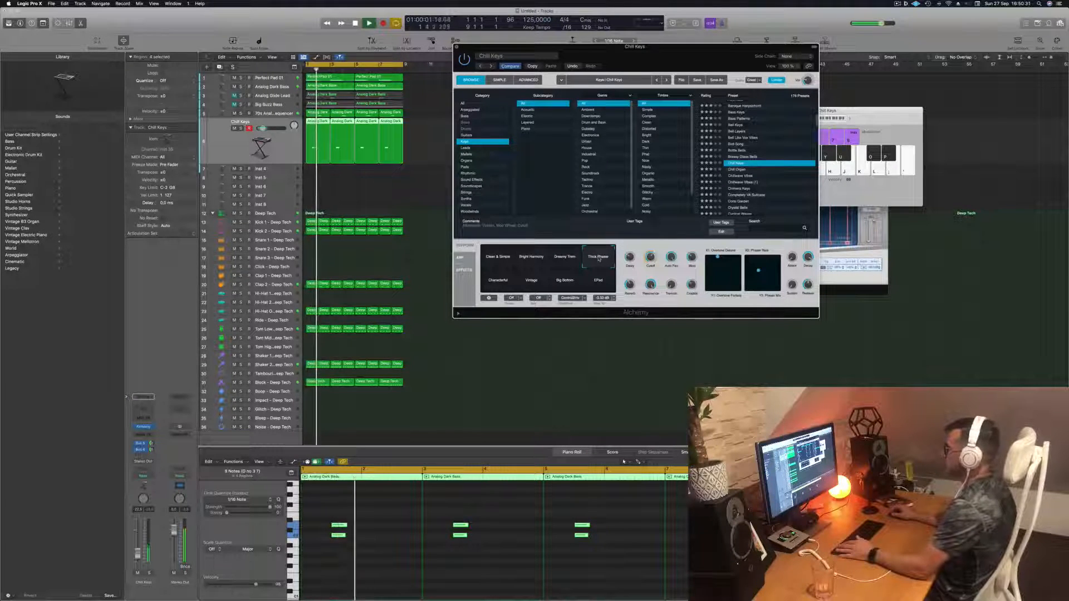
left_click(495, 283)
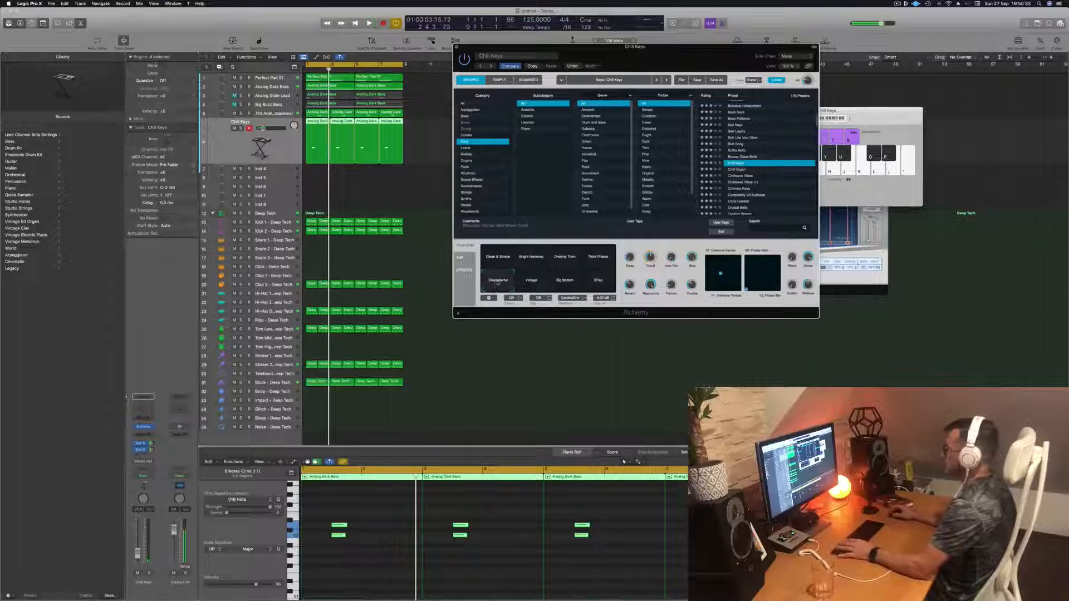
left_click(539, 284)
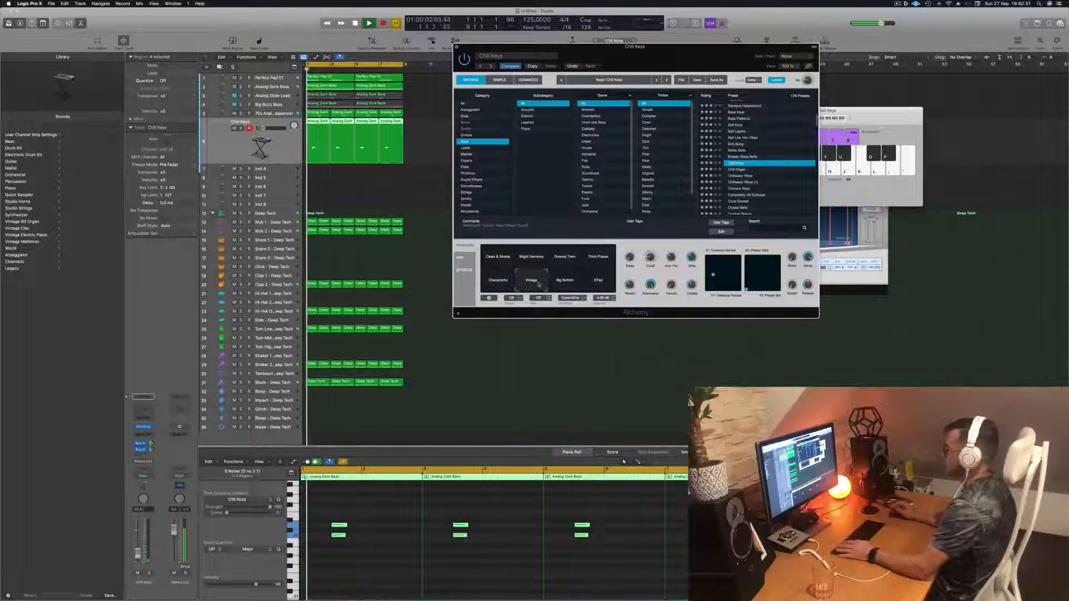
left_click(565, 285)
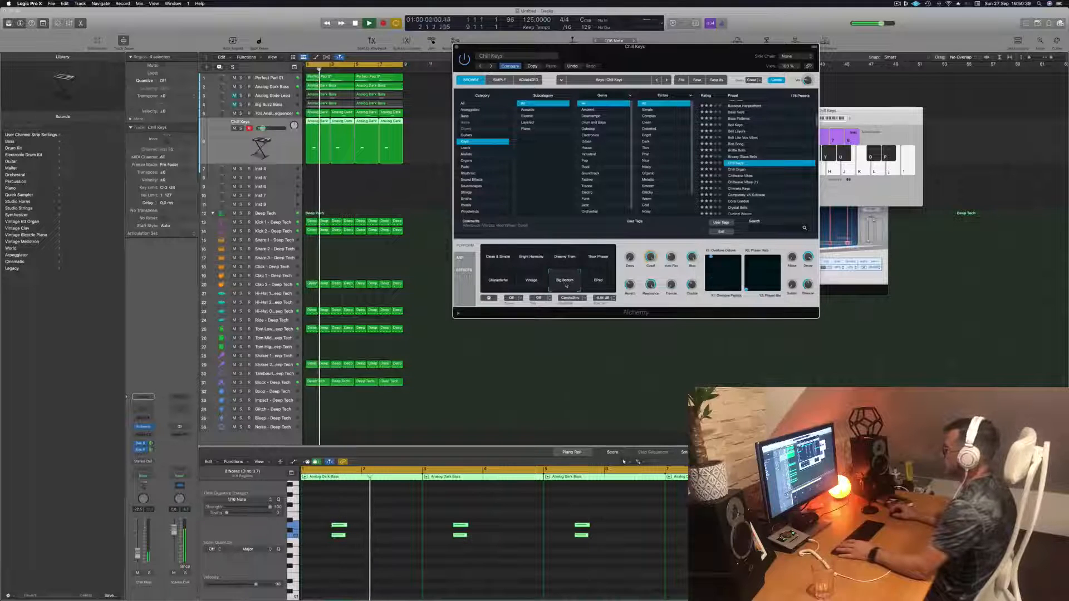
left_click(490, 281)
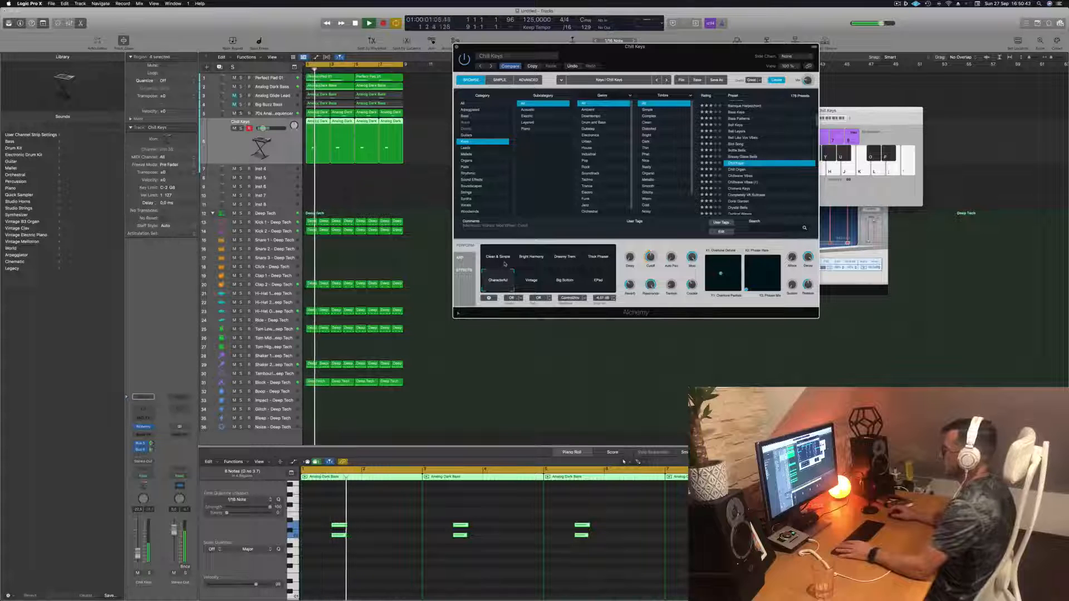
- Close the Alchemy window and adjust the Chill Keys channel strip level
left_click_drag(680, 61, 616, 174)
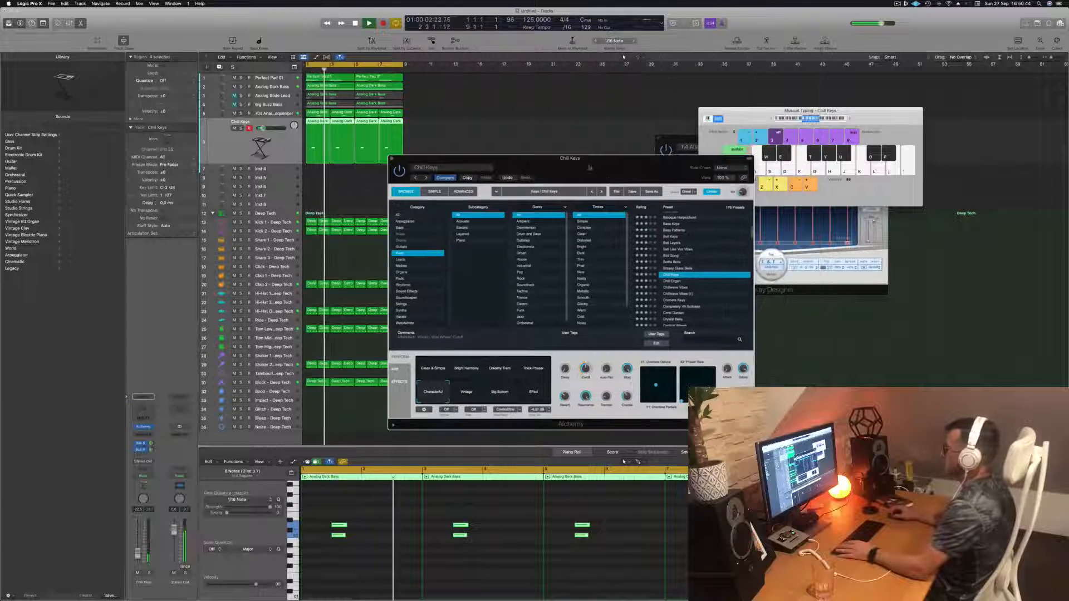
left_click(393, 159)
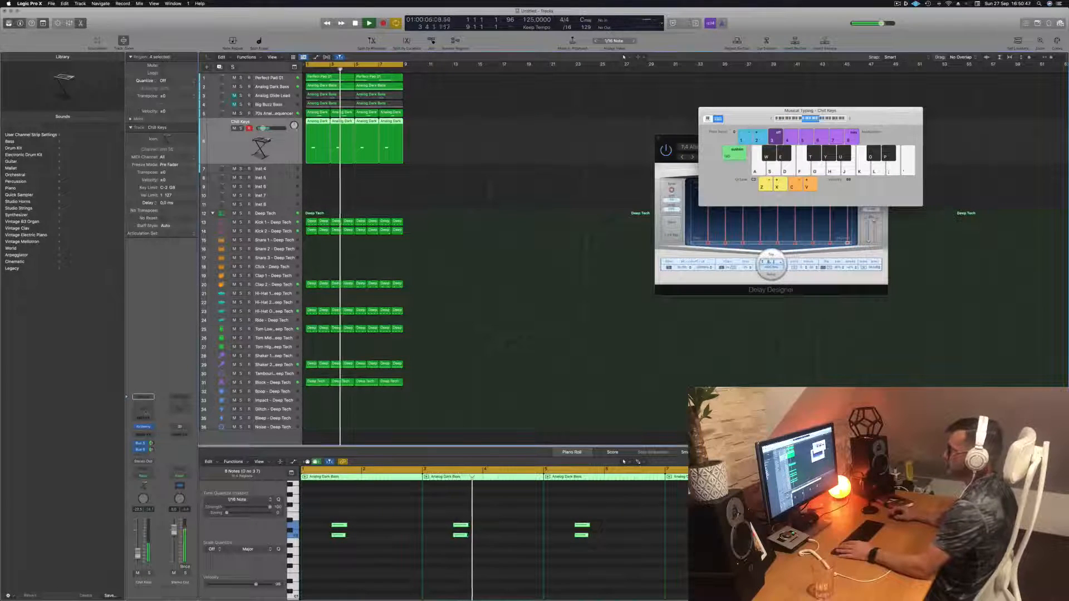
key("Return")
left_click_drag(139, 556, 138, 557)
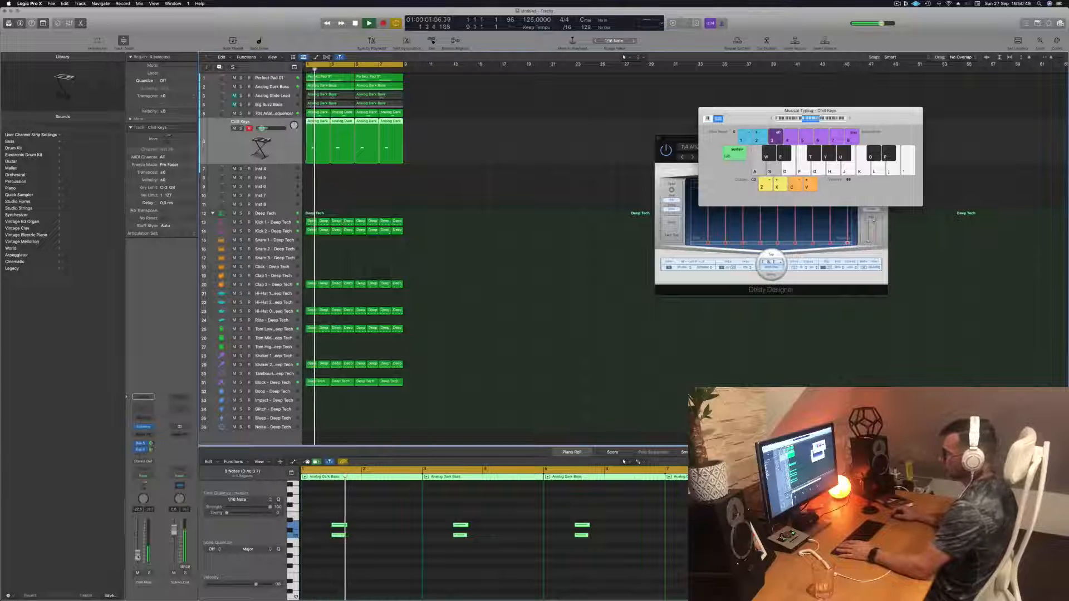
left_click(140, 443)
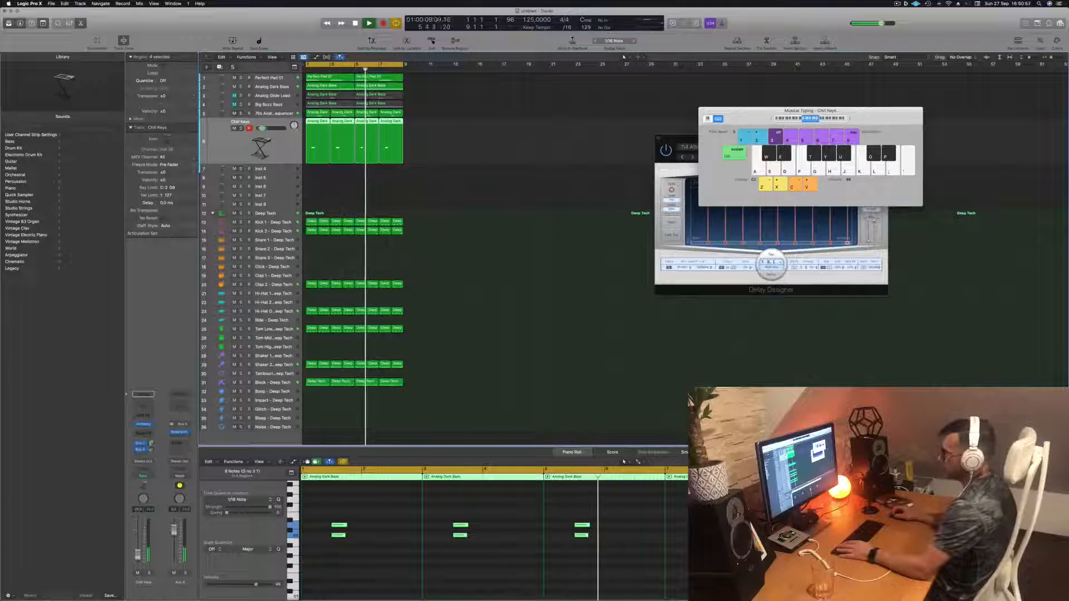
- Select the Perfect Pad 01 track in the arrangement
left_click(494, 289)
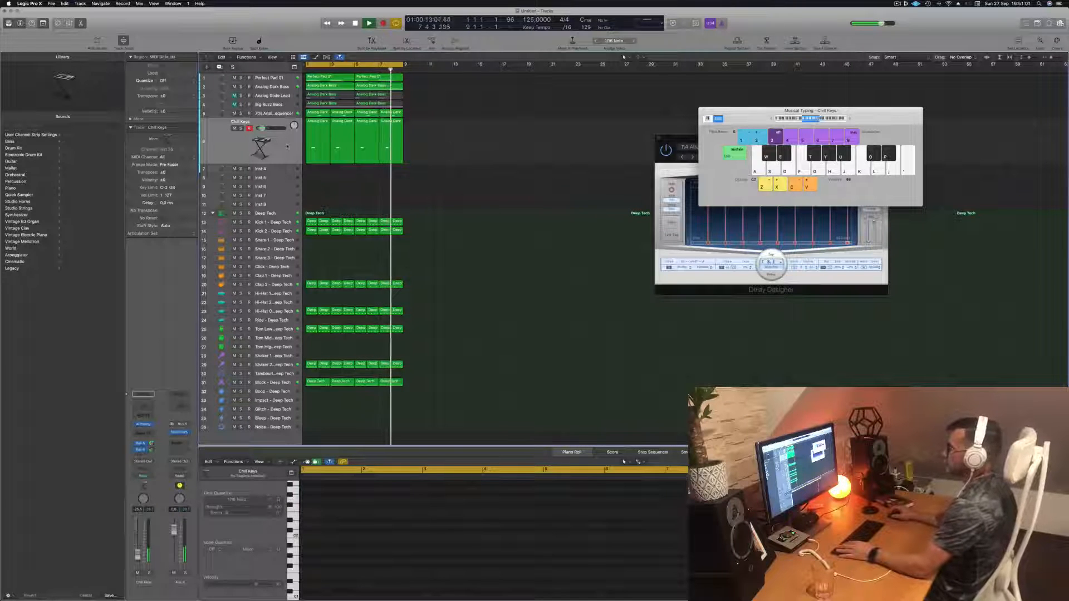
left_click_drag(416, 138, 323, 147)
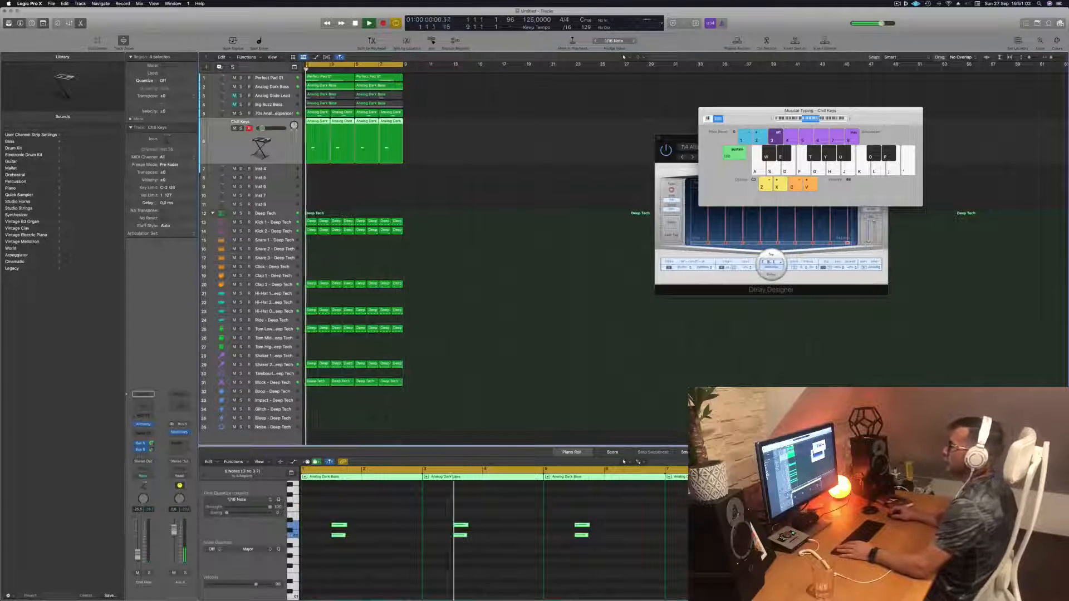
left_click(268, 78)
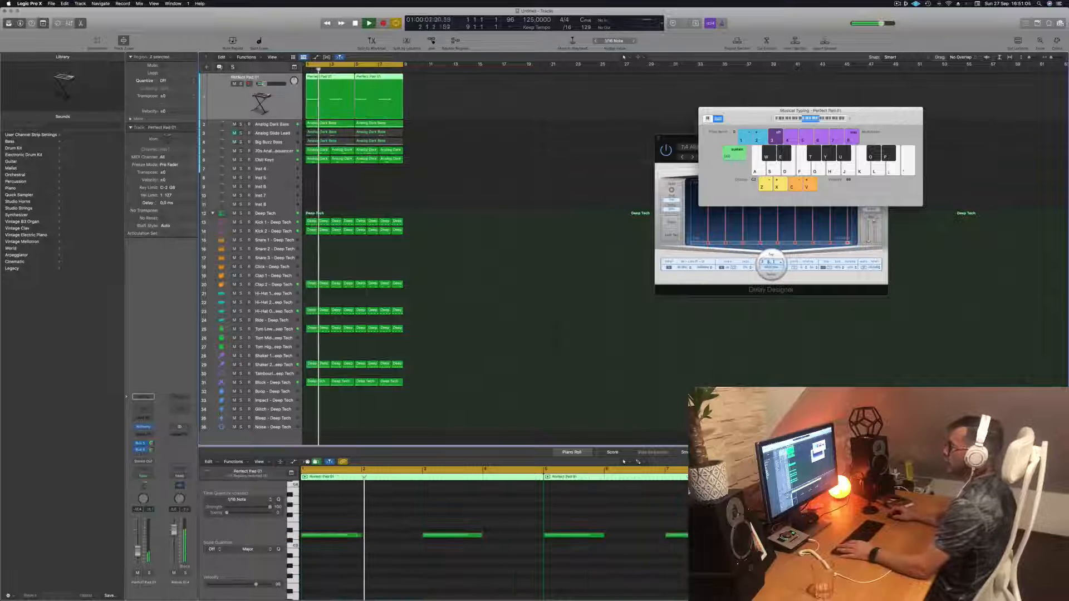
left_click(219, 67)
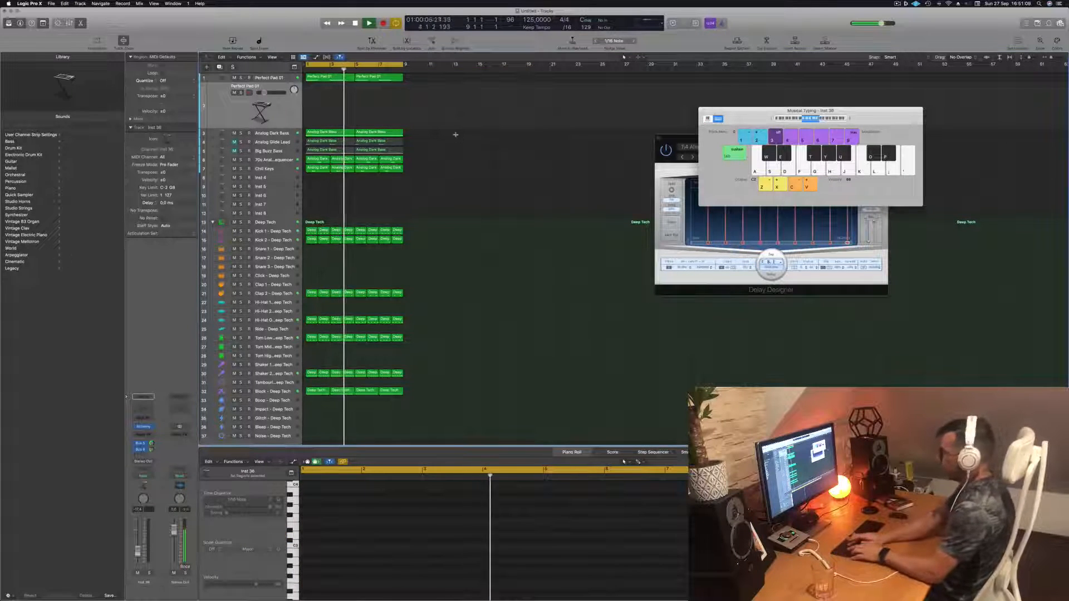
- Select all regions and repeat them three times to lengthen the arrangement
key("super+a")
key("super+r")
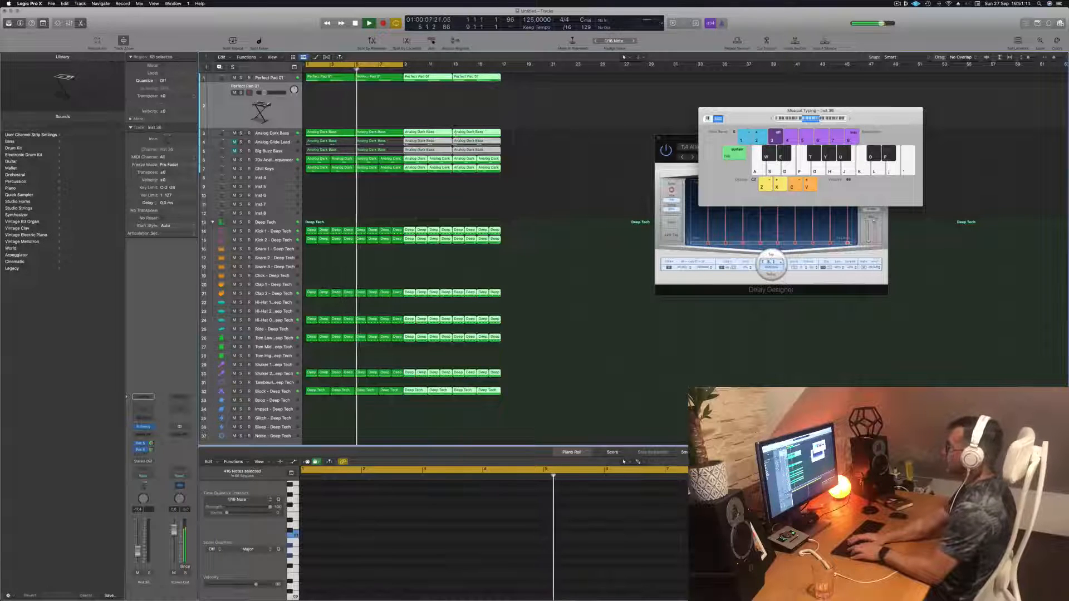
key("super+r")
key("super+r")
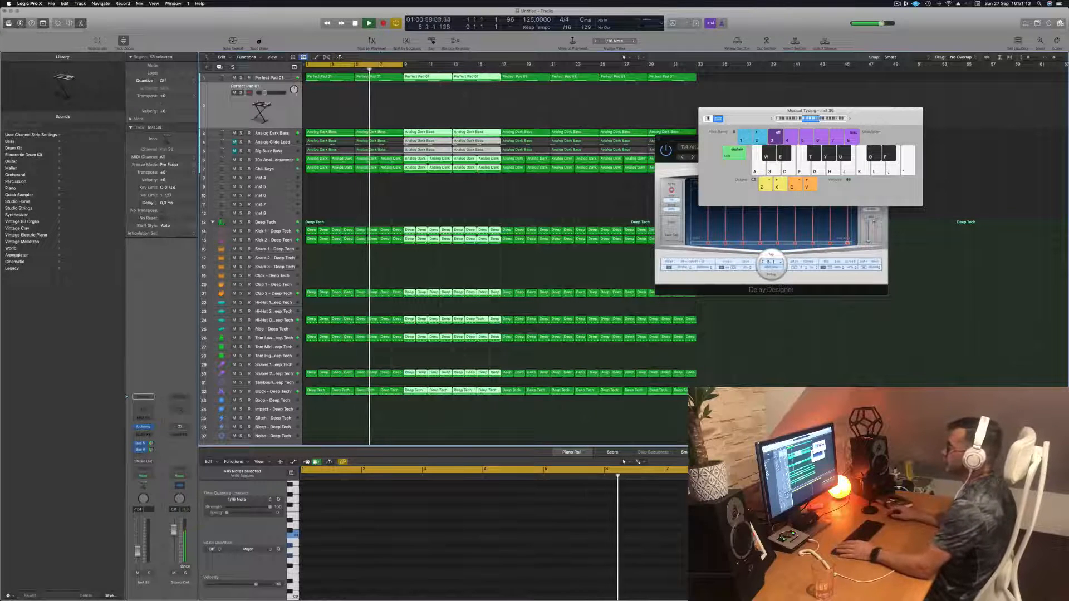
- Extend the cycle area across the whole arrangement and move the Musical Typing and Delay Designer windows aside
left_click_drag(403, 65, 707, 71)
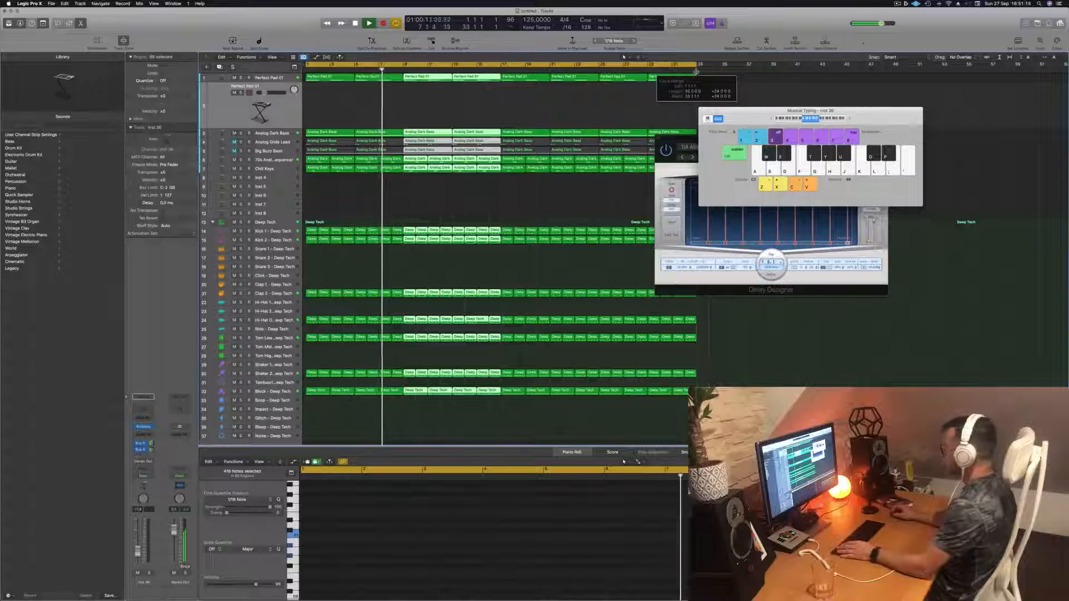
left_click(897, 3)
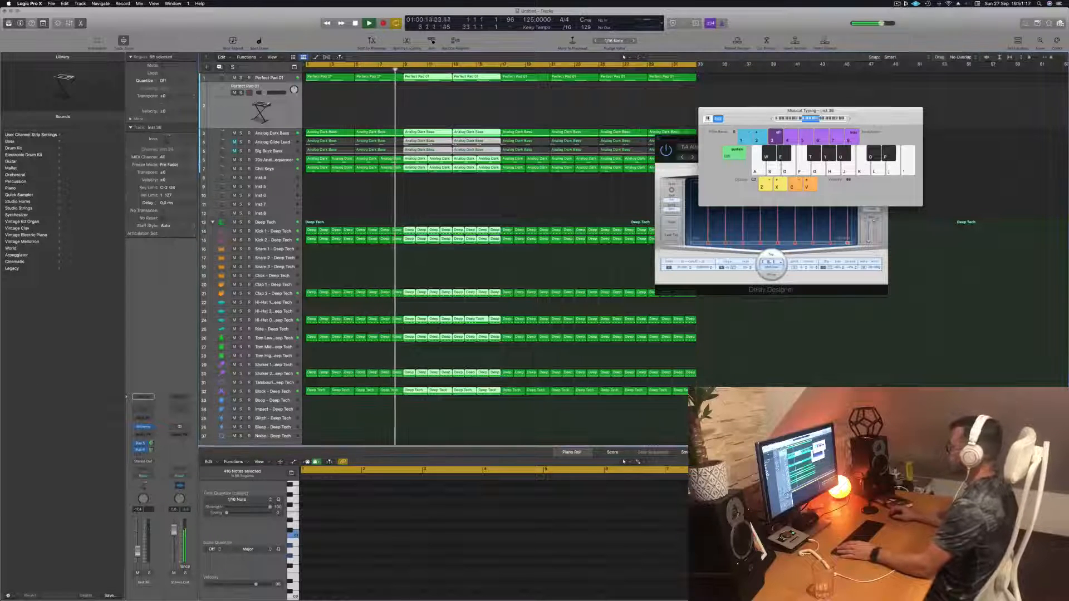
left_click_drag(791, 110, 934, 110)
left_click_drag(787, 135, 977, 302)
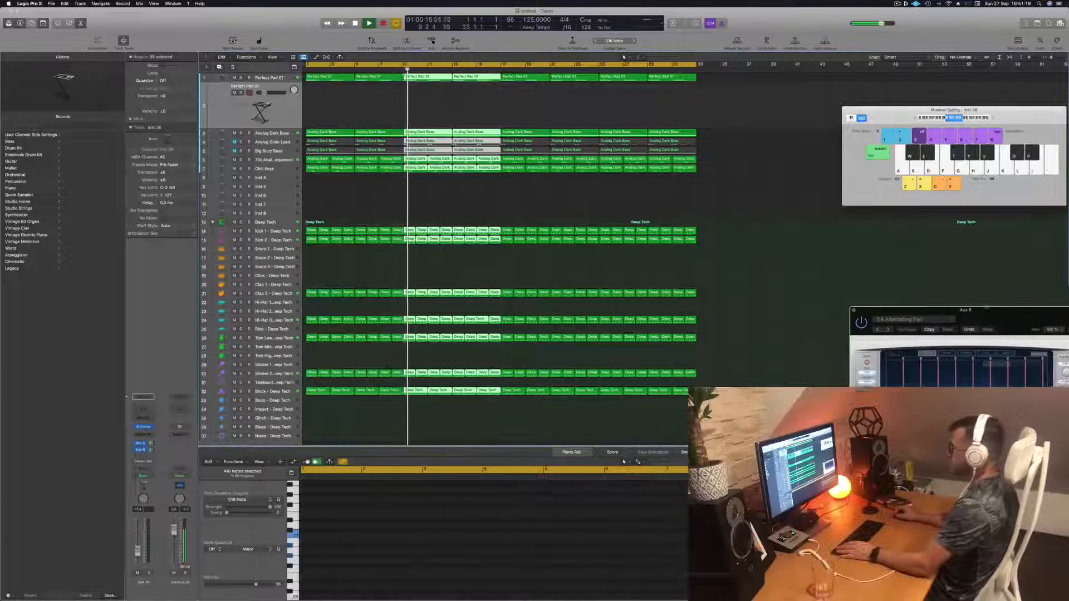
- Select and zoom in on the Block – Deep Tech track
left_click(321, 365)
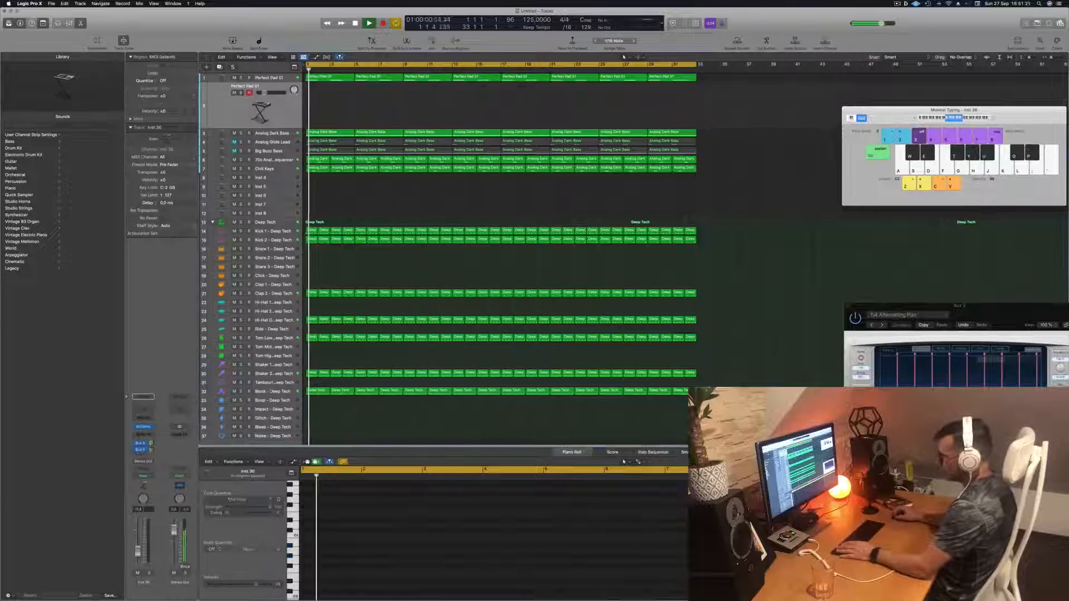
left_click(267, 392)
left_click(241, 360)
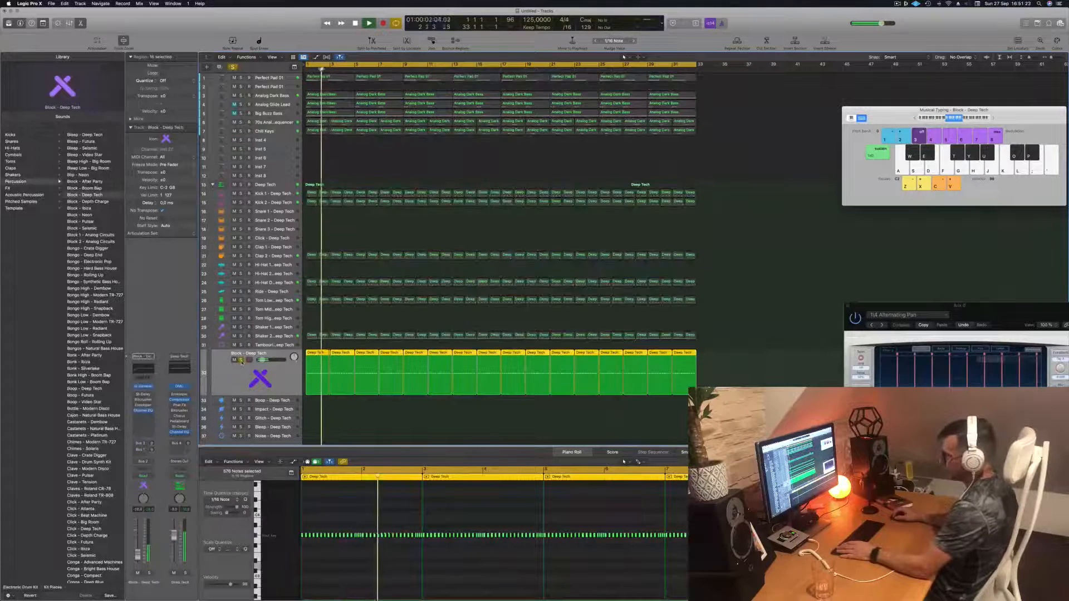
left_click(241, 361)
key("Return")
left_click(477, 166)
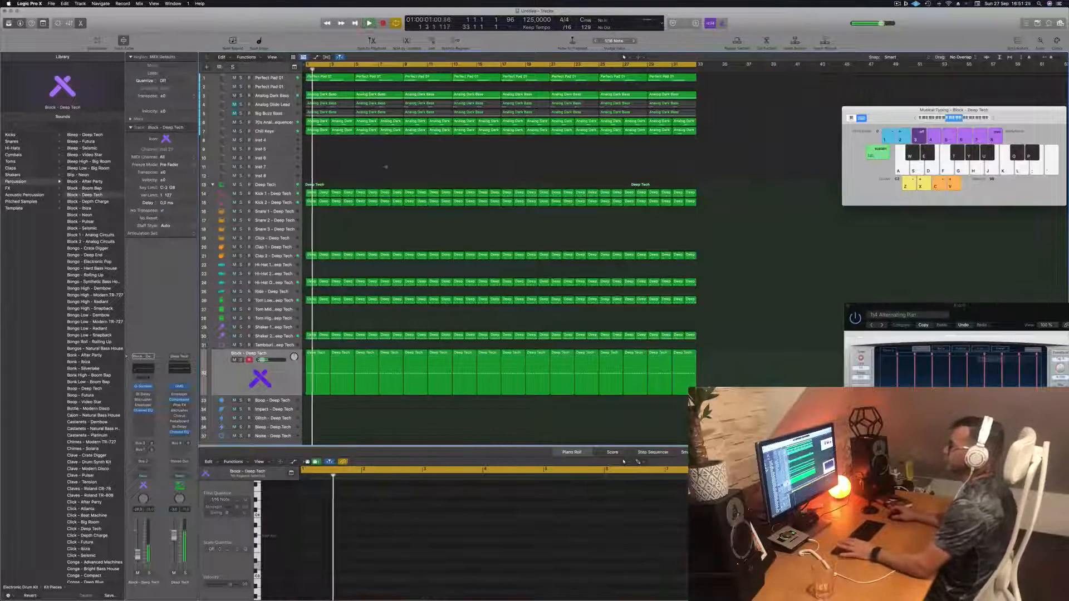
- Select the Perfect Pad 01 track and open its Alchemy instrument
left_click(282, 87)
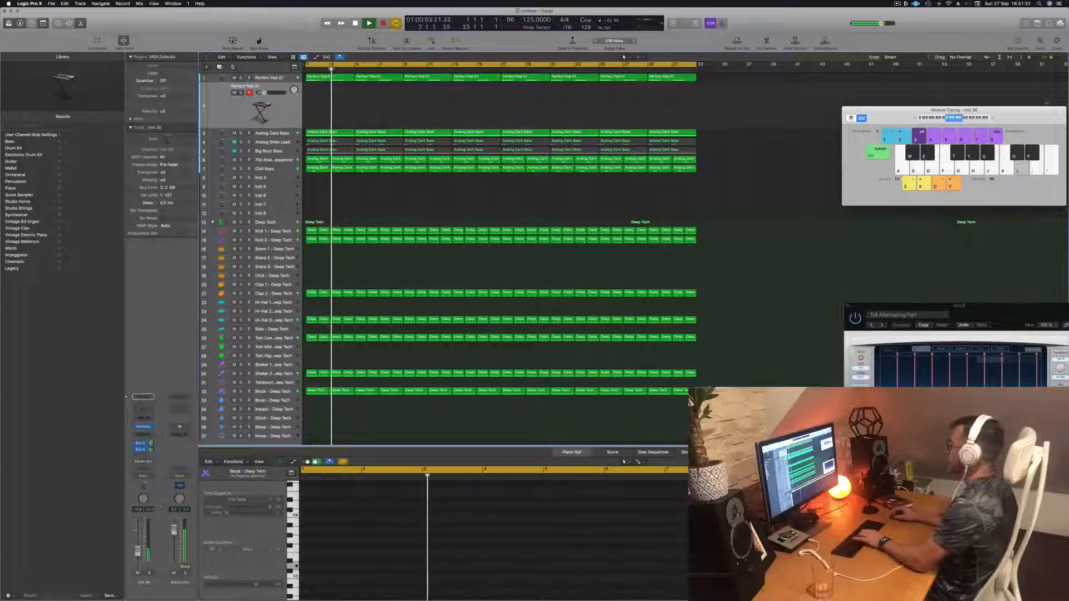
left_click_drag(1019, 117, 867, 116)
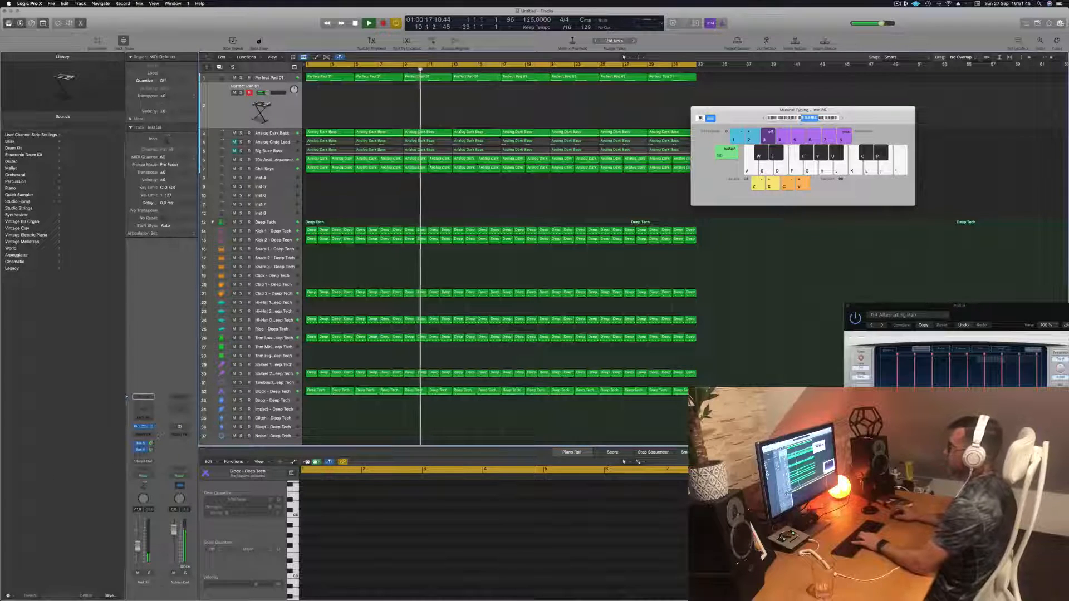
left_click(144, 427)
left_click_drag(509, 102, 674, 116)
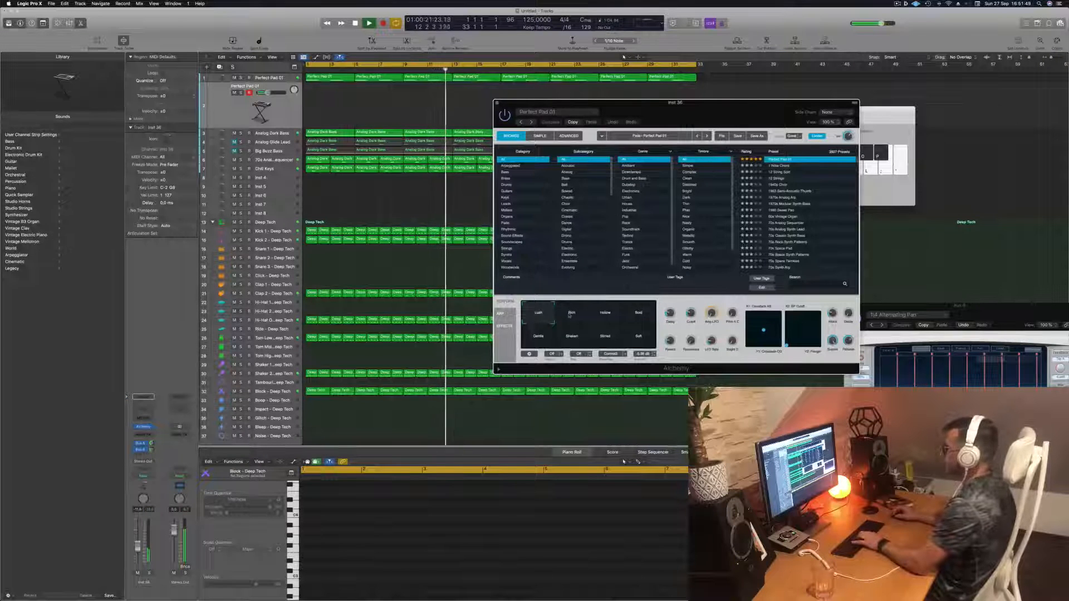
- Switch Perfect Pad 01's performance snapshot between Rich and Hollow, ending on Rich
left_click(572, 314)
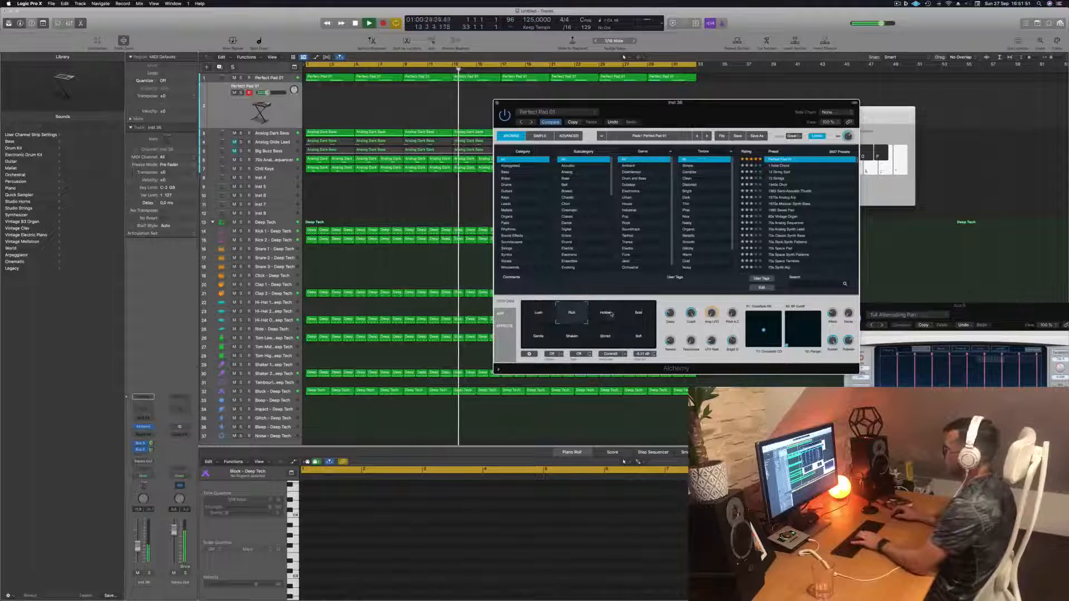
left_click(611, 314)
left_click(572, 313)
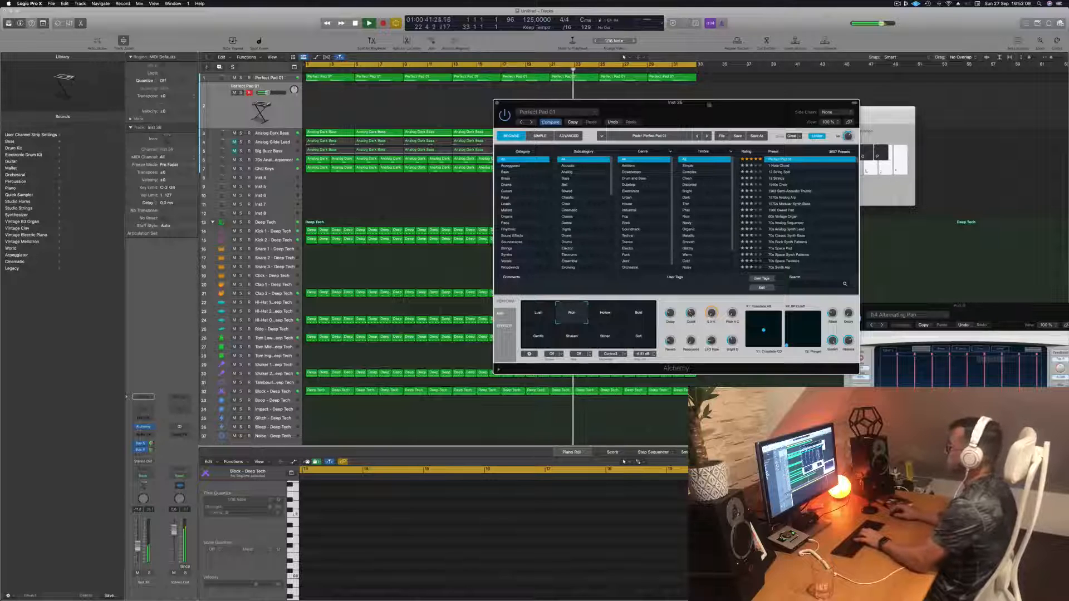
left_click_drag(694, 103, 834, 104)
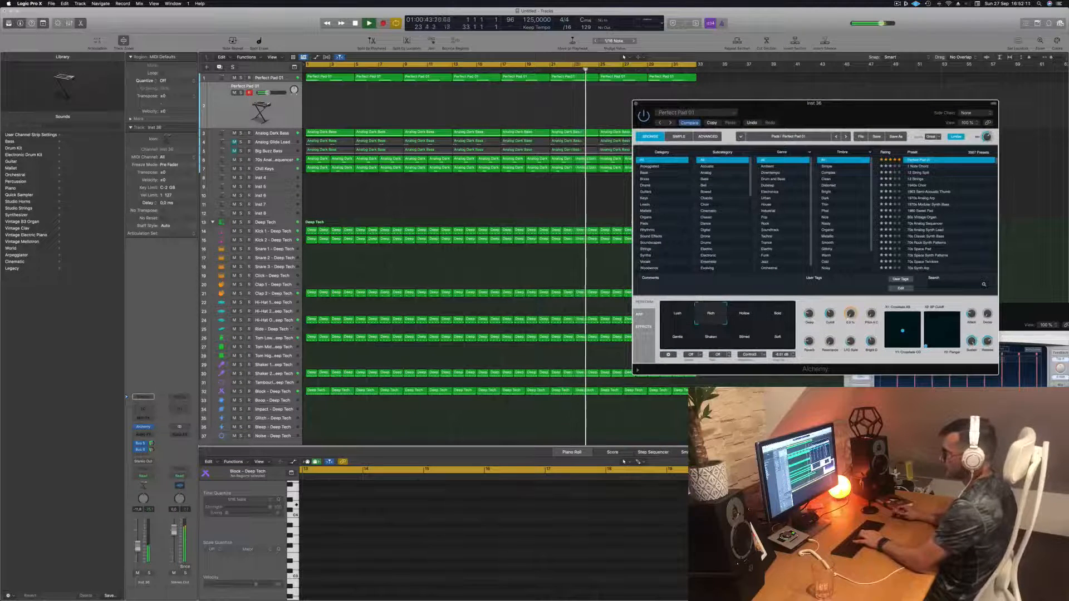
- Select the Shaker 2 – Deep Tech track and play the arrangement back from the start
left_click(288, 374)
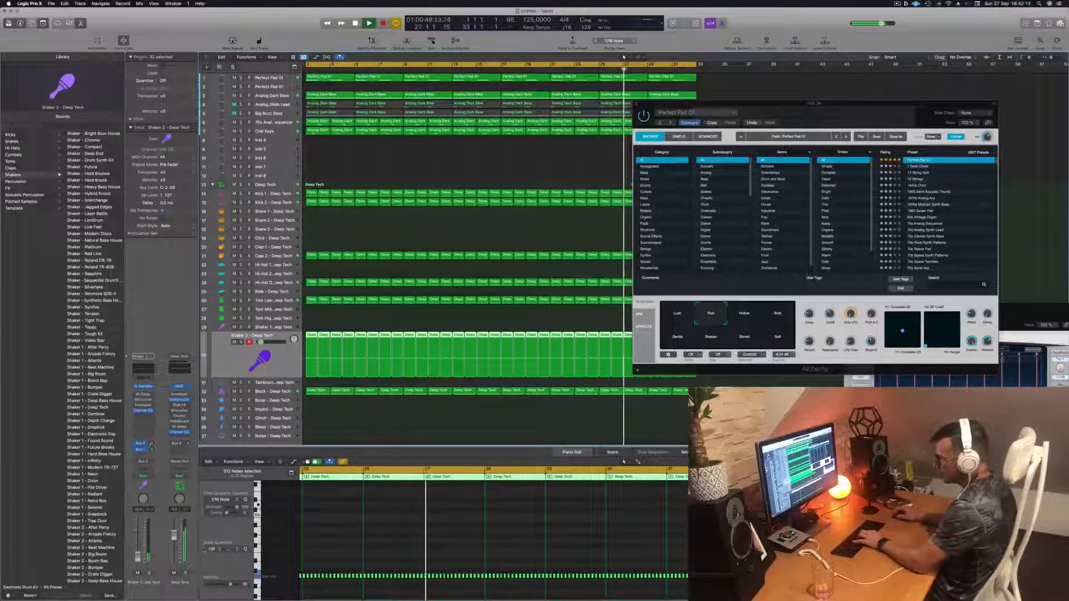
key("space")
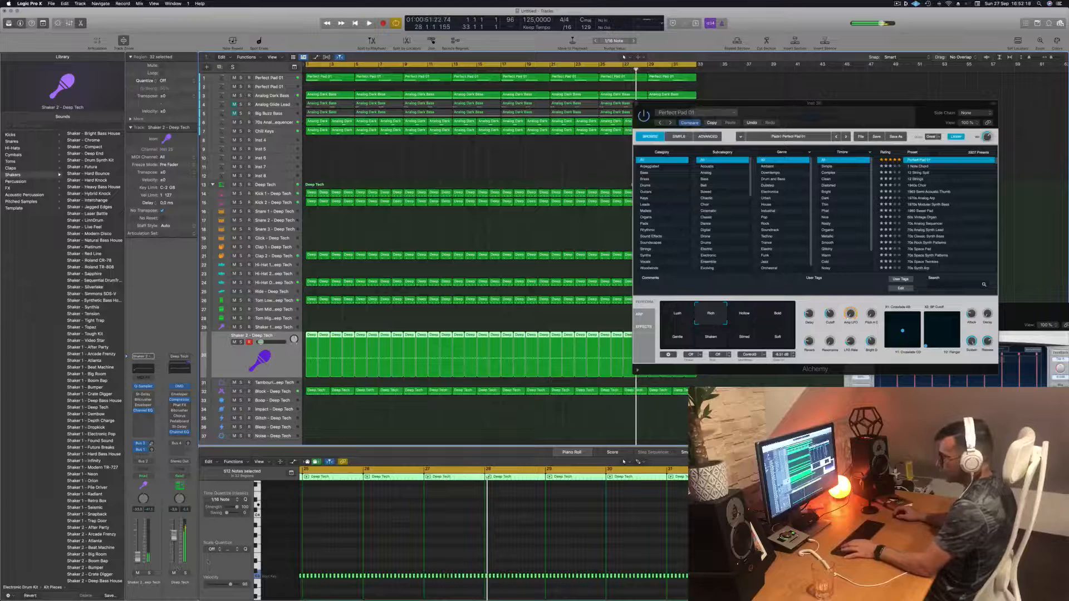
key("Return")
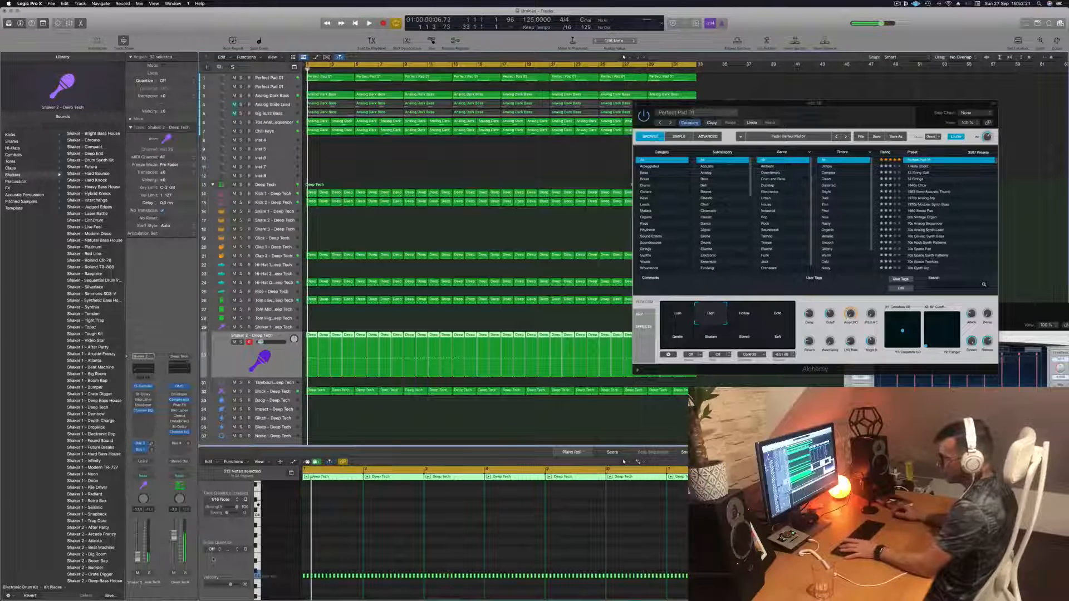
key("space")
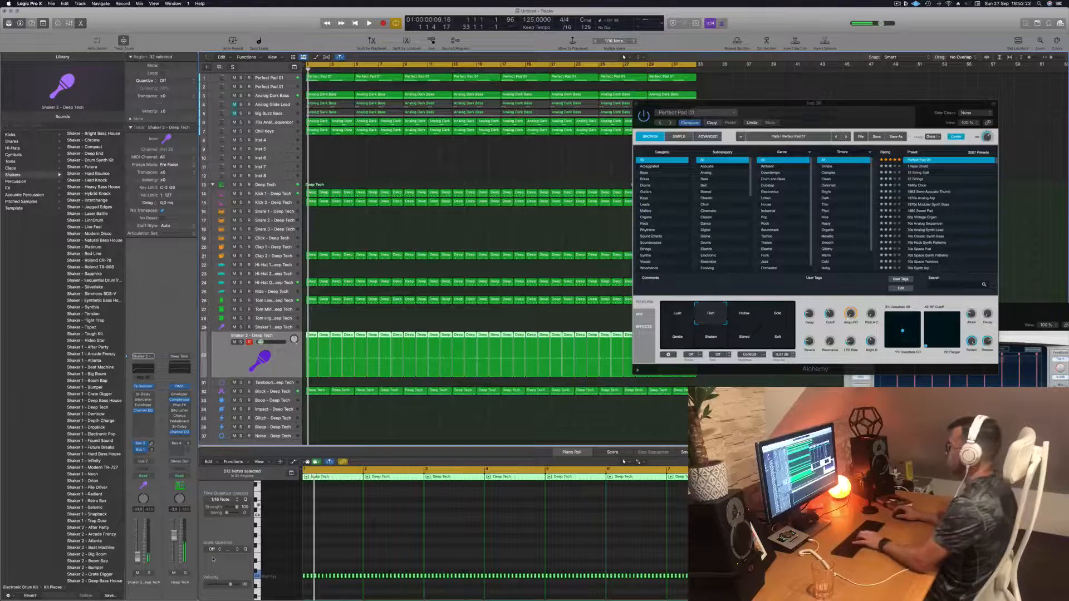
- Select the Perfect Pad 01 track and try different performance snapshots in its Alchemy instrument during playback
left_click(272, 87)
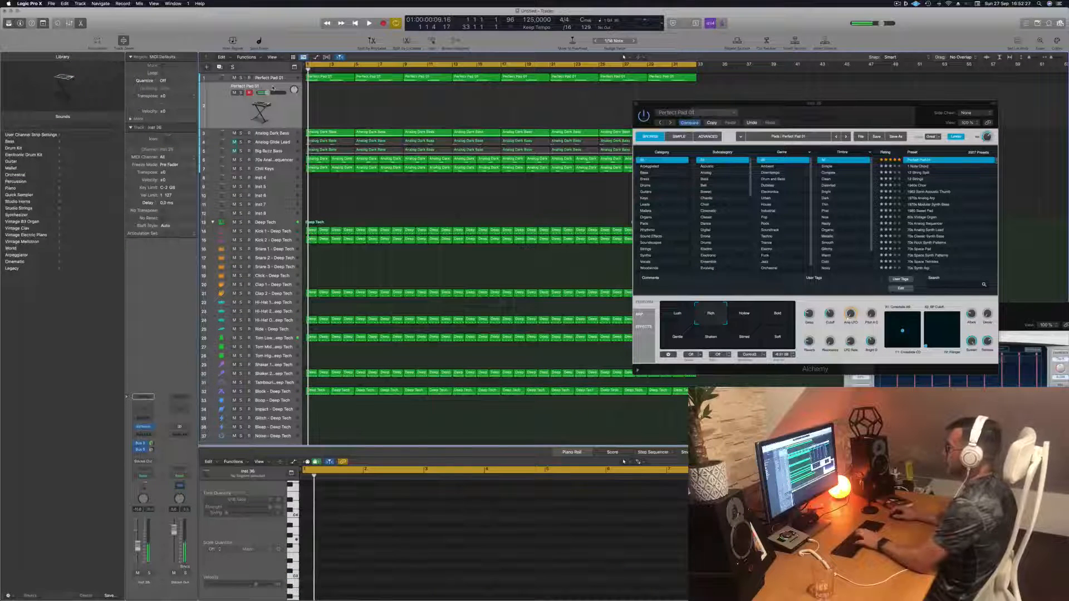
left_click(776, 341)
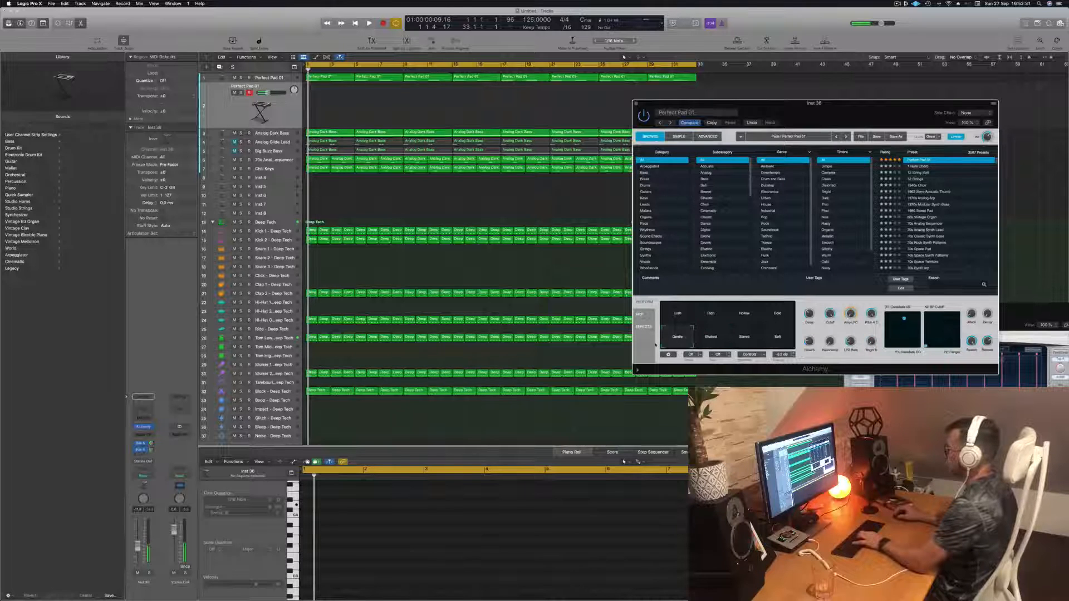
left_click(724, 314)
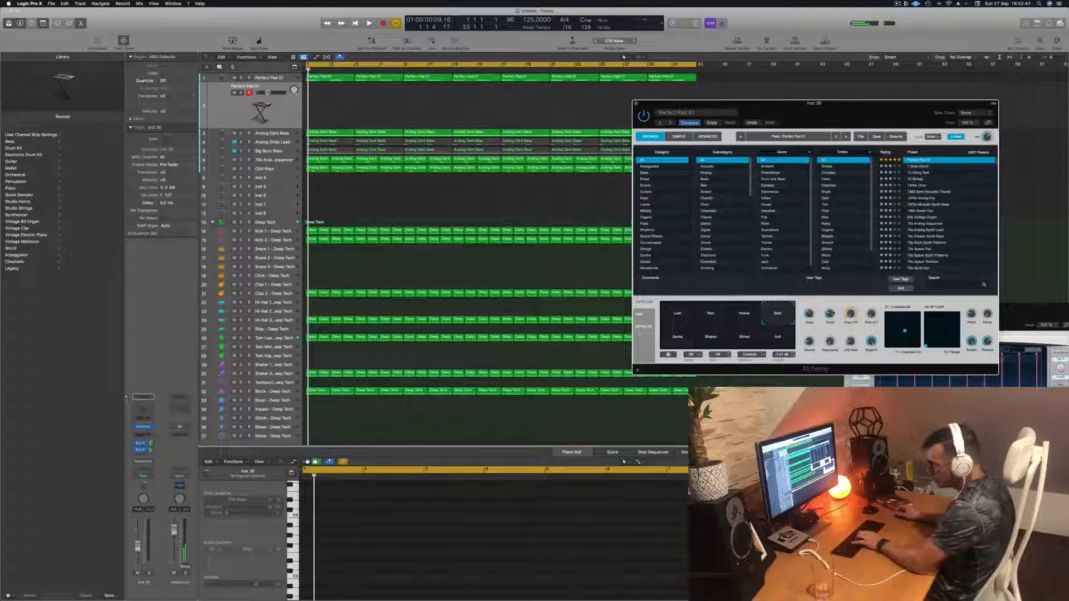
key("space")
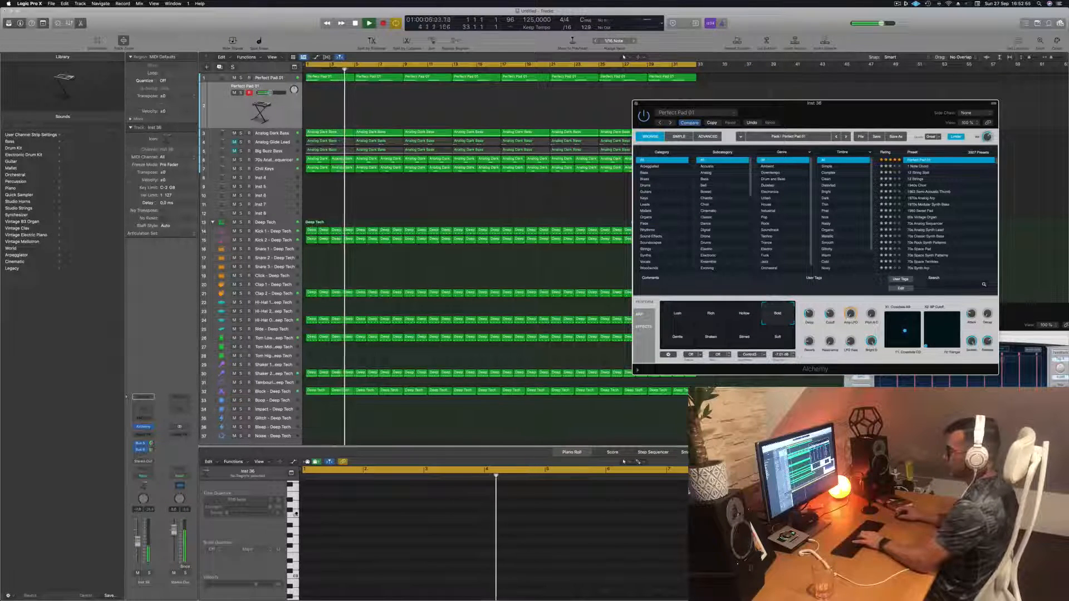
- Nudge the Perfect Pad 01 channel's volume fader up slightly and restart playback from the beginning
left_click_drag(138, 548, 137, 541)
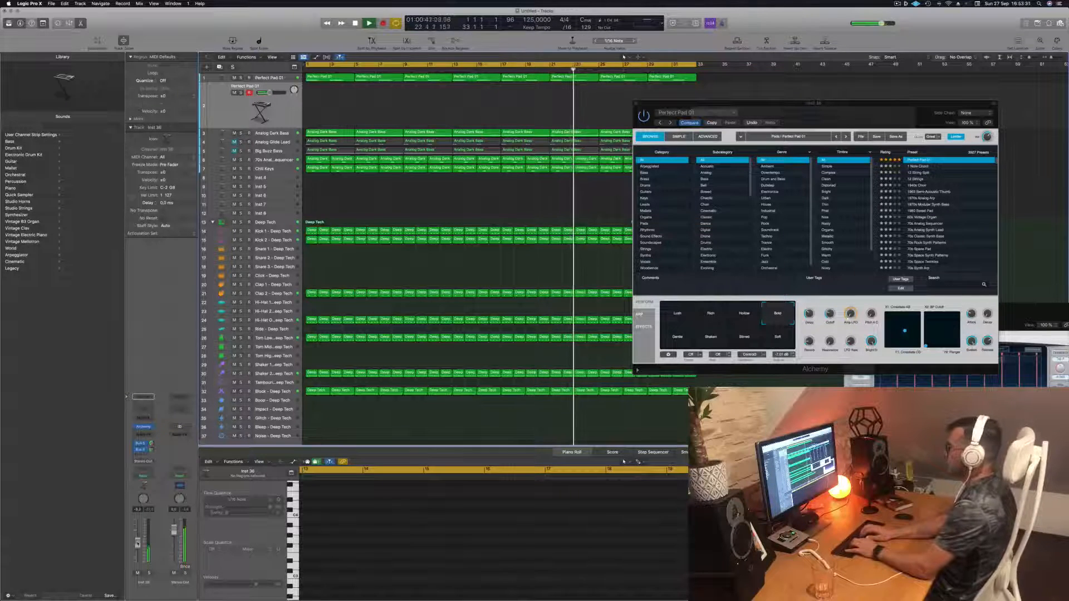
key("Return")
key("space")
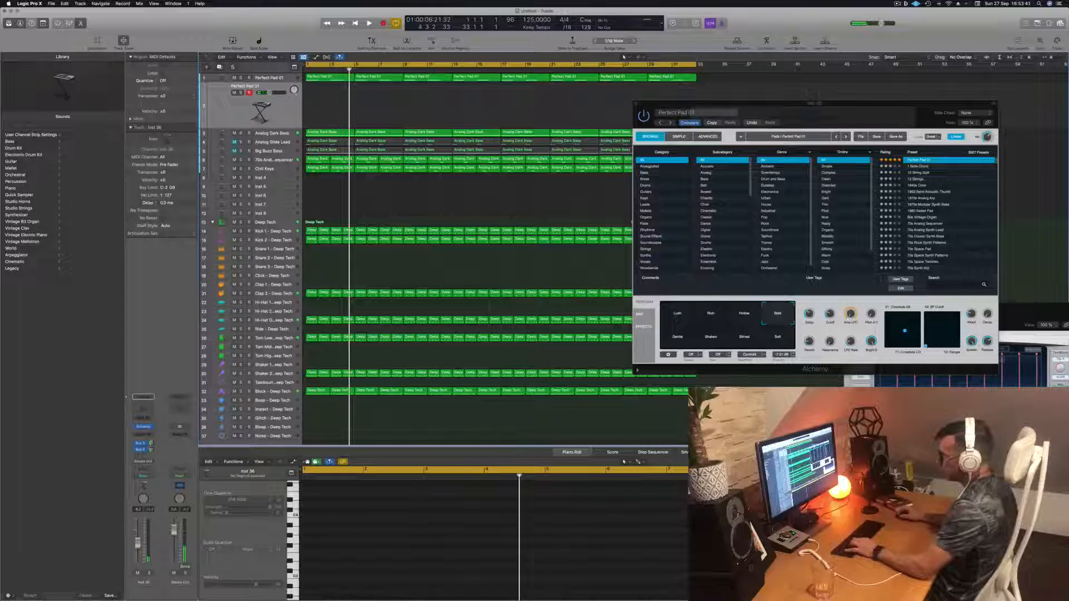
- Mute the Block – Deep Tech track and restart playback from the beginning
left_click(234, 391)
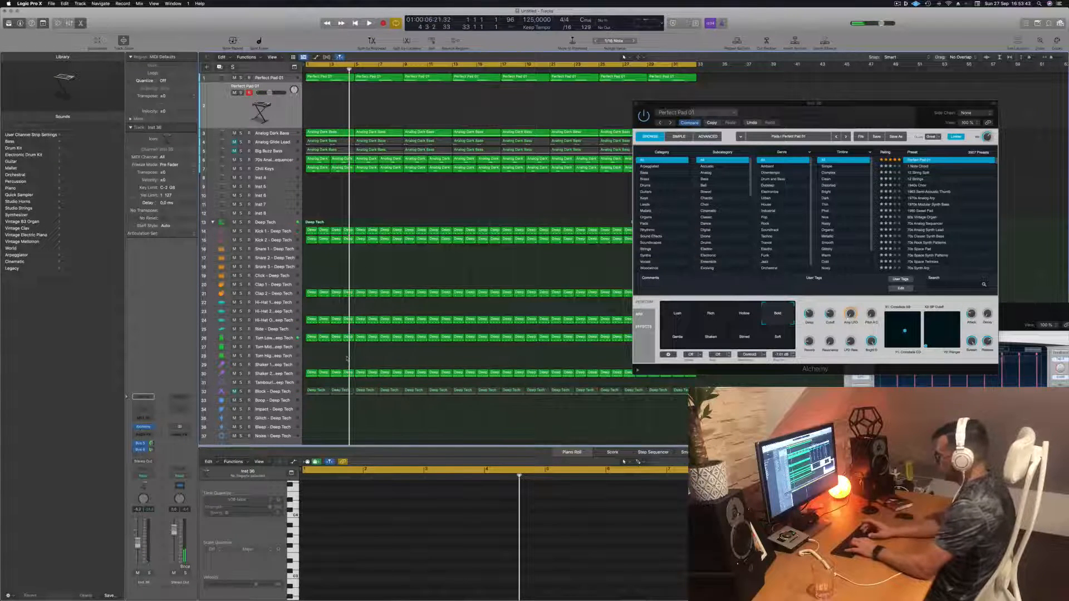
key("Return")
key("space")
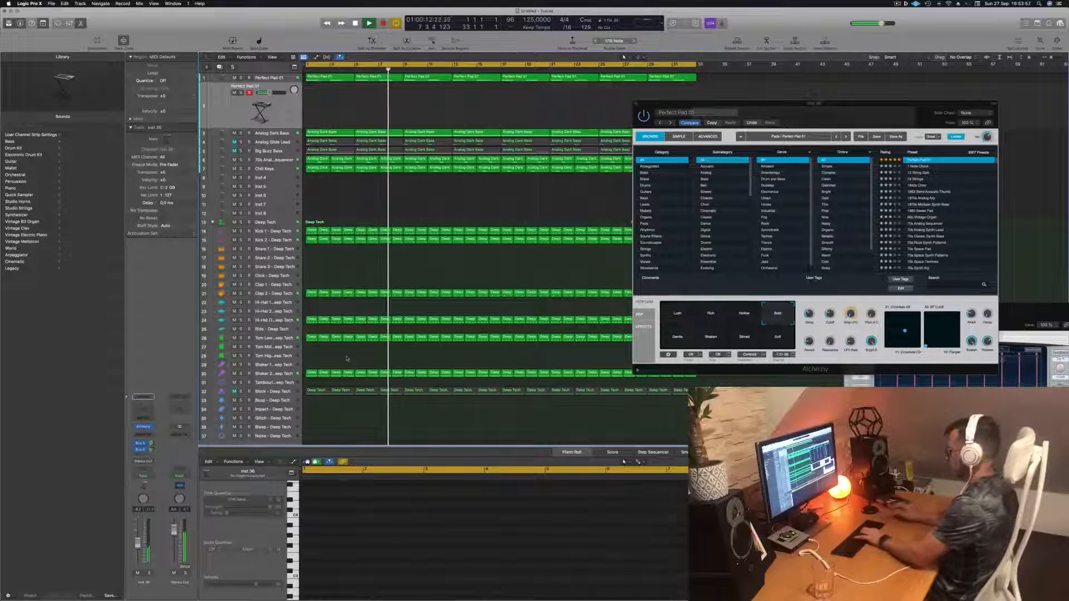
- Record a short Perfect Pad 01 melody with Musical Typing notes on the second pad track
left_click(832, 307)
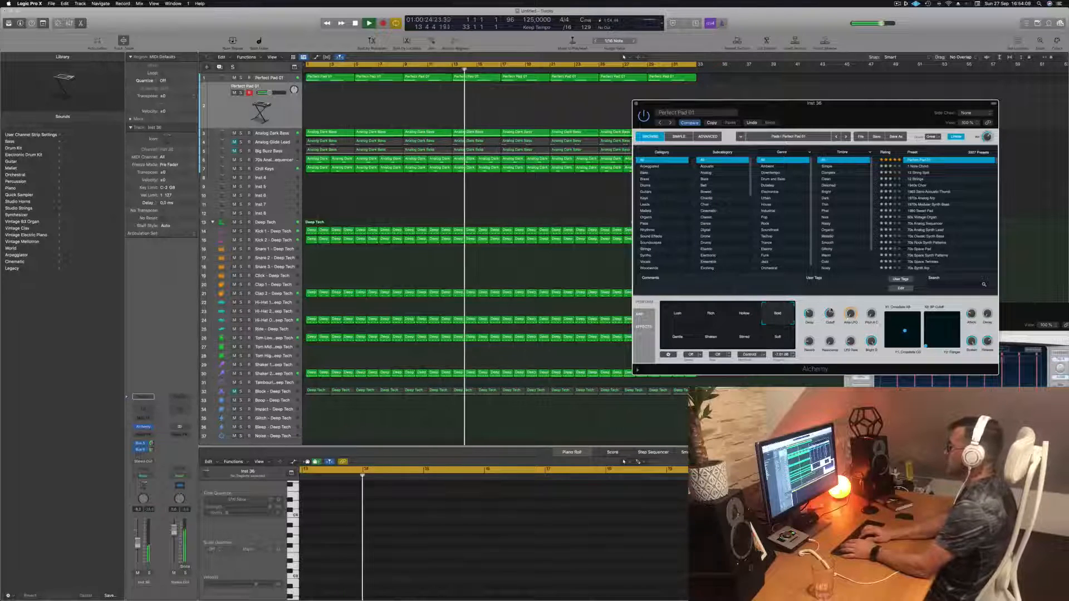
key("r")
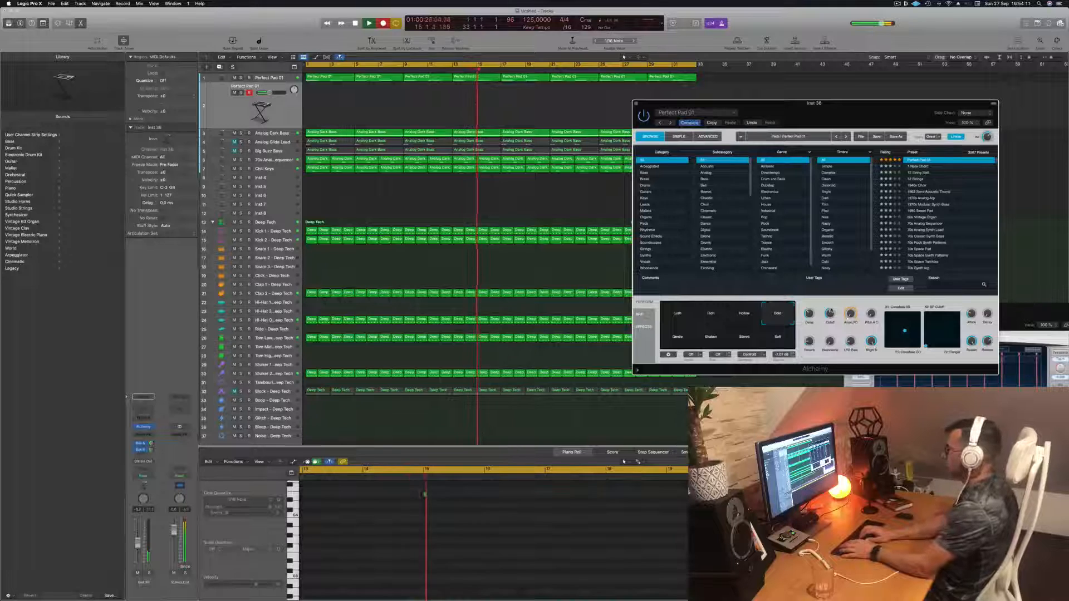
key("d")
key("a")
key("s")
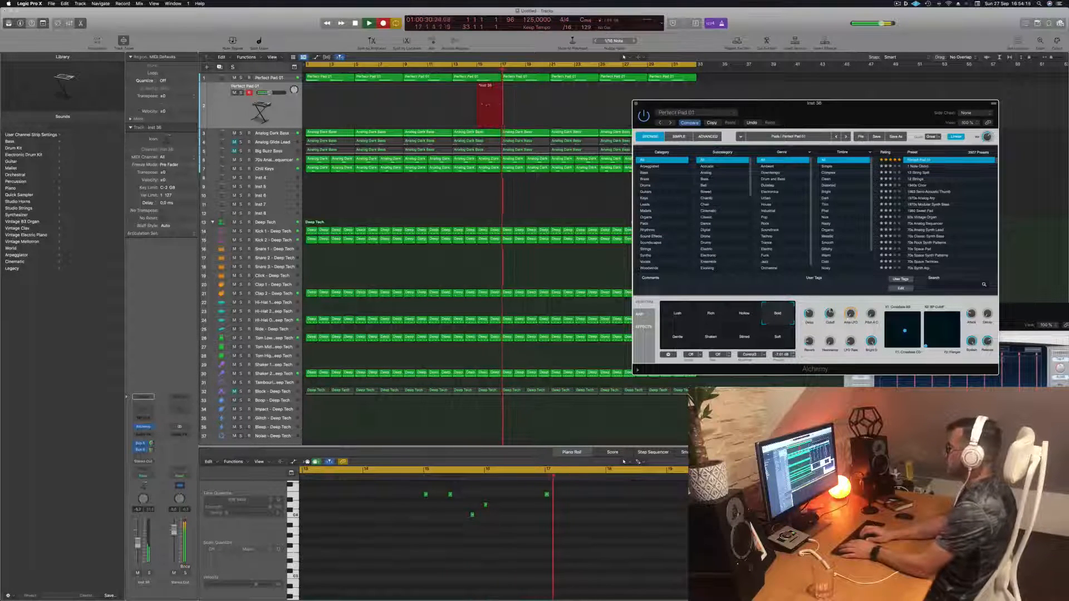
key("d")
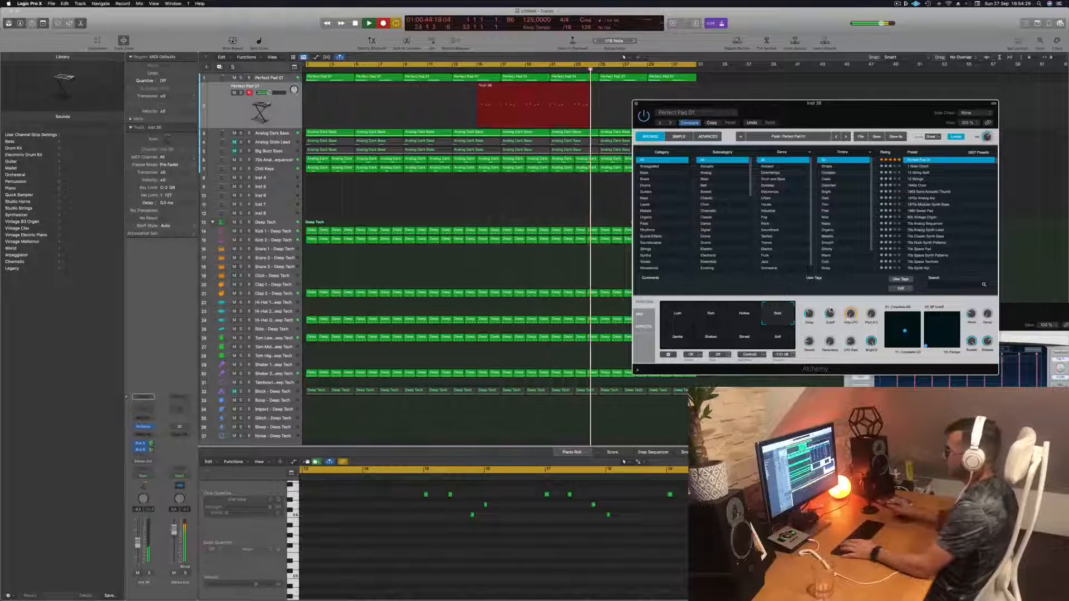
key("space")
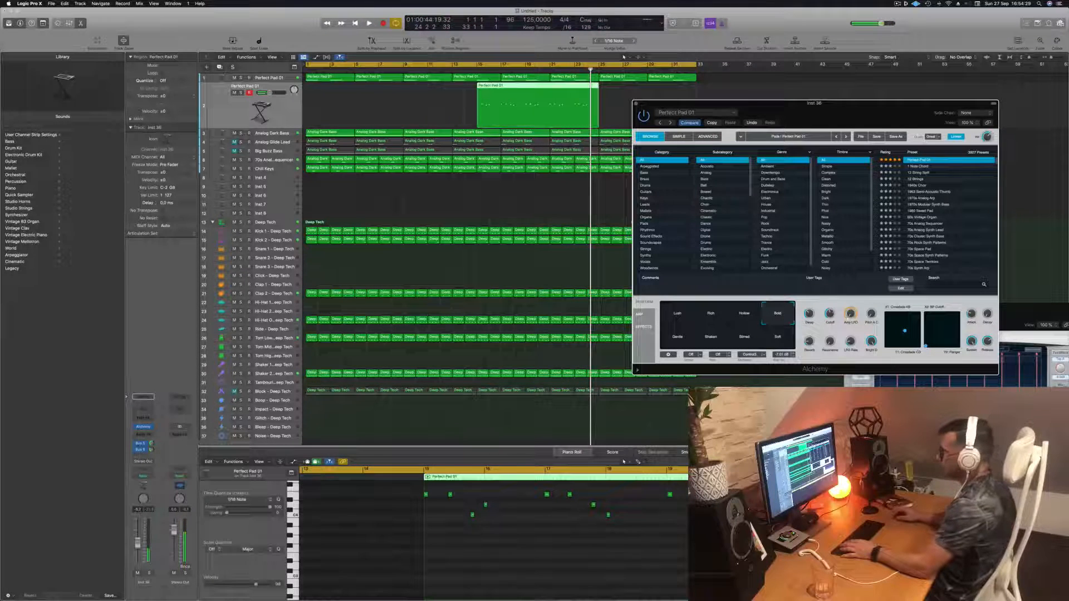
- Select the Tom Low – Deep Tech track and inspect its Stereo Delay plug-in, then close it
left_click(274, 339)
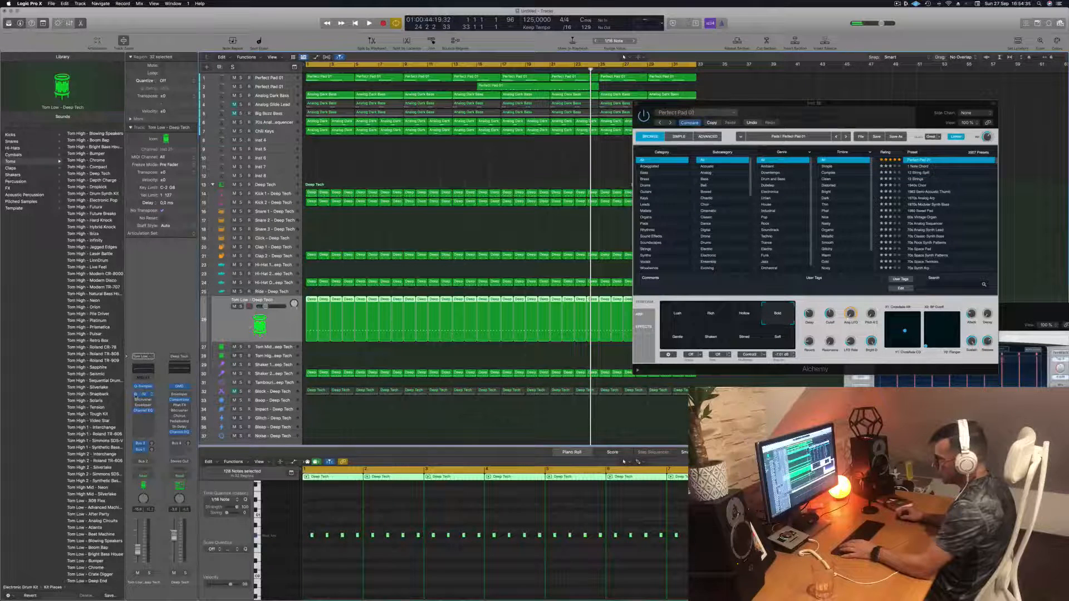
left_click(143, 397)
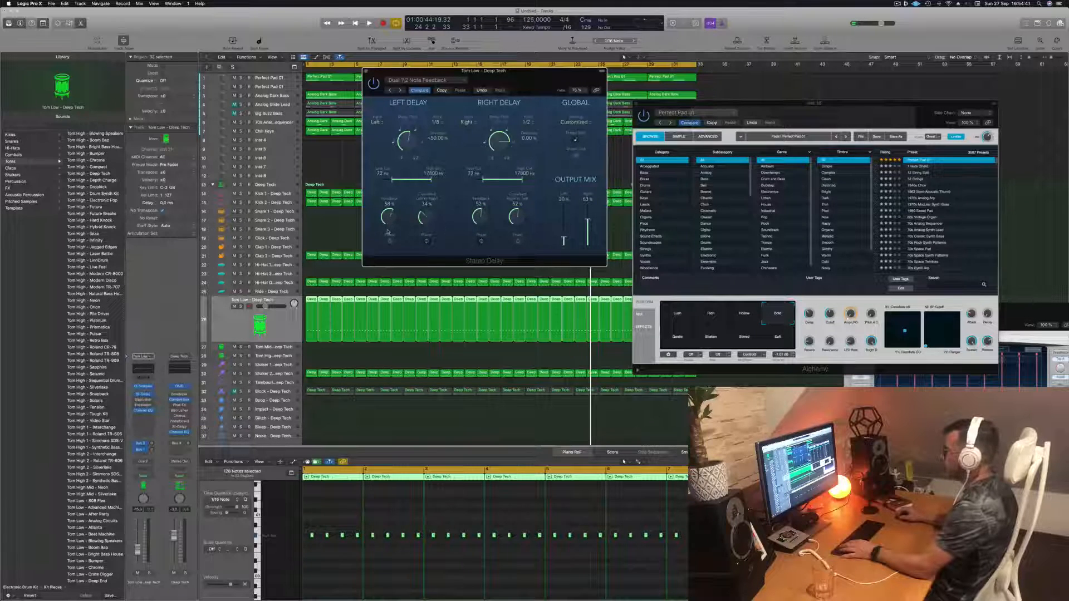
key("space")
left_click_drag(518, 71, 549, 74)
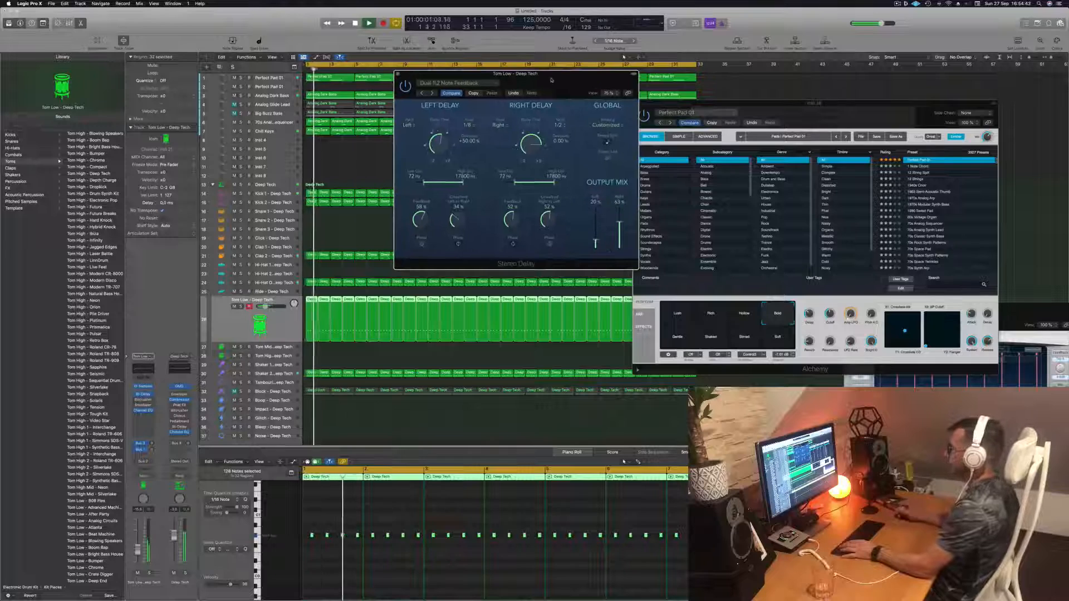
key("super+w")
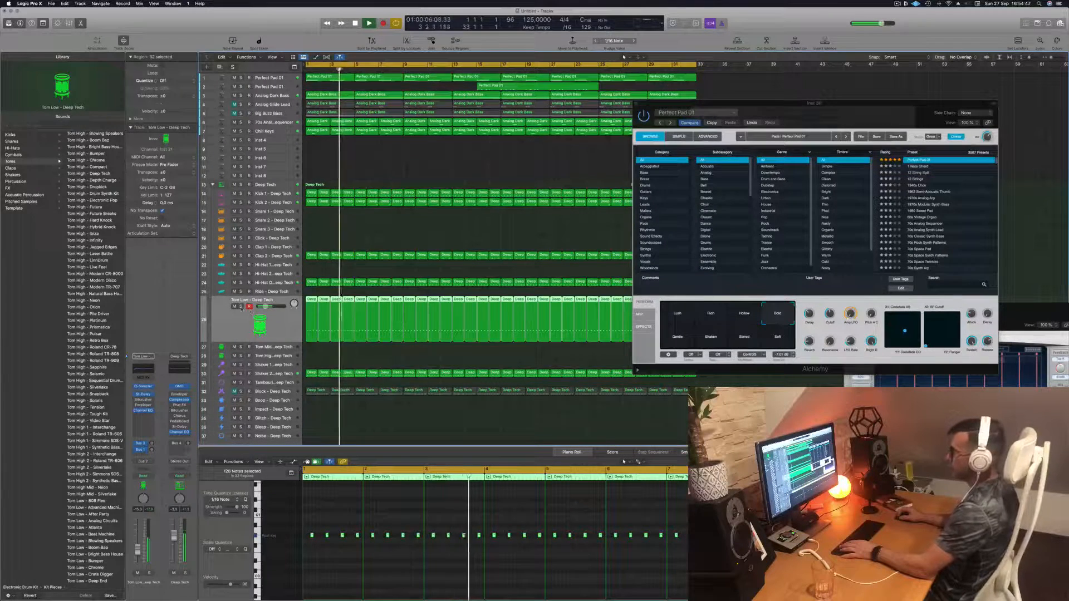
- Open the Musical Typing window and play the arrangement from the middle section
left_click(240, 306)
left_click(240, 306)
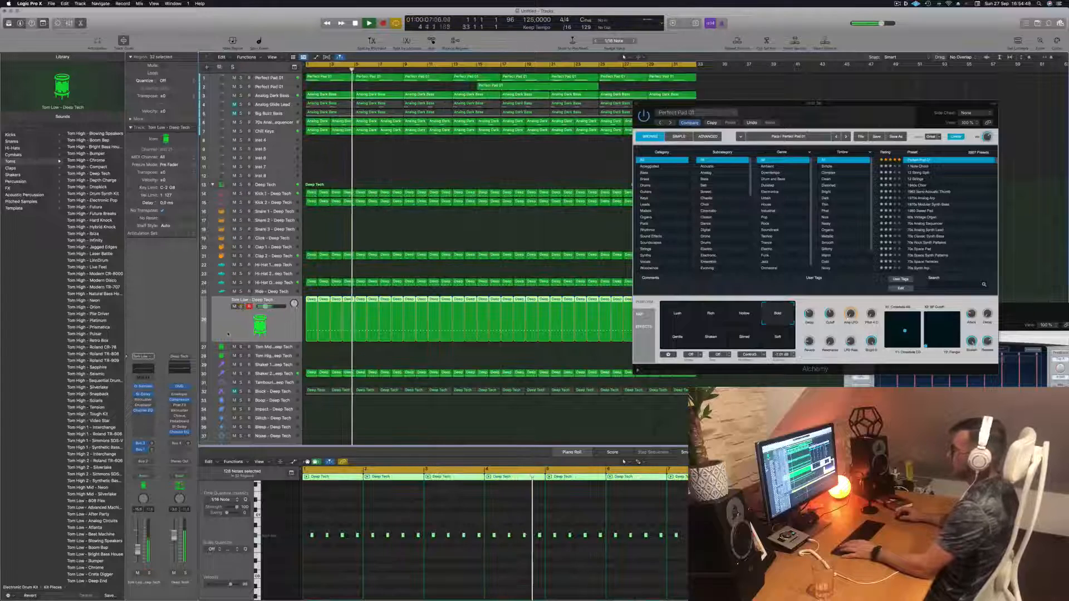
key("super+k")
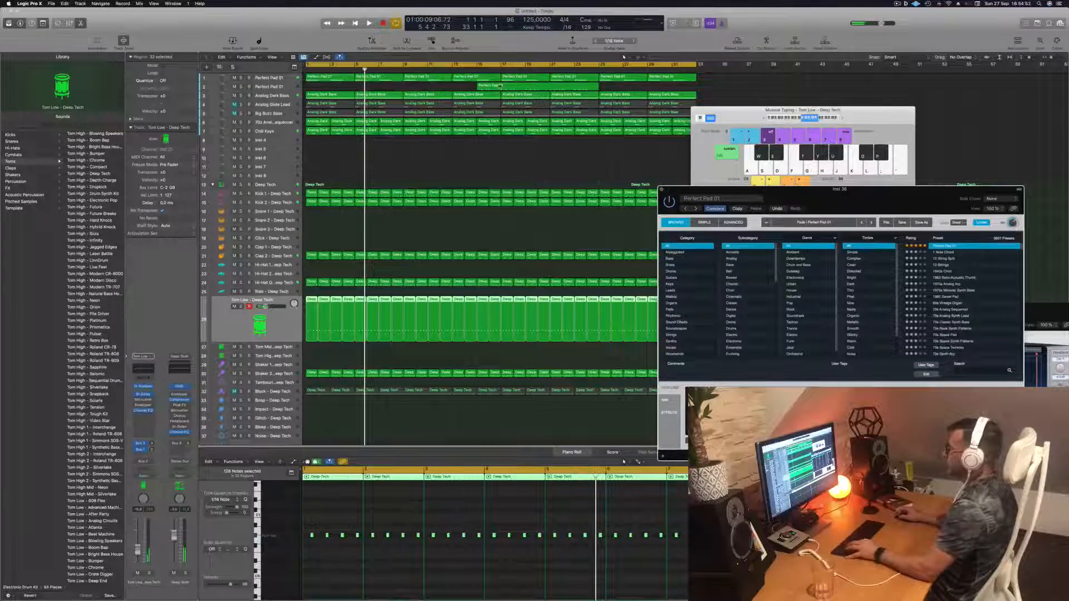
left_click(499, 69)
key("space")
left_click(498, 70)
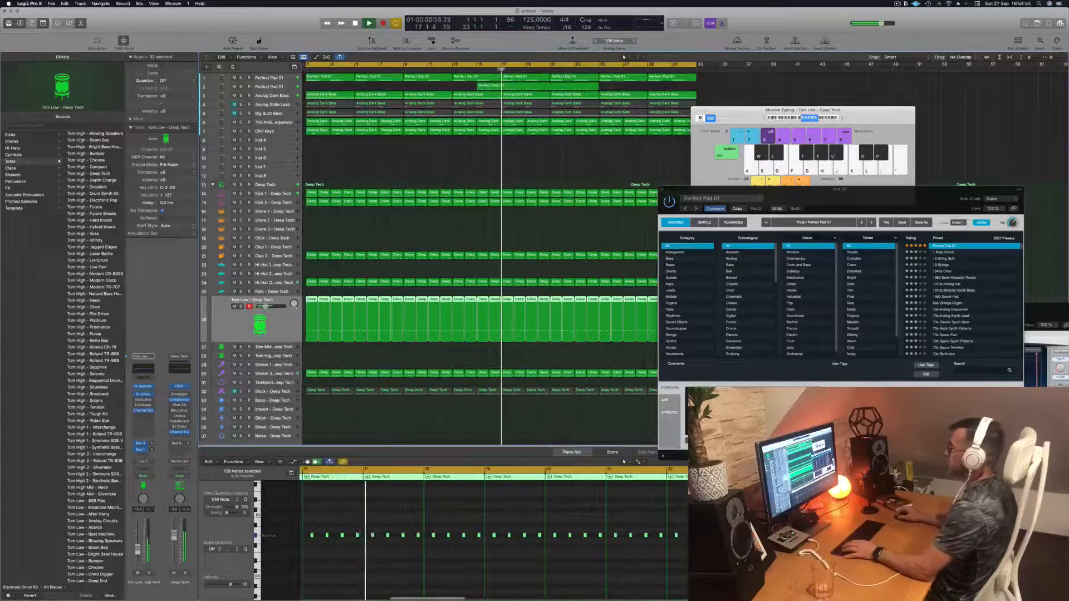
- Move the recorded Perfect Pad 01 region back to the start of the arrangement
left_click(525, 85)
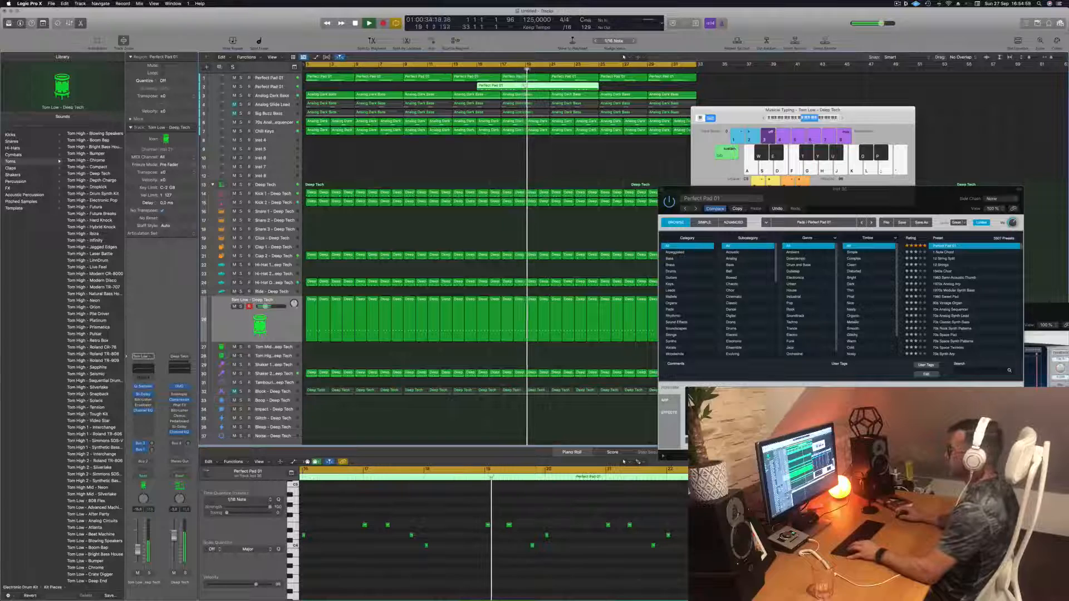
key("super+space")
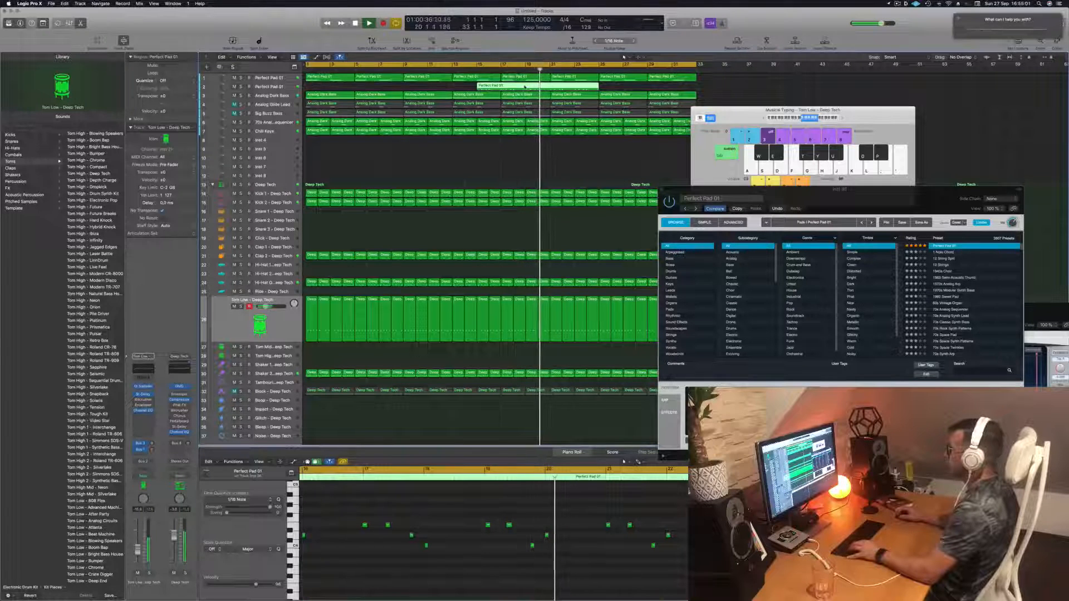
left_click(513, 130)
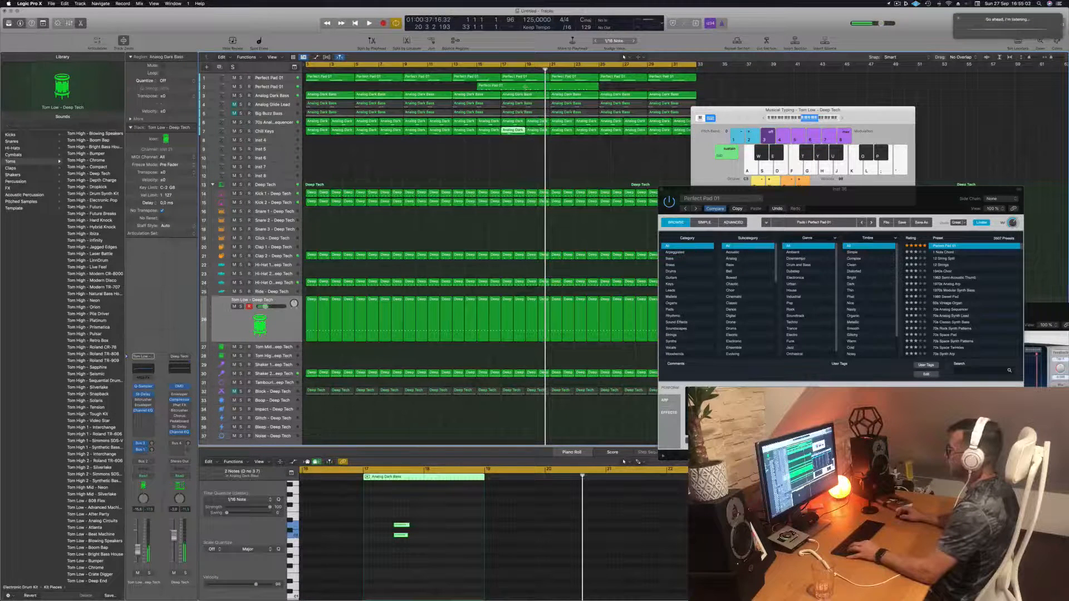
left_click(523, 87)
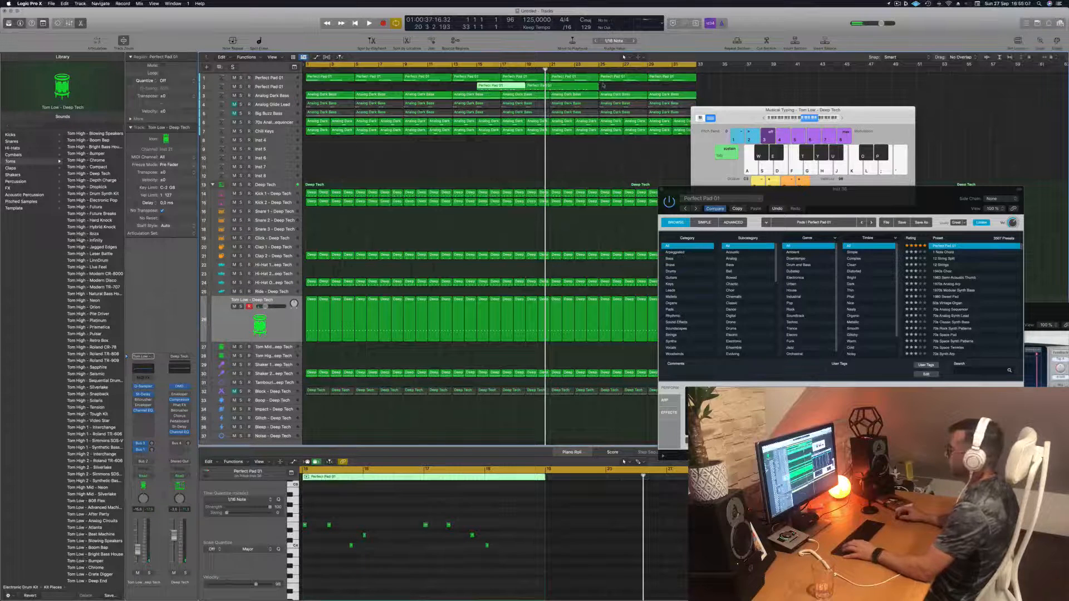
left_click_drag(556, 86, 333, 92)
- Play back and listen to the moved pad region in the Piano Roll
key("space")
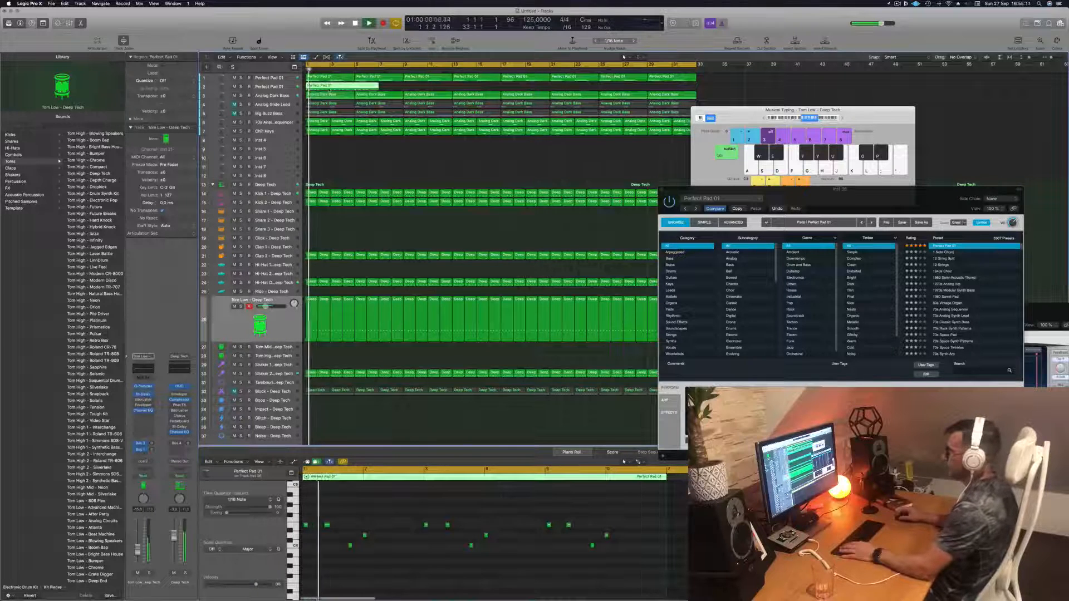
left_click(387, 571)
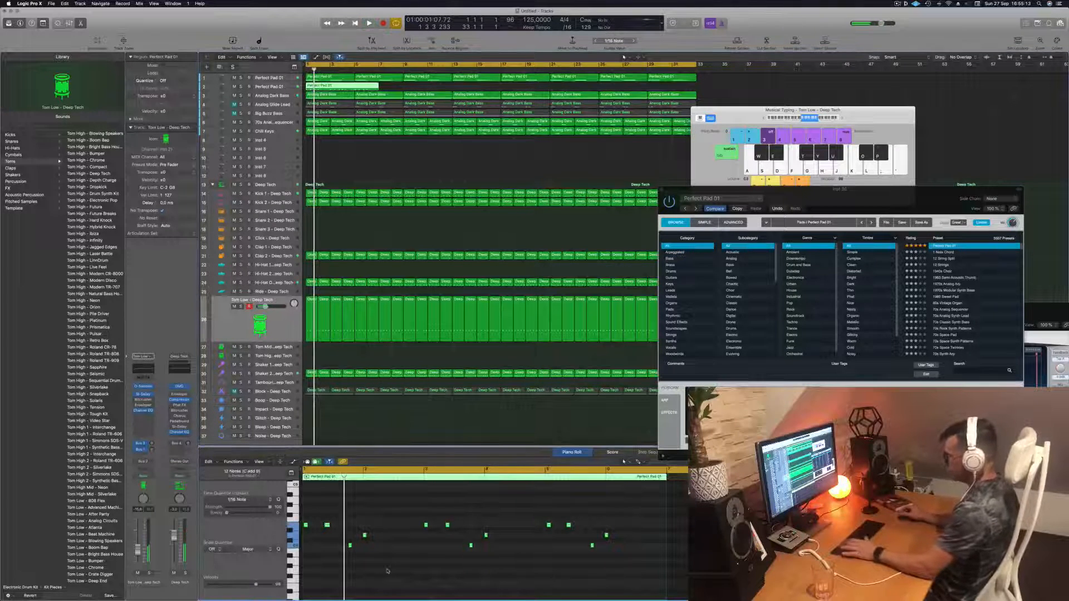
key("space")
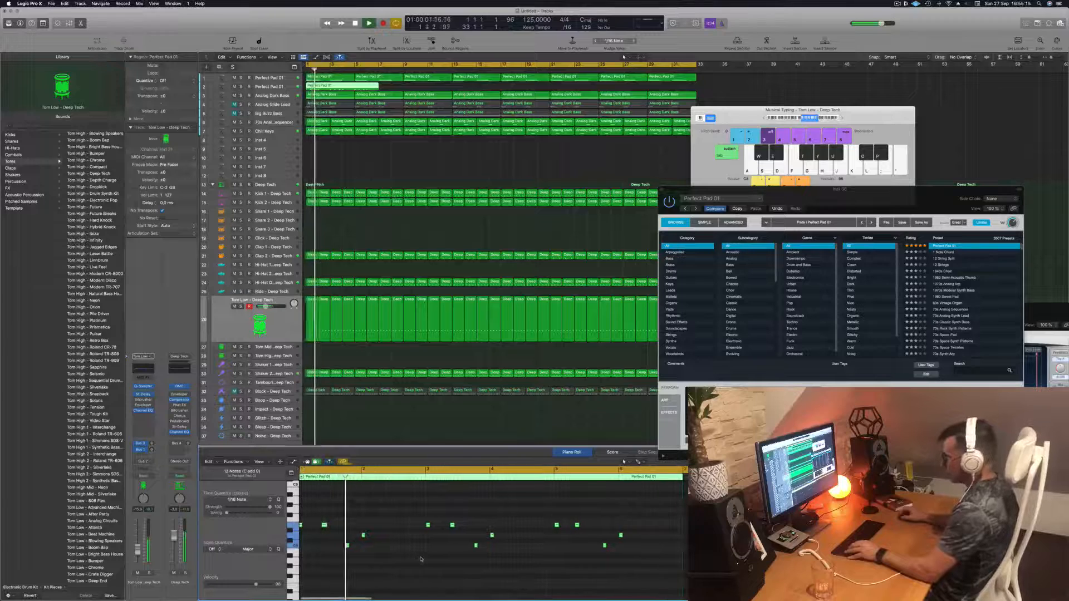
scroll(421, 560, "left", 3)
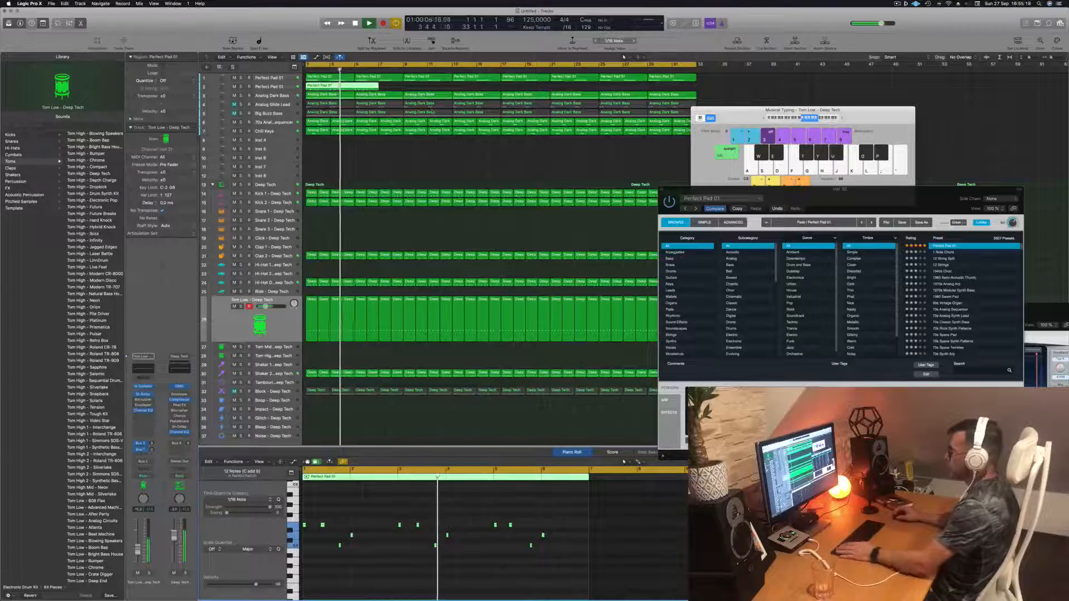
key("space")
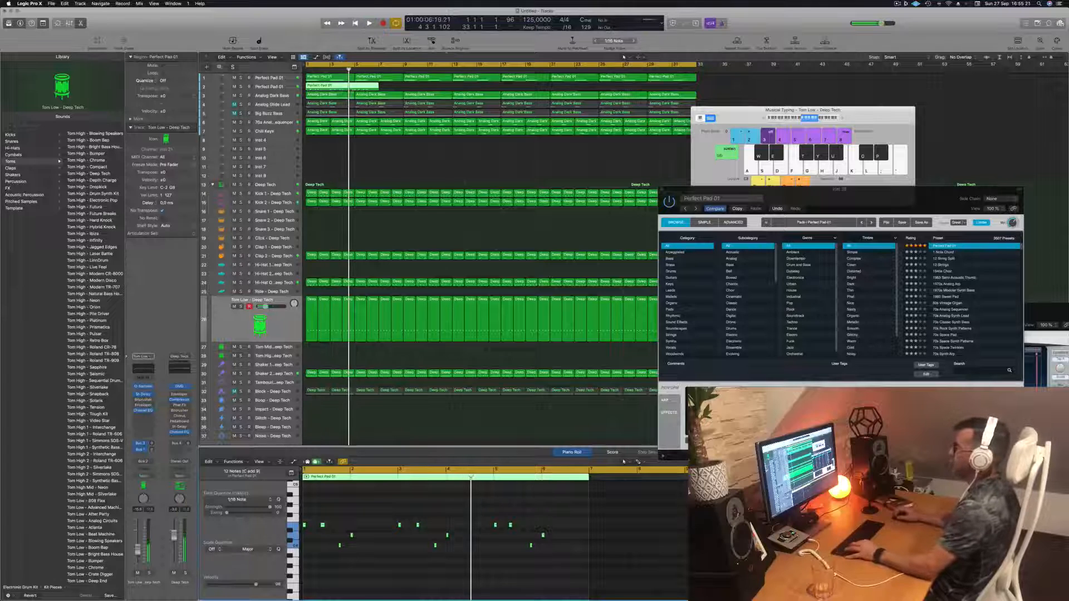
- Undo a split of the pad region at the playhead and open the region in the Piano Roll
key("super+t")
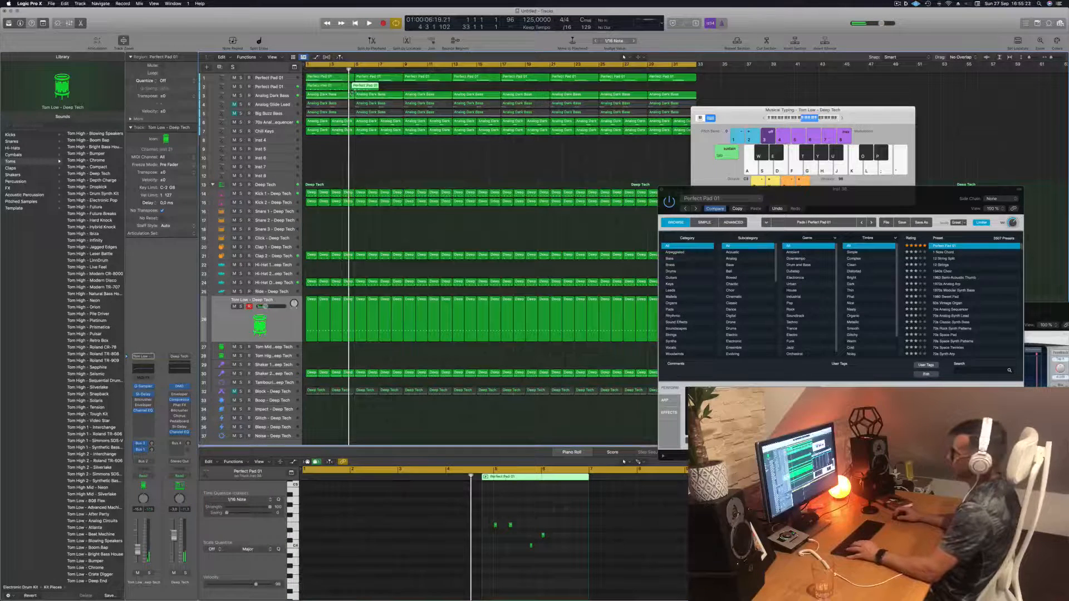
key("super+z")
double_click(355, 89, "super")
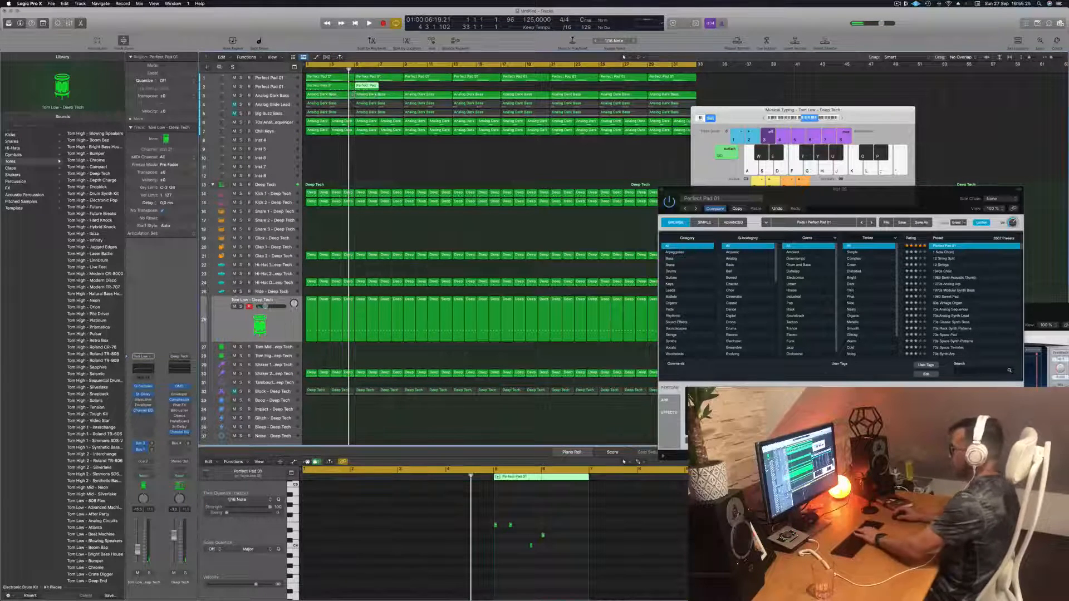
- Delete the selected split pad region piece, select the pad region and start playback
key("BackSpace")
left_click(342, 87)
key("space")
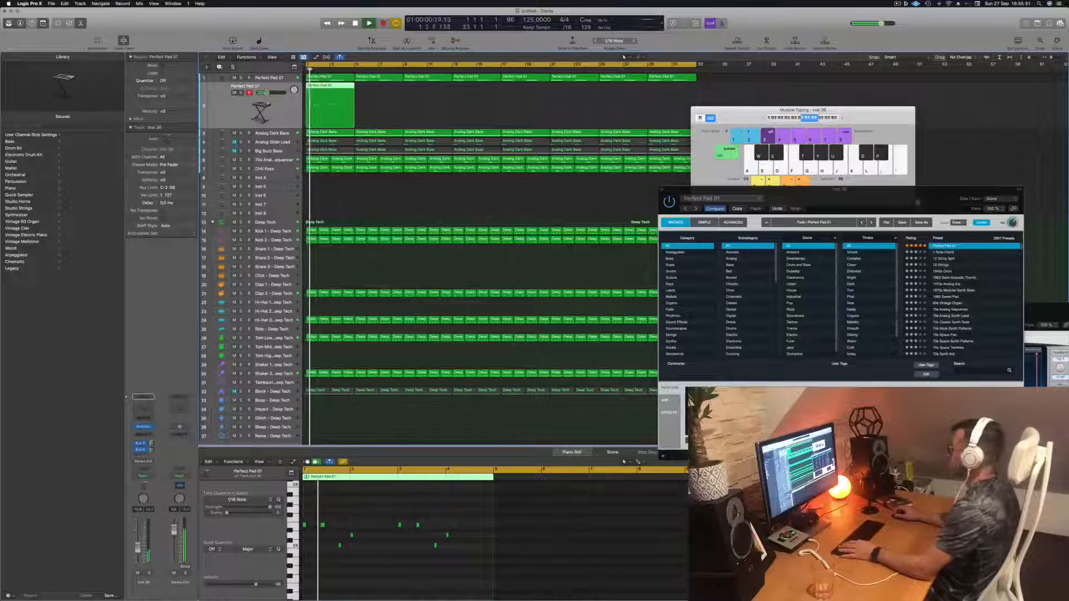
- Audition the pad's Alchemy performance pads Lush, Rich and Bold during playback, then stop playback
left_click_drag(918, 202, 711, 196)
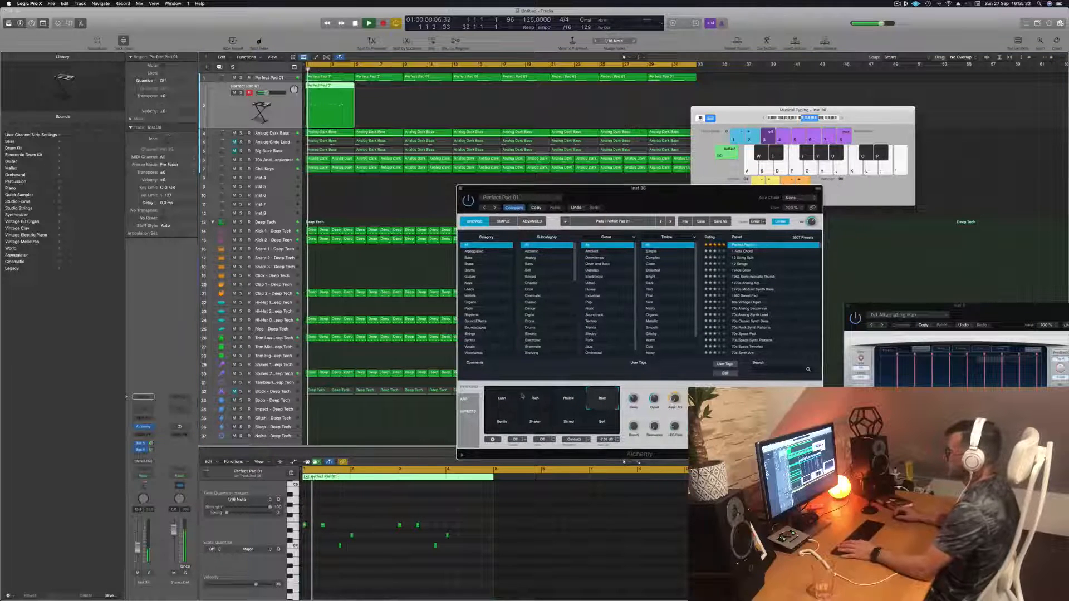
left_click(503, 401)
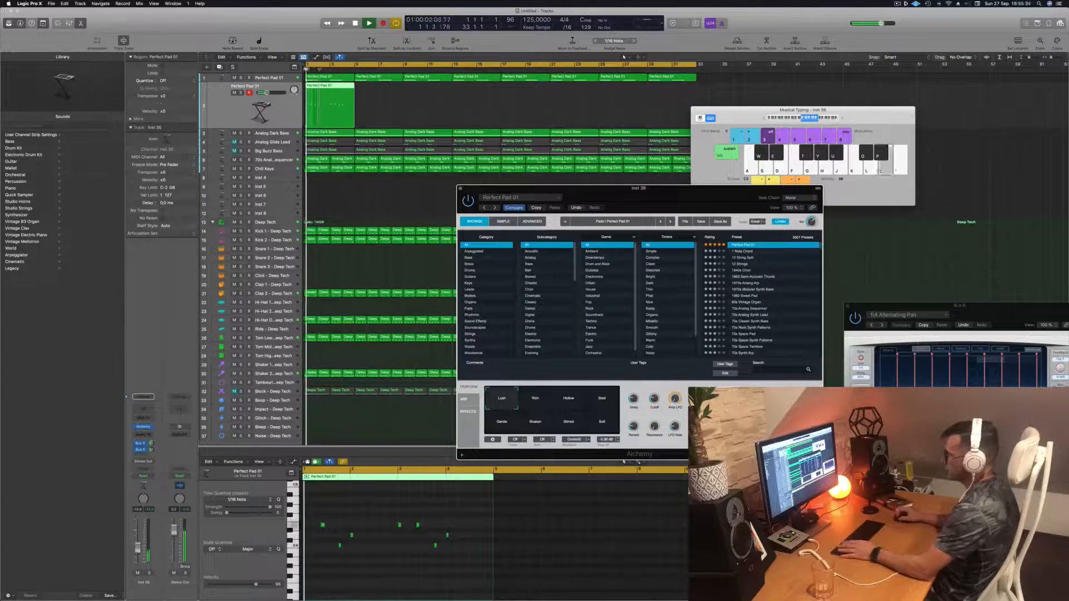
left_click(262, 105)
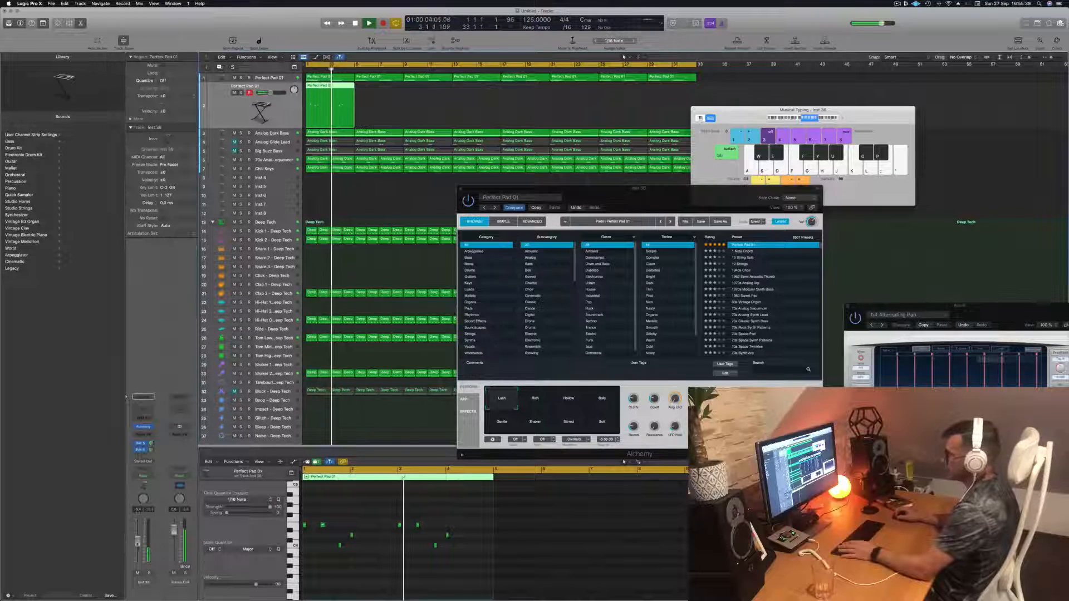
key("space")
left_click(536, 398)
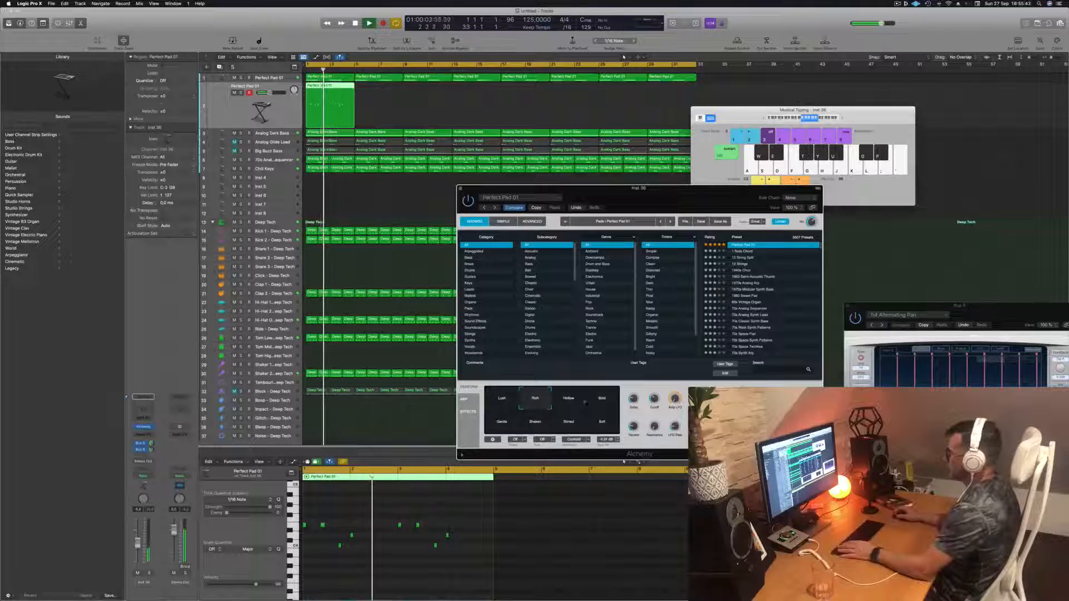
left_click(602, 400)
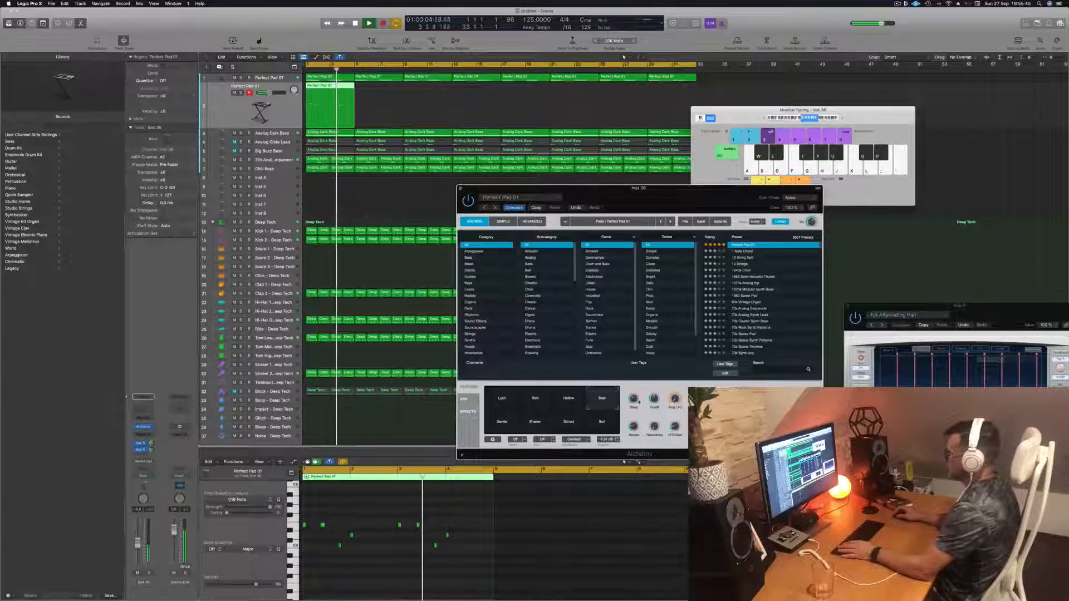
key("space")
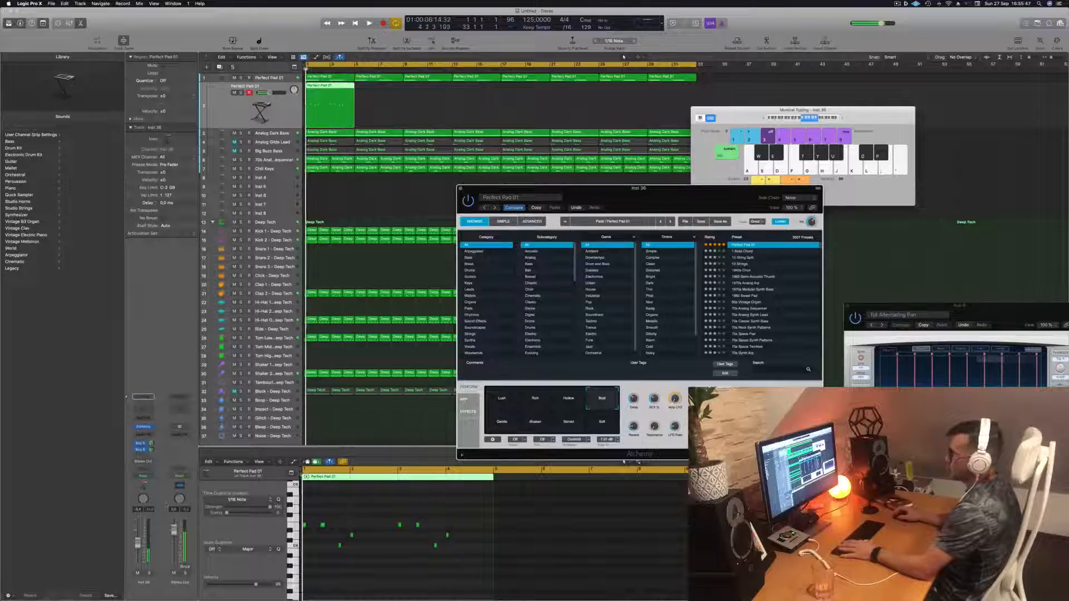
- Add a Channel EQ low cut at about 366 Hz on the pad track and close the EQ
left_click(145, 409)
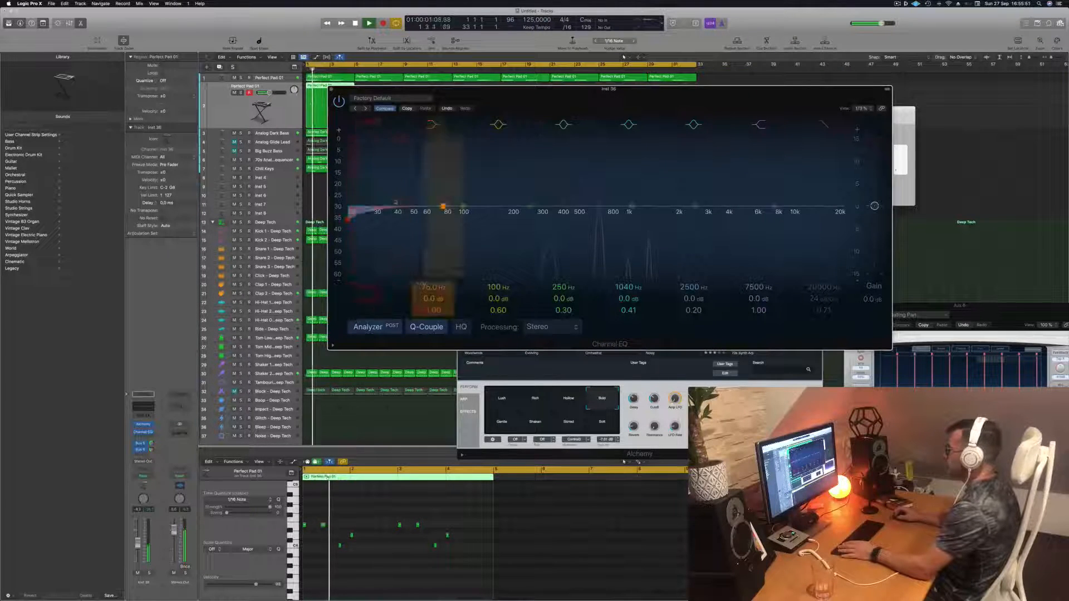
left_click_drag(396, 203, 590, 194)
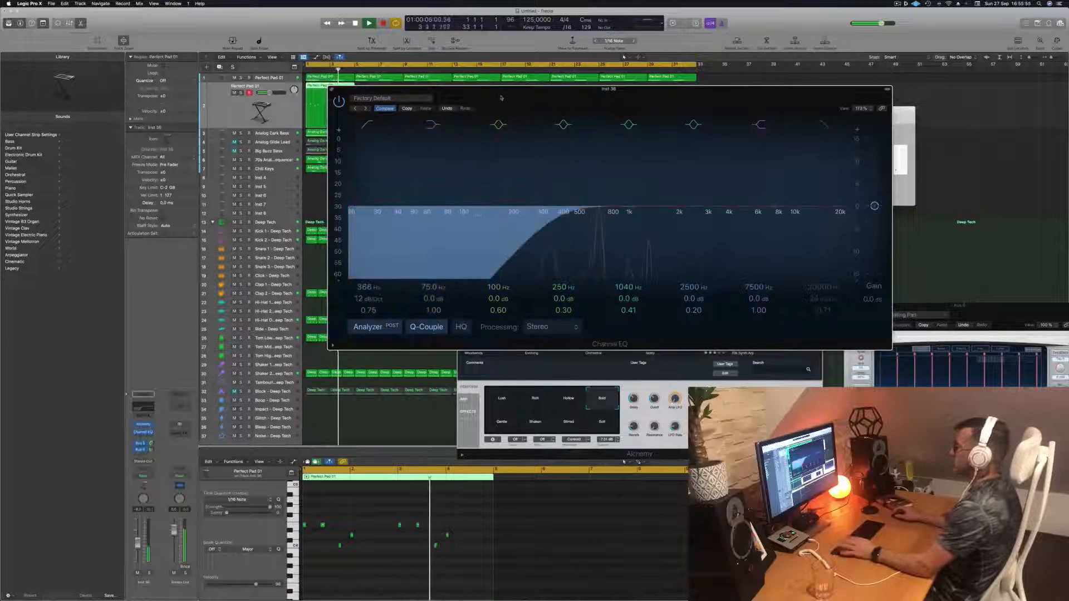
left_click_drag(478, 113, 492, 116)
left_click(345, 92)
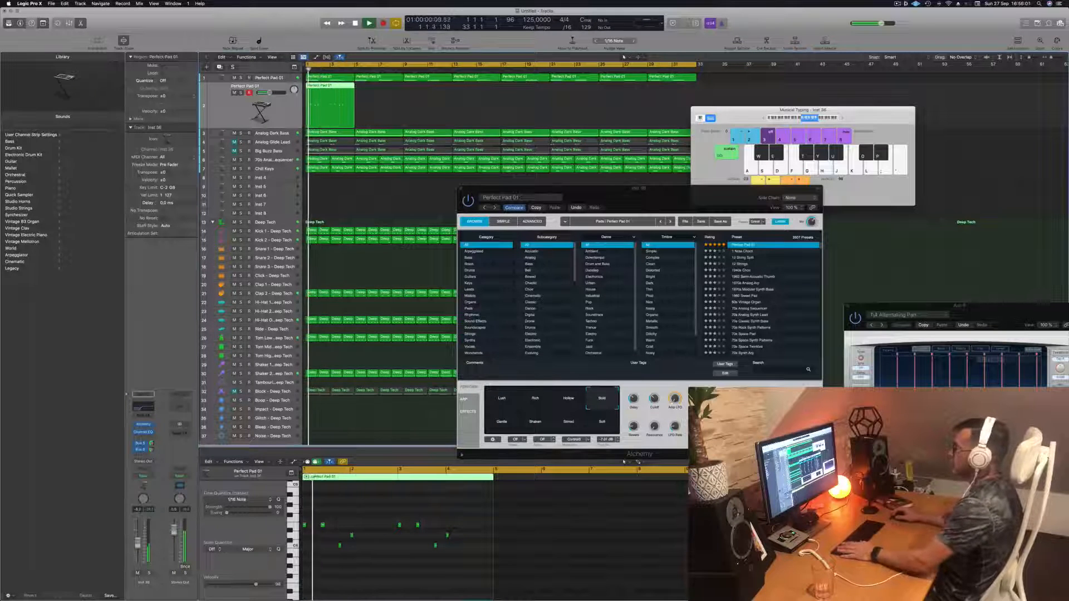
- Create a new track with duplicate settings and place the pad region on it
left_click_drag(635, 200, 586, 181)
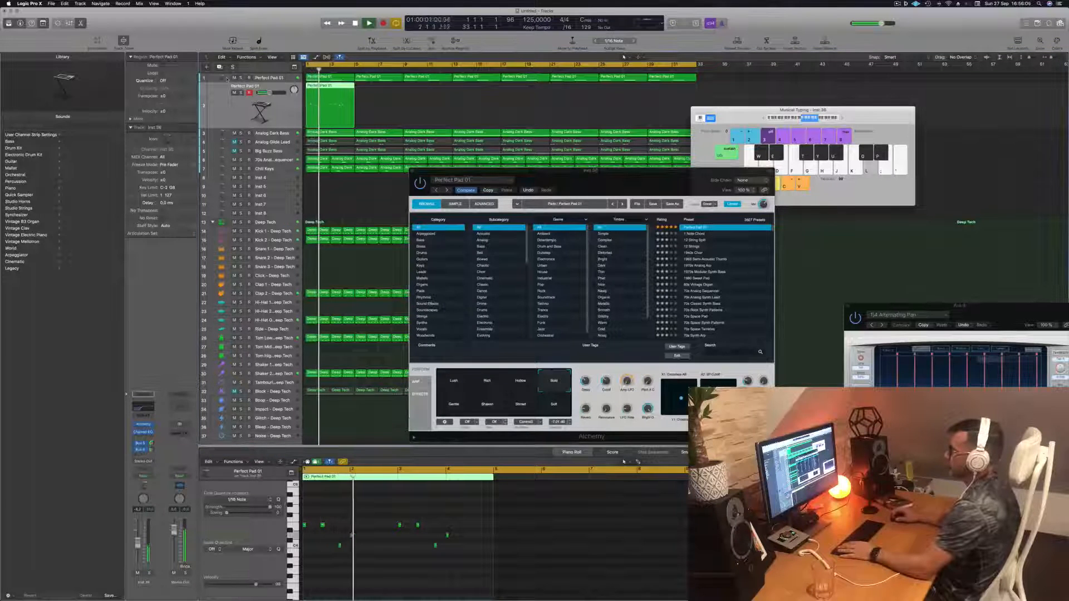
key("super+d")
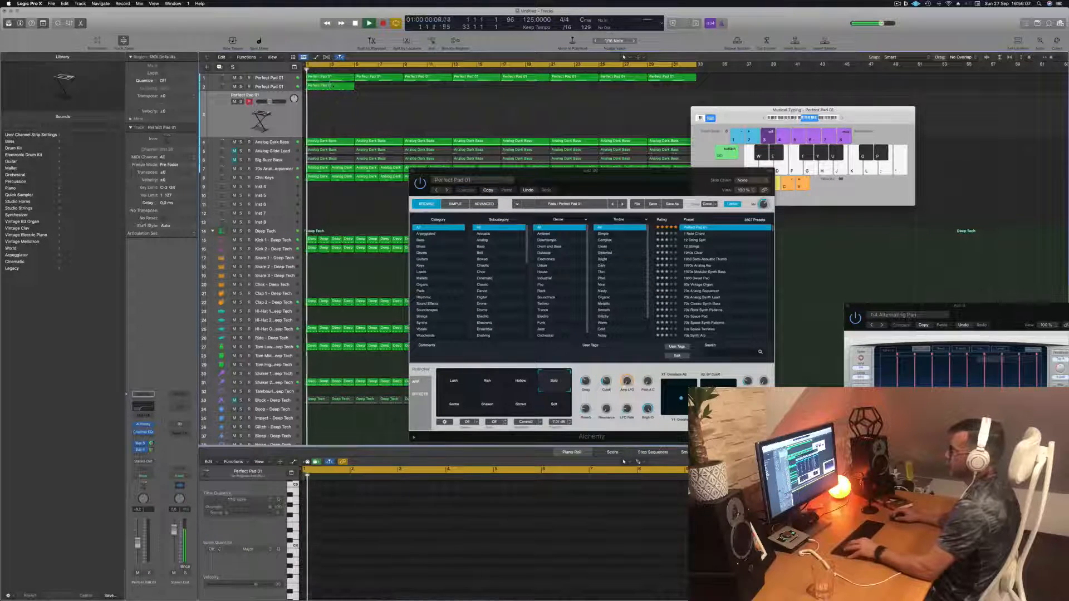
left_click_drag(324, 87, 340, 113)
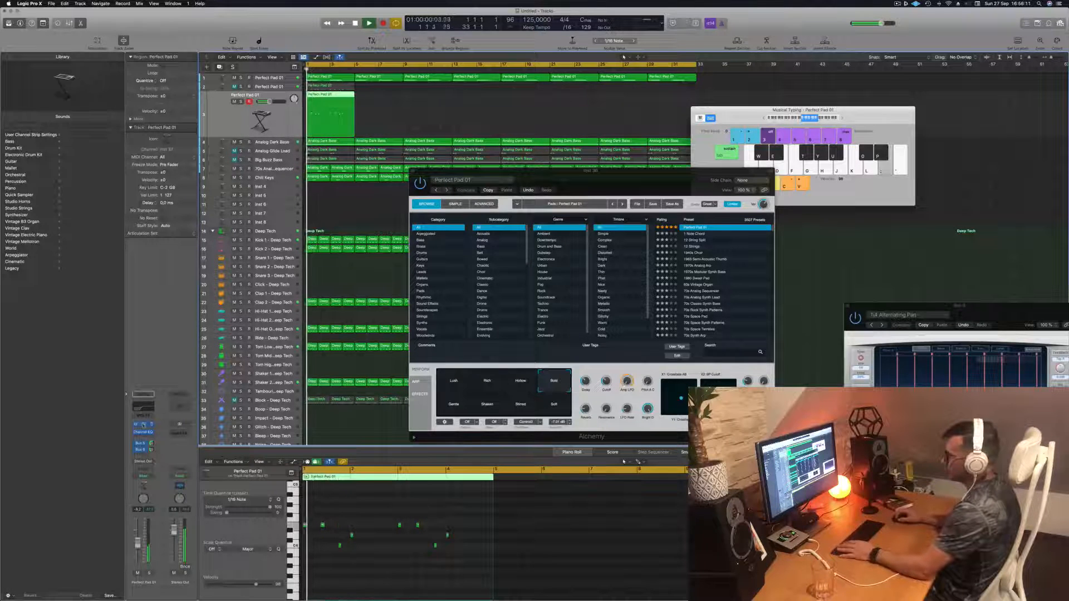
- Open the new pad track's Alchemy and load the Deeper Emotion preset
left_click(143, 426)
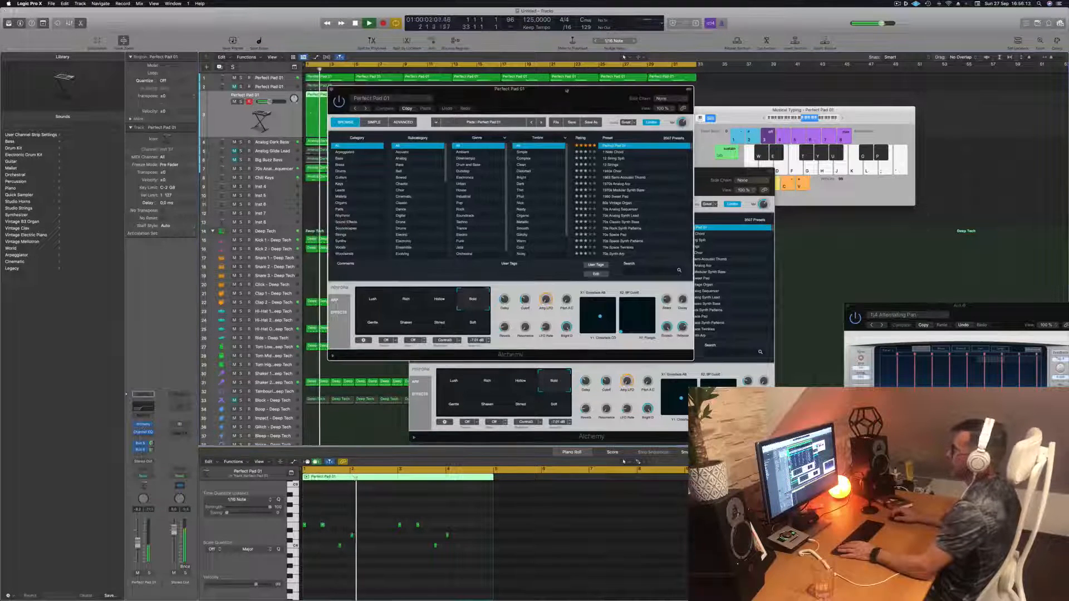
left_click_drag(566, 90, 636, 152)
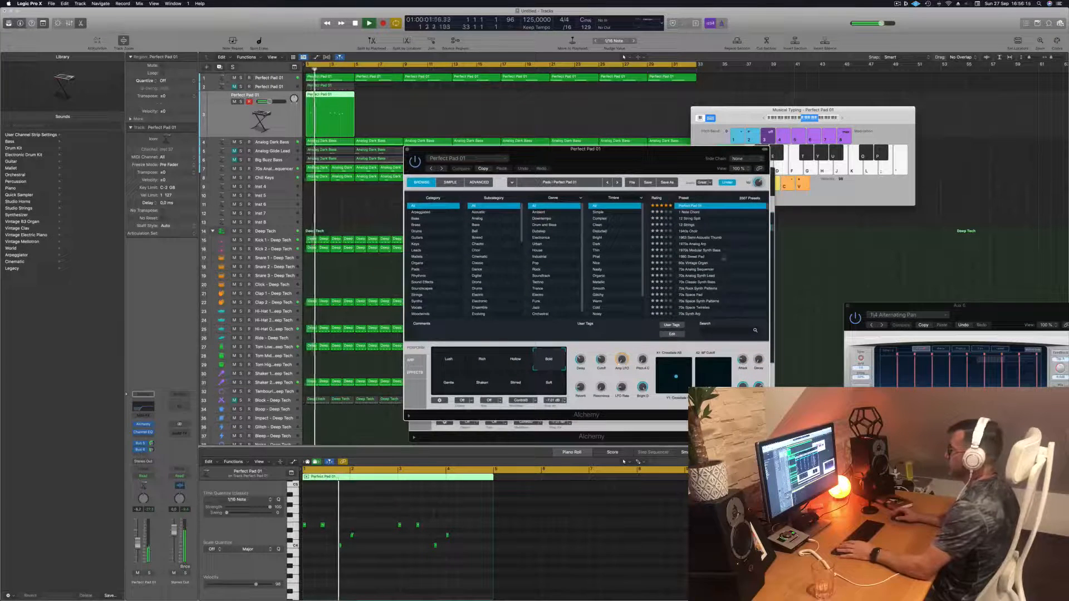
left_click(657, 199)
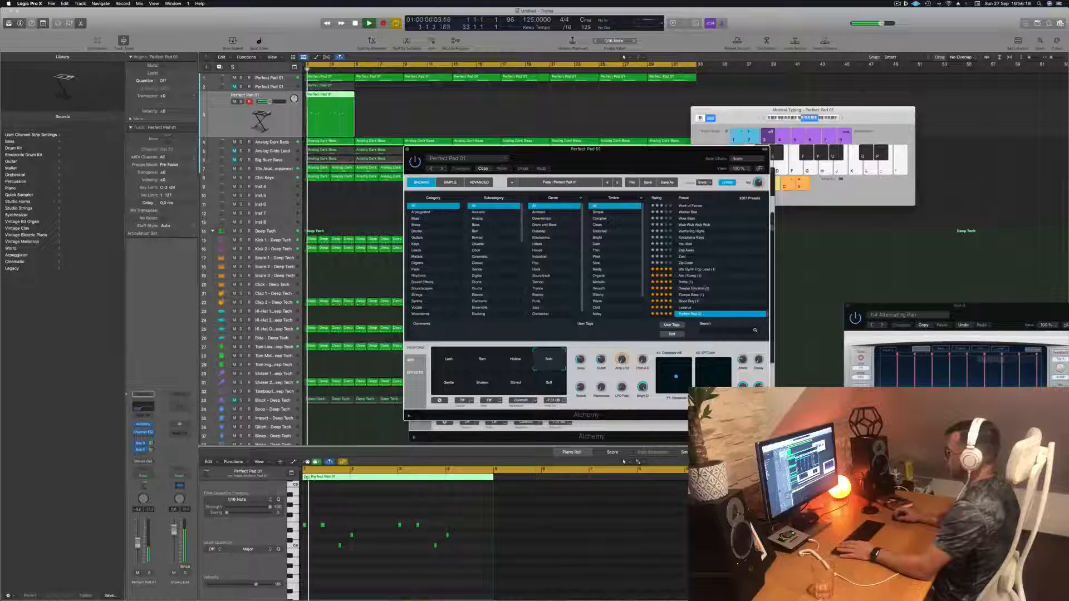
left_click(702, 287)
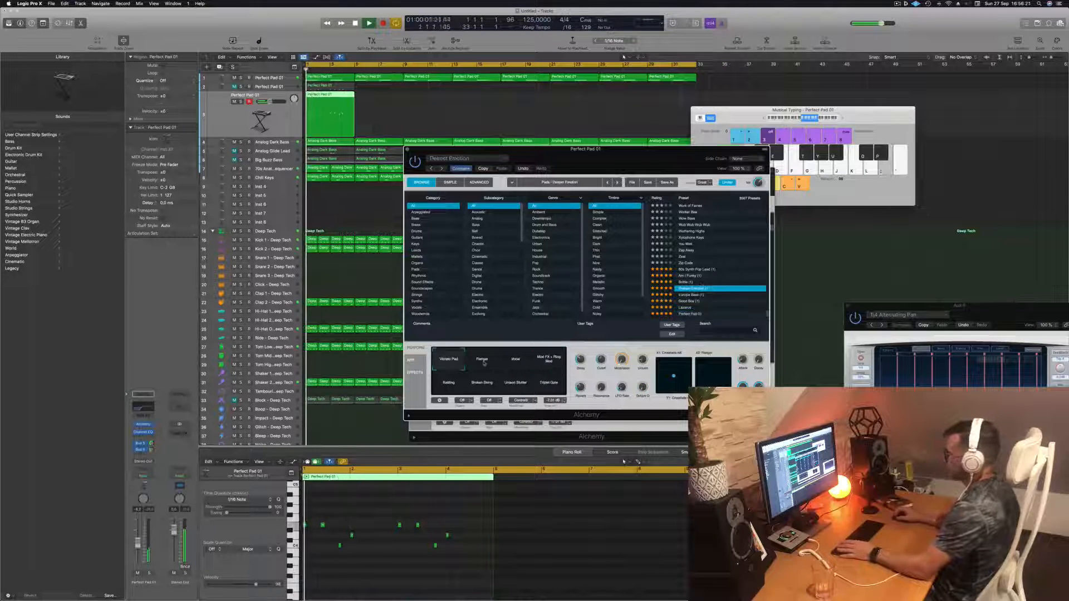
- Switch between the Vocal Pad, Flanger and Rattling performance pads of Deeper Emotion
left_click(513, 359)
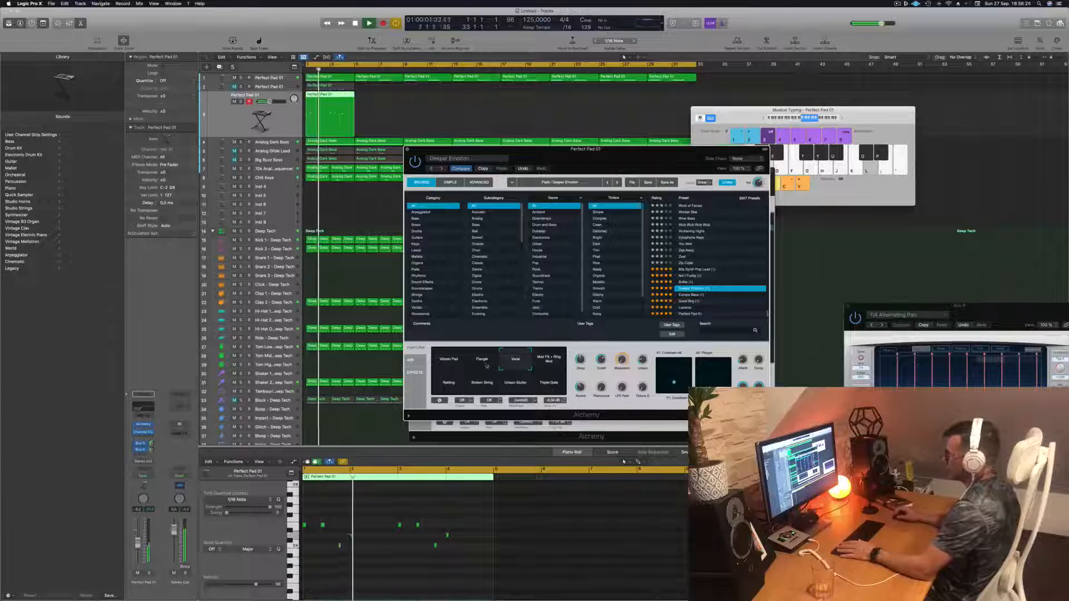
left_click(485, 365)
left_click(448, 385)
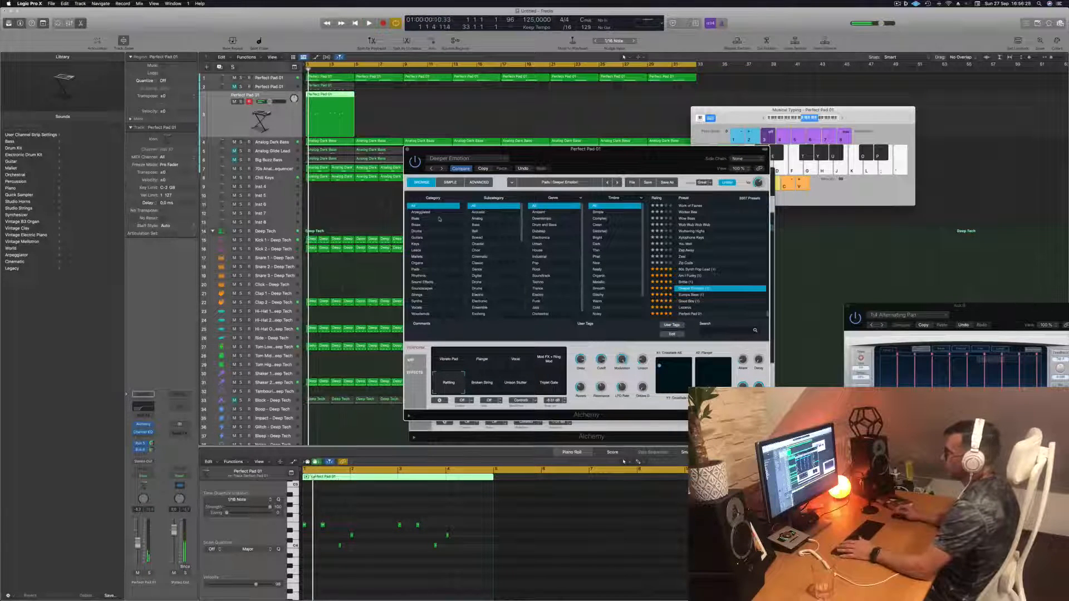
- Browse the Pads category and load the 90s Luscious Pad preset, starting playback
left_click(420, 270)
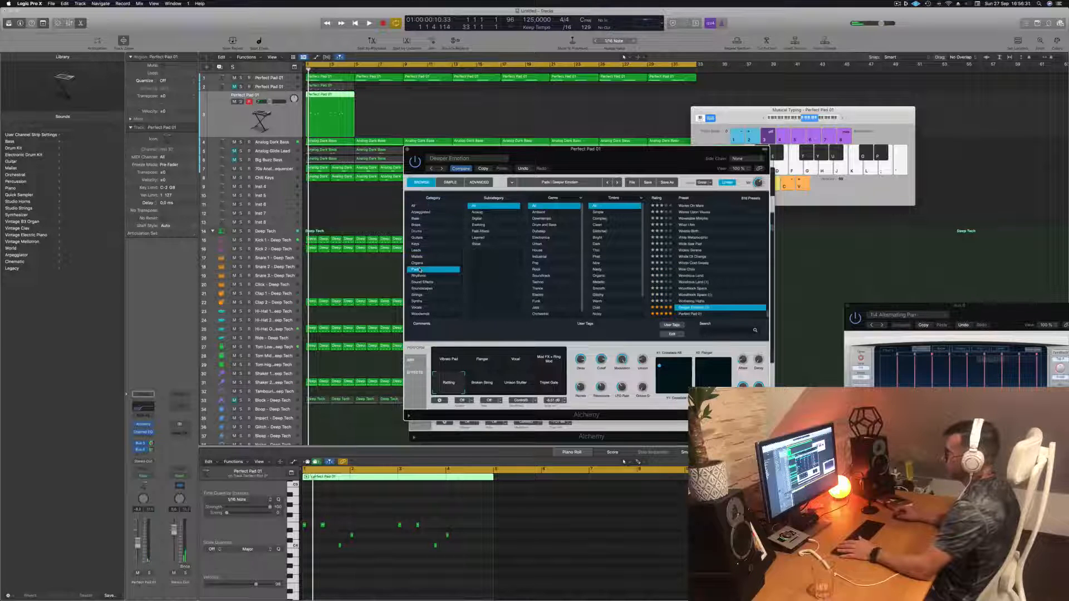
scroll(527, 240, "down", 1)
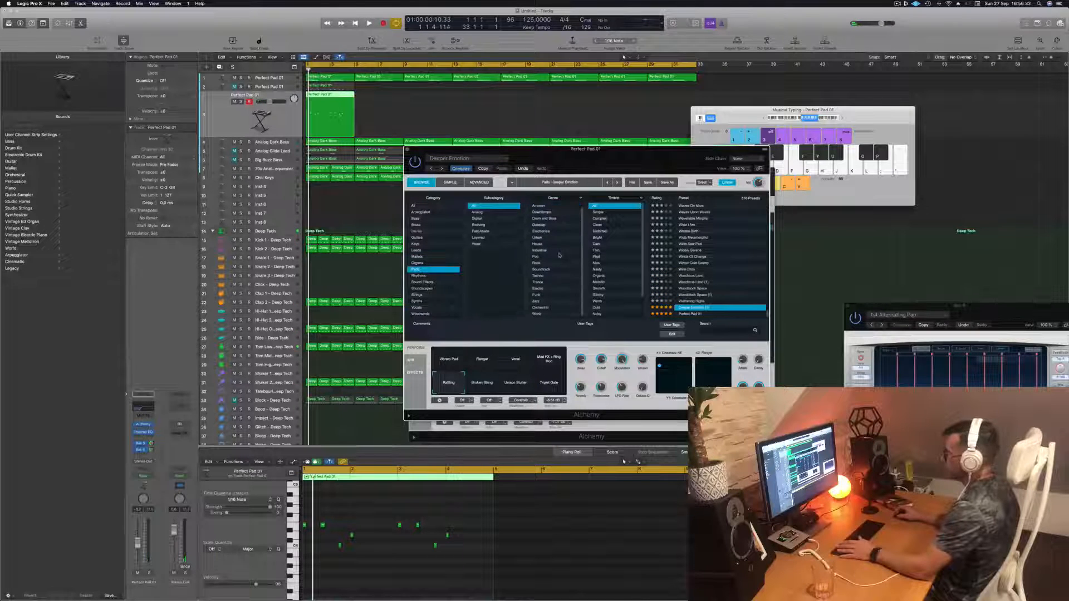
scroll(562, 254, "up", 1)
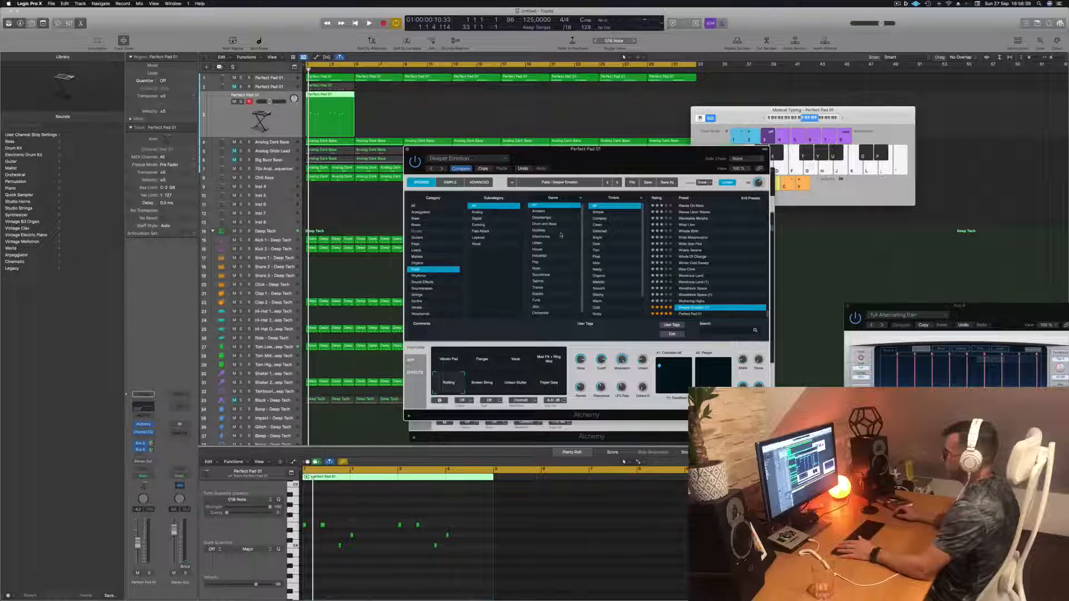
scroll(561, 235, "down", 1)
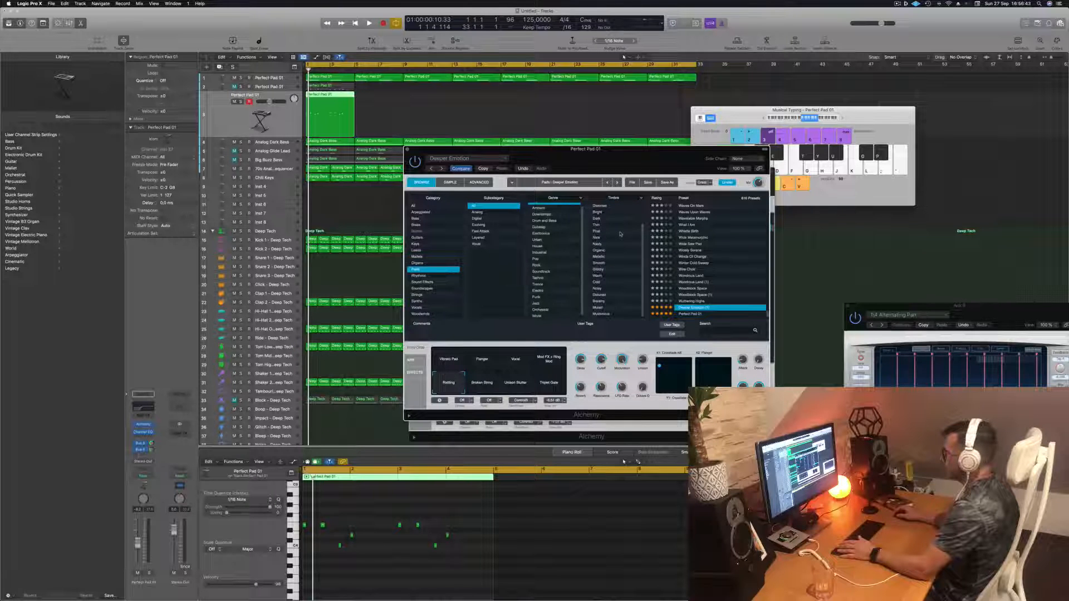
scroll(620, 234, "up", 2)
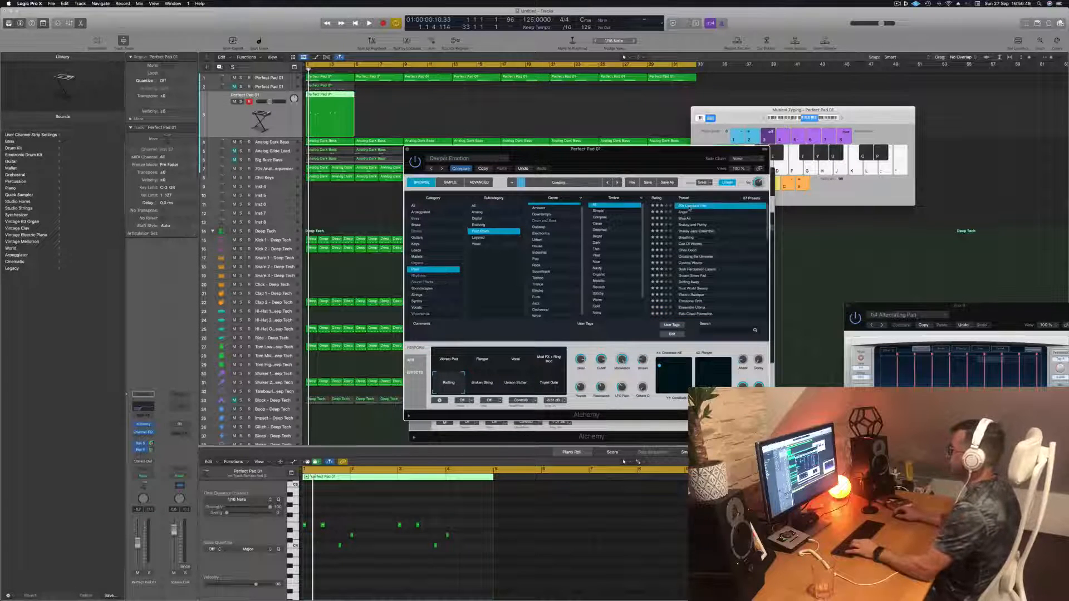
key("space")
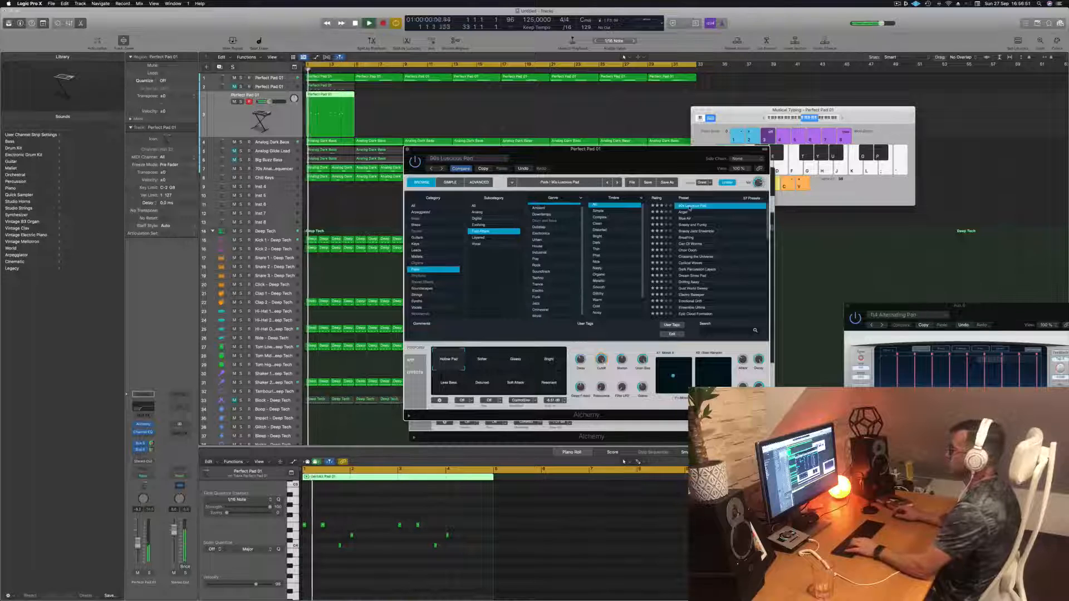
- Select the new pad track and restart playback to audition the 90s Luscious Pad
left_click_drag(625, 158, 672, 148)
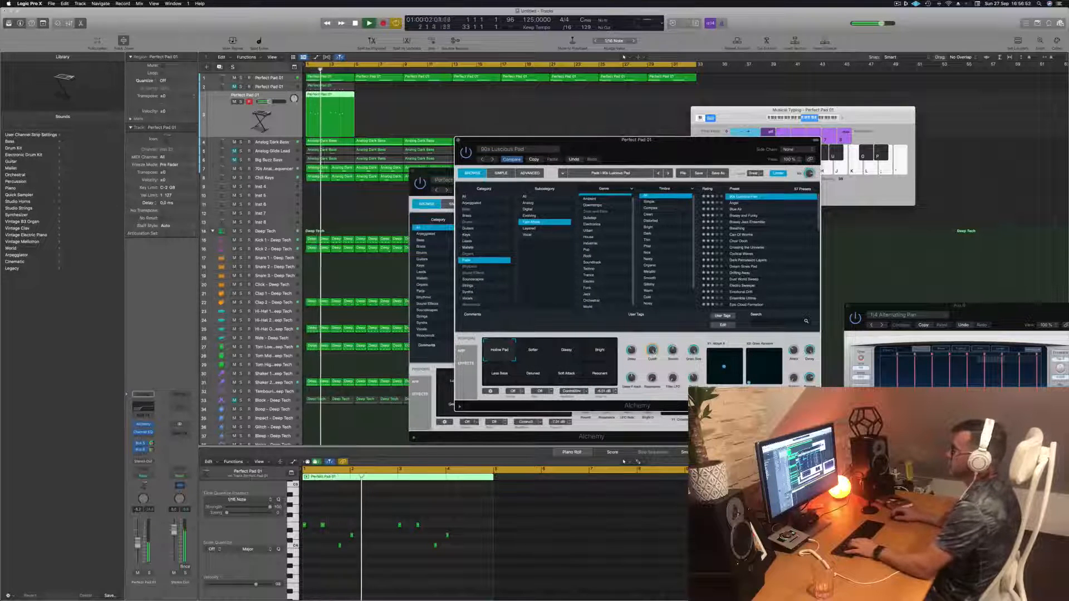
left_click(211, 116)
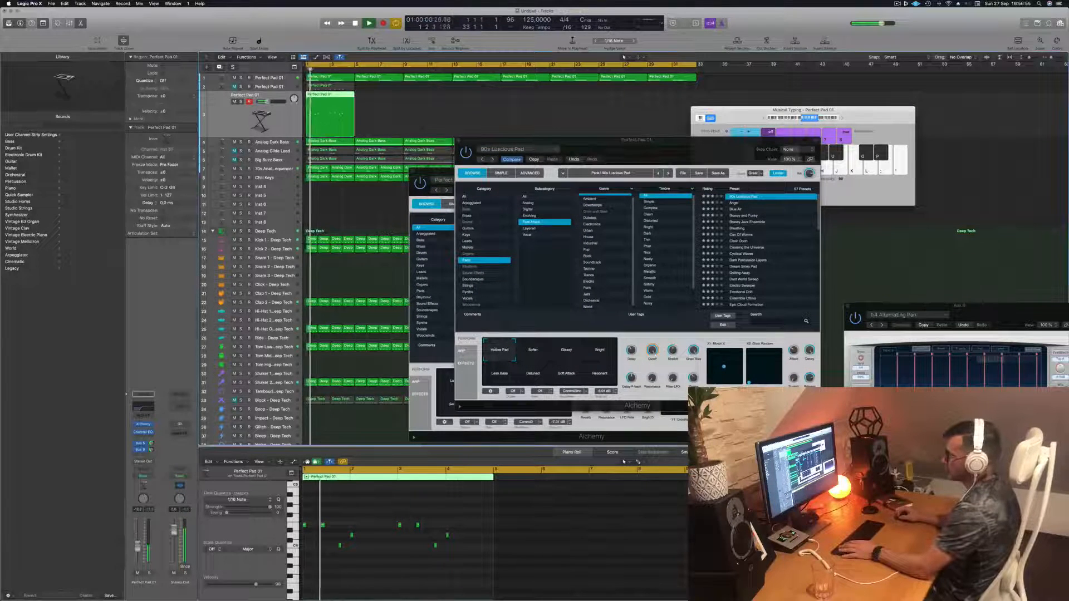
key("space")
key("space")
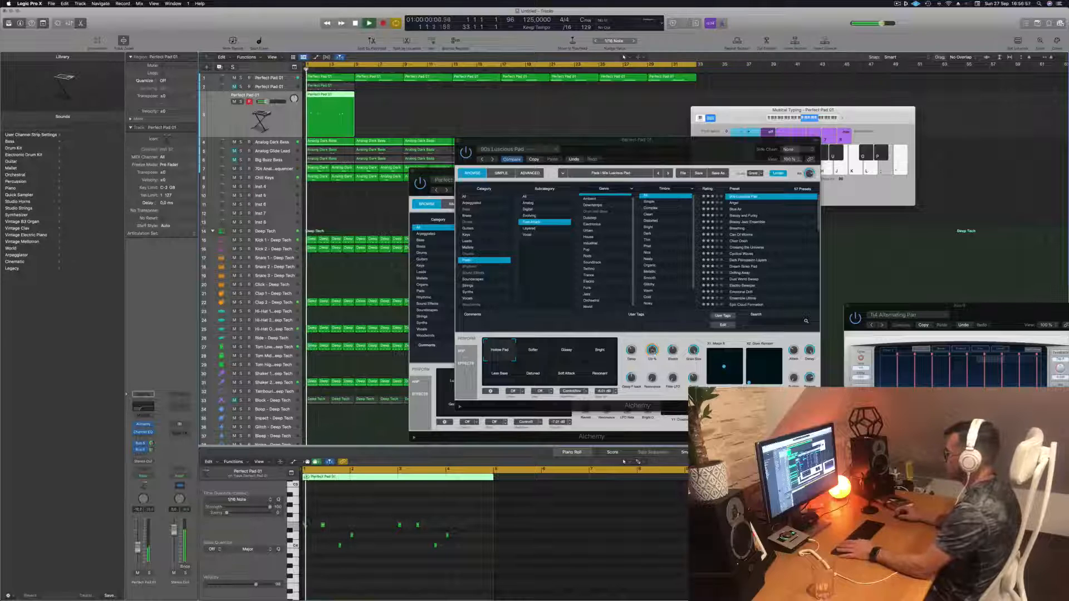
mouse_move(652, 351)
left_mouse_down()
mouse_move(652, 379)
mouse_move(655, 349)
left_mouse_up()
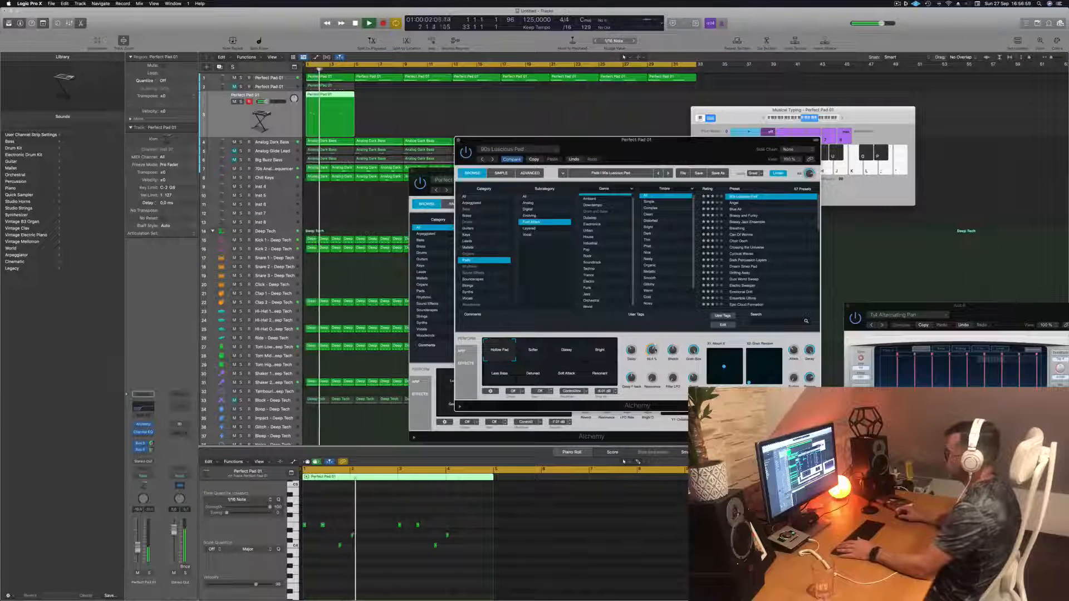
left_click_drag(658, 157, 695, 133)
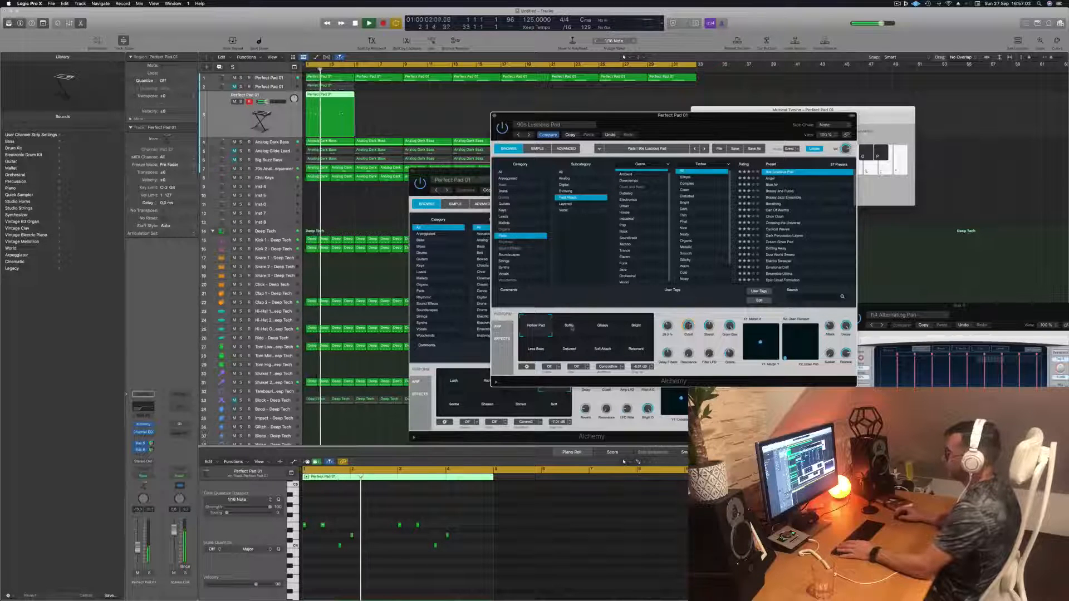
- Switch through the Glassy, Bright, Less Bass, Detuned, Soft Attack and Resonant performance pads
left_click(599, 329)
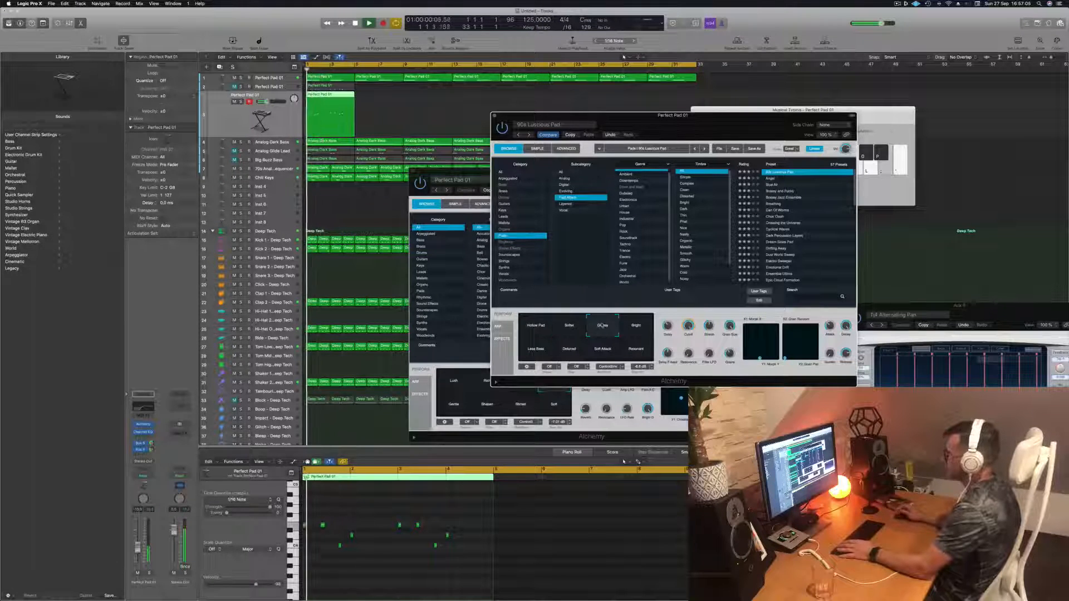
left_click(637, 329)
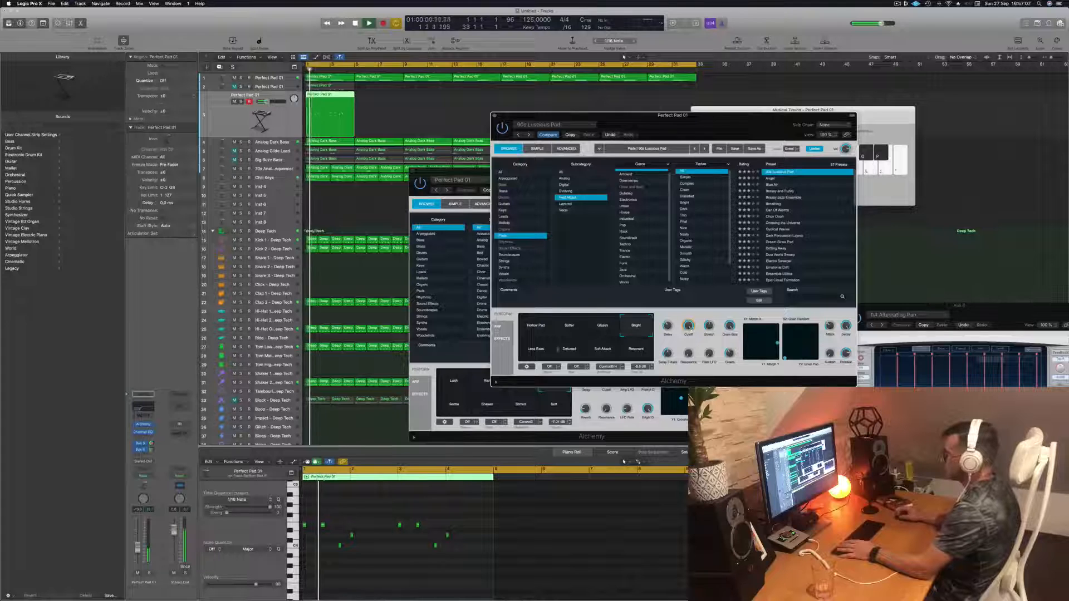
left_click(537, 351)
left_click(572, 351)
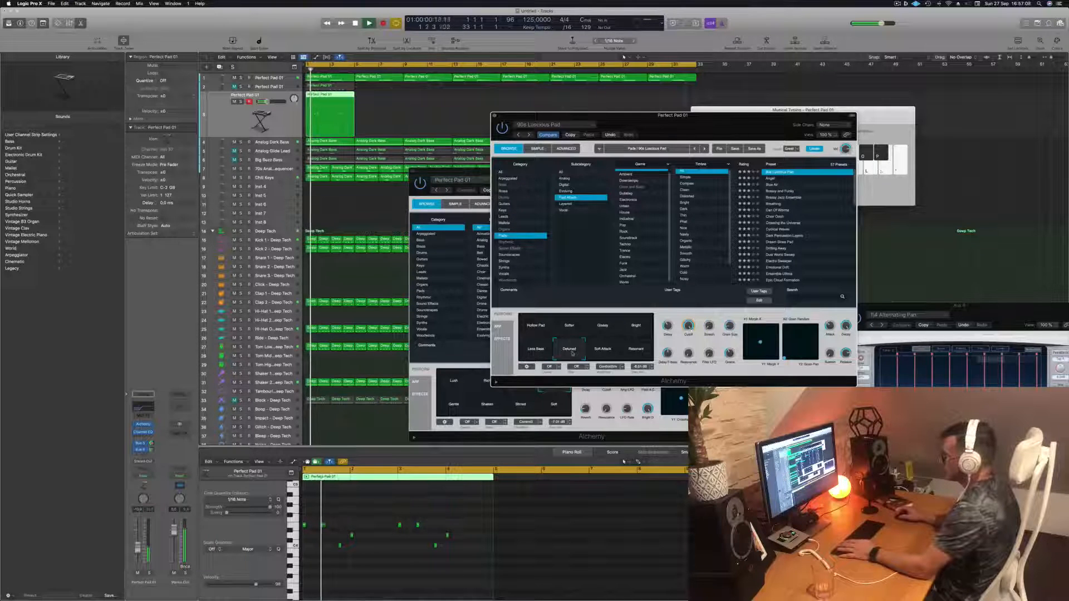
left_click(606, 353)
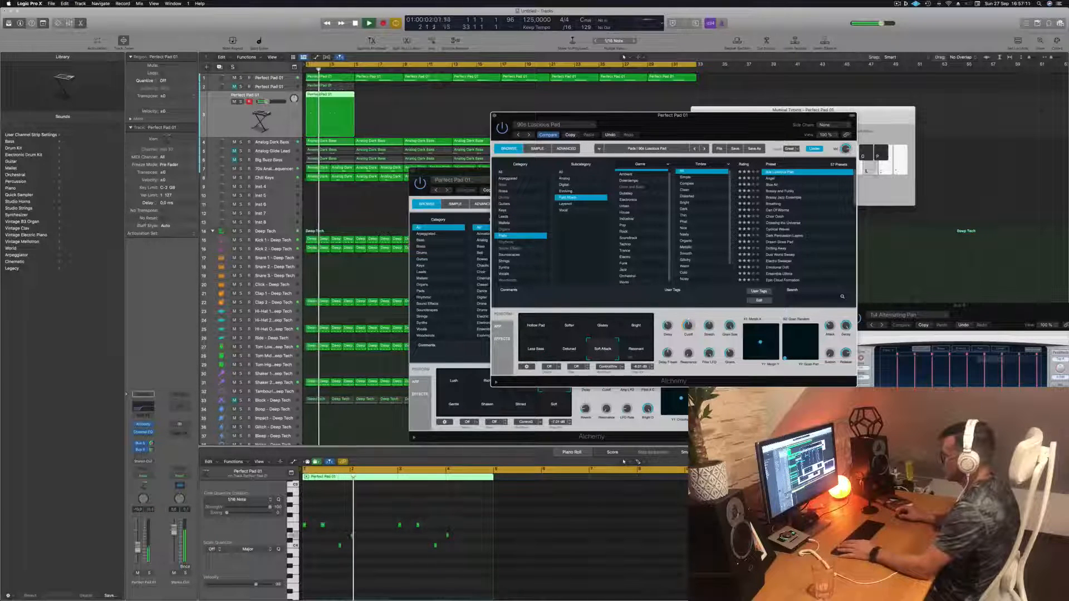
left_click(637, 353)
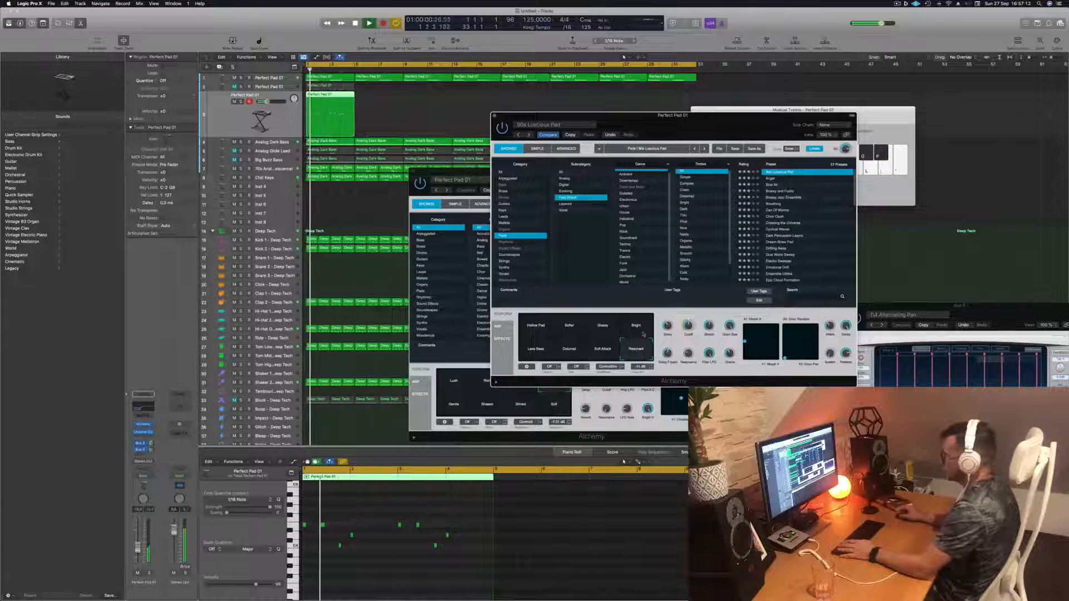
- Switch the Alchemy performance pad from Resonant back to Hollow Pad
left_click(640, 332)
left_click(543, 329)
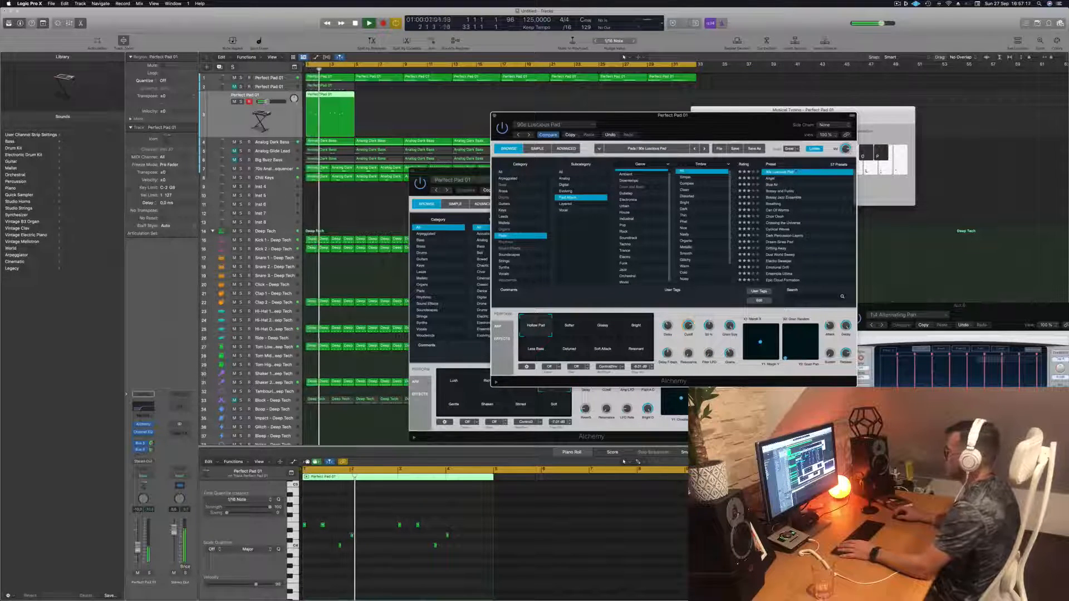
left_click_drag(736, 128, 755, 119)
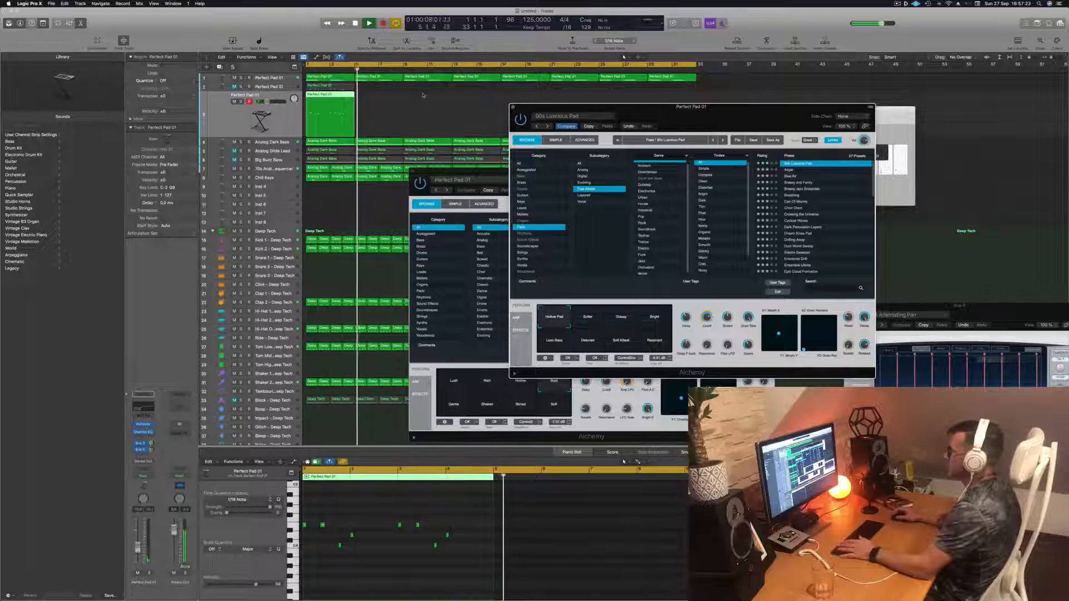
- Return to the start and copy the pad region so a second copy follows the first
key("Return")
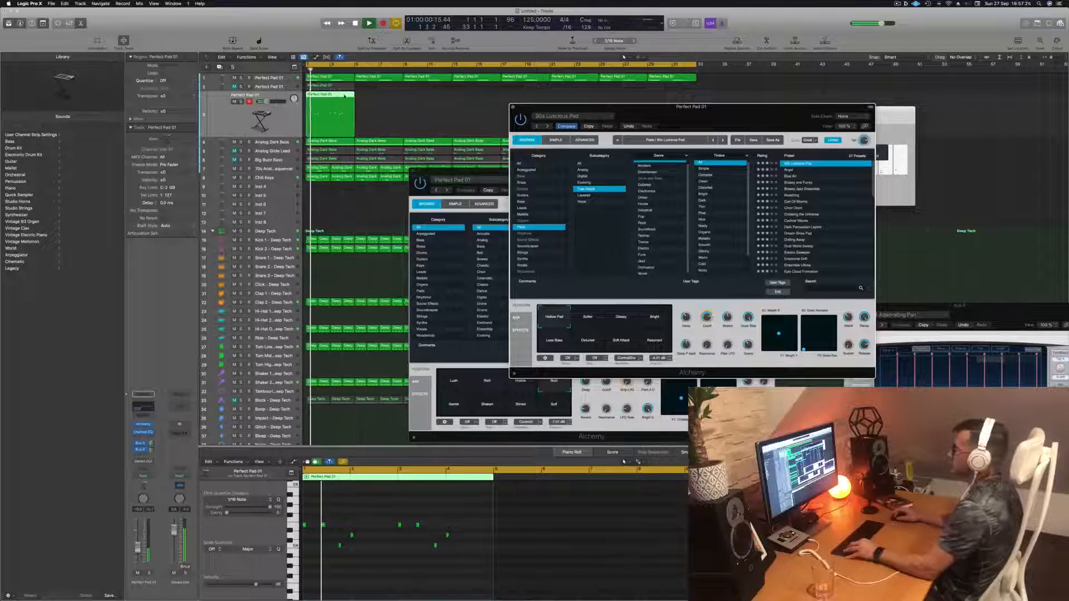
left_click_drag(344, 96, 388, 99)
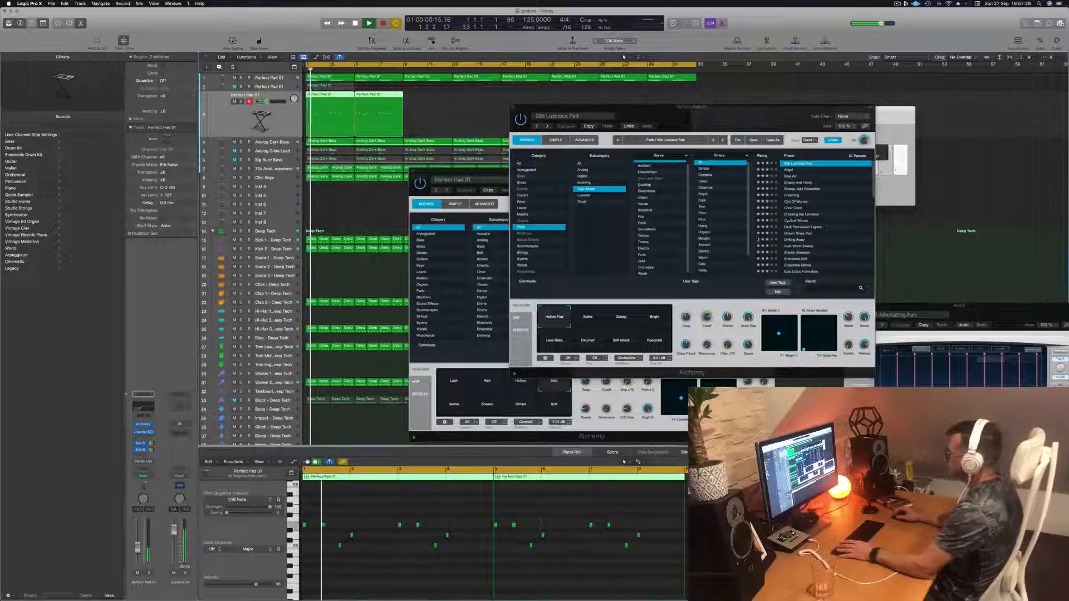
- Load the Angel pad preset and select its Whistling performance pad
left_click(802, 169)
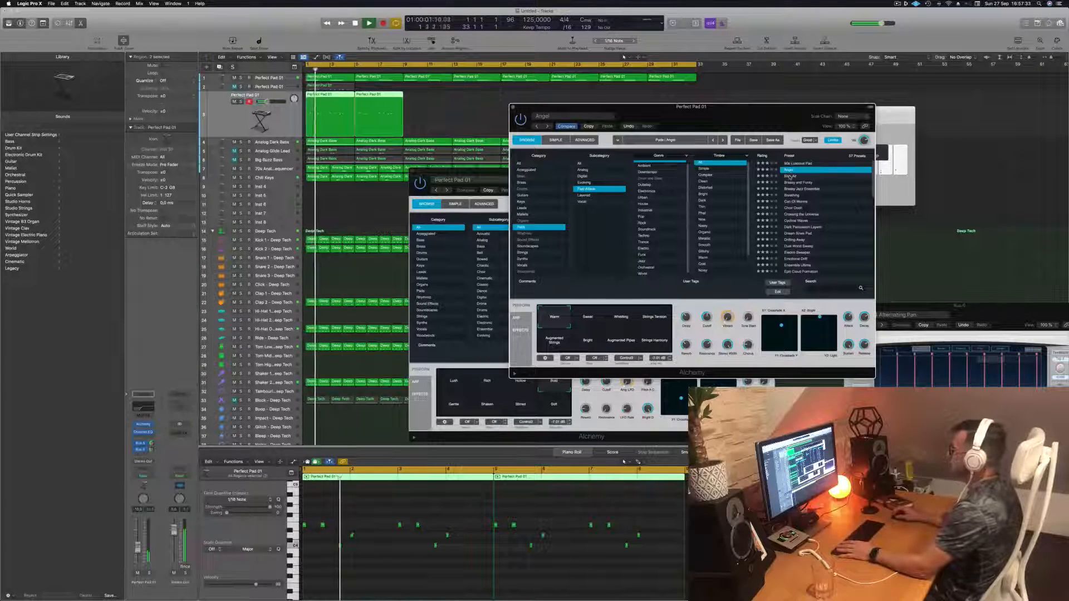
left_click_drag(794, 122, 744, 162)
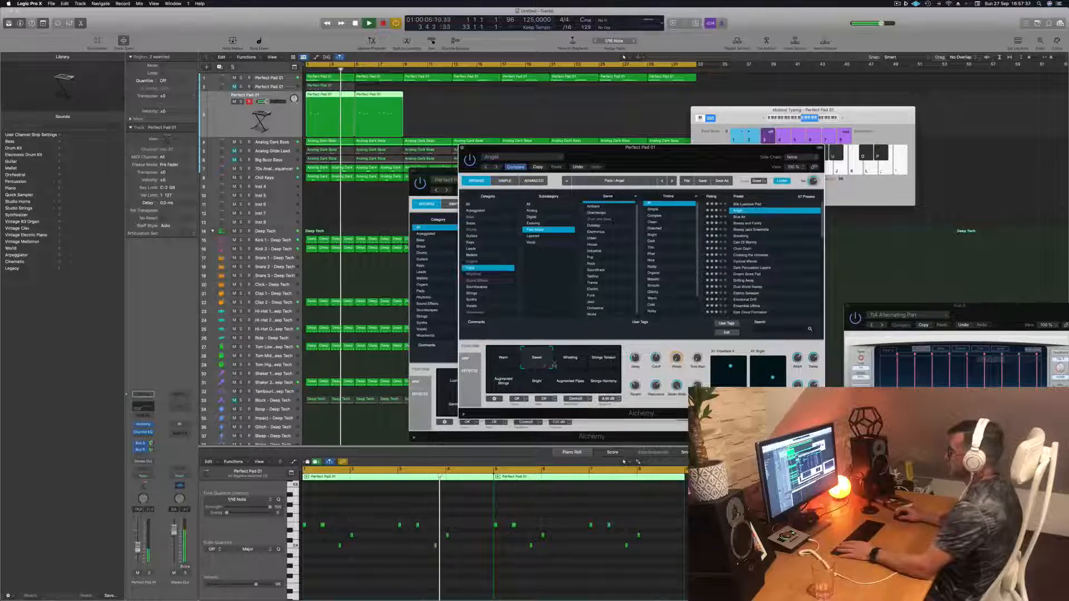
left_click(570, 360)
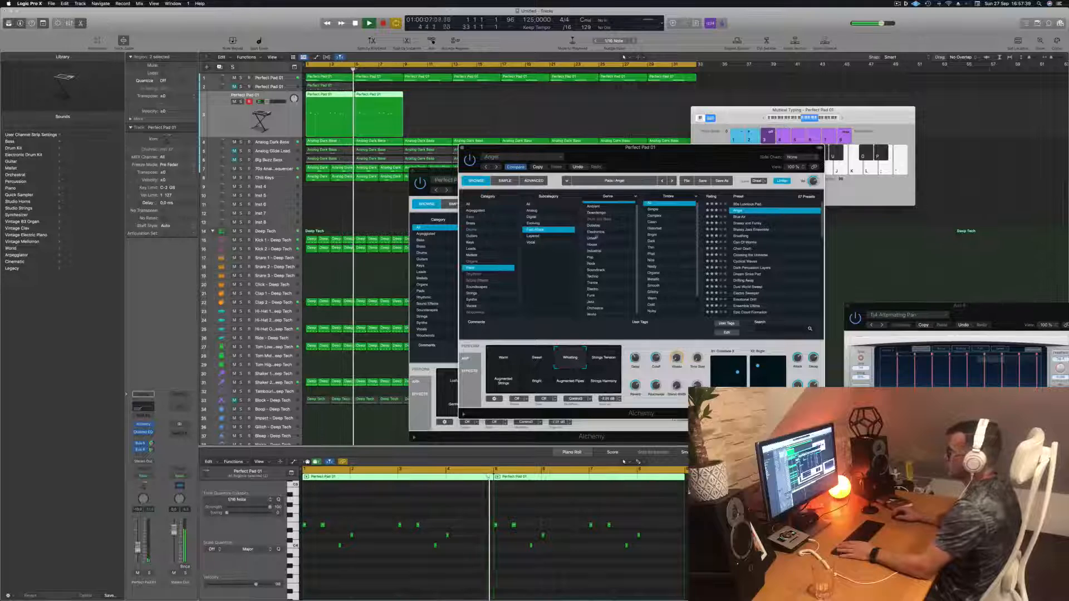
- Copy the two pad regions to follow them, extending the pad part to four regions
left_click(432, 96)
mouse_move(432, 96)
left_mouse_down()
mouse_move(340, 117)
mouse_move(430, 101)
left_mouse_up()
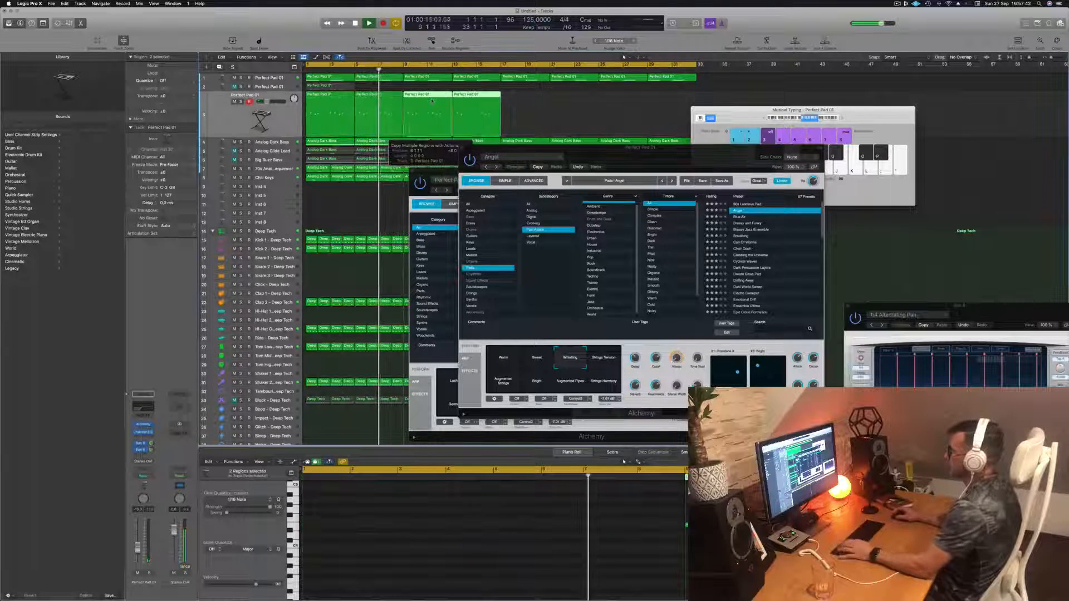
- Try the Strings Tension and Augmented Strings performance pads of the Angel preset
left_click(603, 361)
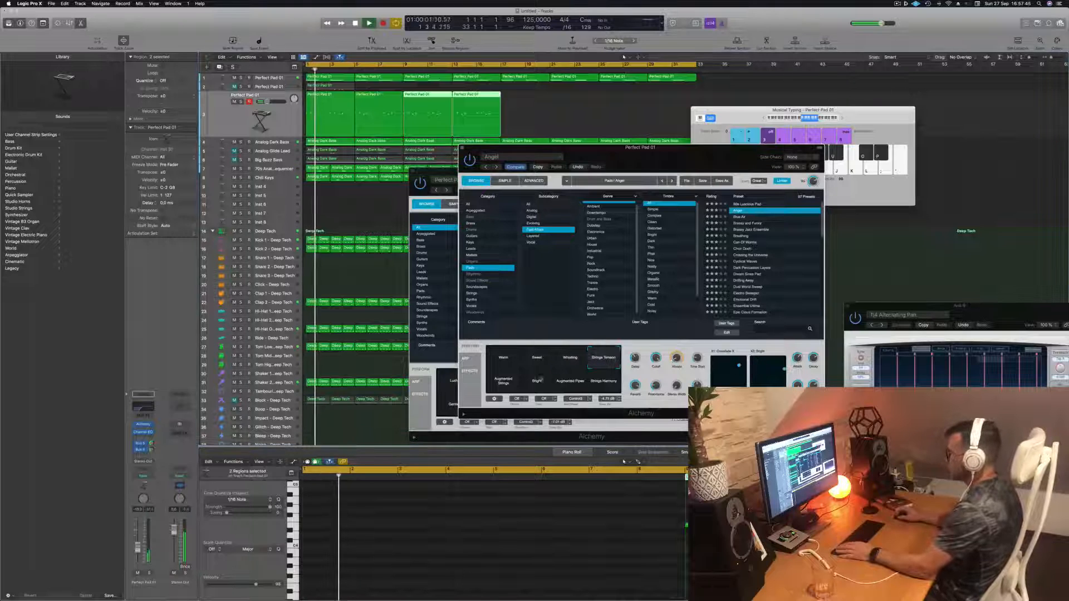
left_click(503, 387)
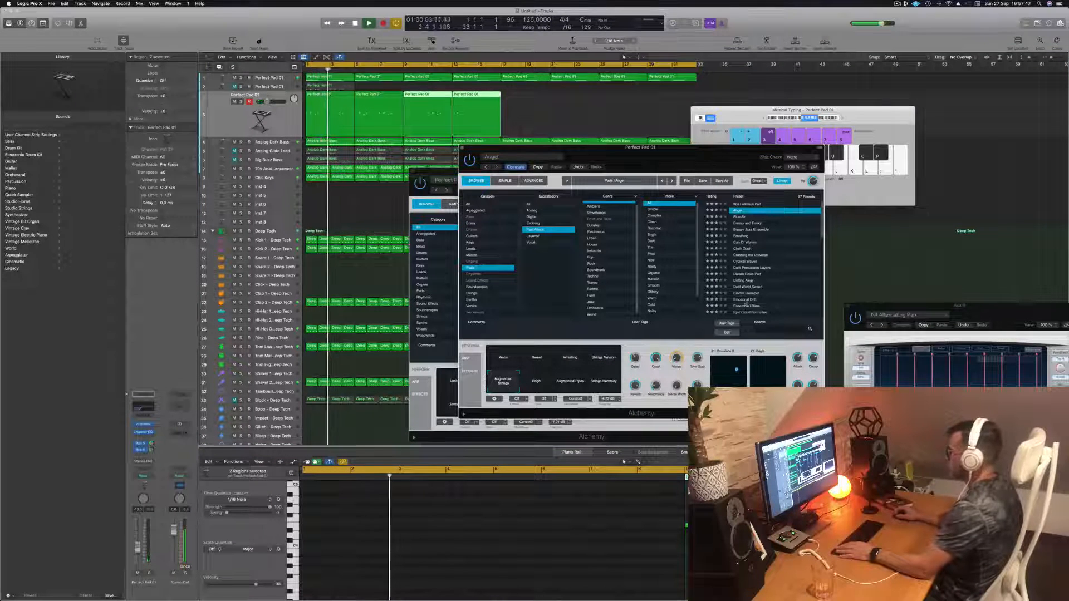
- Reload the 90s Luscious Pad preset and audition it with playback
left_click(747, 204)
key("space")
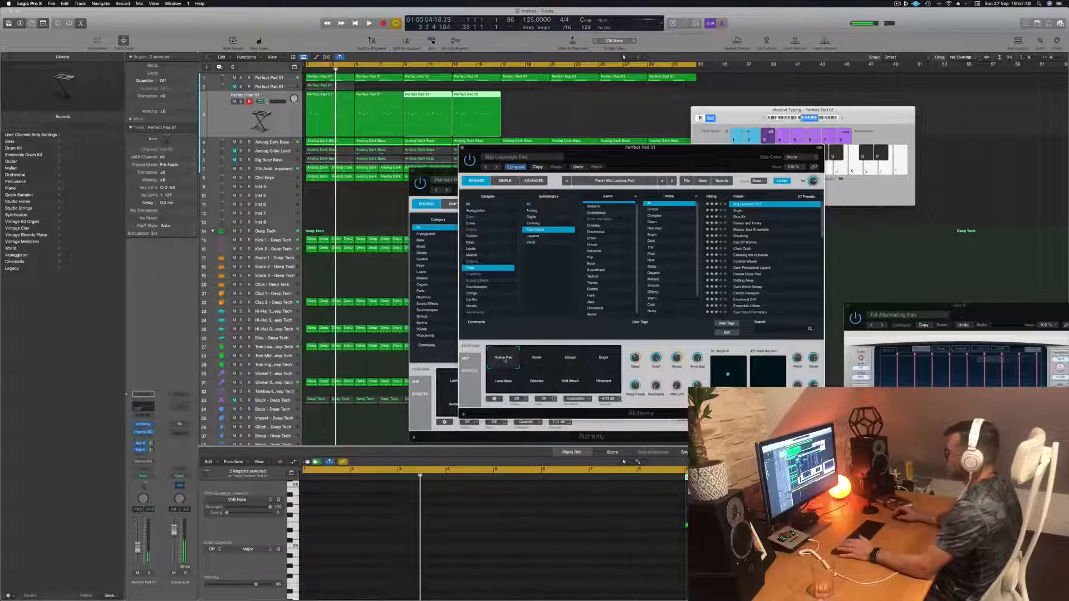
key("space")
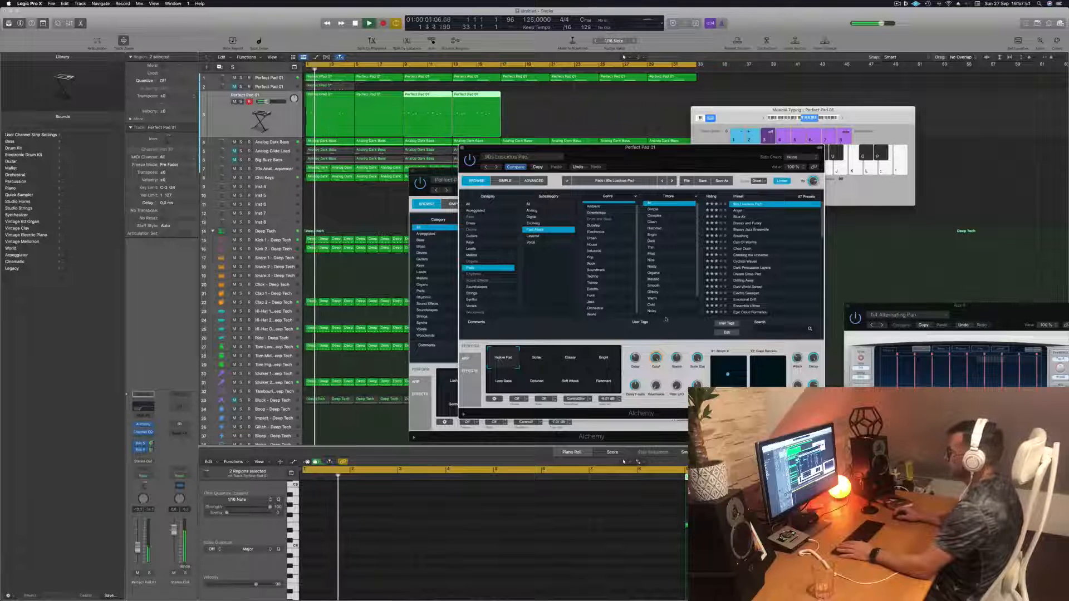
key("space")
key("space")
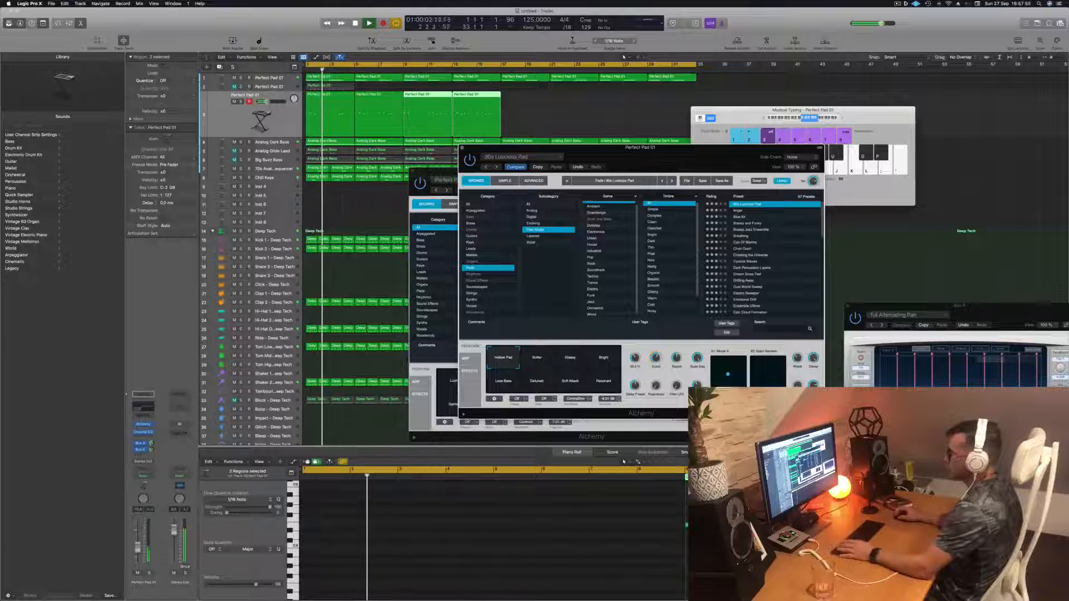
- Close both Alchemy plug-in windows
left_click(885, 167)
left_click(885, 167)
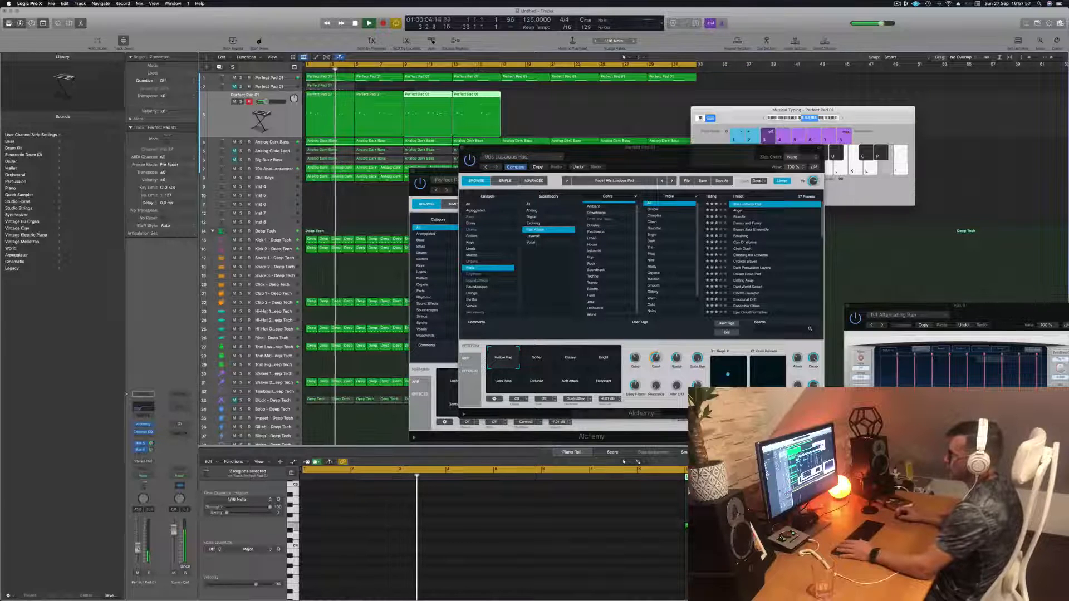
left_click(462, 148)
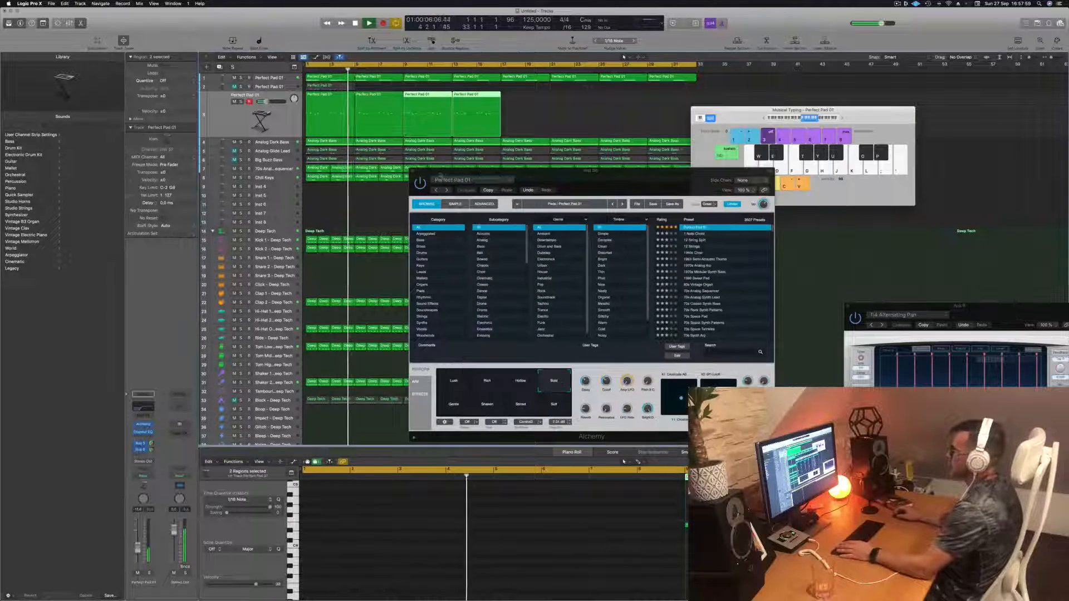
left_click(414, 171)
left_click(379, 178)
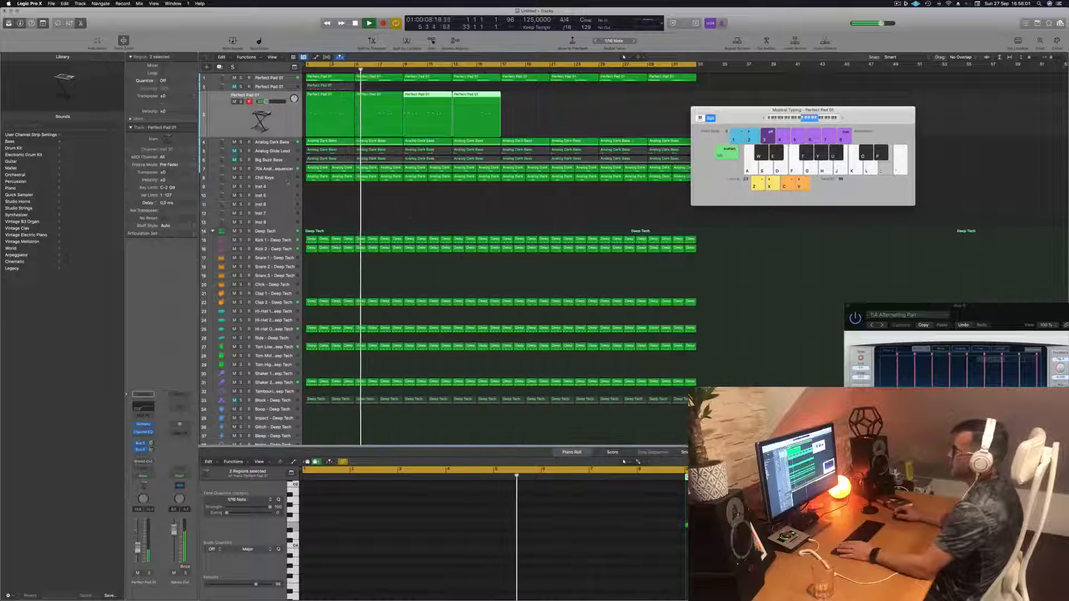
- Select the Analog Dark Bass track and audition it with playback
key("space")
key("space")
left_click(284, 142)
key("space")
key("space")
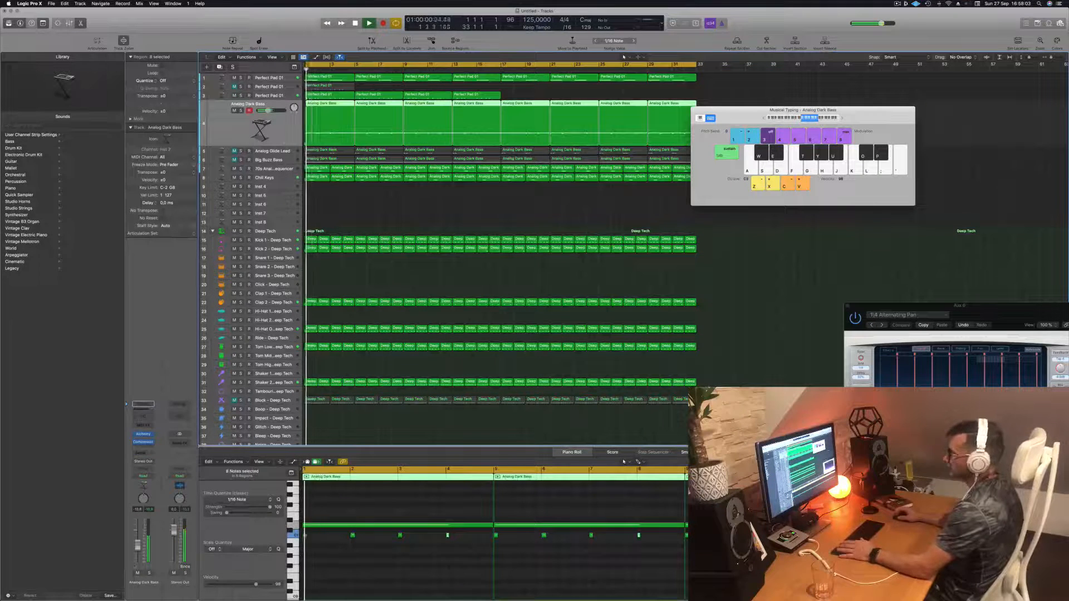
key("space")
key("space")
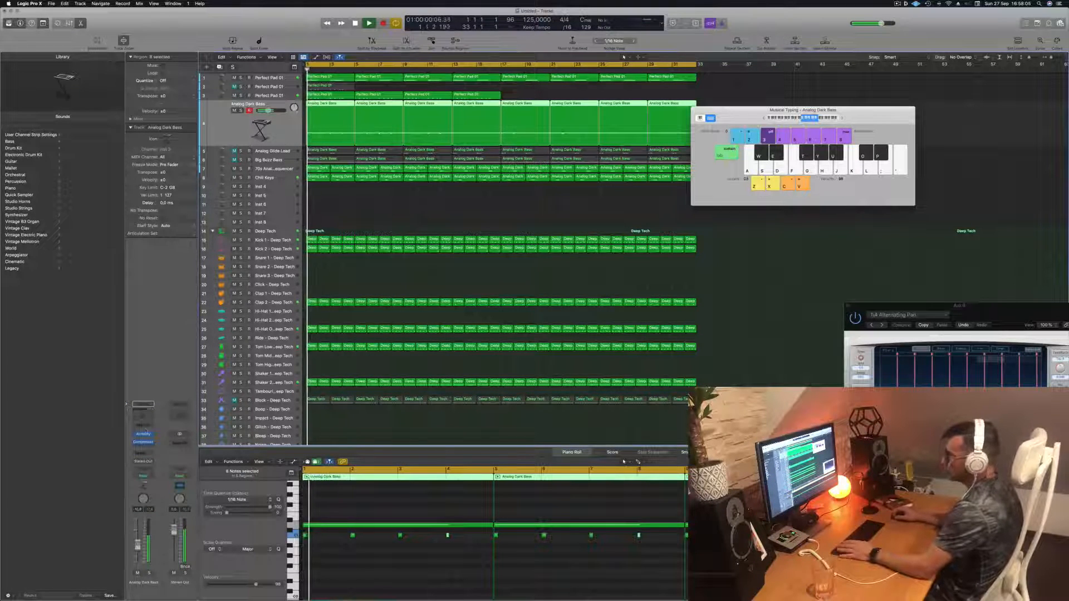
- Open the Analog Dark Bass Channel EQ, enable the high cut and lower it to about 100 Hz
left_click(143, 416)
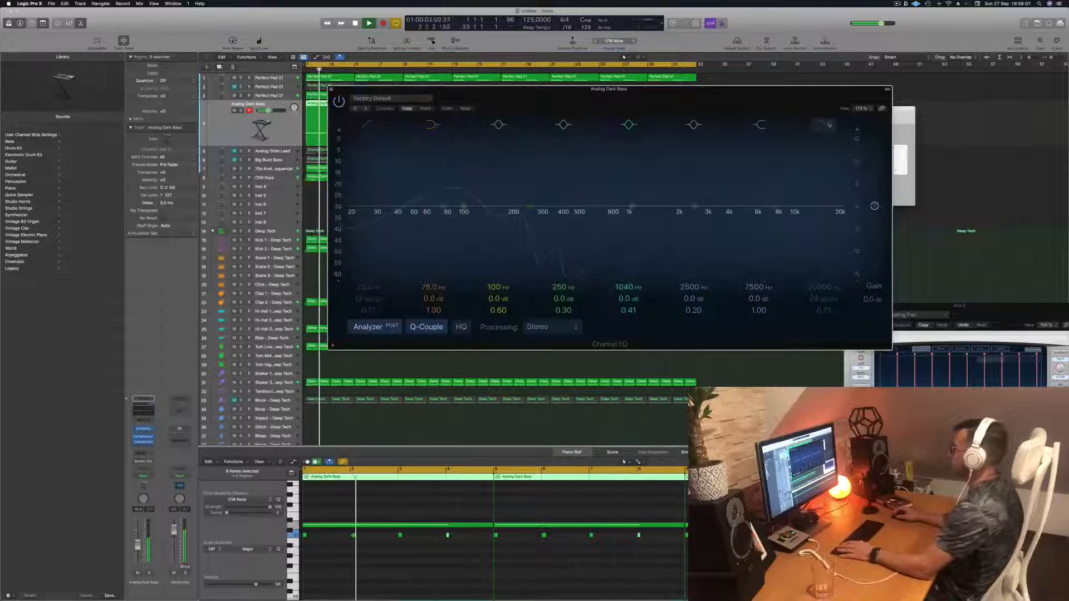
left_click(829, 125)
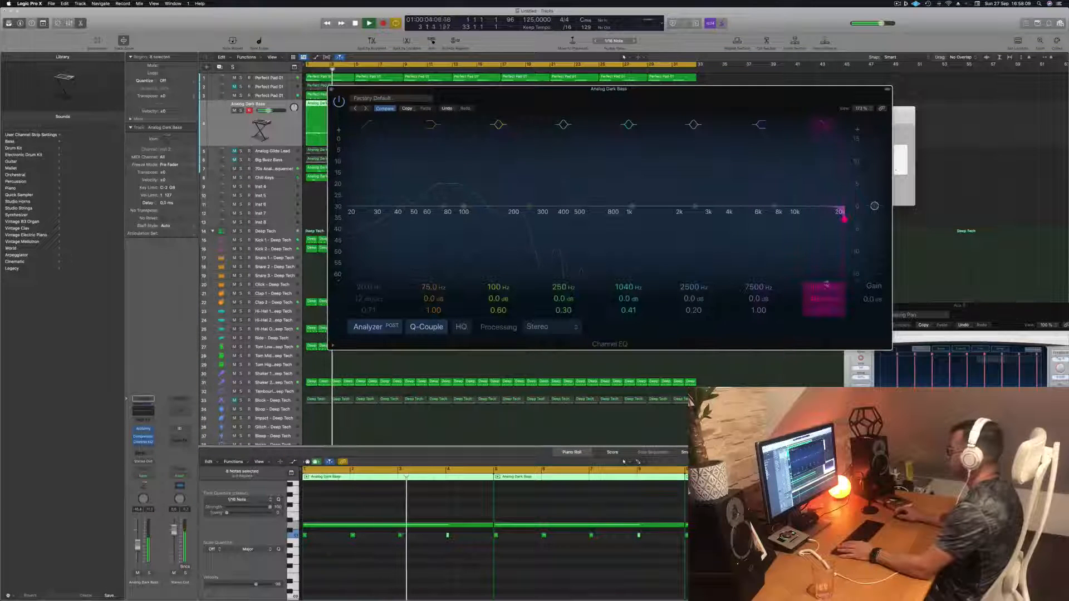
left_click_drag(844, 219, 503, 219)
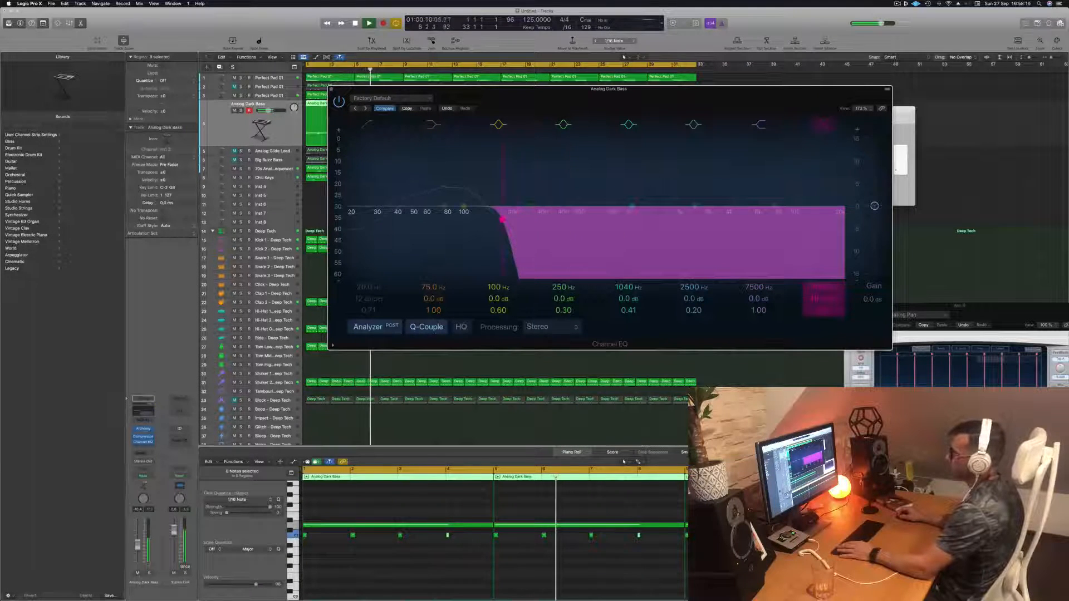
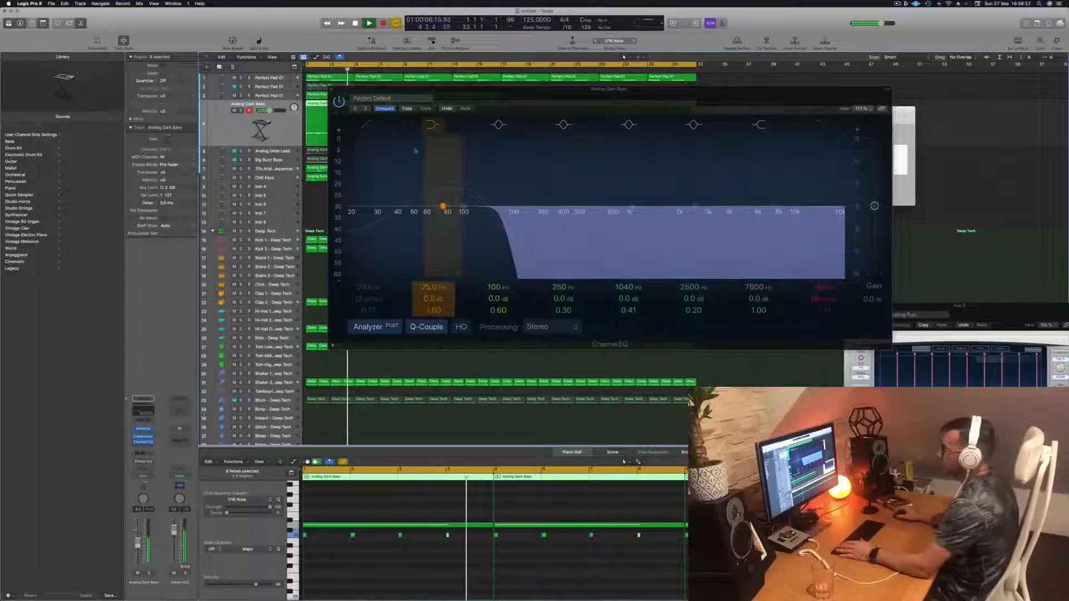
- Nudge the Analog Dark Bass high cut, compare the Channel EQ bypassed and active, and close the EQ window
left_click_drag(517, 110, 506, 126)
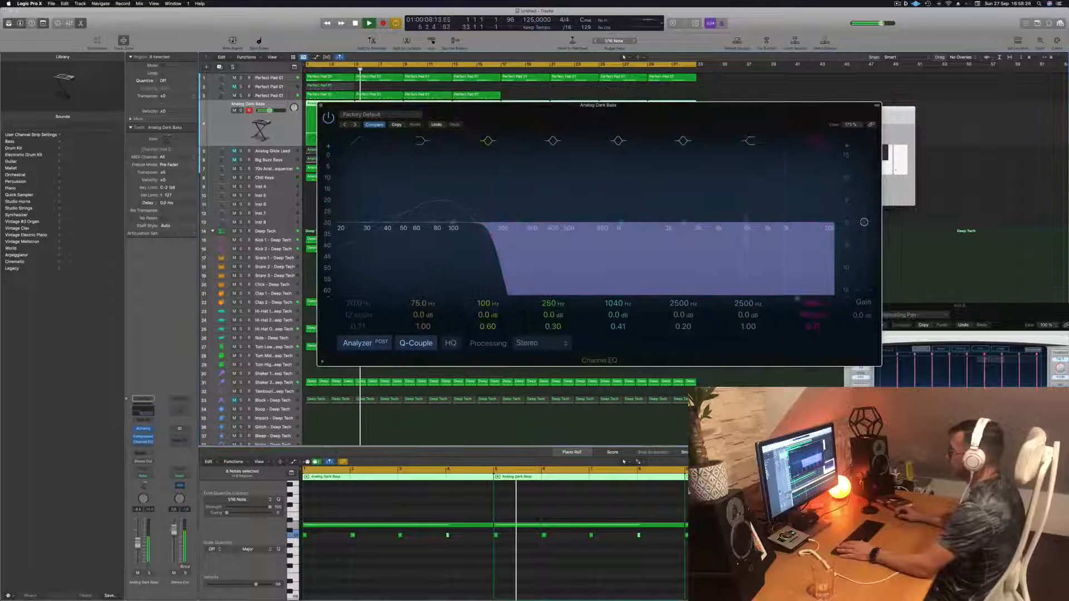
left_click_drag(486, 229, 462, 235)
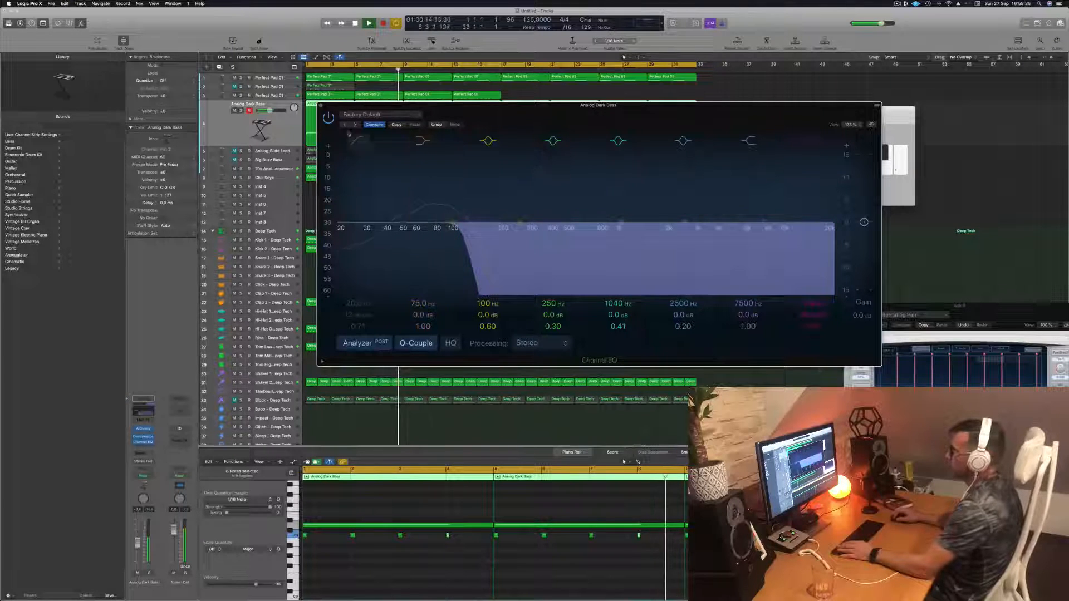
left_click(328, 119)
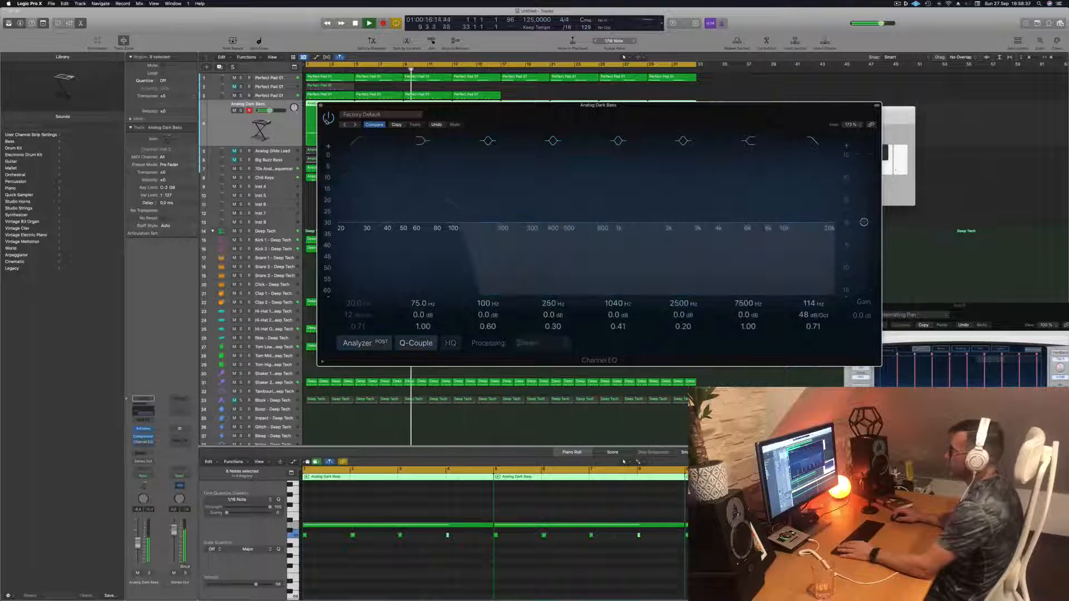
left_click(327, 119)
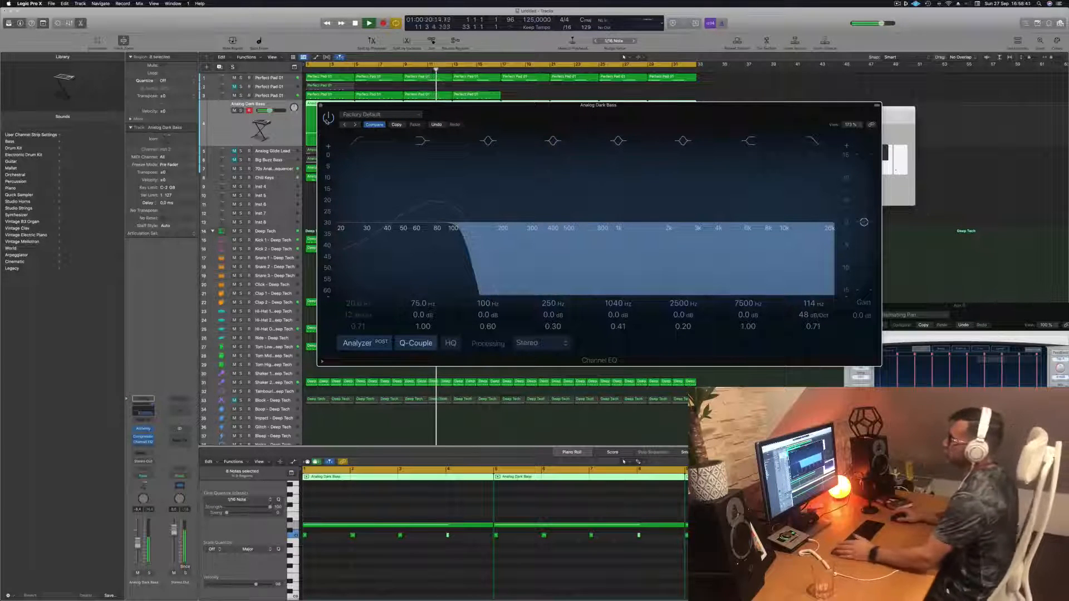
left_click(320, 105)
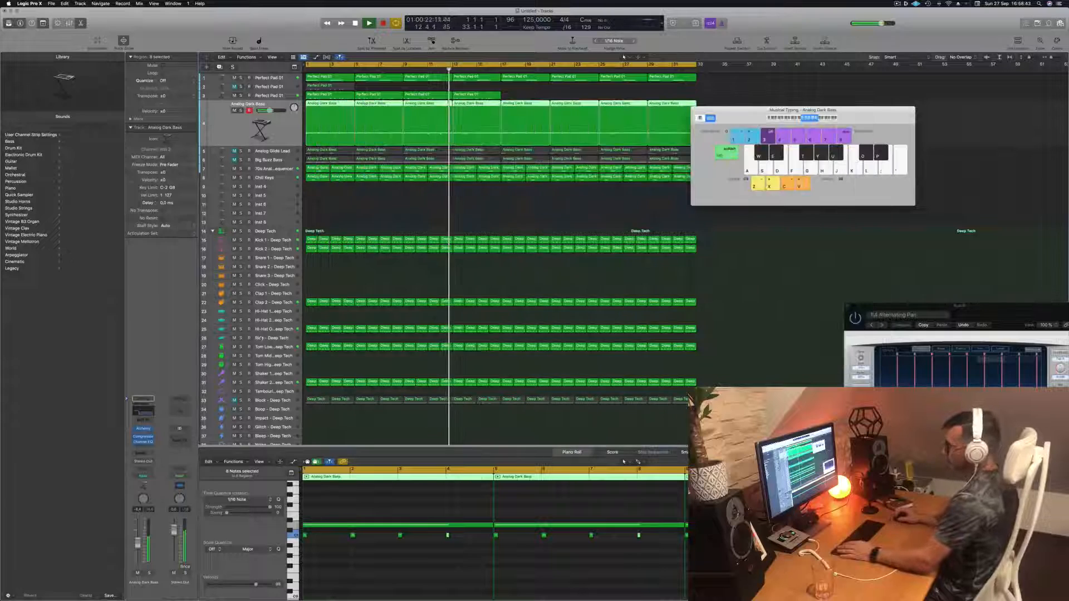
- Select the Block - Deep Tech track, open its Channel EQ, and raise the low cut to about 119 Hz
left_click(273, 383)
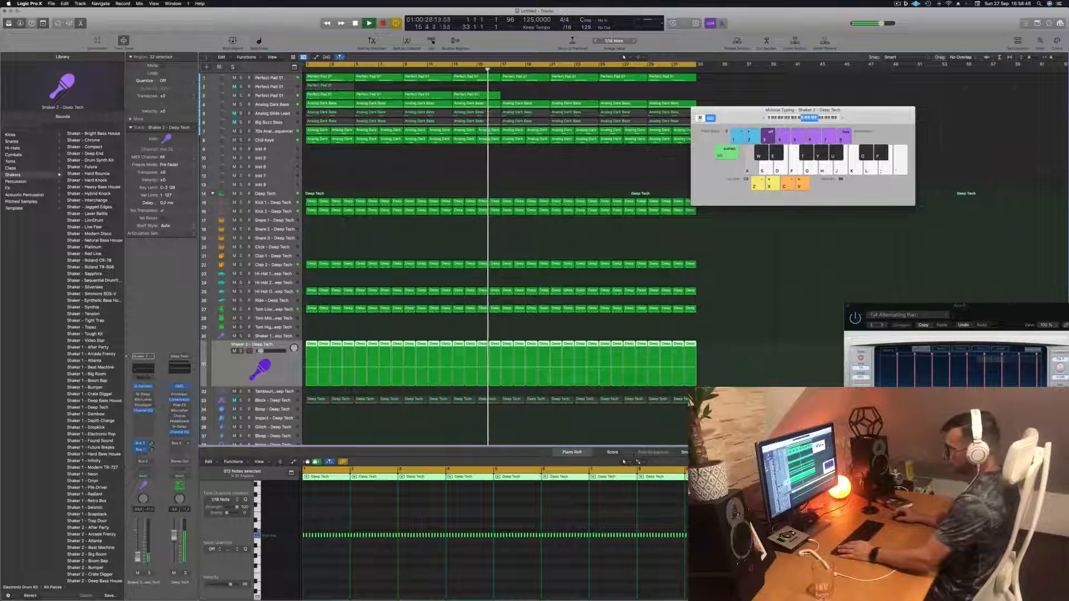
key("Down")
key("Down")
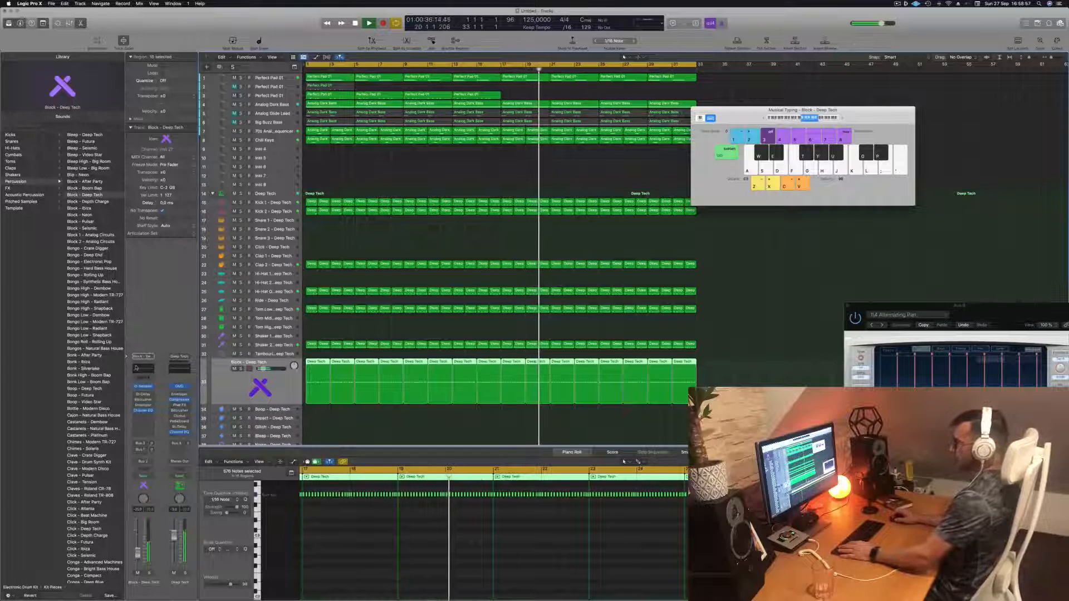
left_click(143, 411)
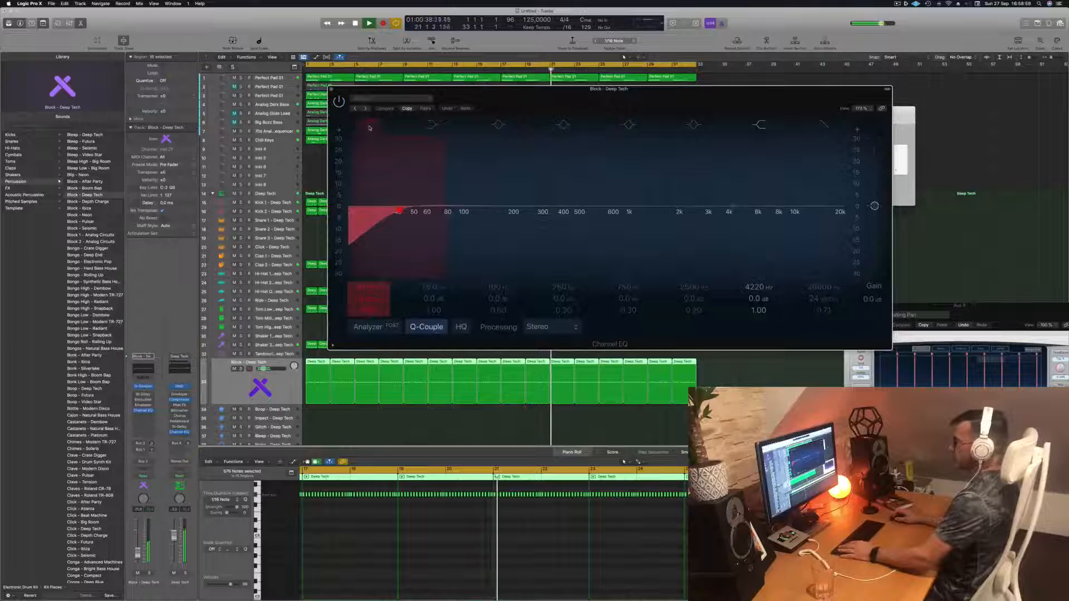
left_click(363, 328)
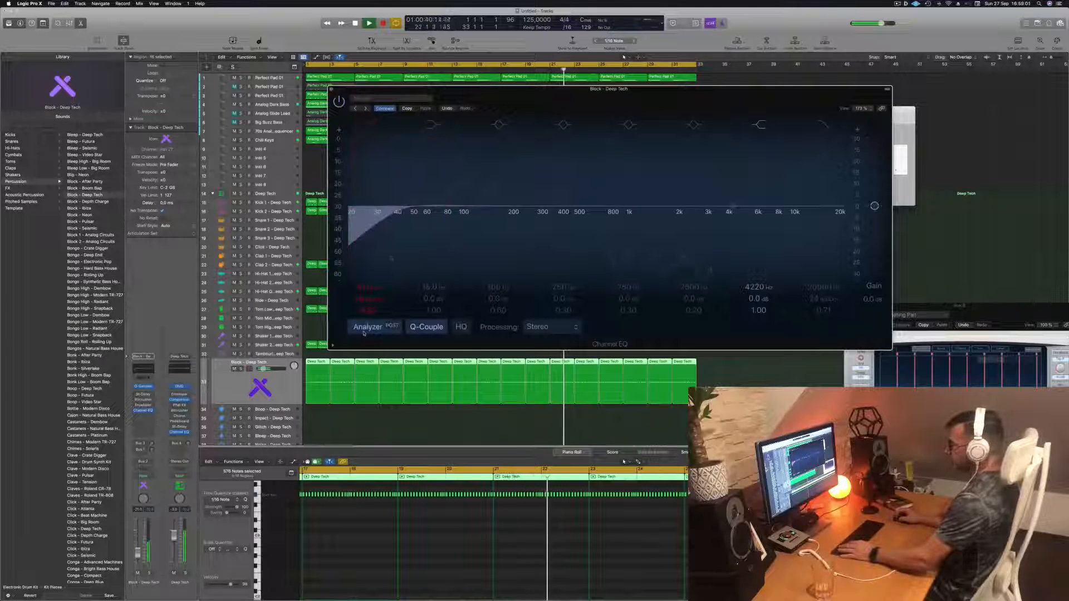
left_click_drag(390, 203, 467, 185)
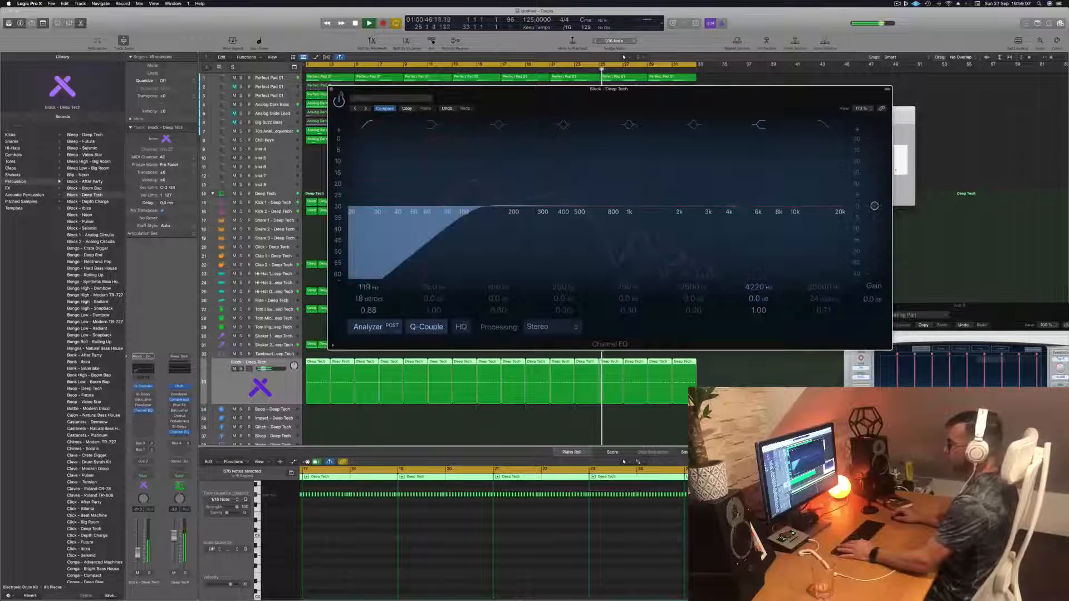
left_click(331, 89)
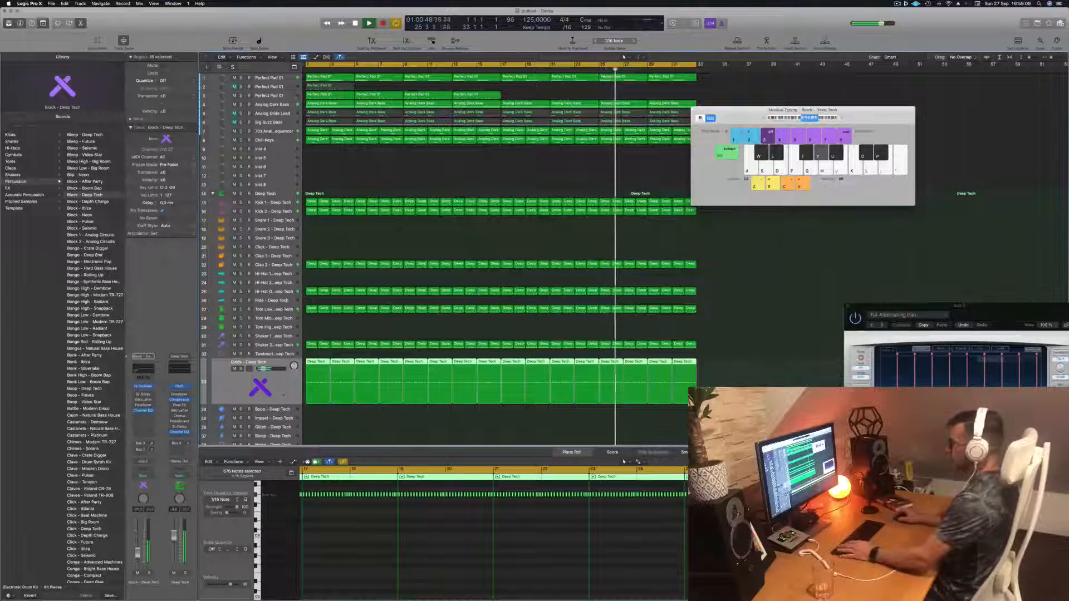
left_click_drag(743, 118, 714, 212)
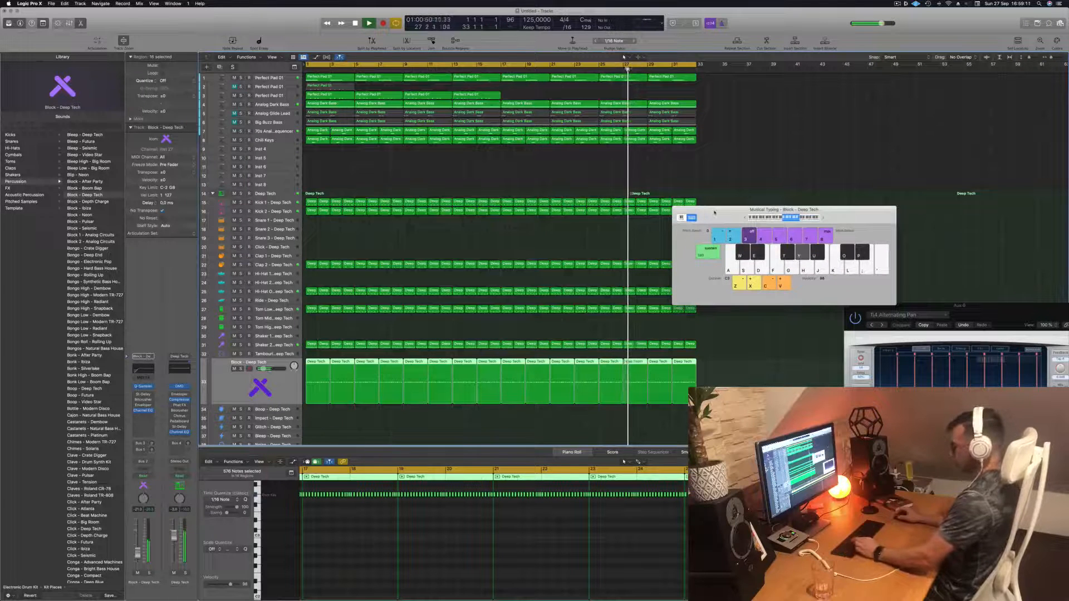
key("super+h")
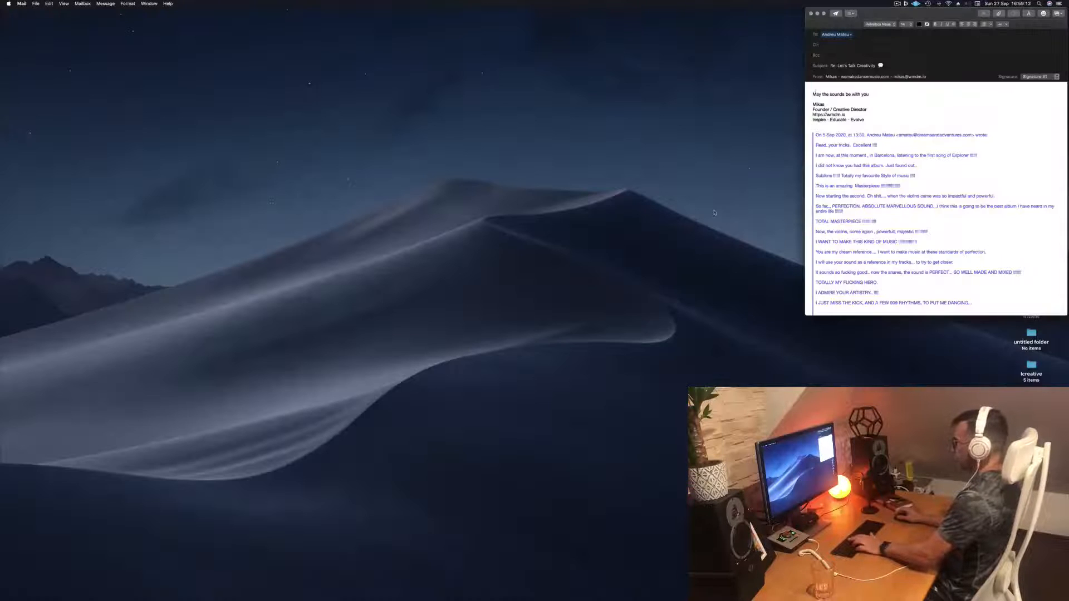
mouse_move(479, 591)
left_click(524, 588)
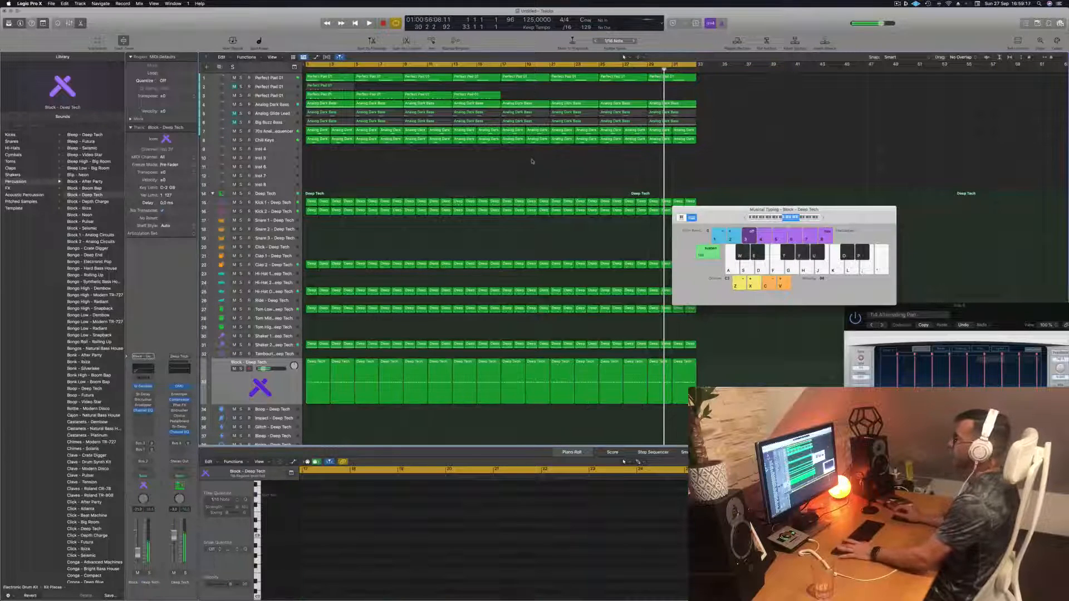
- Play the arrangement from the start to audition the drums and bass together
key("Return")
key("space")
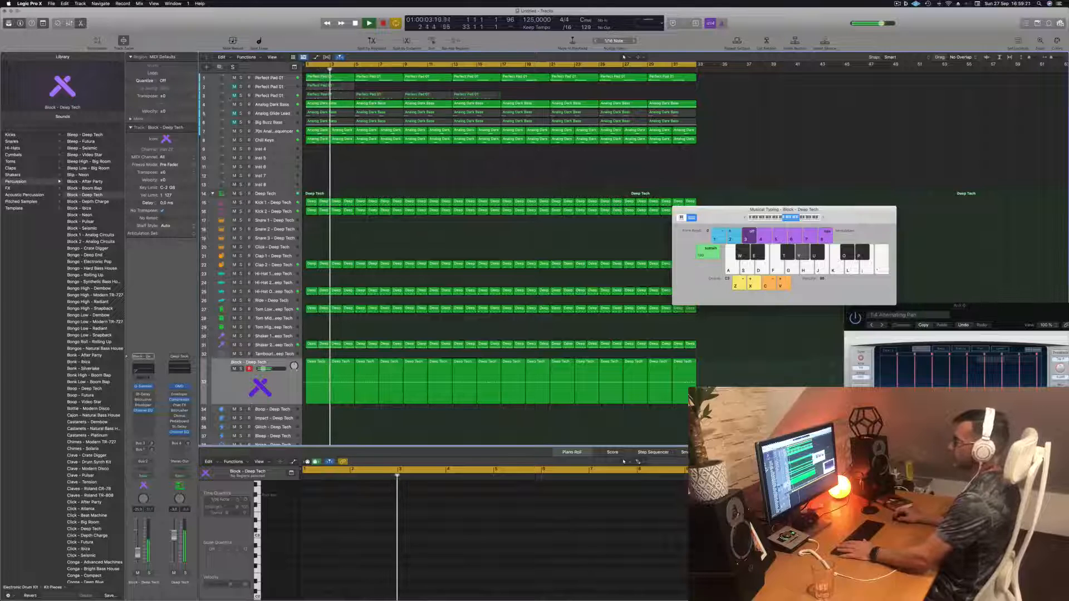
key("Return")
left_click_drag(716, 216, 749, 175)
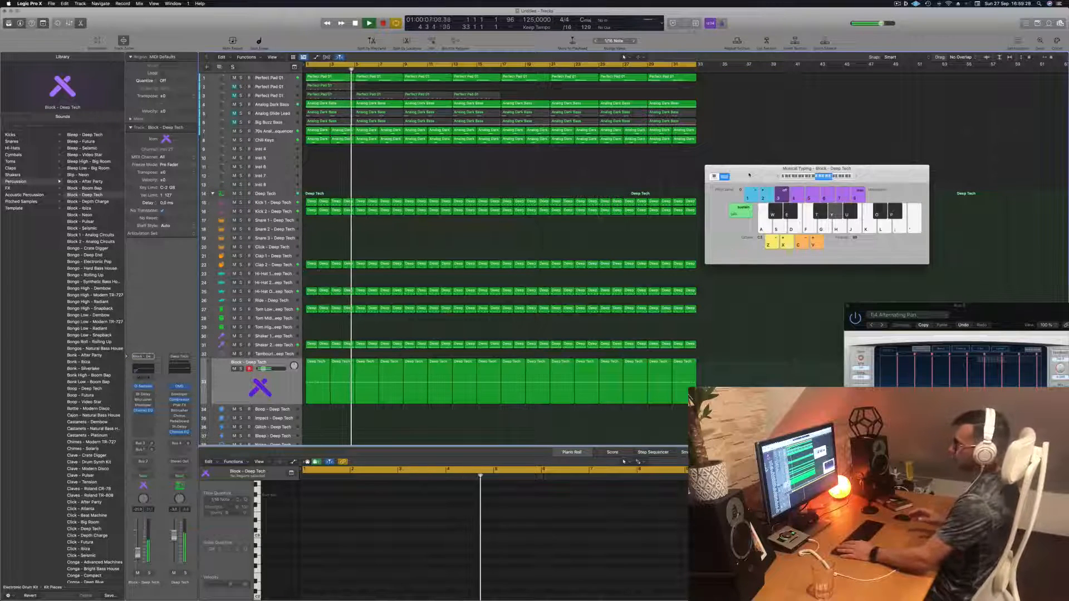
left_click_drag(748, 175, 792, 138)
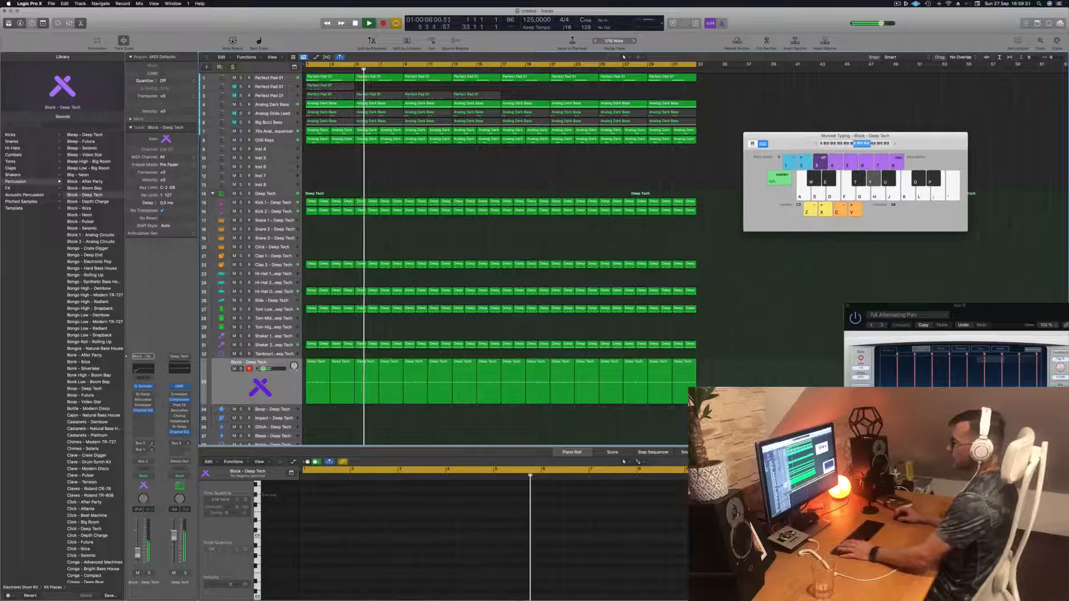
key("Return")
- Select the Hi-Hat Open - Deep Tech track and audition it with playback
left_click(273, 291)
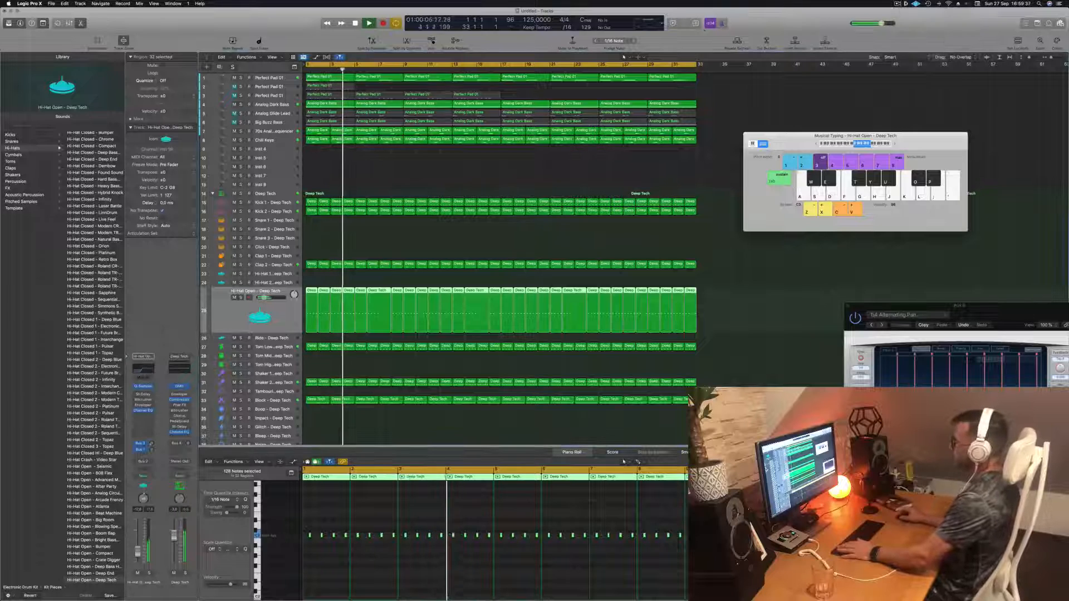
key("space")
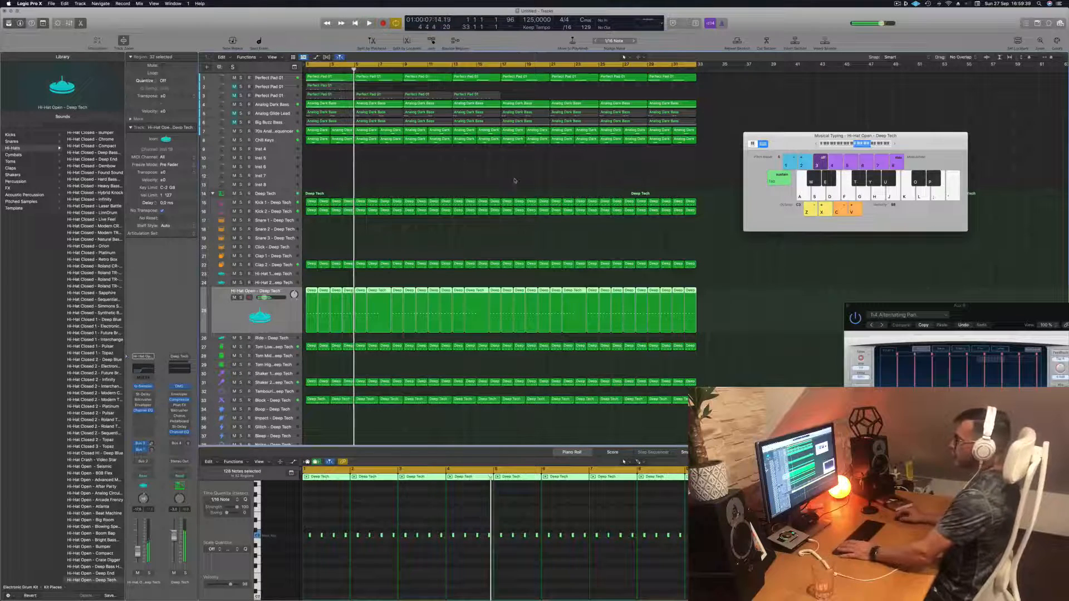
left_click(522, 97)
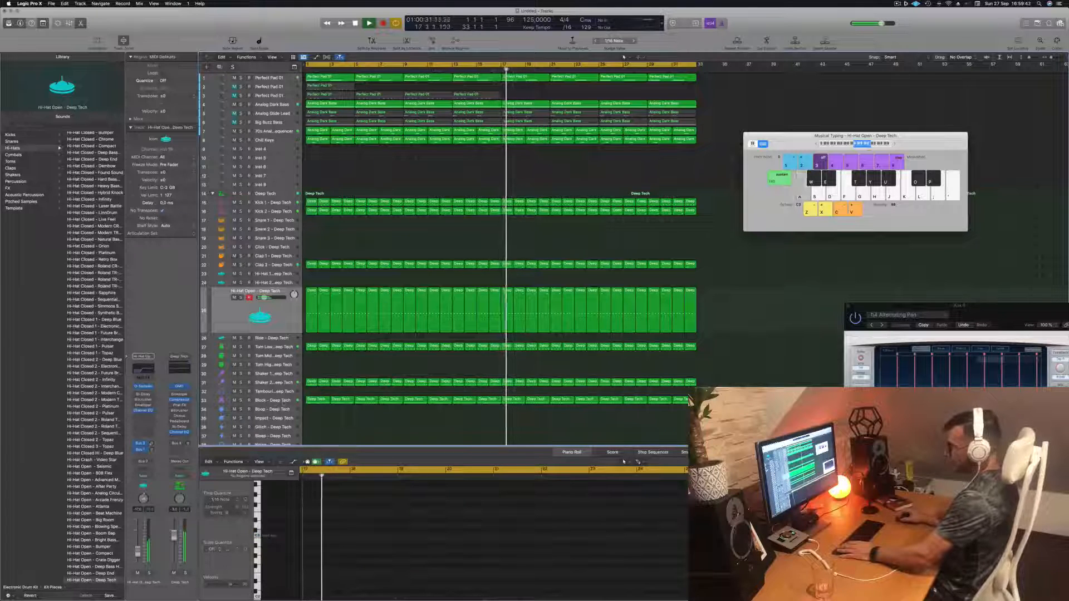
- Open the Block - Deep Tech track's Quick Sampler and set the track's automation mode to Touch
left_click(281, 400)
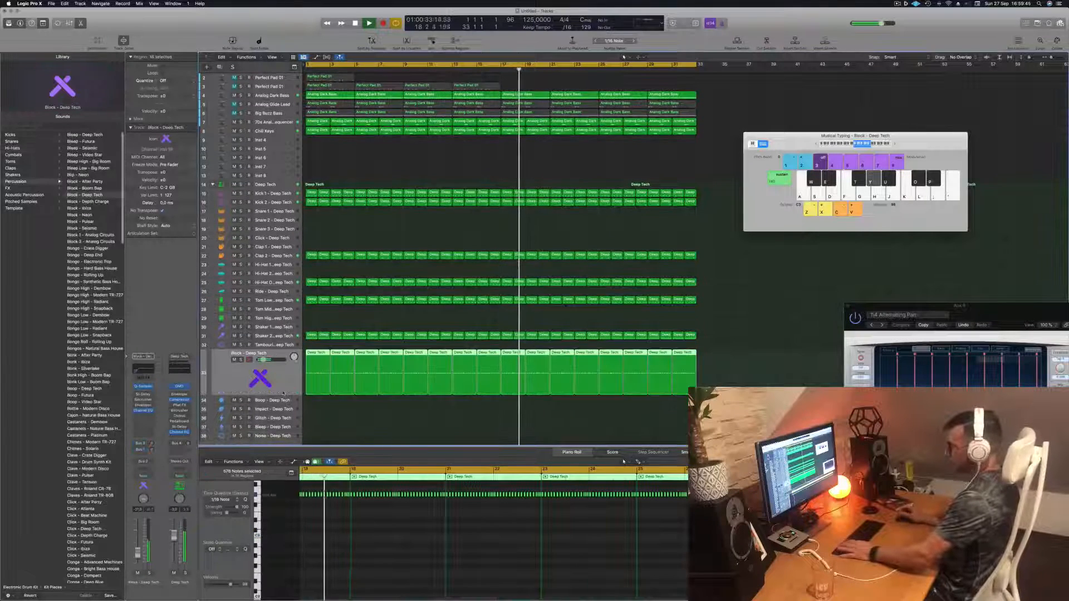
key("Return")
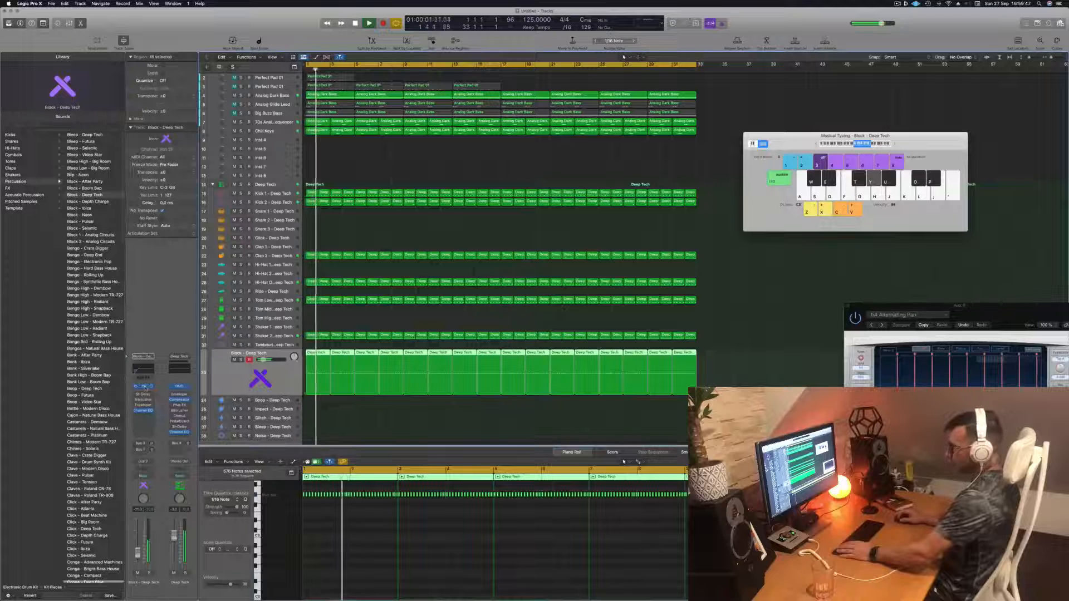
left_click(144, 386)
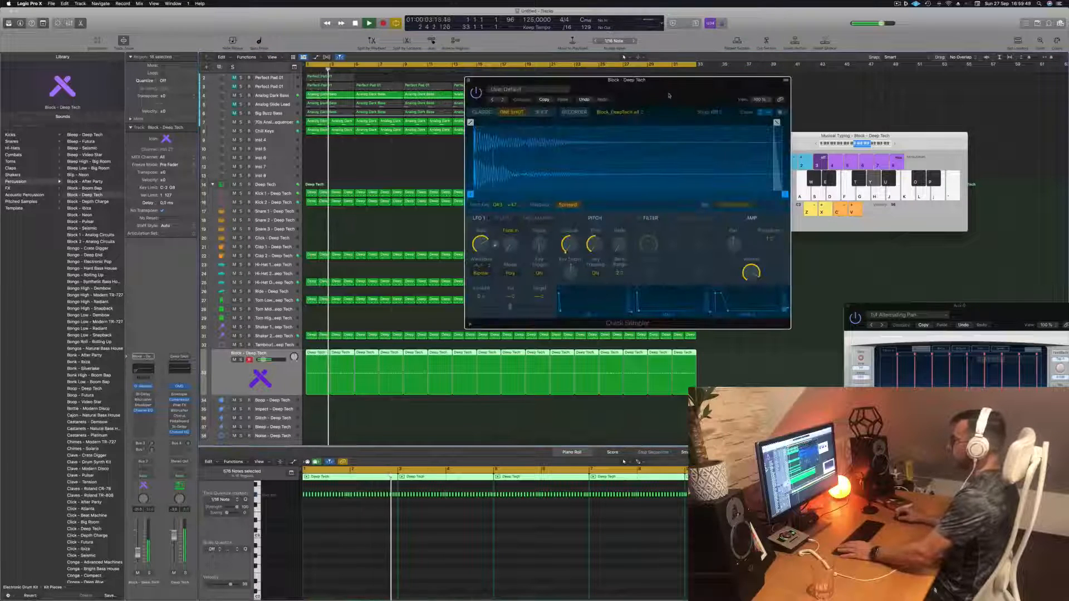
left_click_drag(669, 95, 763, 145)
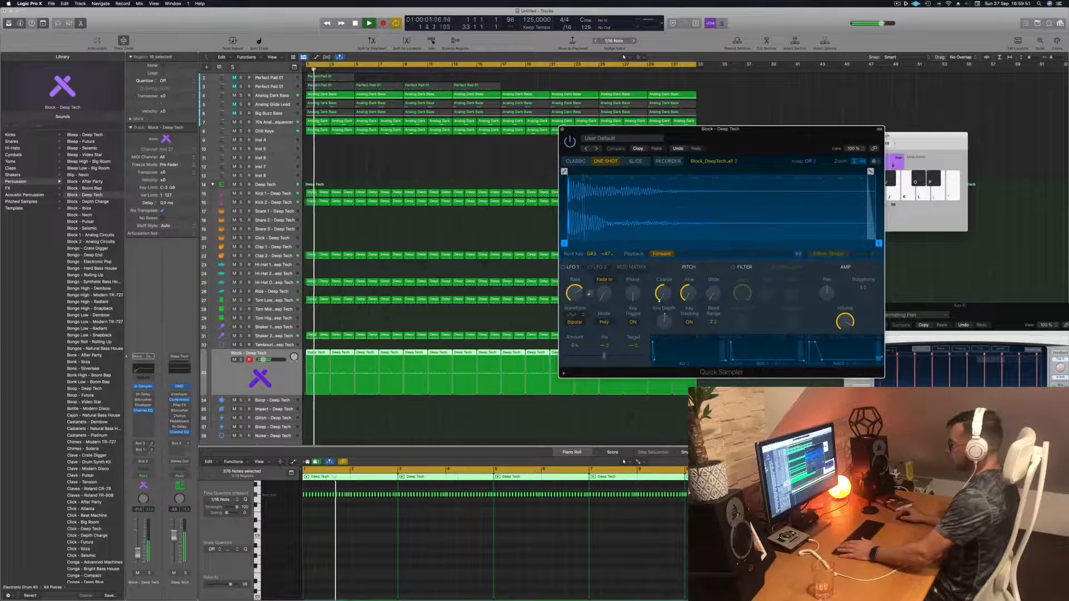
left_click(149, 477)
left_click(150, 483)
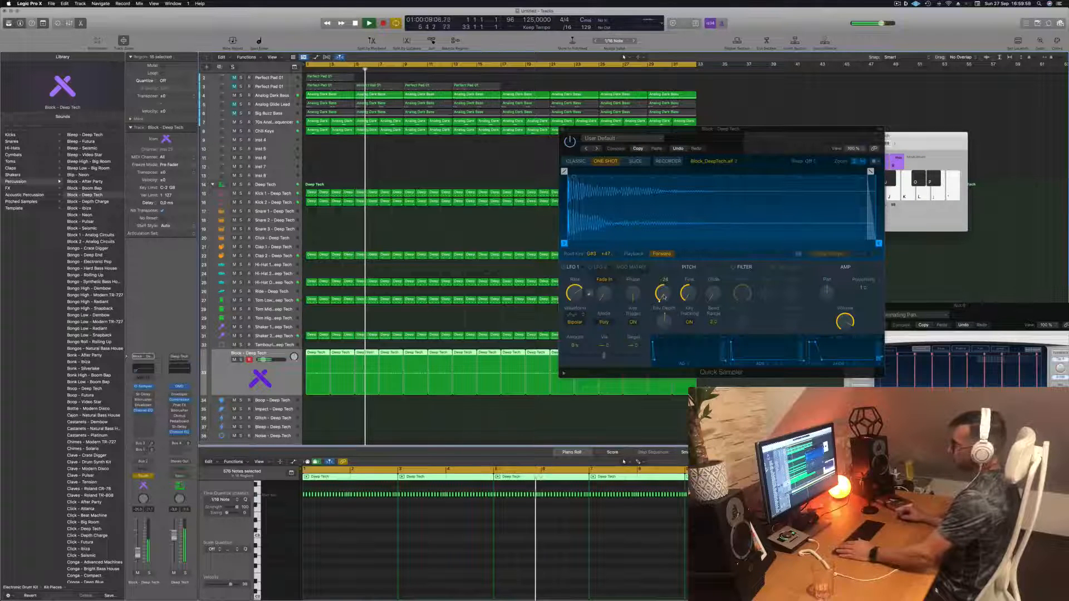
- Stop playback and hide the Musical Typing keyboard
mouse_move(663, 297)
left_mouse_down()
mouse_move(661, 249)
mouse_move(661, 295)
left_mouse_up()
key("space")
left_click(281, 383)
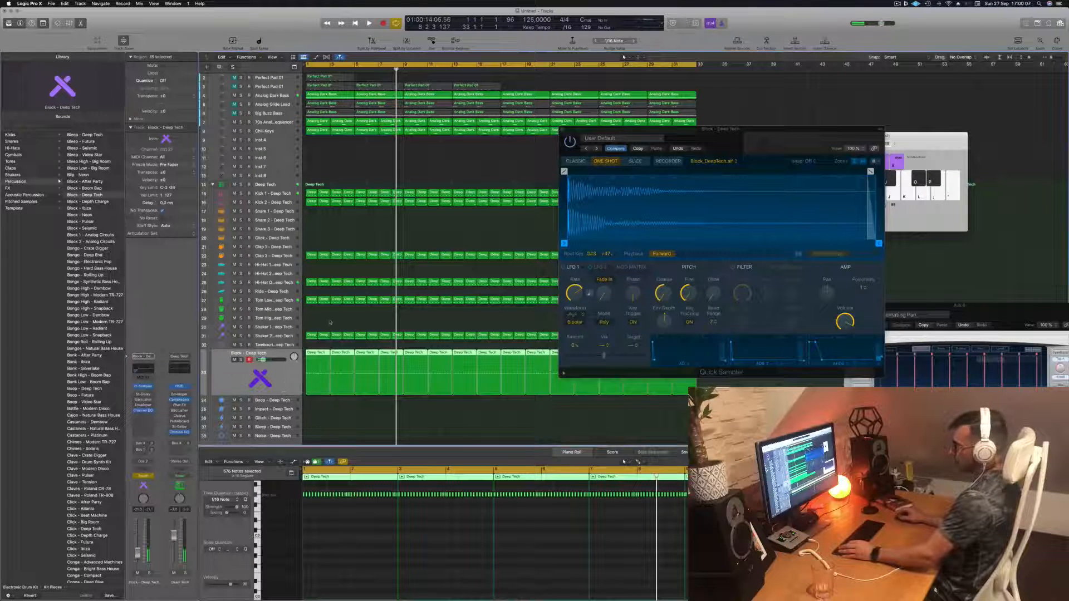
left_click(330, 322)
left_click(936, 140)
left_click_drag(798, 145, 817, 146)
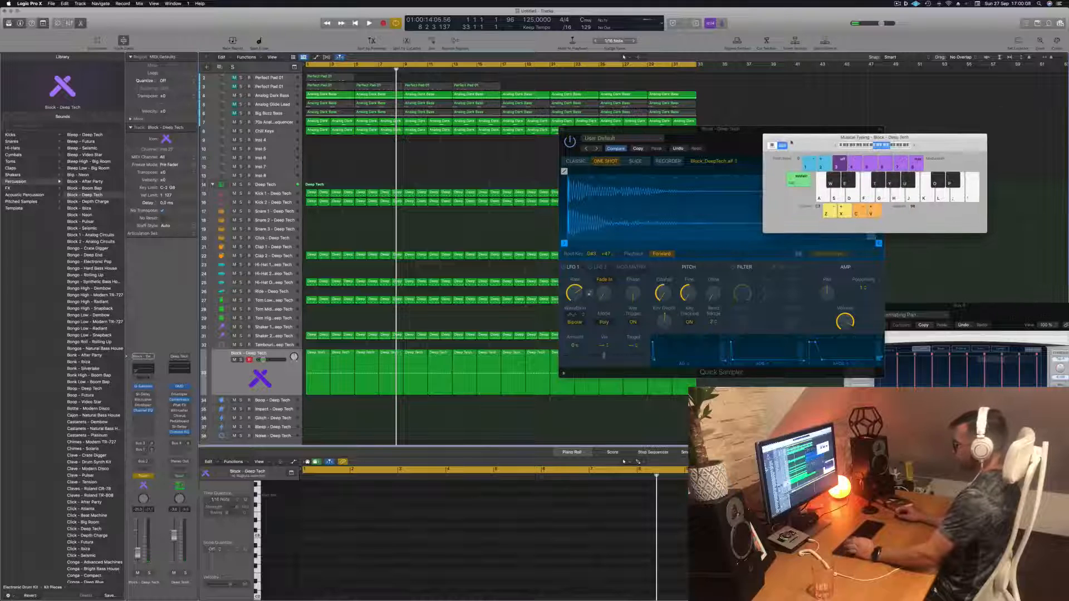
key("super+k")
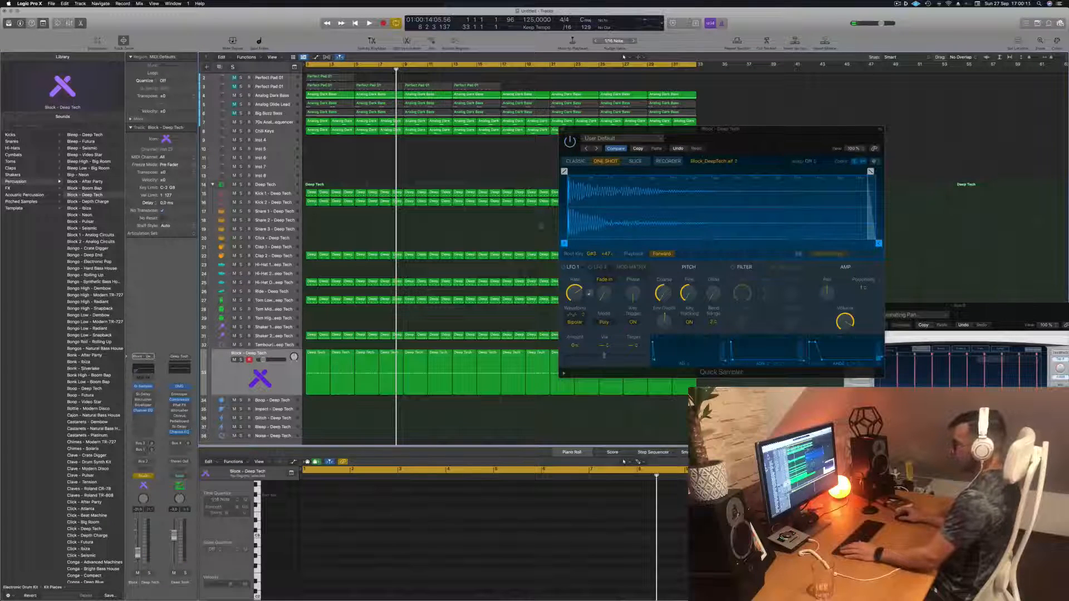
- Show track automation, set the Block - Deep Tech automation mode to Read, and play from the start
key("a")
left_click(238, 379)
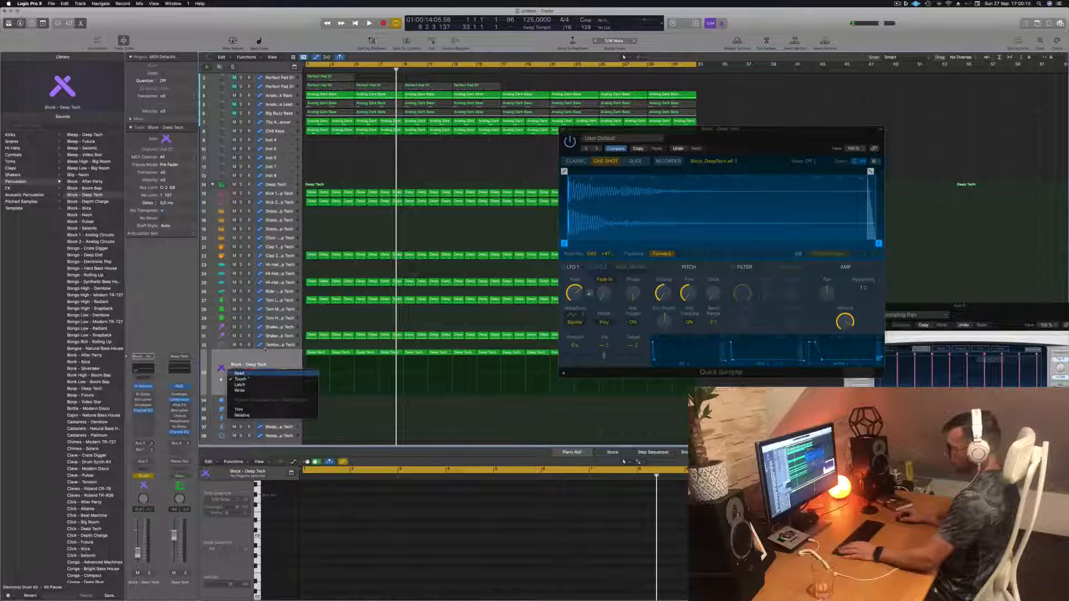
left_click(240, 373)
key("Return")
key("space")
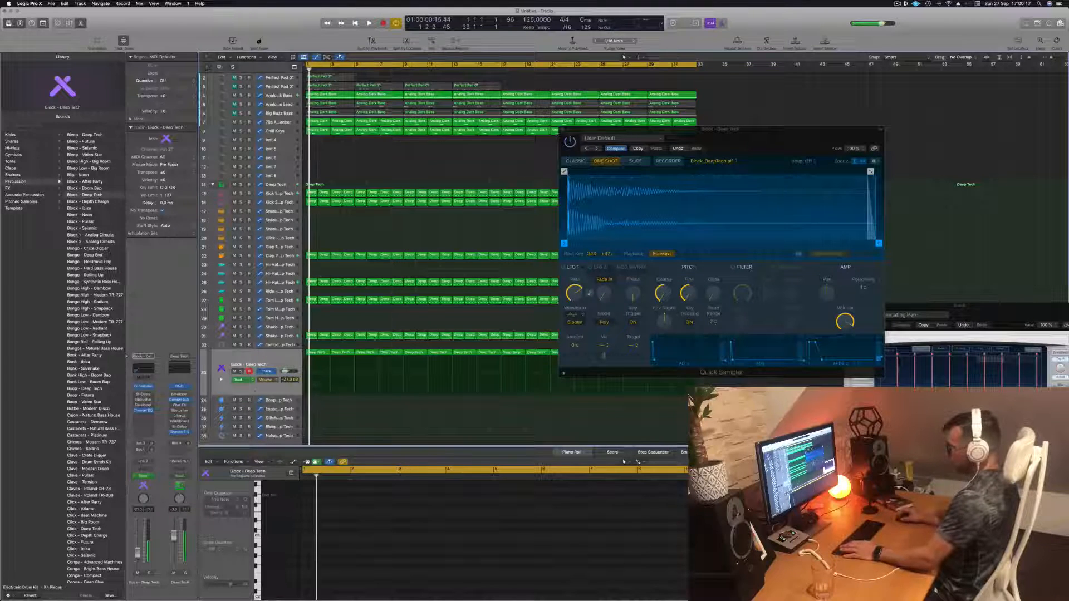
- Set the Block - Deep Tech track's automation mode to Touch on its channel strip
left_click(280, 358)
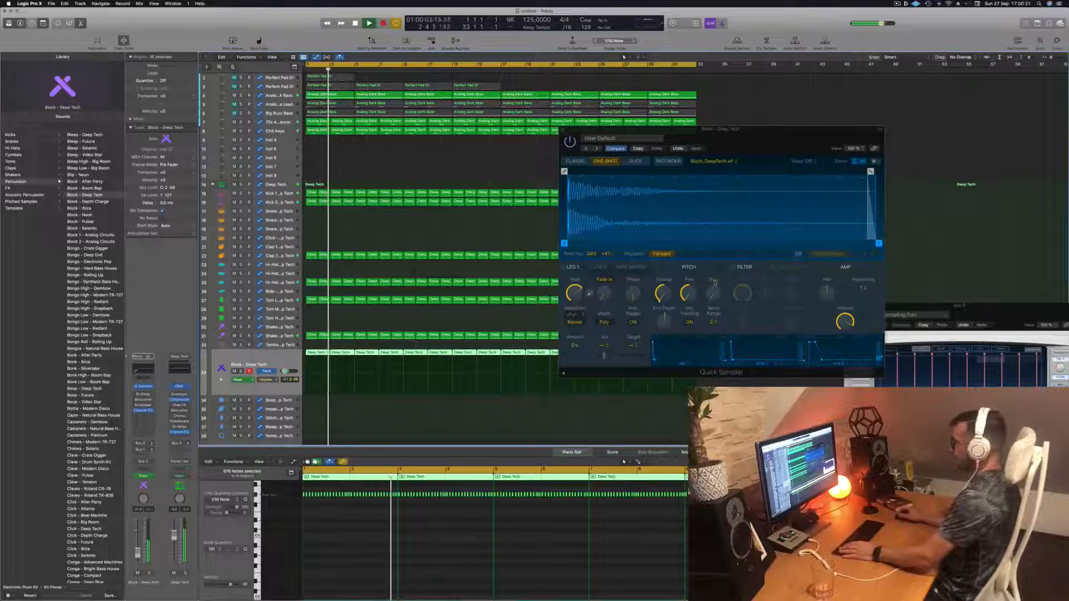
left_click_drag(782, 141, 647, 168)
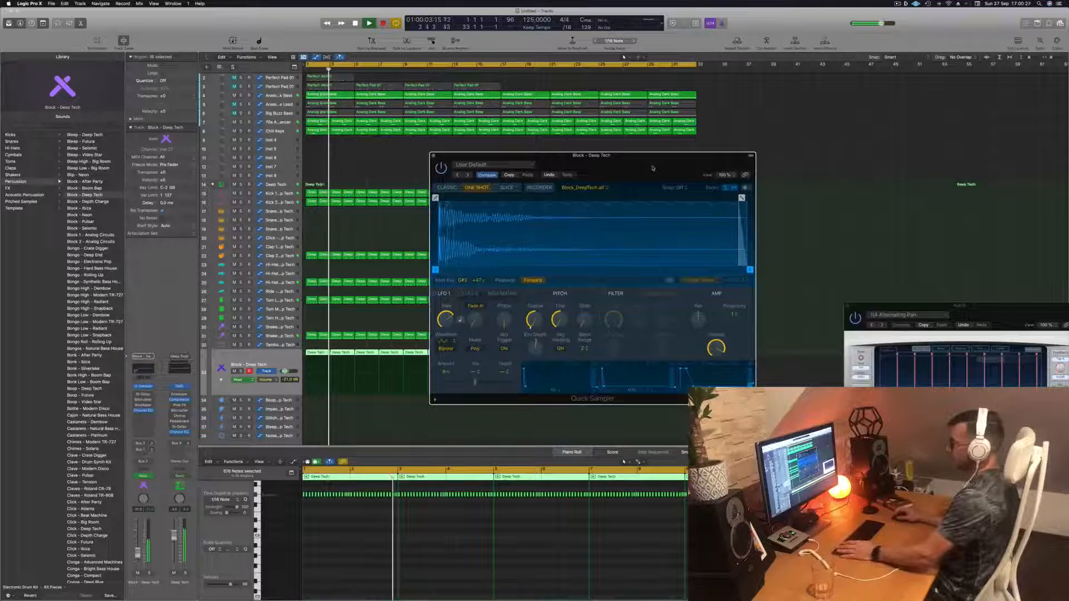
left_click(274, 360)
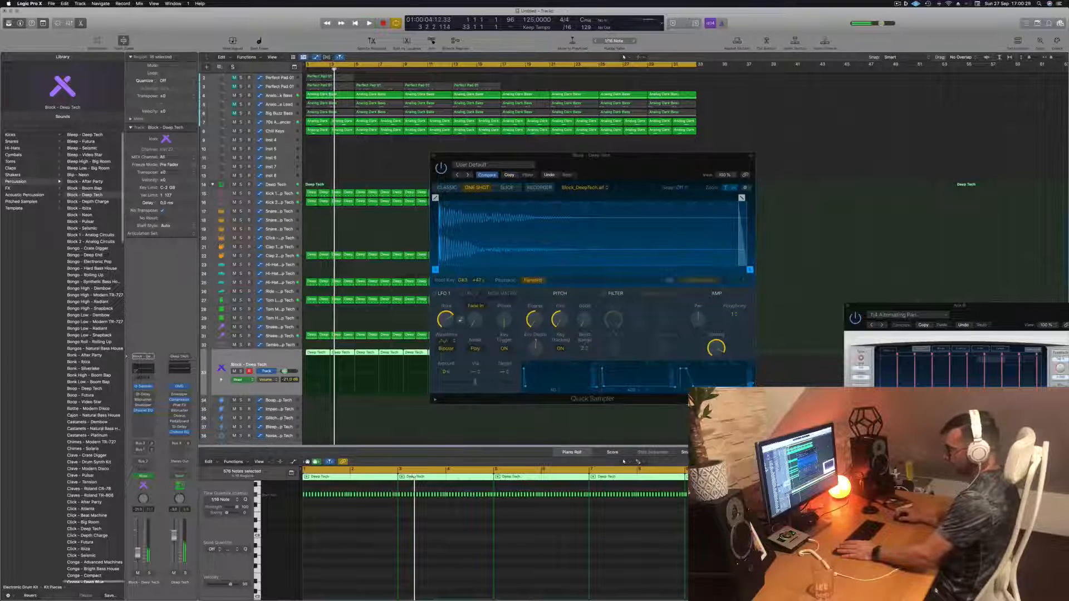
left_click(152, 476)
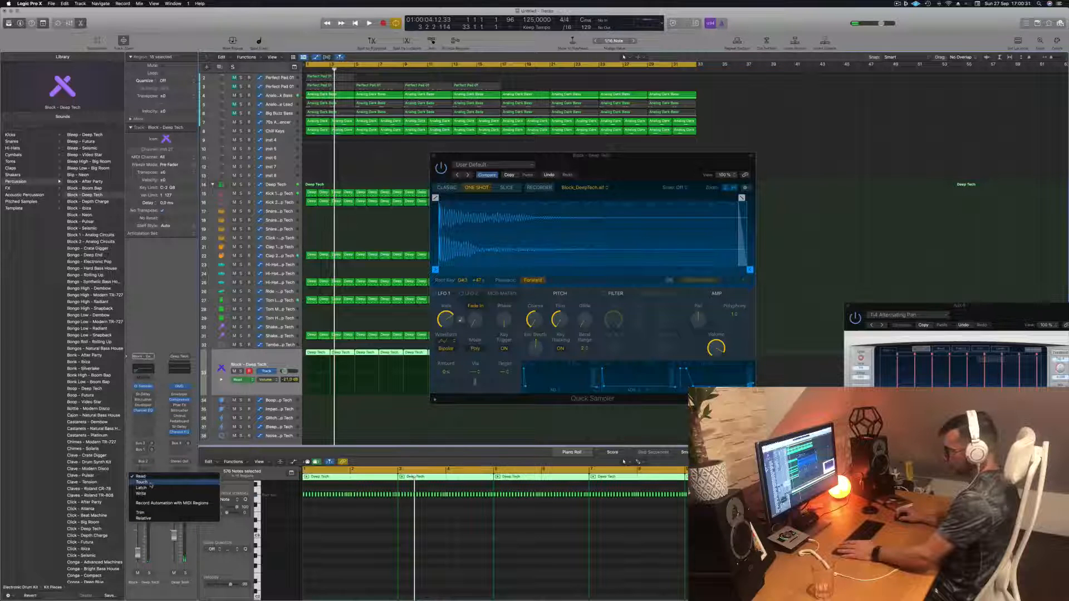
left_click(150, 482)
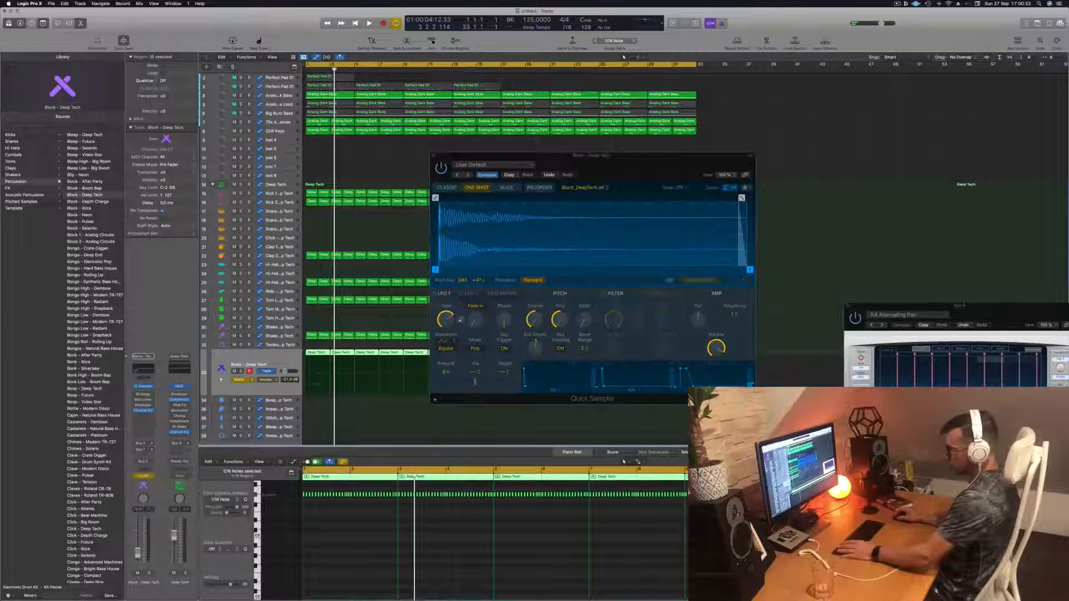
- Play from the start and record Touch automation by turning a pitch knob in the Block - Deep Tech Quick Sampler
key("Return")
key("space")
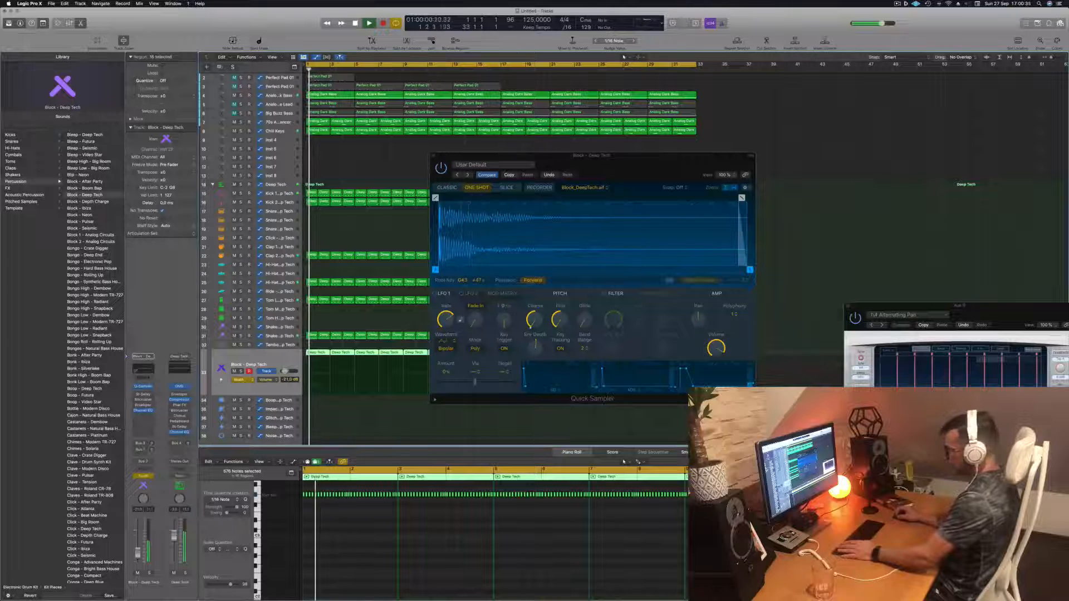
left_click(533, 321)
left_click_drag(535, 322, 535, 307)
key("space")
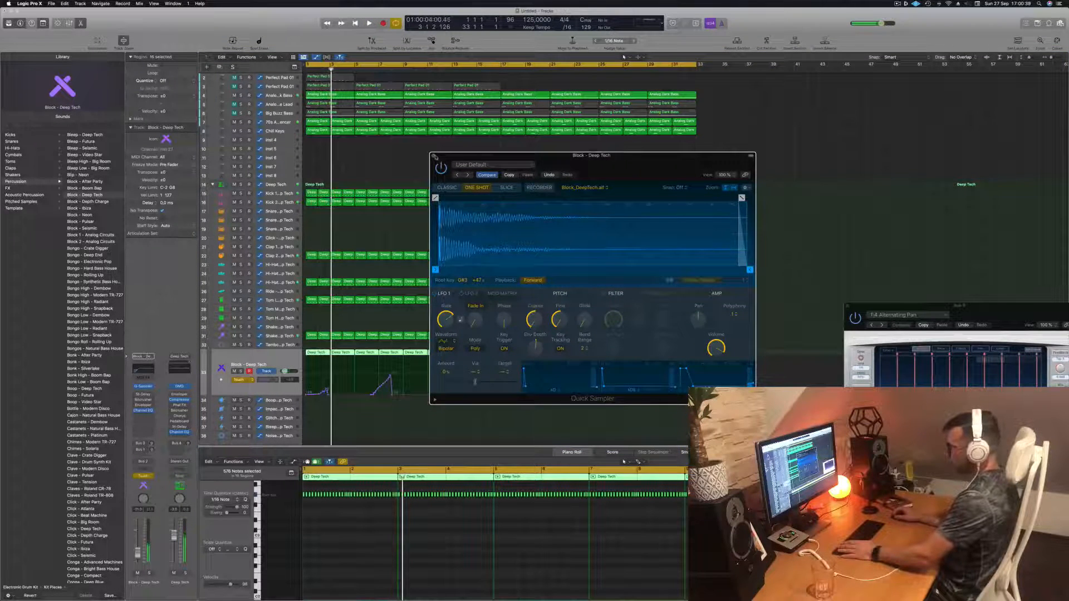
- Close the Quick Sampler, switch the Block - Deep Tech automation mode to Read, and play from the start
key("super+w")
left_click(392, 394)
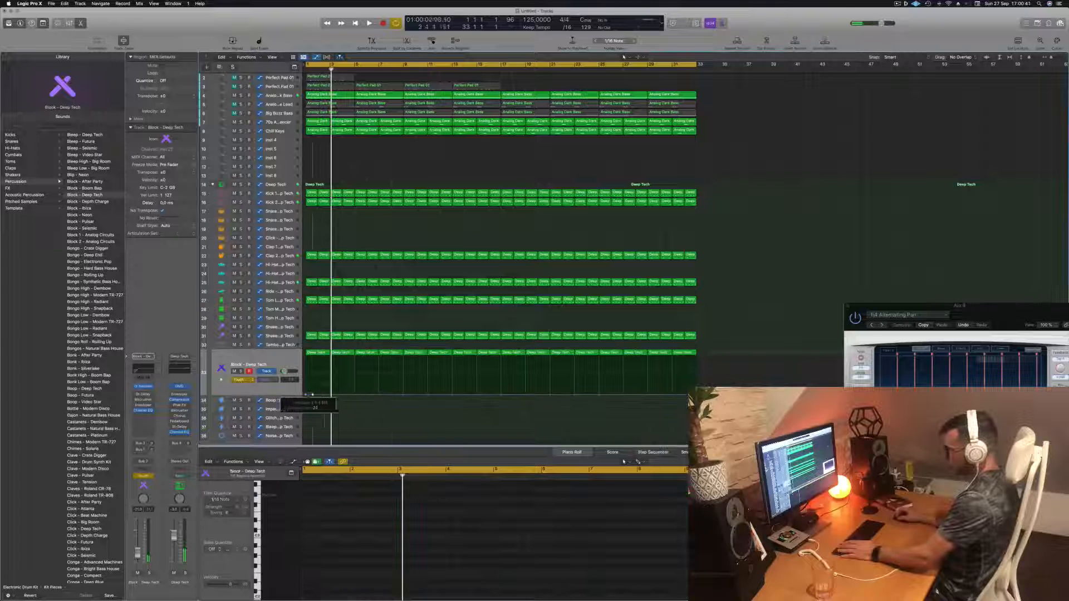
left_click(240, 380)
left_click(239, 373)
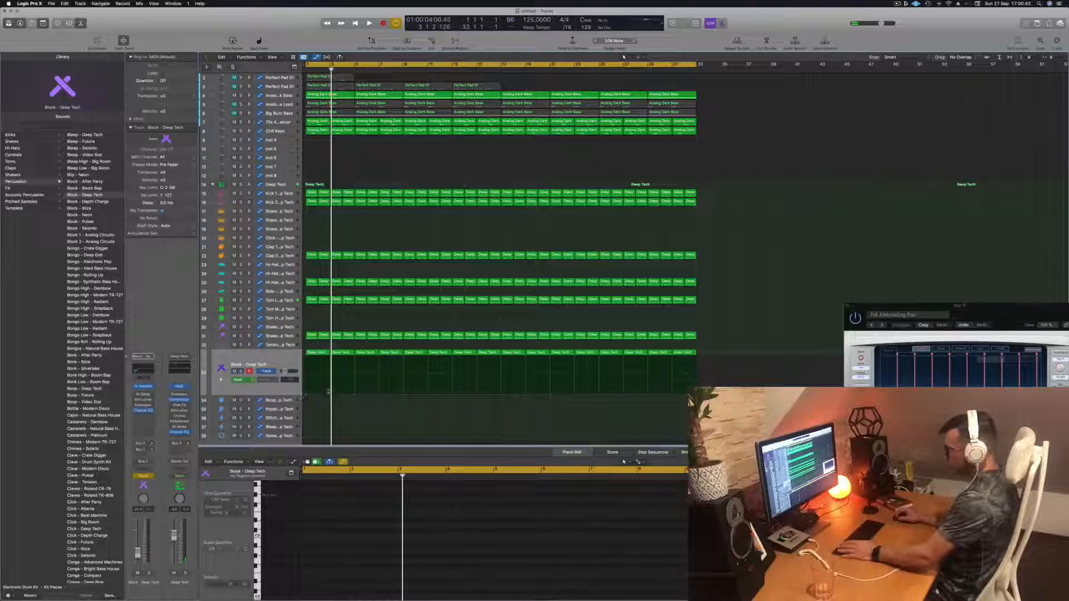
key("Return")
key("space")
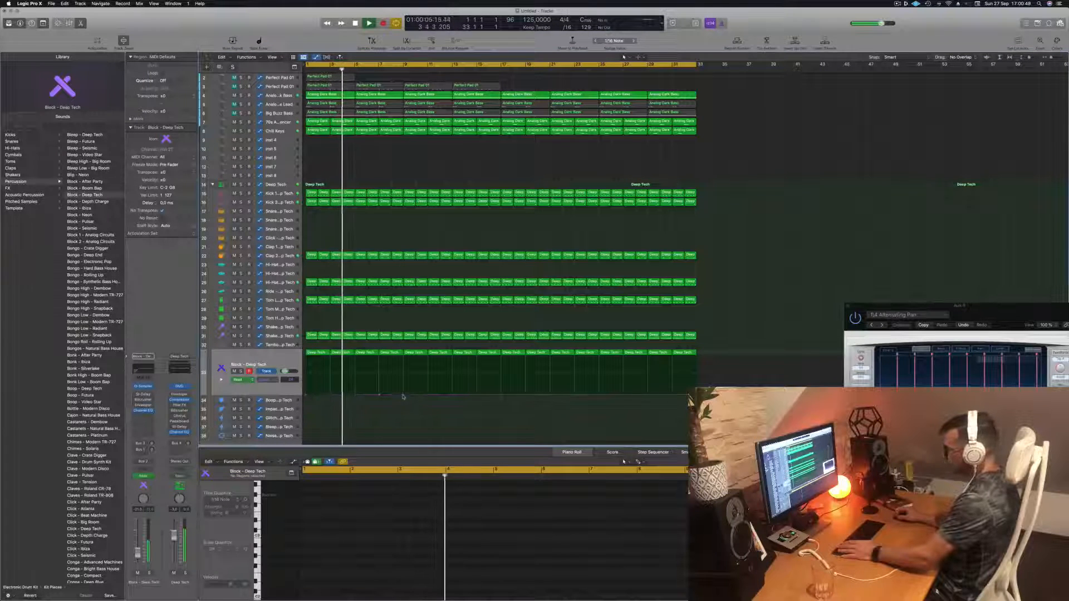
mouse_move(403, 395)
left_mouse_down()
mouse_move(403, 358)
mouse_move(403, 395)
left_mouse_up()
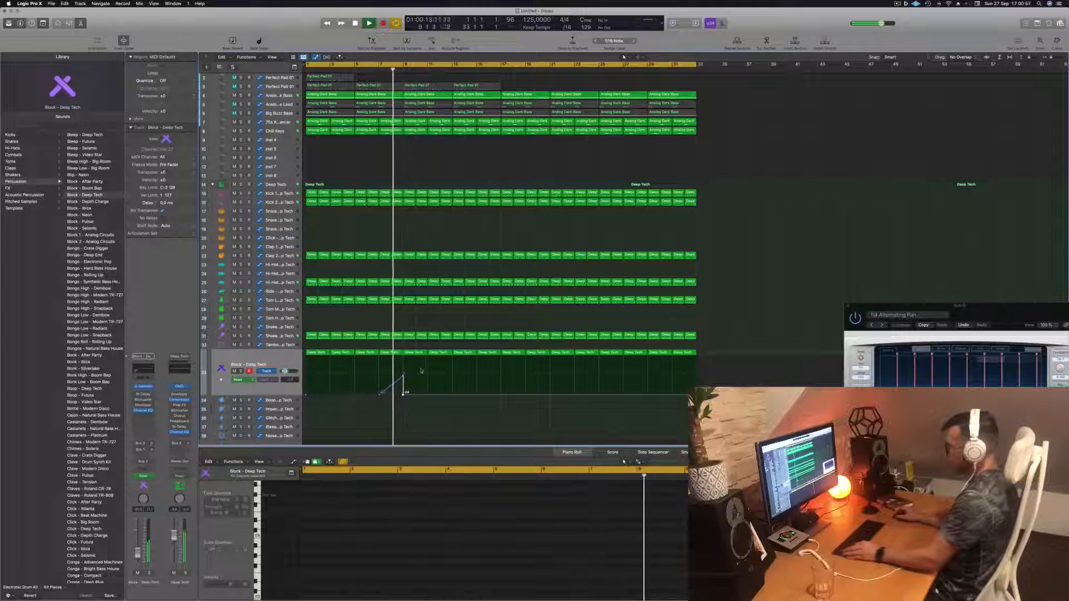
scroll(433, 373, "up", 3)
scroll(434, 375, "up", 3)
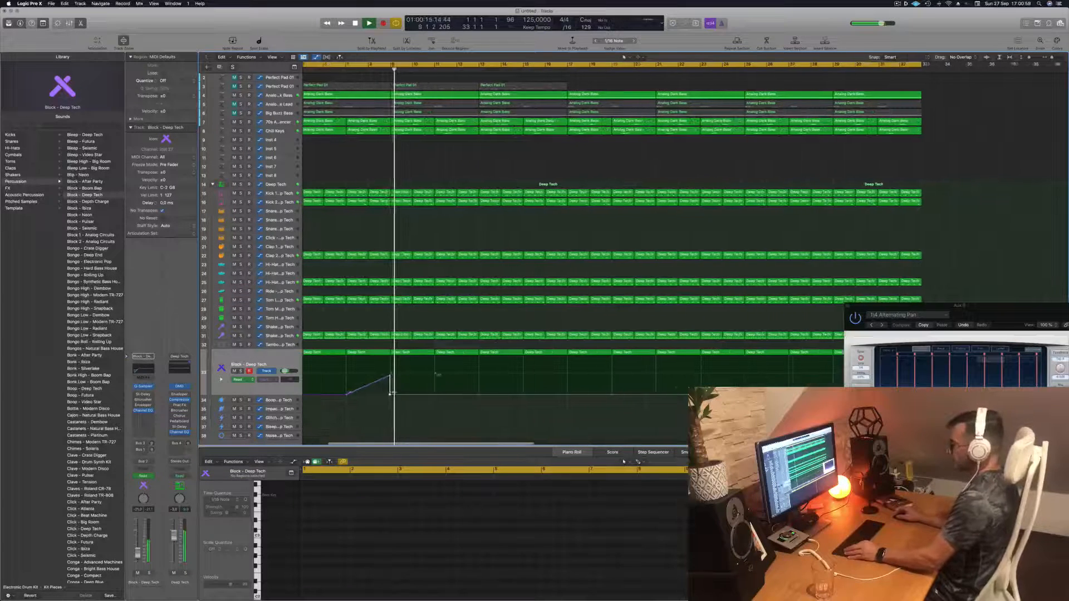
scroll(435, 375, "down", 1)
key("space")
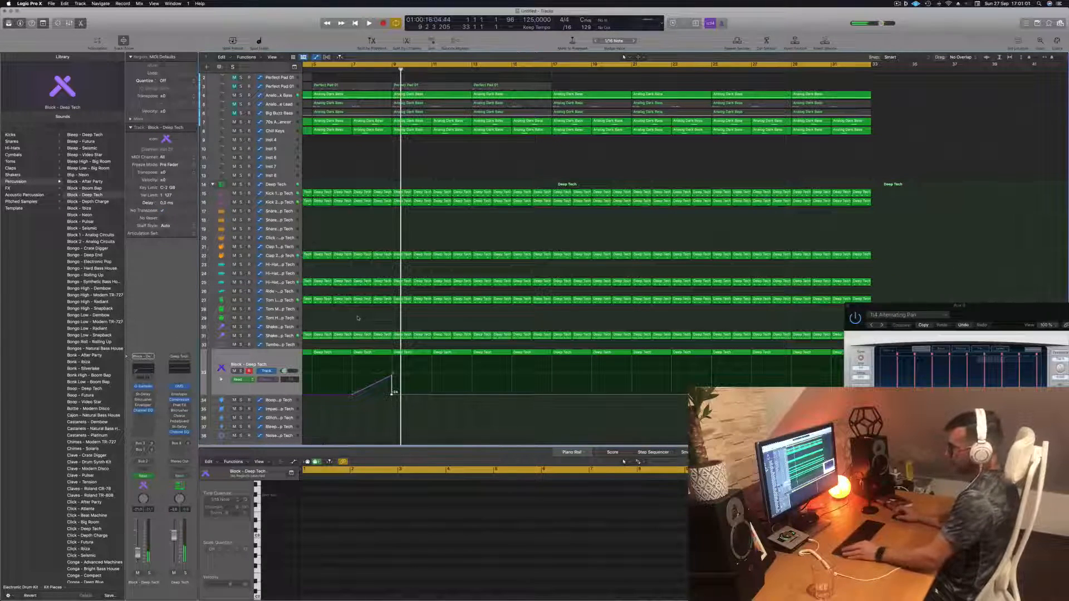
scroll(358, 319, "down", 2)
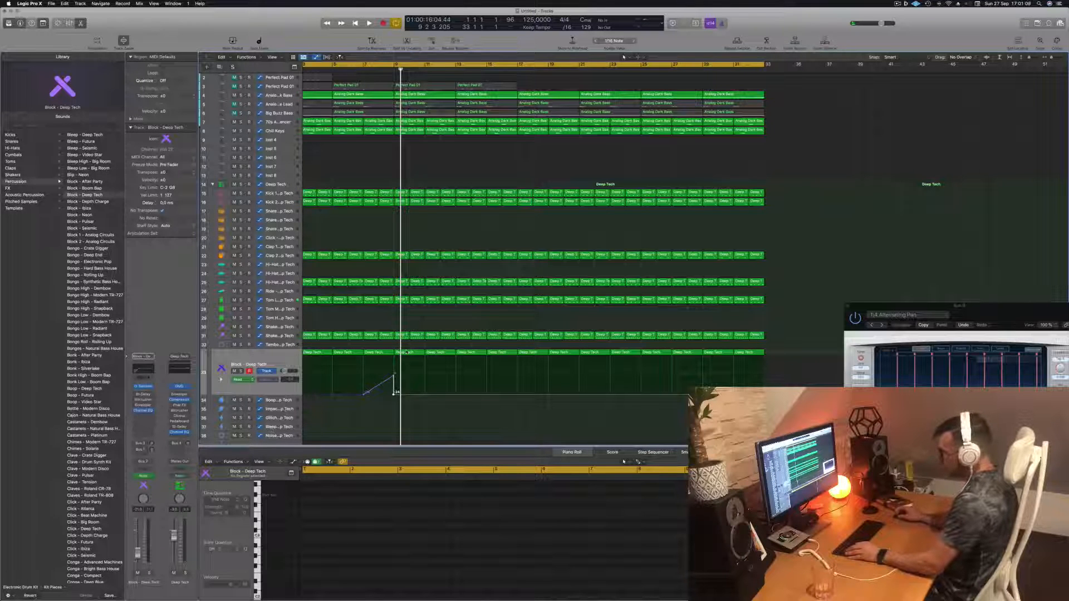
- Copy a Deep Tech region from the Block - Deep Tech track onto the Impact - Deep Tech track below
left_click_drag(406, 352, 409, 401)
key("Tab")
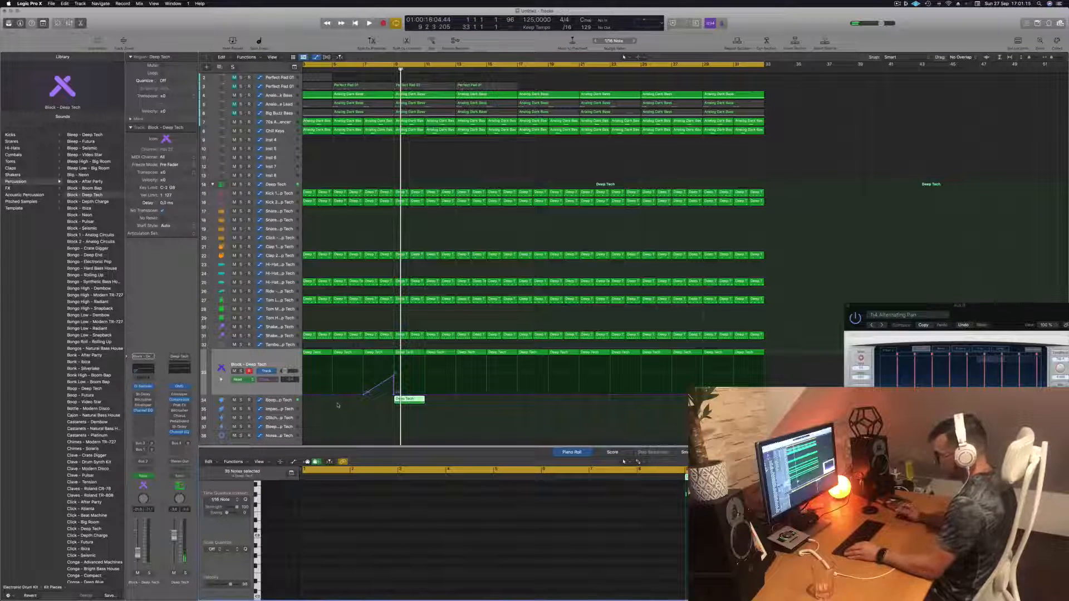
left_click(409, 399)
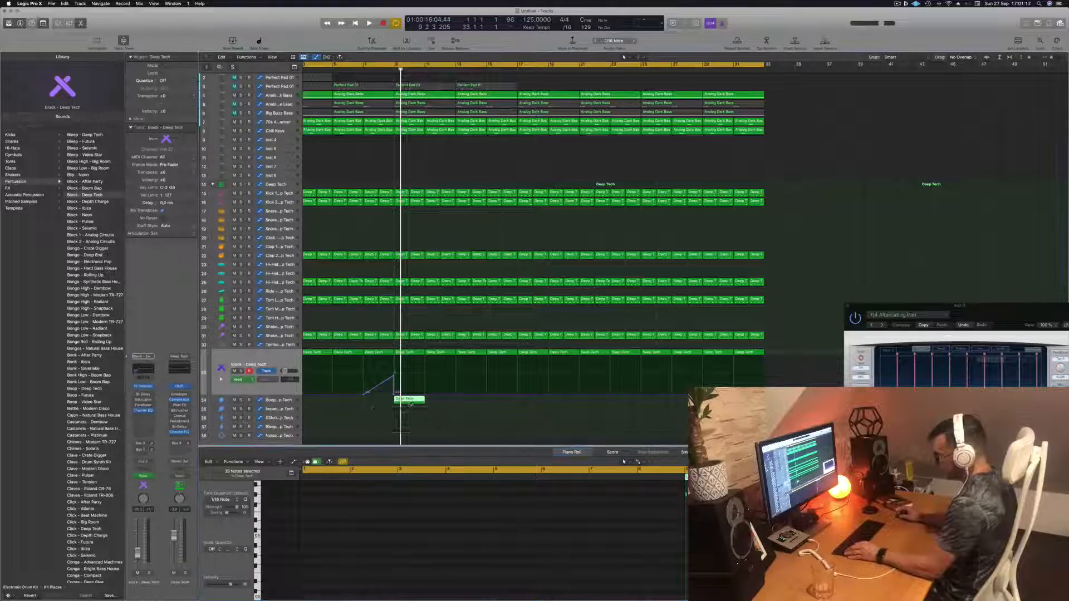
left_click_drag(409, 399, 410, 411)
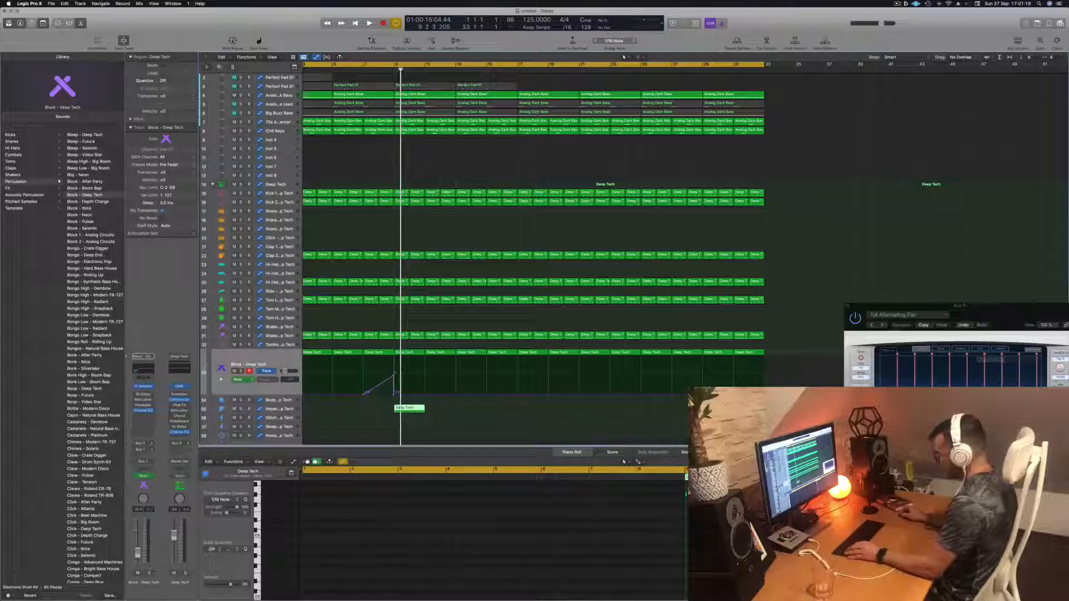
key("Tab")
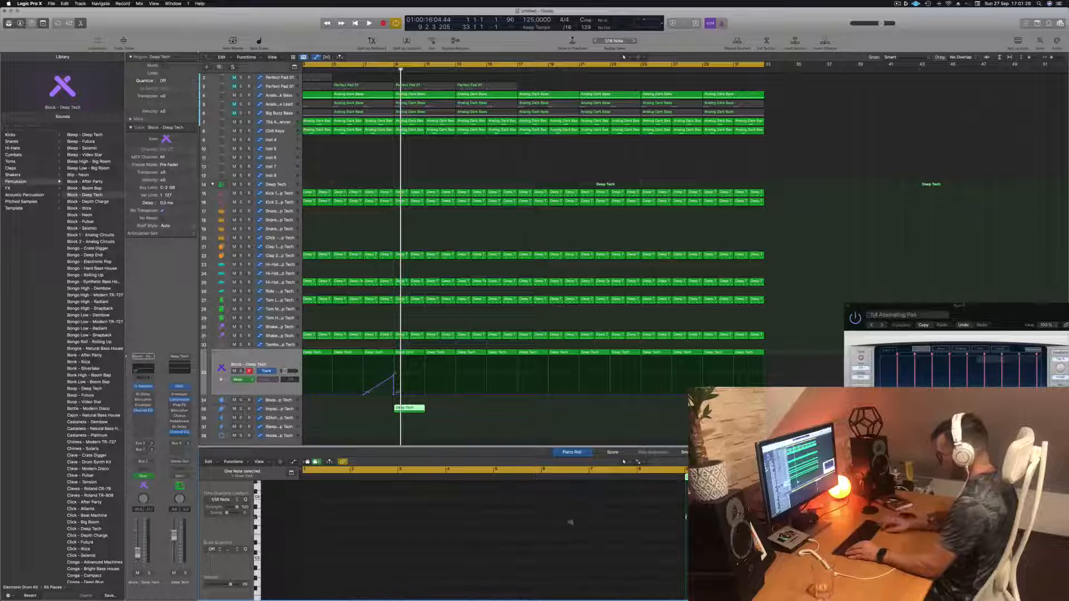
left_click_drag(625, 508, 691, 539)
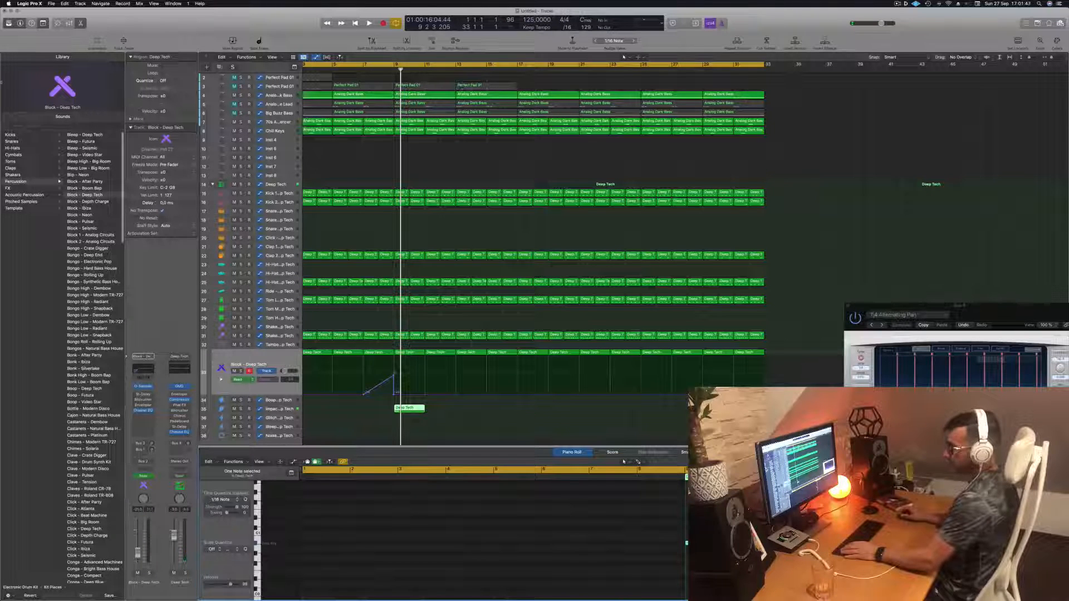
left_click(19, 156)
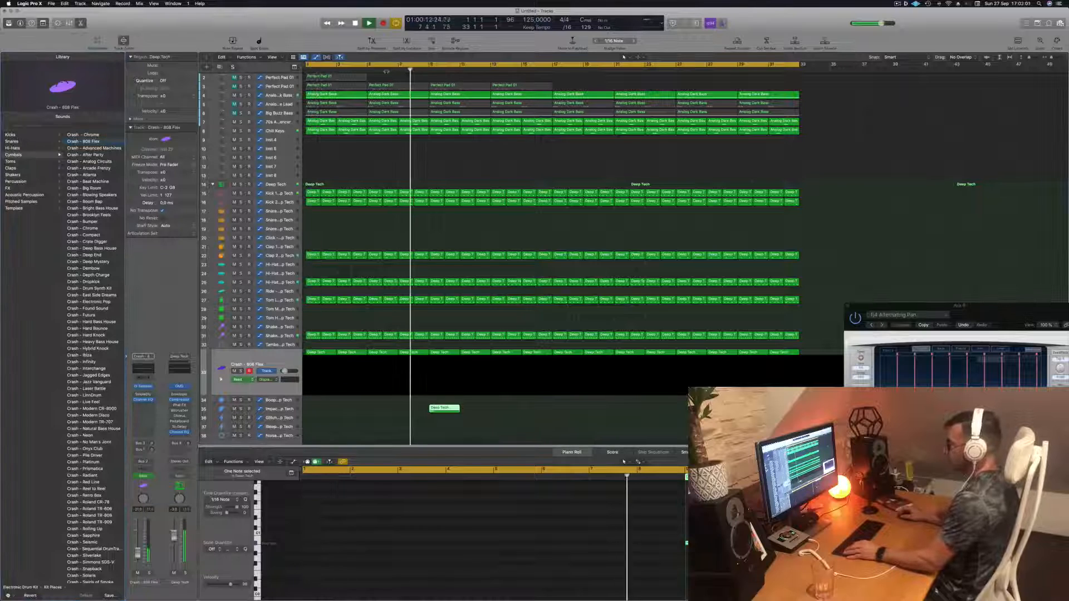
key("super+Left")
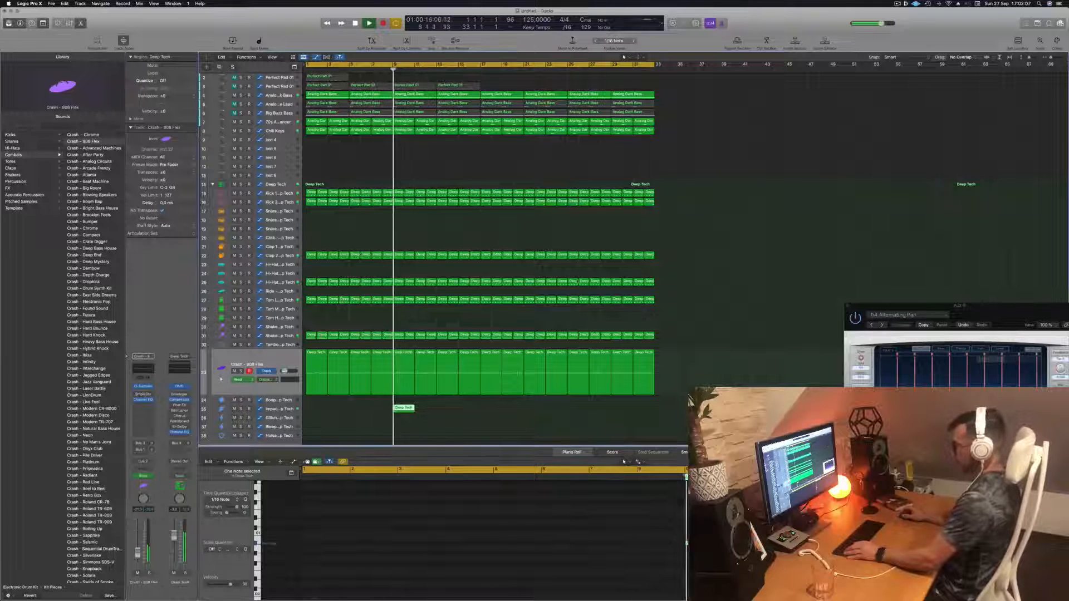
key("space")
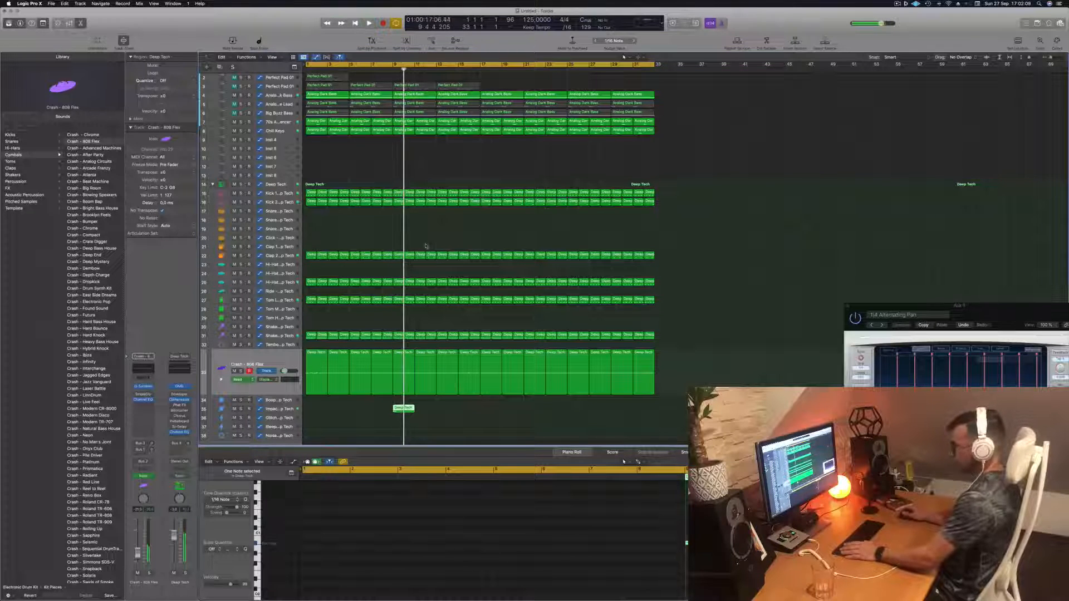
left_click(280, 360)
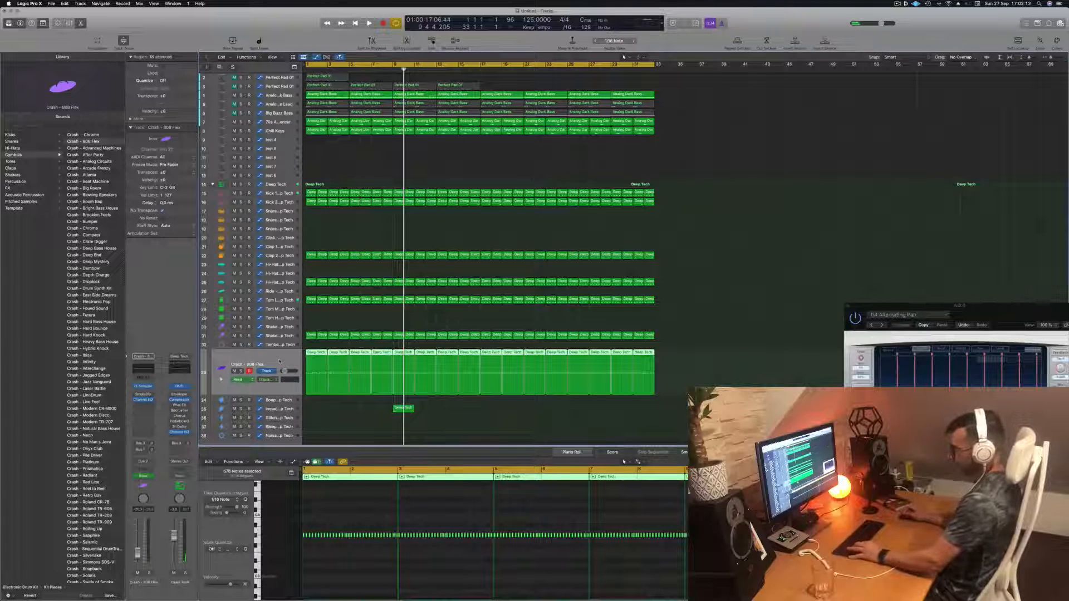
key("space")
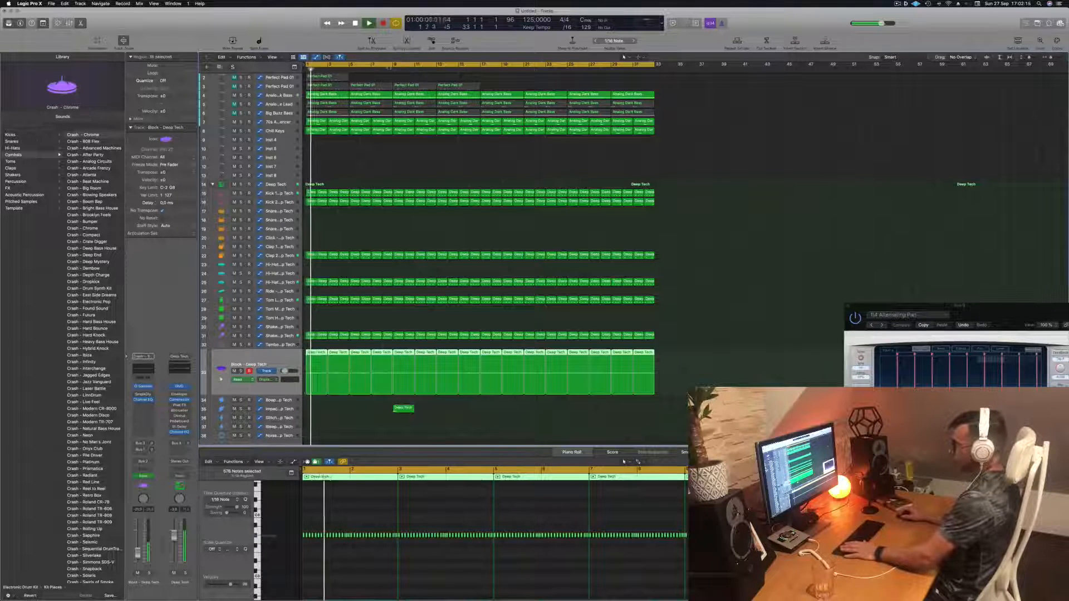
key("shift+period")
key("space")
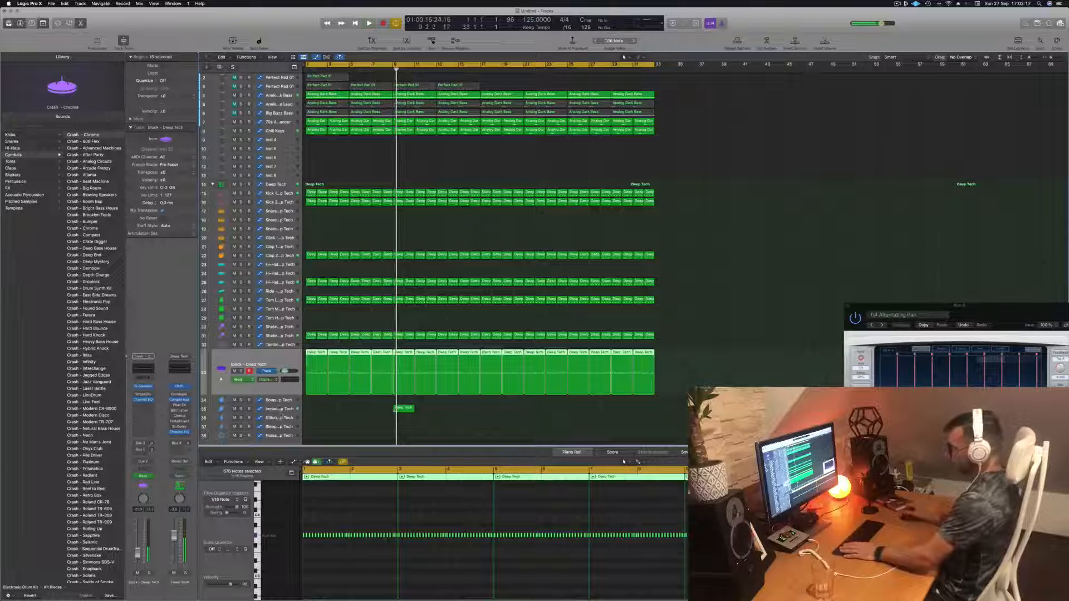
- Load the Crash - 808 Flex patch from the Cymbals library onto the Impact - Deep Tech track and play
left_click(280, 409)
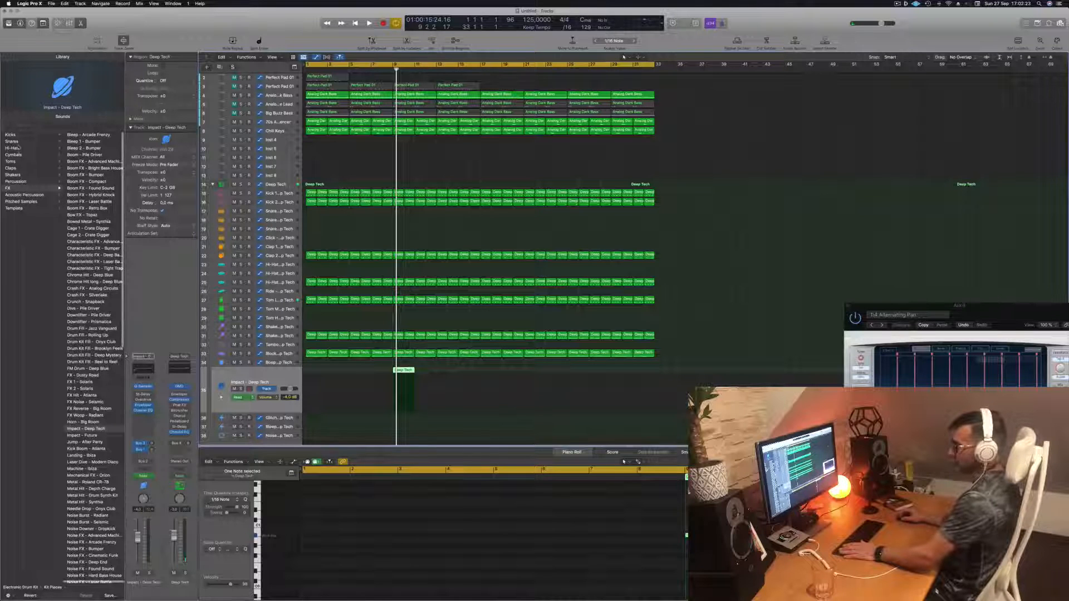
left_click(14, 155)
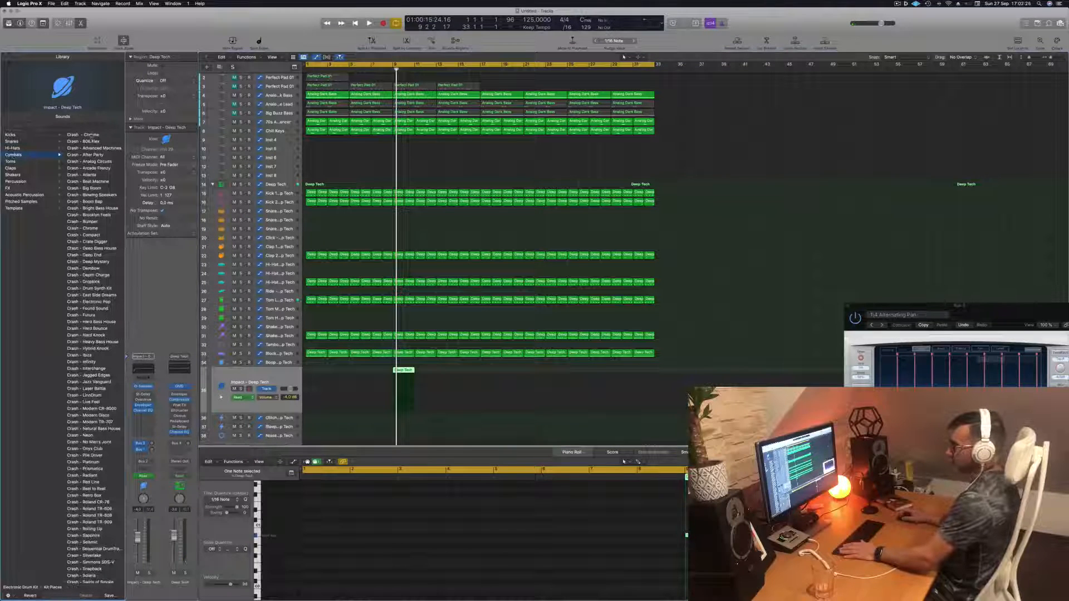
left_click(83, 142)
key("space")
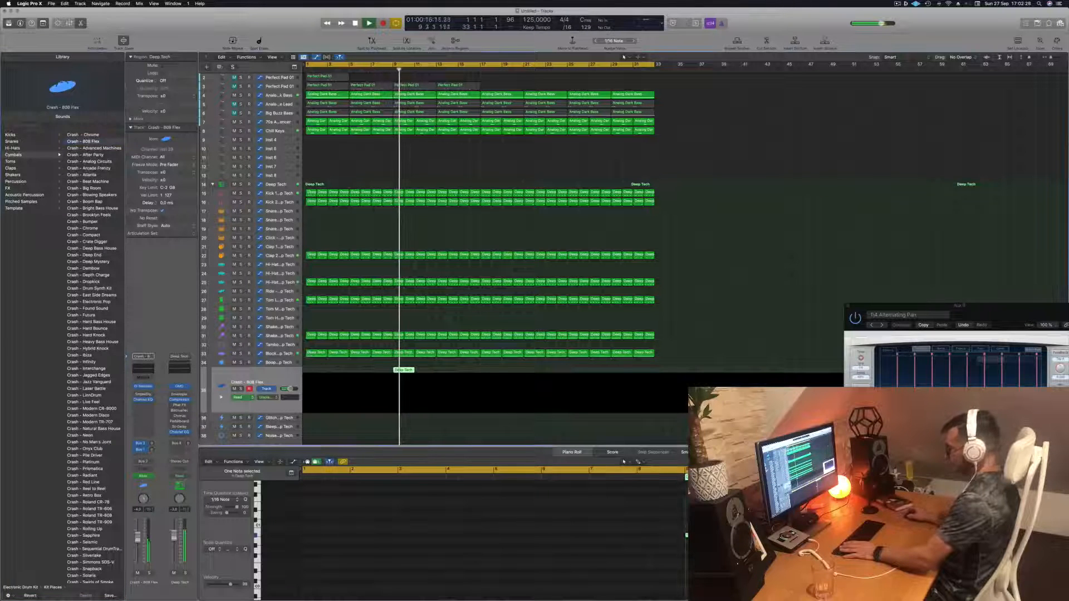
- Examine the crash region's note in the Piano Roll and move the playhead near the start
scroll(623, 550, "down", 3)
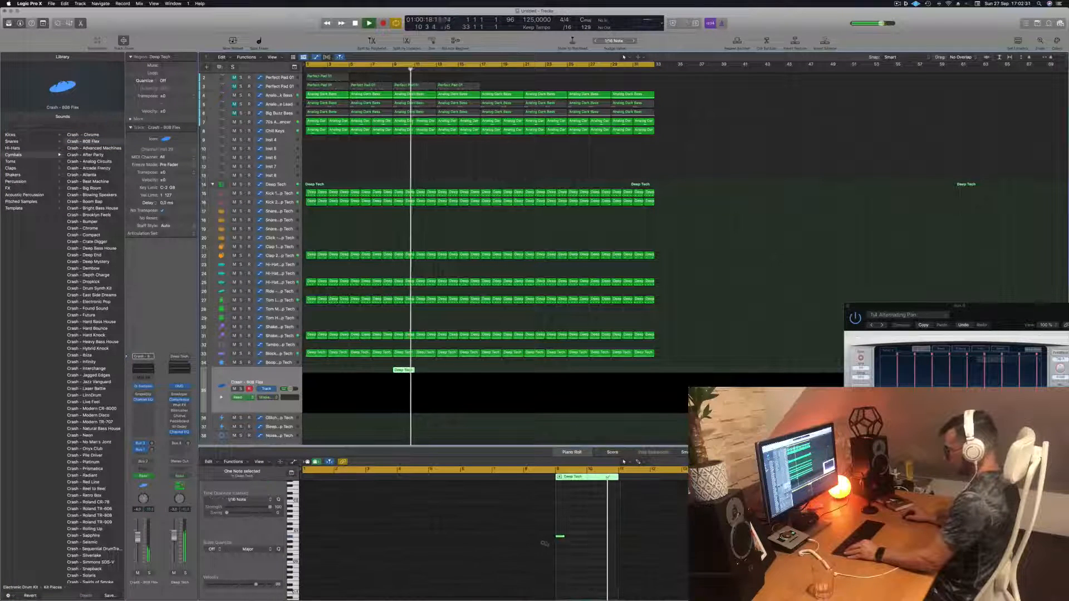
left_click_drag(552, 527, 585, 553)
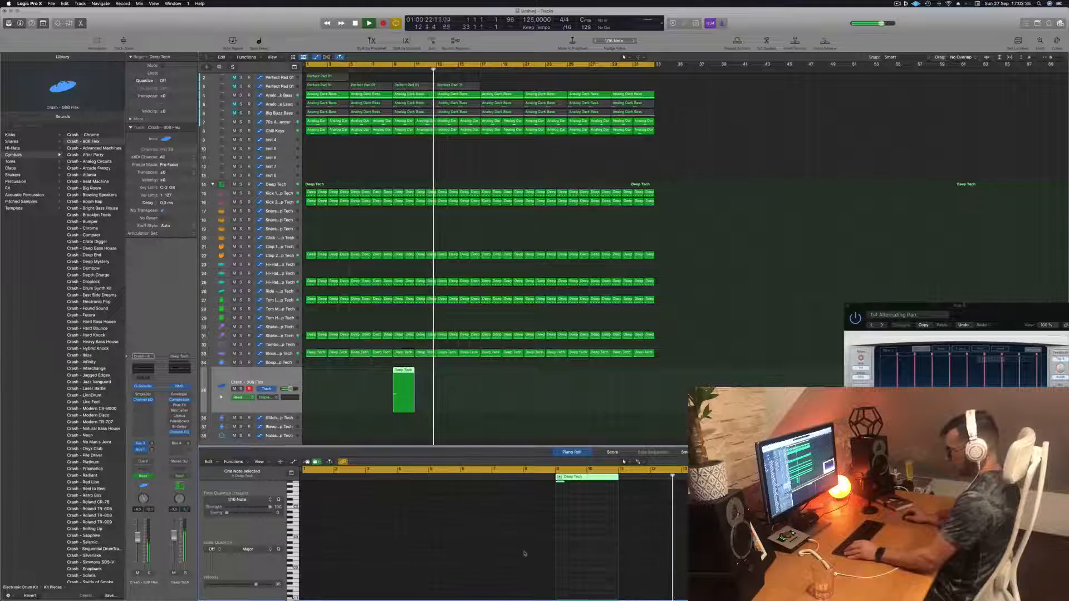
scroll(525, 554, "down", 5)
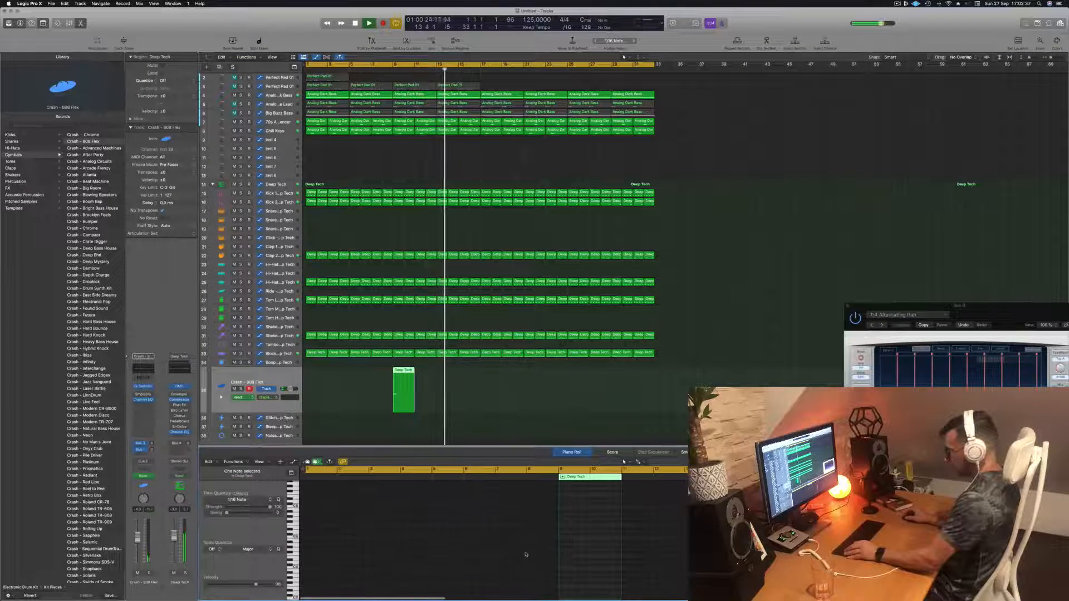
scroll(529, 554, "left", 7)
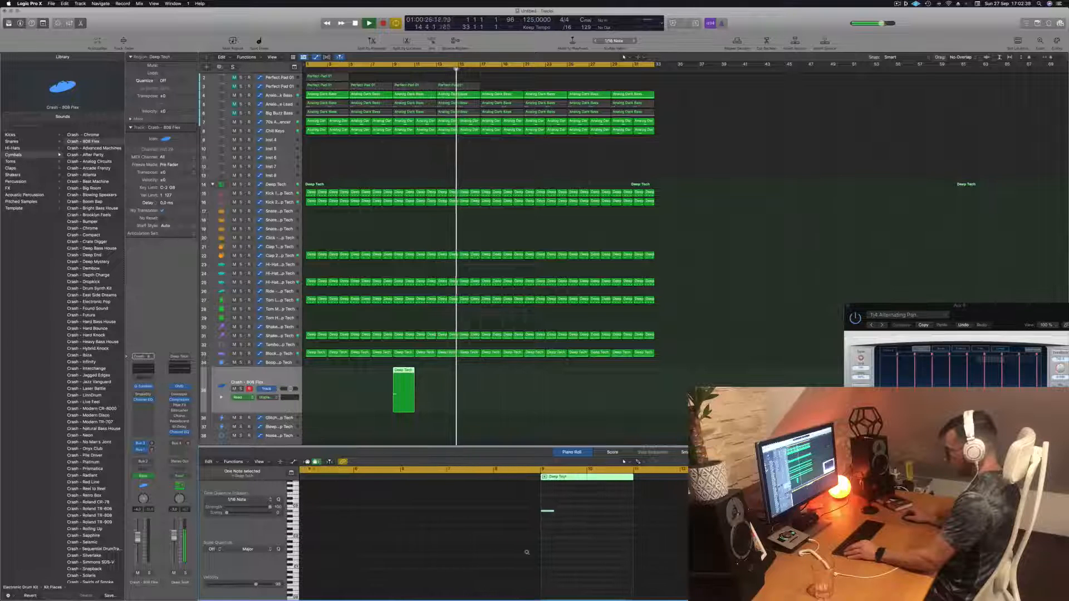
scroll(530, 553, "left", 10)
scroll(541, 553, "left", 5)
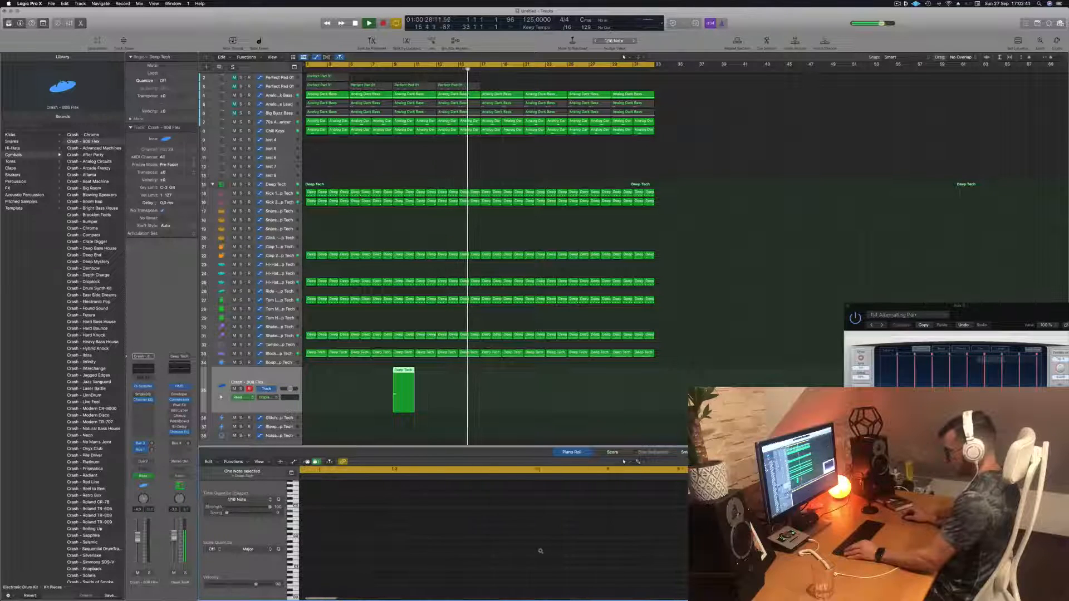
scroll(540, 551, "left", 5)
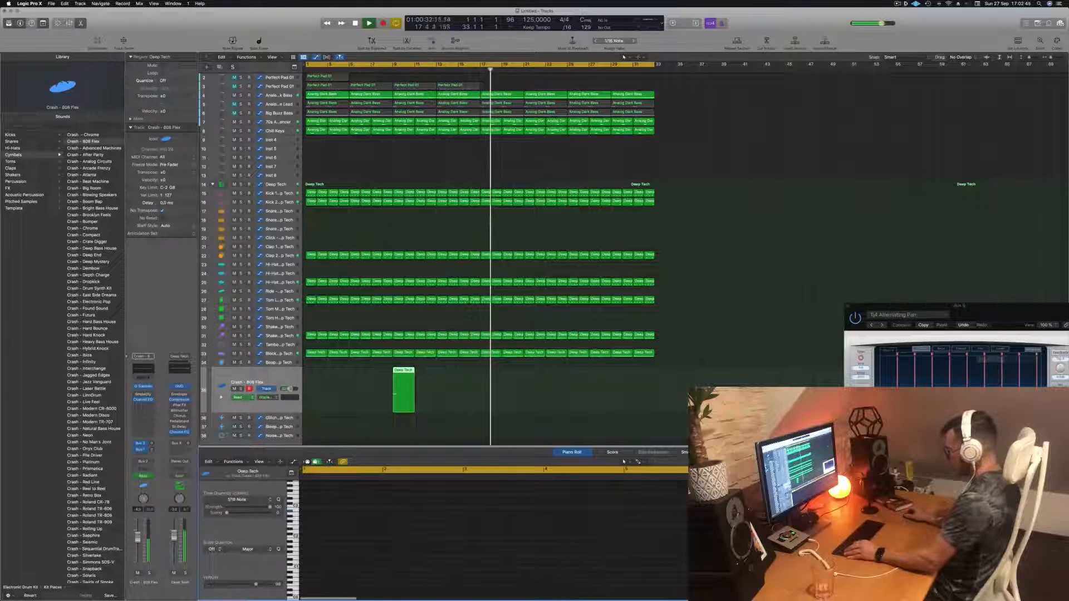
key("Return")
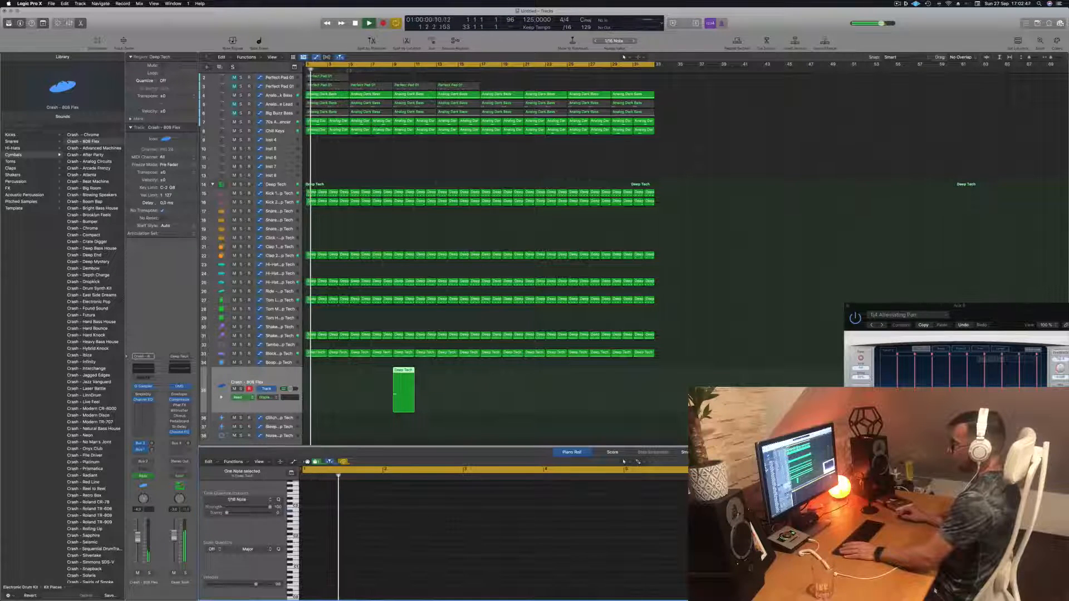
left_click(347, 71)
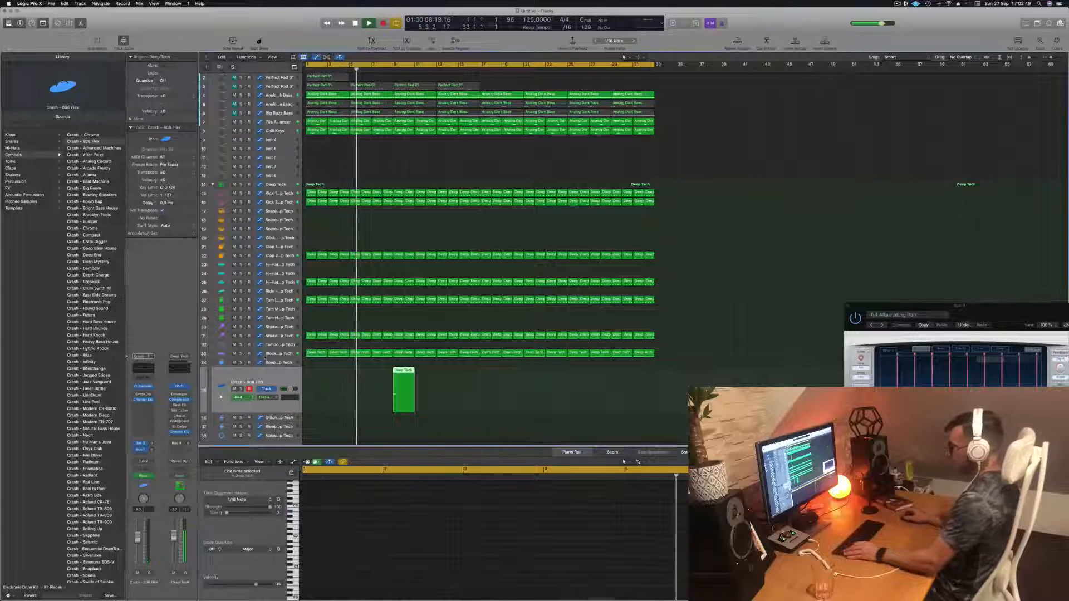
- Toggle automation view on the Block - Deep Tech track, then select the crash region and return to the start
left_click(281, 354)
key("a")
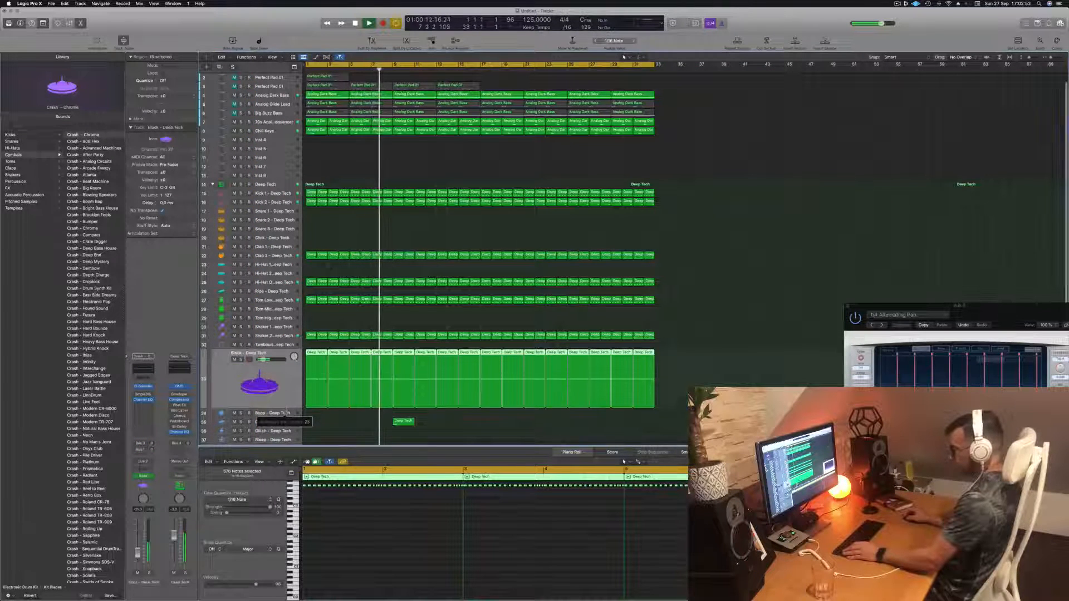
key("a")
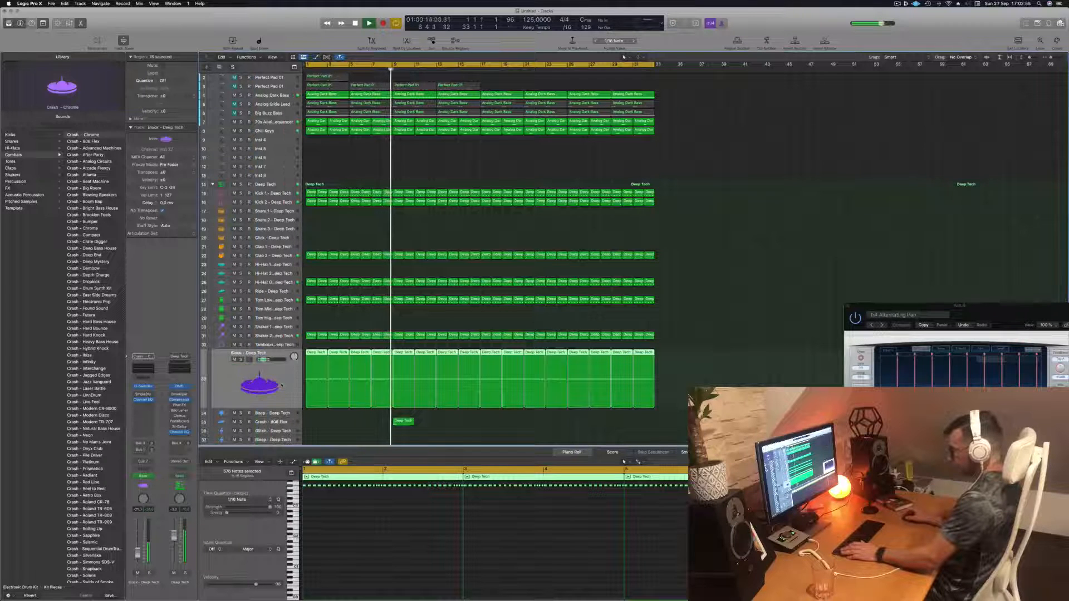
left_click(402, 422)
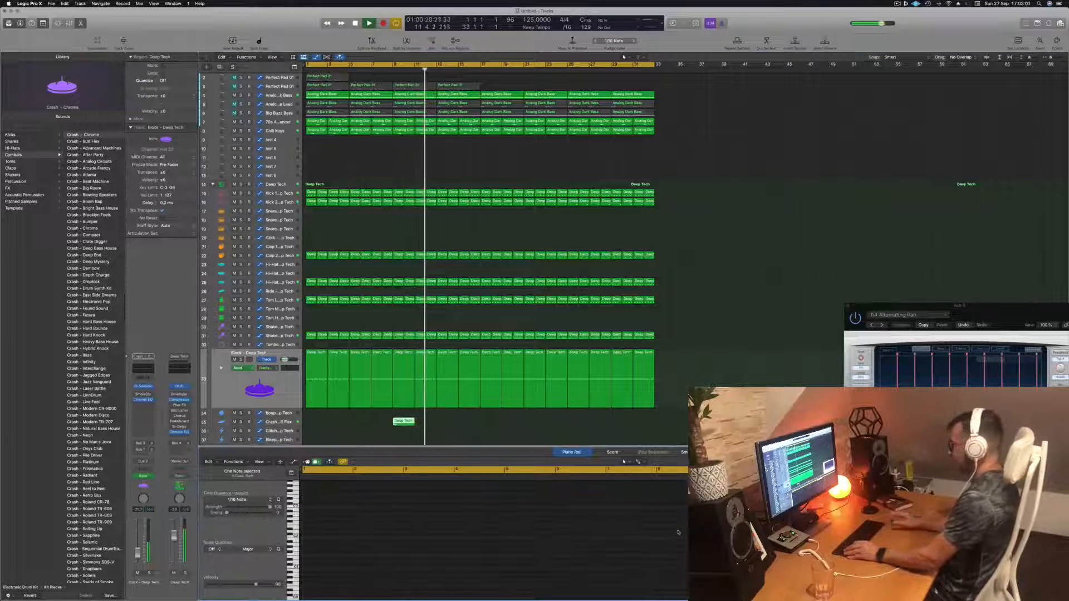
key("Return")
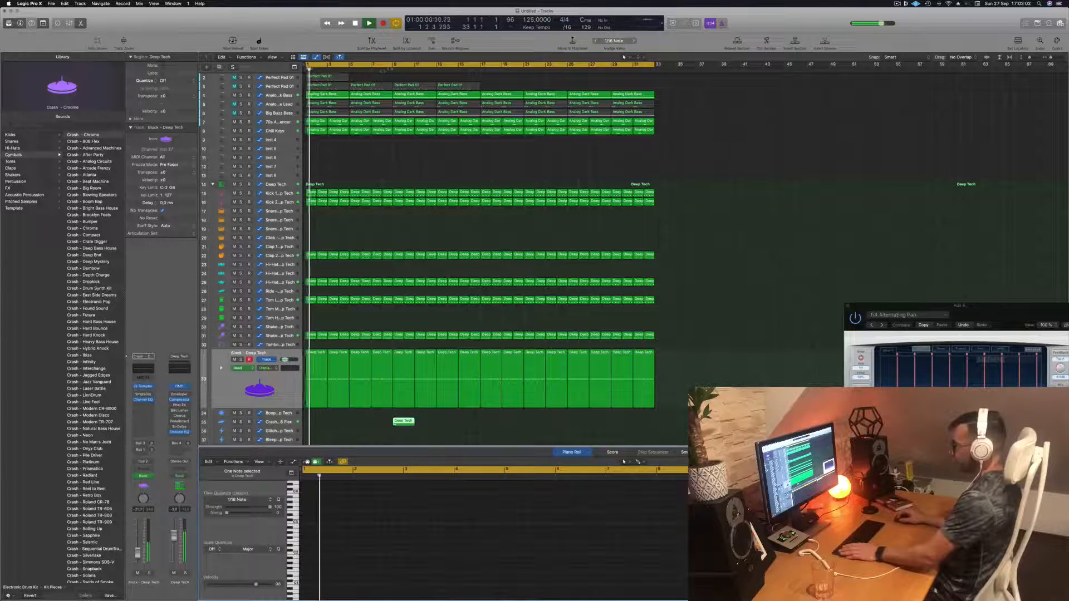
- Position the playhead, select the crash note in the Piano Roll and open its Event List
left_click(381, 69)
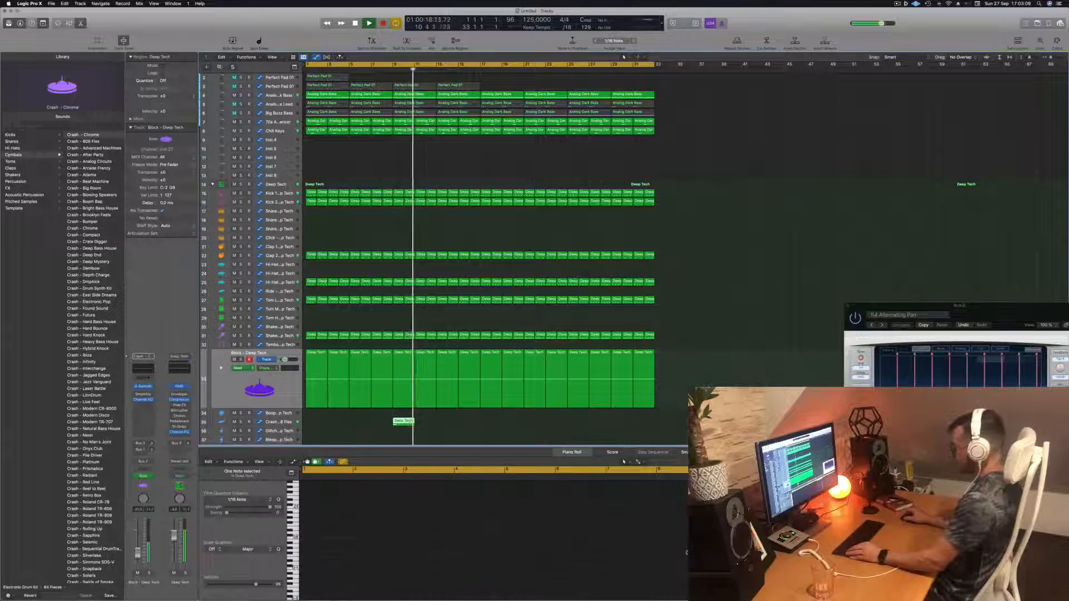
scroll(576, 532, "left", 3)
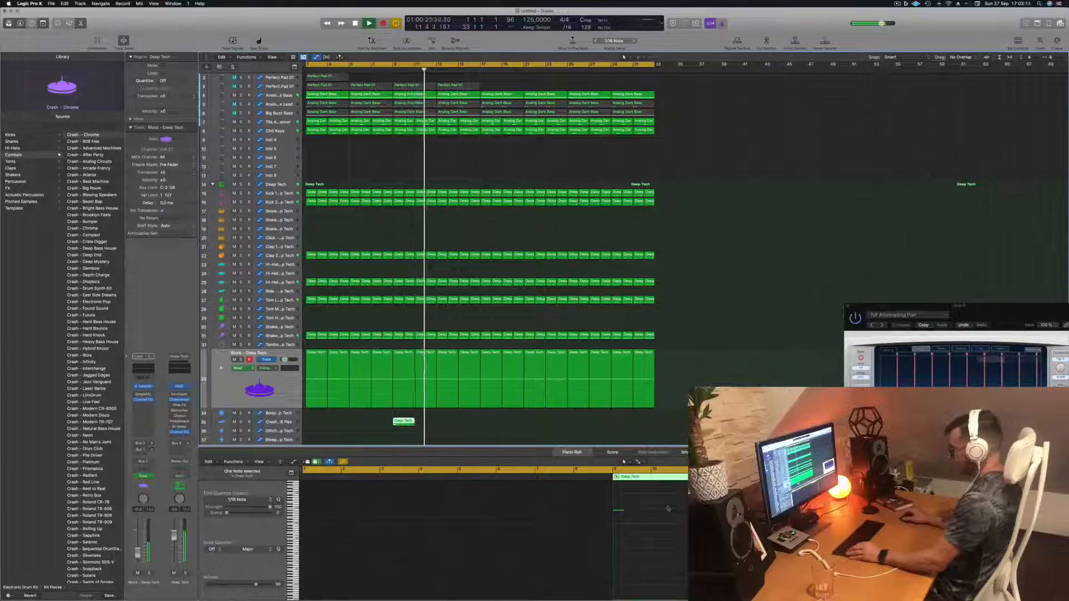
left_click(619, 511)
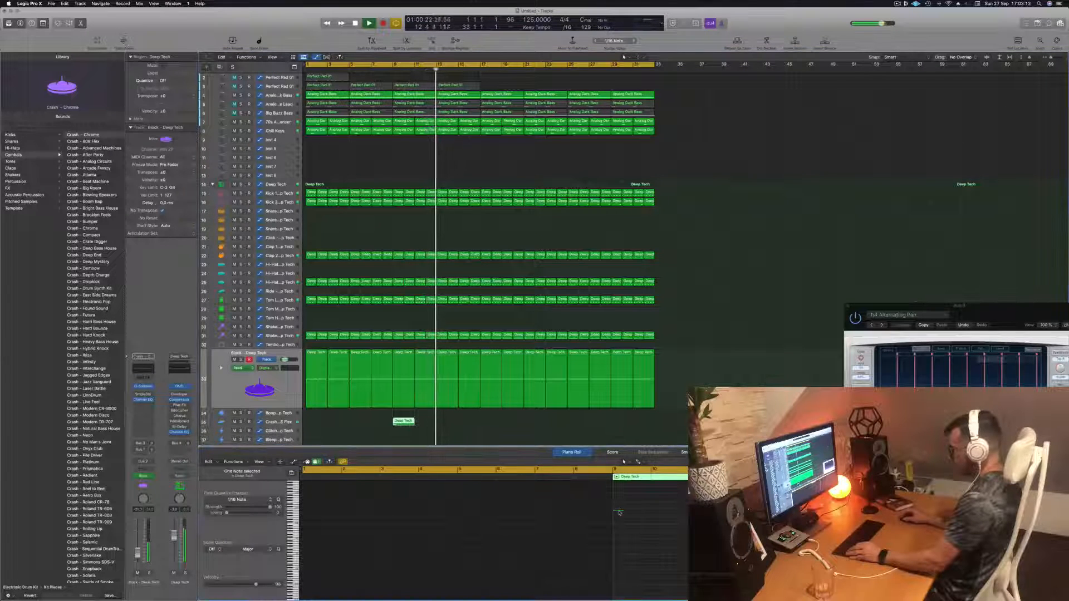
key("alt+e")
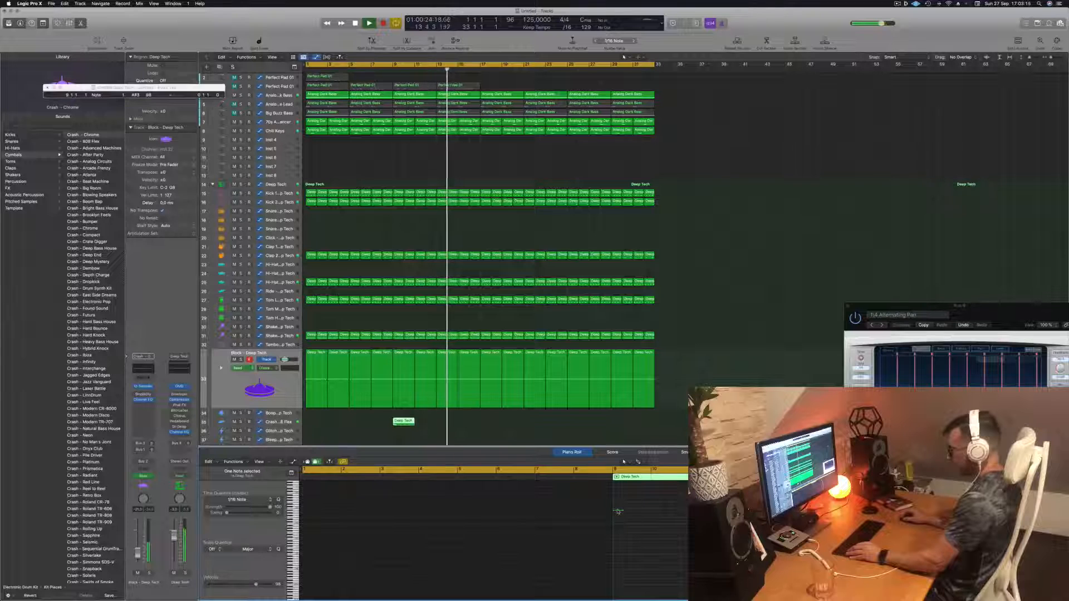
- Select the crash region on the Crash - 808 Flex track and audition it from just before it
left_click(398, 422)
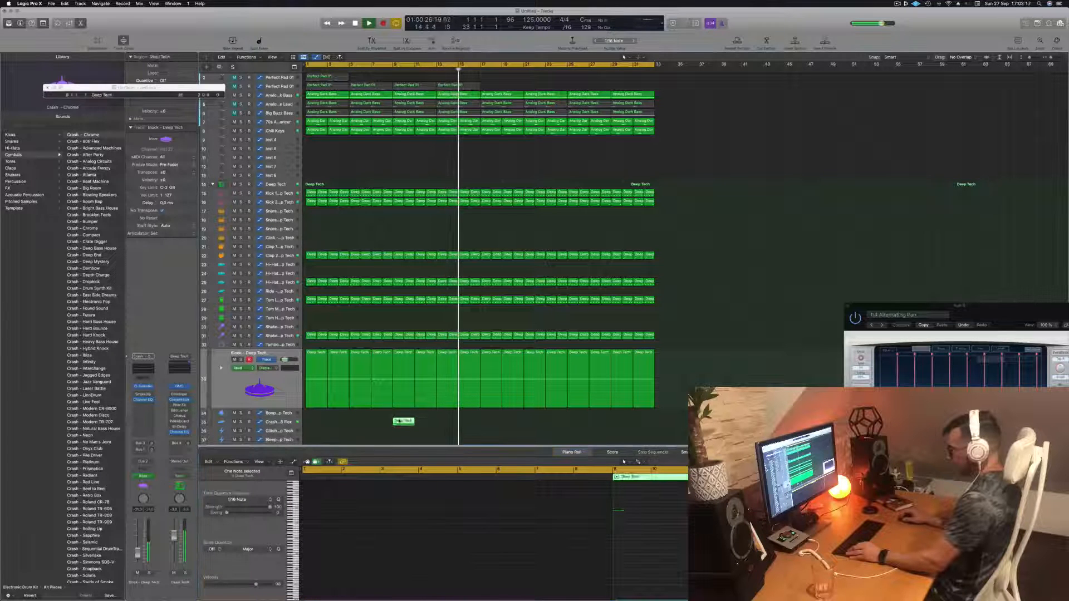
left_click(392, 70)
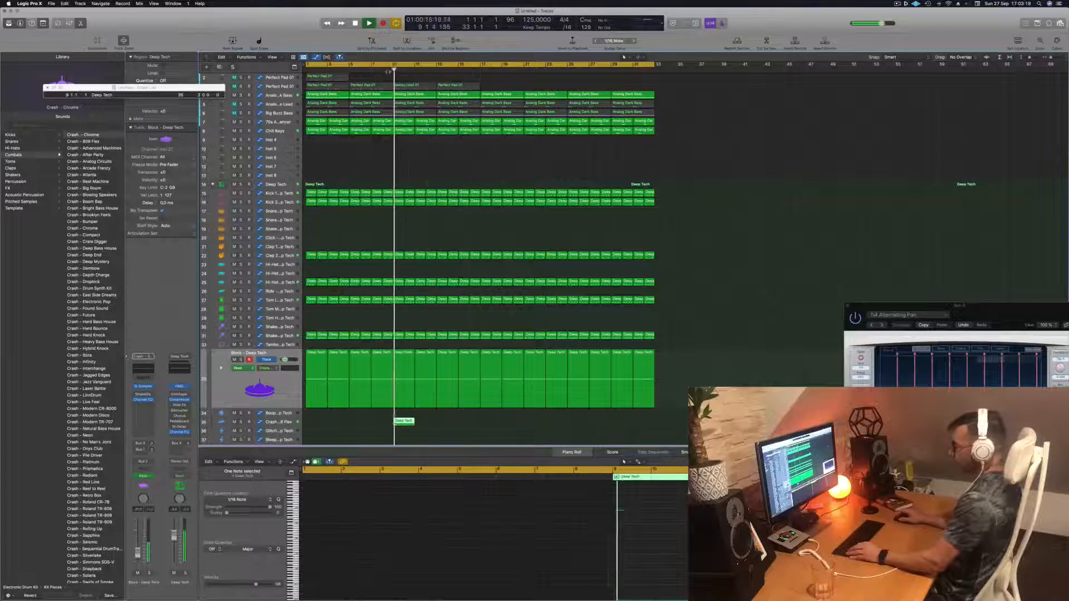
key("space")
key("space")
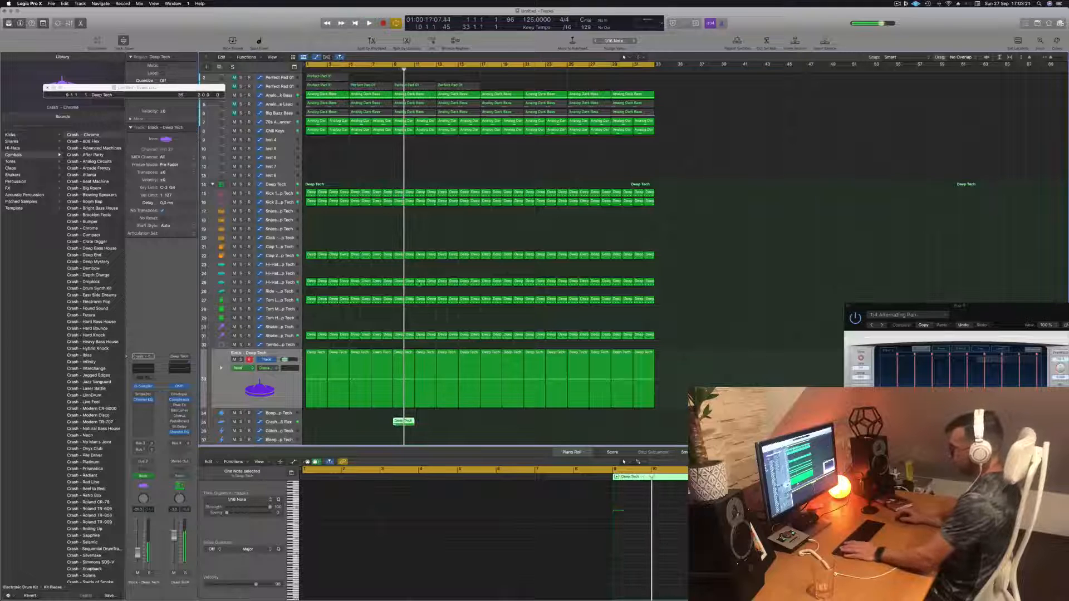
left_click(380, 68)
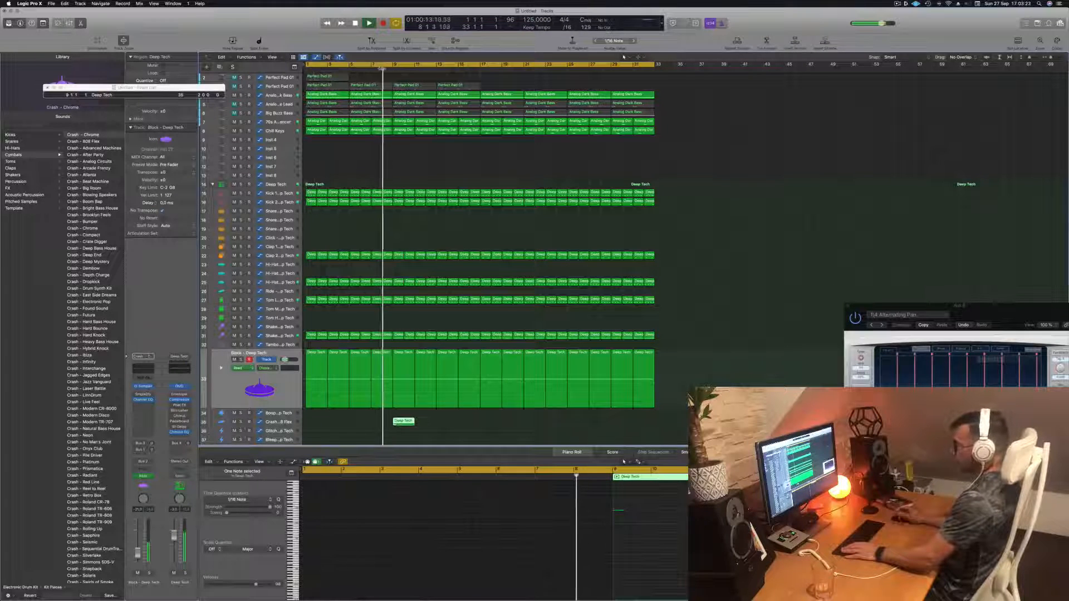
- Select the Block - Deep Tech track and show its automation lane to examine the ramp before the crash
left_click(293, 404)
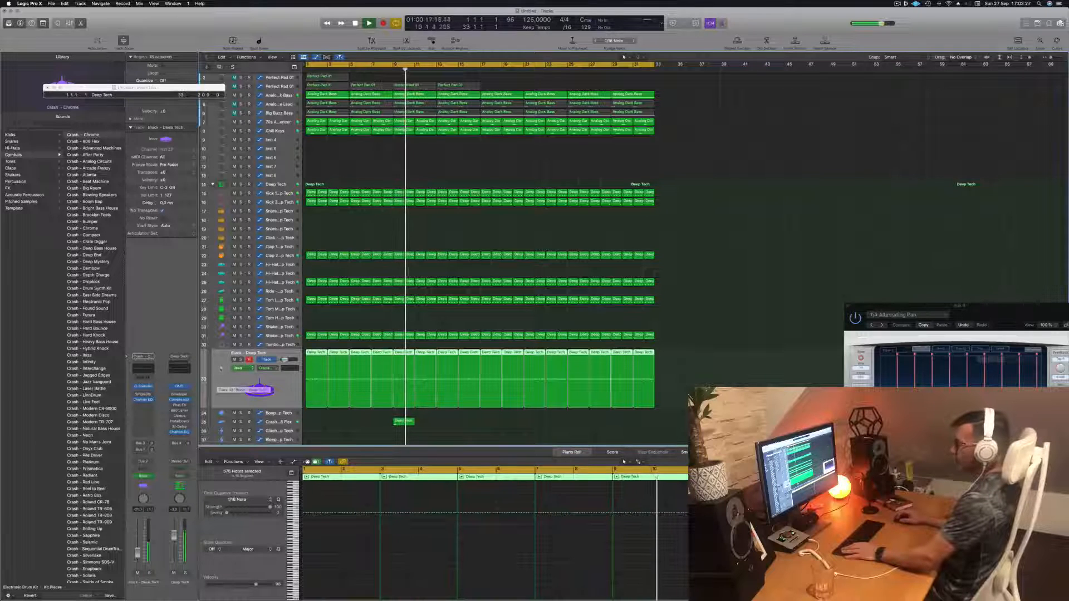
left_click(221, 368)
scroll(411, 430, "down", 1)
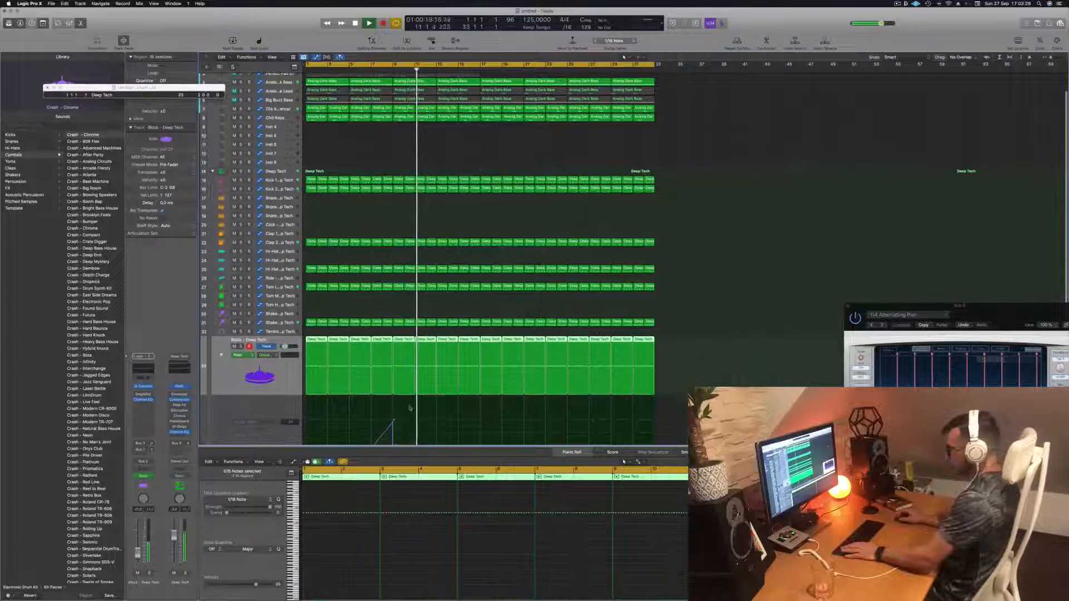
scroll(410, 412, "down", 2)
left_click_drag(393, 404, 392, 403)
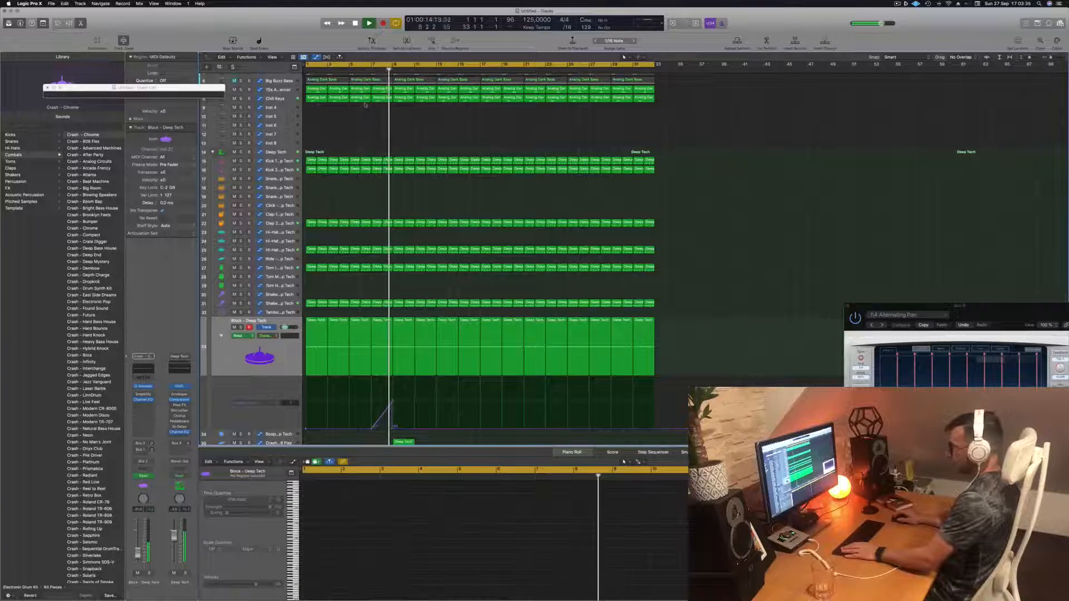
scroll(405, 365, "down", 2)
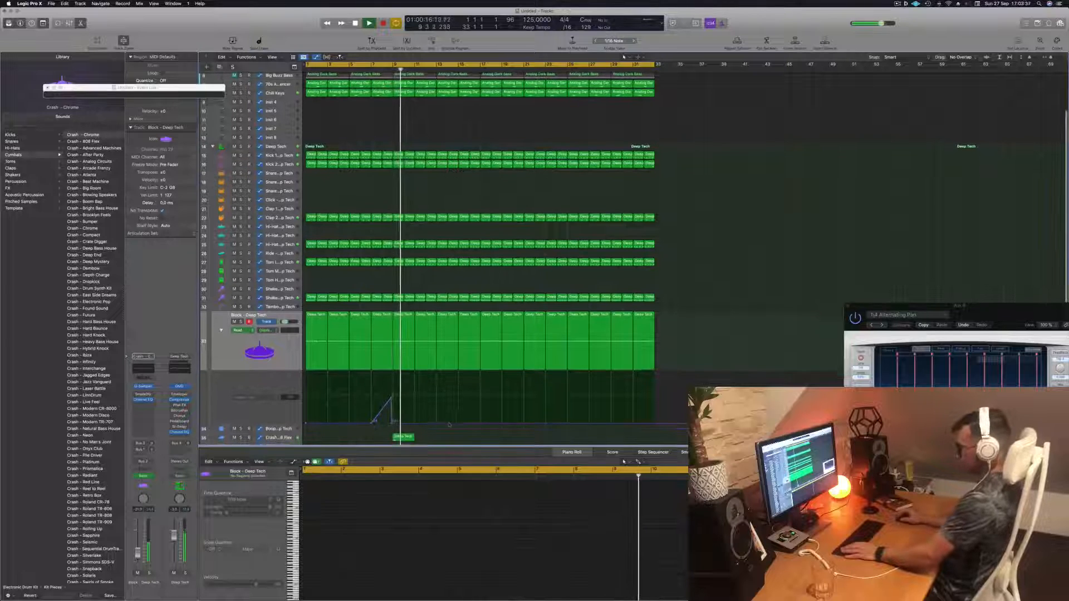
- Open the automation mode options on the Crash - 808 Flex track and show its automation lane
left_click(281, 421)
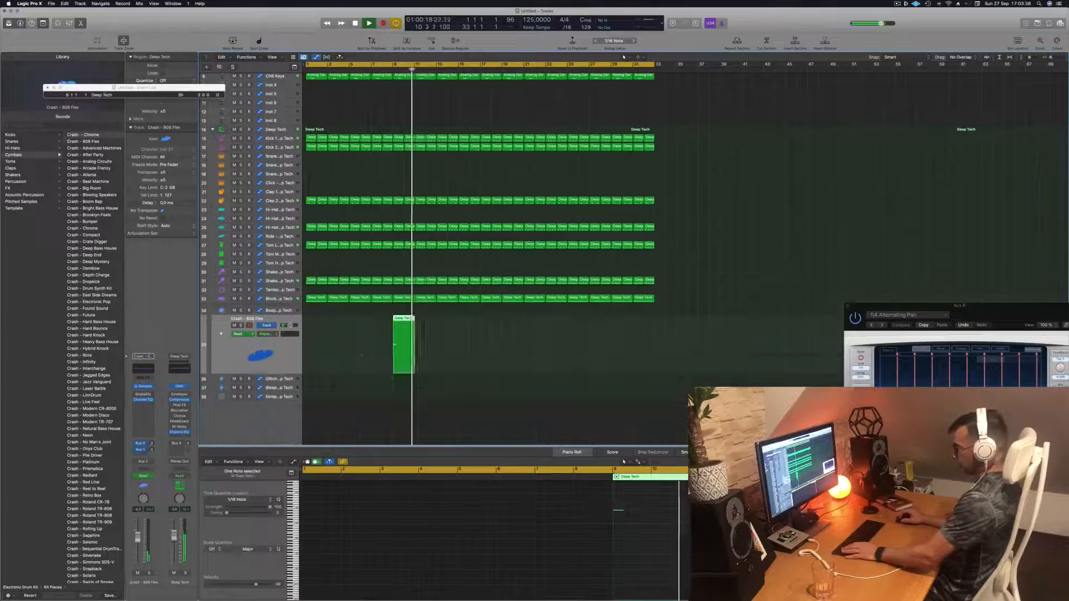
left_click(245, 334)
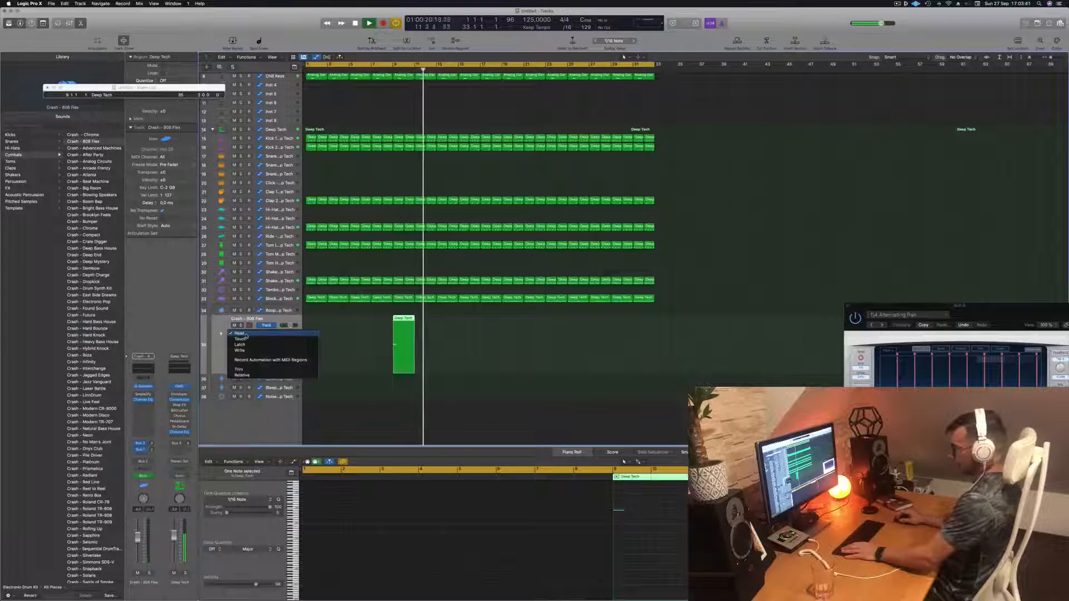
left_click(222, 354)
scroll(220, 349, "up", 1)
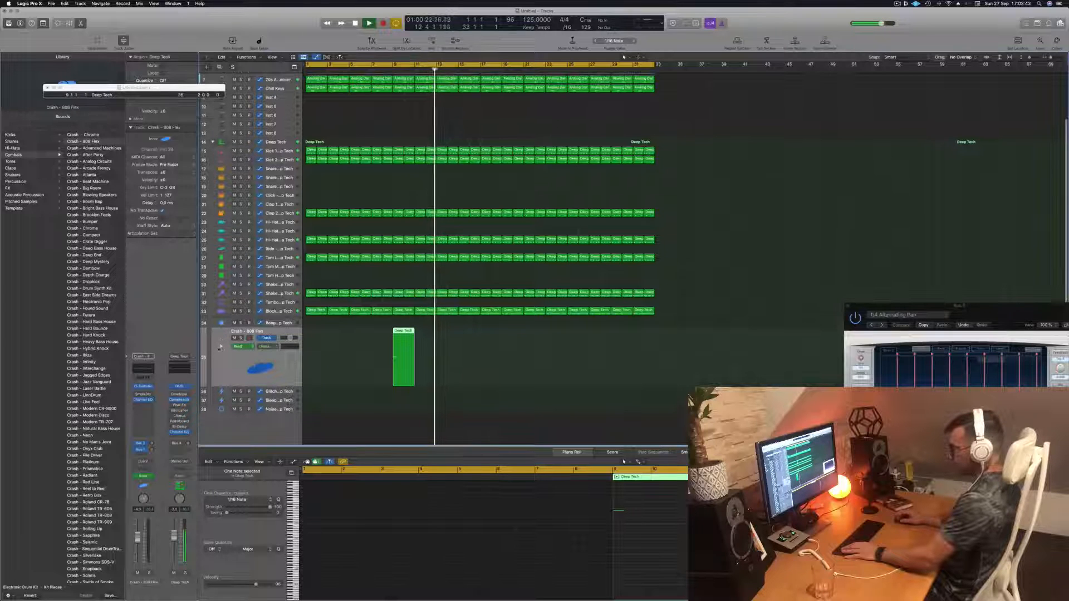
left_click(221, 347)
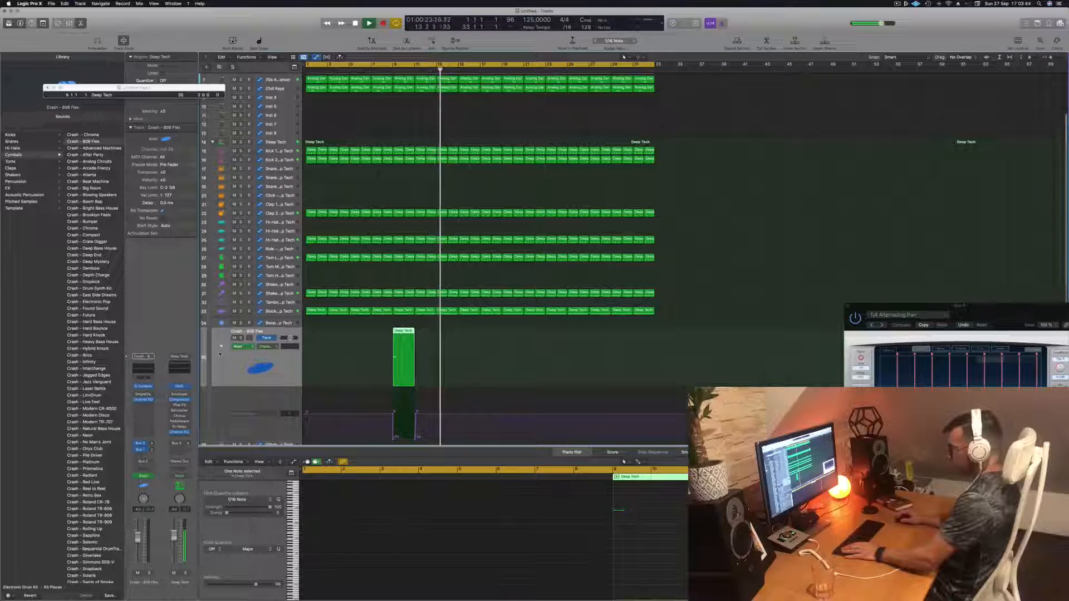
left_click(420, 415)
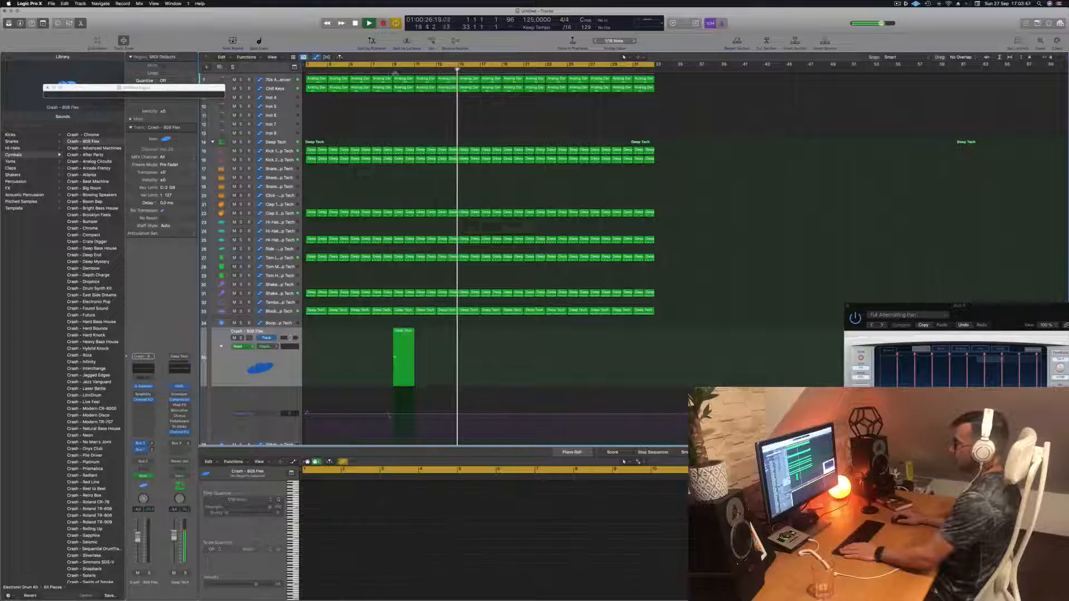
- Return to the project start and delete two Perfect Pad 01 regions on the third pad track
left_click(376, 70)
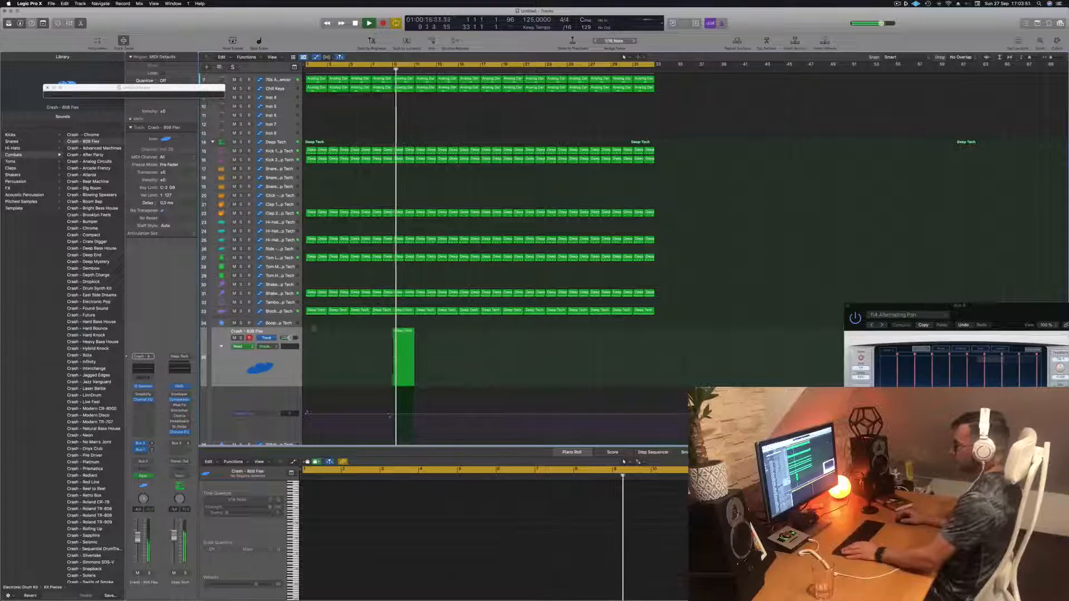
scroll(377, 352, "down", 3)
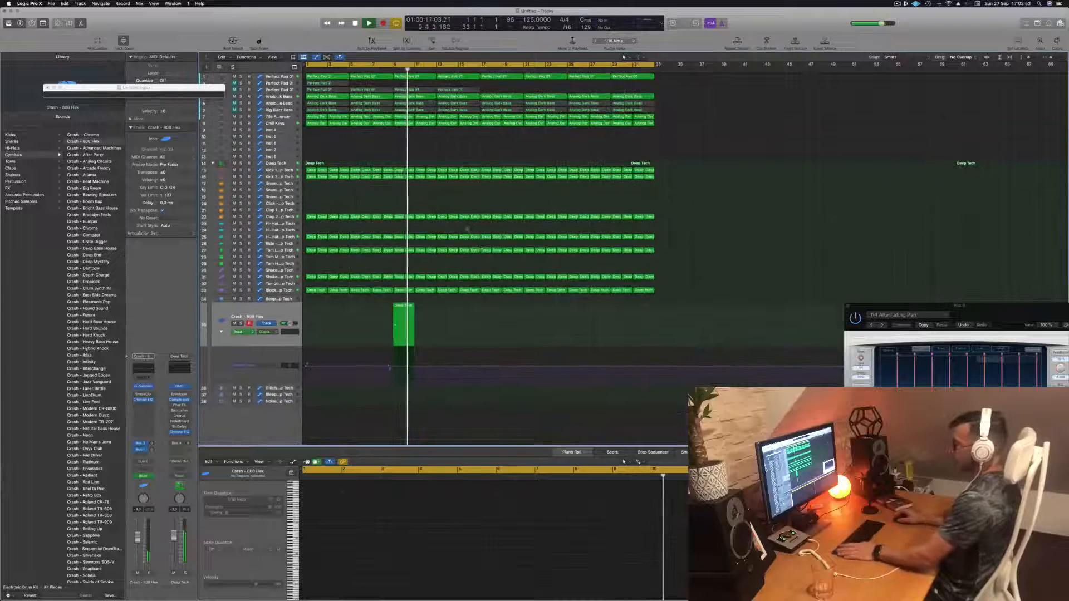
key("Return")
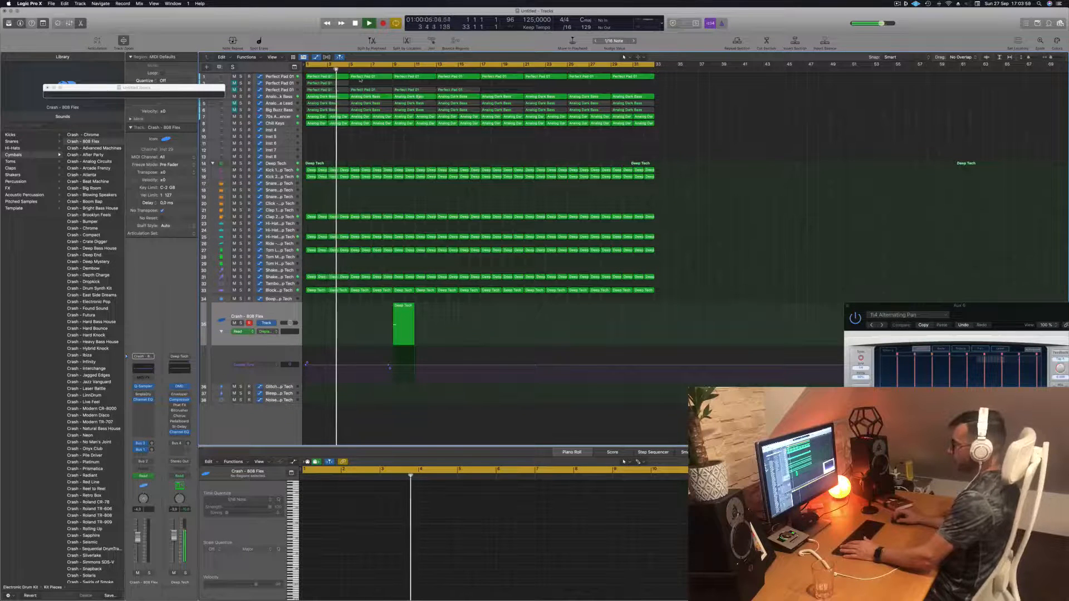
left_click(279, 90)
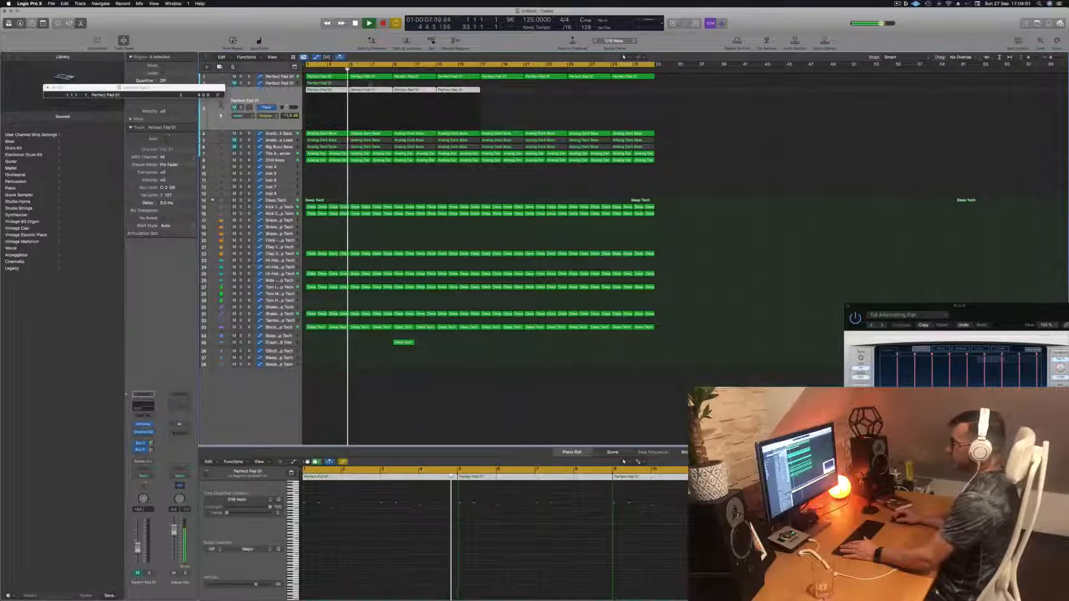
left_click(523, 115)
left_click(341, 90)
key("BackSpace")
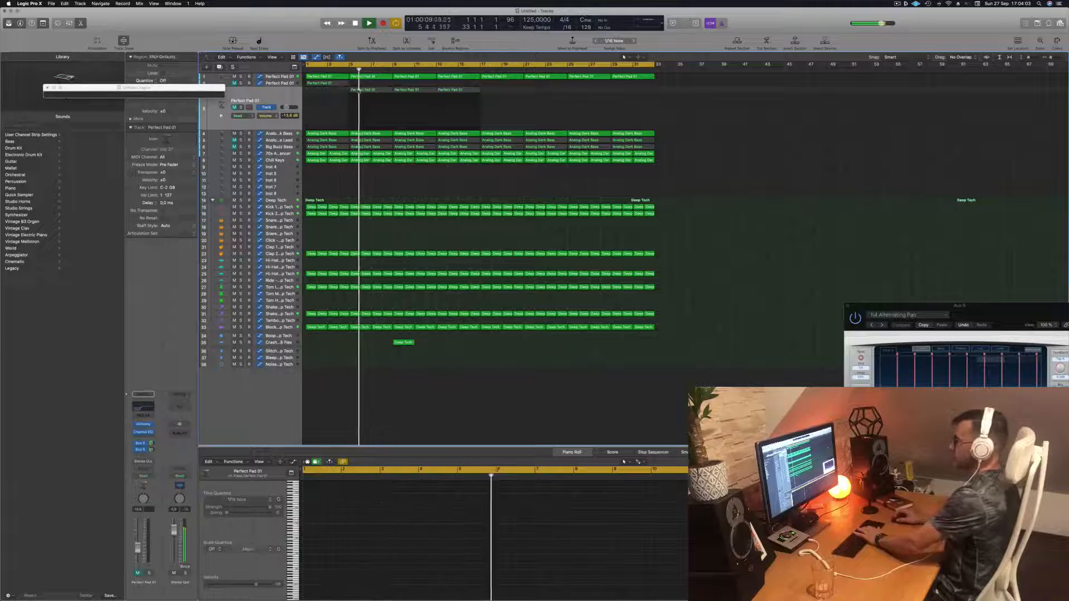
left_click(372, 90)
key("BackSpace")
left_click(253, 100)
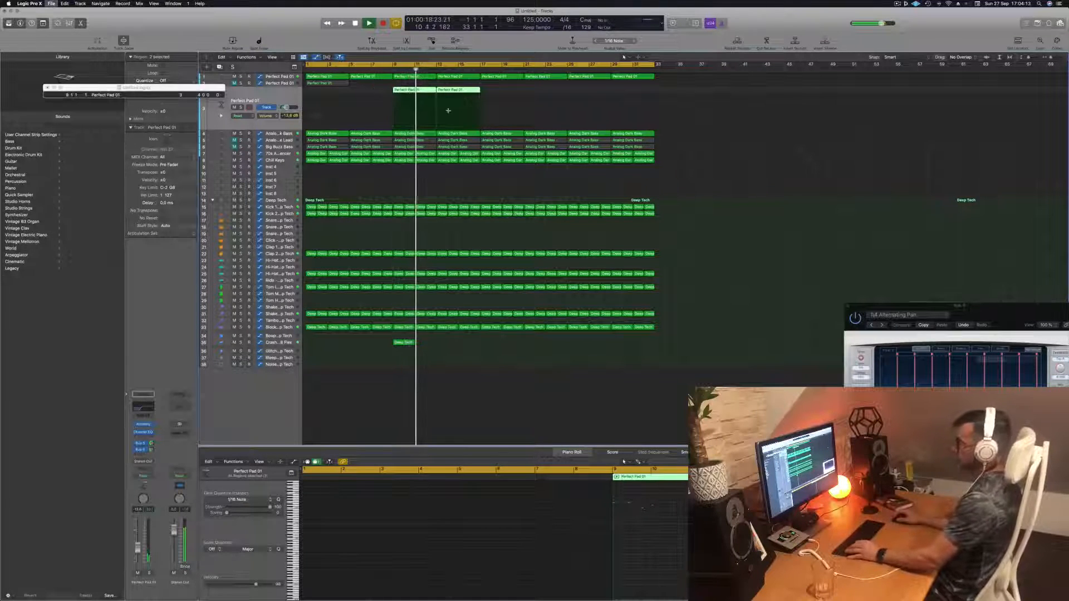
- Save the project and play it back from the start
key("super+s")
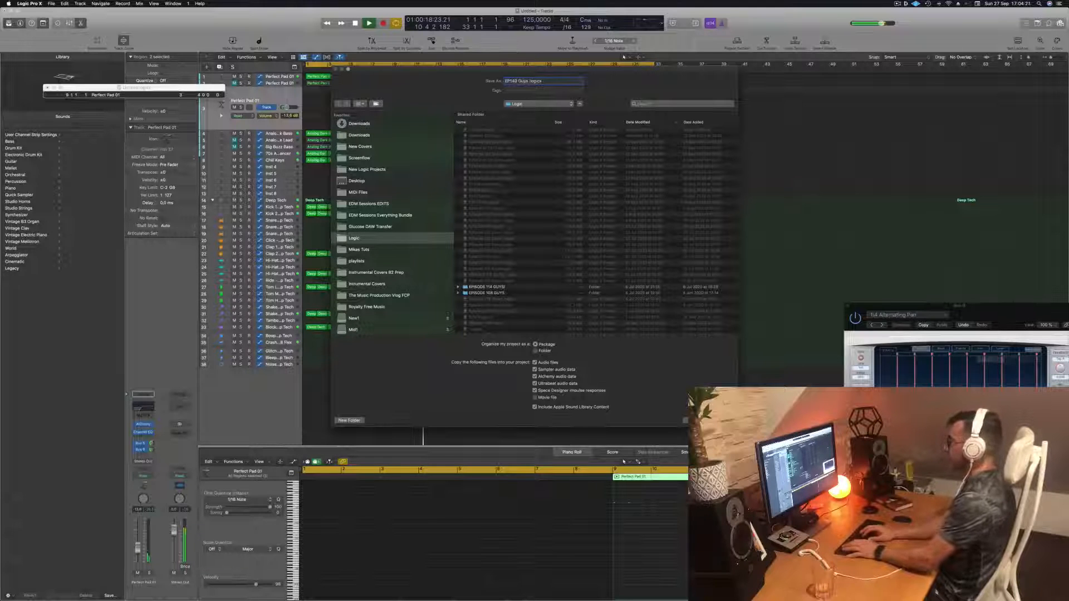
key("Return")
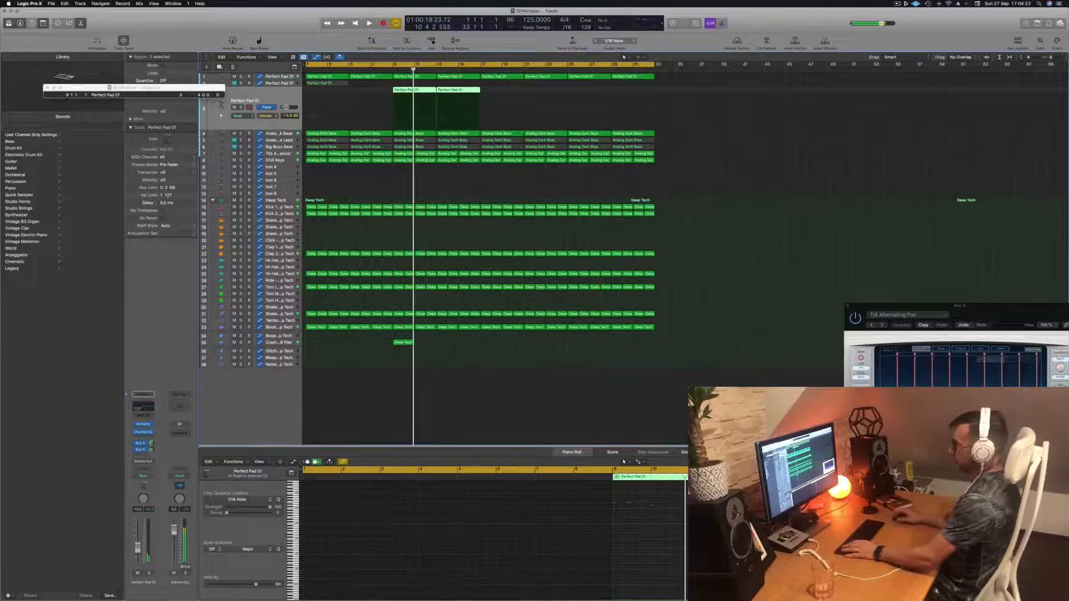
left_click(677, 101)
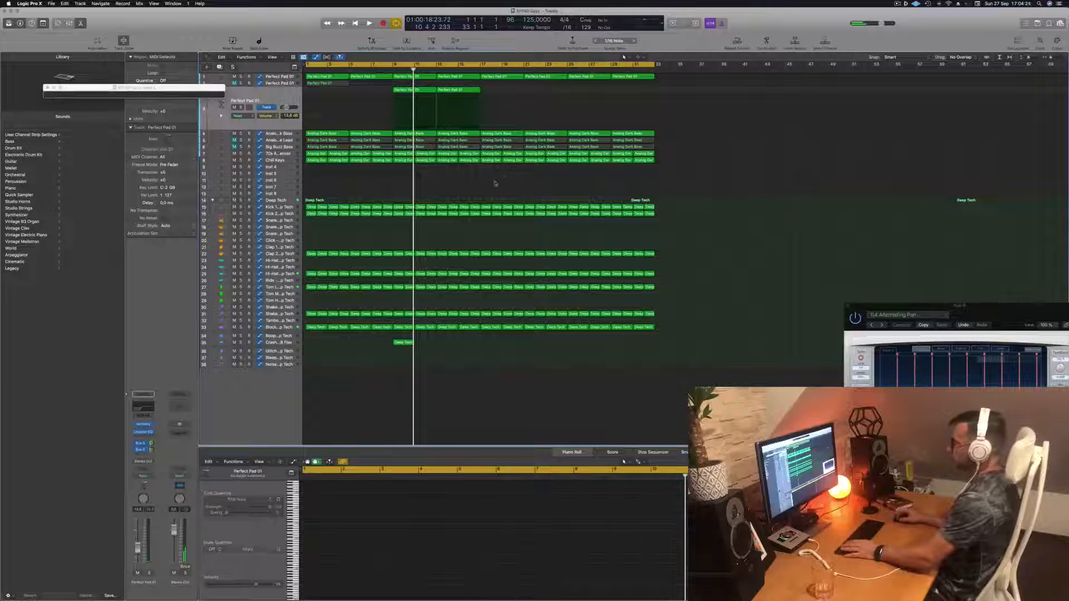
key("Return")
key("space")
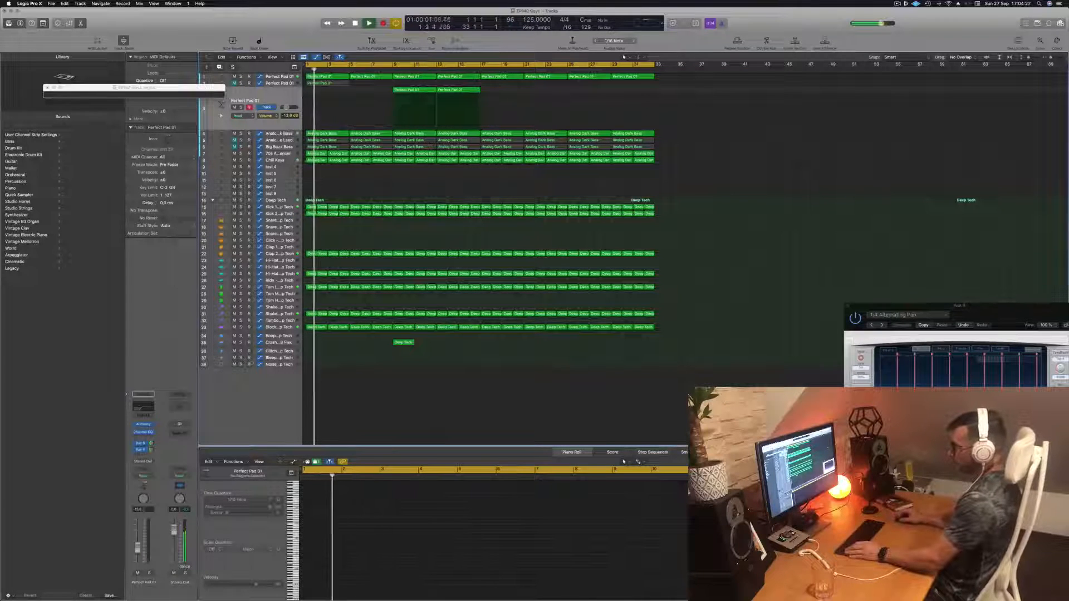
- Select the crash region and zoom in horizontally on the arrangement
left_click(404, 343)
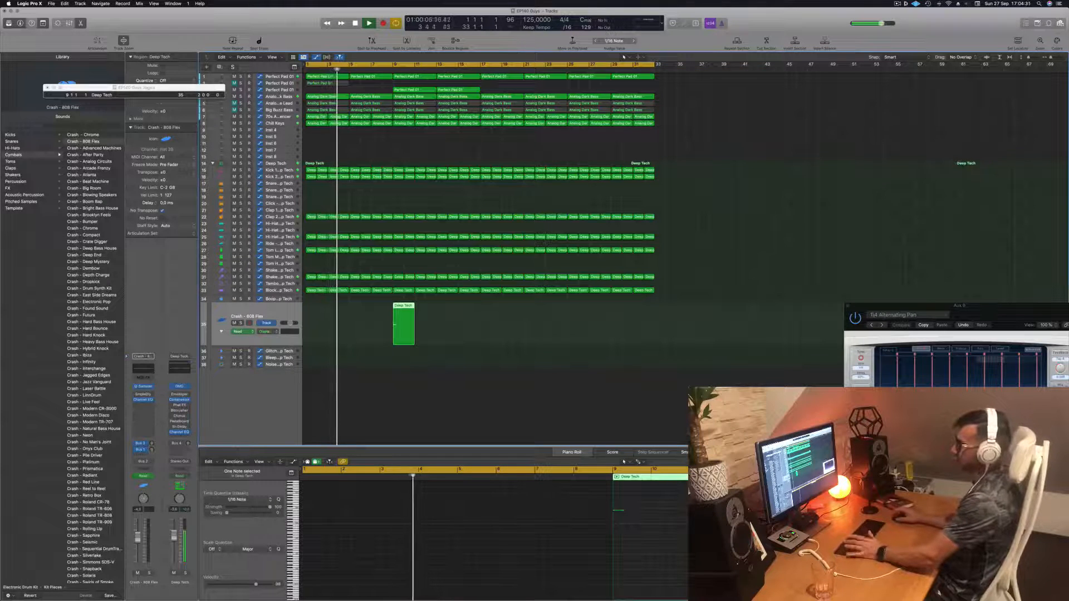
left_click(356, 191)
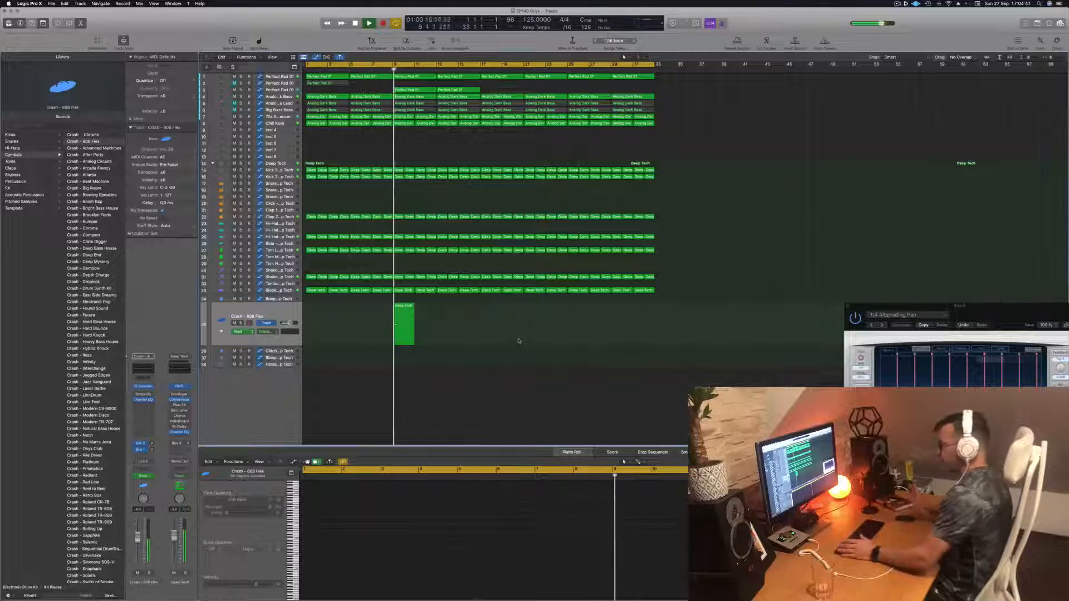
key("super+Right")
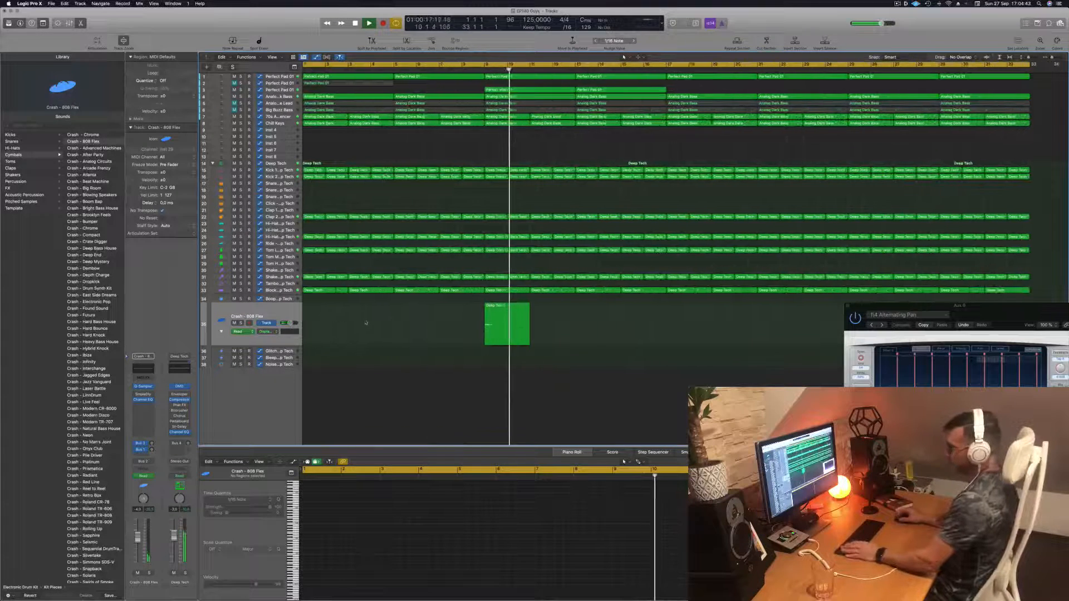
- Raise the end point of the Block - Deep Tech automation ramp above the crash region and re-zoom the view
left_click(277, 290)
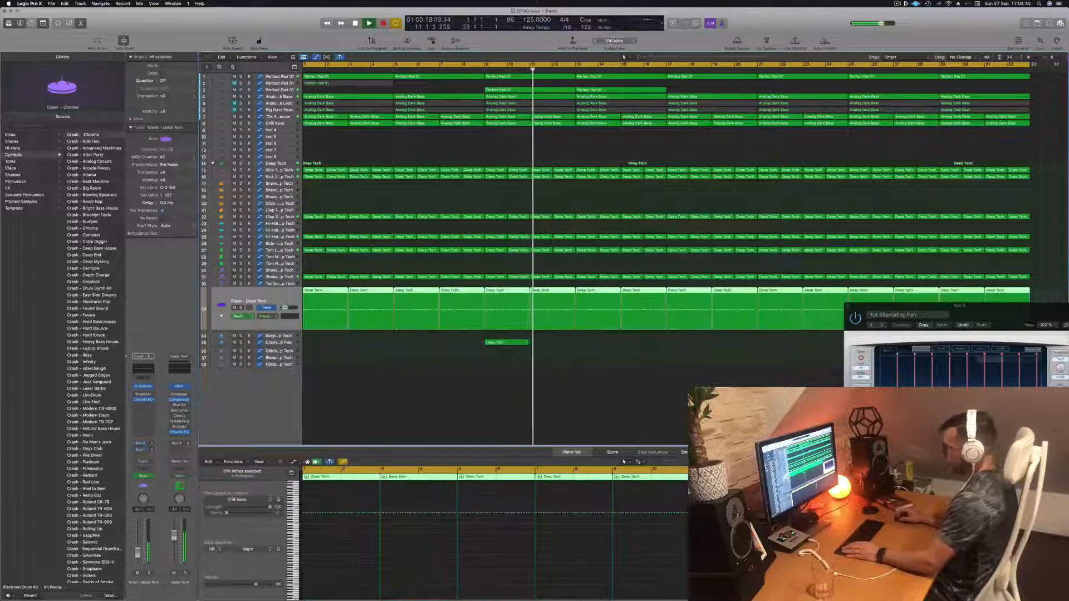
left_click(221, 316)
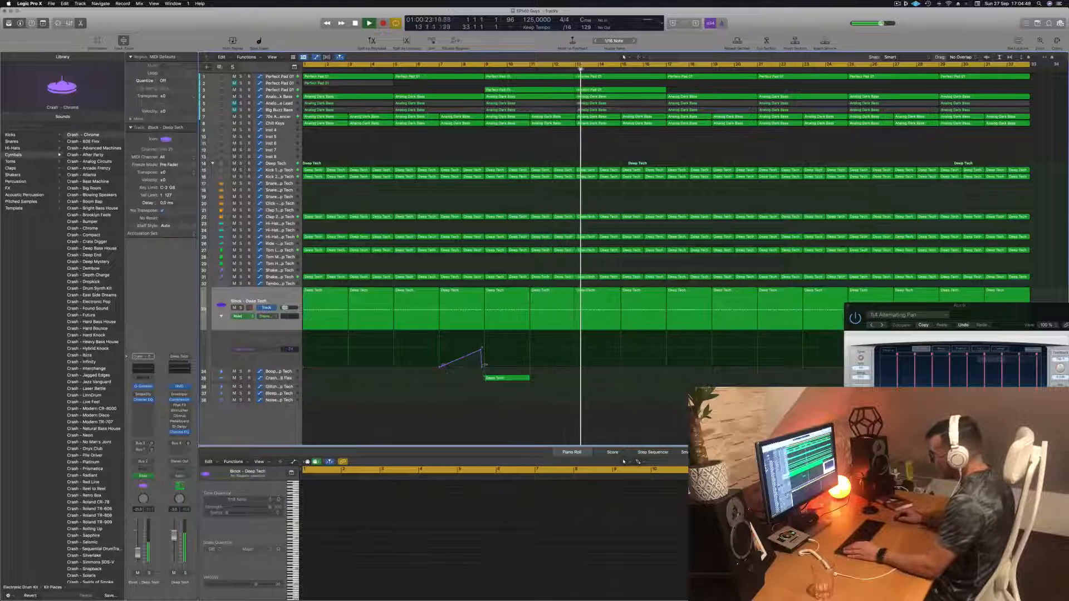
left_click(483, 365)
left_click_drag(483, 364, 486, 349)
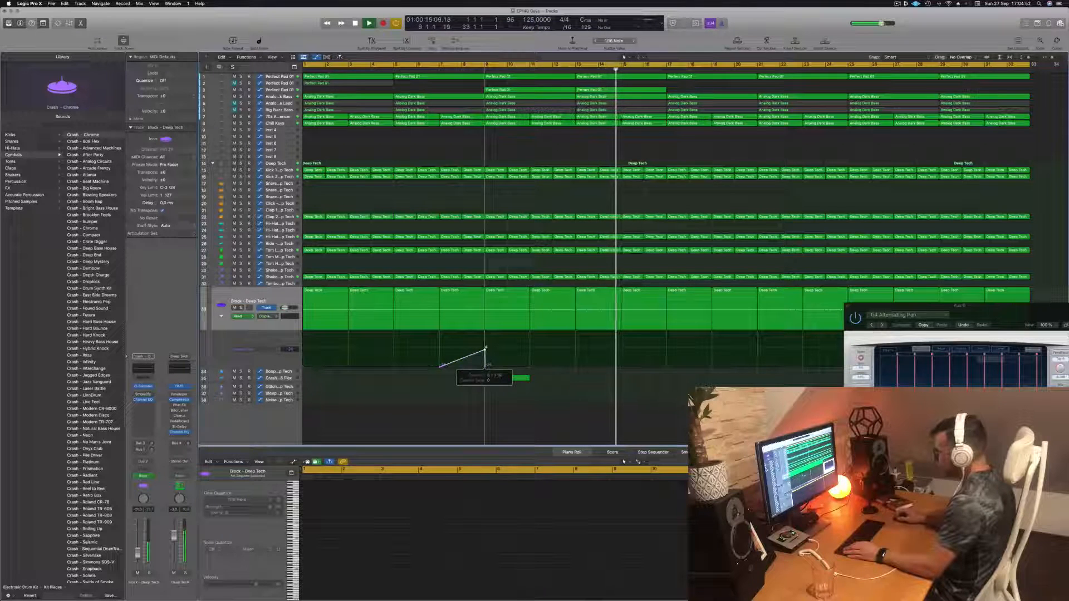
left_click(434, 68)
key("super+Left")
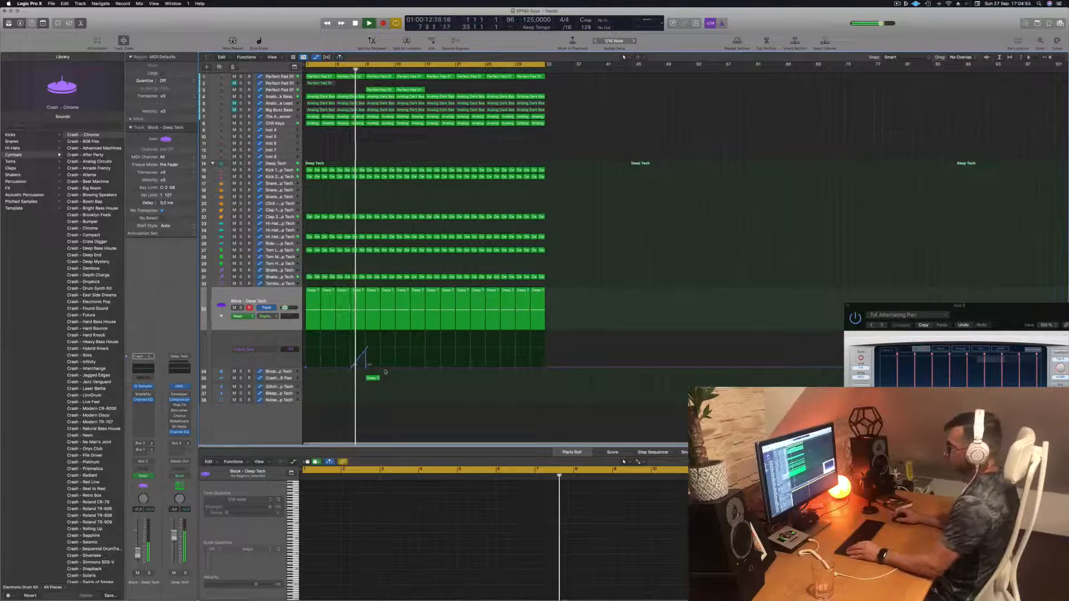
key("super+Right")
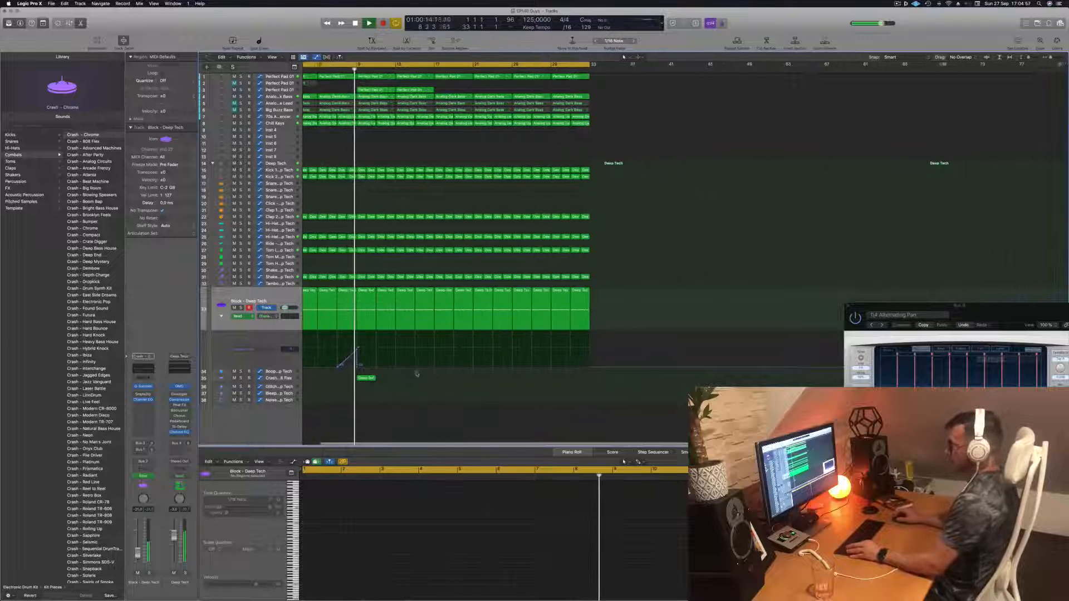
- Briefly solo and unsolo the Chill Keys track and return the playhead to the project start
key("super+Right")
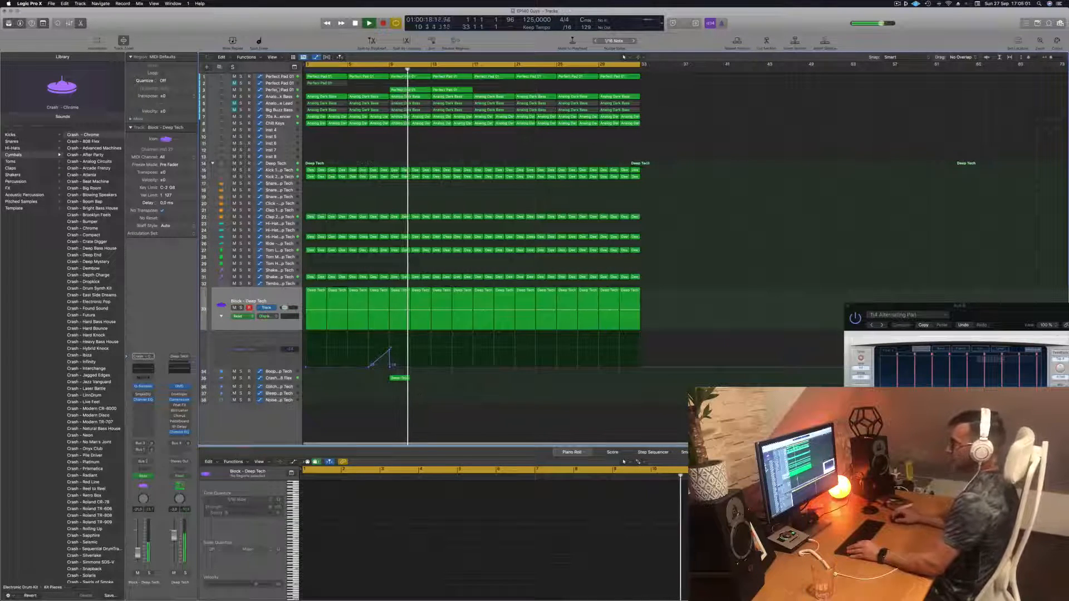
left_click(280, 90)
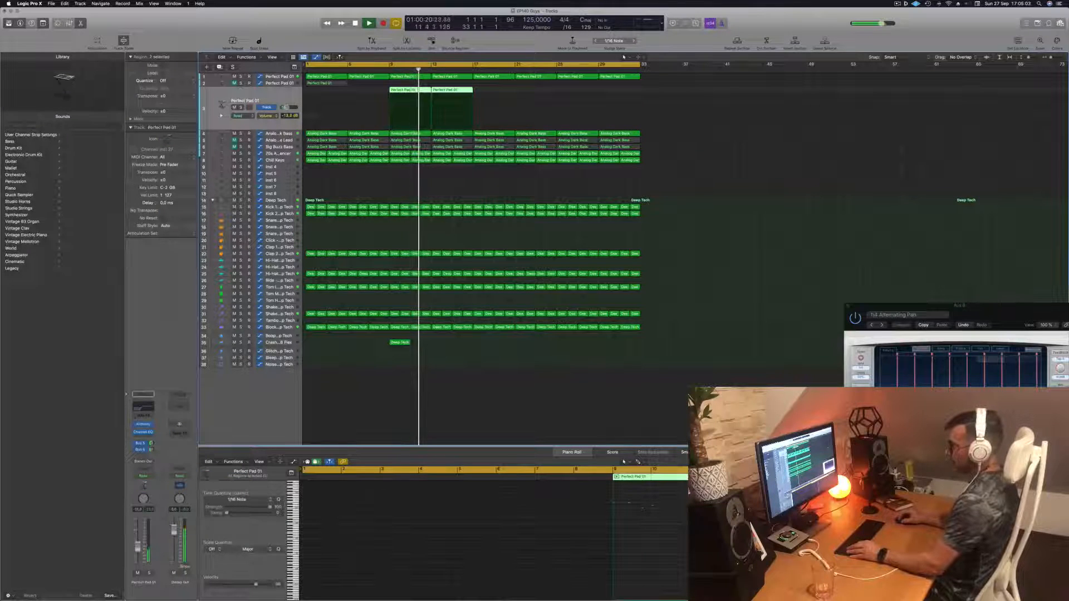
left_click(512, 183)
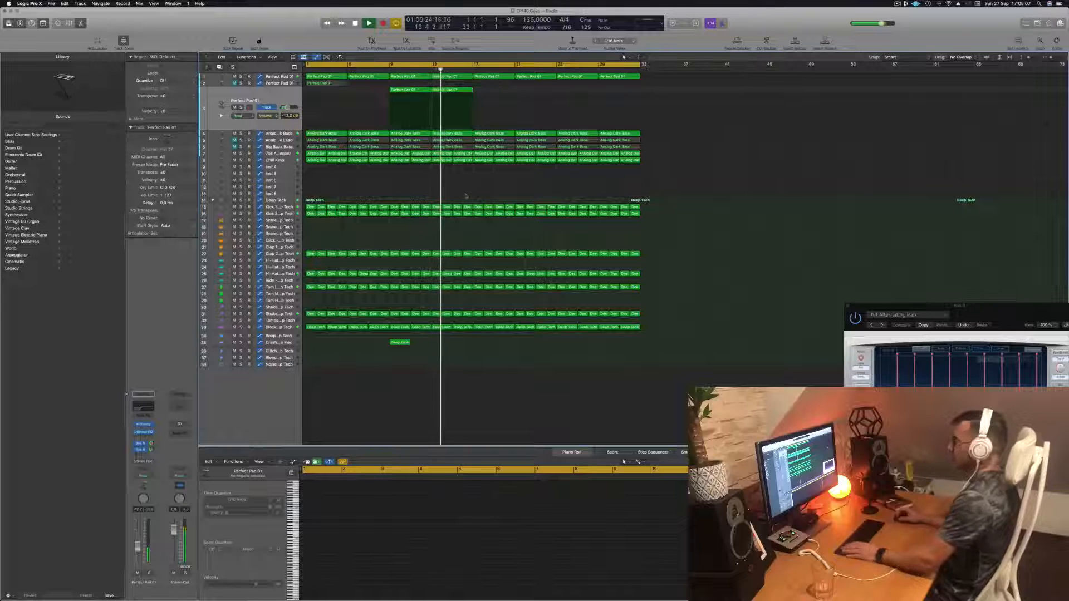
left_click(282, 160)
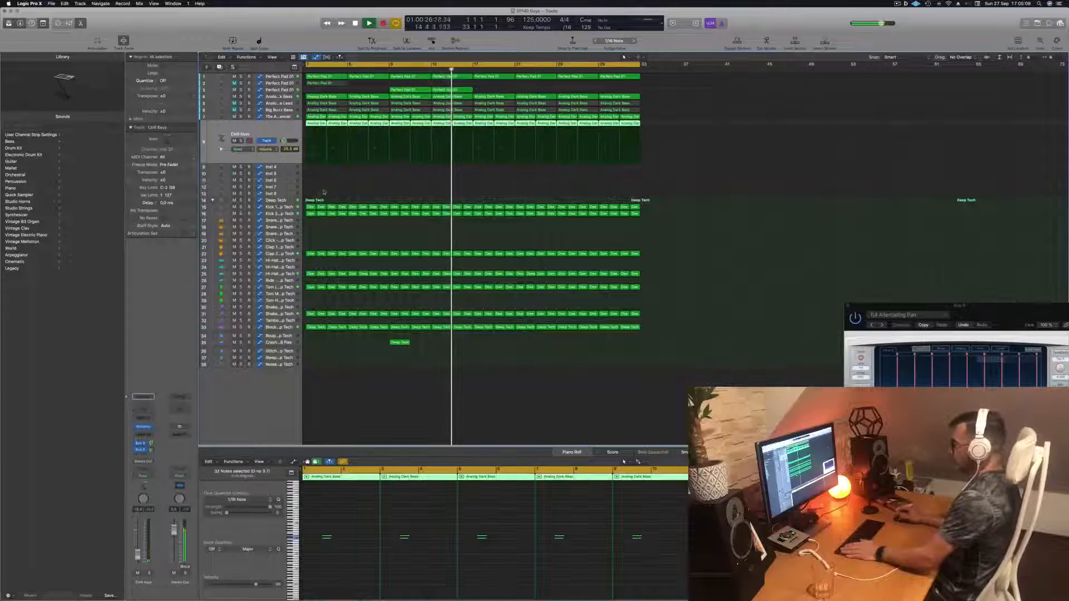
left_click(242, 141)
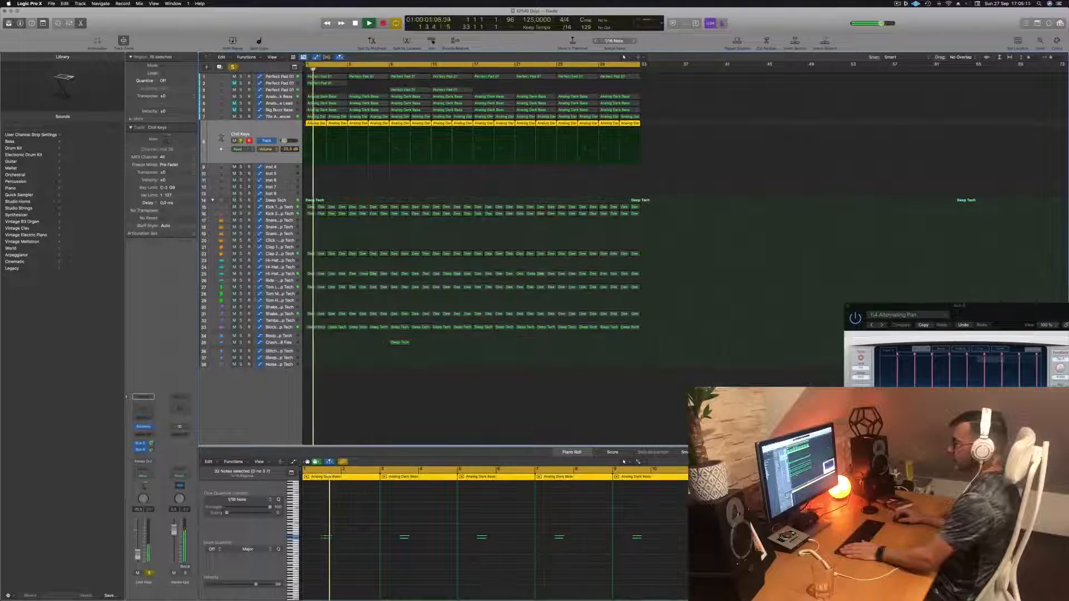
left_click(241, 141)
key("Return")
left_click(342, 181)
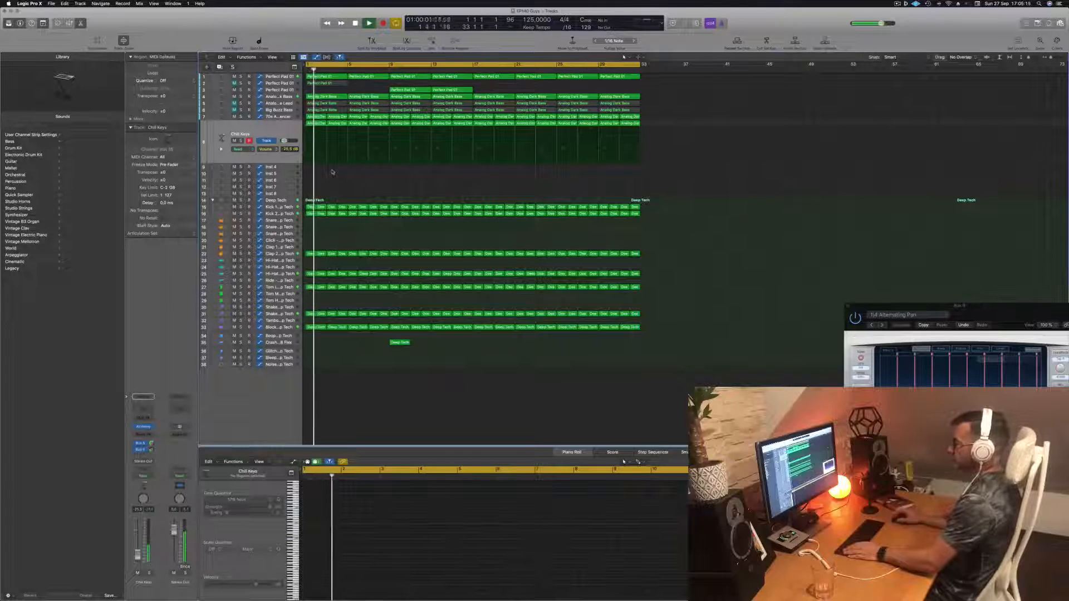
- Select the Analog Glide Lead track and play the arrangement back from the start
left_click(267, 110)
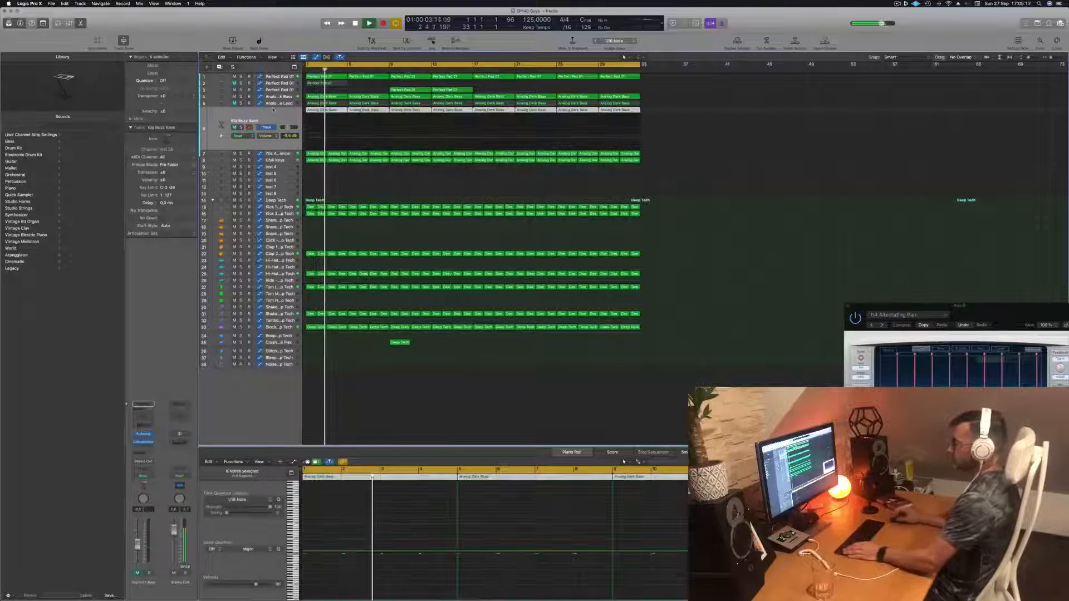
left_click(279, 103)
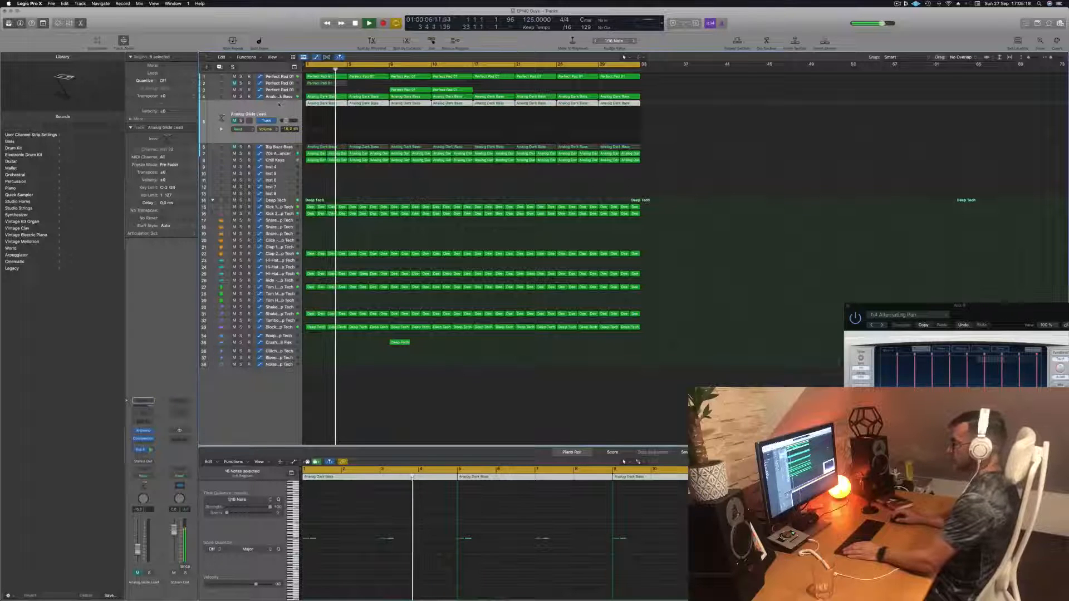
left_click(234, 121)
key("space")
key("space")
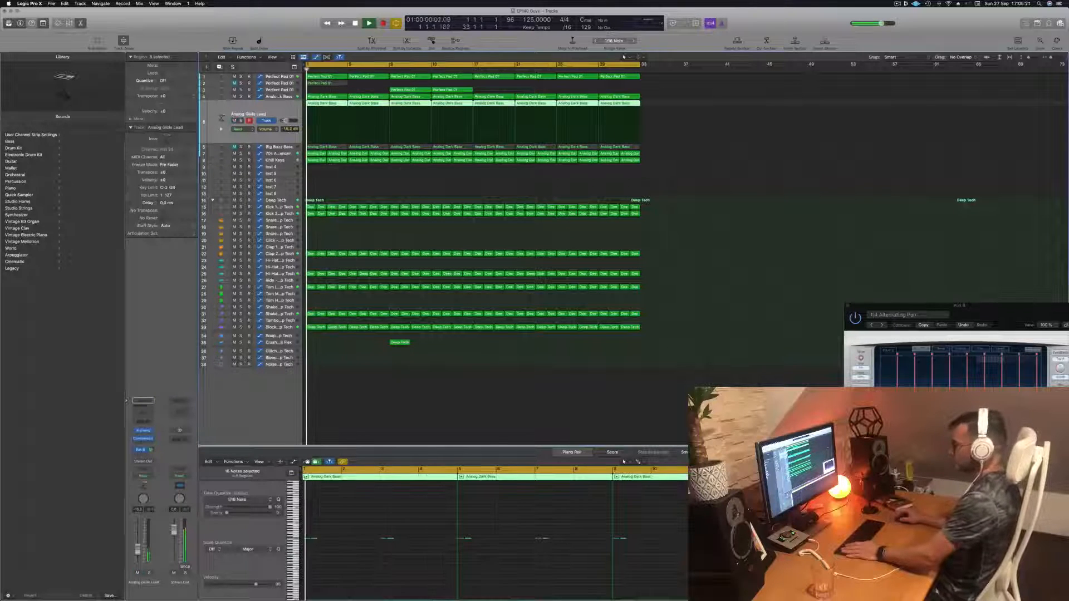
left_click(353, 562)
key("Return")
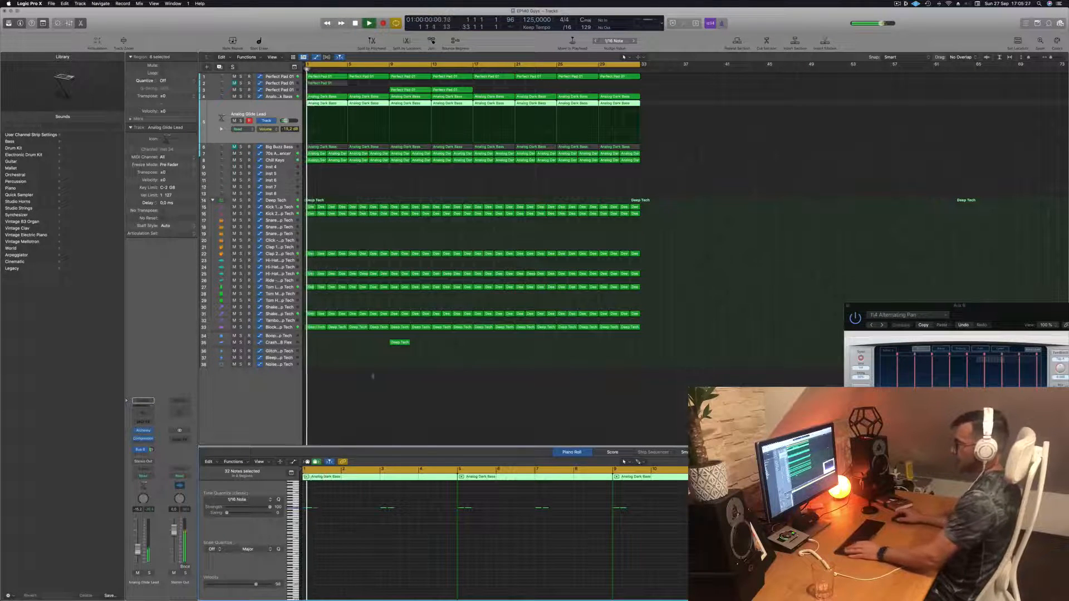
- Open the first Analog Dark Bass region on the Analog Glide Lead track and select its note in the piano roll
left_click_drag(326, 567, 351, 554)
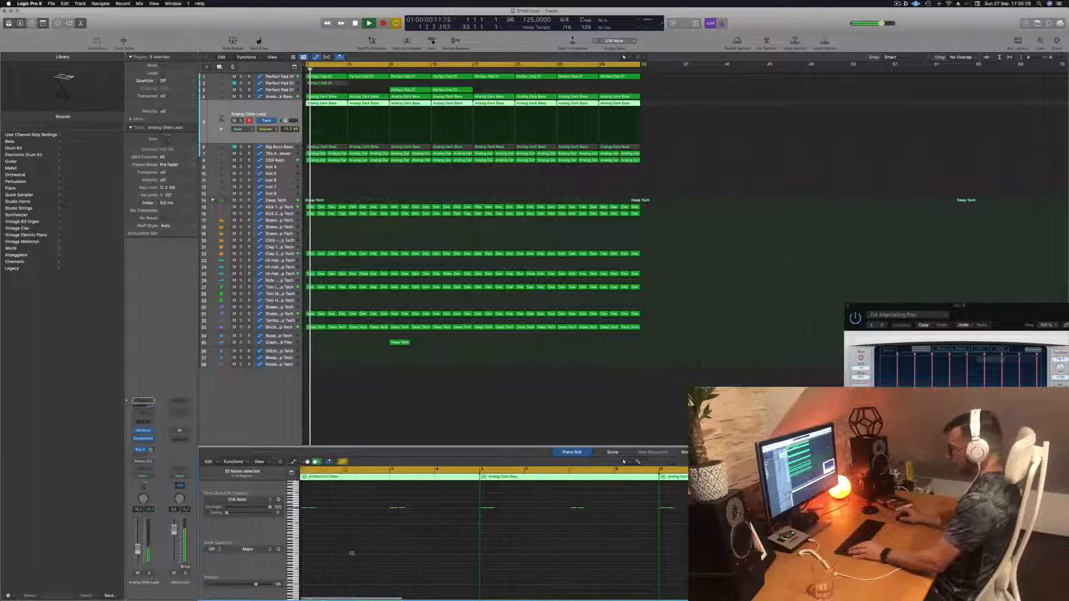
left_click(338, 159)
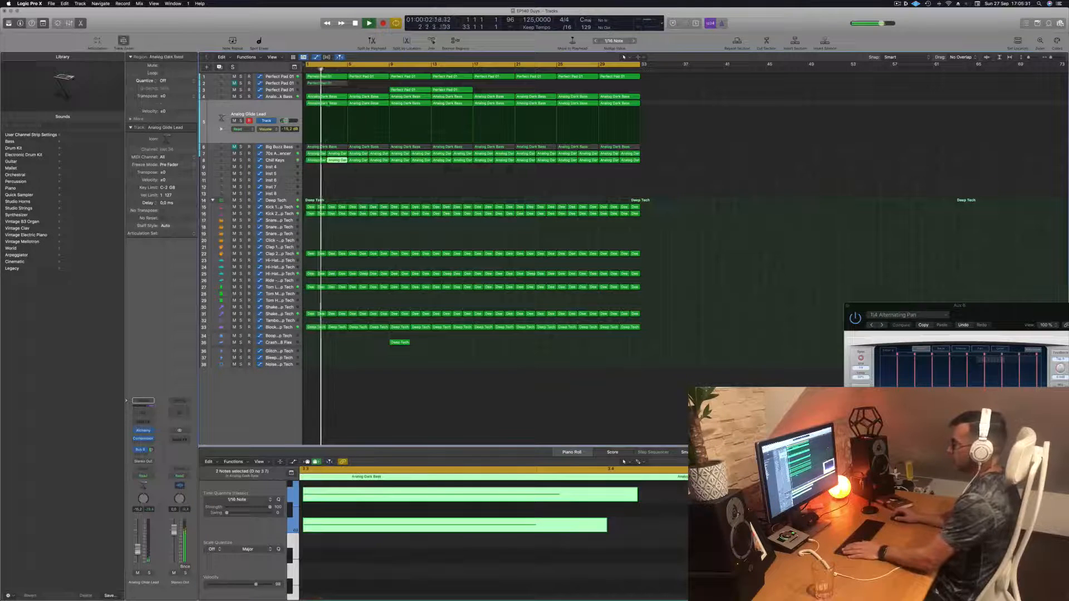
left_click(338, 104)
left_click(368, 542, "ctrl+alt")
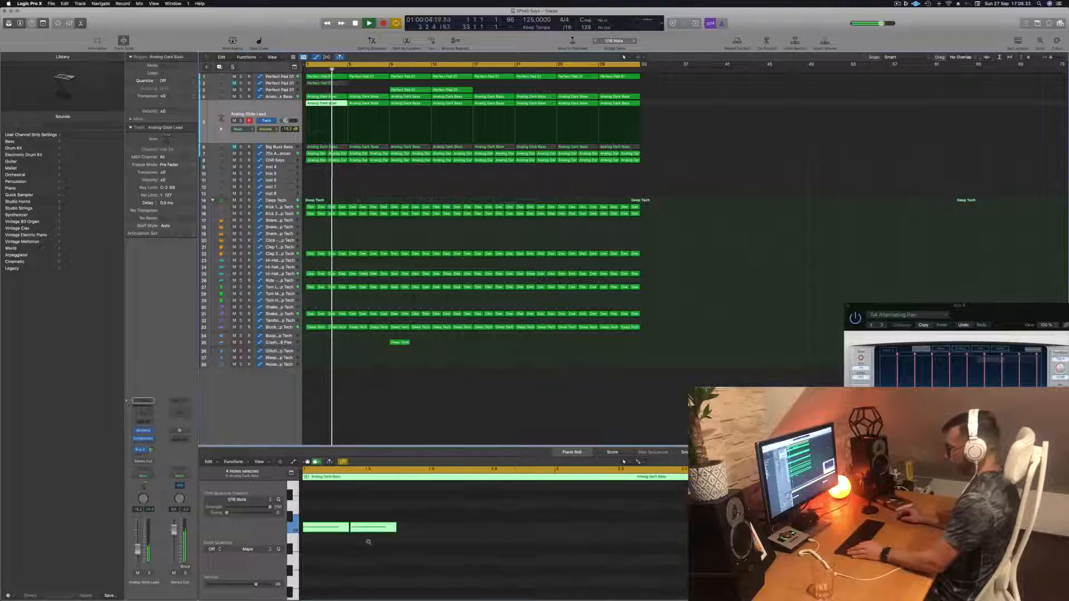
left_click_drag(327, 505, 333, 563)
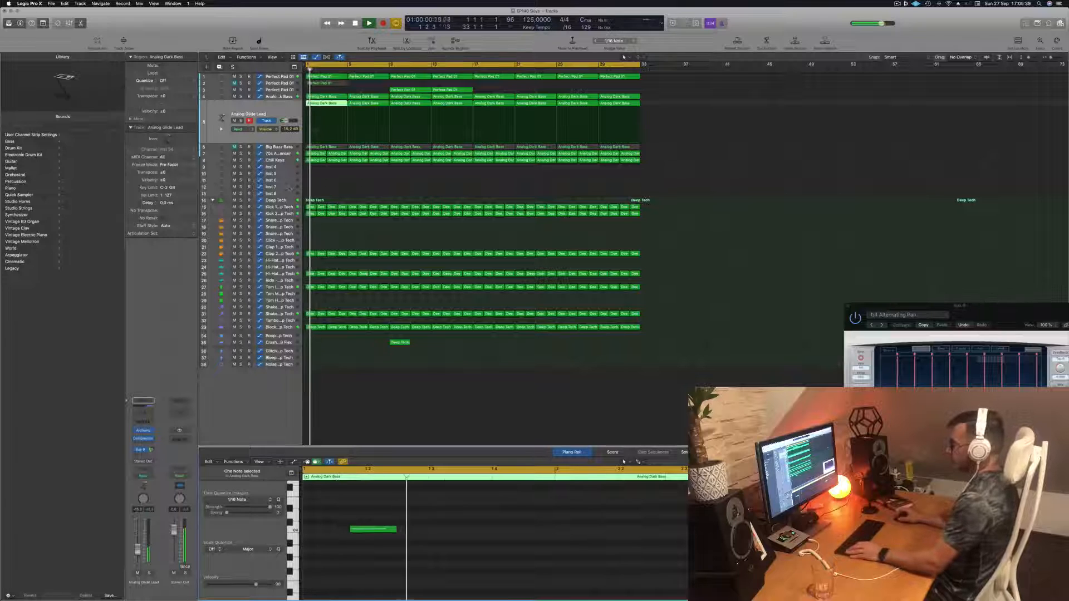
- Delete the later Analog Dark Bass regions on the Analog Glide Lead track and copy the earlier ones across the arrangement
left_click_drag(663, 102, 409, 105)
key("Delete")
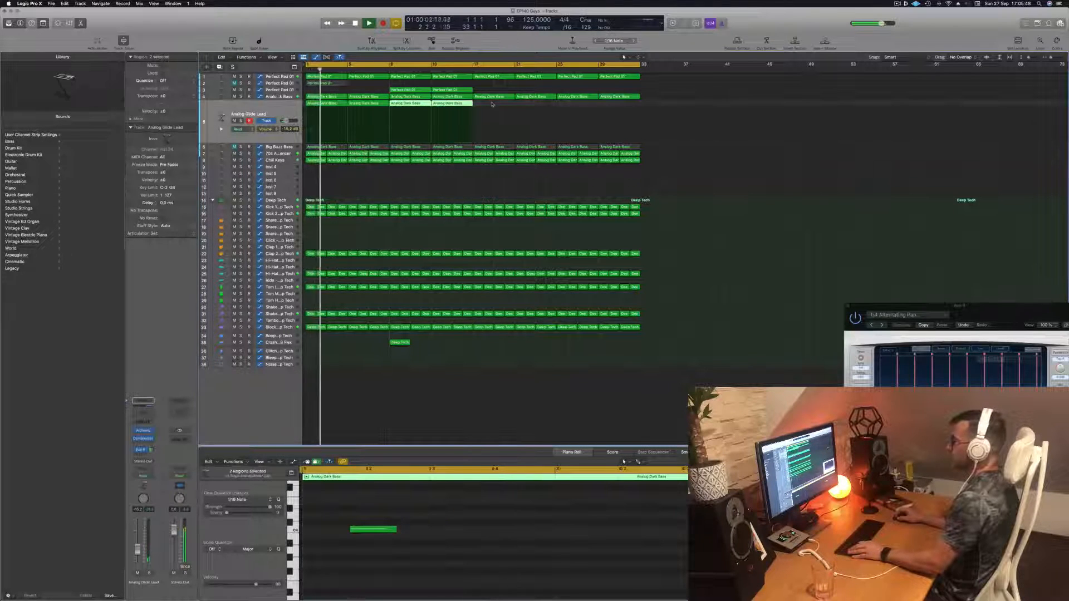
left_click_drag(332, 105, 492, 109)
- Reselect the Analog Glide Lead track and start playback from the beginning to hear it
left_click(273, 109)
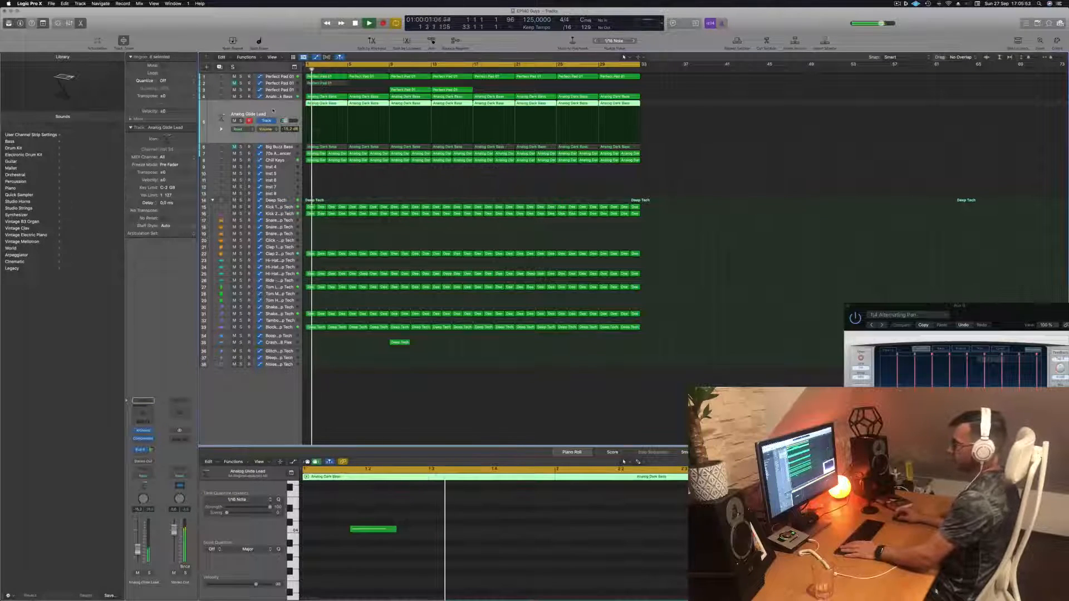
left_click(426, 556)
key("Return")
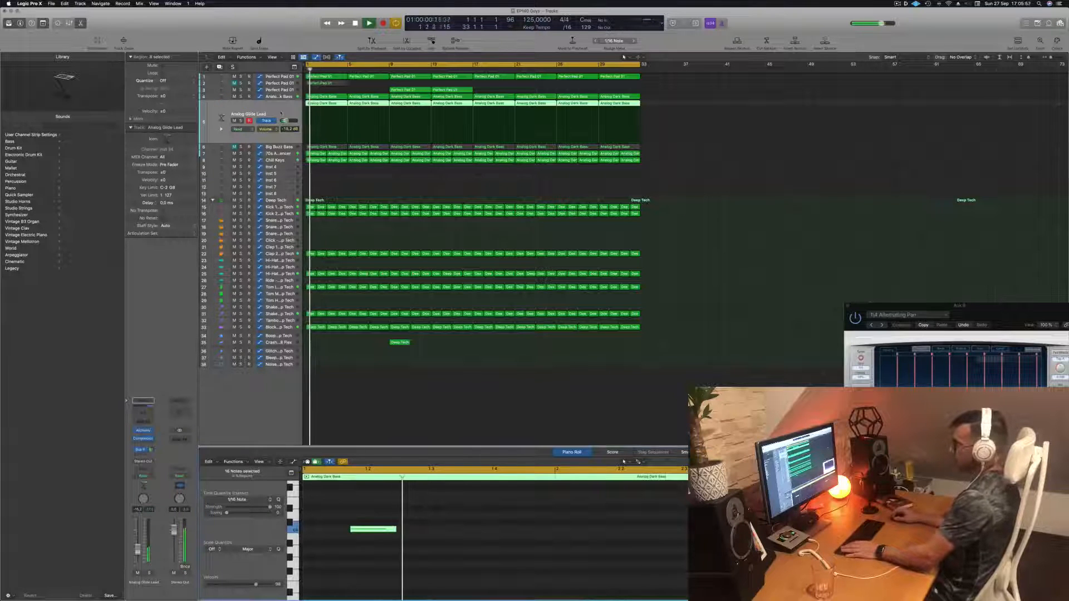
left_click(281, 113)
key("space")
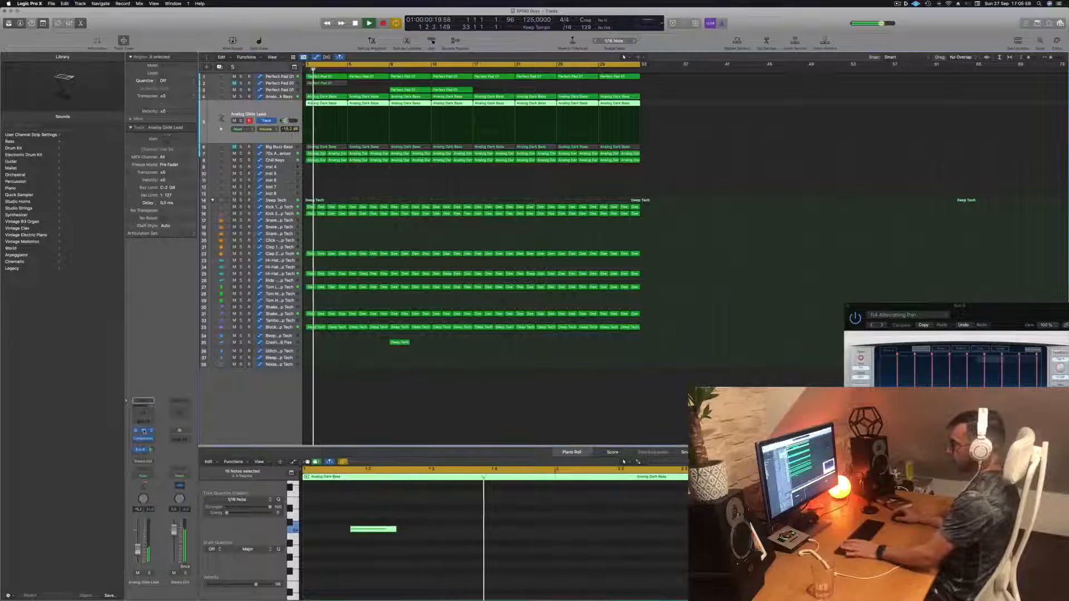
- Open the lead track's Alchemy instrument and audition the Chaotic Pattern Echoes and Chaotic Uprising presets
left_click(143, 432)
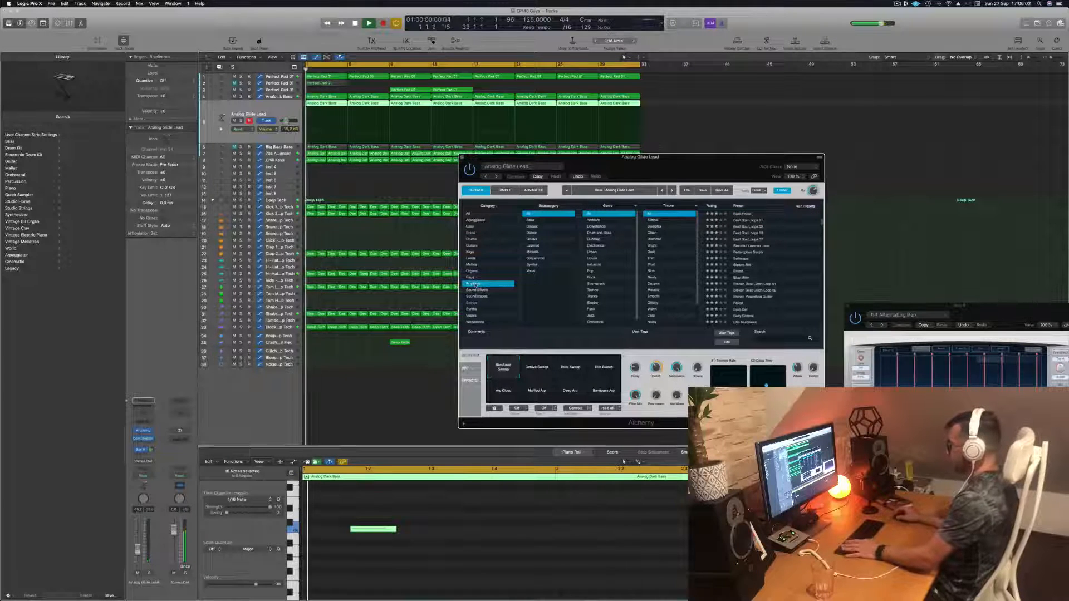
scroll(744, 260, "down", 5)
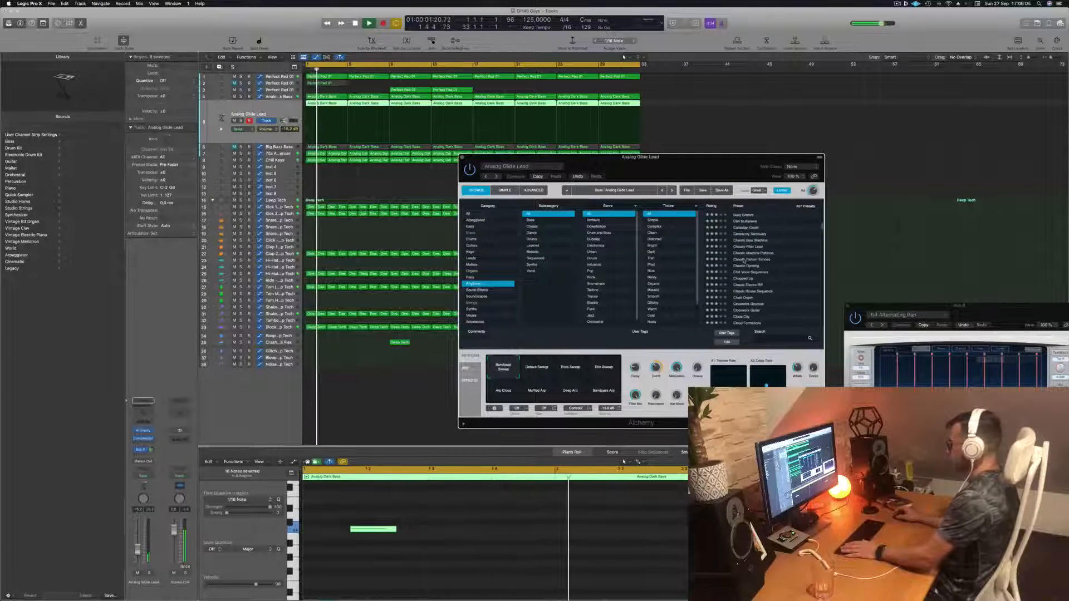
left_click(744, 259)
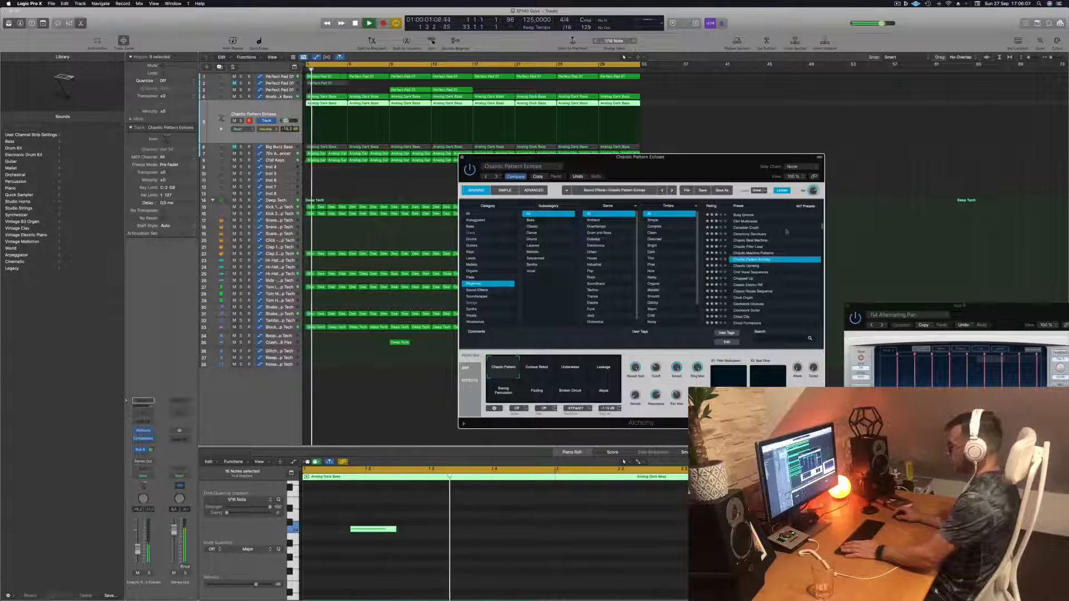
left_click_drag(688, 170, 611, 93)
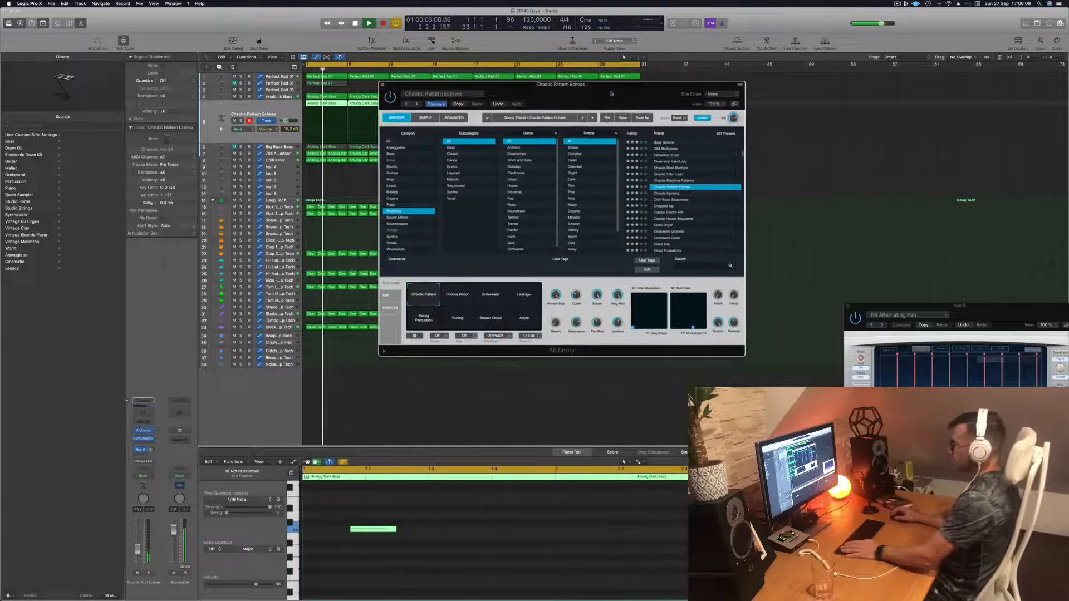
left_click(666, 194)
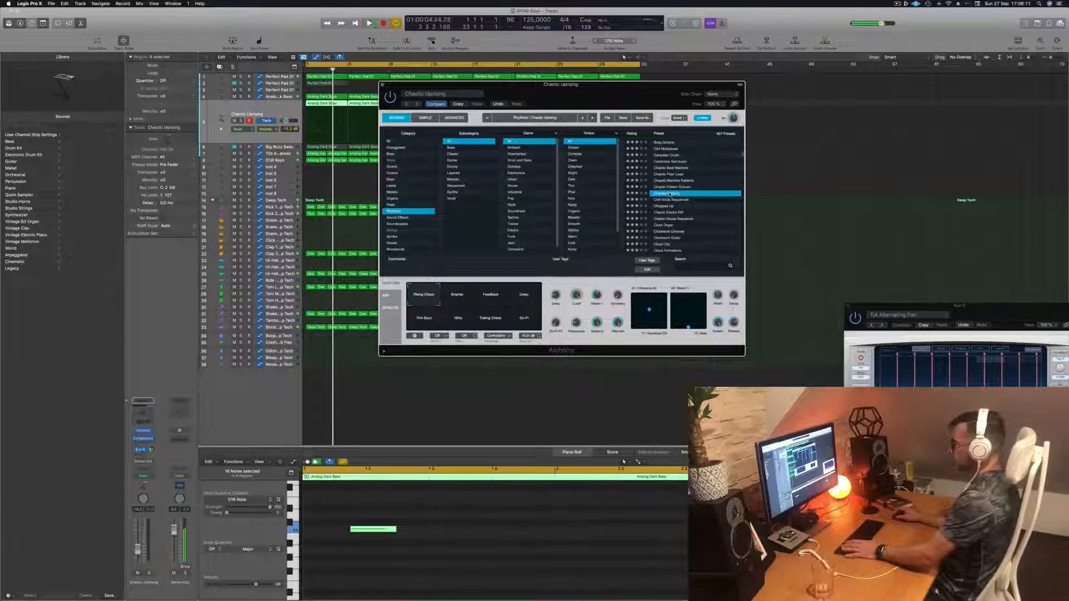
key("space")
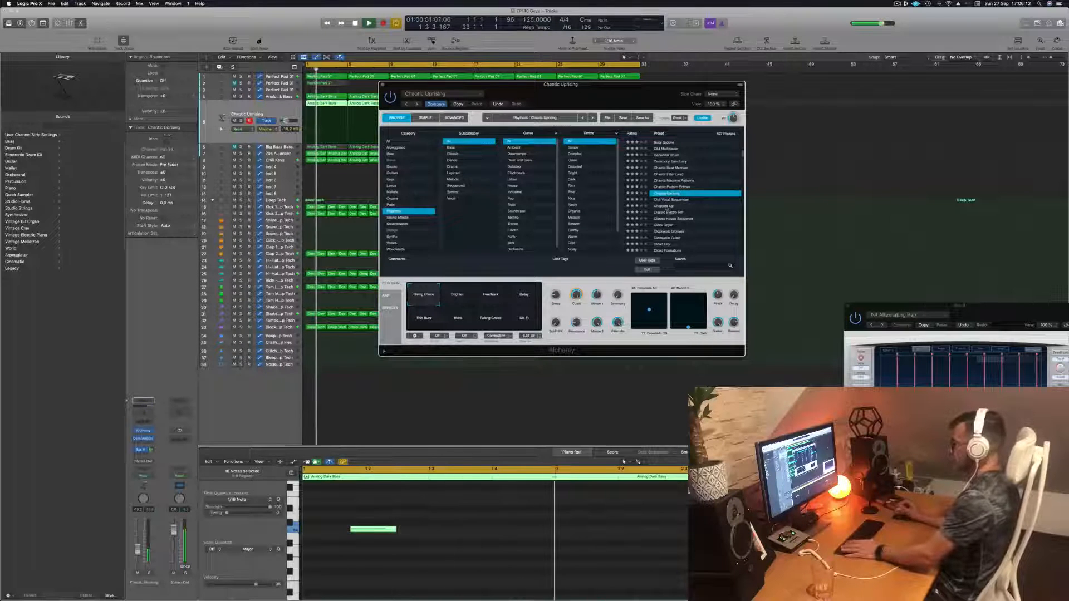
- Audition the Chopped Up, Chill Vocal Sequences, Clock Organ, Clockwork Guitar, Cloud City and Cloud Formations presets
left_click(670, 207)
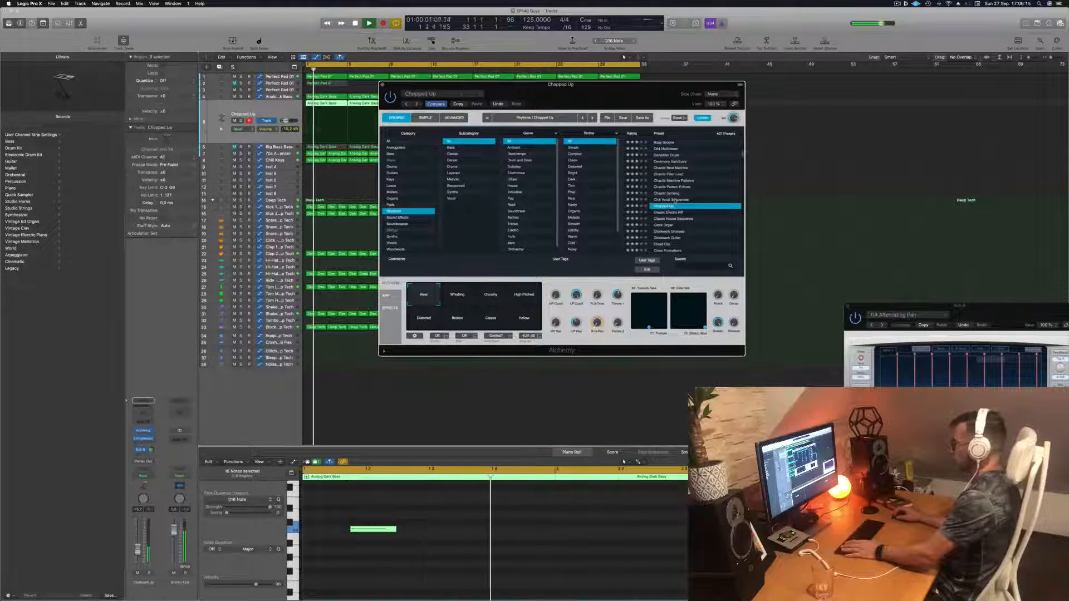
left_click(674, 199)
scroll(677, 208, "down", 1)
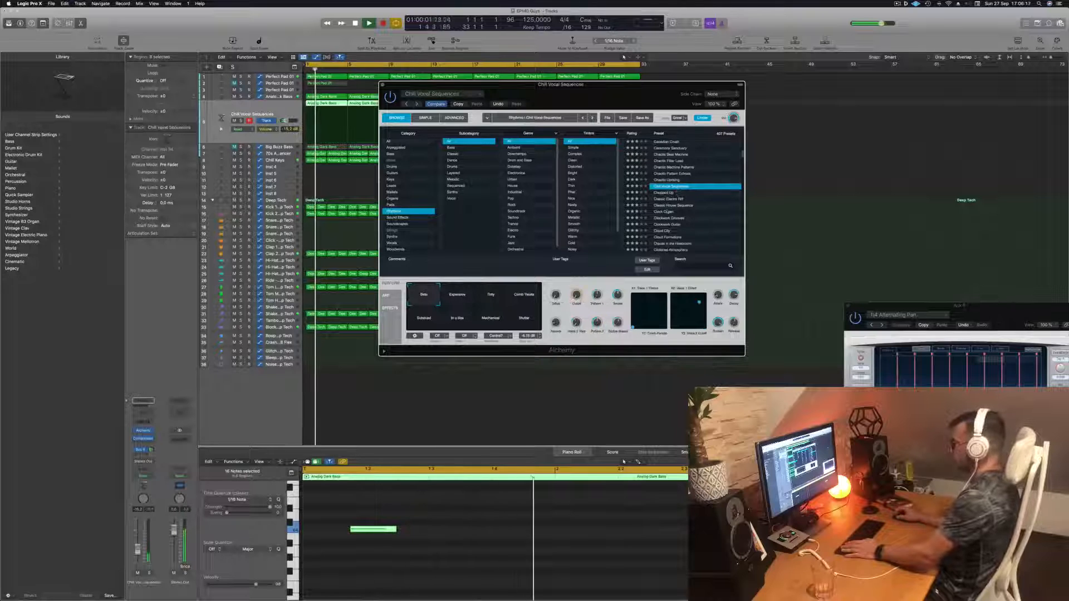
left_click(669, 211)
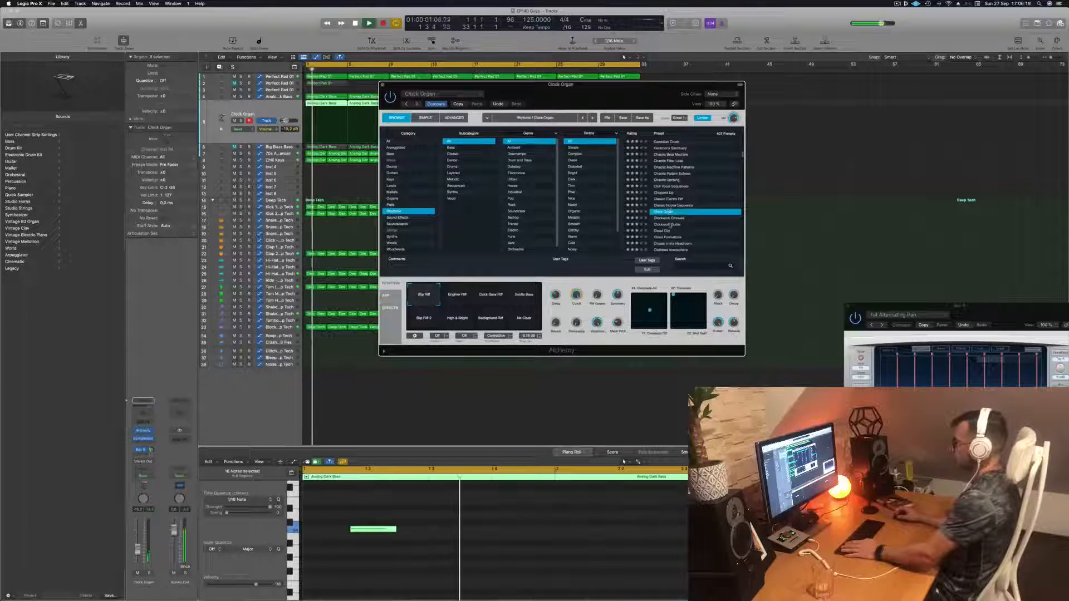
left_click(670, 224)
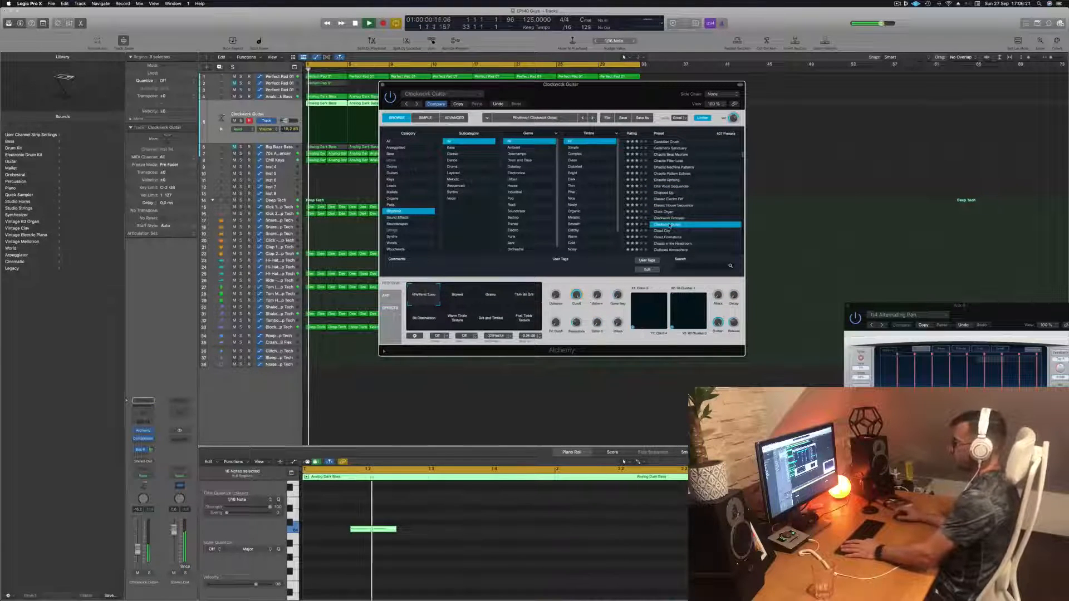
left_click(666, 231)
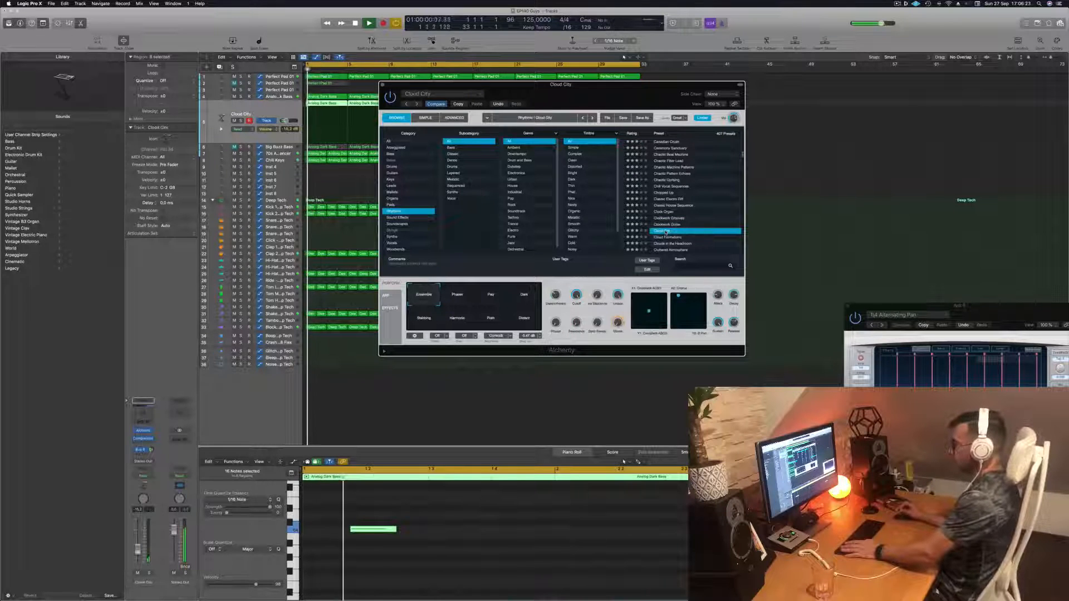
left_click(669, 237)
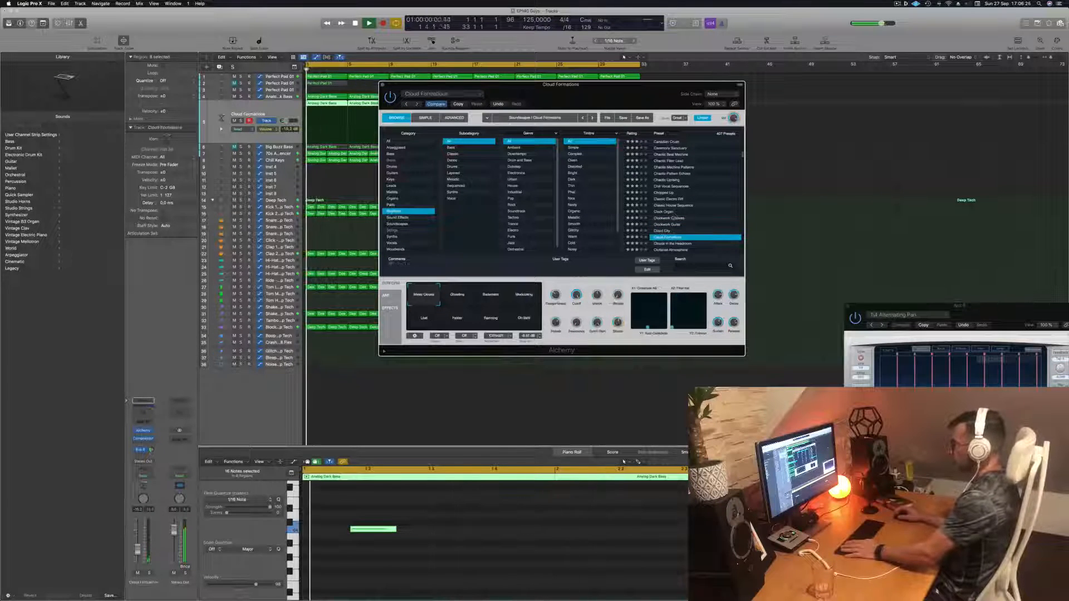
- Audition the Crimson Cloudscape and Crunchy Synth Patterns presets on the lead's Alchemy
scroll(685, 225, "down", 3)
scroll(686, 221, "down", 2)
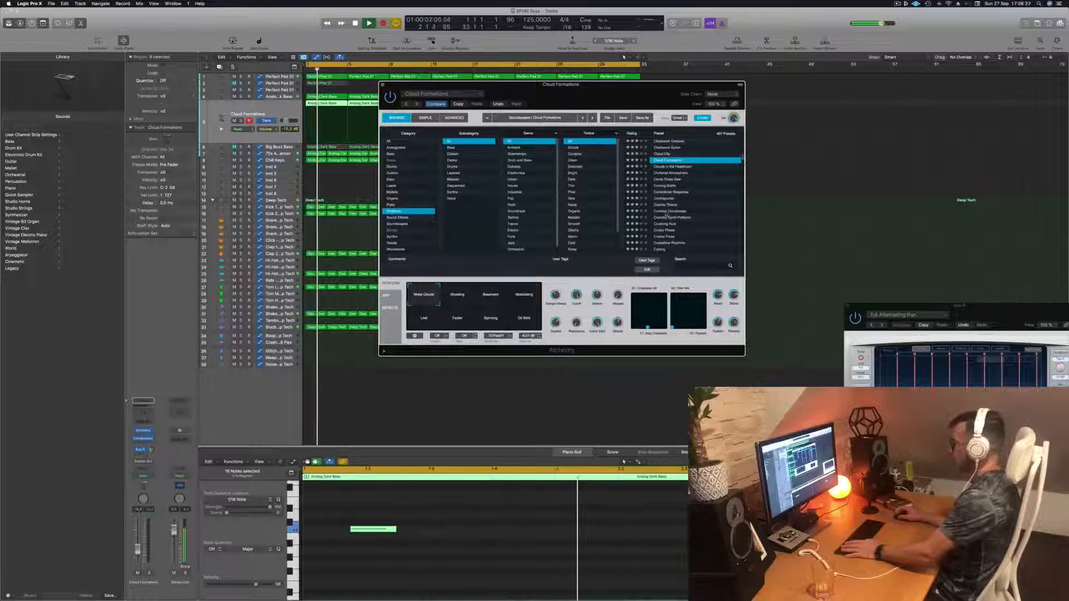
left_click(668, 211)
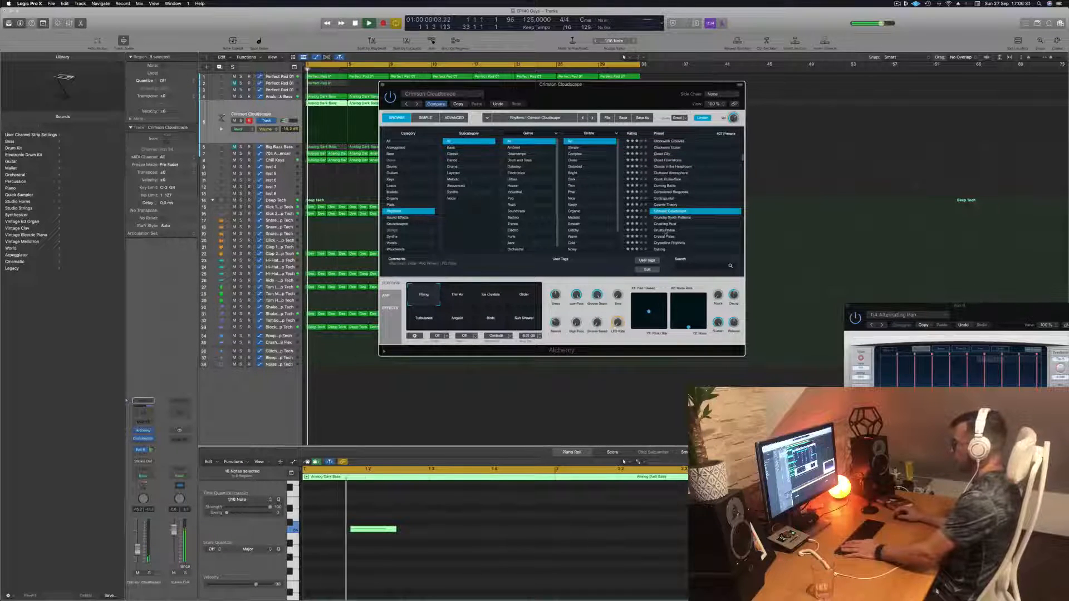
left_click(670, 218)
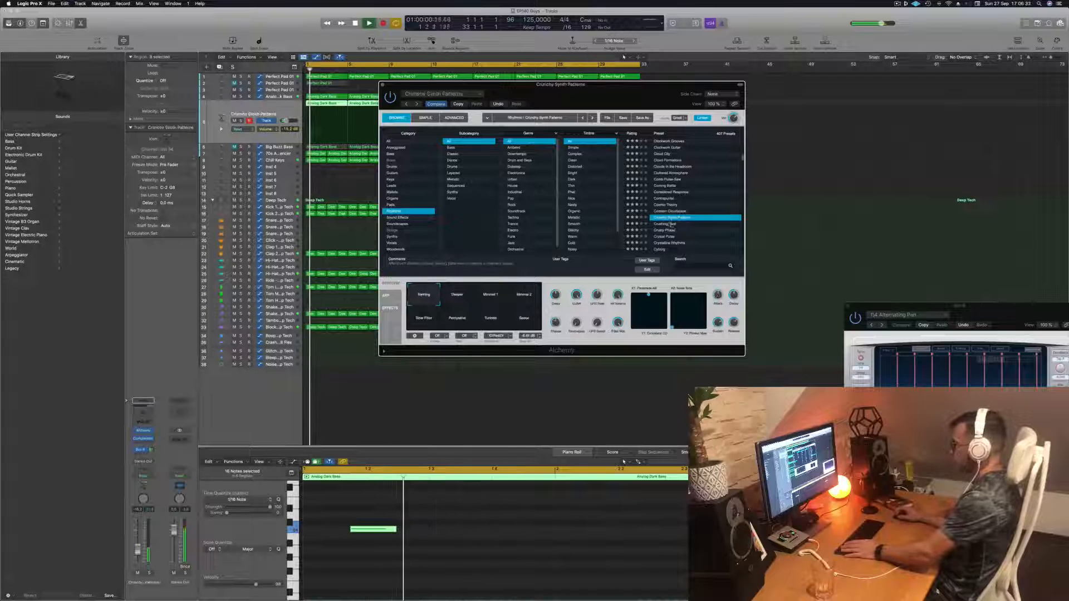
- Audition the Crystal Pulse and Cyborg presets further down the preset list
scroll(674, 219, "down", 2)
scroll(679, 218, "down", 4)
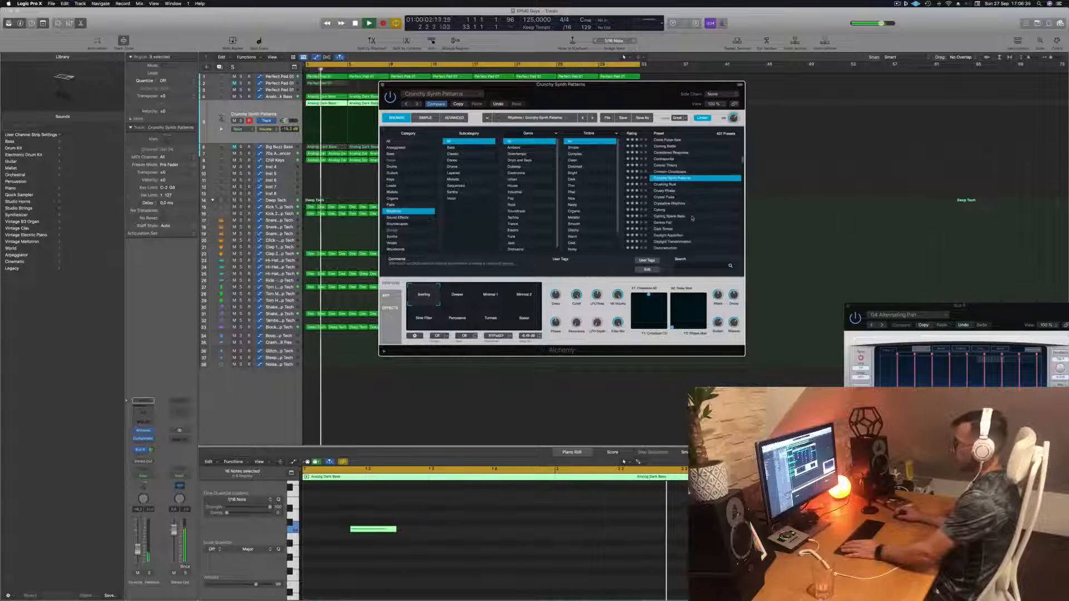
left_click(667, 197)
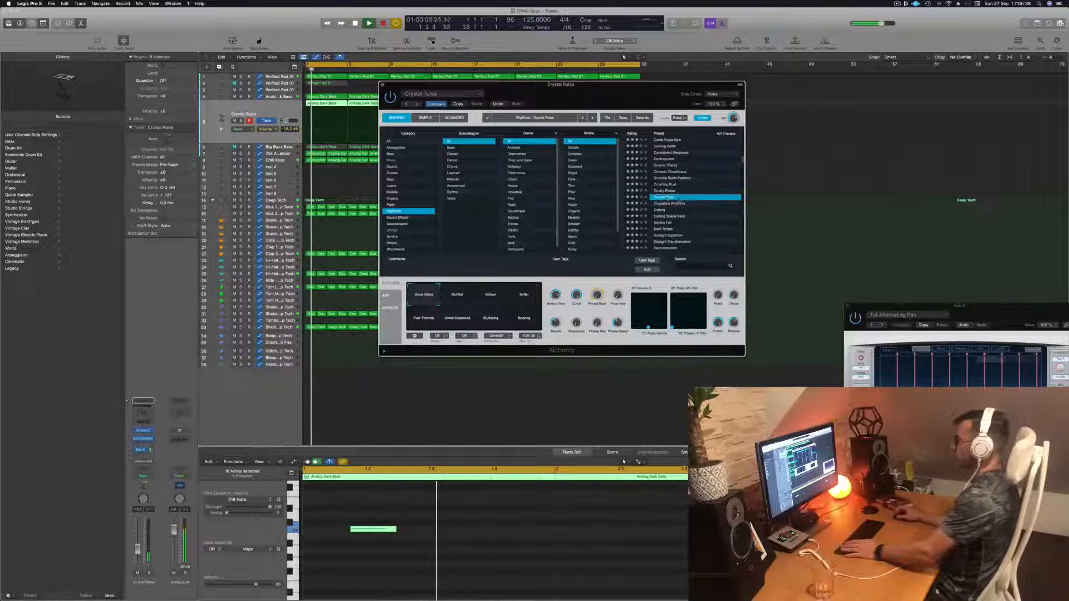
scroll(671, 198, "down", 3)
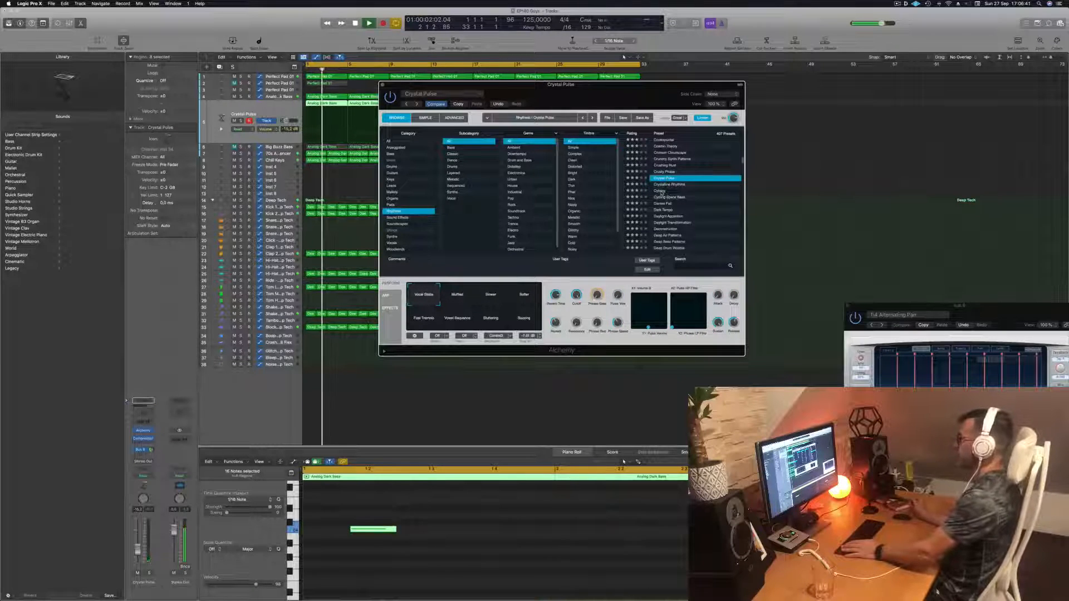
left_click(662, 191)
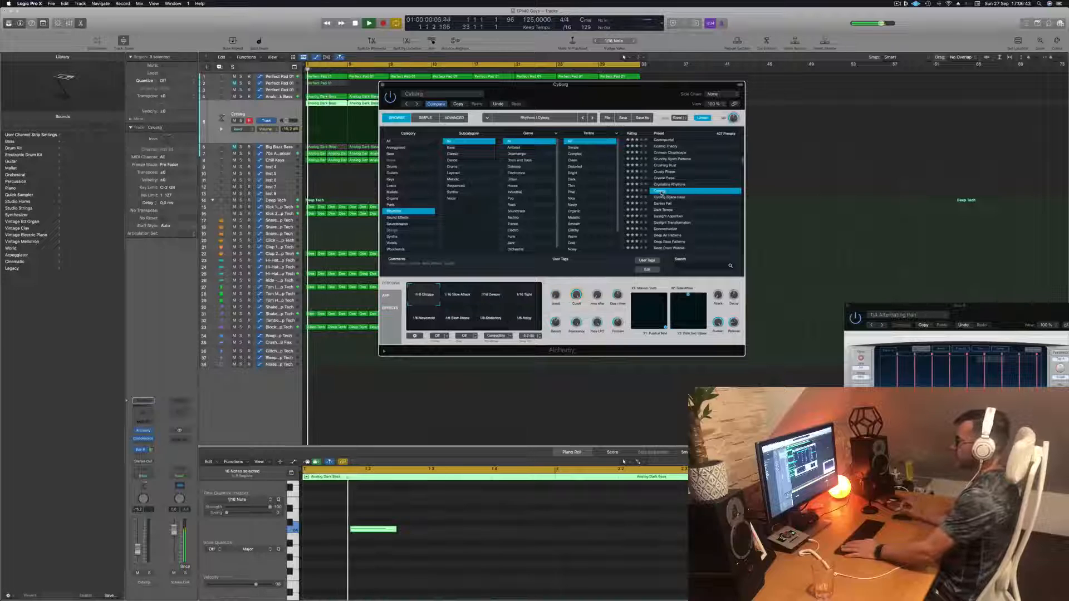
- Audition the Dark Tempo, Daylight Apparition and Deconstruction presets
scroll(680, 192, "down", 2)
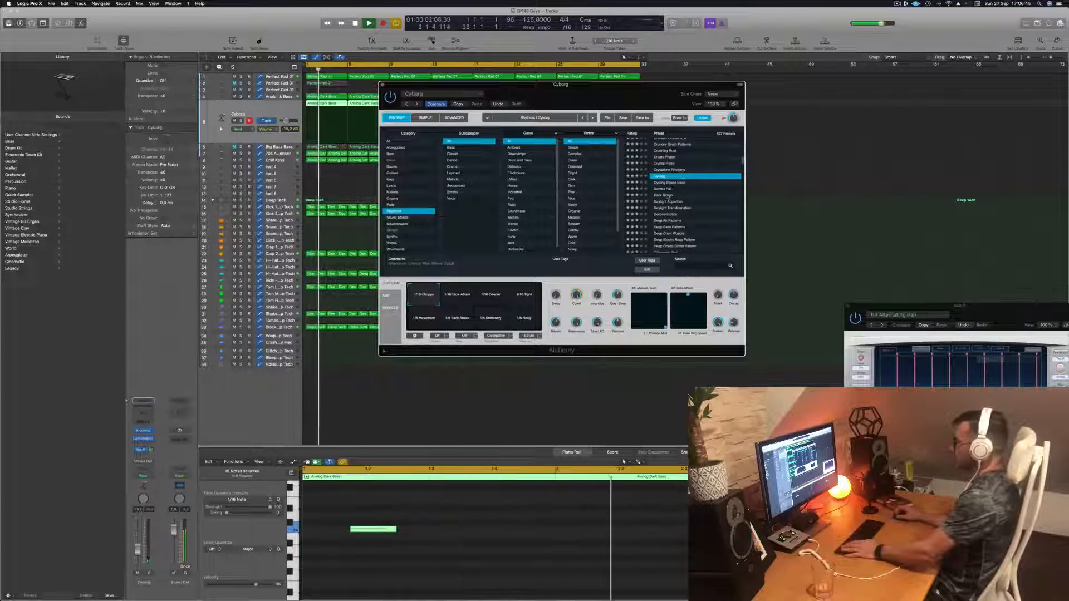
left_click(666, 195)
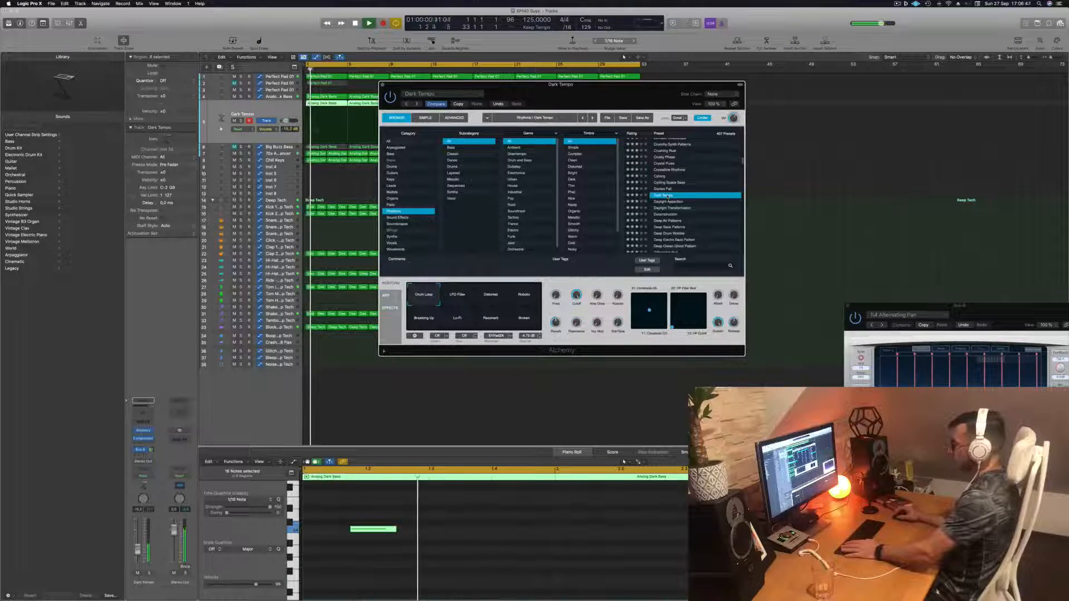
left_click(671, 202)
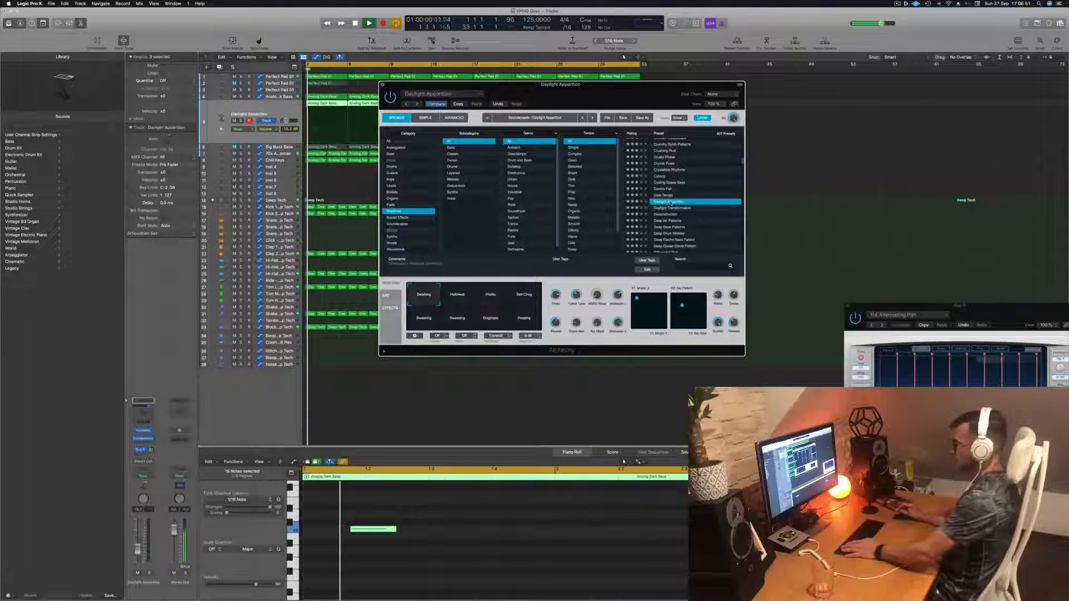
left_click(671, 215)
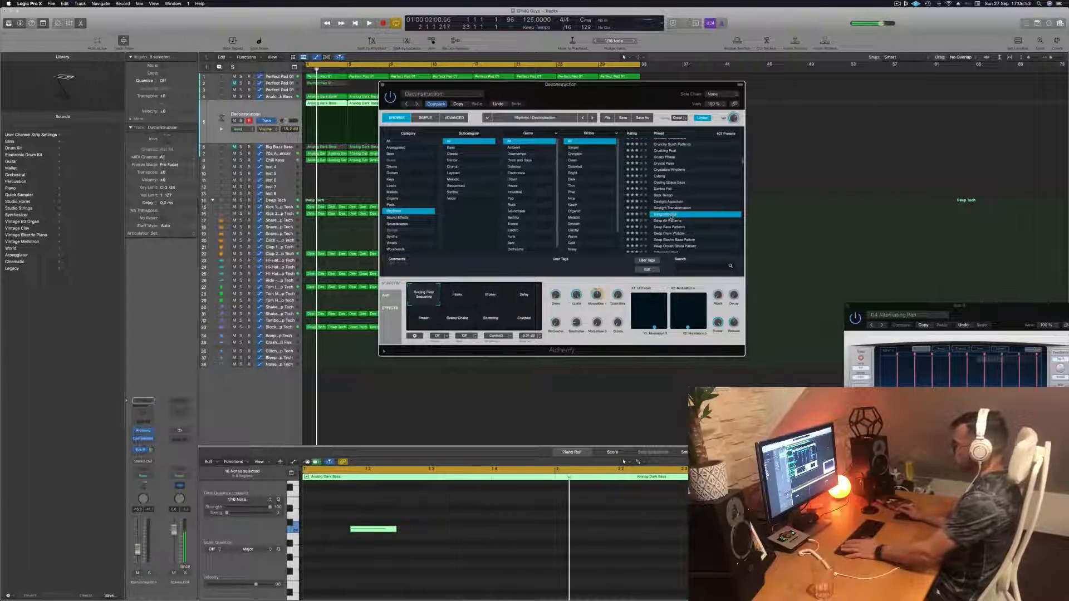
- Try the Deconstruction preset's performance snapshots, from Faster and Broken through Delay, Frozen, Grainy Chaos, Stuttering and Crushed
scroll(672, 217, "down", 2)
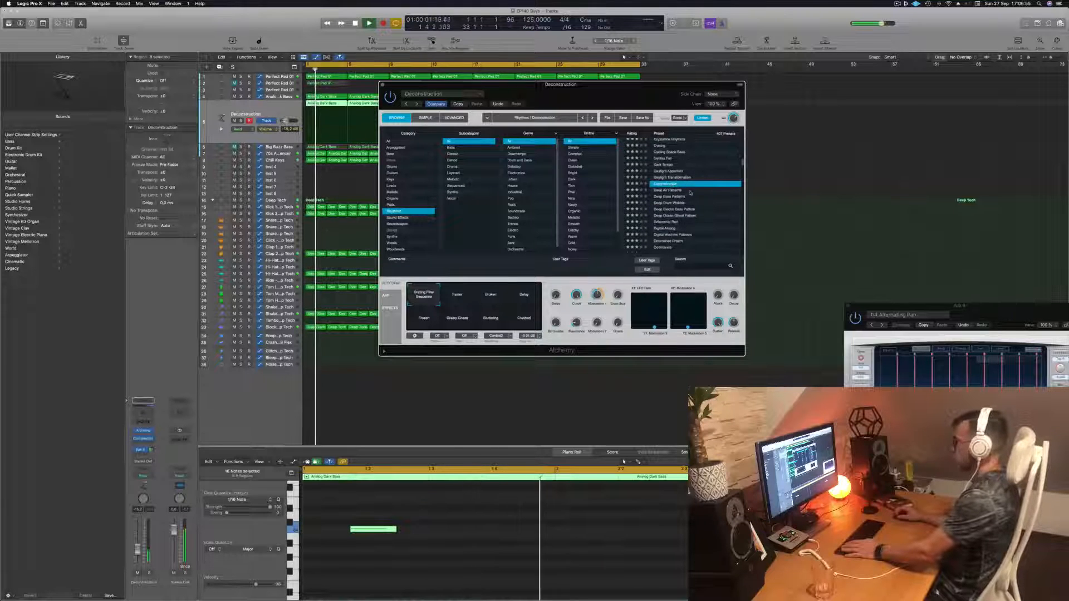
left_click(467, 295)
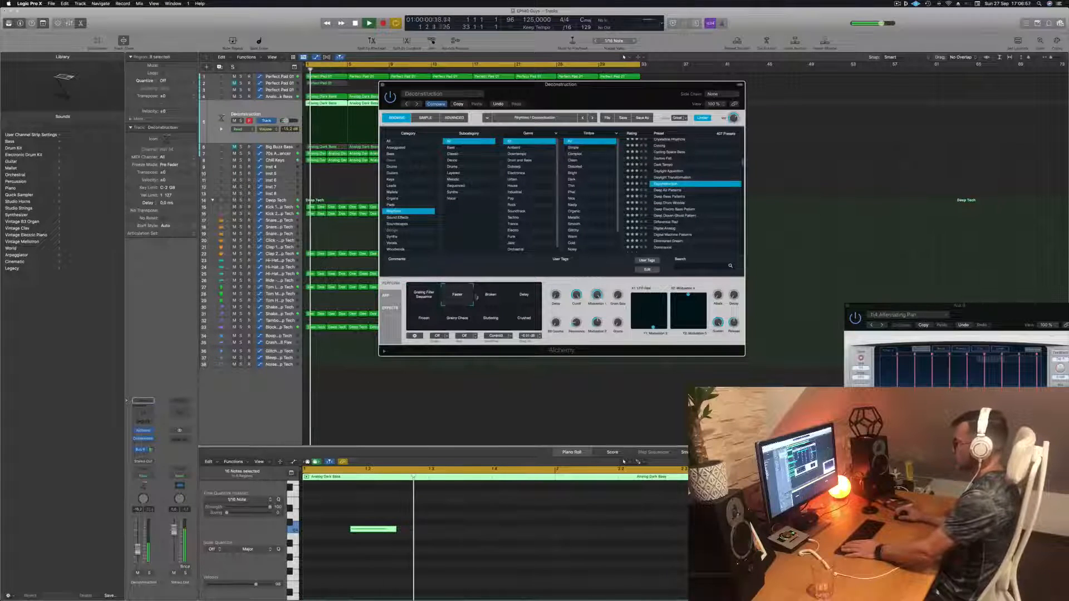
left_click(491, 299)
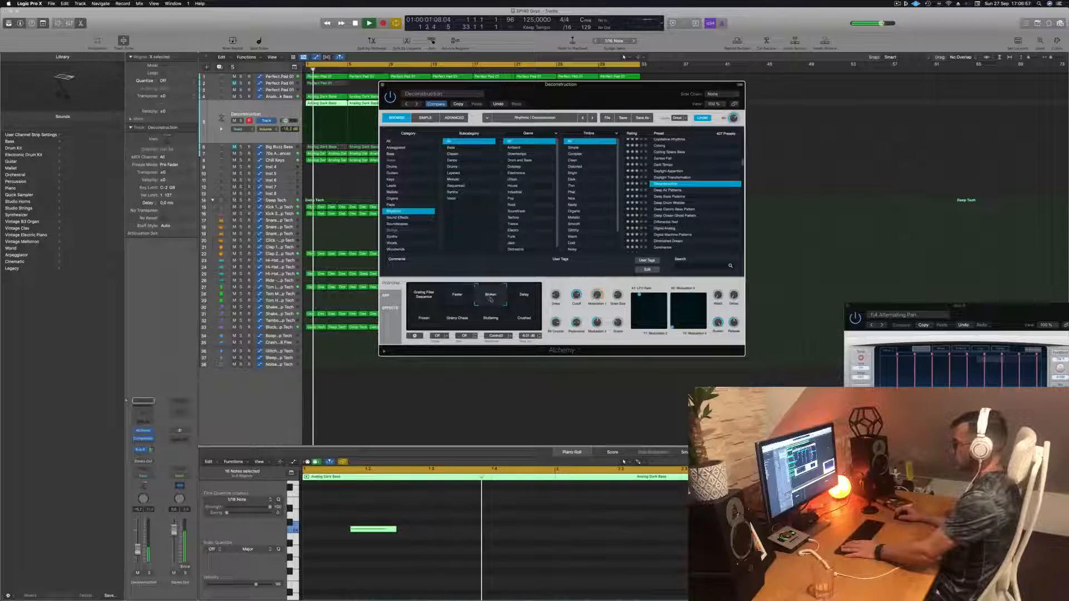
left_click(530, 299)
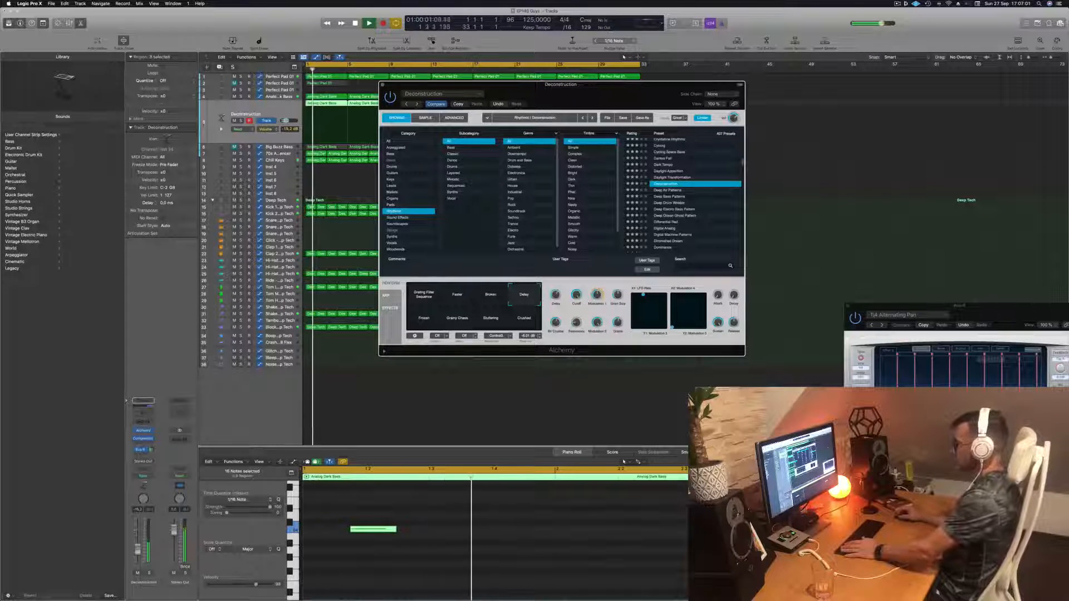
left_click(424, 318)
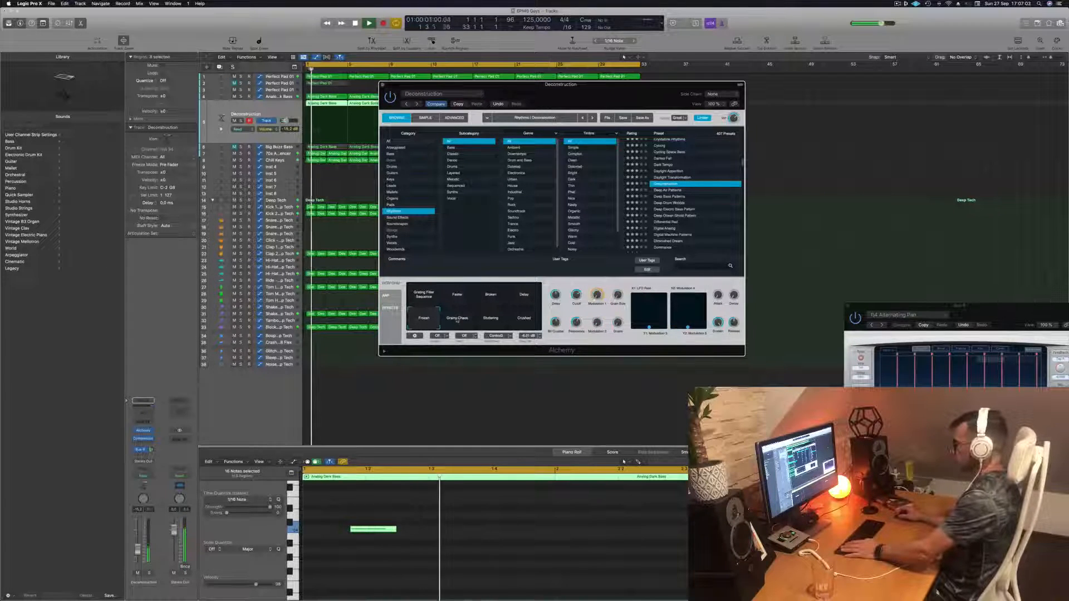
left_click(457, 320)
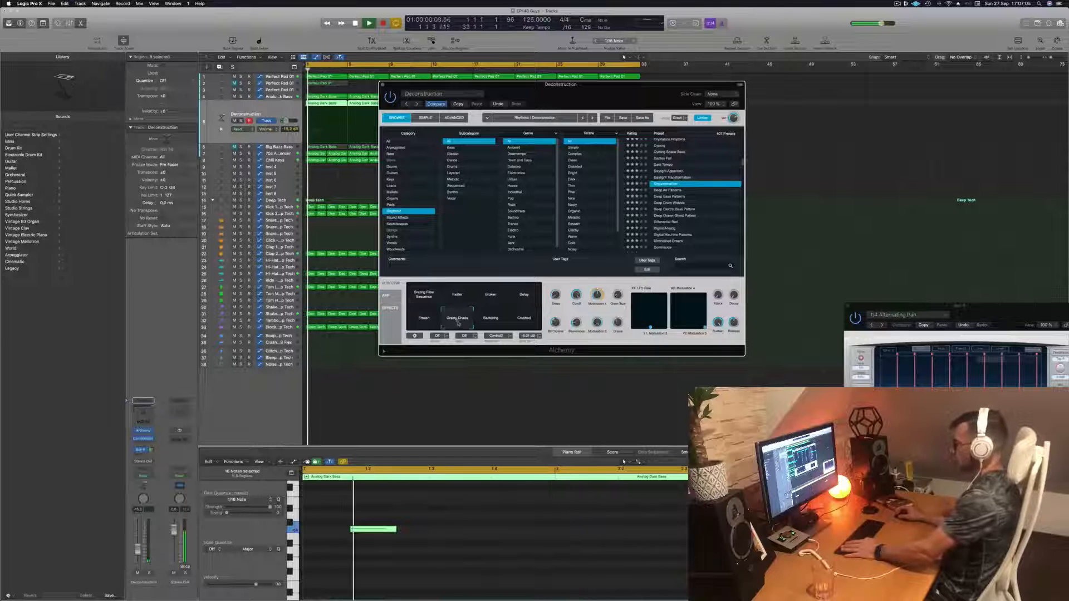
left_click(492, 321)
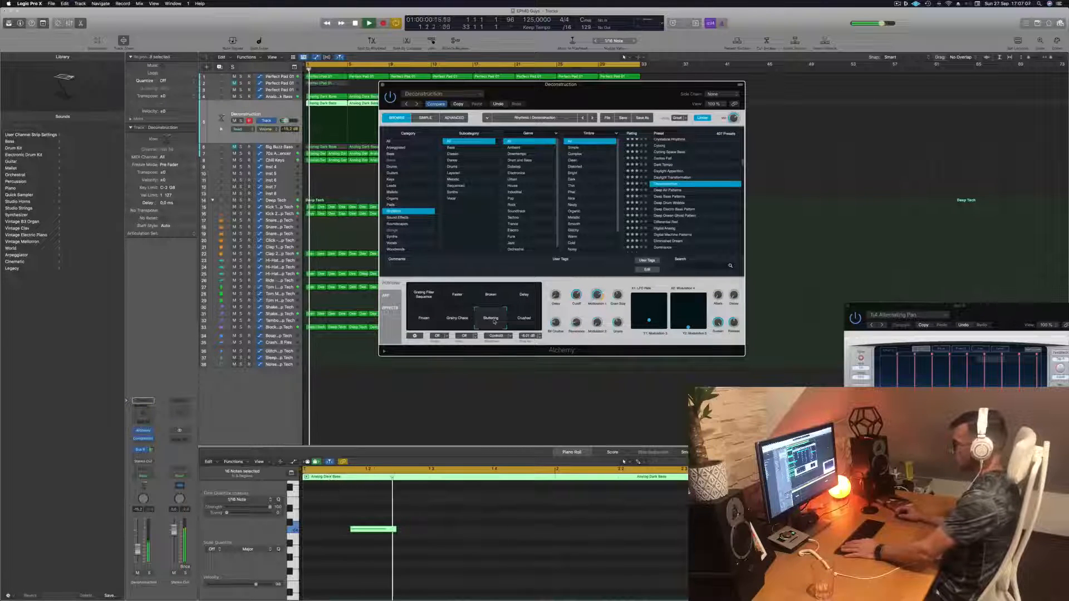
left_click(524, 318)
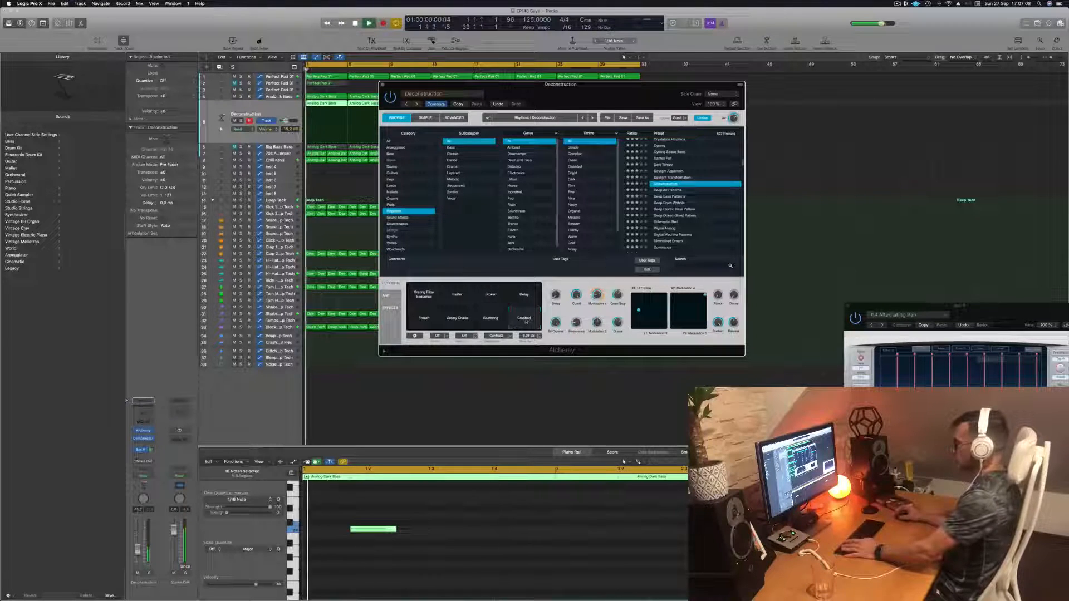
- Load the Deep Air Patterns preset and try its performance snapshots while restarting playback
left_click(675, 191)
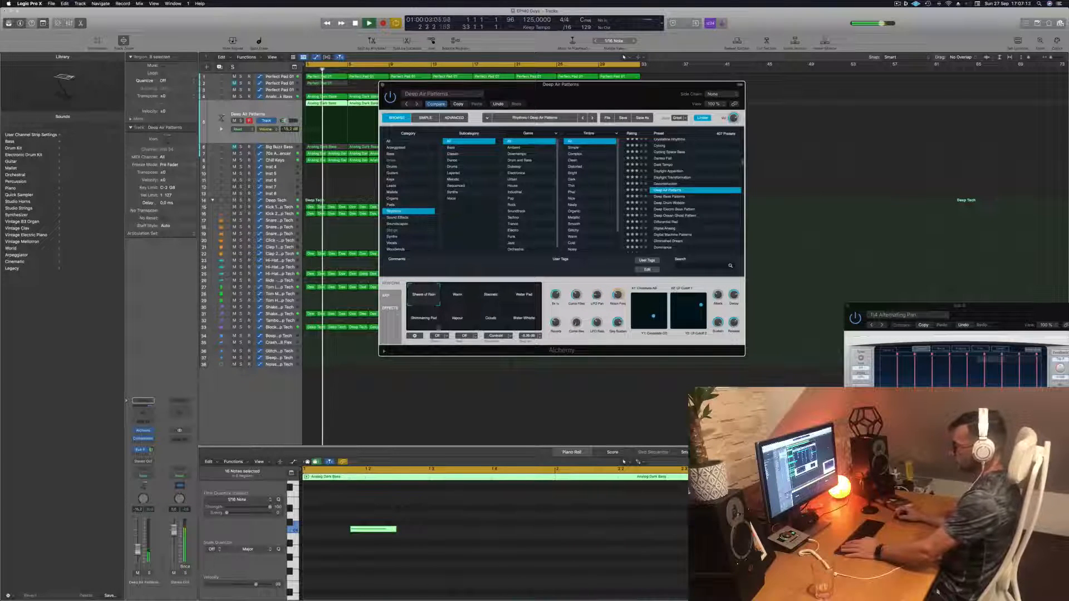
left_click(458, 298)
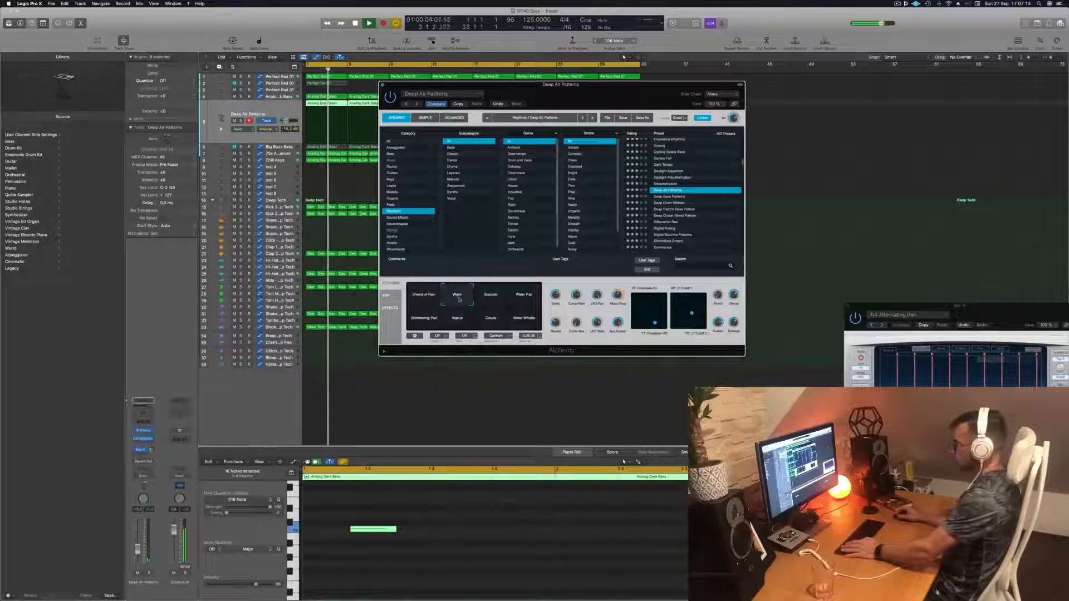
left_click(498, 297)
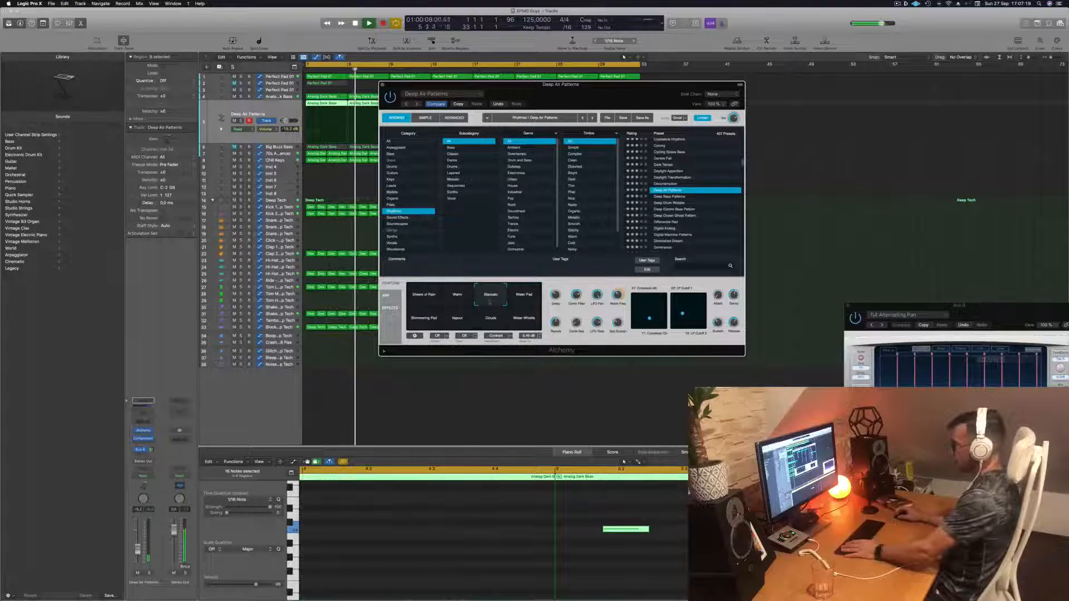
key("space")
key("space")
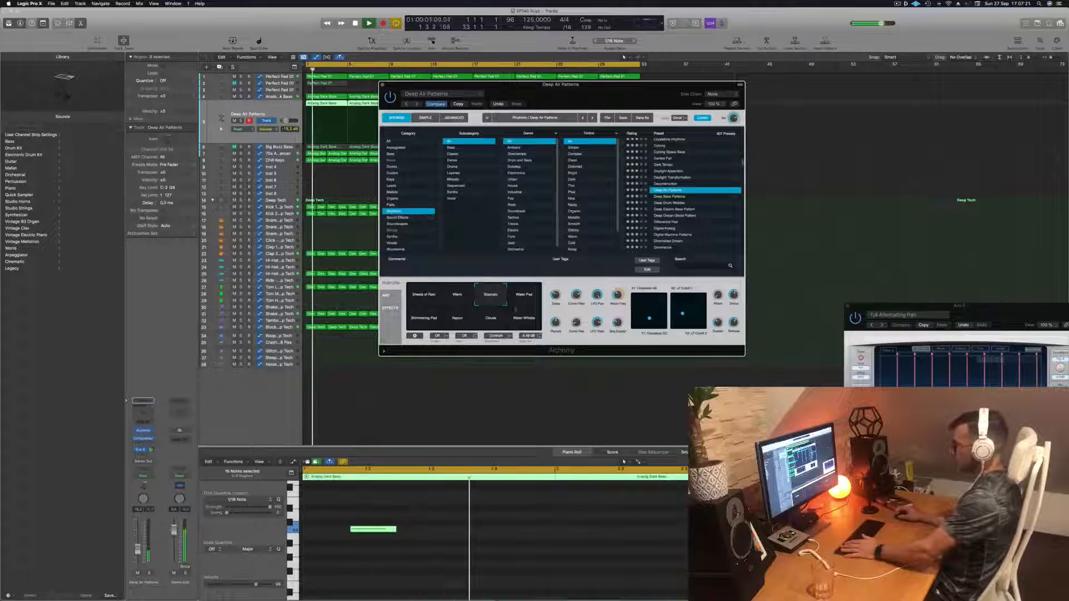
left_click(515, 308)
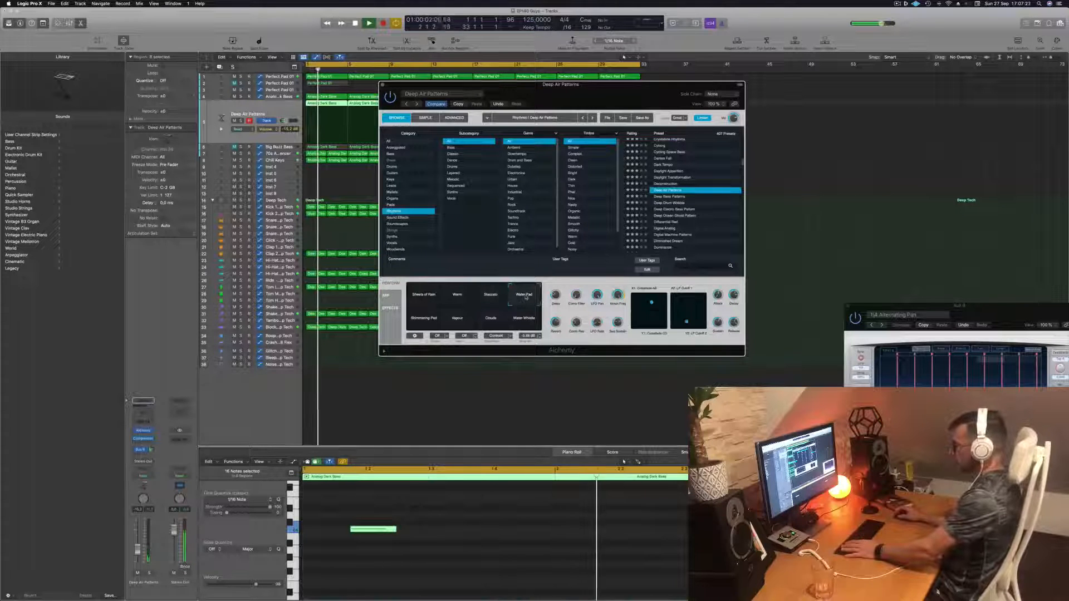
left_click(417, 321)
left_click(460, 323)
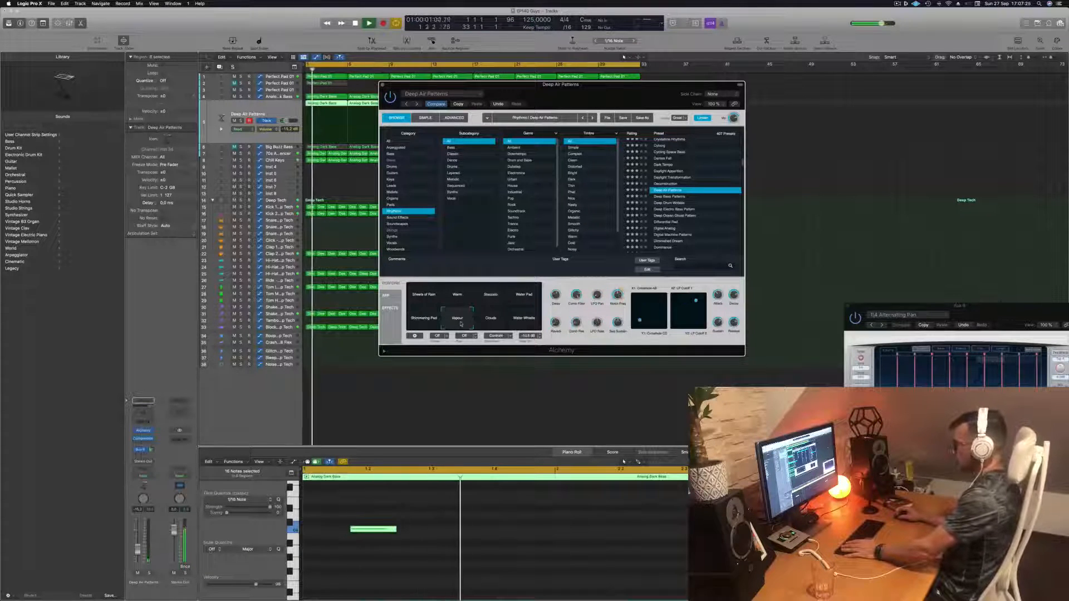
left_click(526, 320)
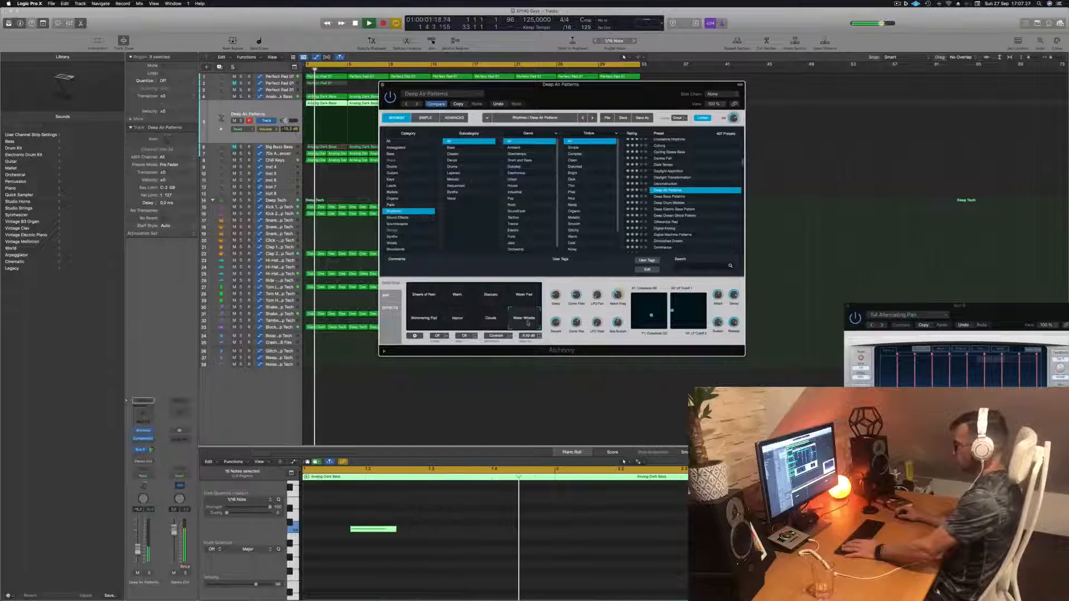
left_click(424, 295)
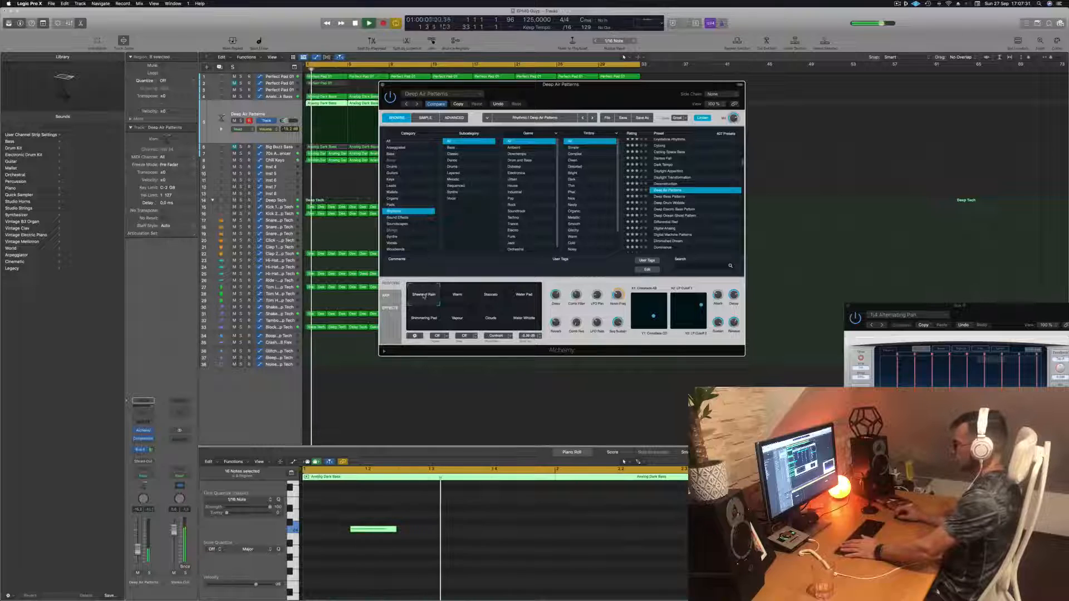
- Audition the Deep Bass Patterns, Deep Drum Wobble, Dominance and Donnie Mod presets
left_click(672, 197)
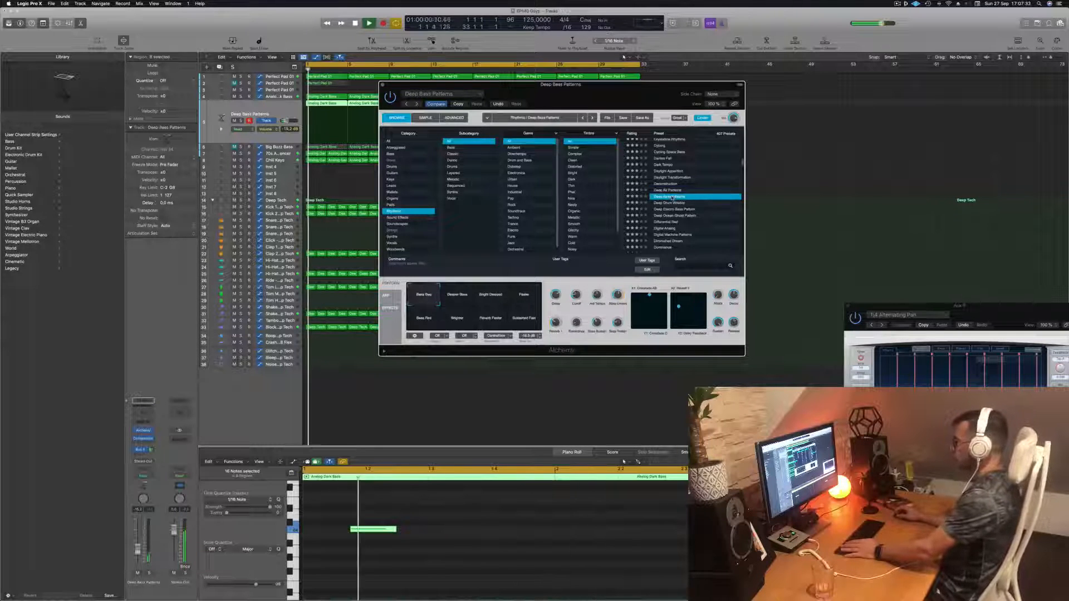
left_click(674, 204)
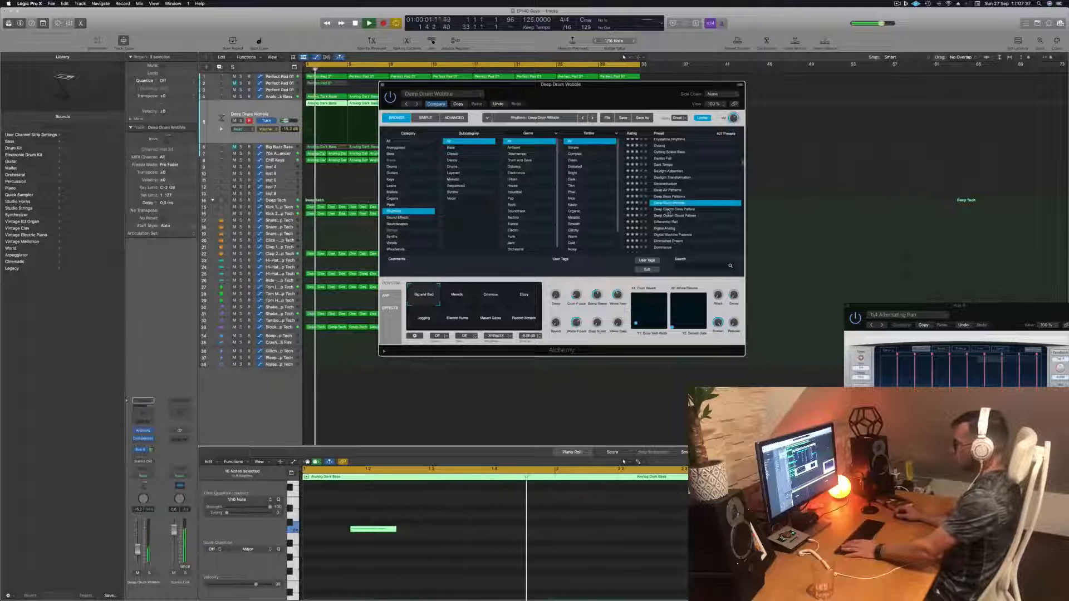
scroll(668, 213, "down", 2)
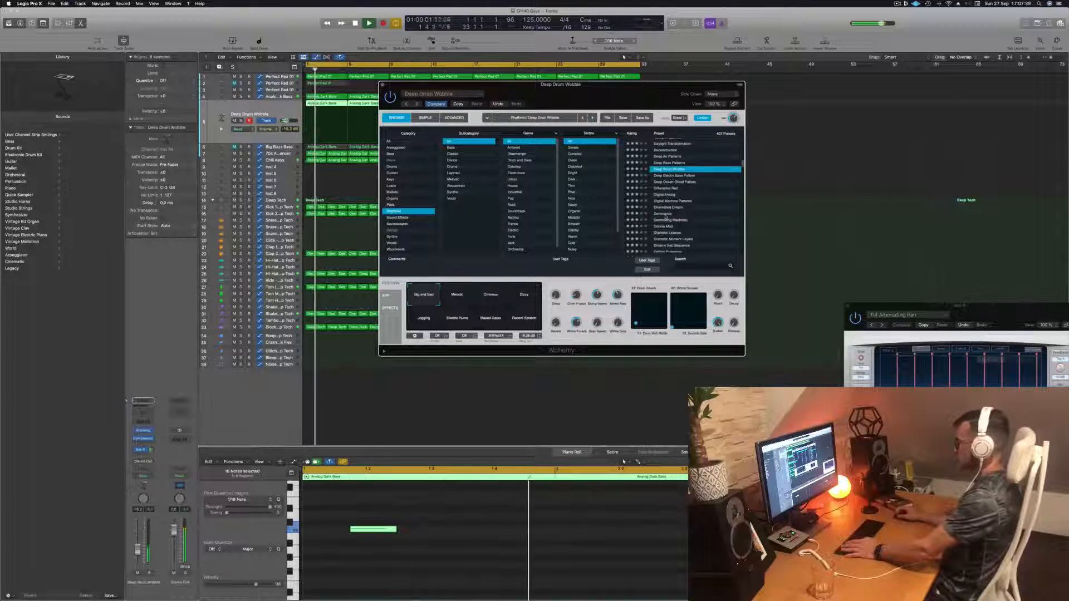
left_click(666, 215)
scroll(666, 216, "down", 2)
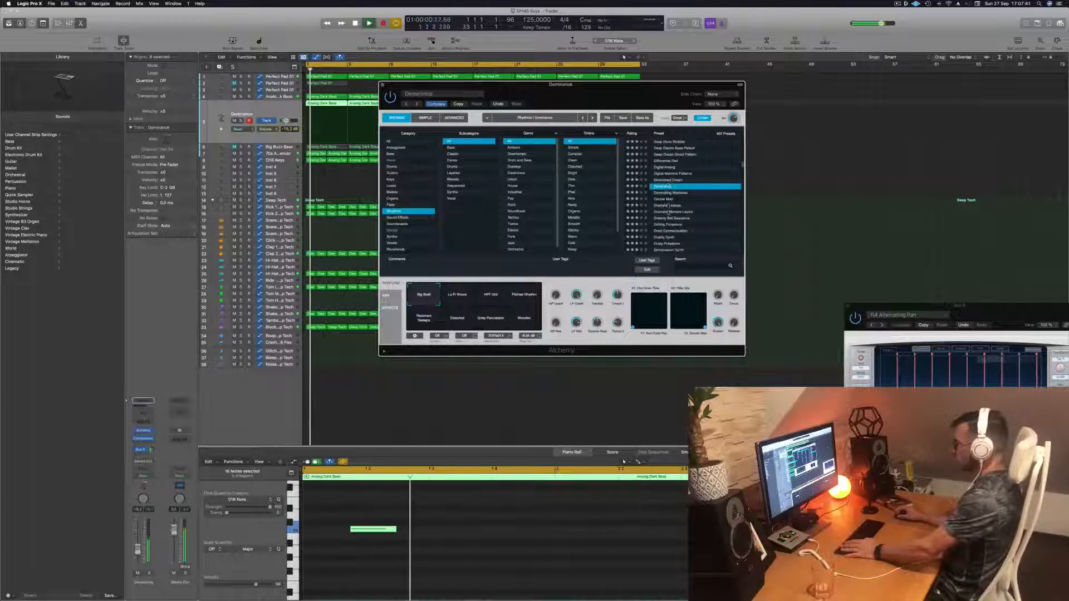
left_click(666, 199)
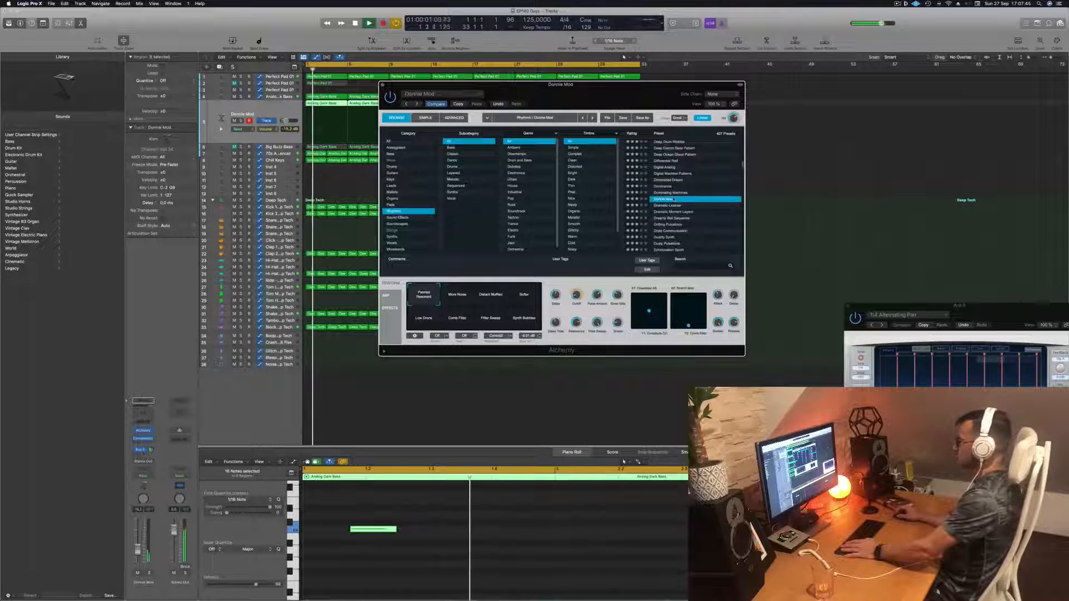
- Audition the Dramatic License and Duality Synth presets
scroll(671, 199, "down", 2)
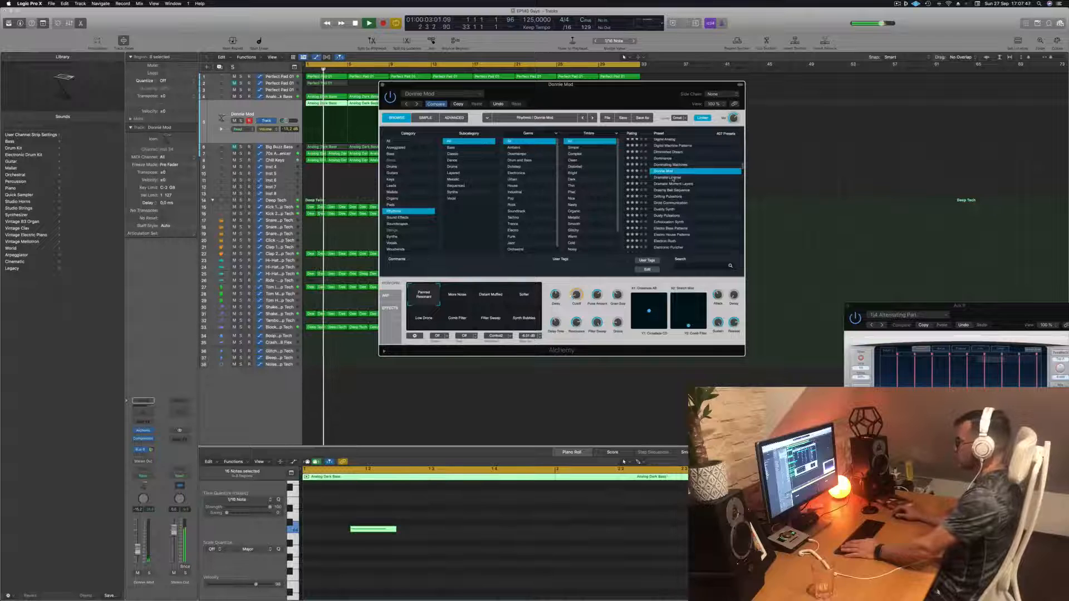
left_click(673, 178)
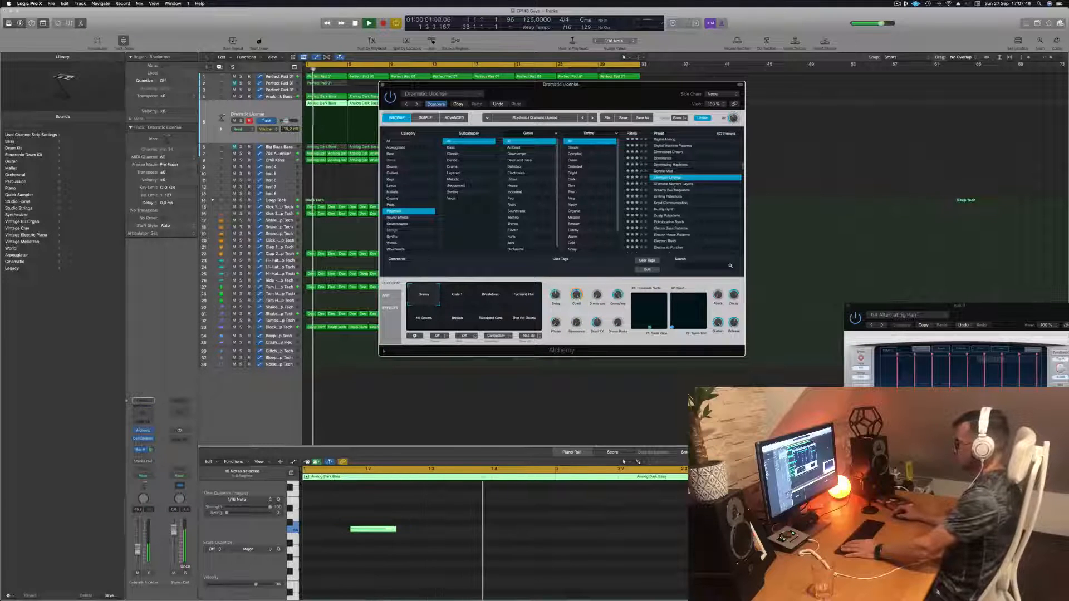
scroll(671, 190, "down", 1)
left_click(664, 204)
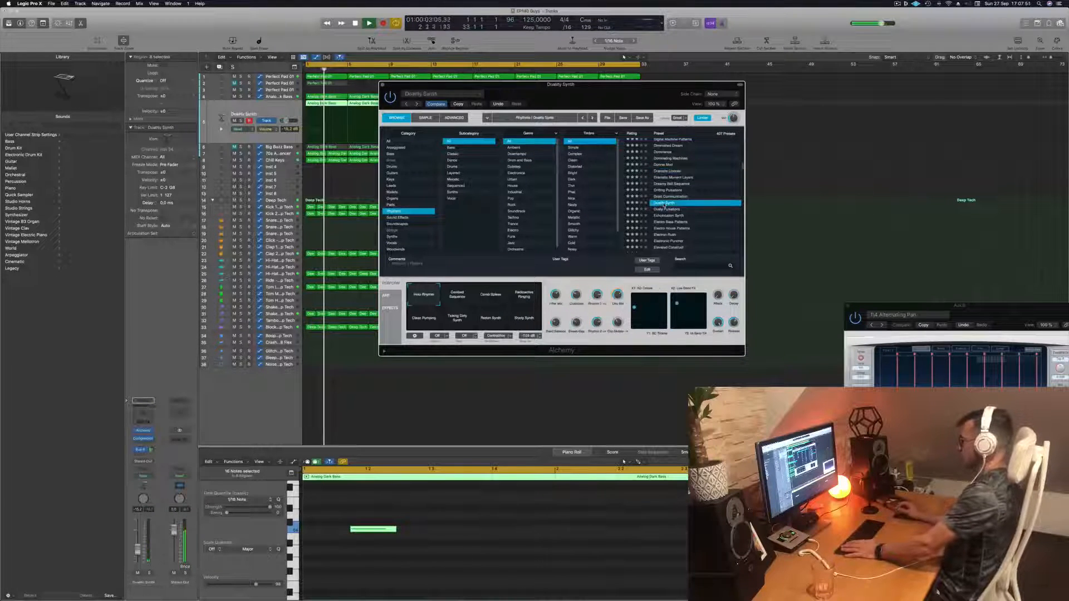
- Try the Duality Synth preset's performance snapshots, including Comb Spikes, Destruction Ringing, Tearing Grey Synth and Rotten Synth
scroll(664, 205, "down", 2)
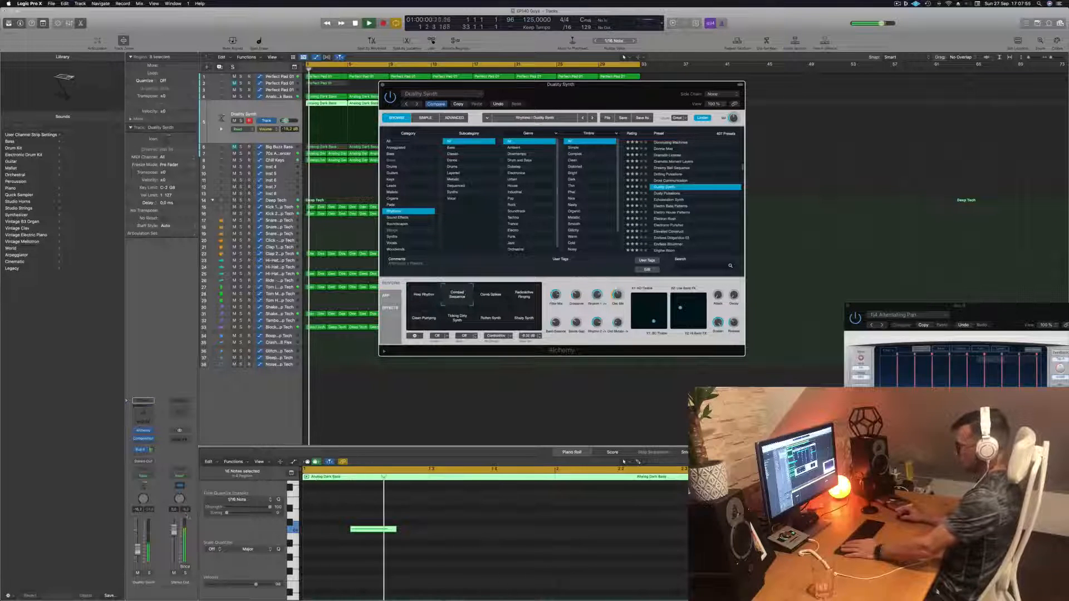
left_click(493, 306)
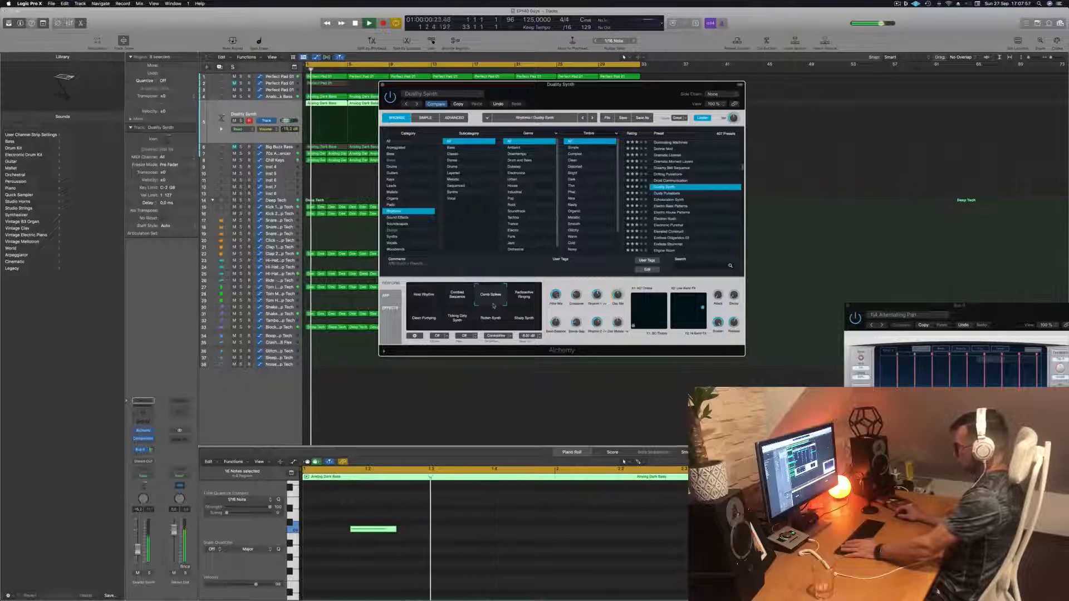
left_click(524, 298)
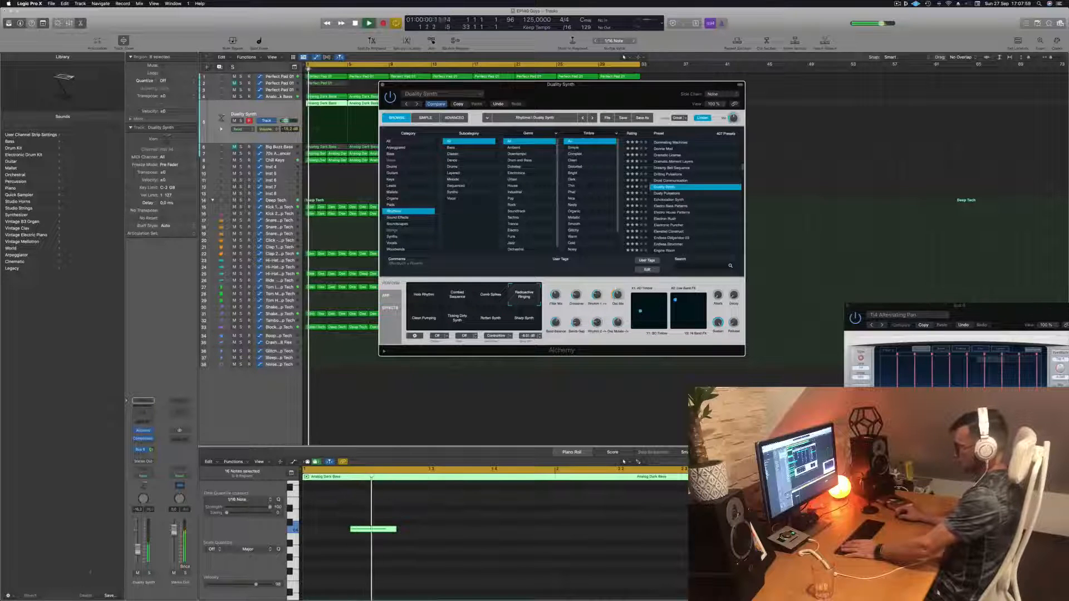
left_click_drag(137, 550, 138, 552)
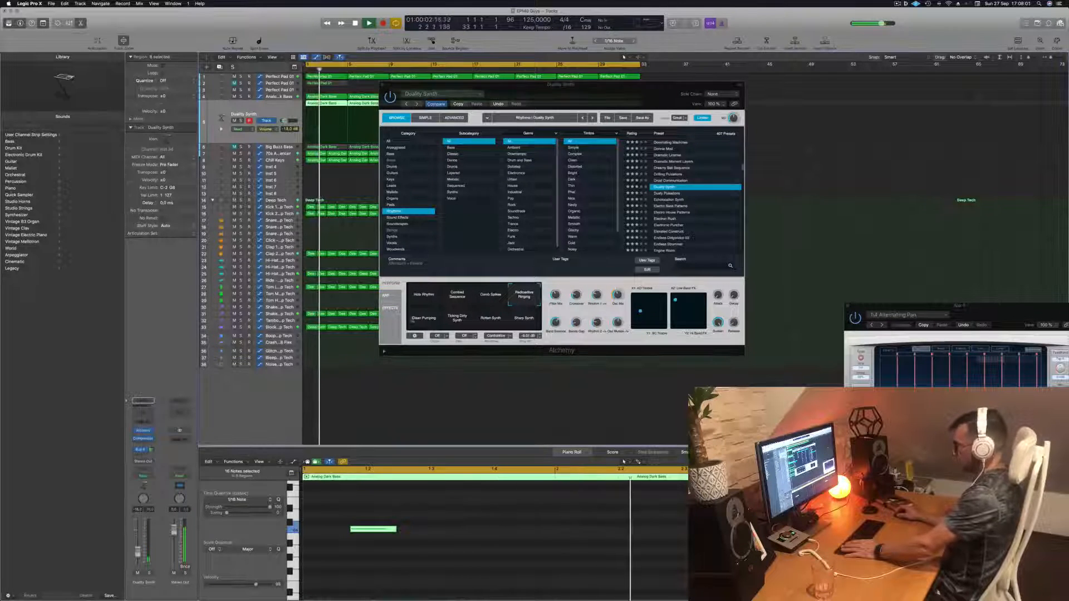
left_click(413, 321)
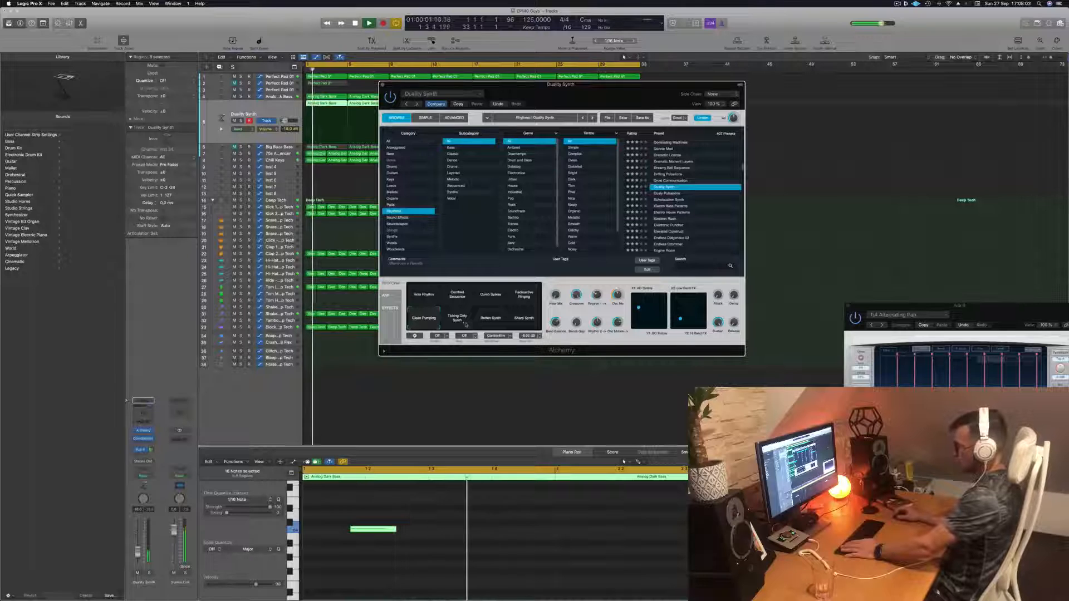
left_click(492, 320)
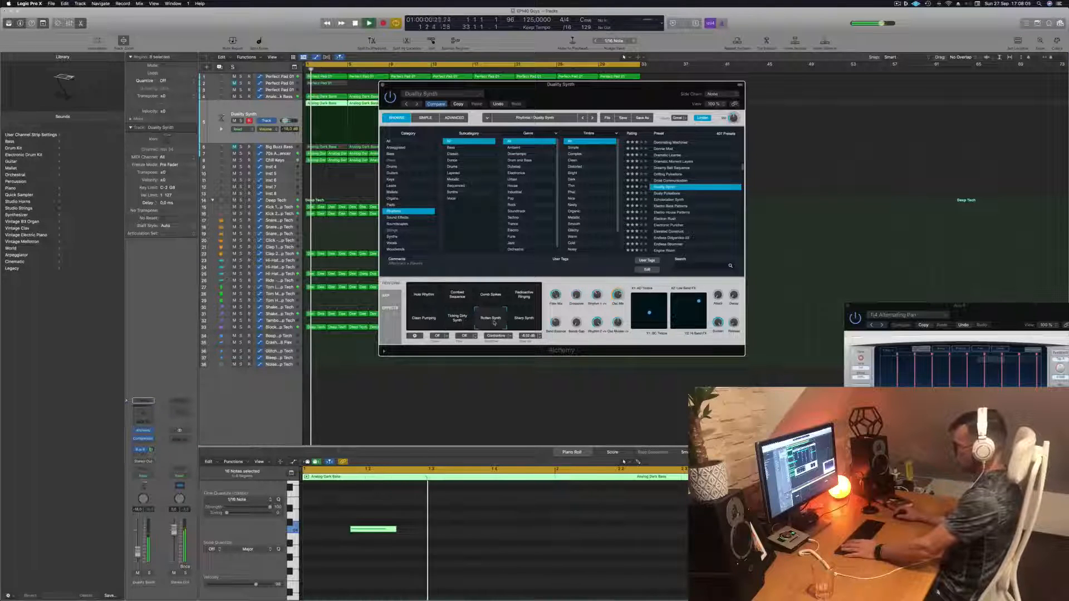
left_click(524, 320)
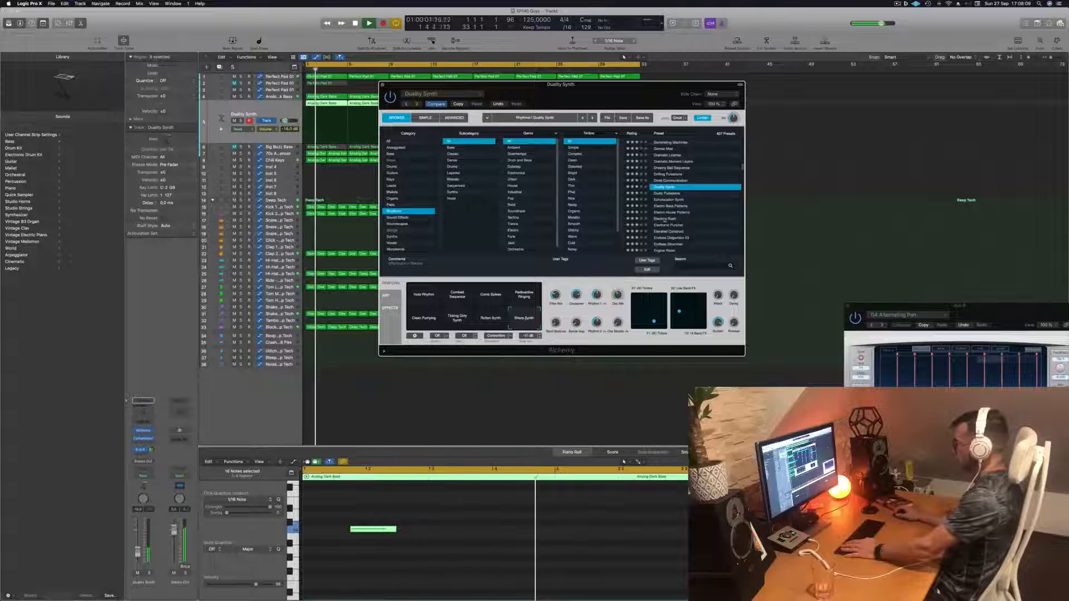
- Load the Electron Rush preset and try its Granular Rate Buzz and Slow Filter Sweep snapshots while restarting playback
left_click(663, 219)
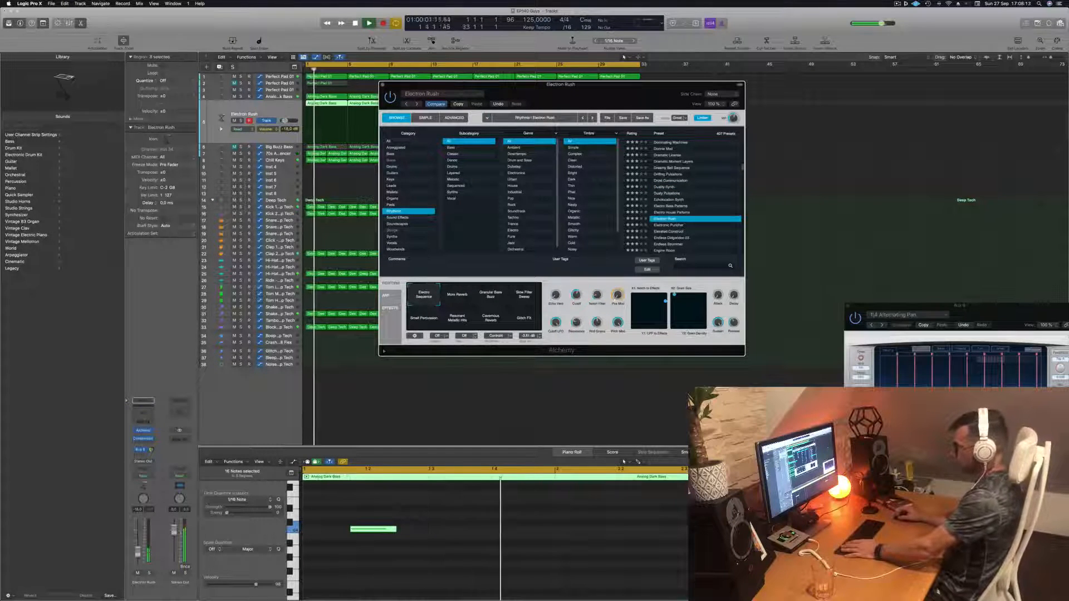
key("super+w")
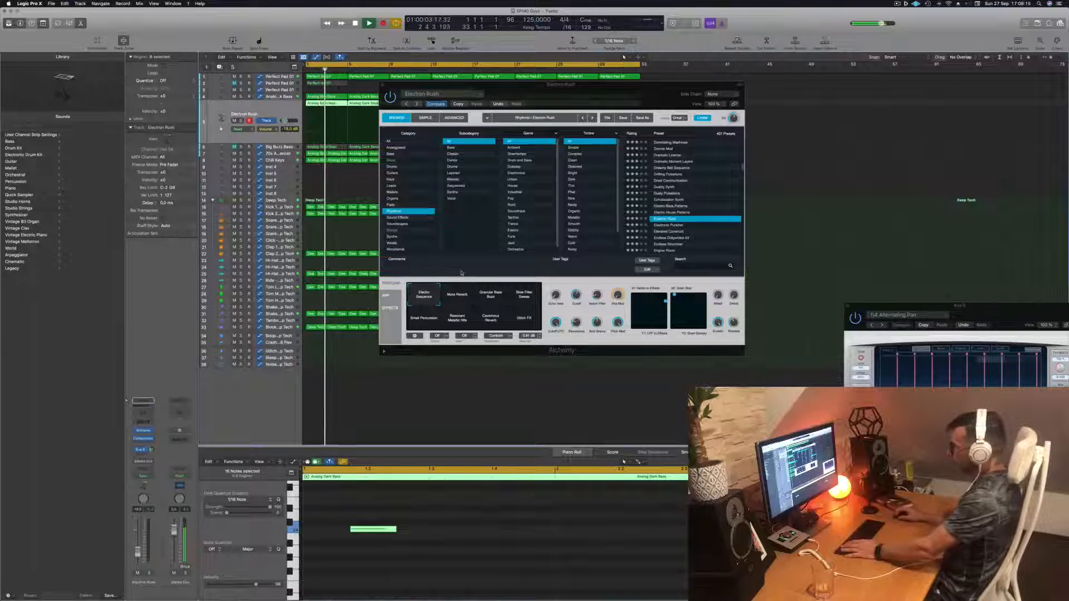
left_click(488, 297)
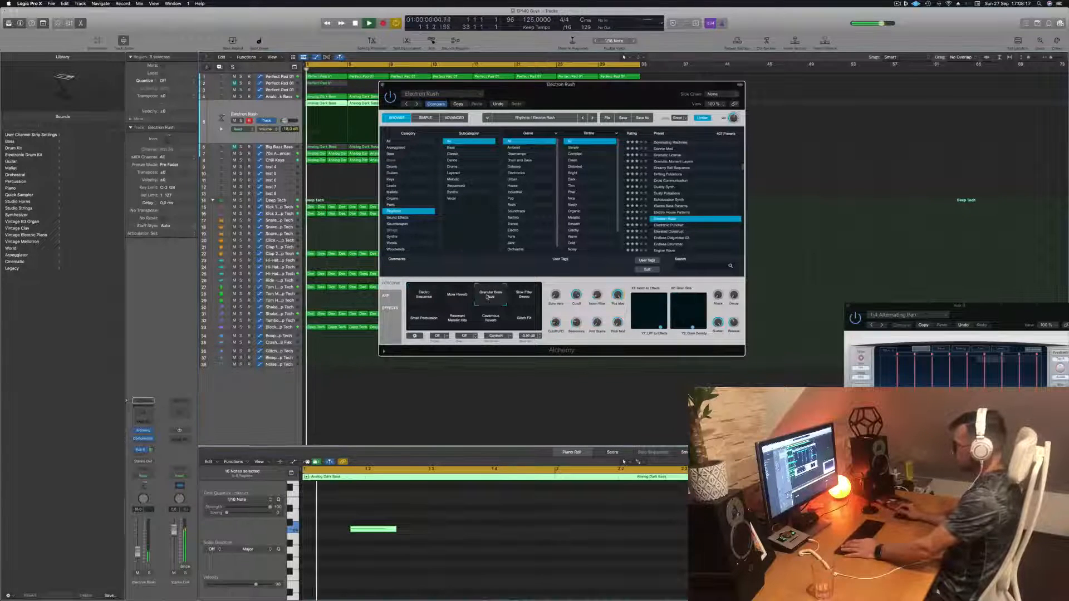
left_click(525, 300)
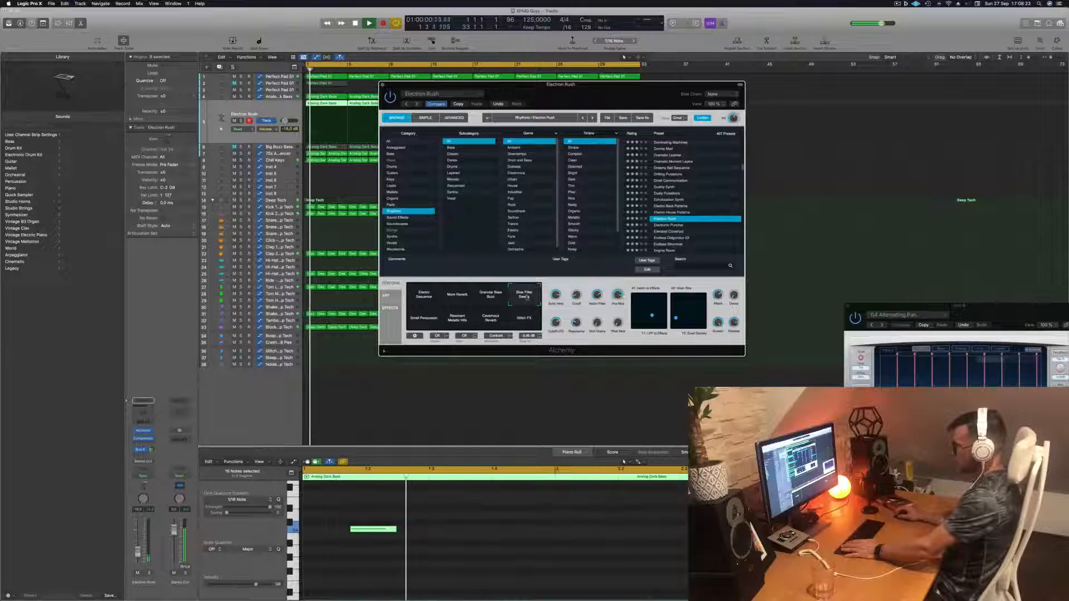
left_click(491, 298)
key("space")
key("space")
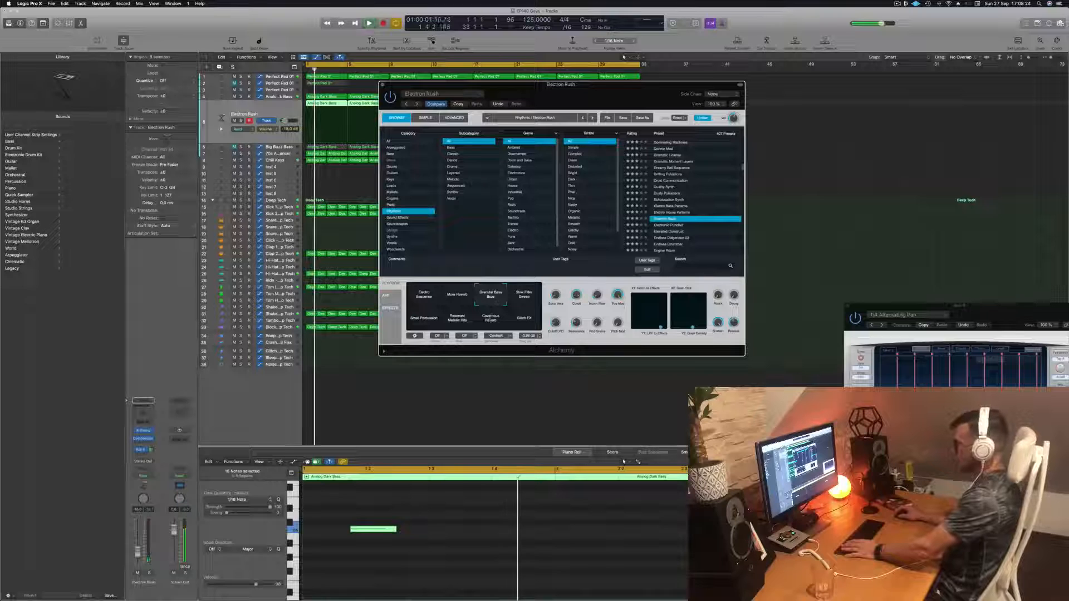
left_click(462, 540)
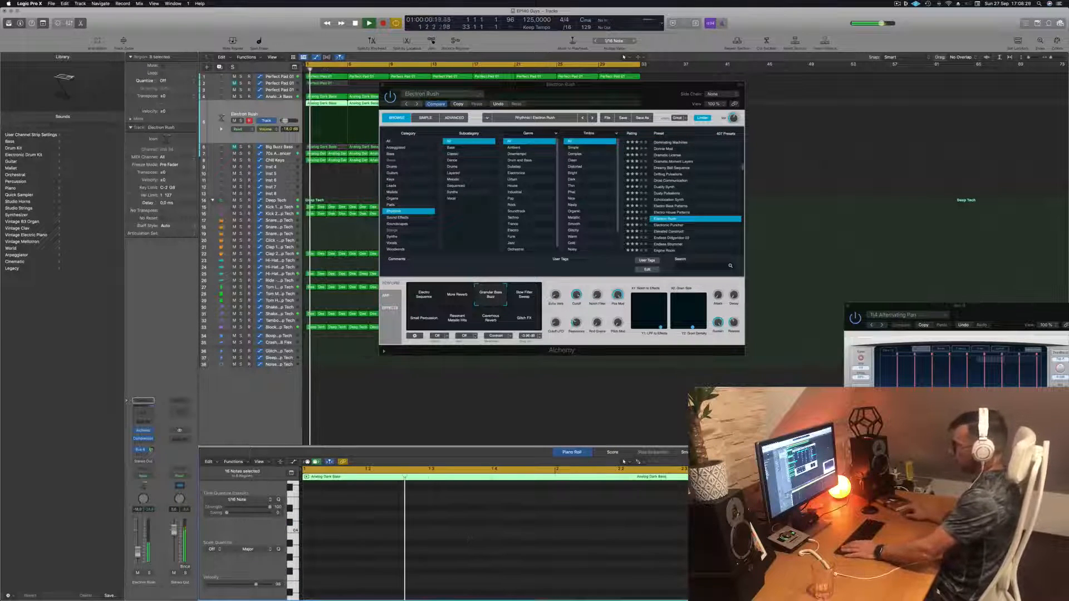
- Audition the Electronic Punisher and Elevated Construct presets
left_click_drag(527, 101, 595, 101)
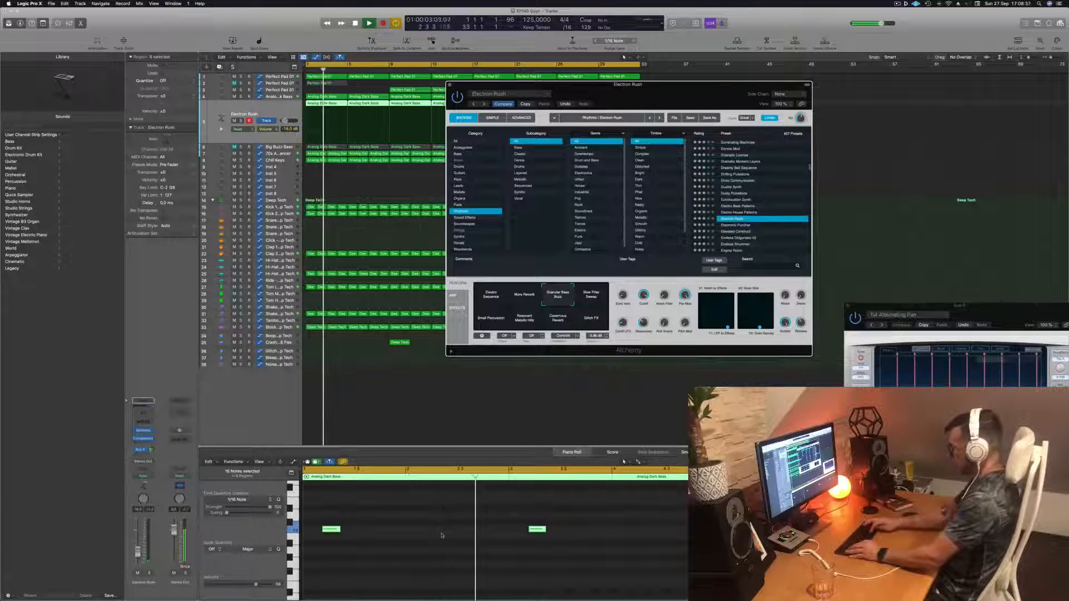
key("Down")
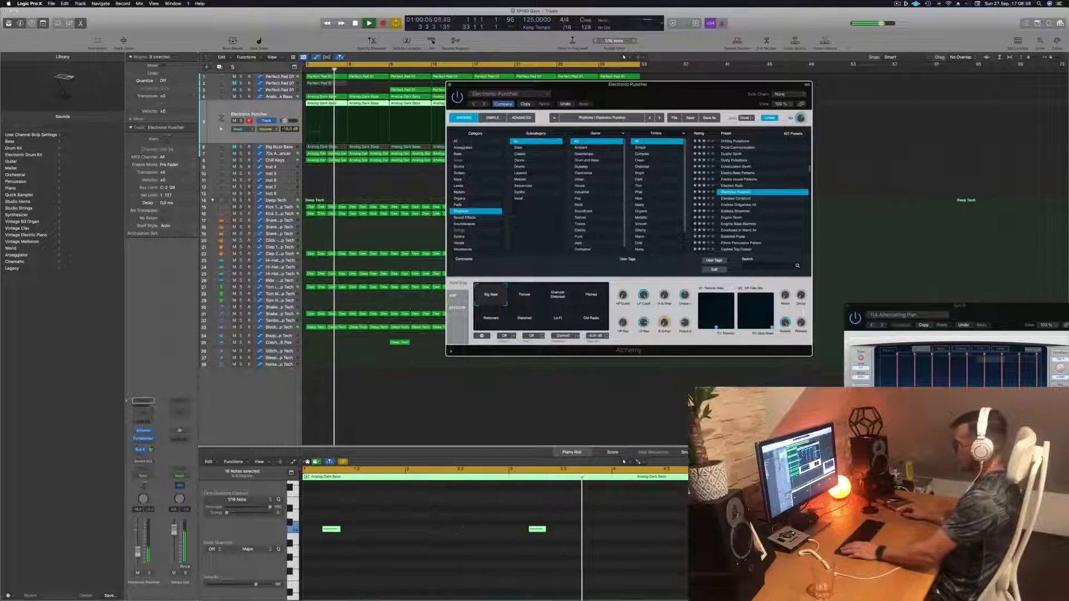
key("Down")
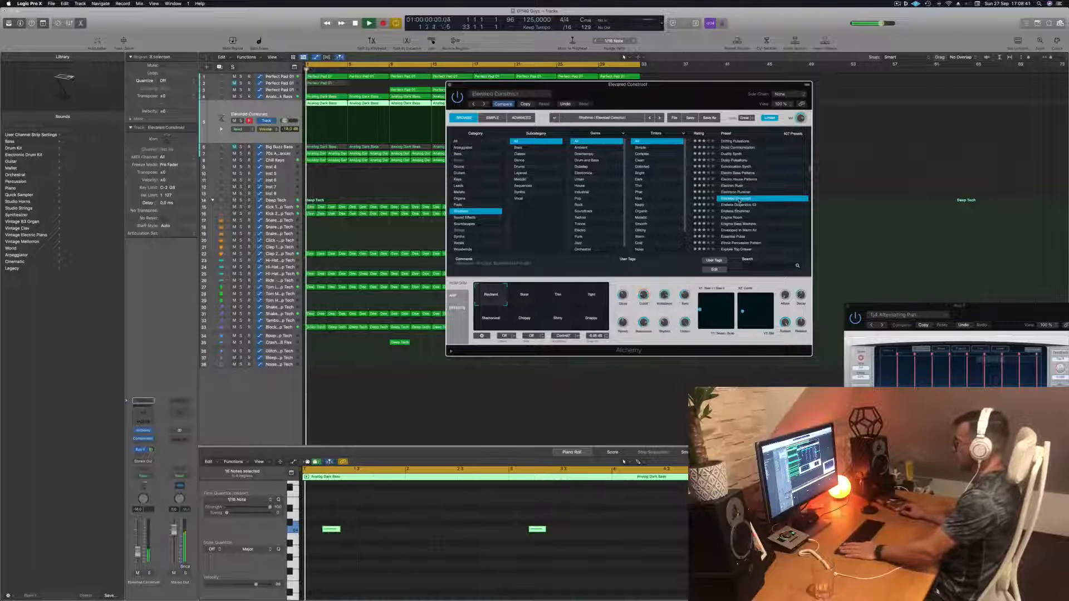
scroll(739, 202, "up", 1)
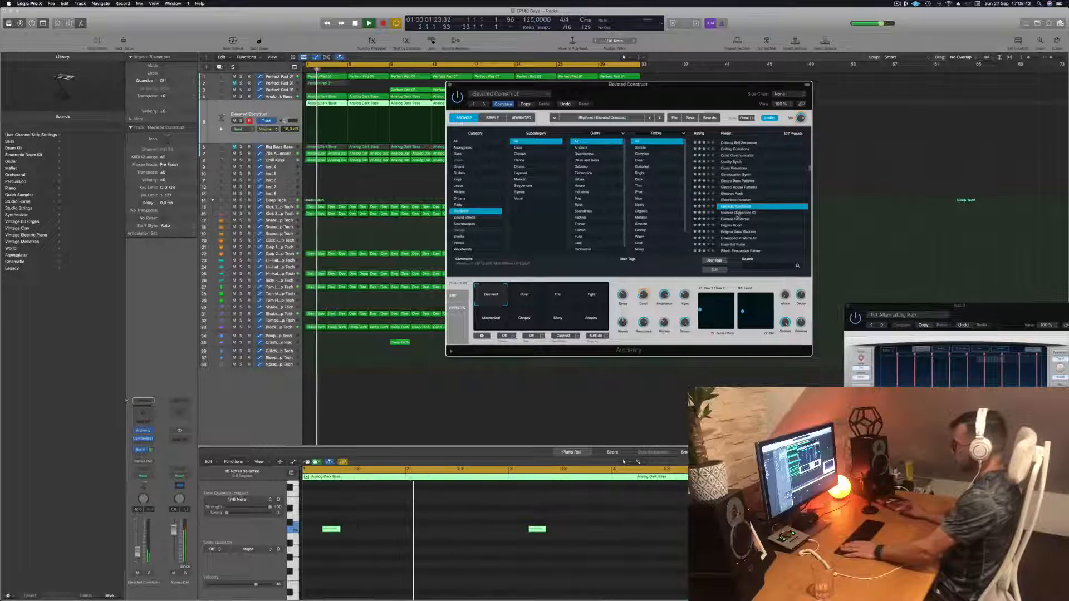
- Load the Endless Didgeridoo 03 preset and try its performance snapshots while restarting playback
left_click(737, 212)
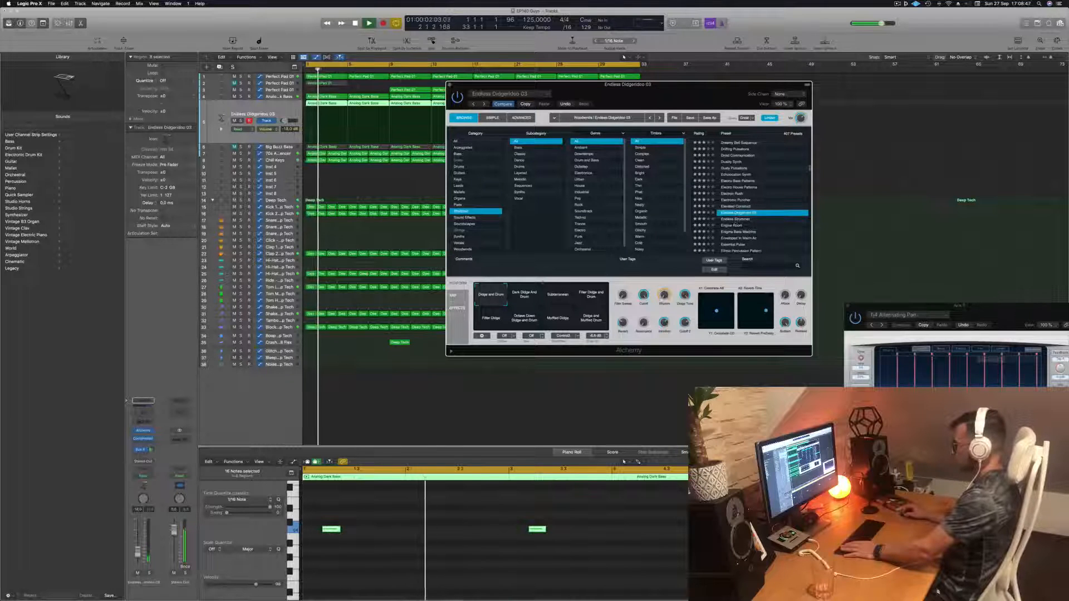
left_click(523, 298)
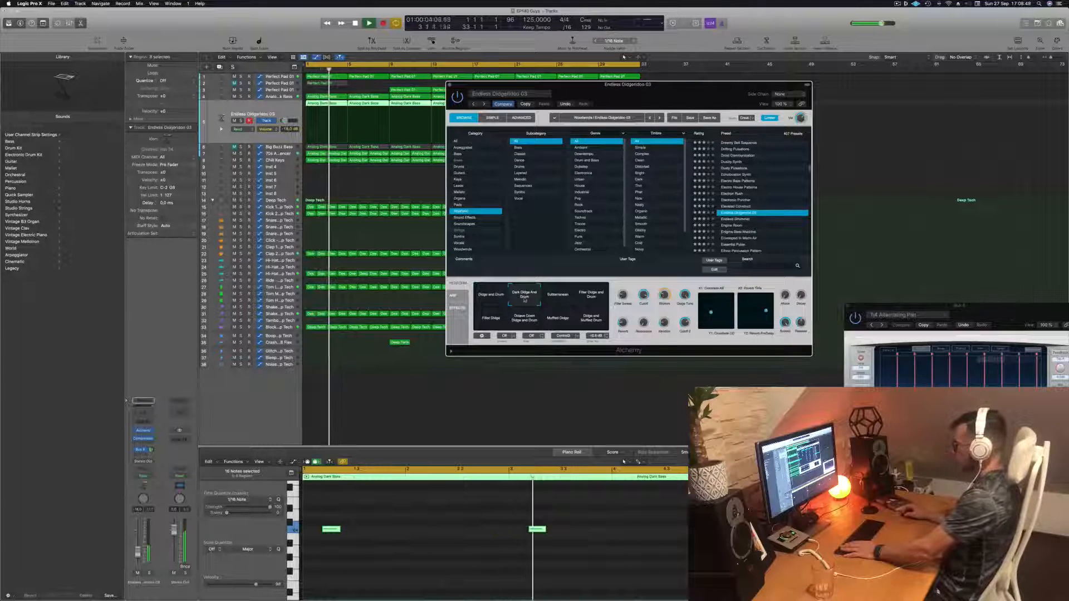
left_click(559, 298)
left_click(523, 298)
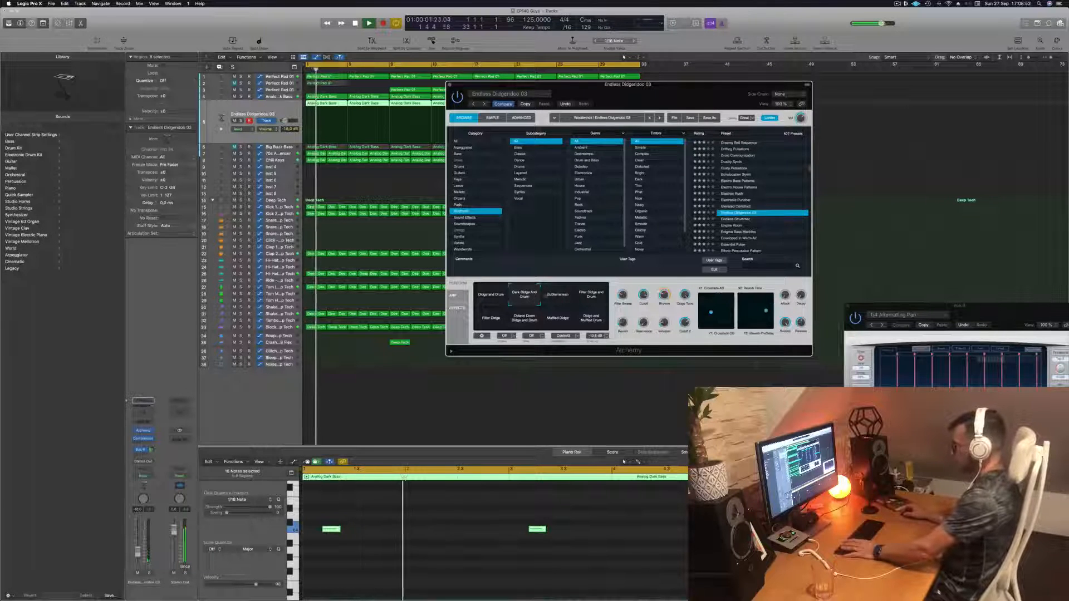
left_click(595, 298)
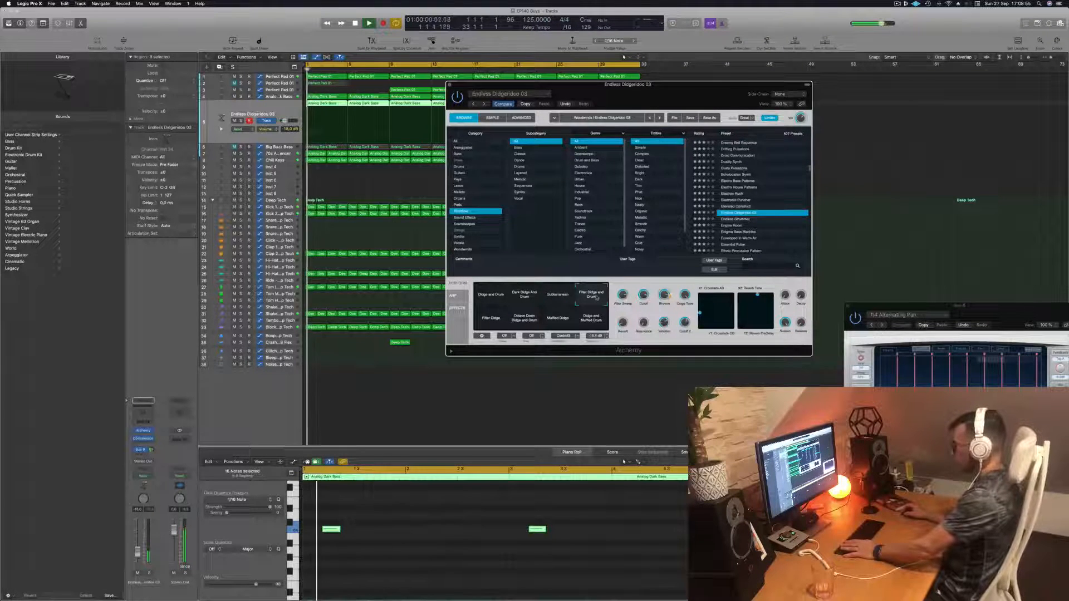
left_click(490, 321)
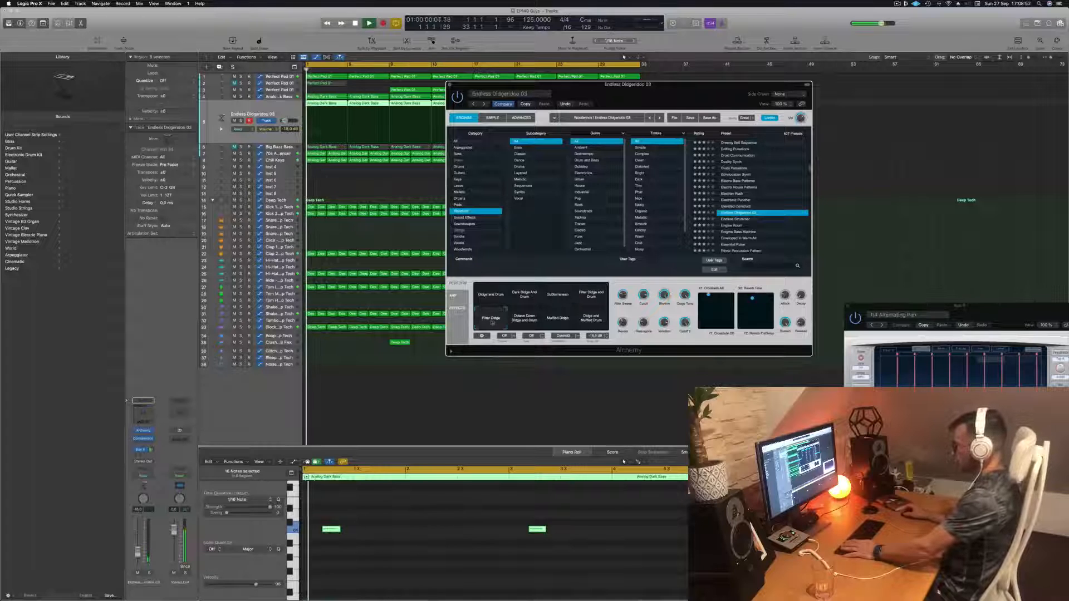
left_click(523, 318)
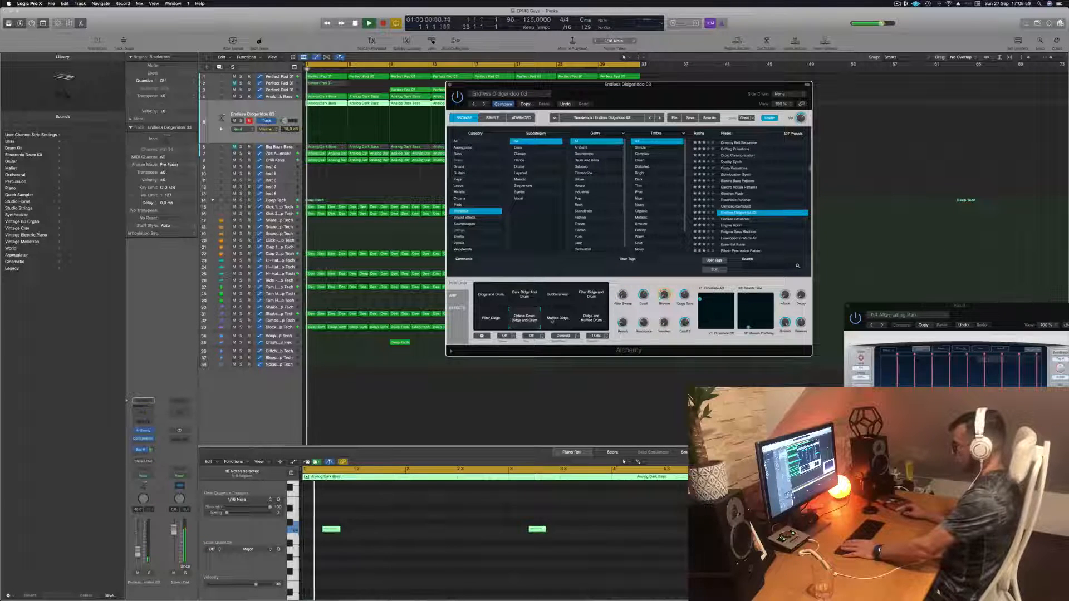
left_click(558, 319)
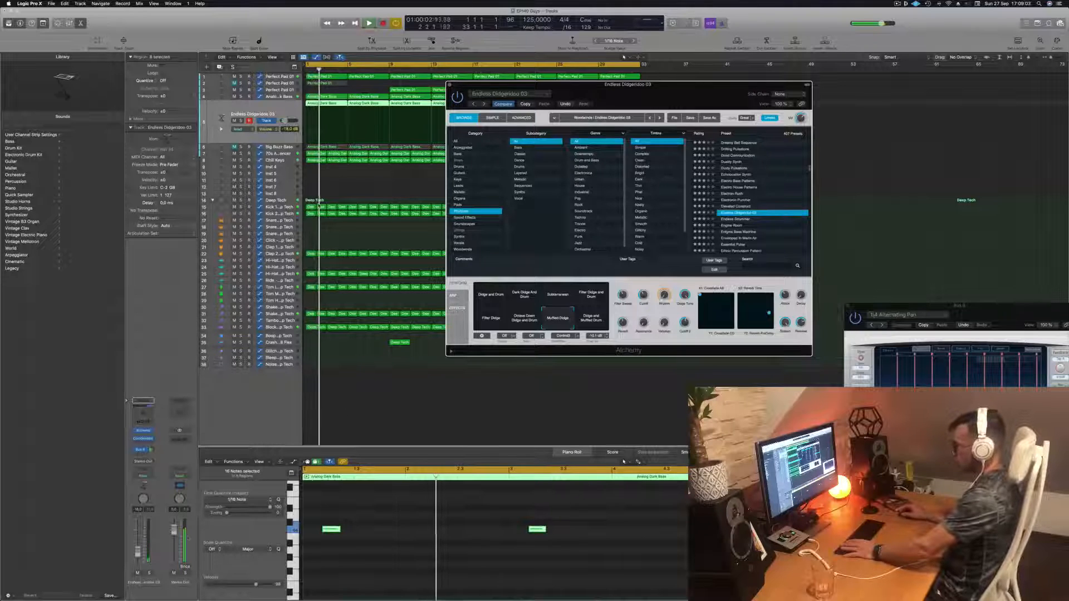
key("Return")
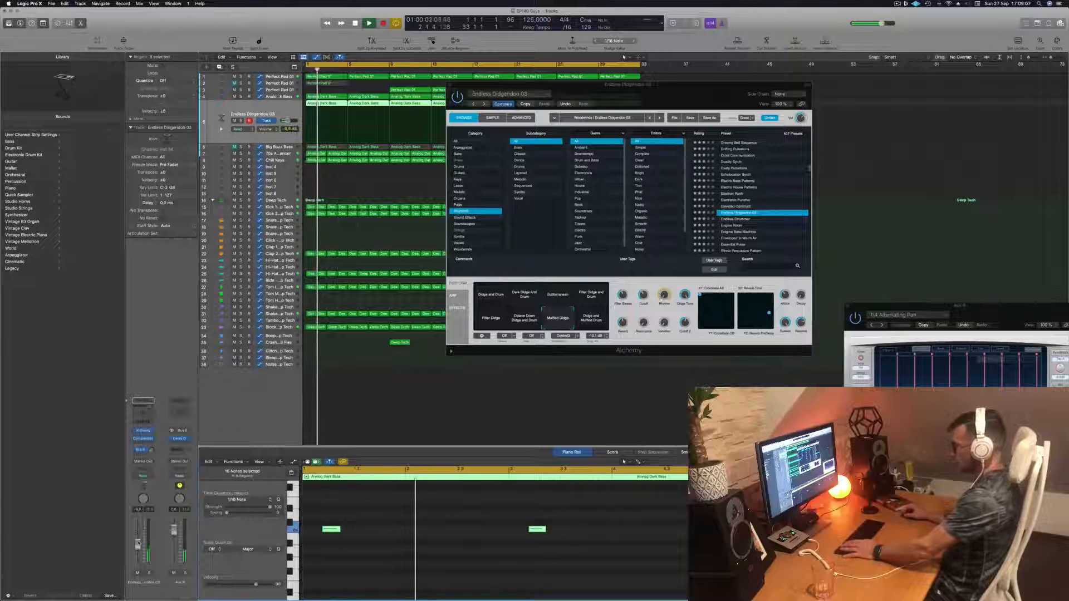
key("Return")
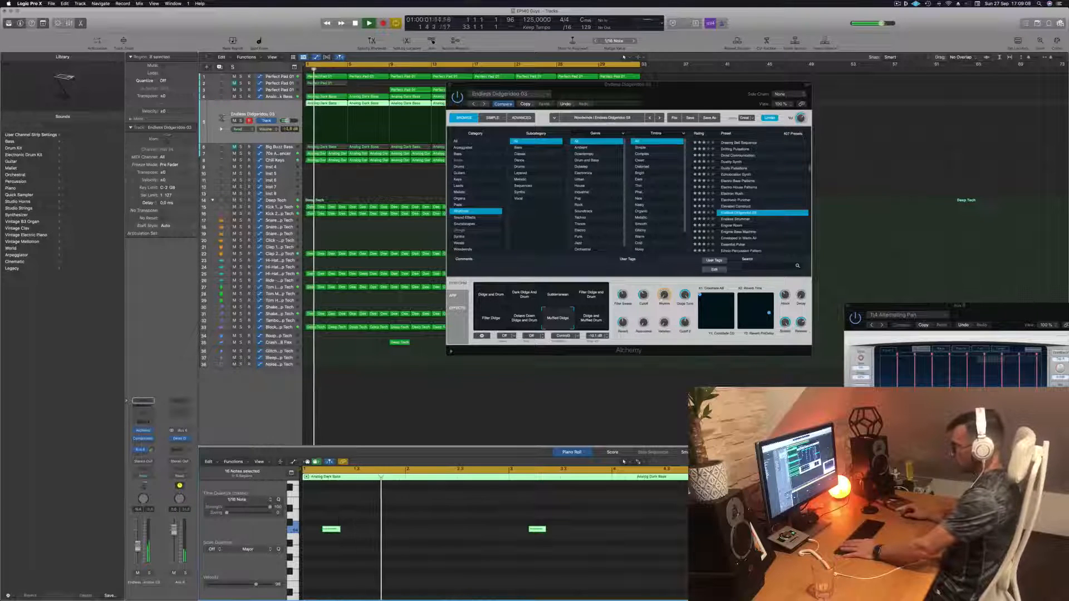
key("Return")
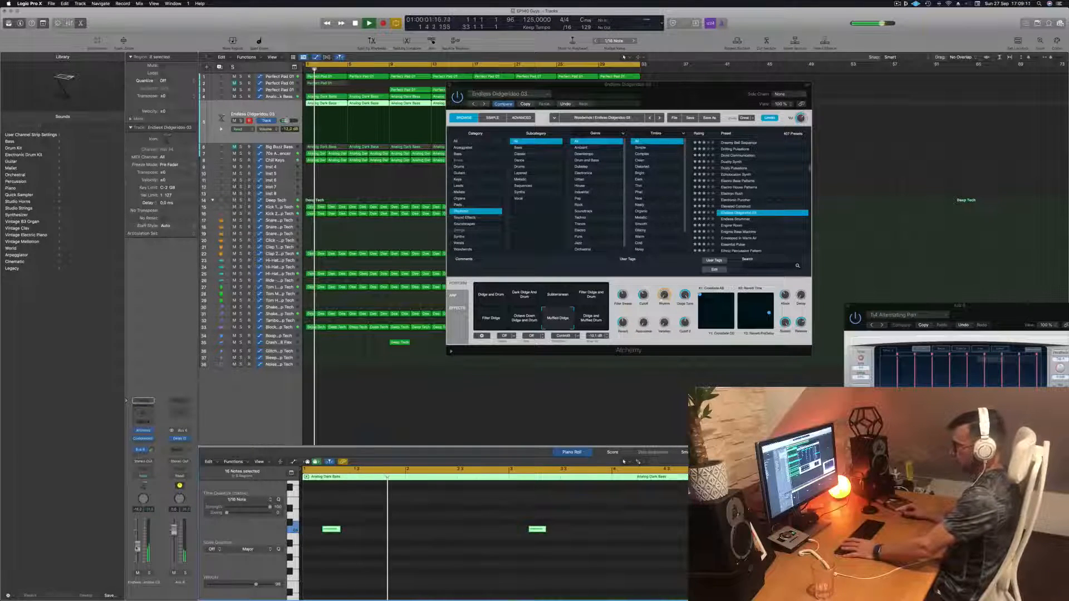
key("Return")
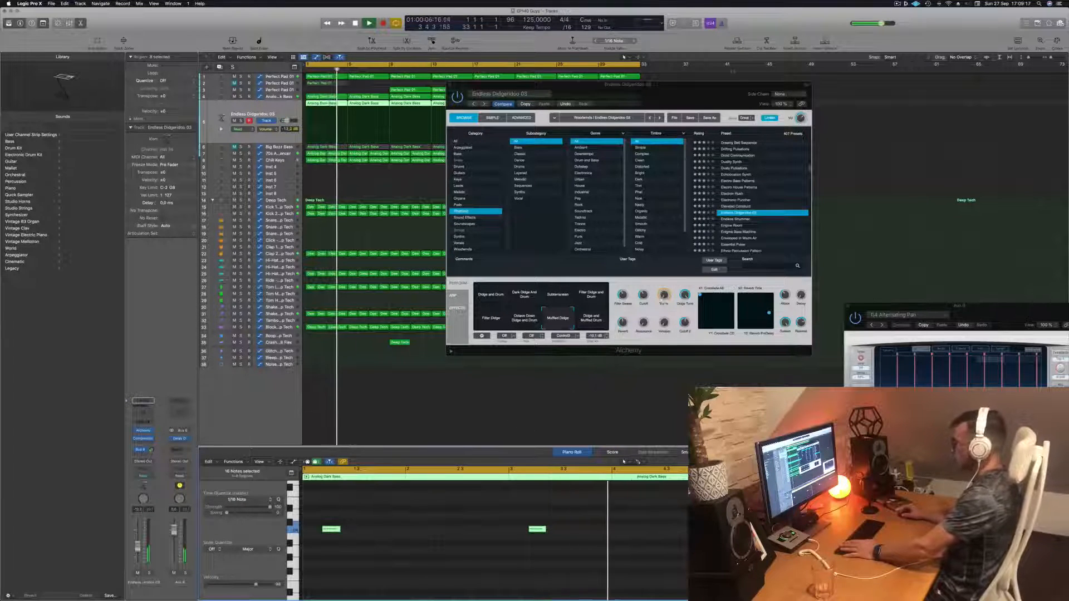
- Close the Alchemy window, keeping the Endless Didgeridoo 03 preset on the track, and return to the arrangement
left_click_drag(489, 96, 418, 95)
left_click(375, 85)
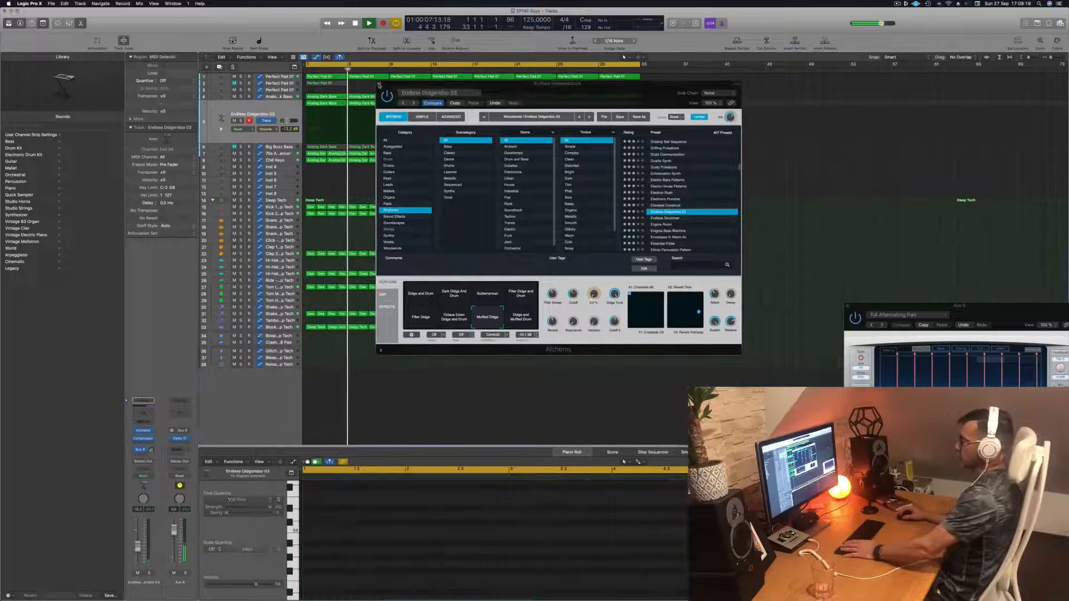
left_click(379, 84)
key("super+Left")
key("Return")
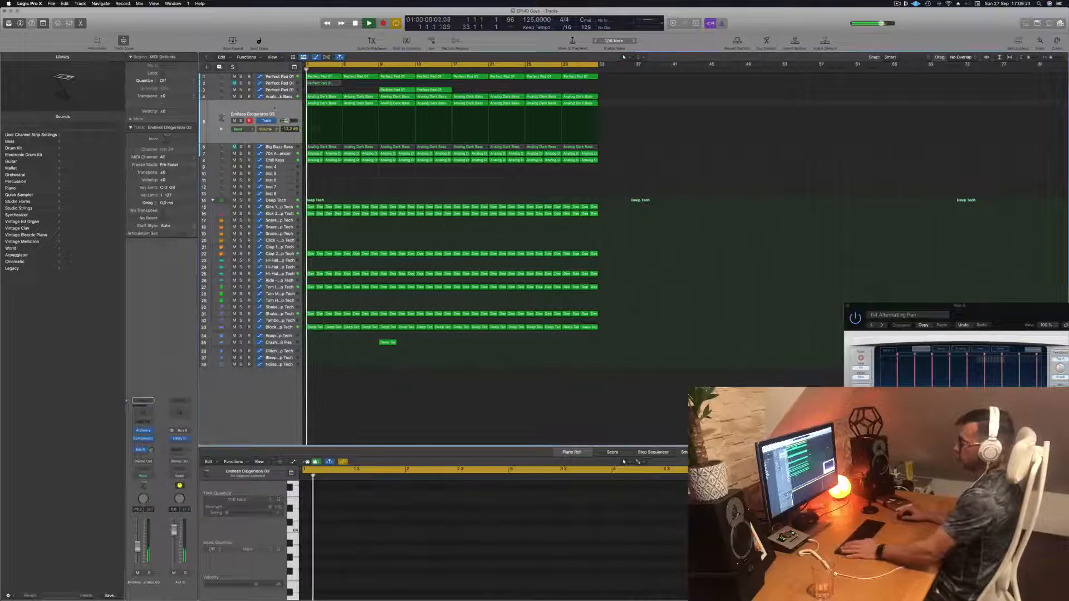
left_click(273, 110)
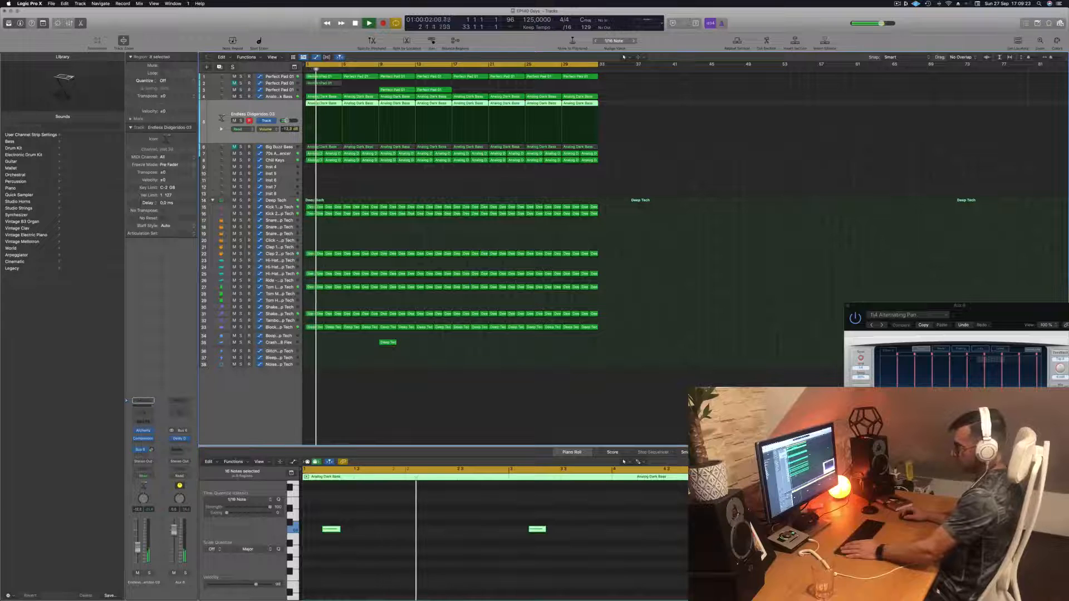
left_click(410, 416)
key("super+Left")
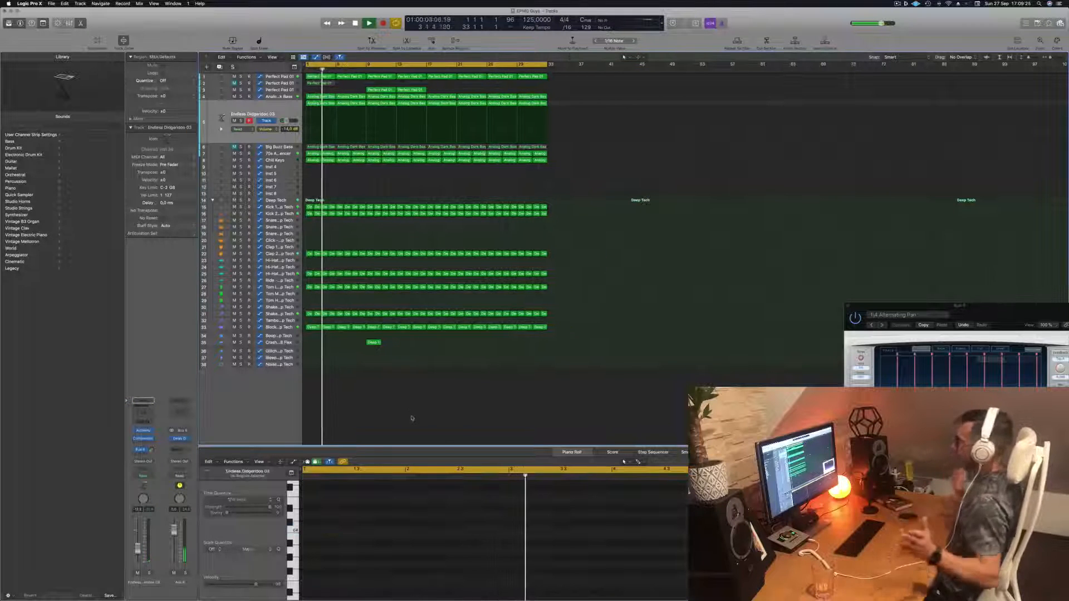